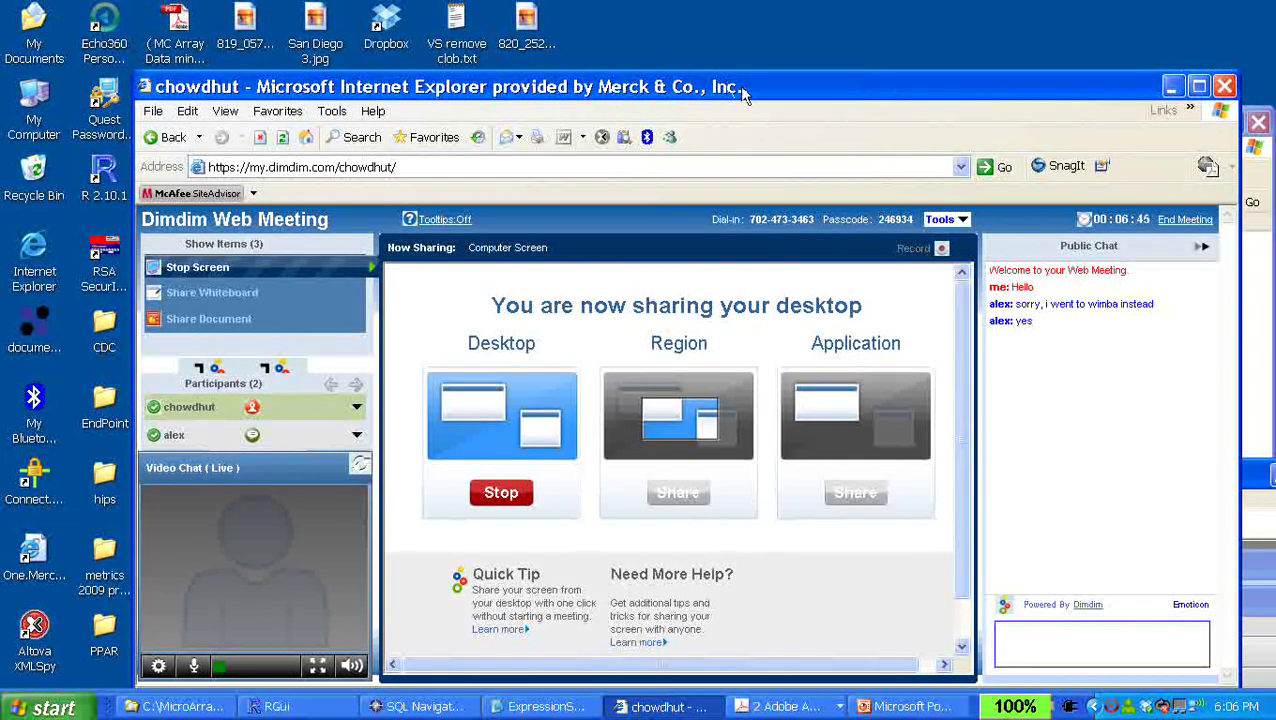
drag(710, 98, 678, 108)
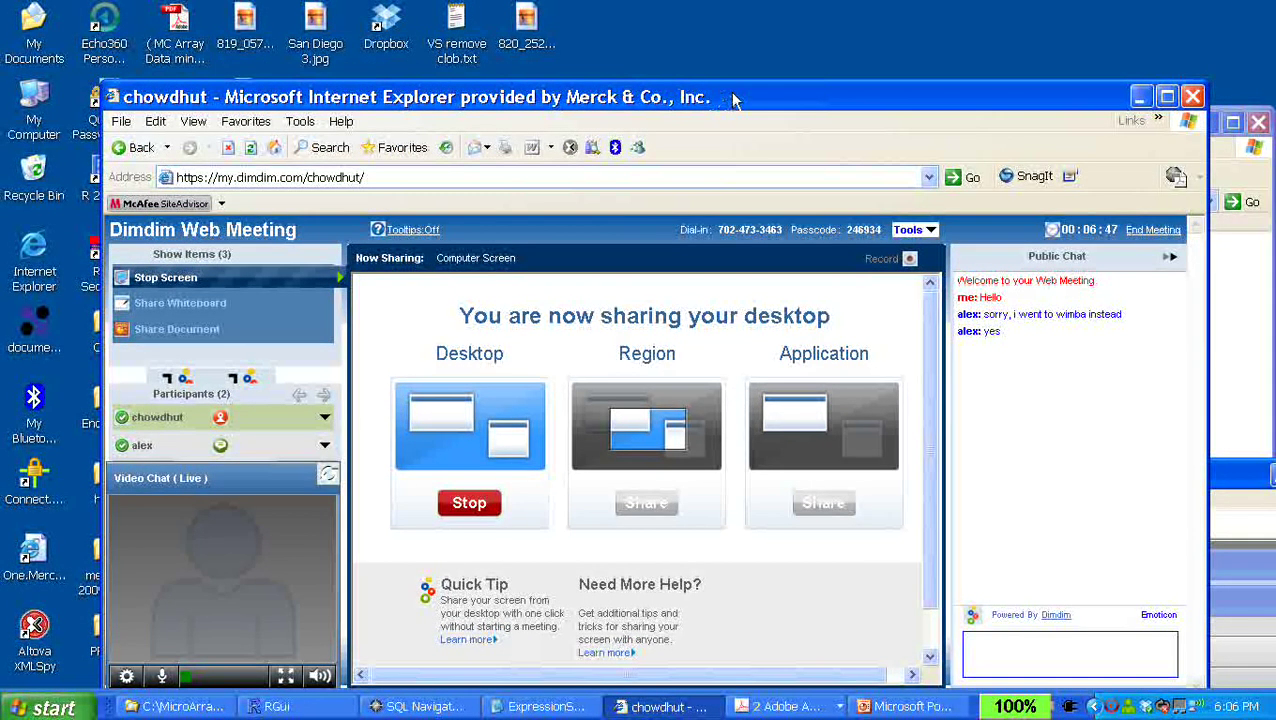
drag(984, 100, 978, 72)
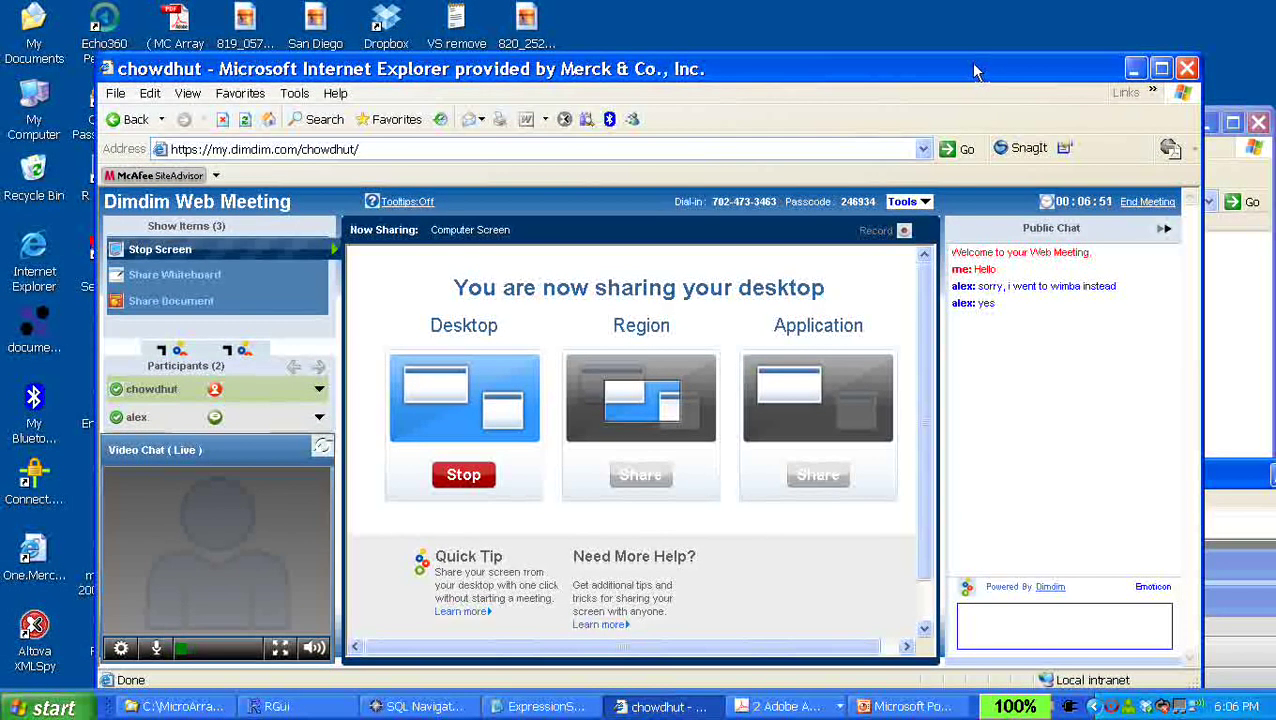
drag(960, 64, 1082, 306)
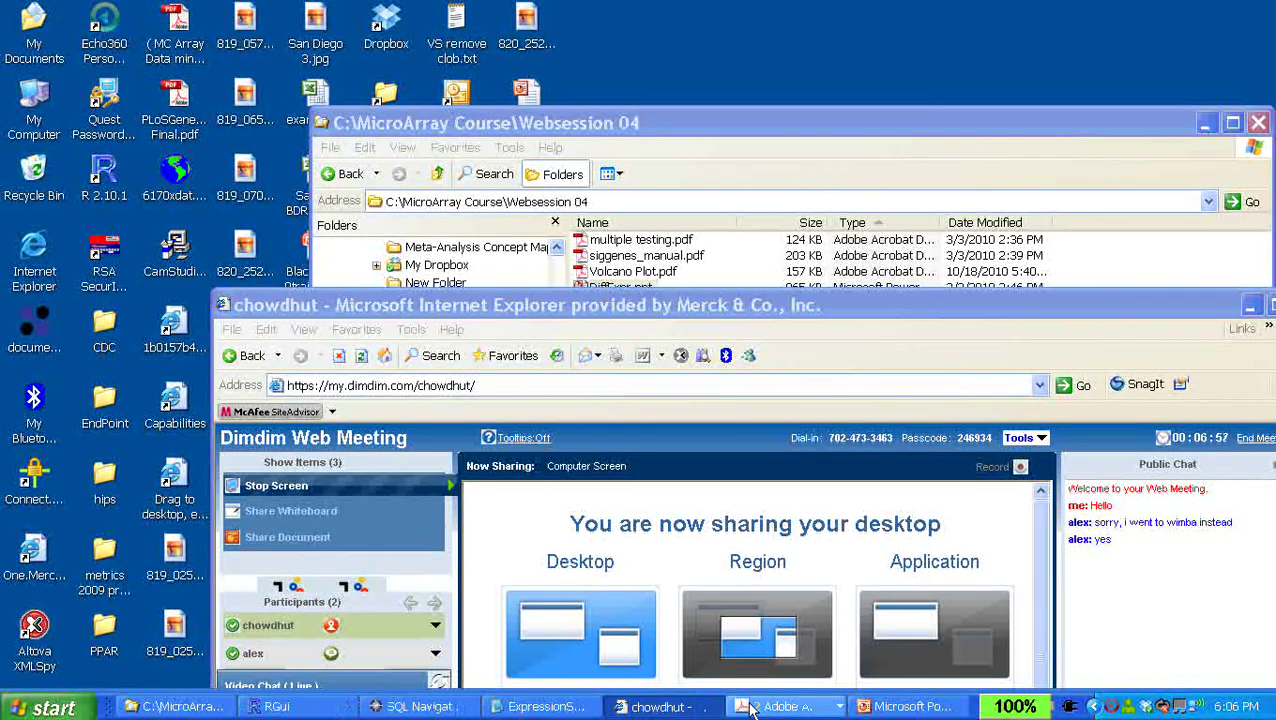
click(905, 706)
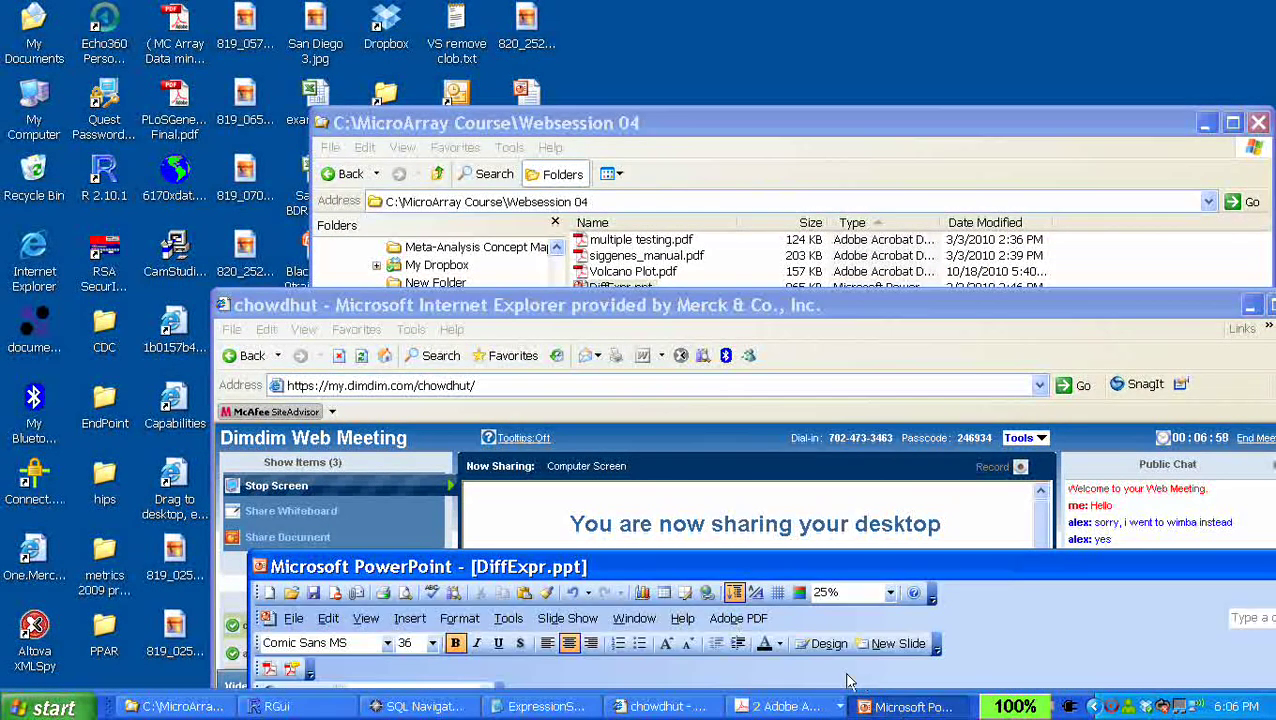
drag(1058, 567, 736, 201)
click(1022, 200)
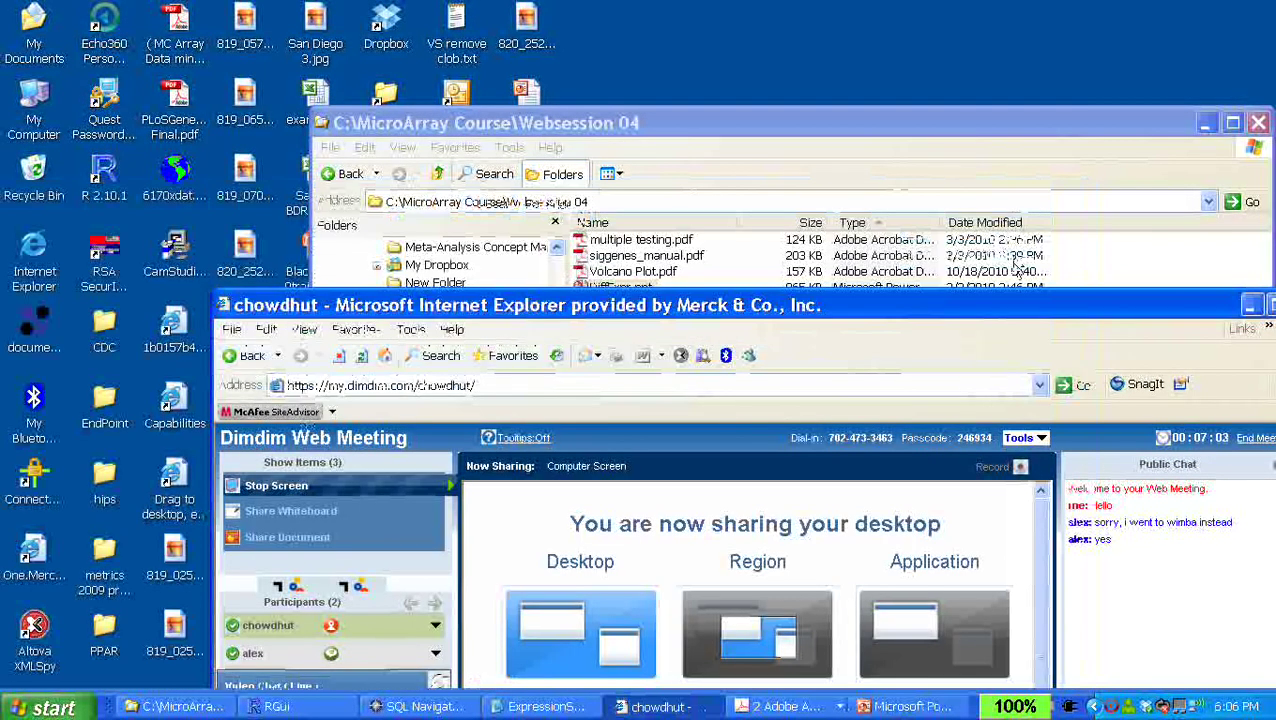
drag(957, 122, 907, 80)
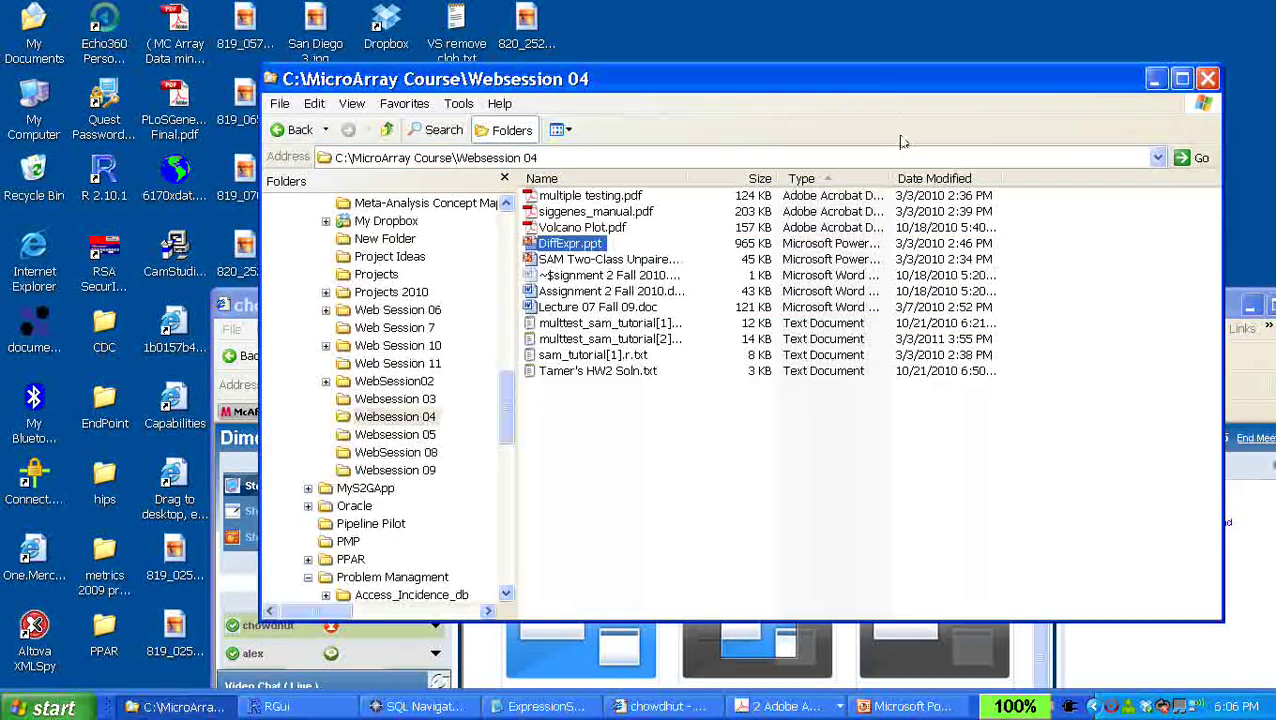
click(1155, 79)
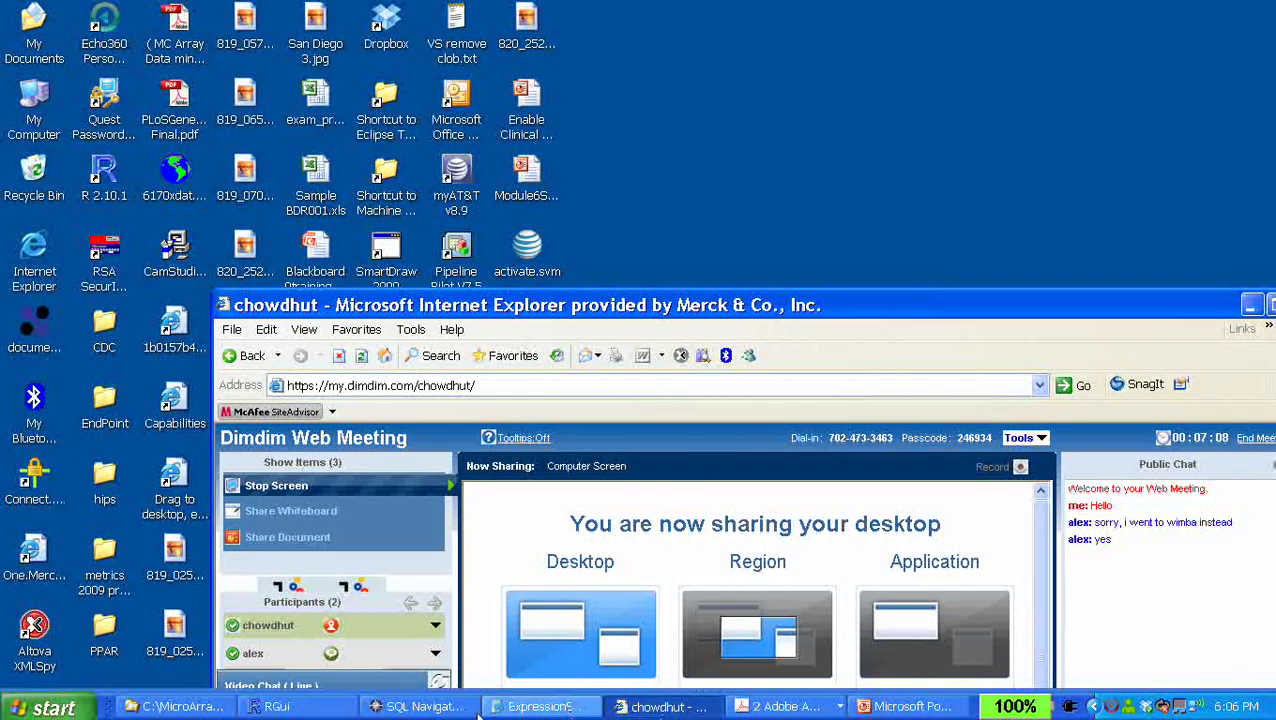
click(175, 707)
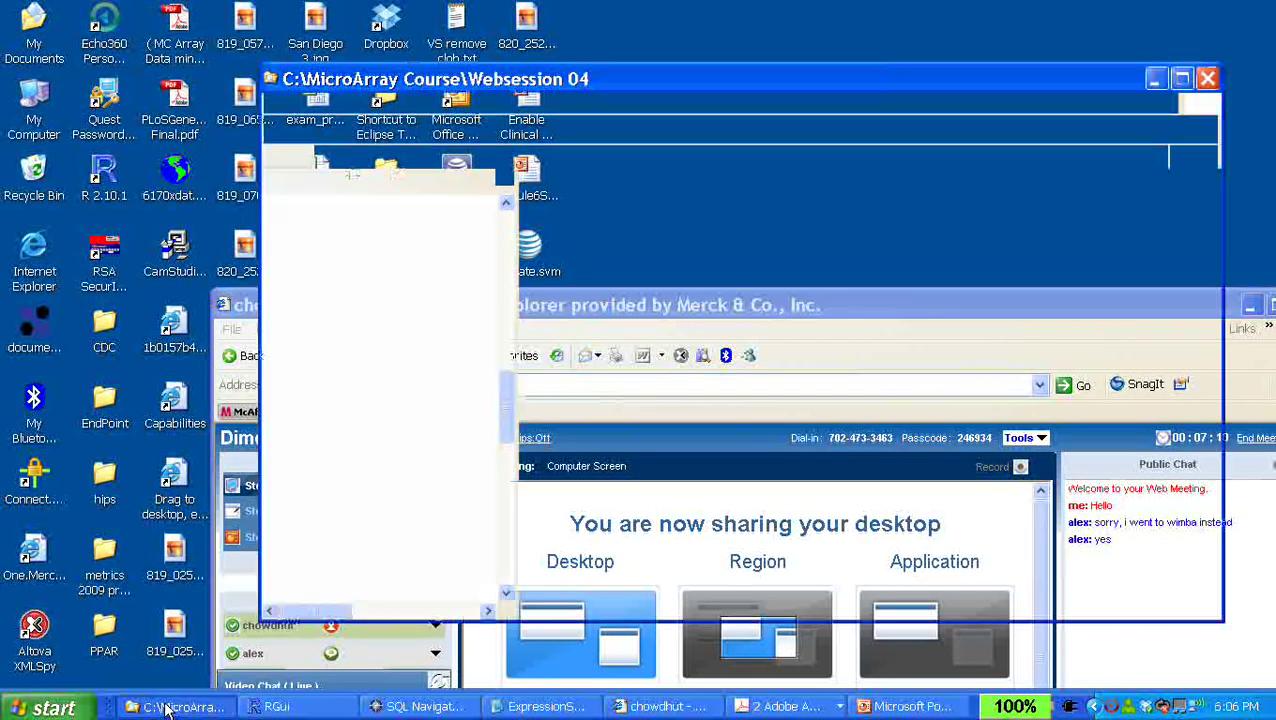
click(252, 307)
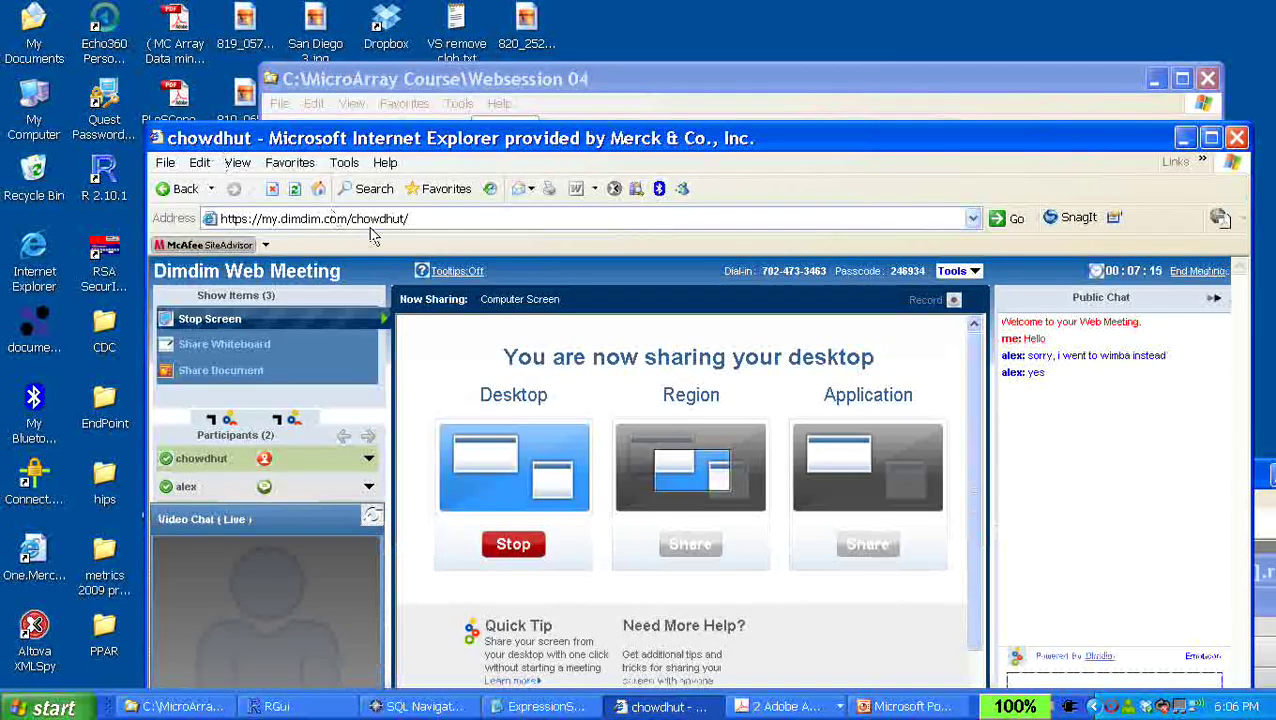
drag(466, 156, 458, 125)
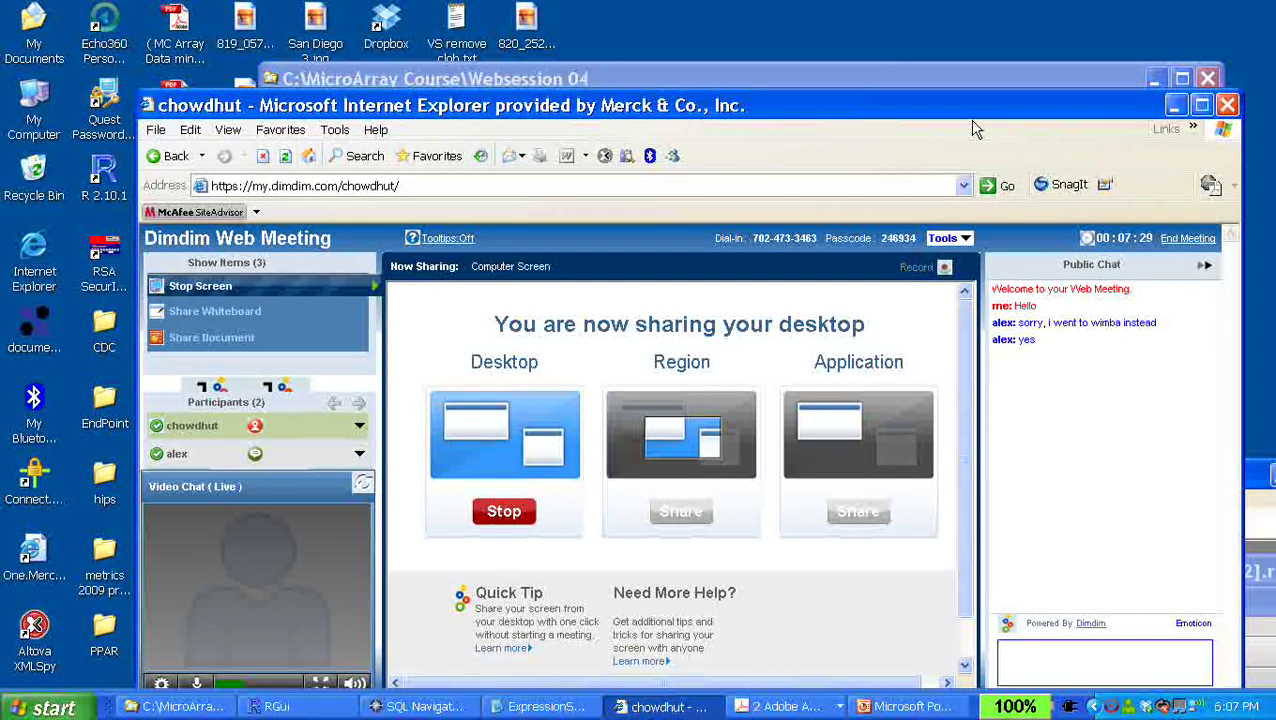
drag(973, 122, 970, 86)
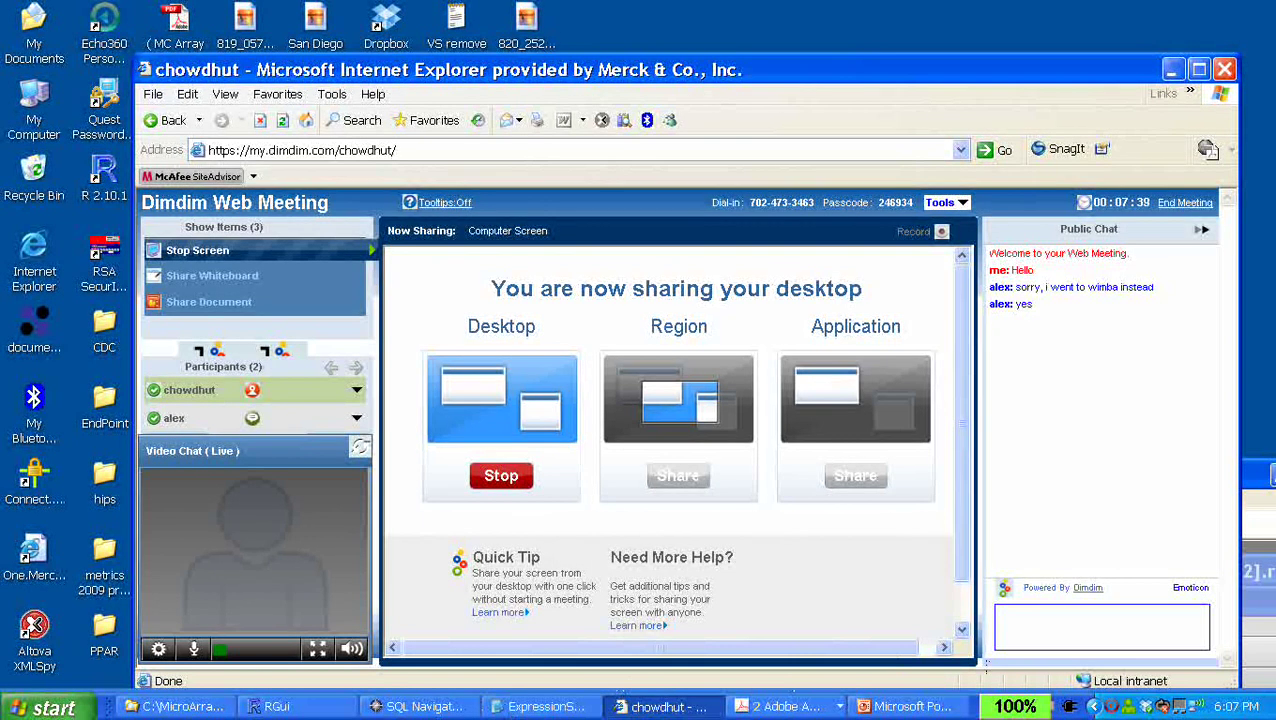
right_click(1113, 706)
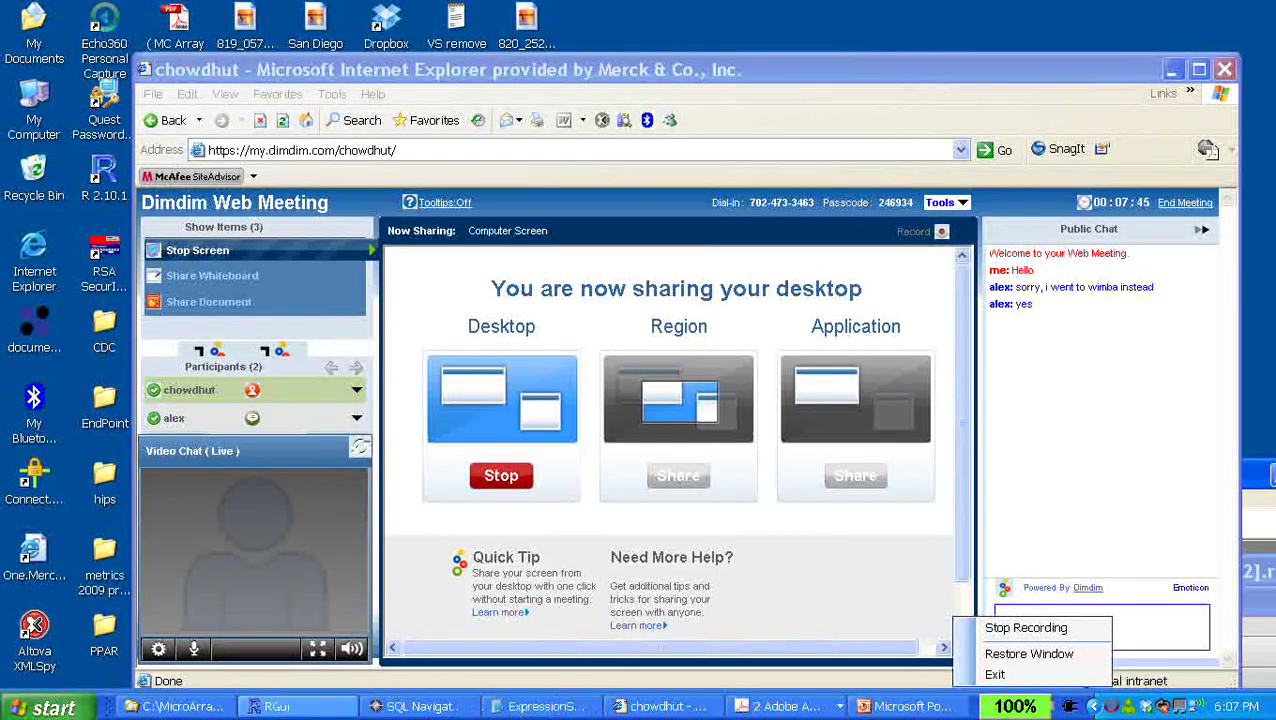
Switch to RGui, reposition and widen its window, and bring the multtest_sam_tutorial[2].r.txt script in front of the R Console
click(272, 706)
click(315, 703)
click(315, 703)
drag(548, 476, 324, 22)
drag(427, 15, 427, 15)
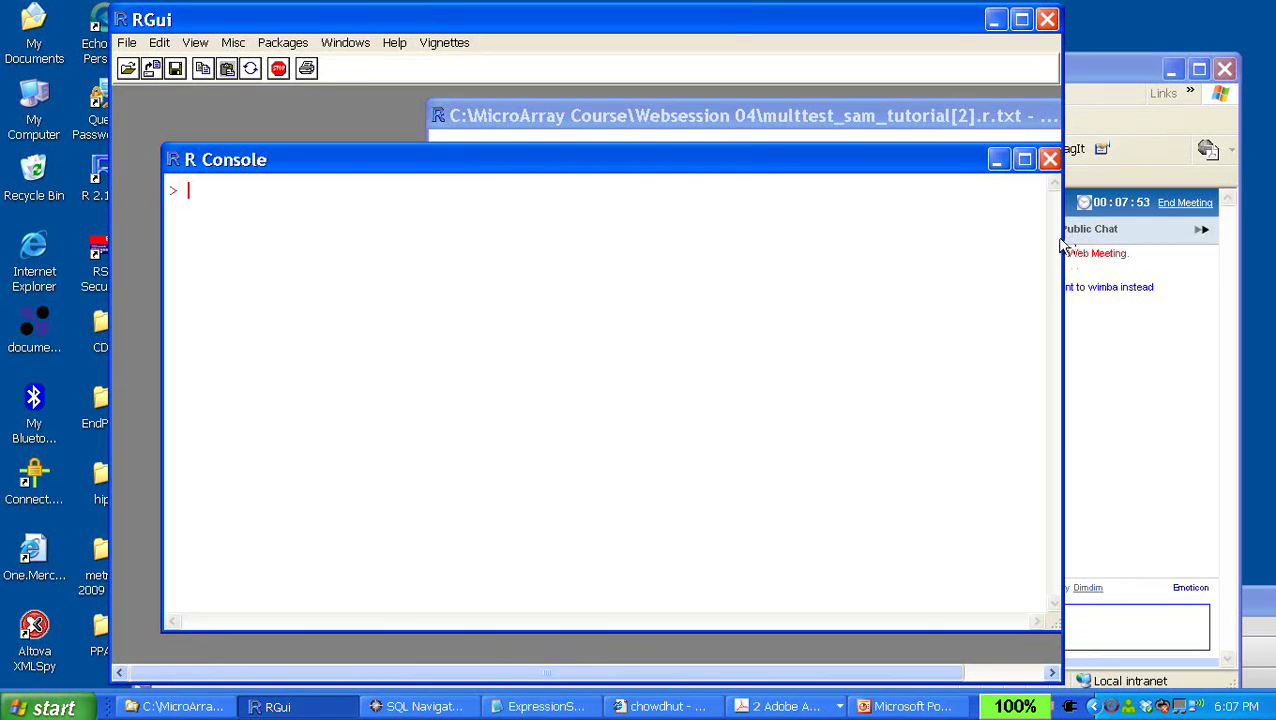
drag(1062, 237, 1268, 237)
click(990, 125)
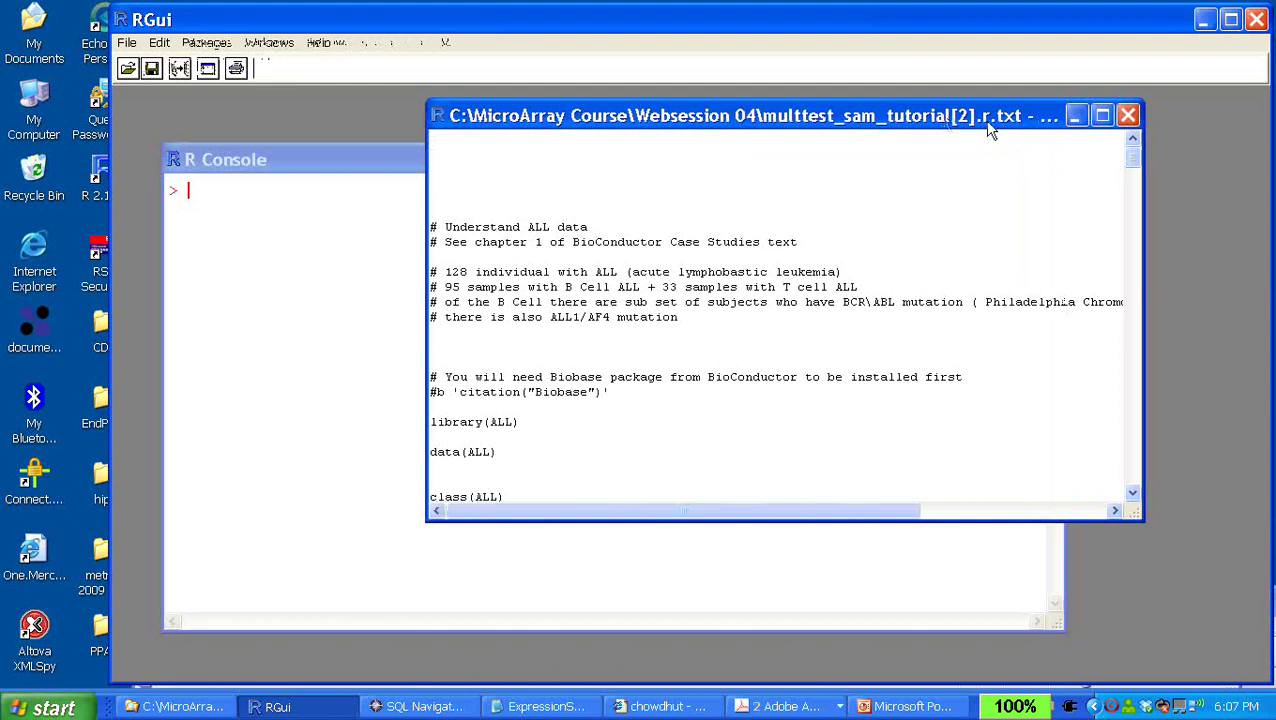
drag(990, 125, 1034, 133)
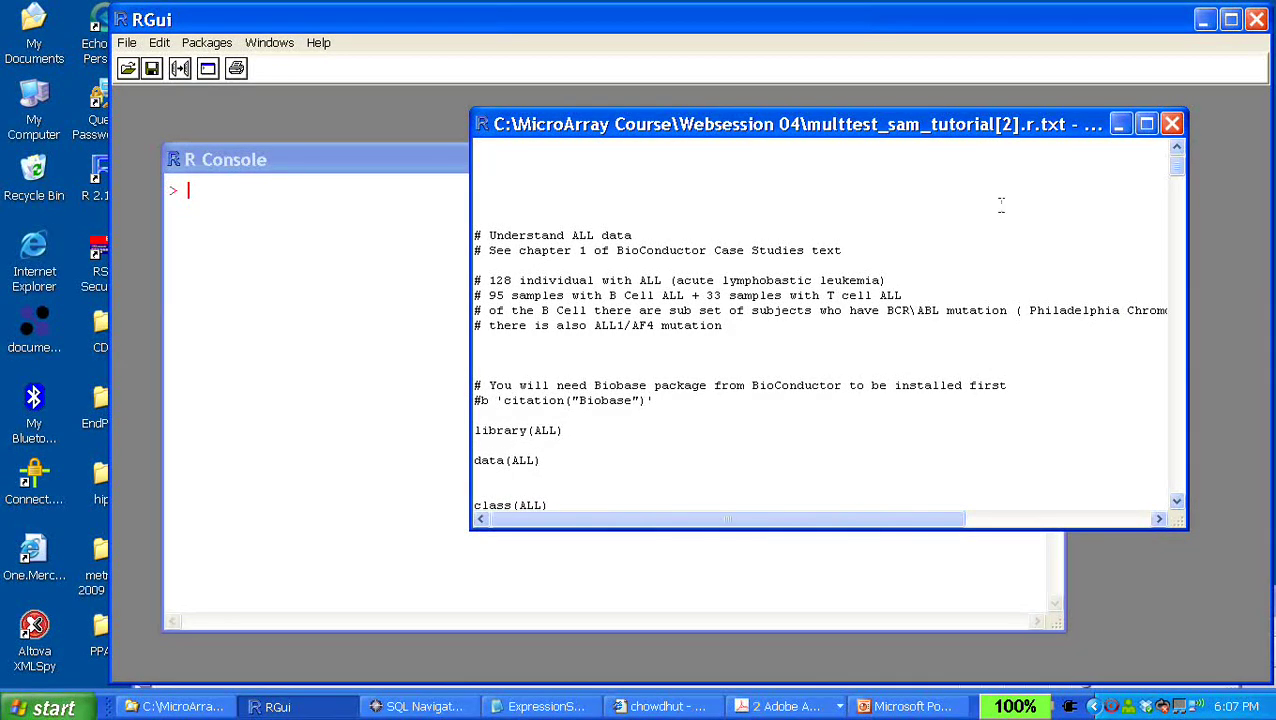
Look over the script lines that filter the ALL samples for ALL1/AF4 and BCR/ABL, and return to the script's beginning
drag(1176, 166, 1159, 203)
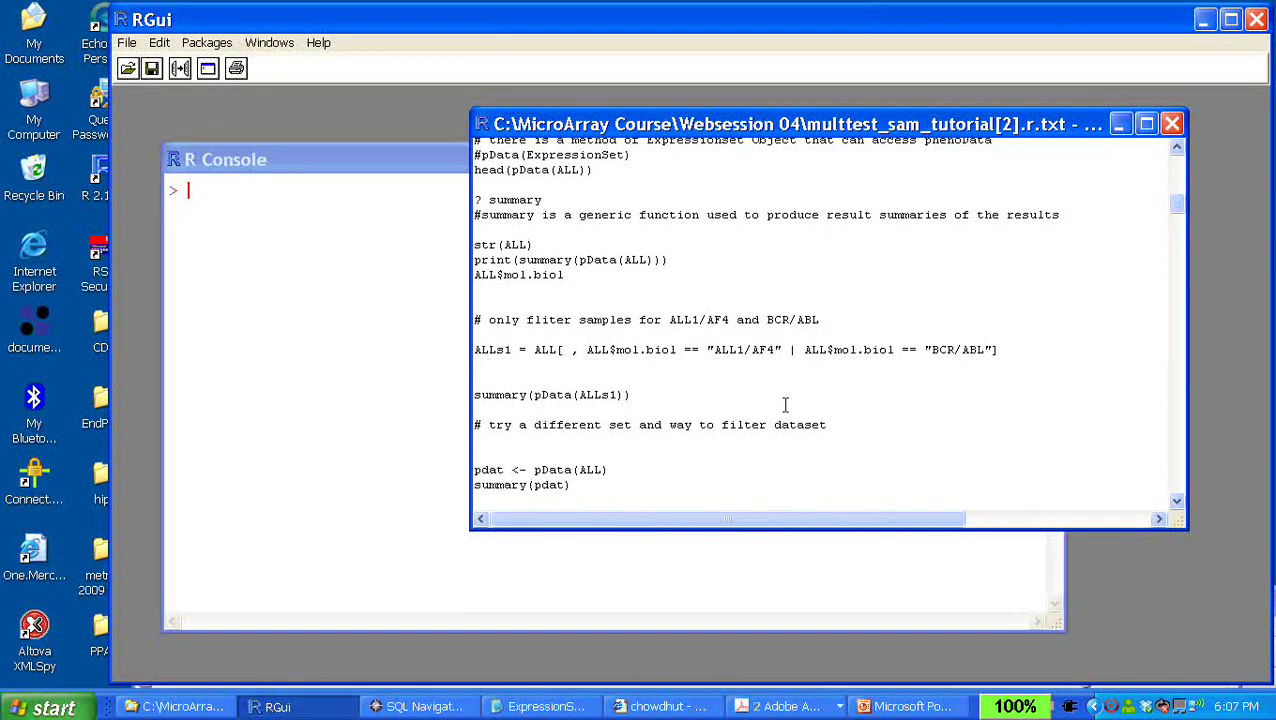
drag(1017, 355, 994, 350)
click(853, 415)
drag(1180, 210, 1178, 160)
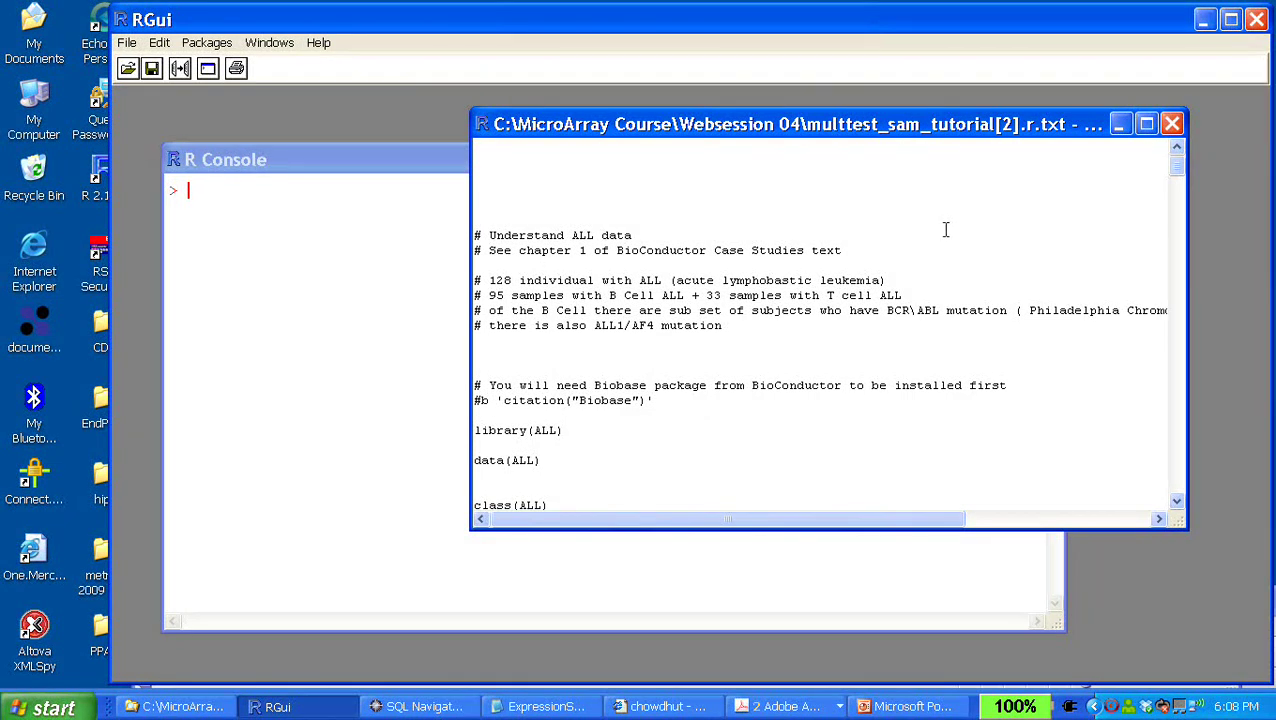
Highlight the "Understand ALL data" comment, check the Dimdim meeting window, and switch back to RGui
drag(632, 235, 513, 222)
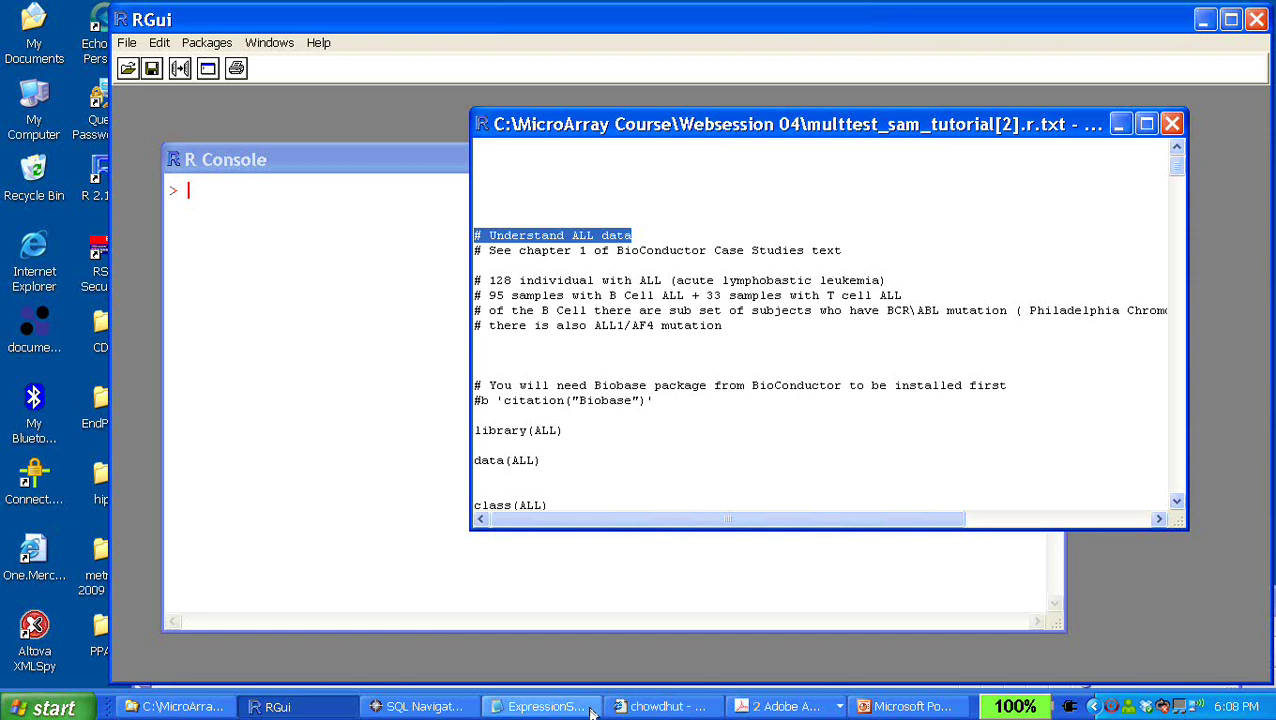
click(652, 696)
click(650, 690)
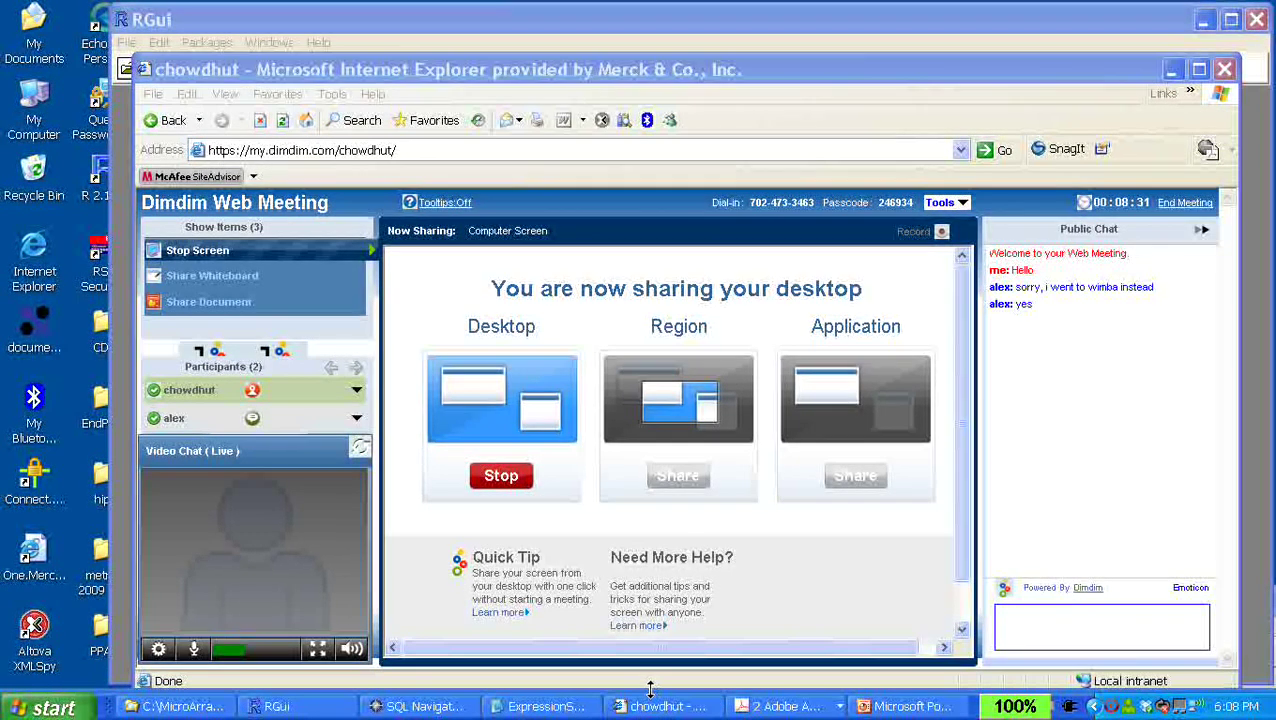
click(335, 28)
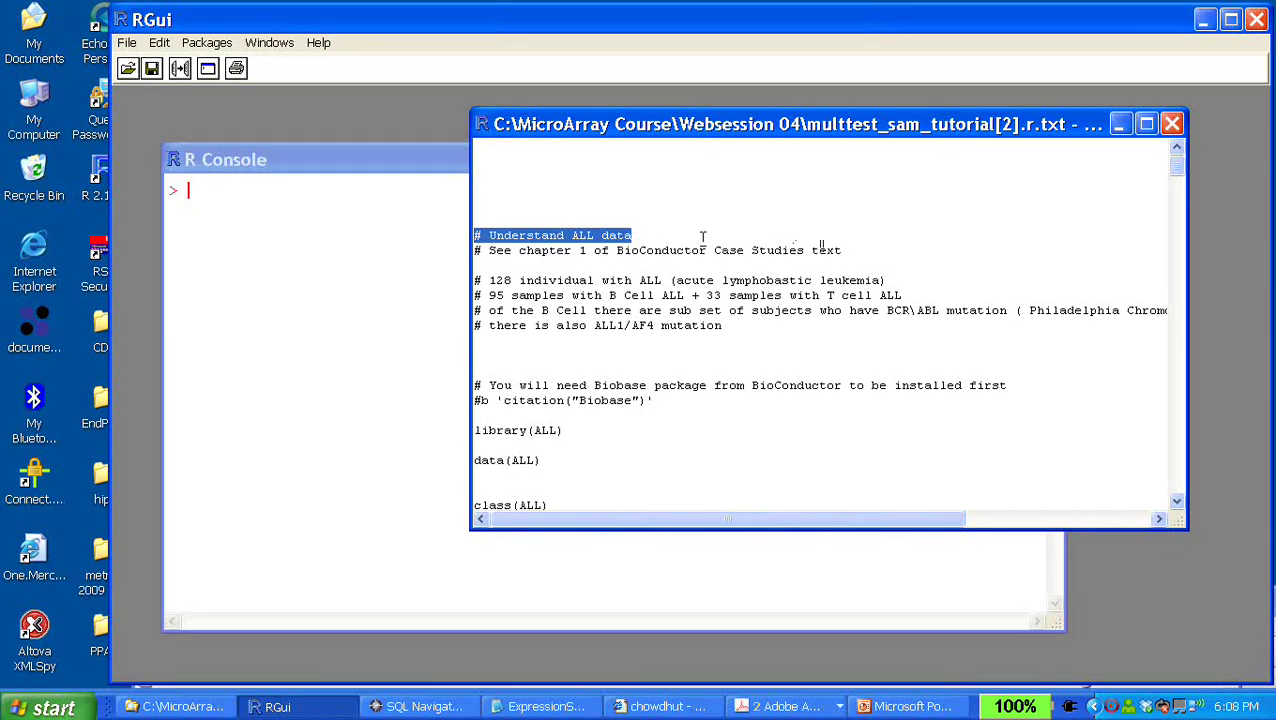
Review the opening comment about the ALL data, moving the script window into easier view
click(664, 237)
mouse_move(603, 235)
mouse_down()
mouse_move(556, 236)
mouse_move(598, 235)
mouse_move(578, 235)
mouse_up()
click(620, 242)
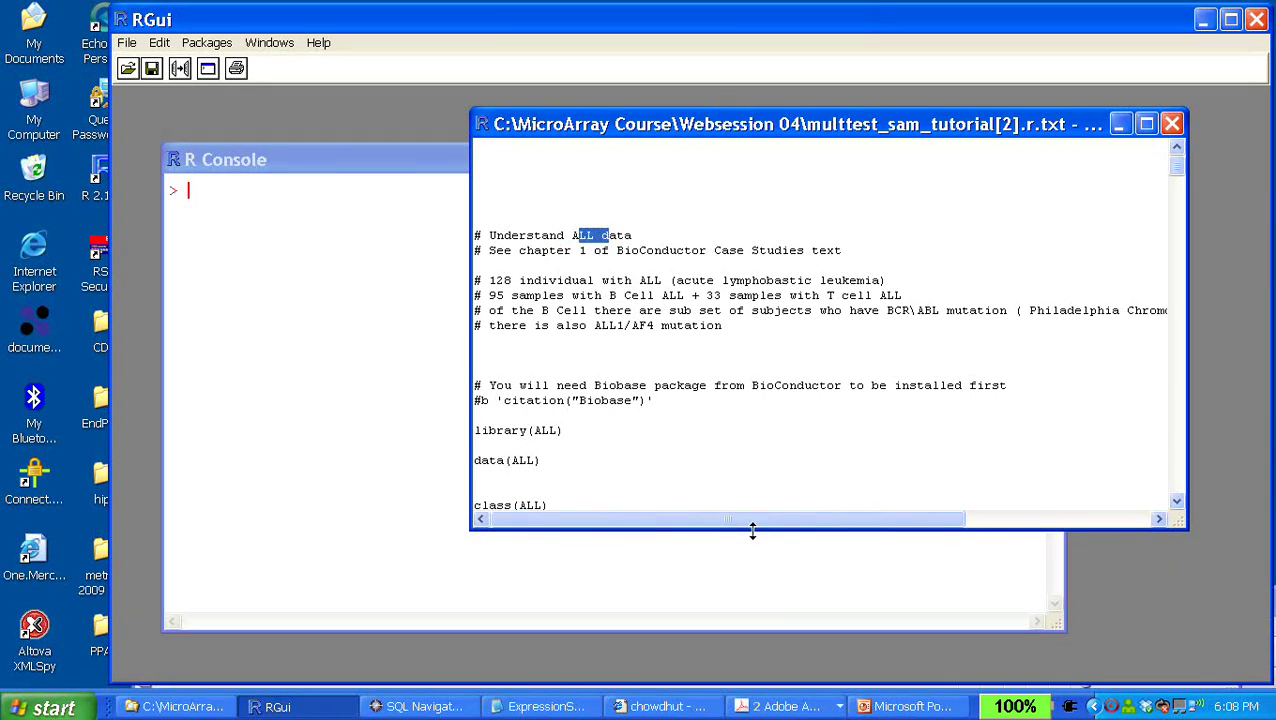
drag(810, 132, 775, 152)
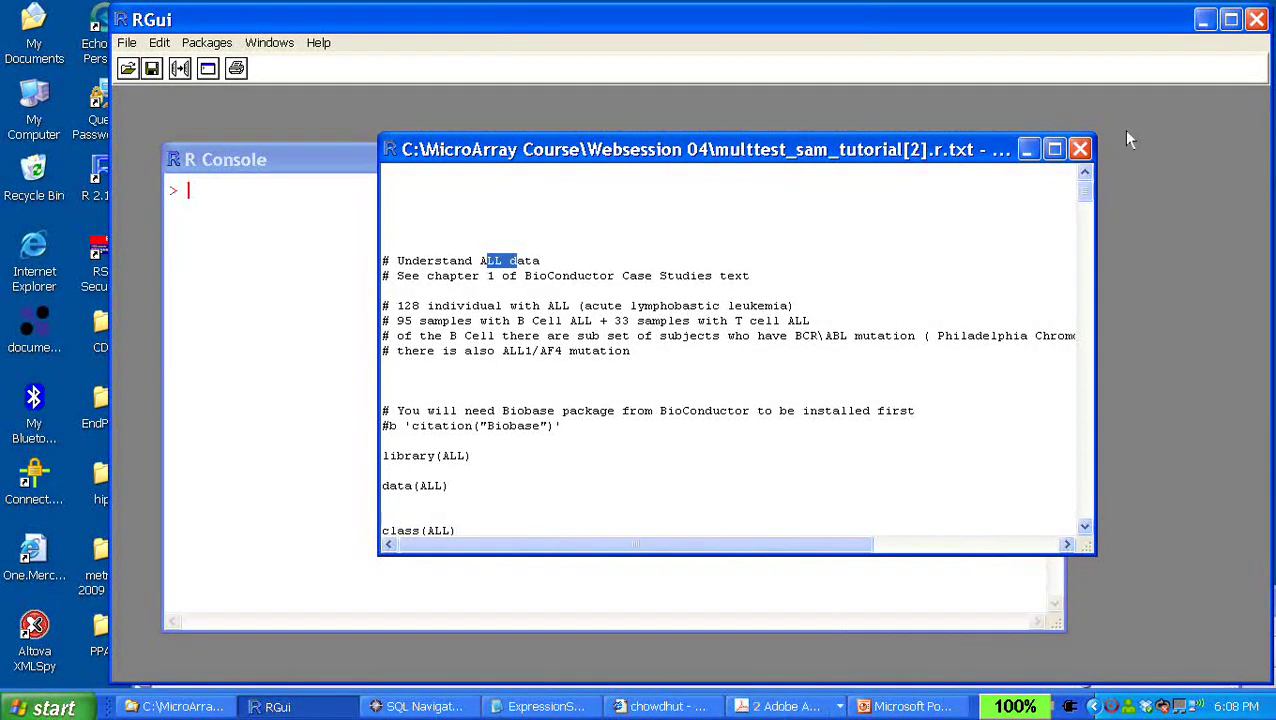
mouse_move(1084, 190)
mouse_down()
mouse_move(1067, 280)
mouse_move(1080, 402)
mouse_move(1071, 266)
mouse_move(1082, 370)
mouse_move(1064, 379)
mouse_move(1070, 189)
mouse_up()
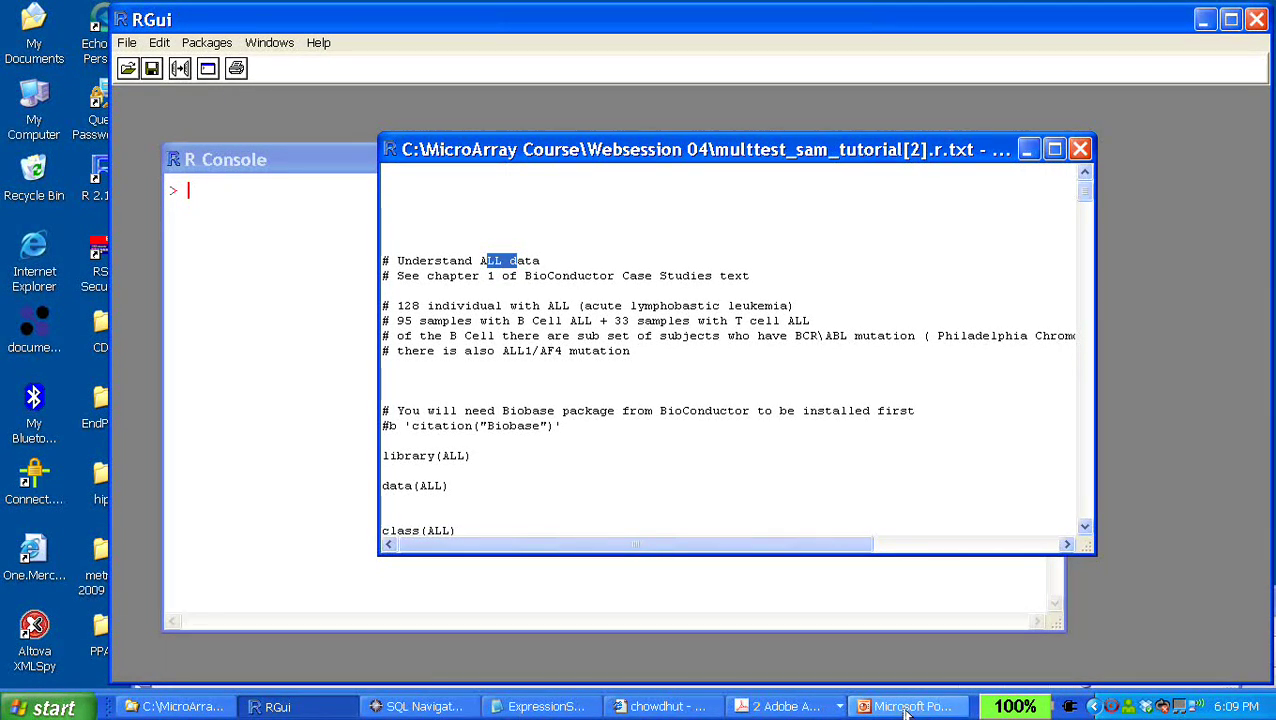
click(698, 217)
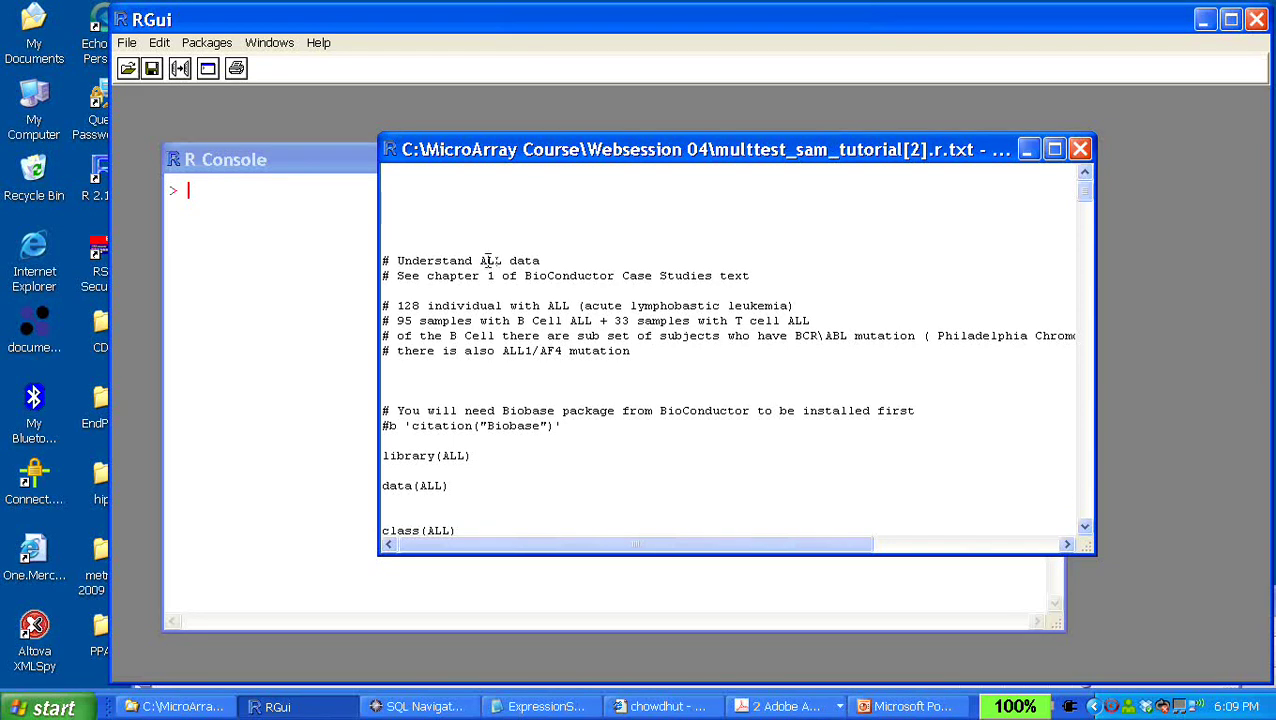
Examine the script comments describing the individuals with acute lymphoblastic leukemia and the B cell and T cell sample groups
drag(568, 155, 594, 116)
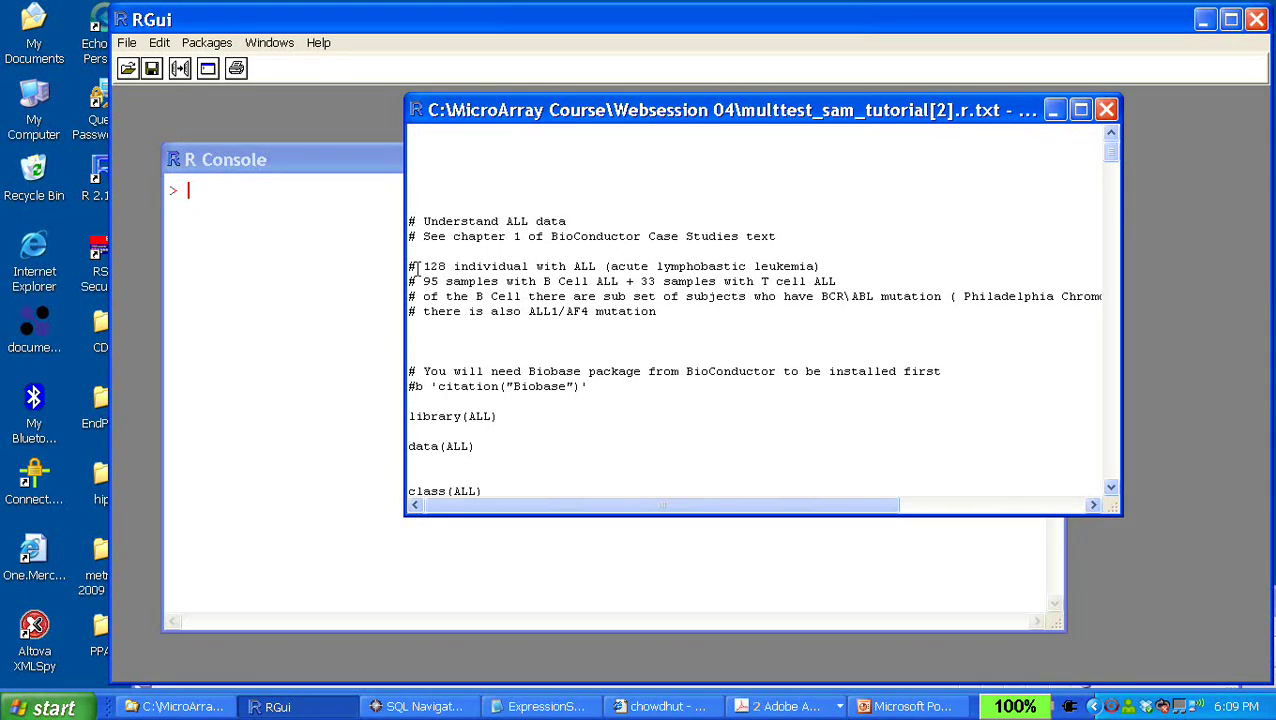
drag(418, 267, 635, 266)
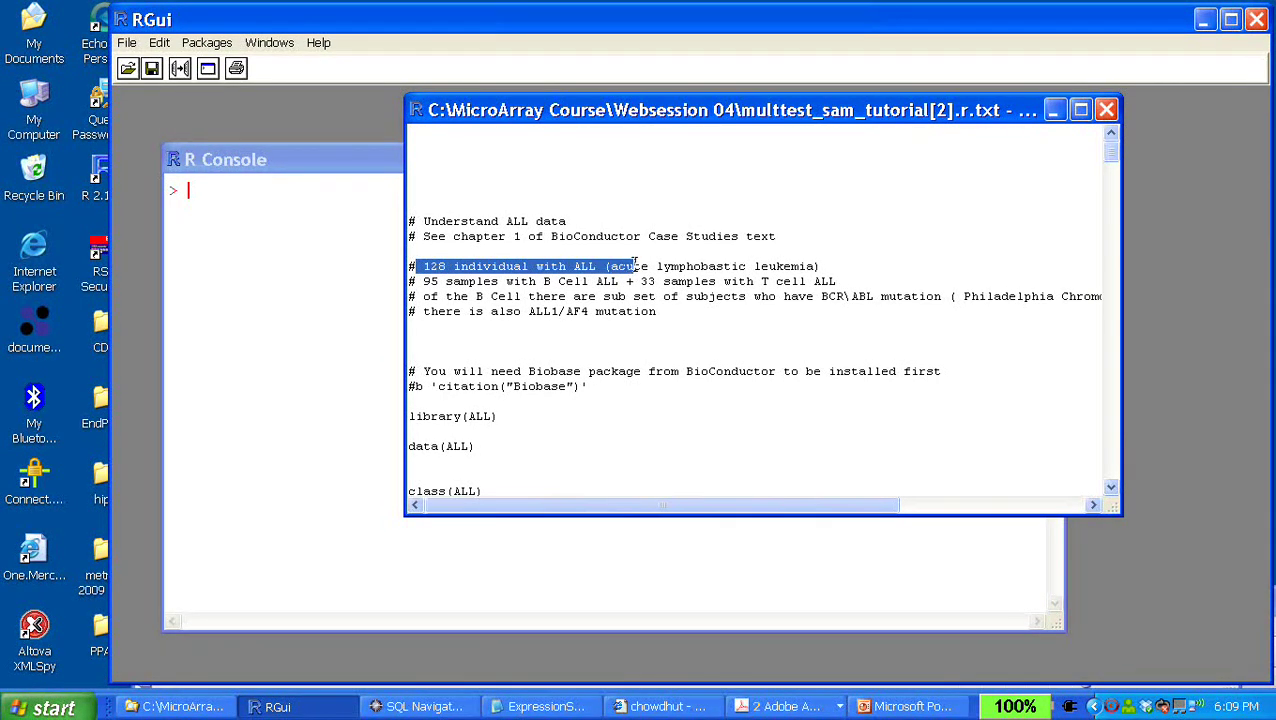
click(573, 250)
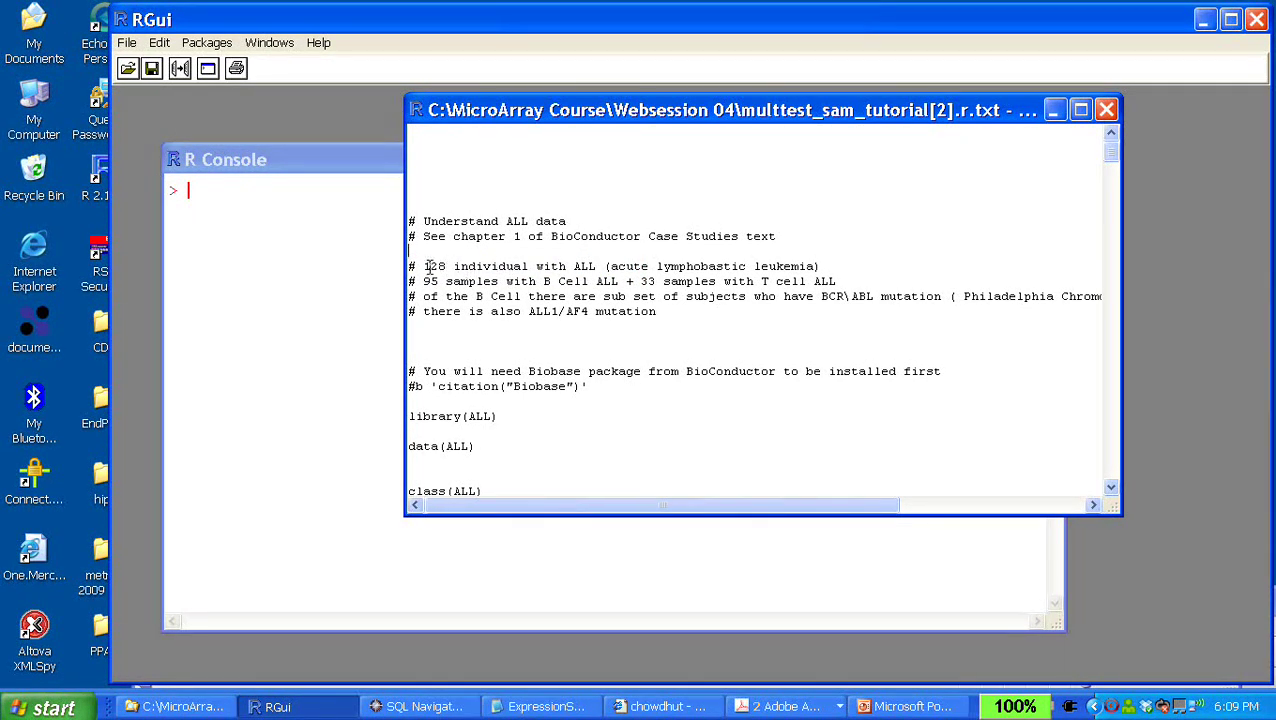
triple_click(818, 266)
click(590, 250)
drag(541, 284, 598, 284)
click(677, 285)
double_click(640, 282)
drag(761, 283, 813, 268)
click(670, 296)
drag(580, 281, 498, 282)
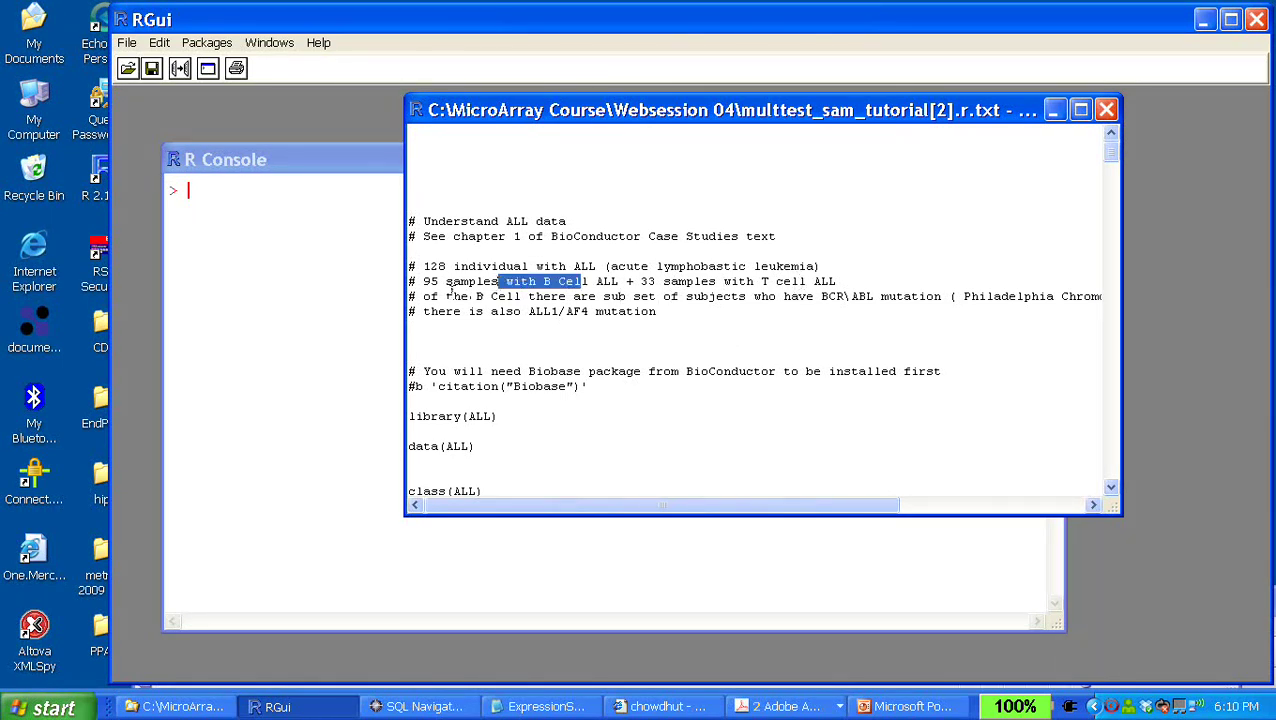
click(597, 296)
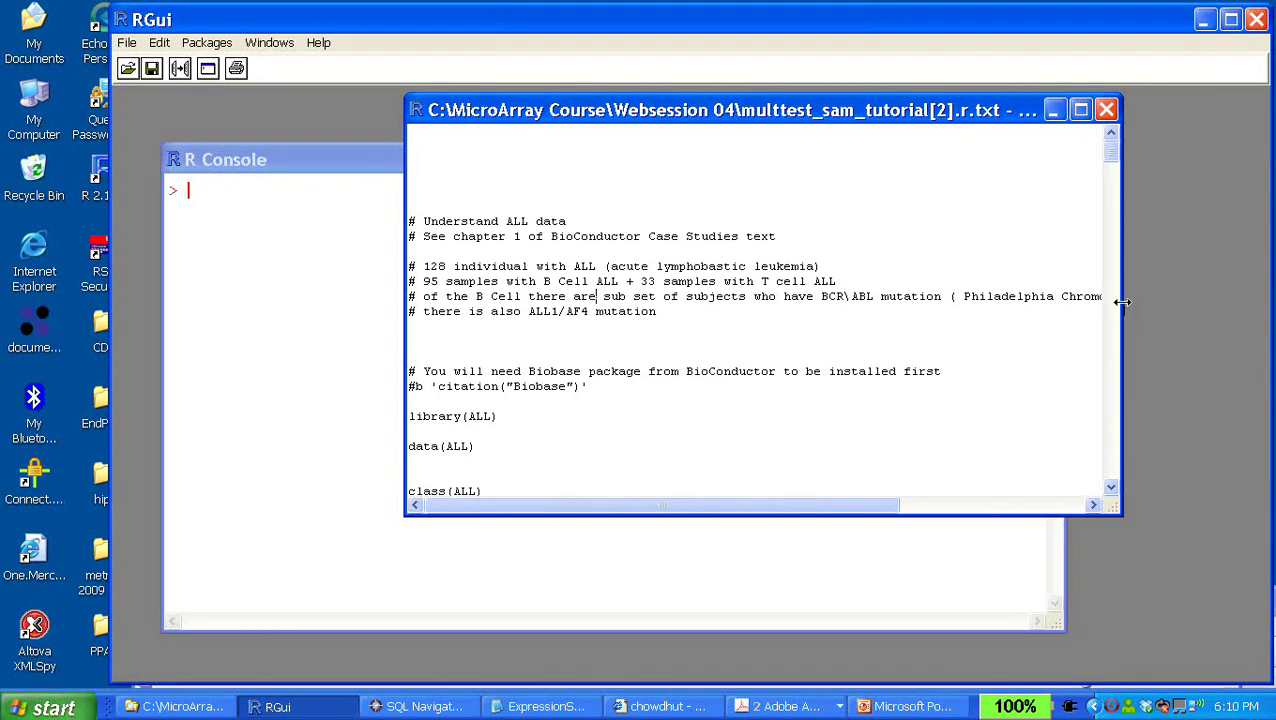
Widen the script window and correct "exchaged" to "exchanged" in the Philadelphia Chromosome comment
drag(1122, 303, 1222, 303)
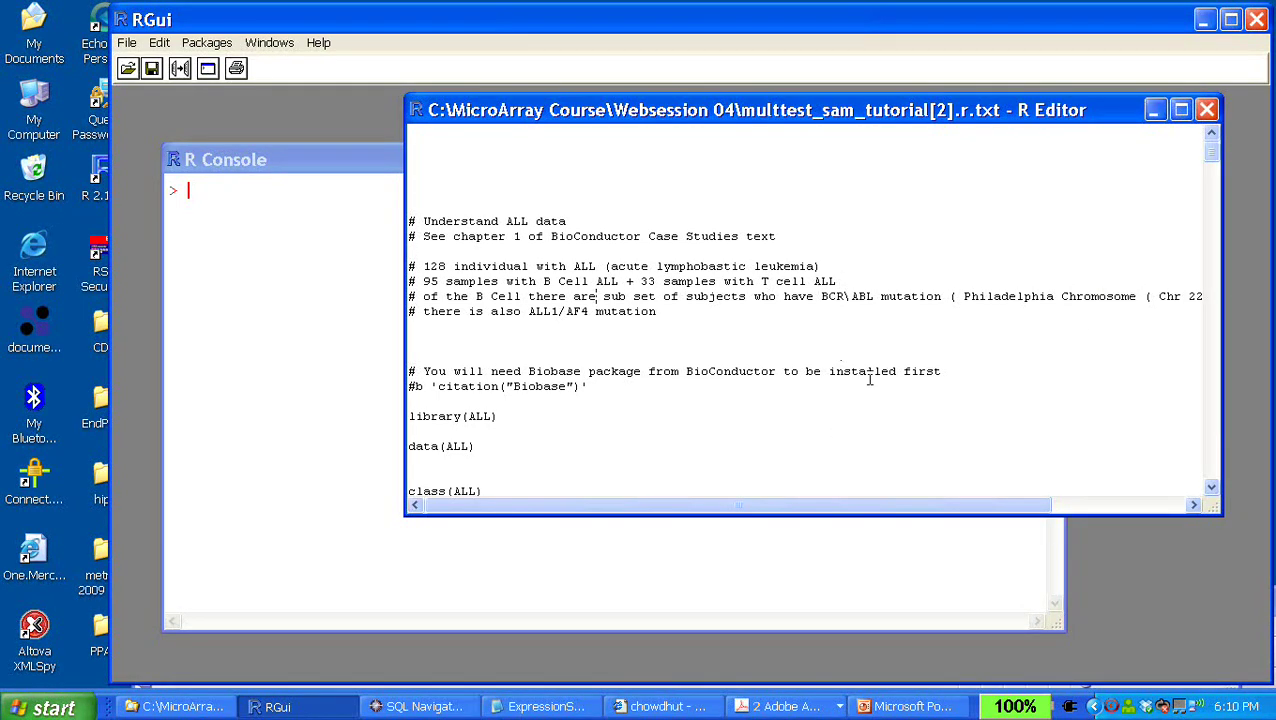
drag(870, 506, 1080, 534)
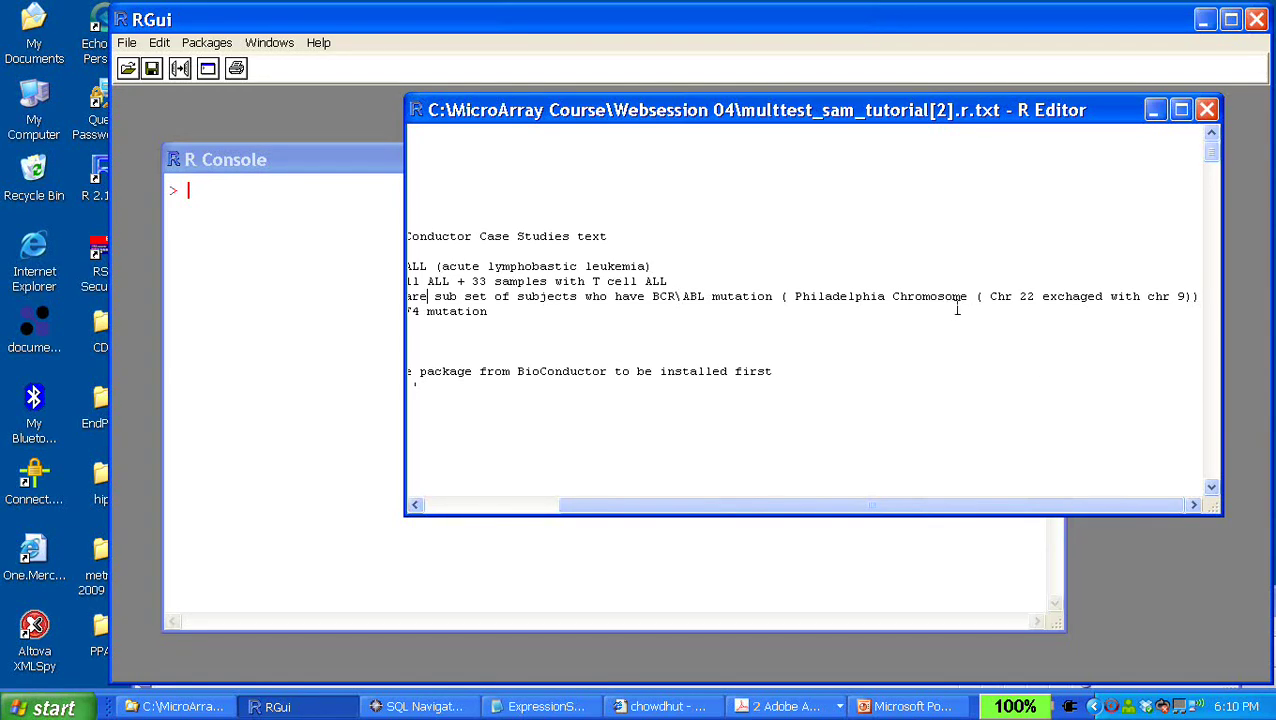
click(1080, 296)
text(n)
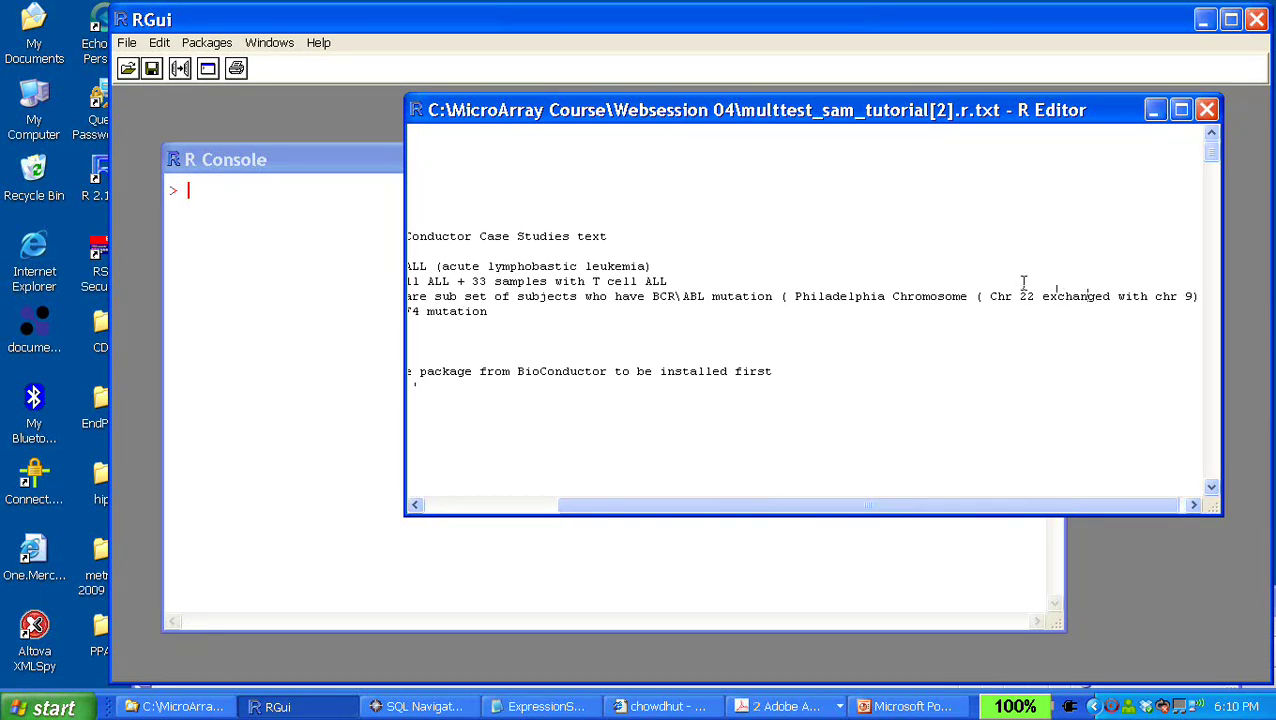
Examine the comment on B cell subjects, highlighting "Philadelphia Chromosome" and the BCR\ABL mutation
drag(977, 296, 795, 297)
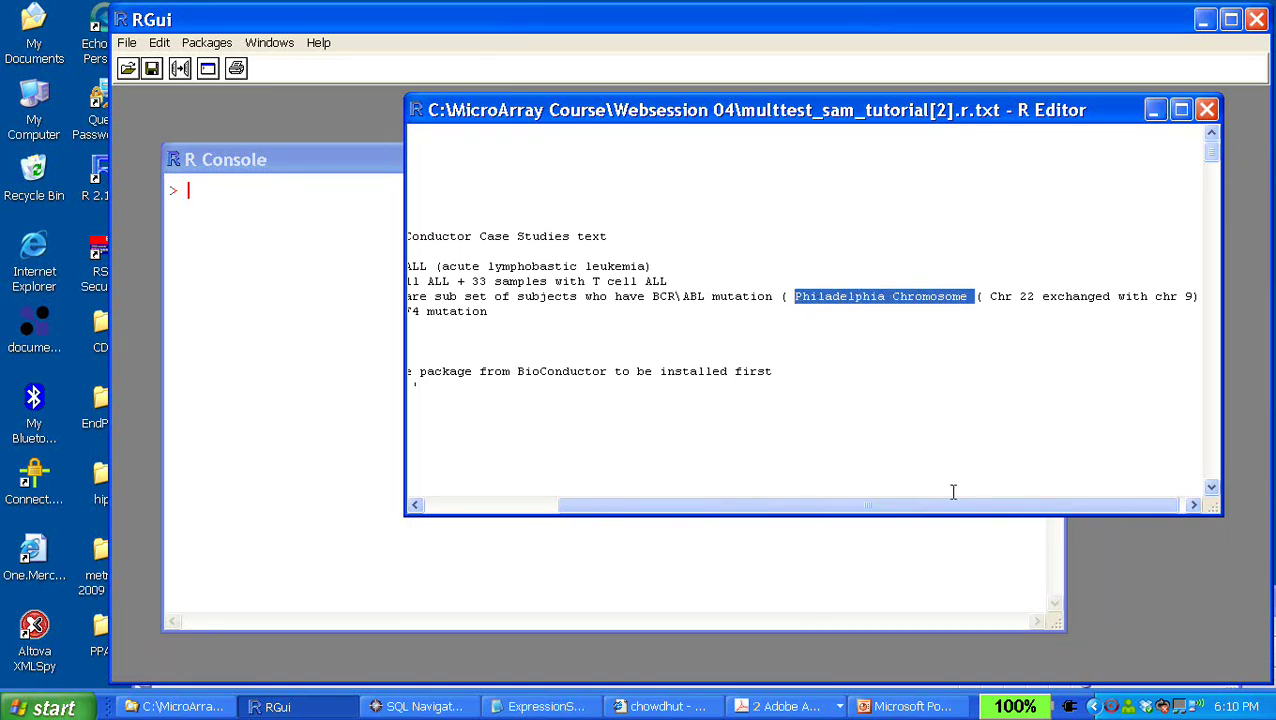
drag(928, 512, 735, 512)
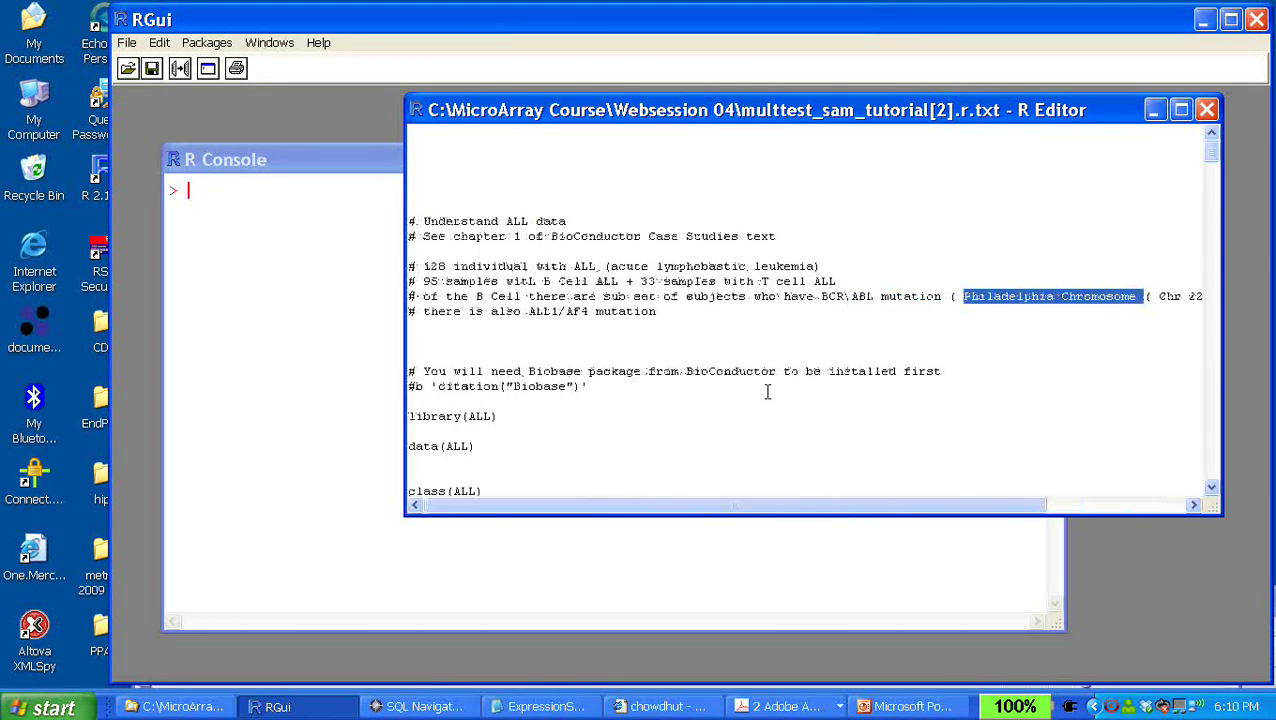
click(825, 342)
drag(815, 296, 928, 292)
click(947, 313)
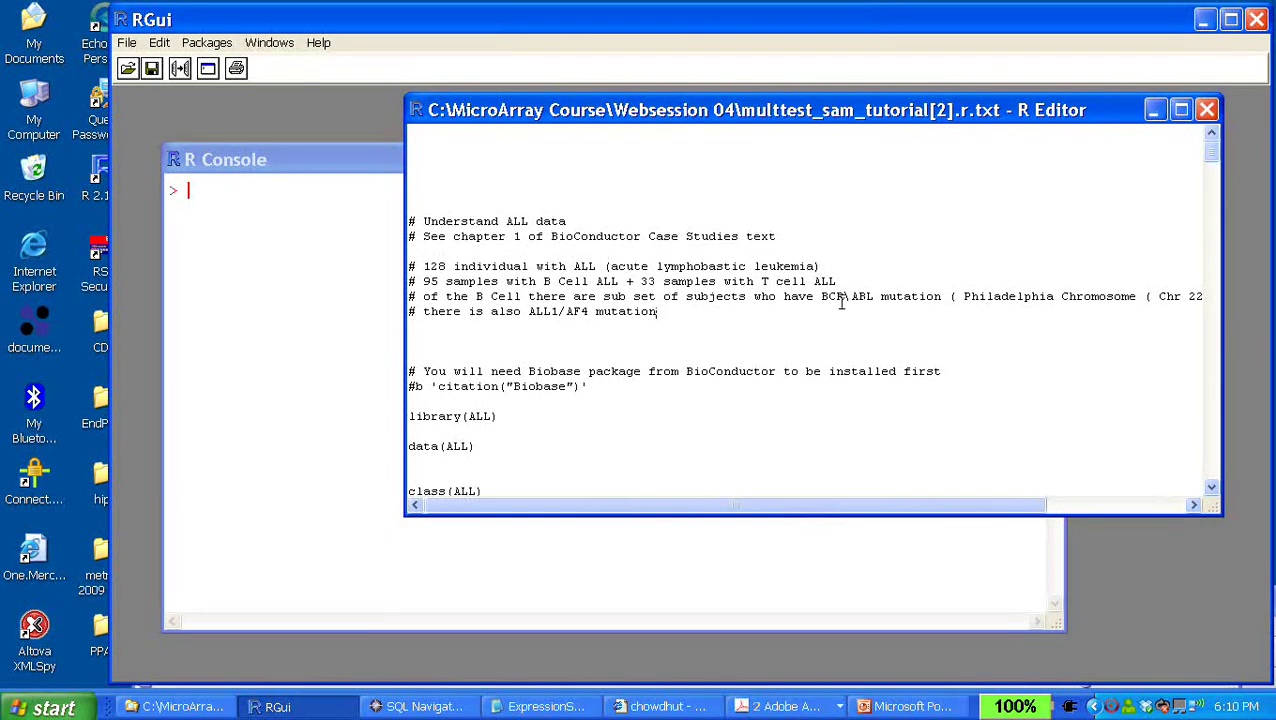
Examine the comments on T cell ALL samples and B cell subjects, highlighting the BCR\ABL mutation text
drag(821, 298, 903, 308)
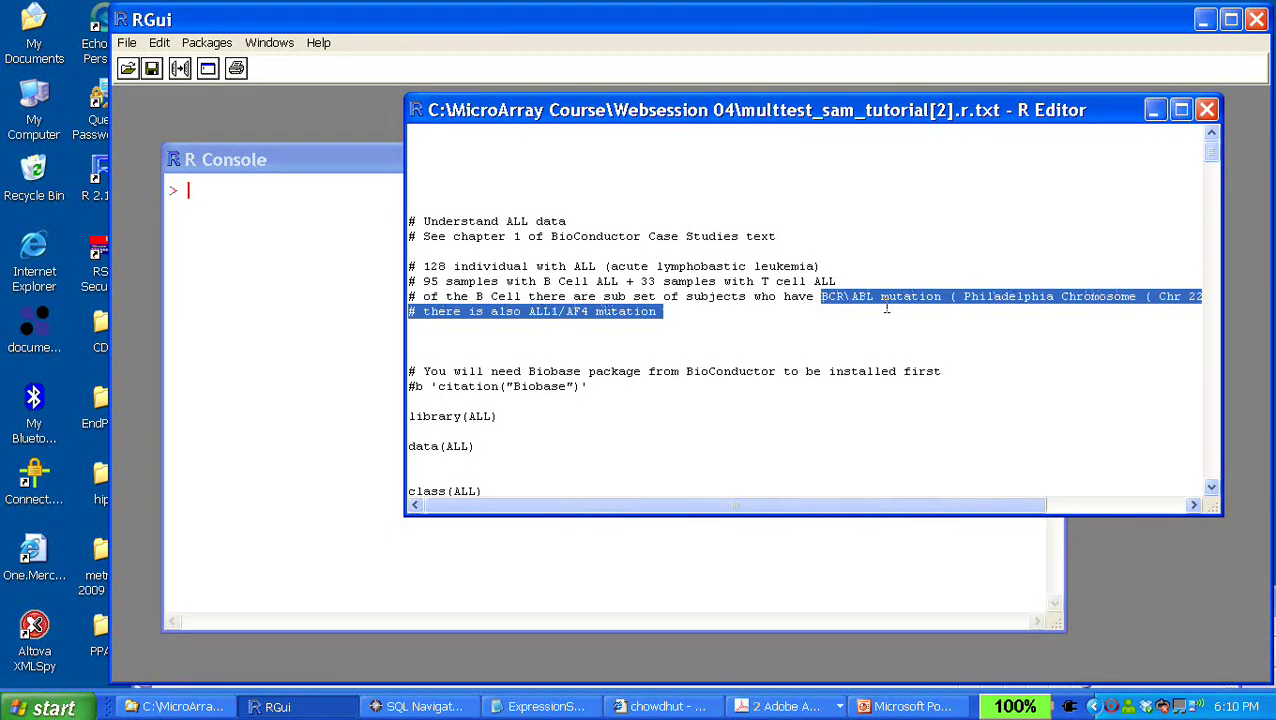
click(899, 321)
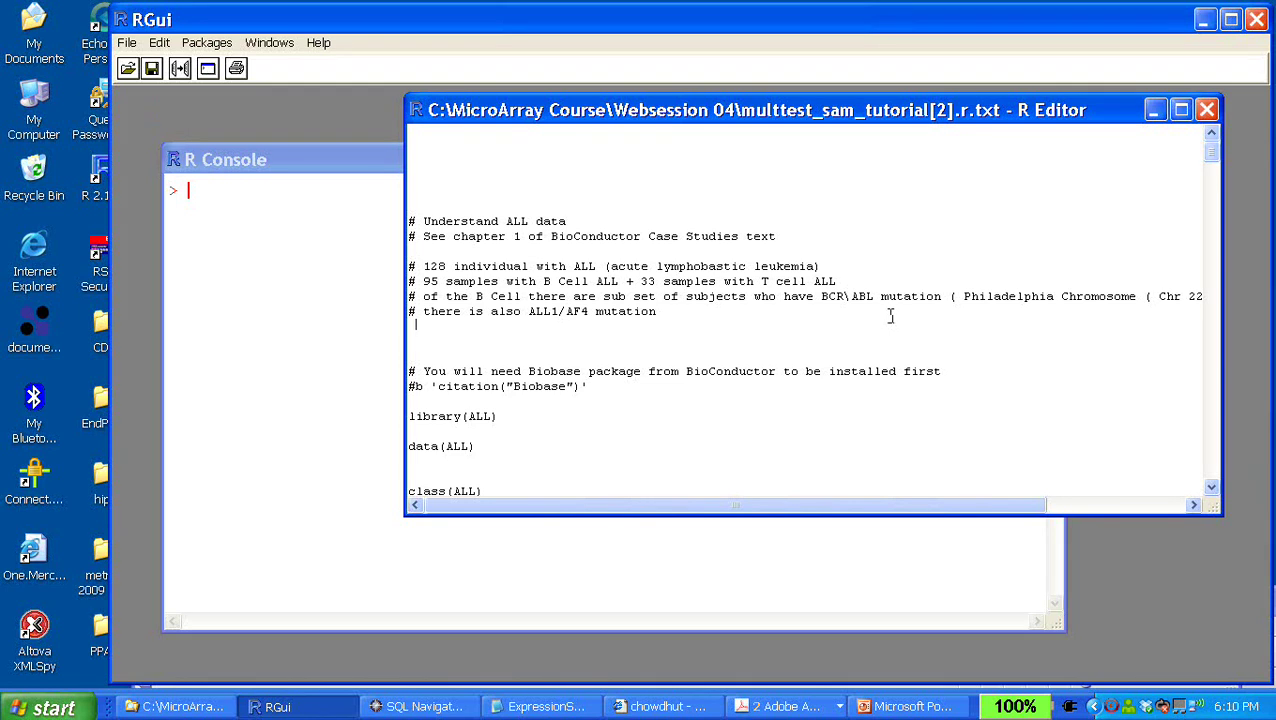
drag(813, 281, 868, 279)
click(788, 296)
drag(822, 296, 888, 294)
click(672, 313)
drag(754, 283, 820, 297)
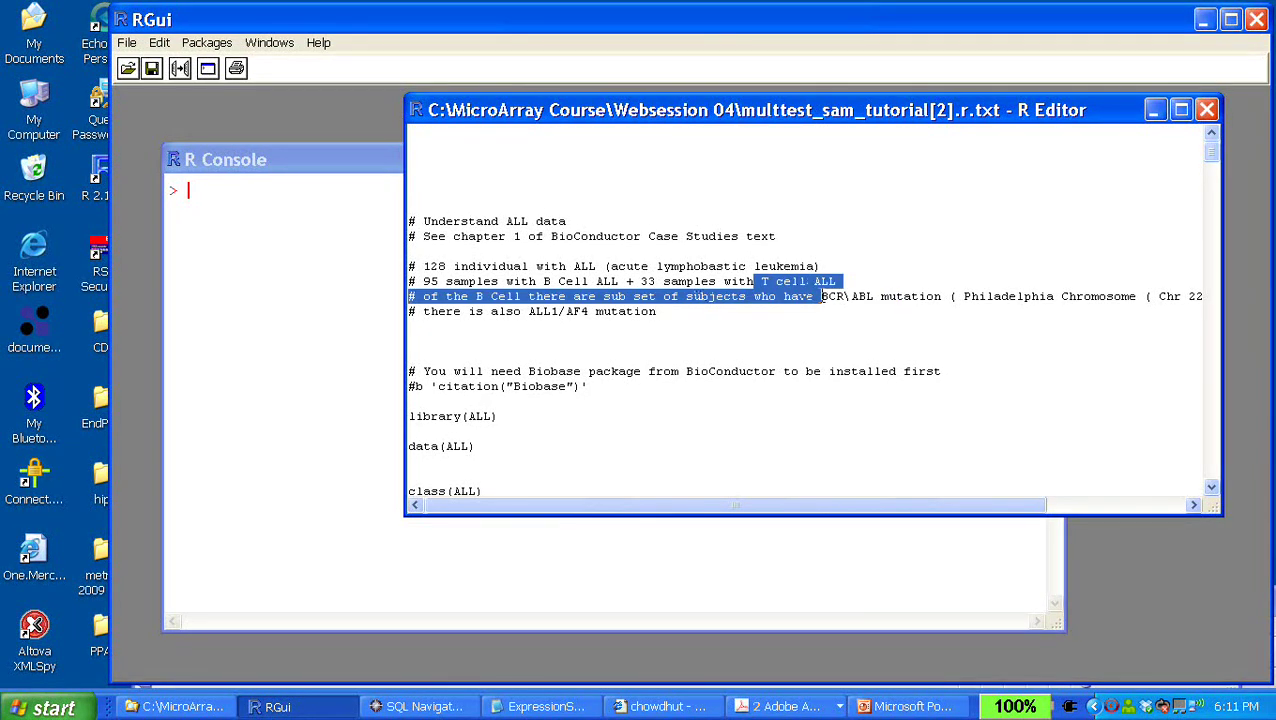
click(722, 354)
Compare the ALL1/AF4 mutation comment with the BCR\ABL mutation in the B cell comment, highlighting the relevant text
drag(682, 313, 587, 326)
key(Right)
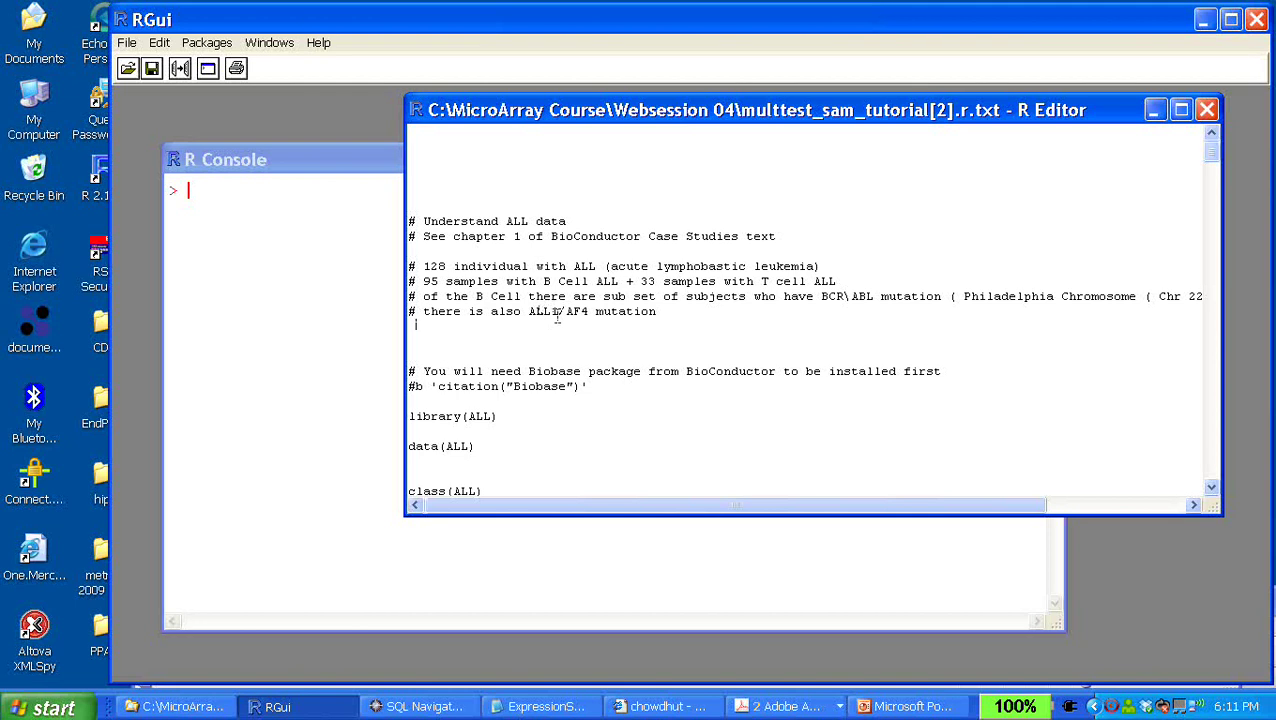
drag(663, 316, 595, 335)
drag(822, 299, 935, 300)
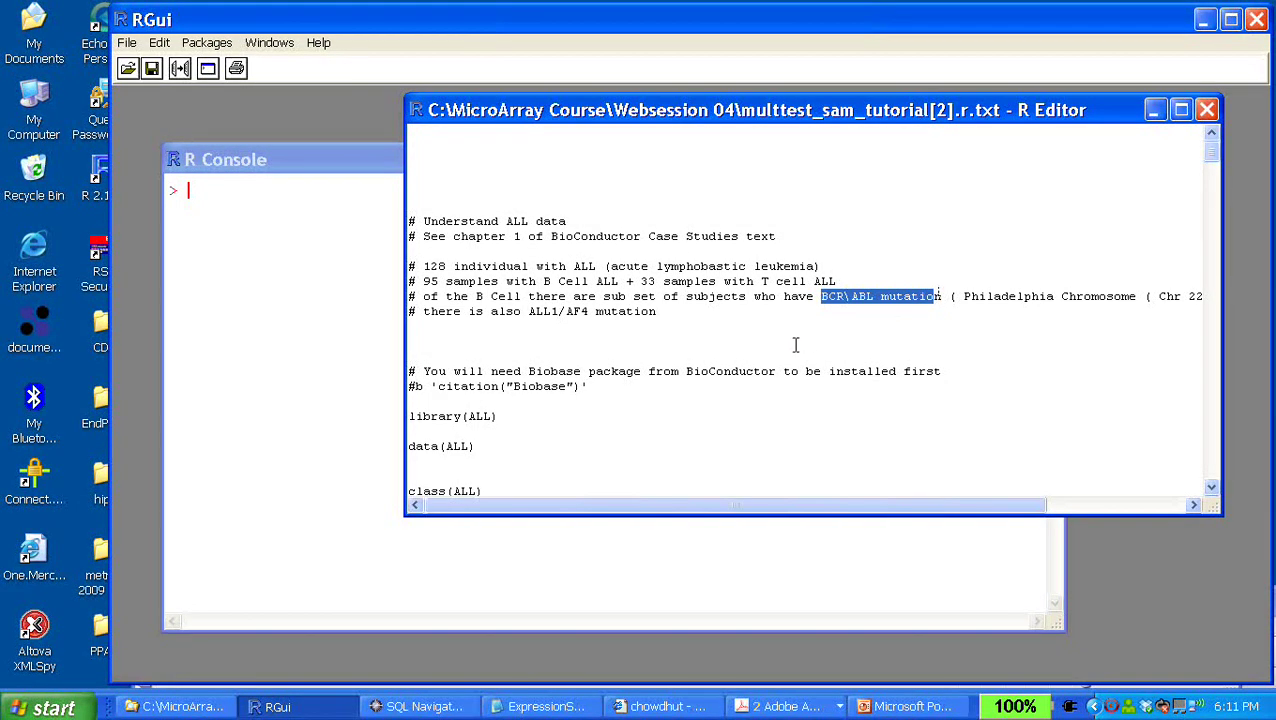
click(795, 345)
drag(521, 305, 648, 298)
click(675, 323)
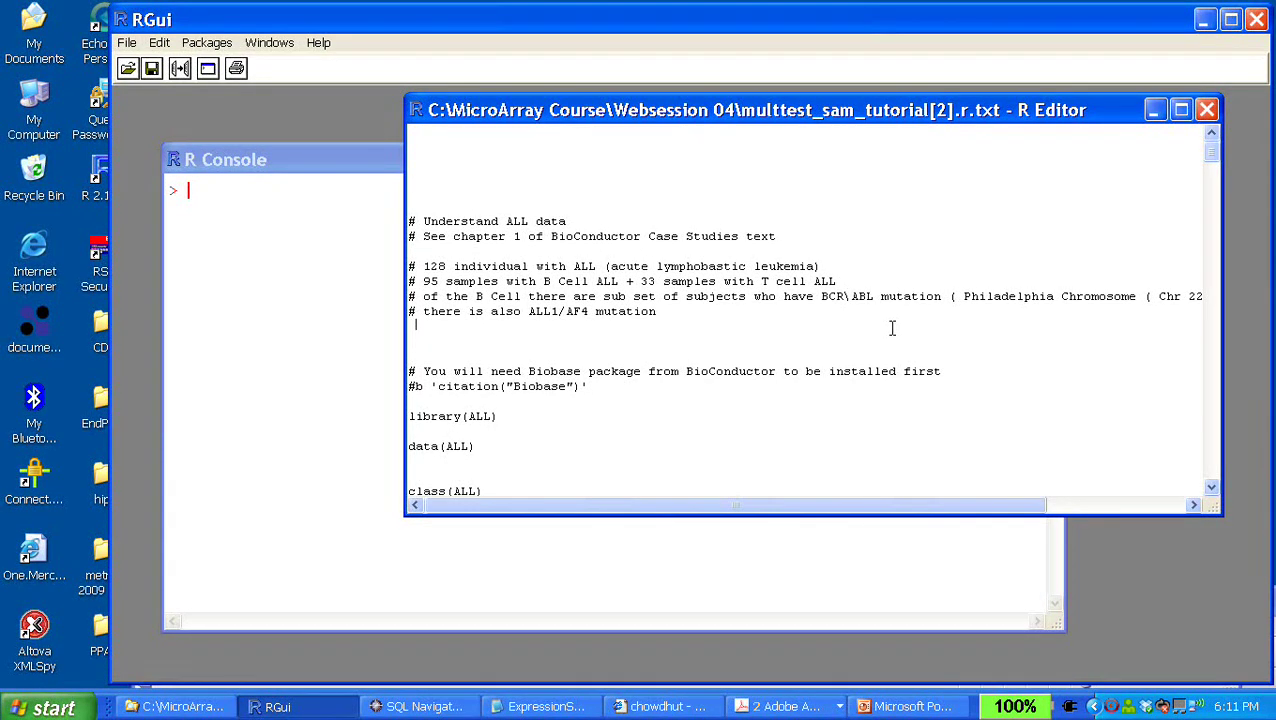
Delete the stray "b" from the commented citation("Biobase") line and highlight the Biobase part of the call
click(706, 401)
click(430, 386)
key(BackSpace)
key(BackSpace)
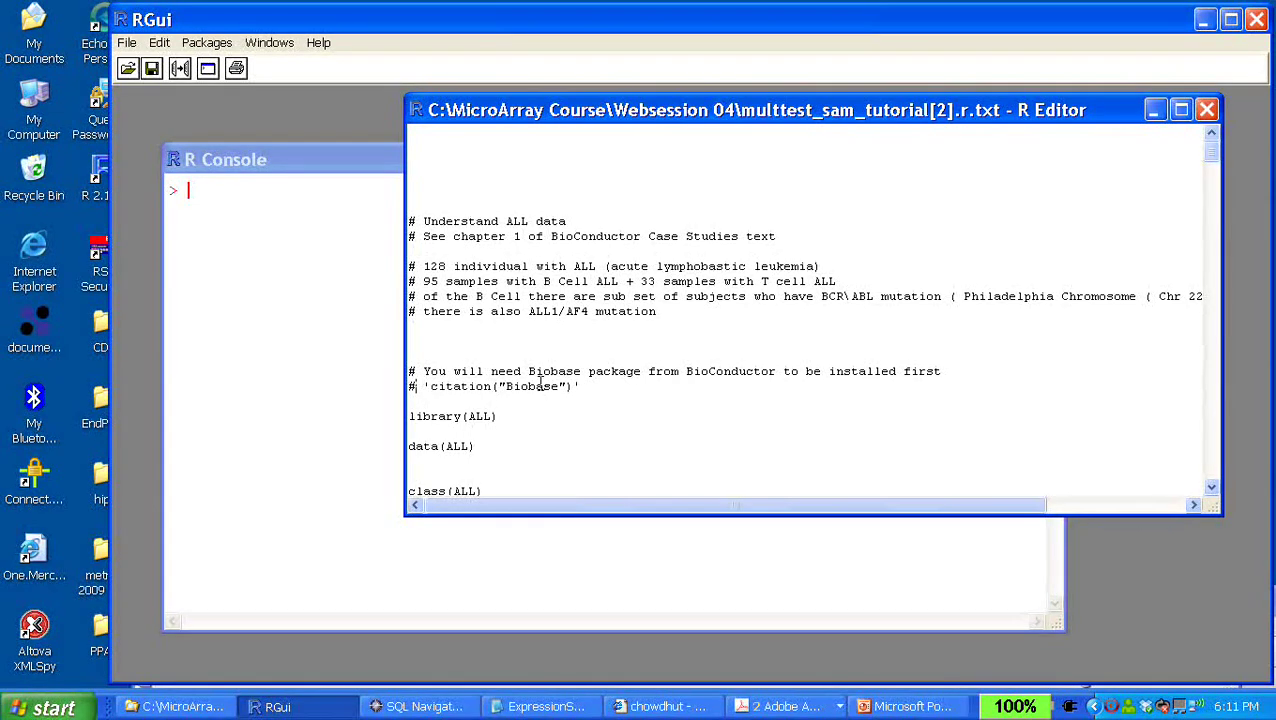
click(1212, 489)
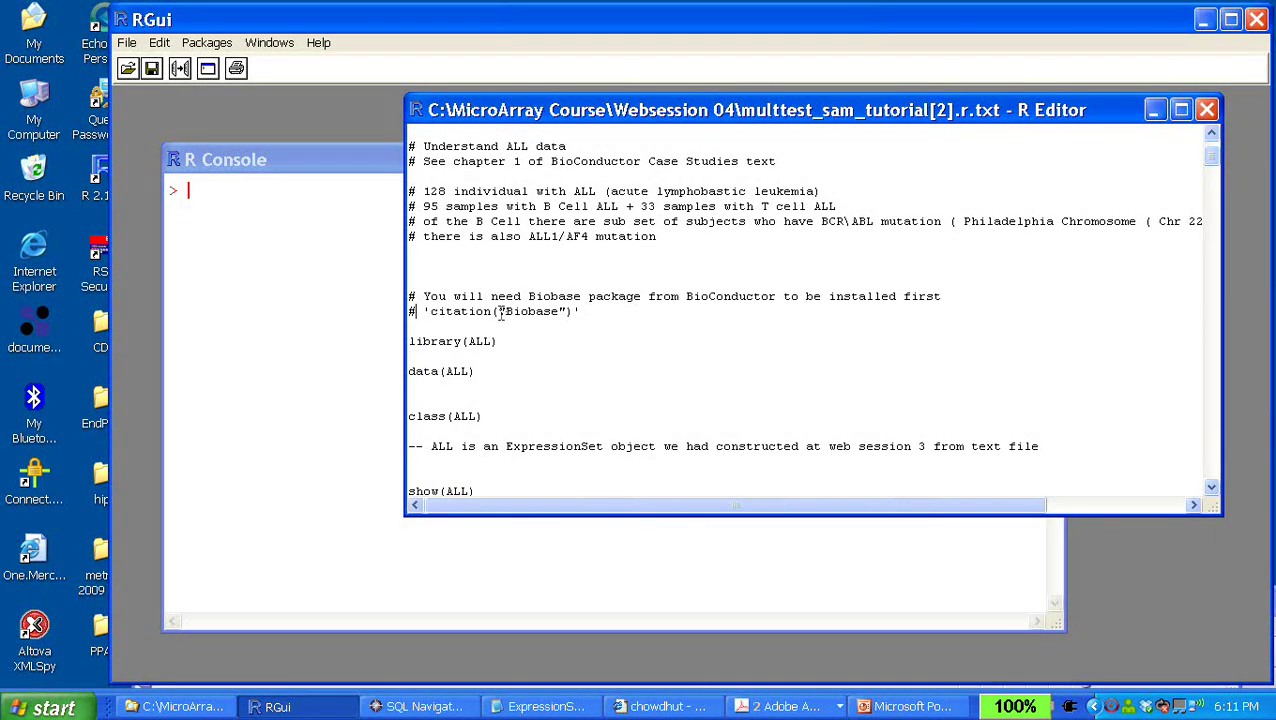
drag(500, 312, 578, 313)
click(592, 325)
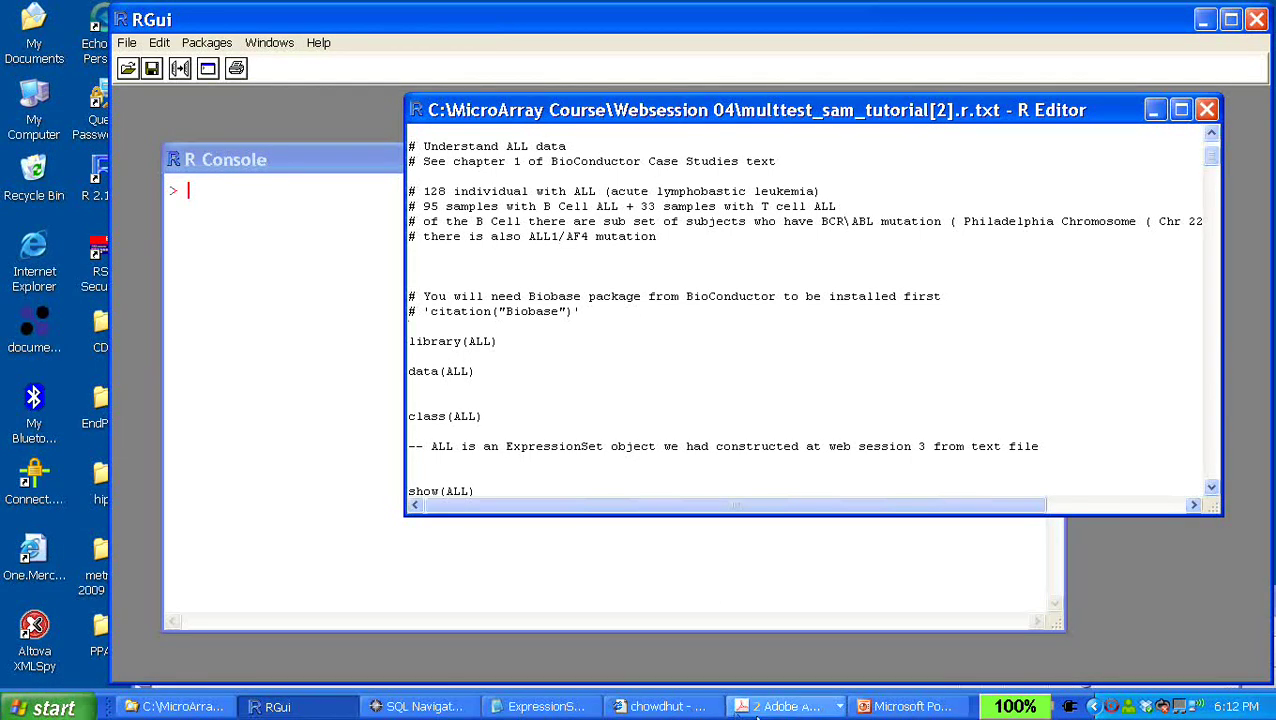
click(762, 708)
click(765, 708)
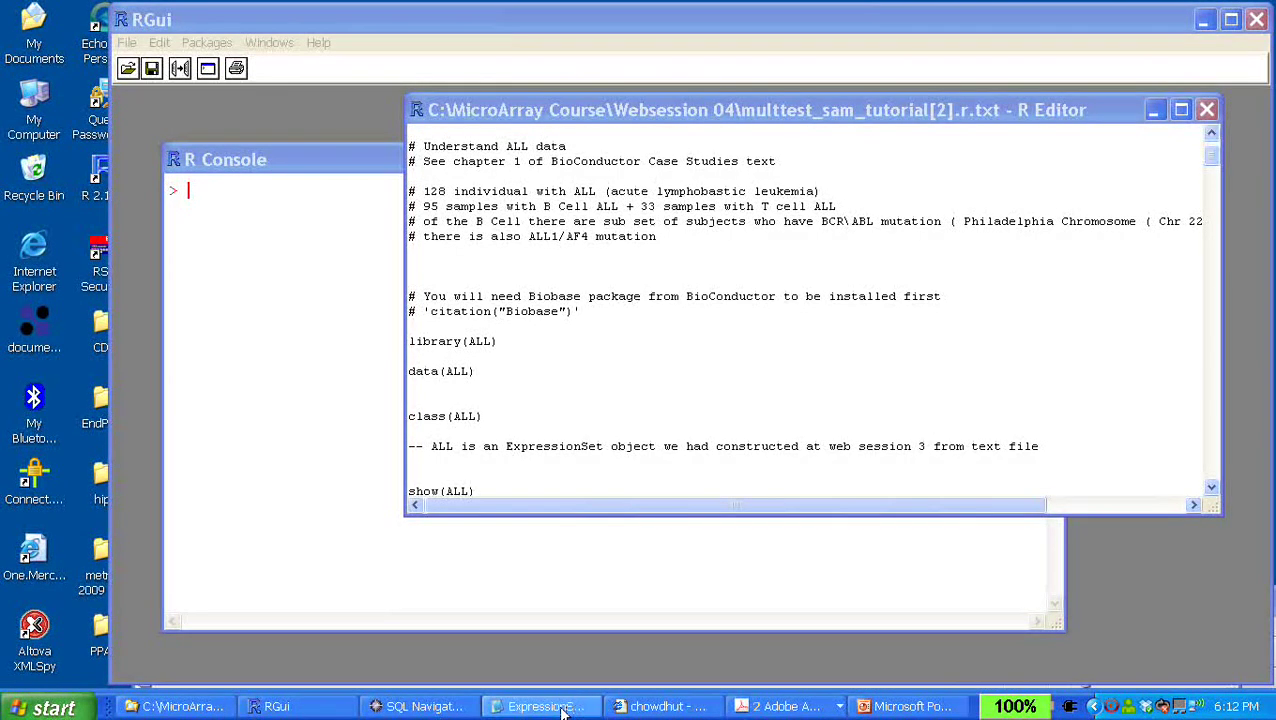
click(290, 707)
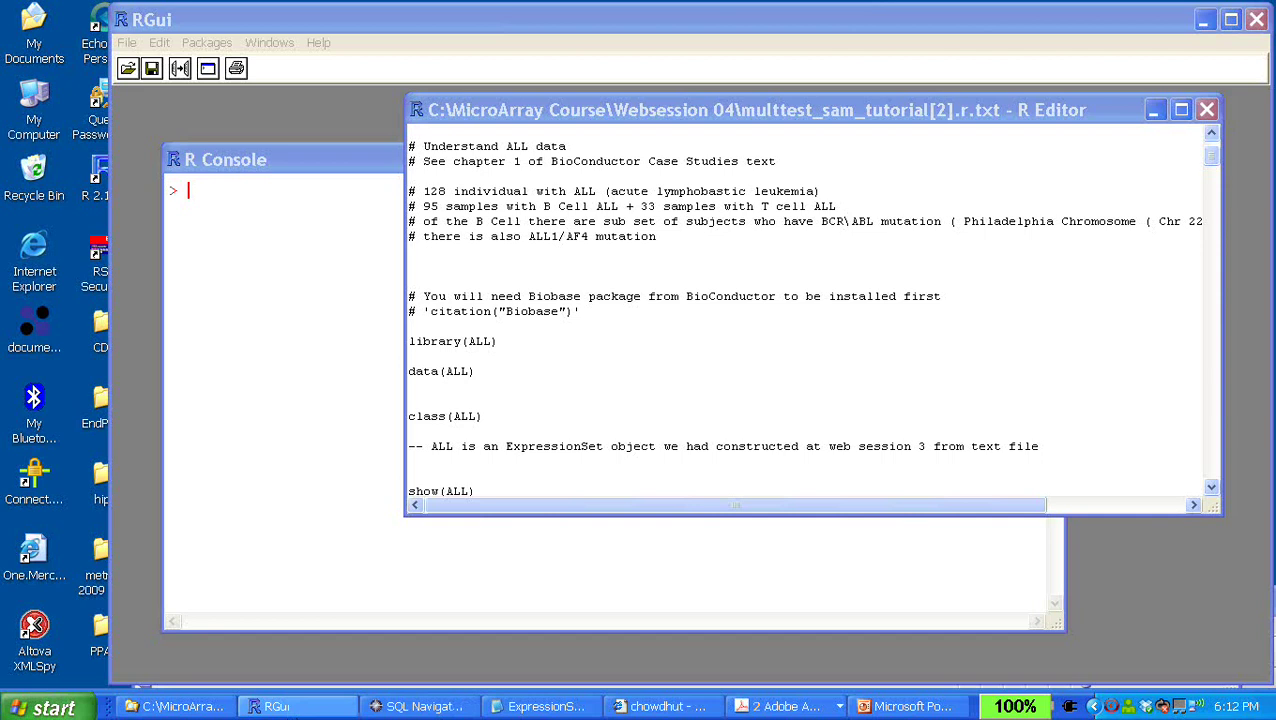
click(620, 708)
click(628, 708)
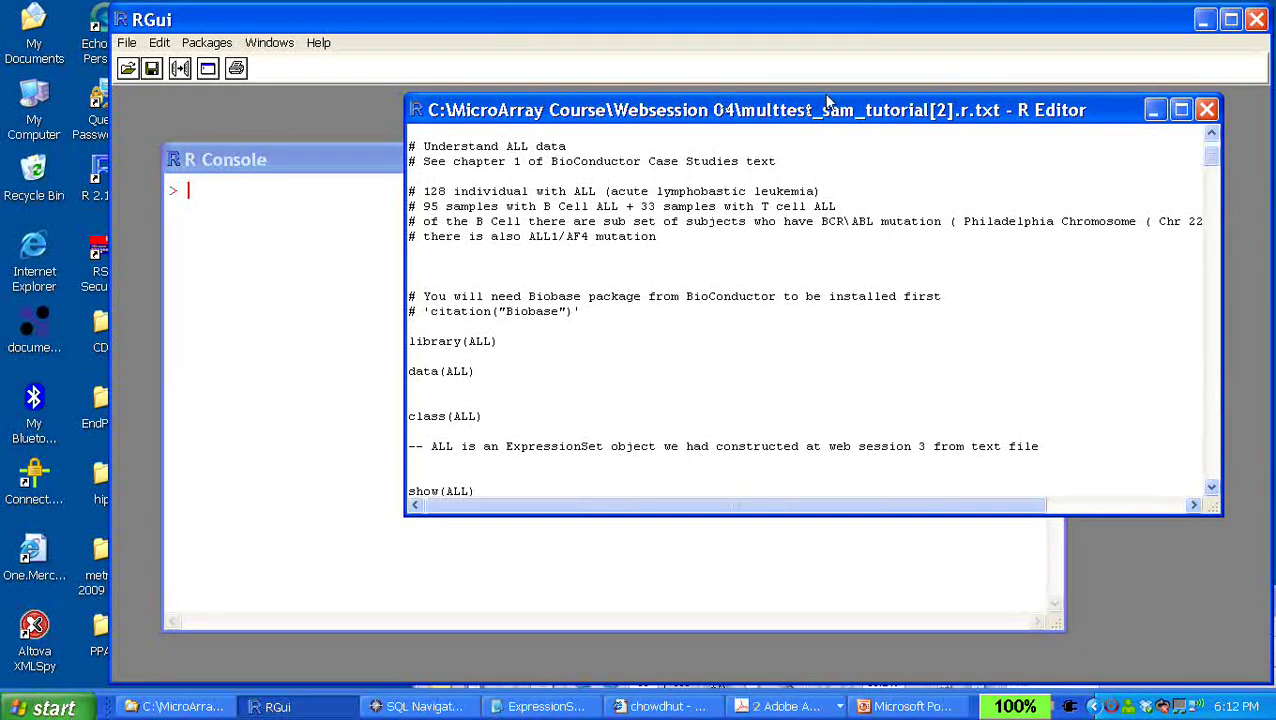
Rearrange the script and R Console windows so both can be seen, with the script active in front
drag(826, 102, 1104, 89)
click(421, 179)
drag(421, 176, 399, 142)
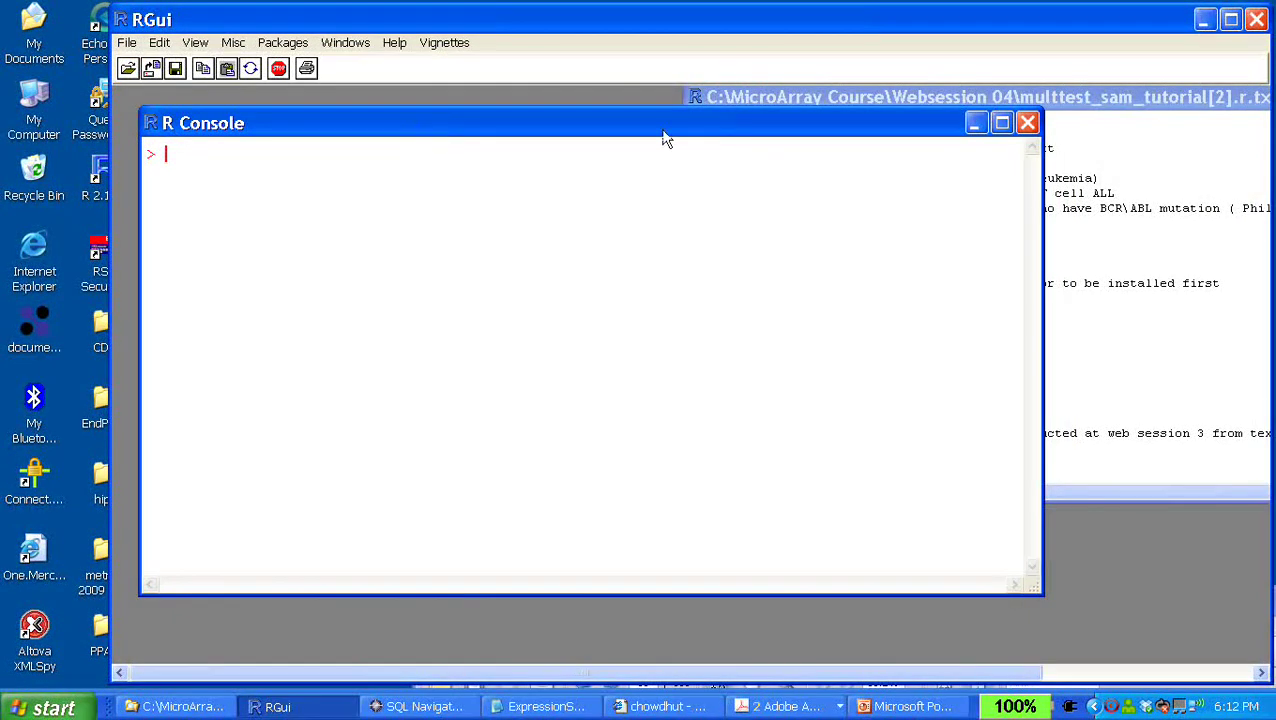
click(891, 104)
click(796, 328)
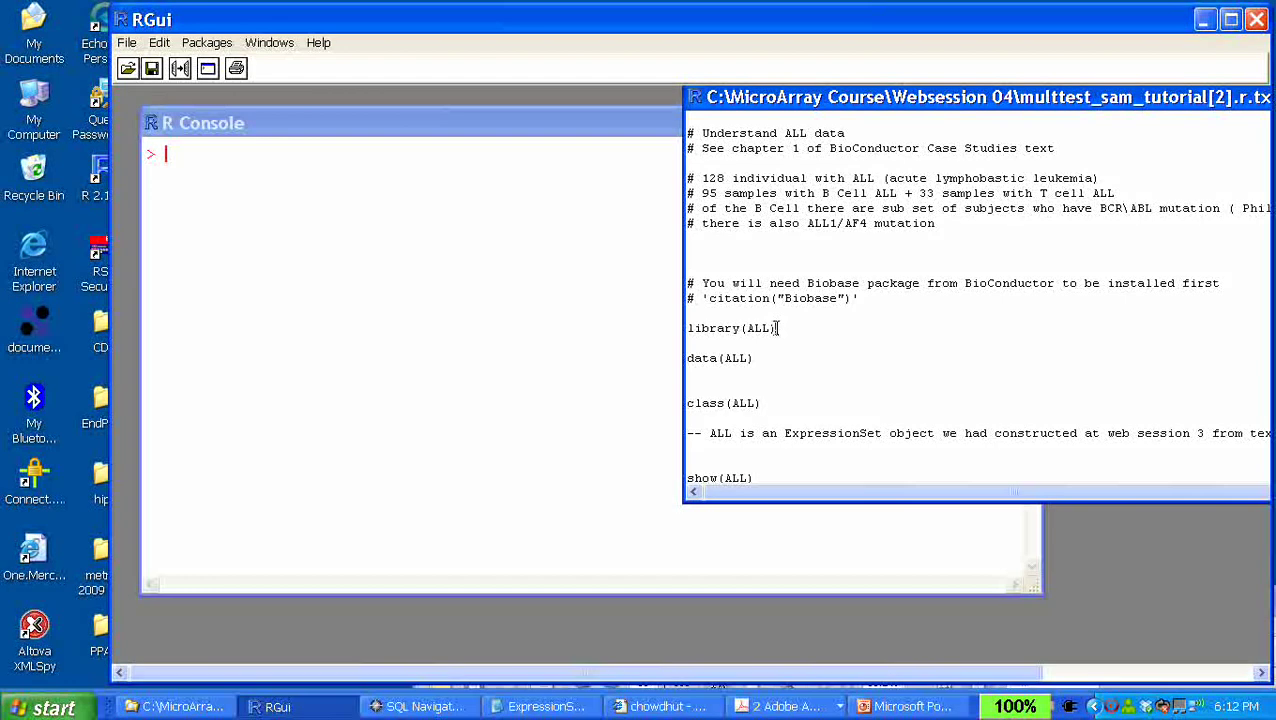
Examine the comments on installing the Biobase package from BioConductor and the library(ALL) line, highlighting each in the script
double_click(757, 330)
click(815, 341)
drag(845, 308, 785, 300)
click(800, 312)
drag(779, 328, 662, 326)
click(790, 346)
drag(860, 300, 688, 284)
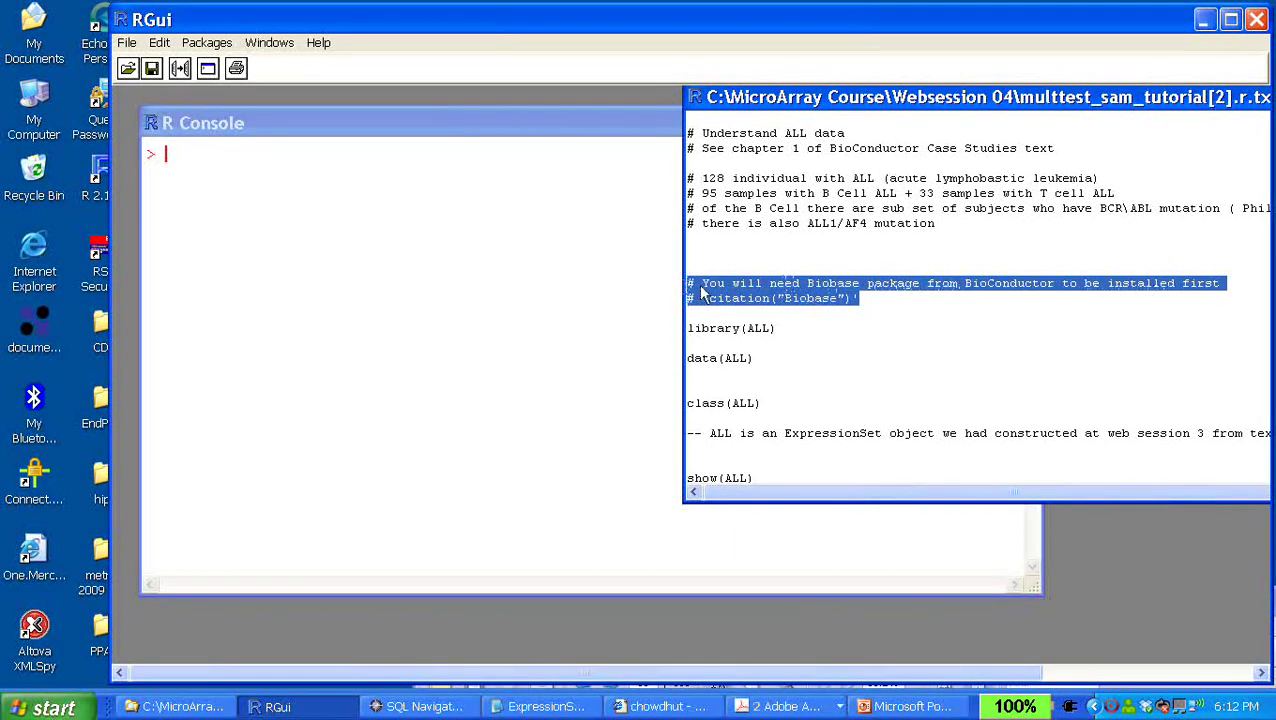
click(940, 332)
drag(778, 329, 688, 314)
click(885, 365)
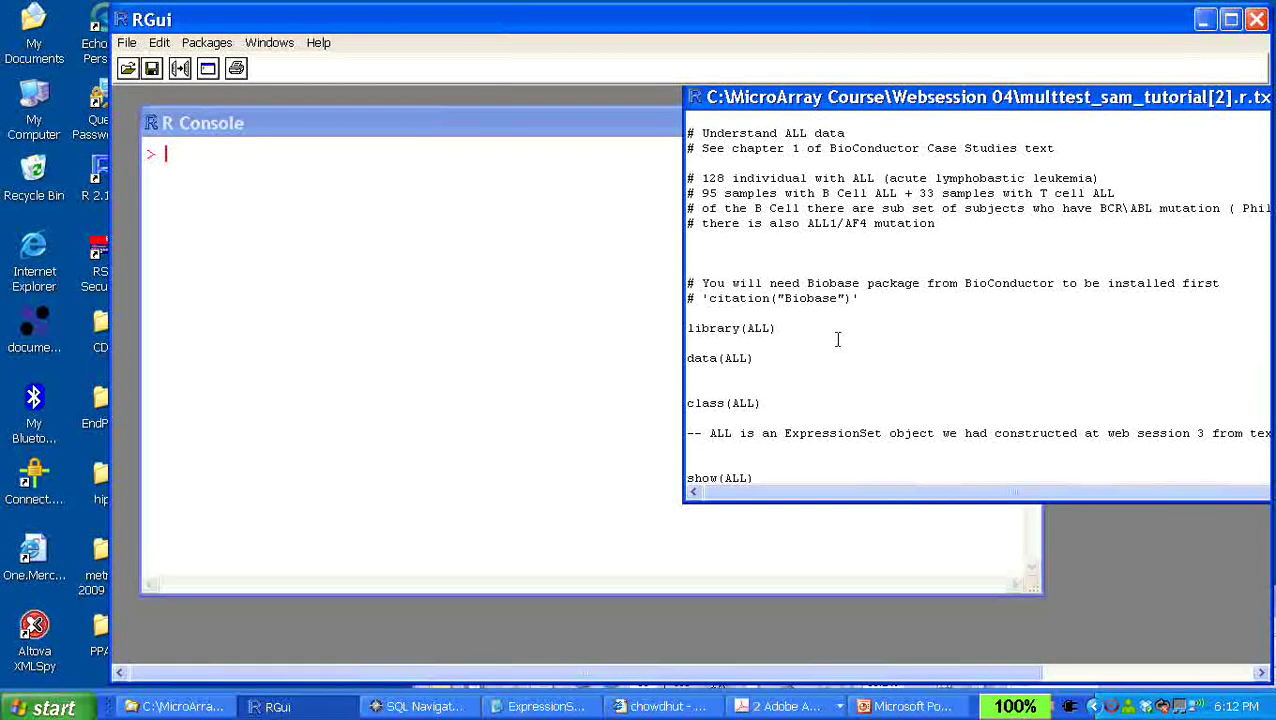
drag(862, 299, 717, 284)
click(785, 317)
click(796, 317)
Run the library(ALL) and data(ALL) lines from the script in the R Console
drag(778, 330, 664, 330)
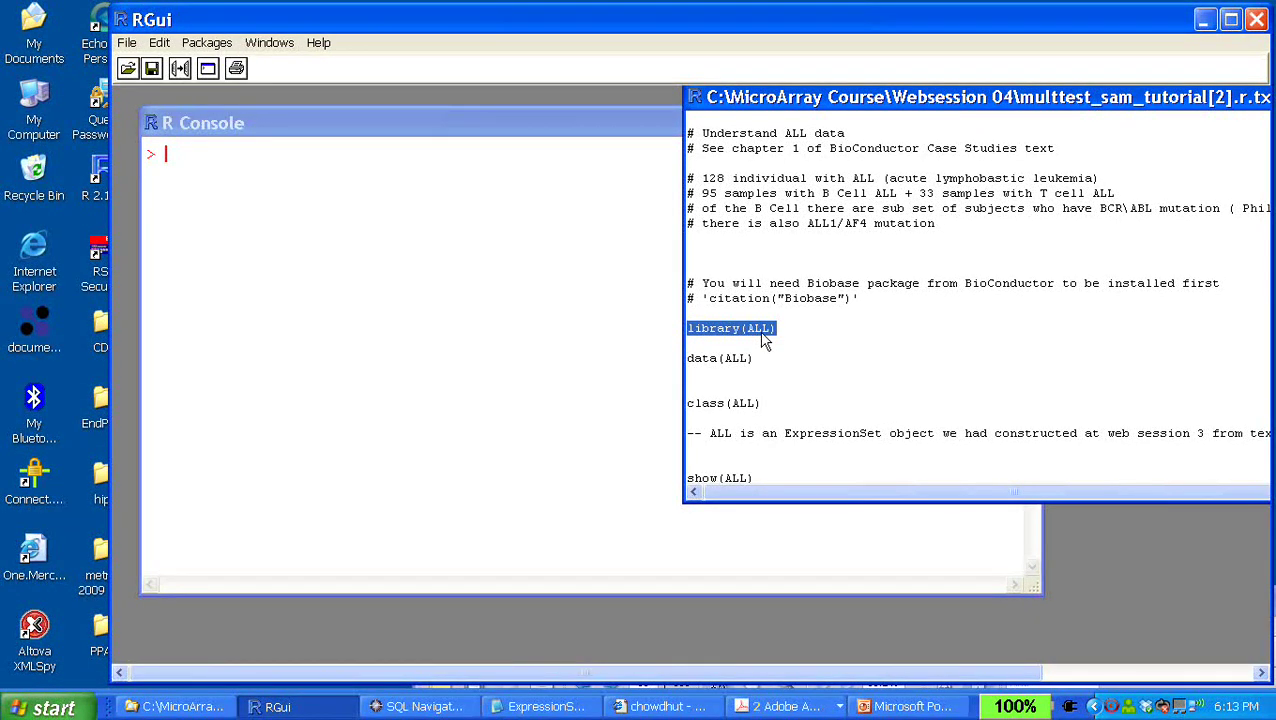
key(ctrl+r)
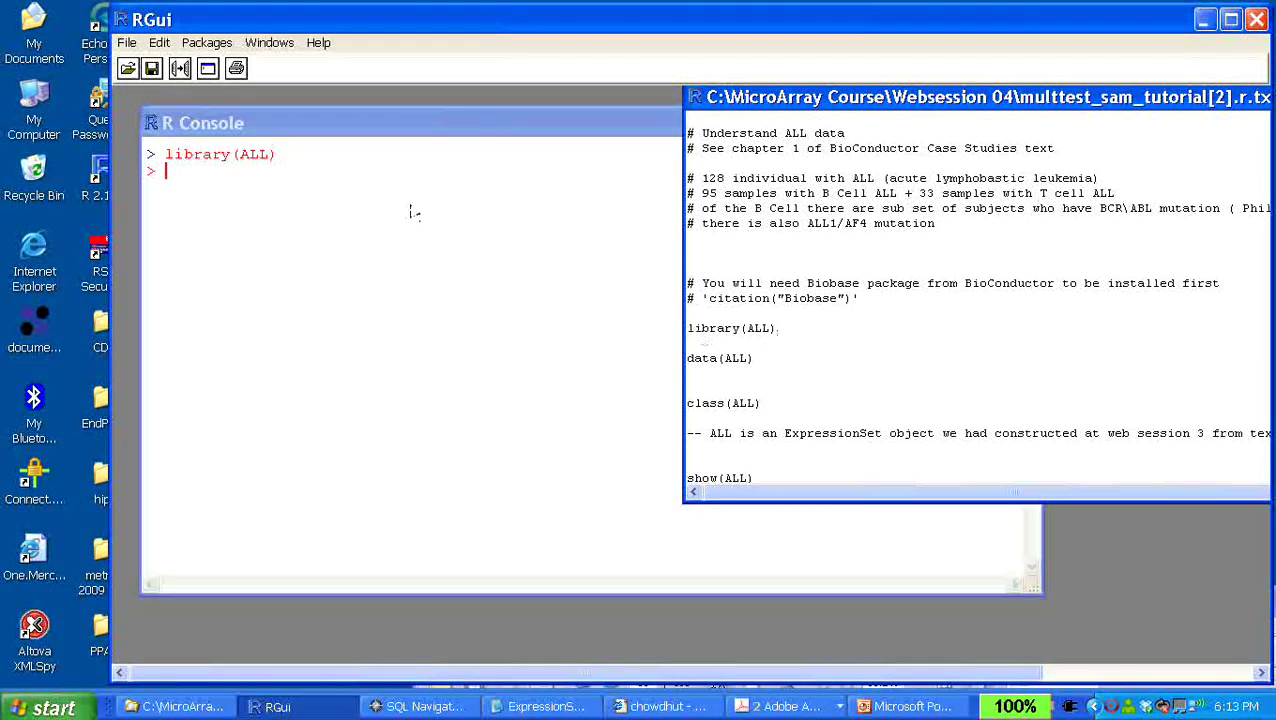
drag(762, 360, 663, 358)
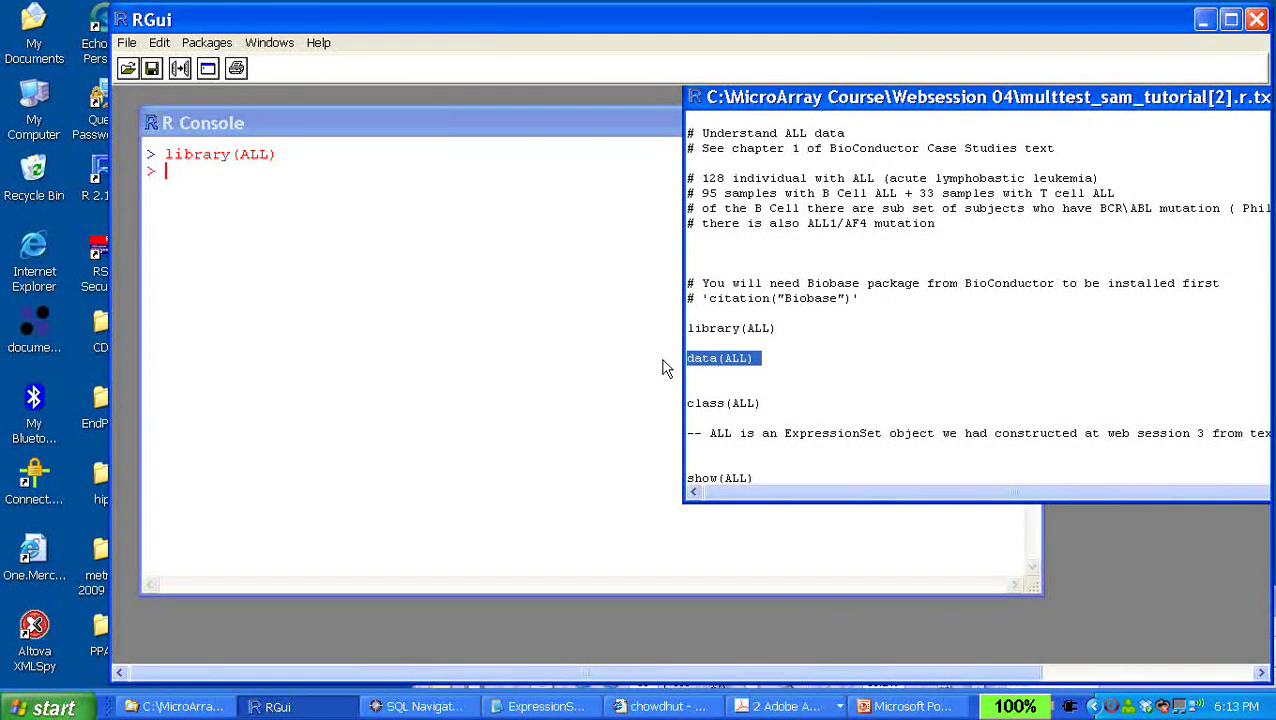
key(ctrl+r)
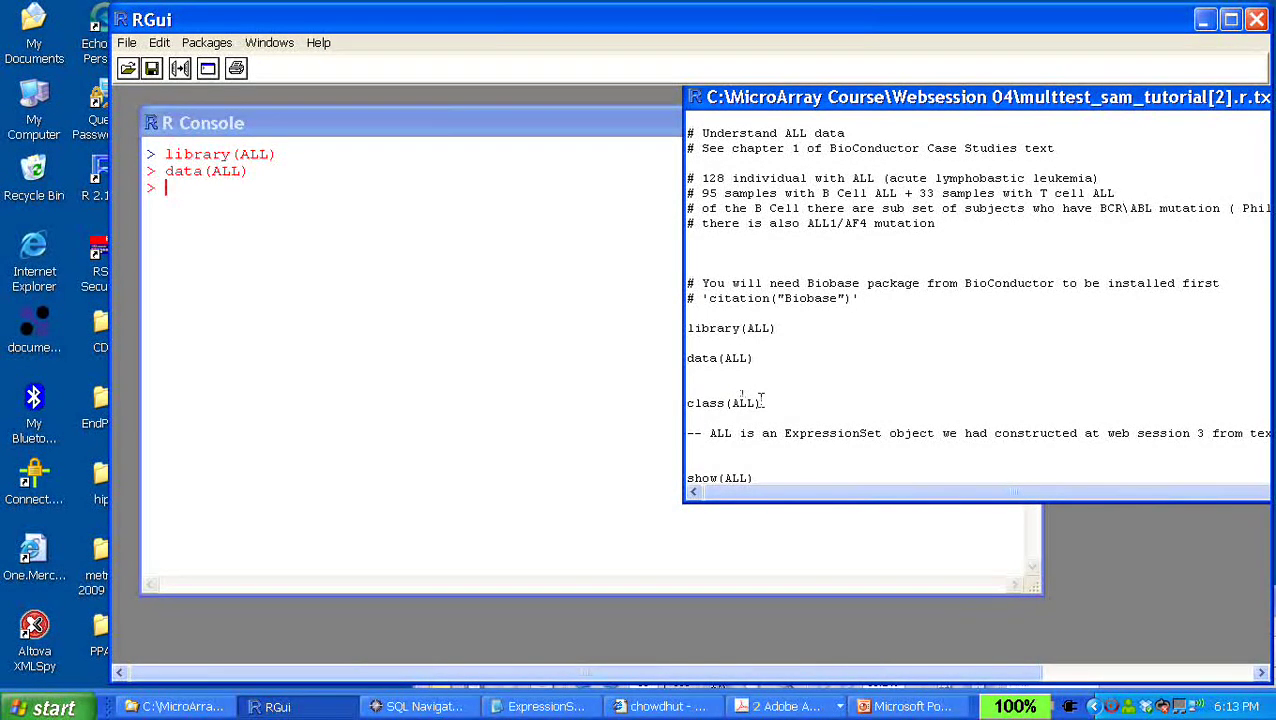
Run the class(ALL) line from the script, shifting the script window to show more of its text
drag(770, 403, 670, 402)
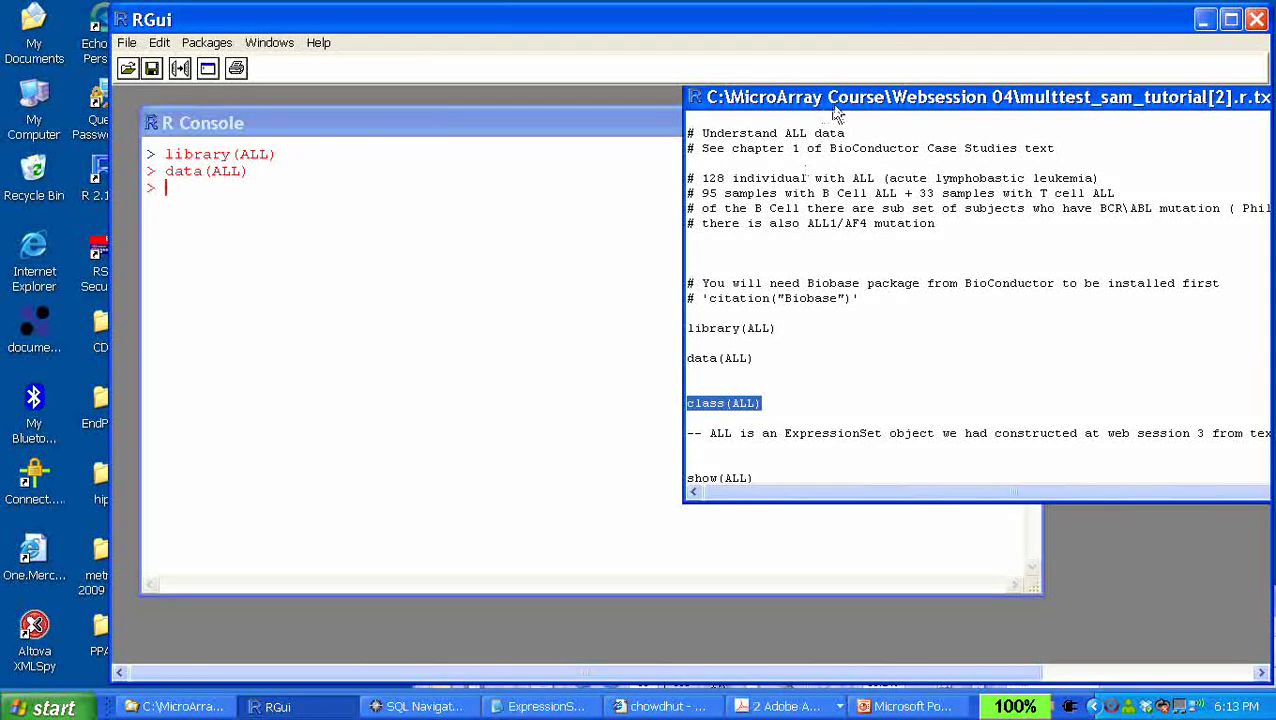
drag(832, 108, 770, 112)
key(ctrl+r)
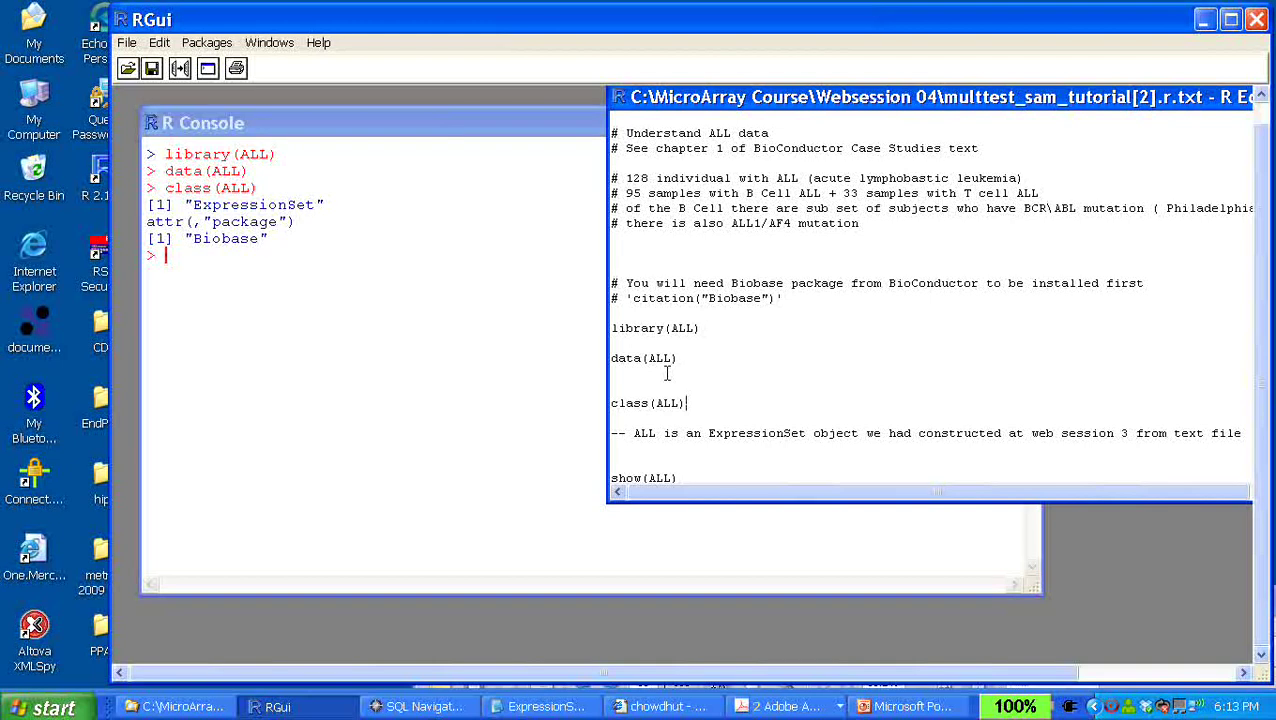
Reposition the script window to show its full width and run the show(ALL) line
scroll(667, 374, down, 2)
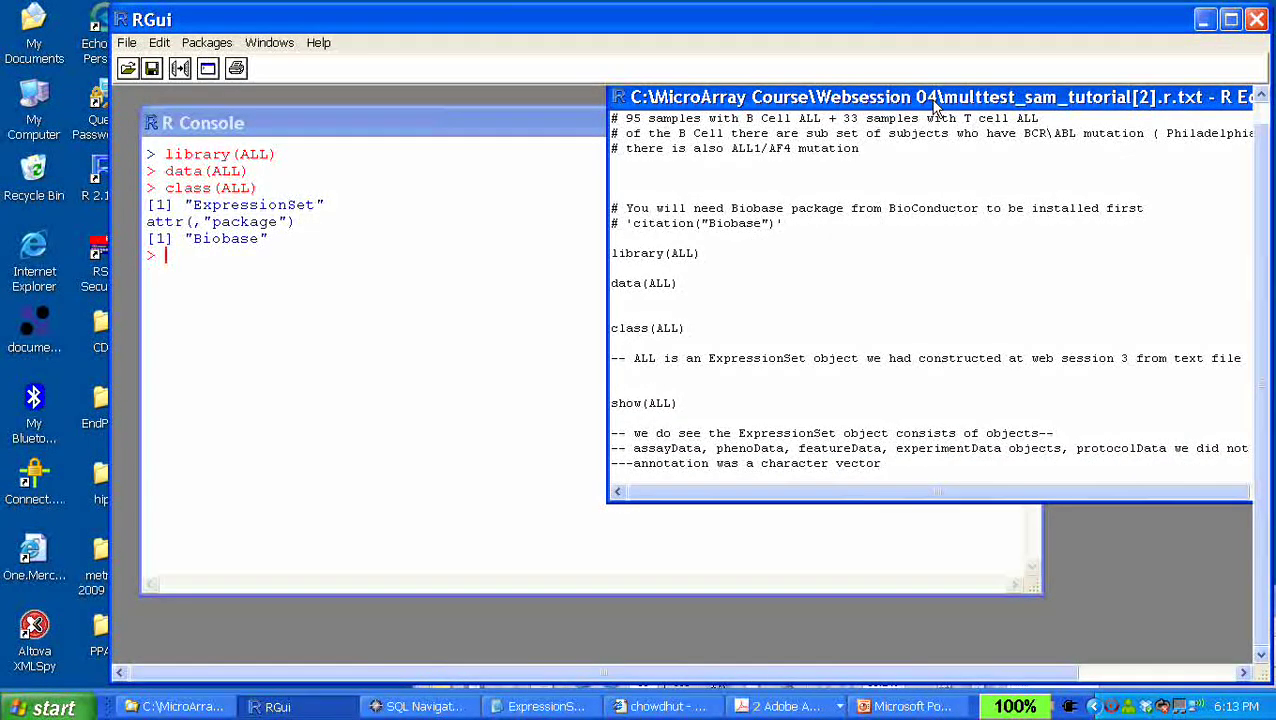
drag(930, 97, 755, 117)
click(958, 396)
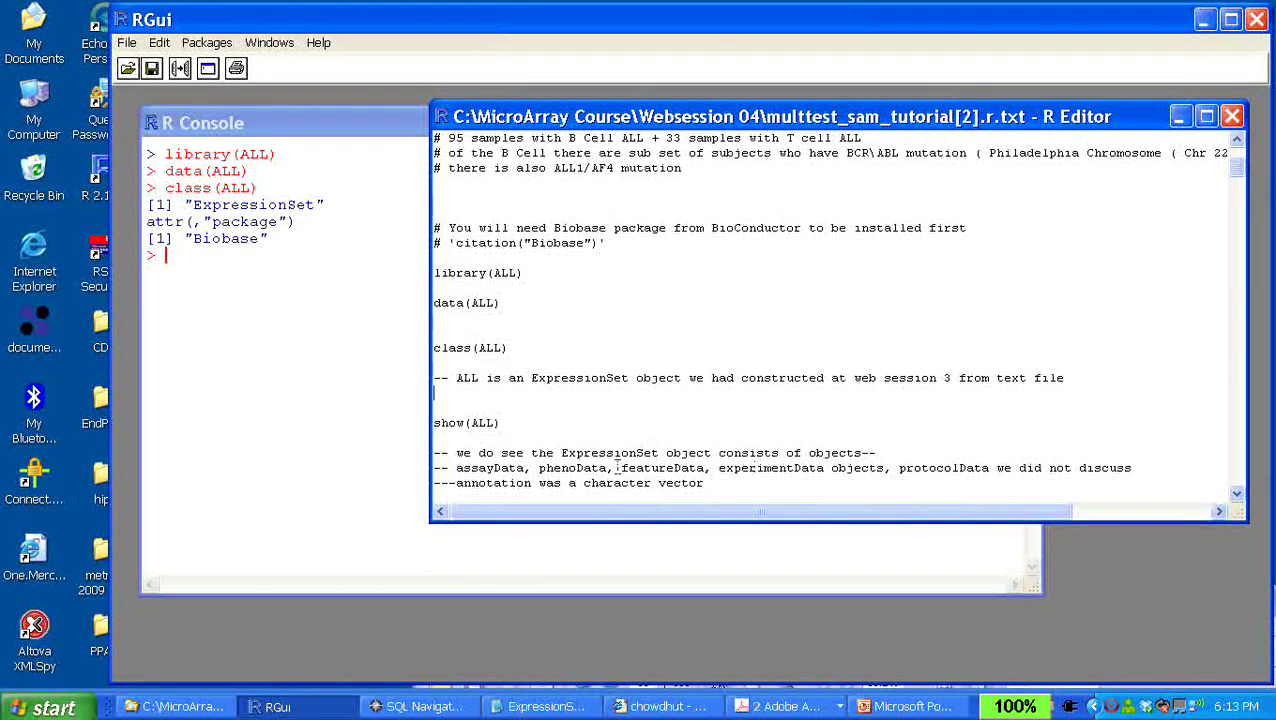
drag(518, 422, 435, 418)
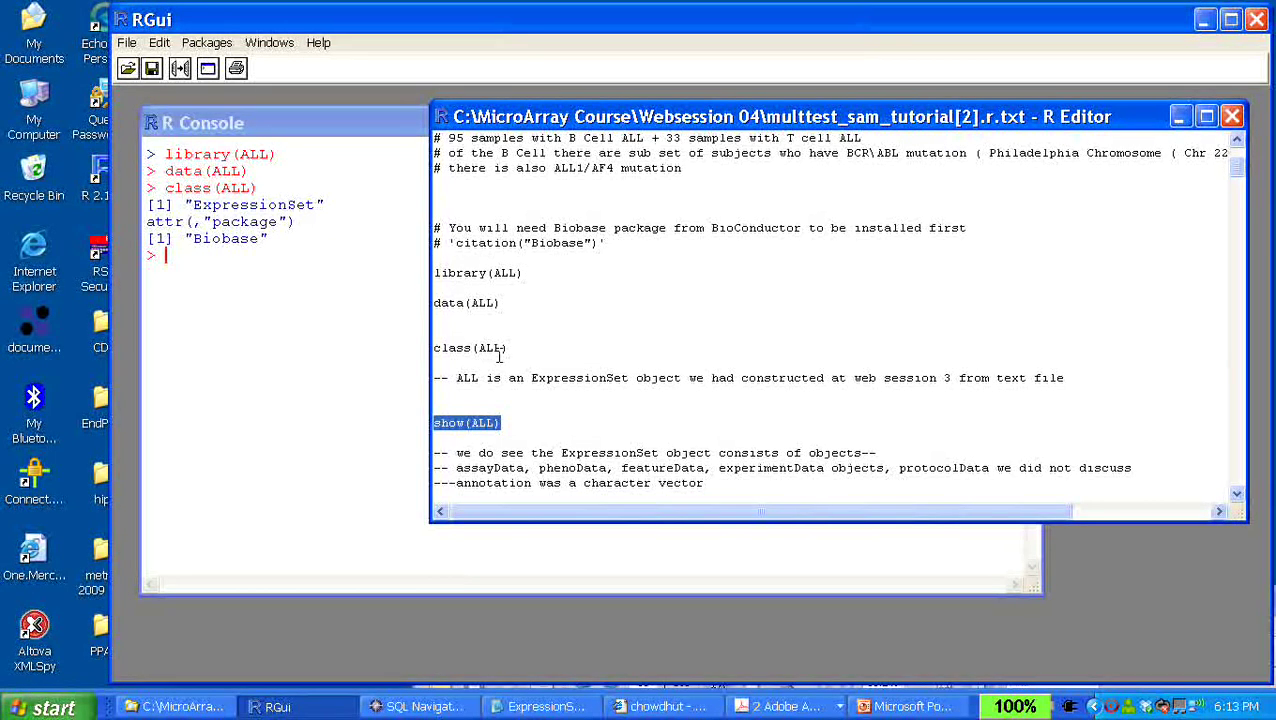
key(ctrl+r)
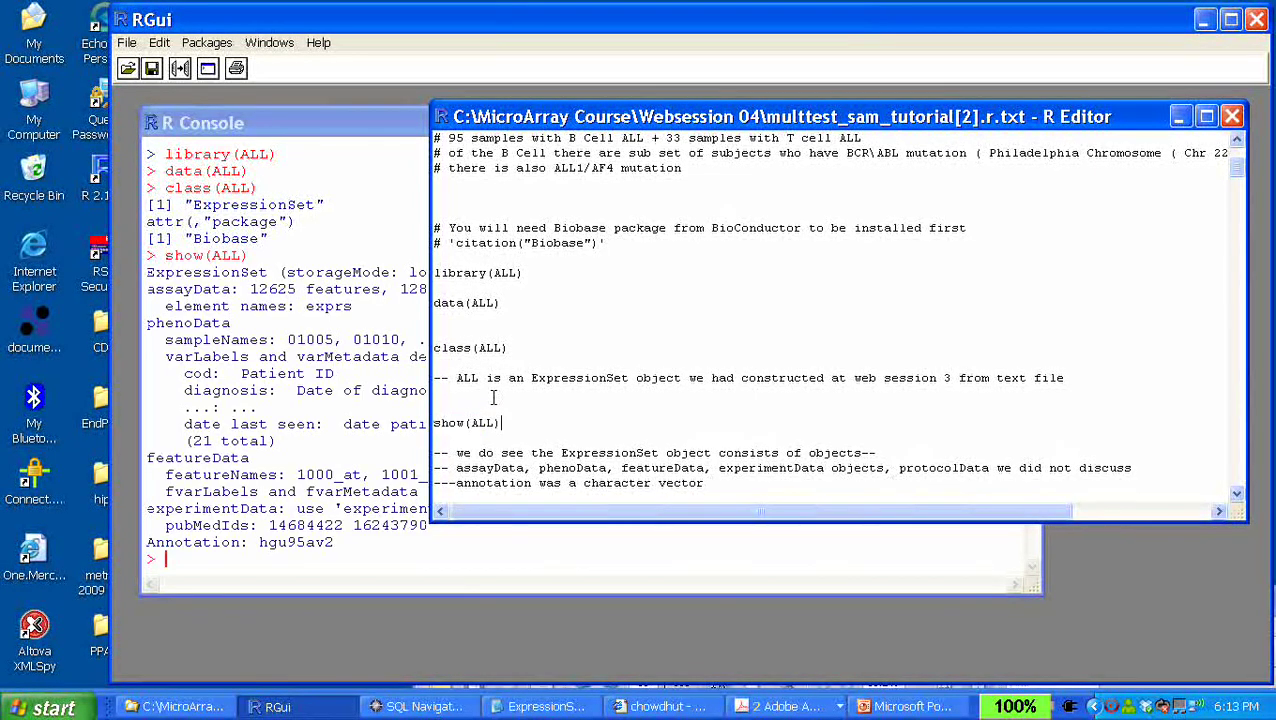
Examine the show(ALL) output in the R Console, comparing its samples with the dataset comments in the script
click(349, 304)
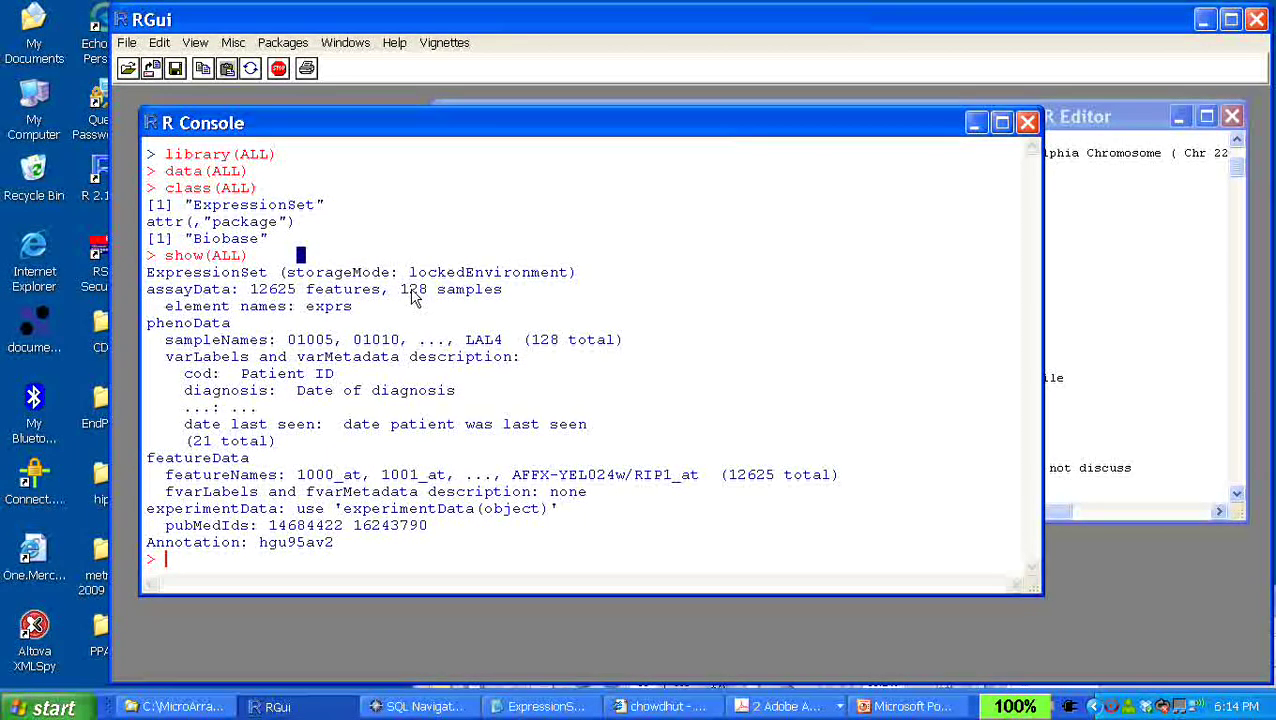
click(1135, 273)
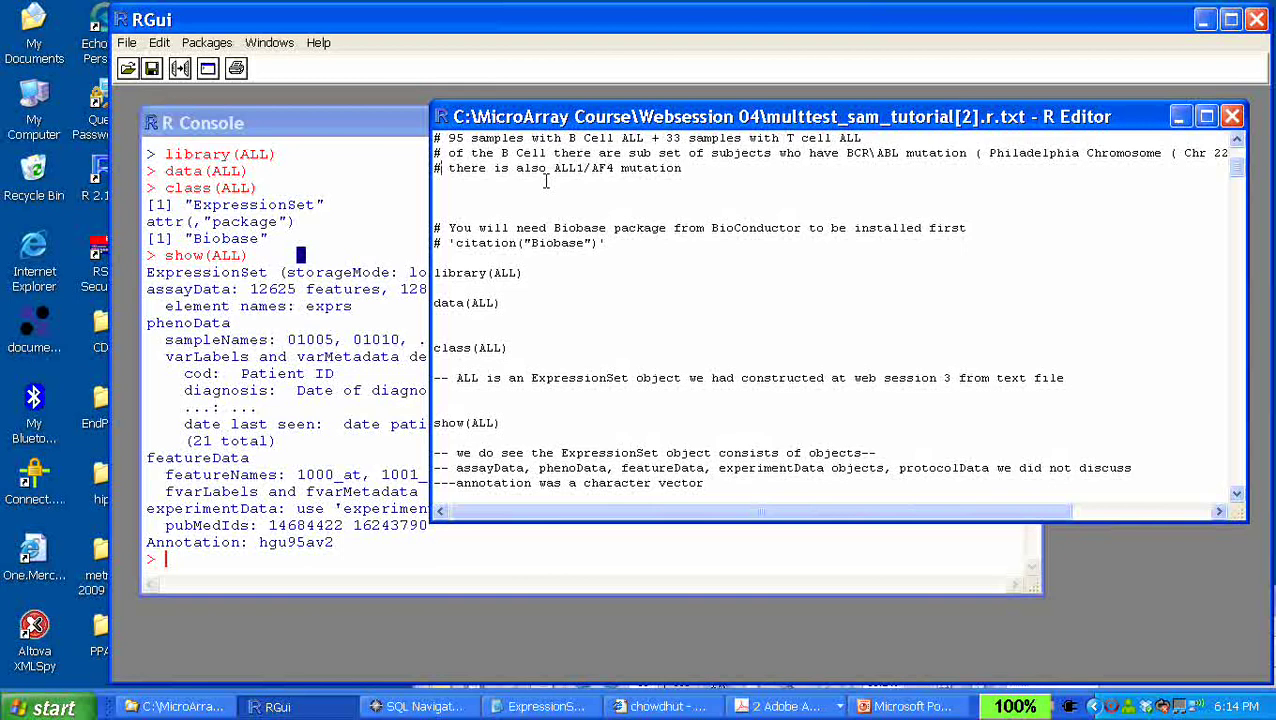
scroll(546, 181, up, 3)
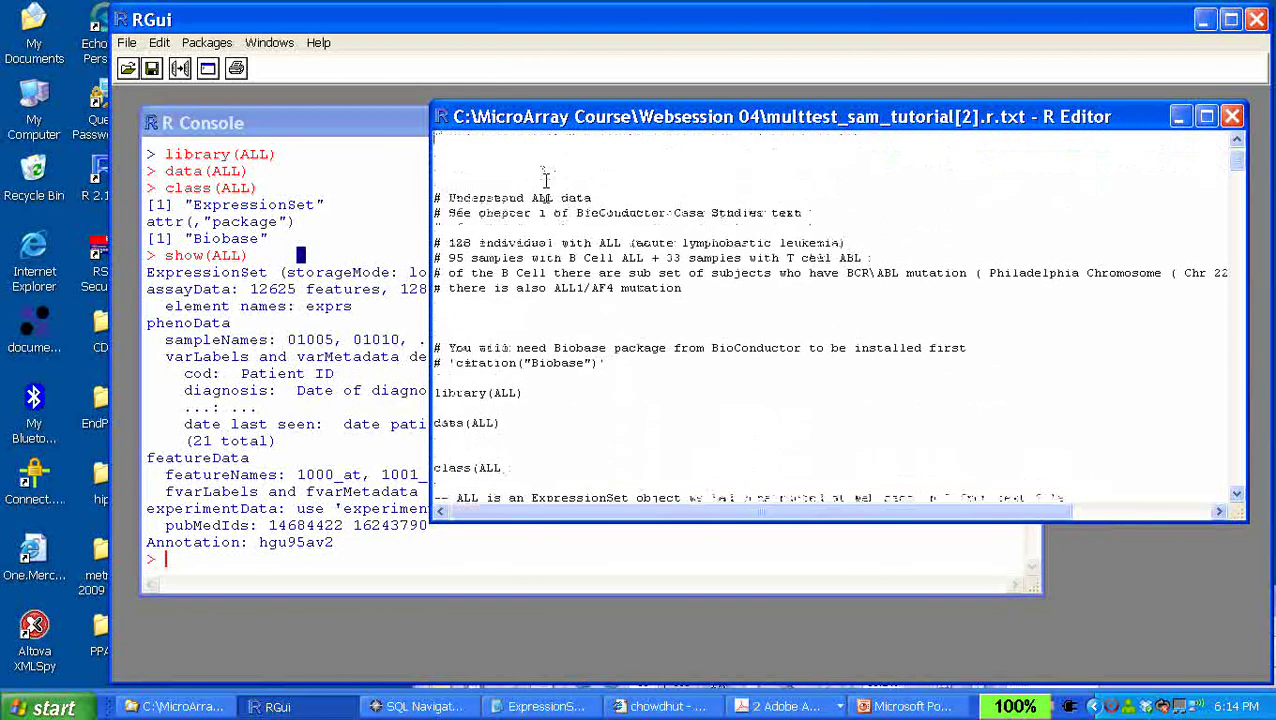
click(404, 292)
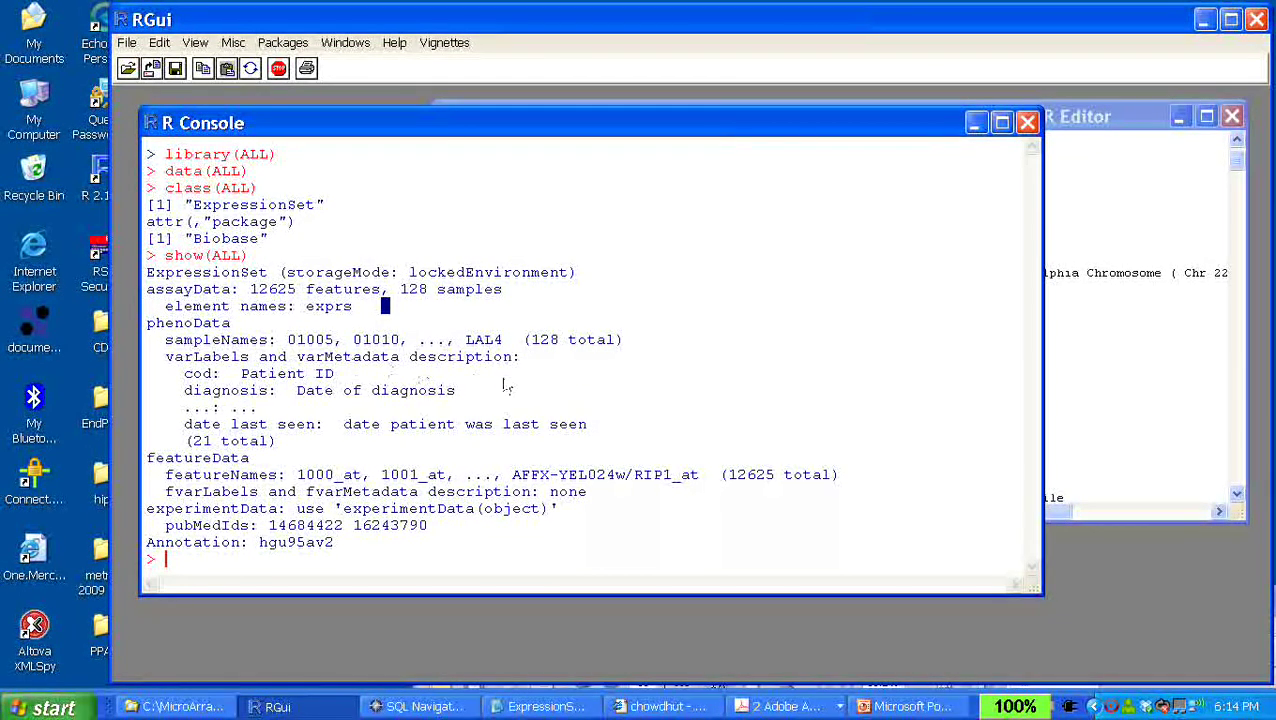
click(1108, 309)
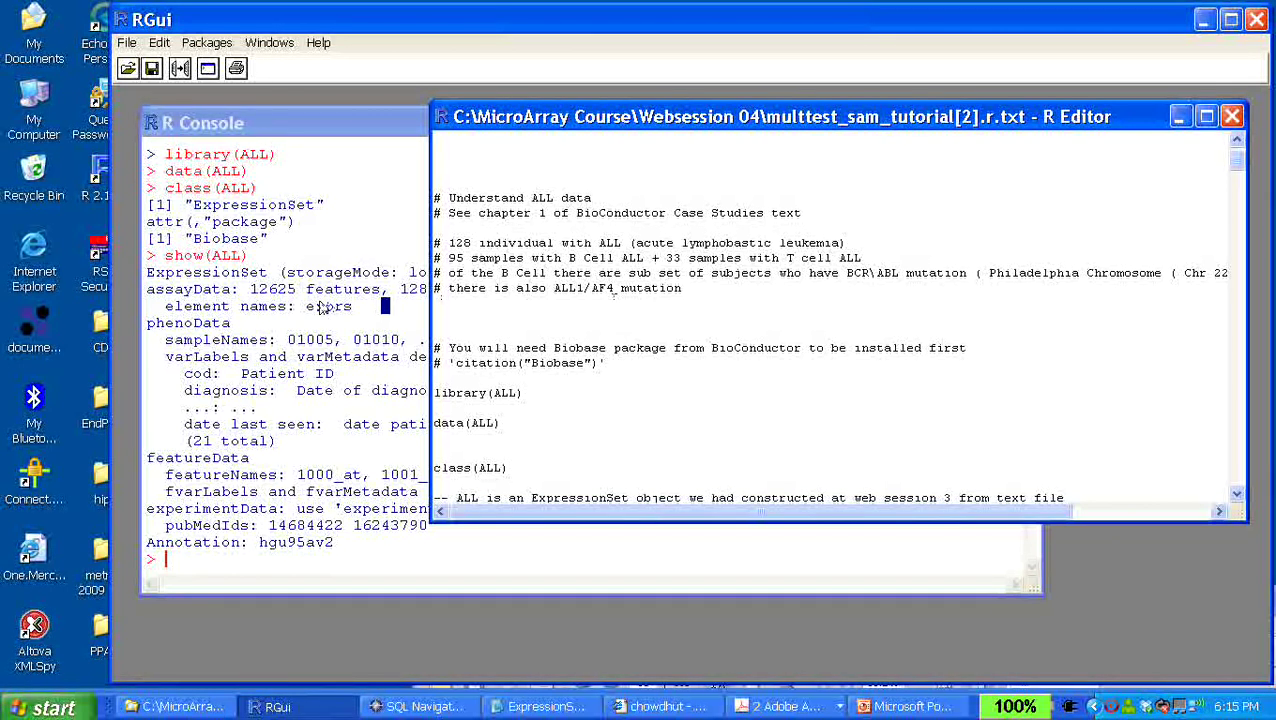
click(316, 340)
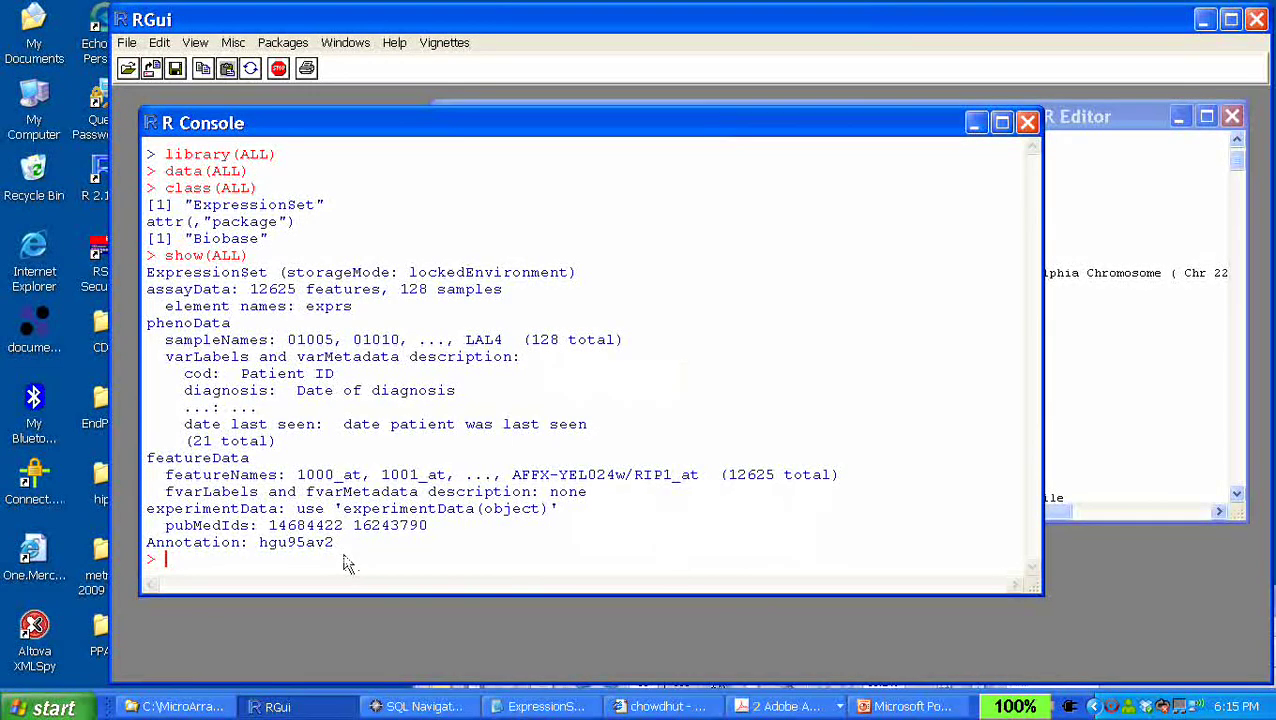
Move the help("ExpressionSet-class") line from below str(ALL) to the blank line above show(ALL) in the script
click(1180, 342)
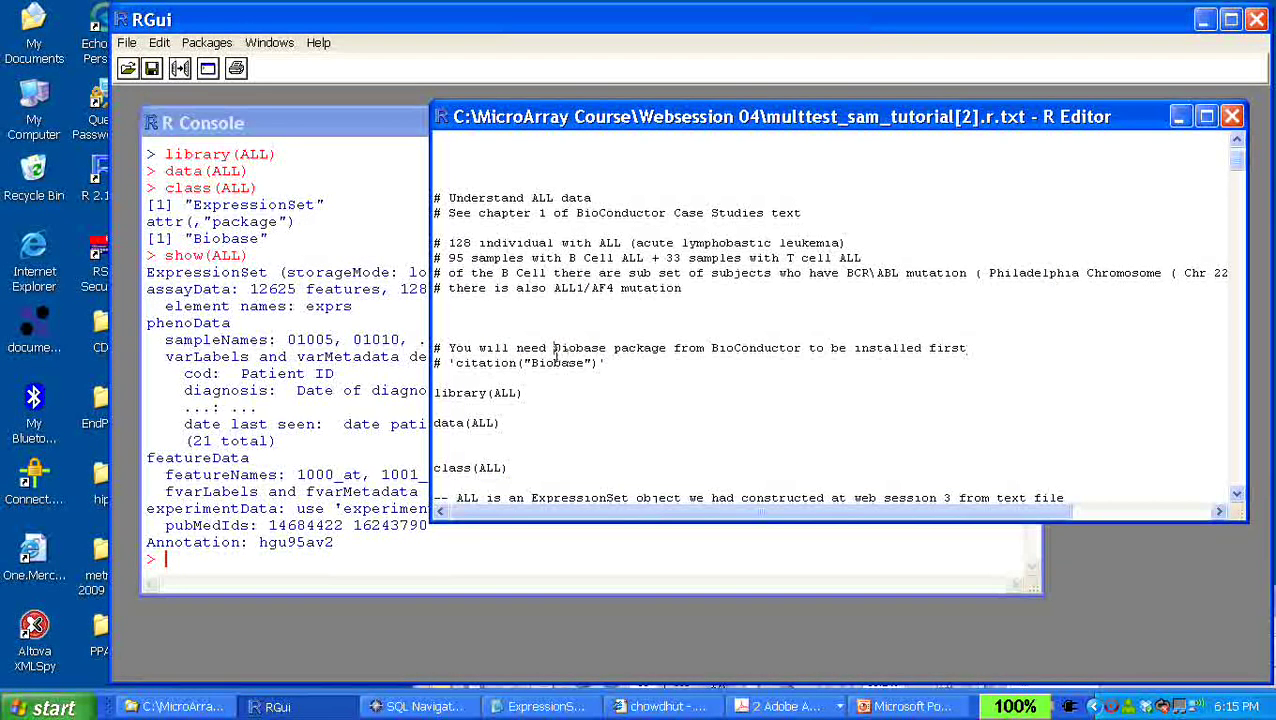
scroll(560, 402, down, 7)
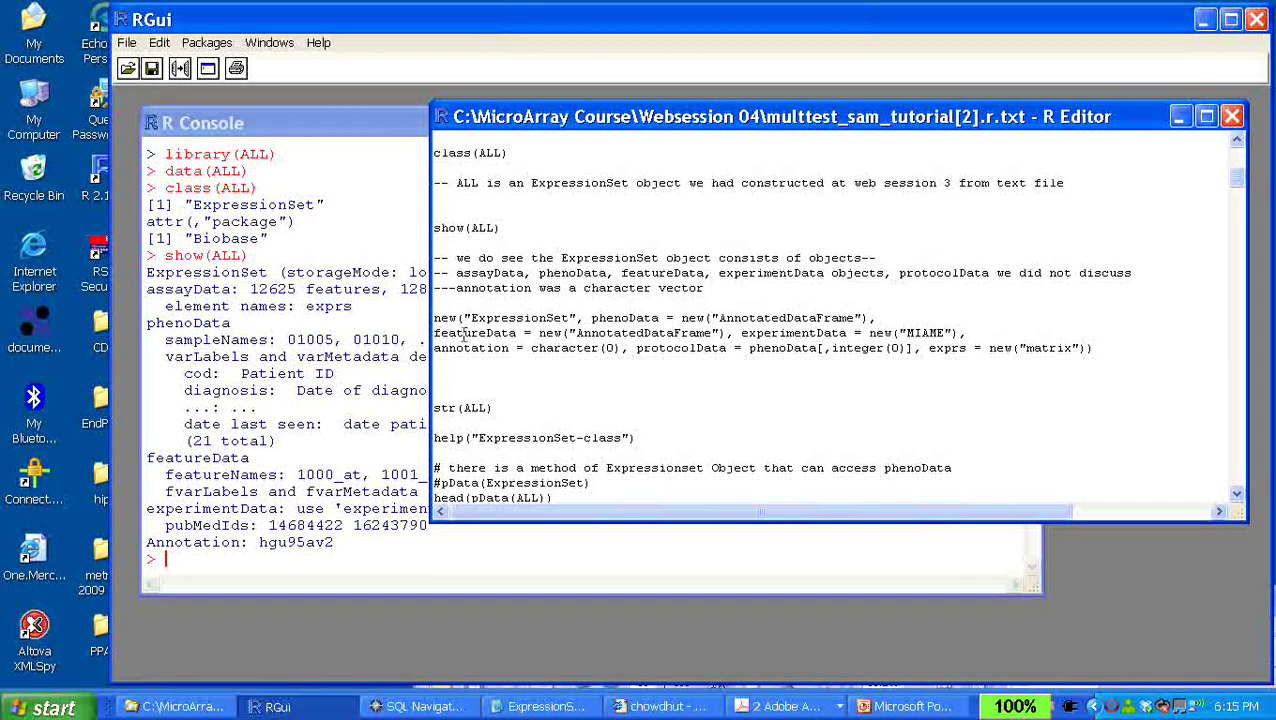
drag(658, 437, 414, 445)
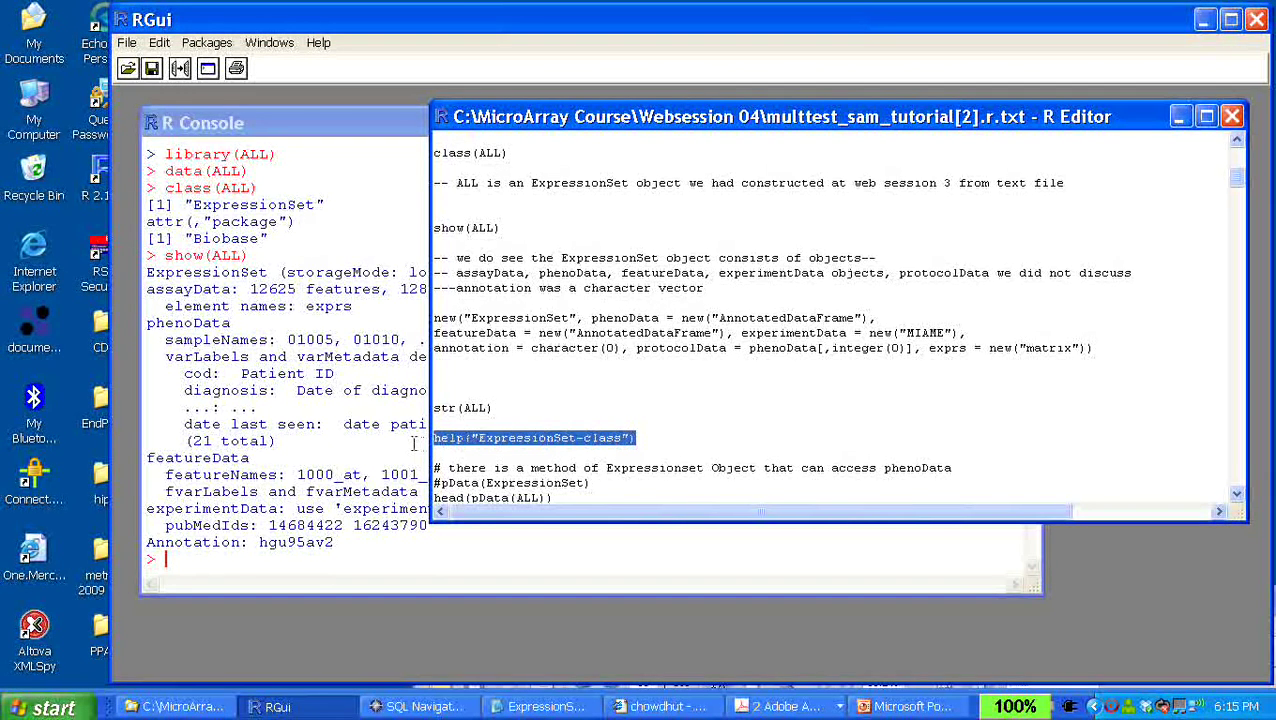
key(ctrl+x)
click(494, 203)
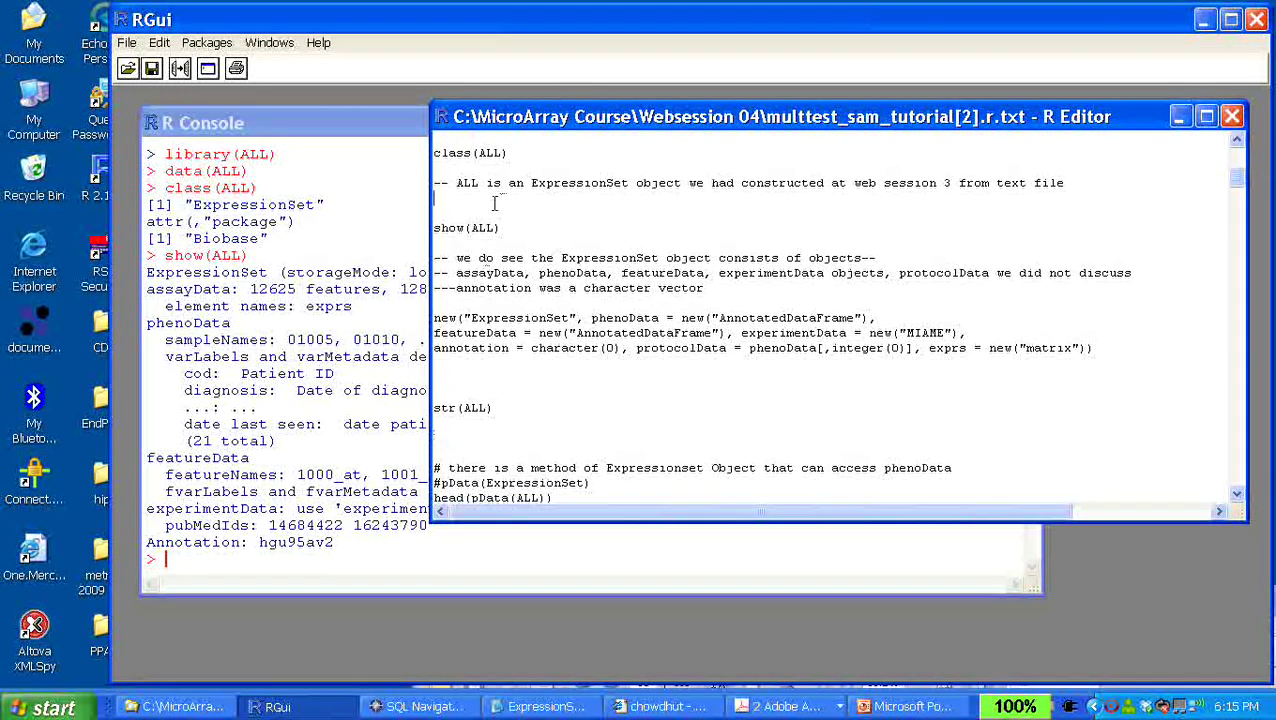
key(ctrl+v)
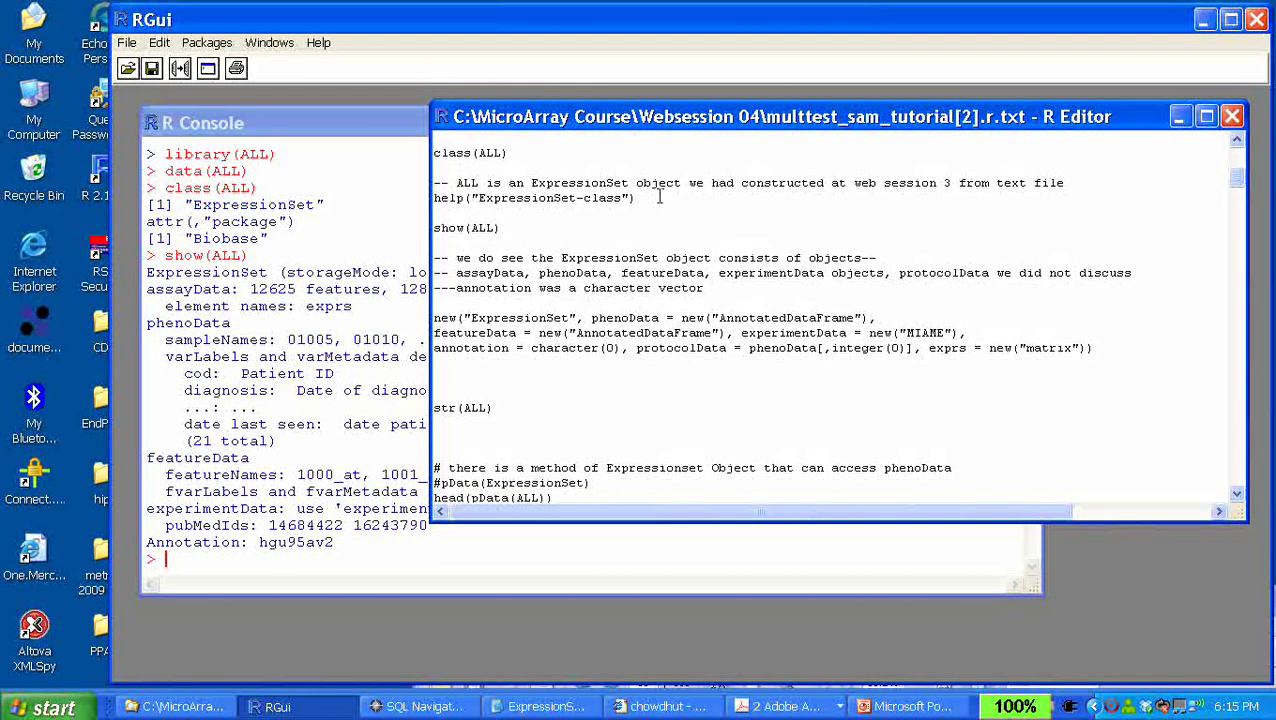
Run the help("ExpressionSet-class") line and return to the script without navigating away from the web meeting page
drag(638, 198, 405, 206)
key(ctrl+r)
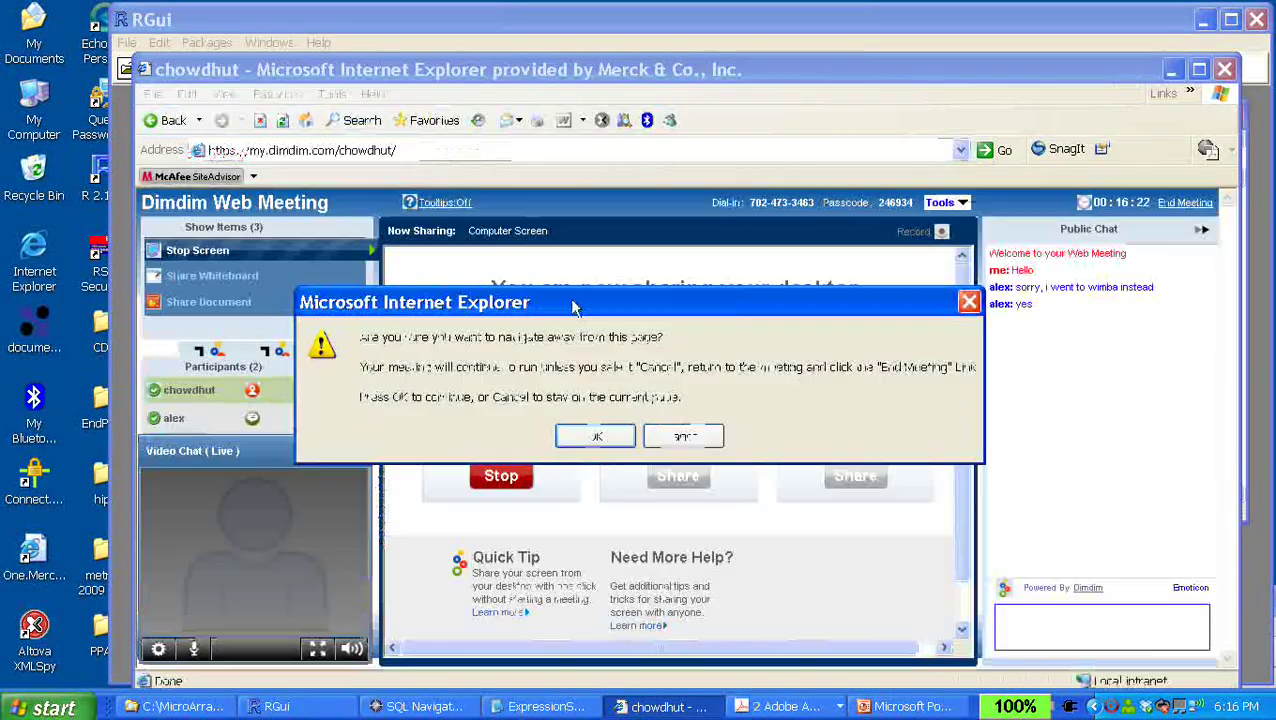
click(678, 436)
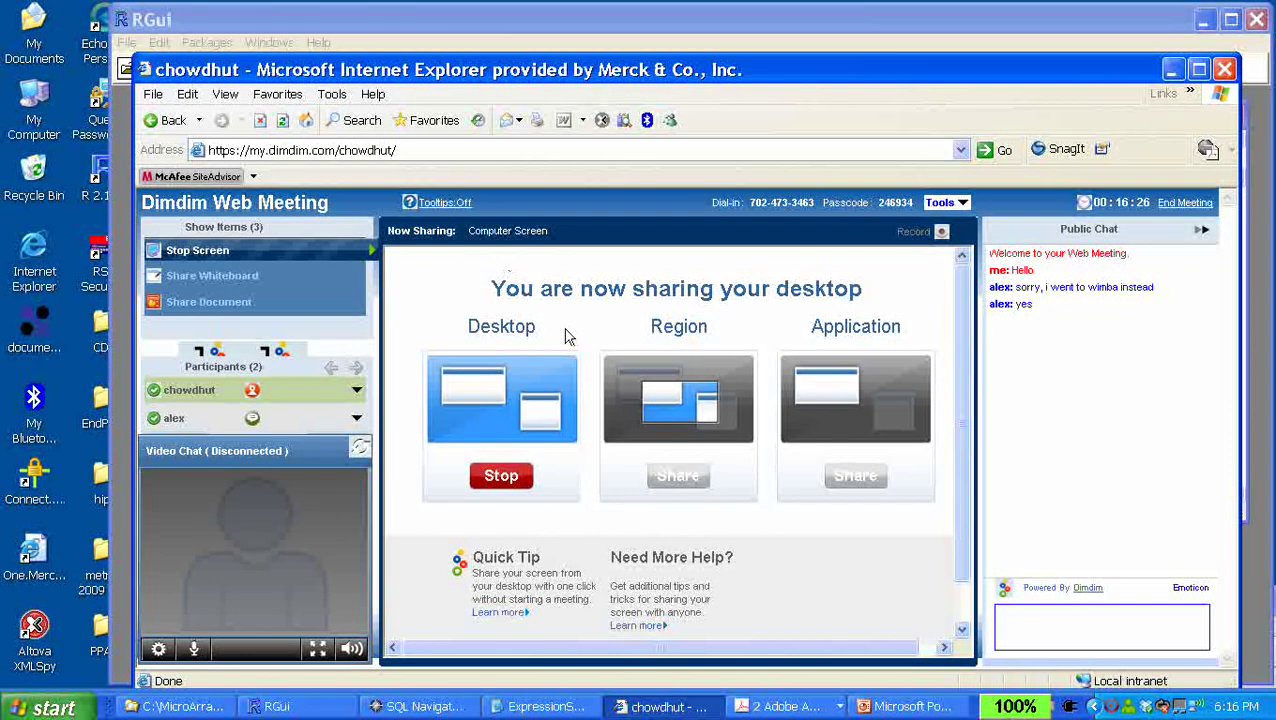
click(375, 22)
click(562, 402)
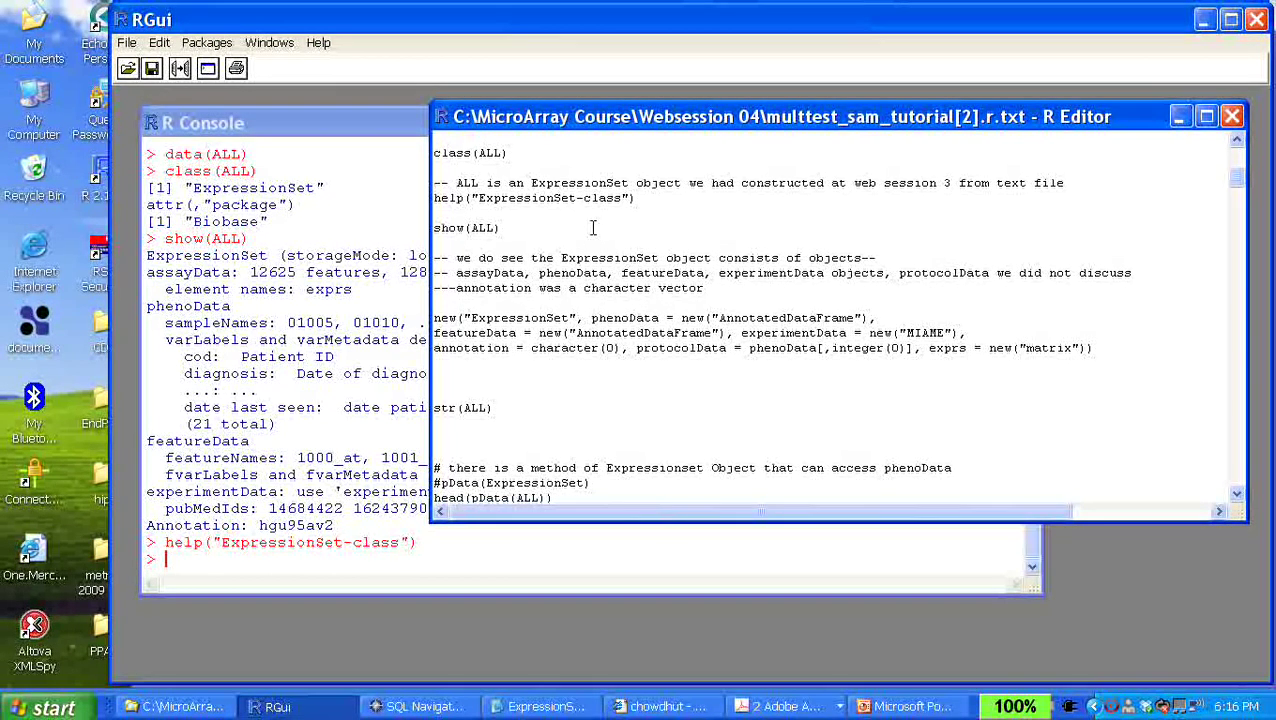
Review the script comments on the ExpressionSet's components: assayData, phenoData, featureData, experimentData and annotation
click(537, 241)
drag(449, 273, 547, 280)
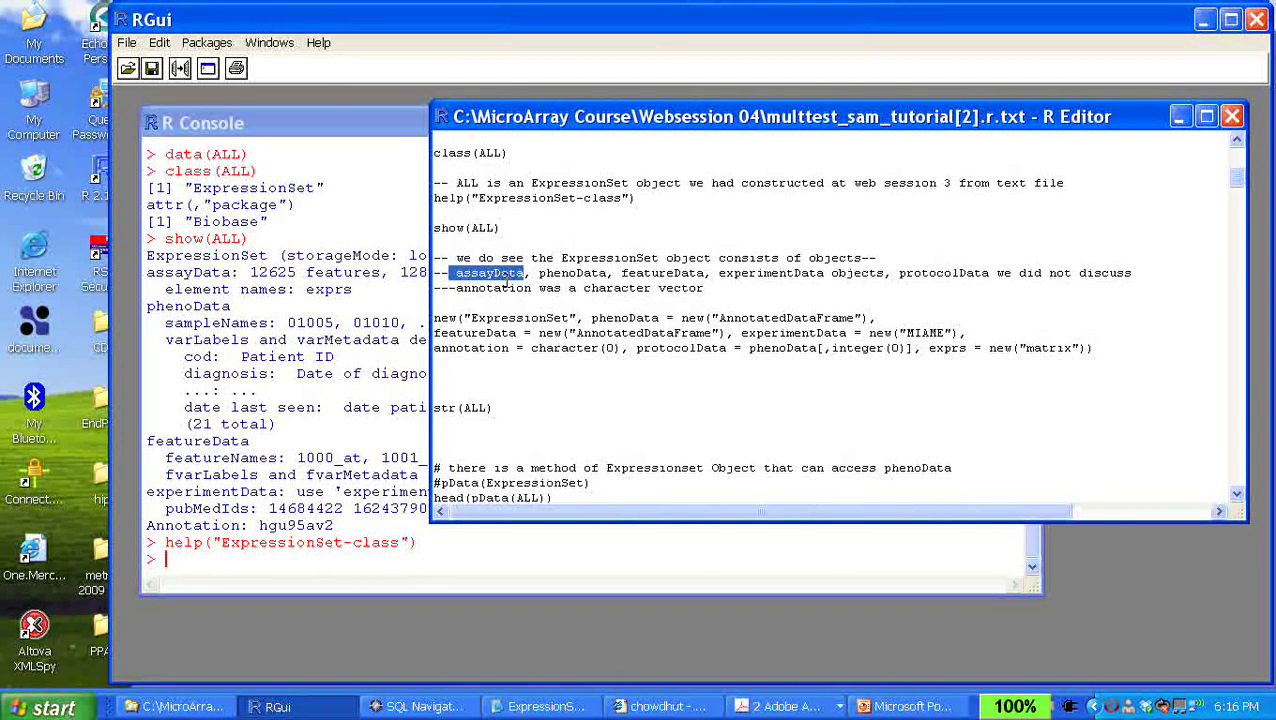
drag(538, 273, 616, 278)
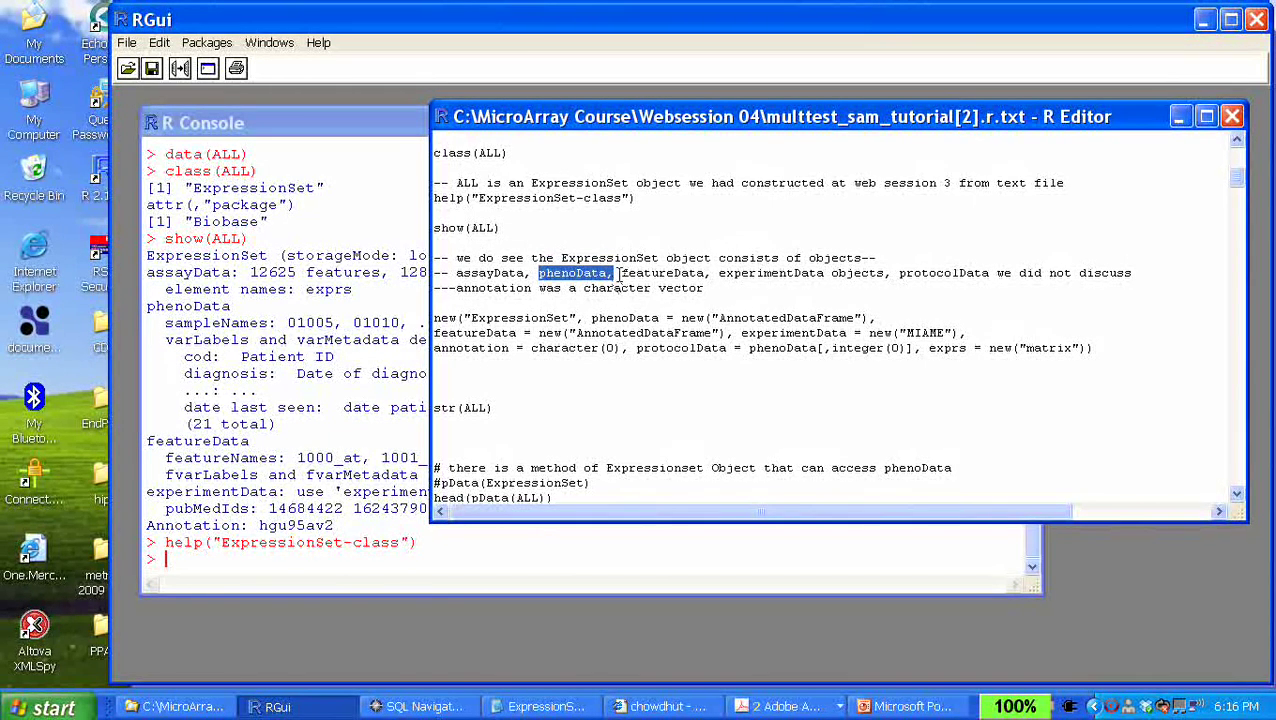
drag(620, 273, 826, 289)
click(790, 260)
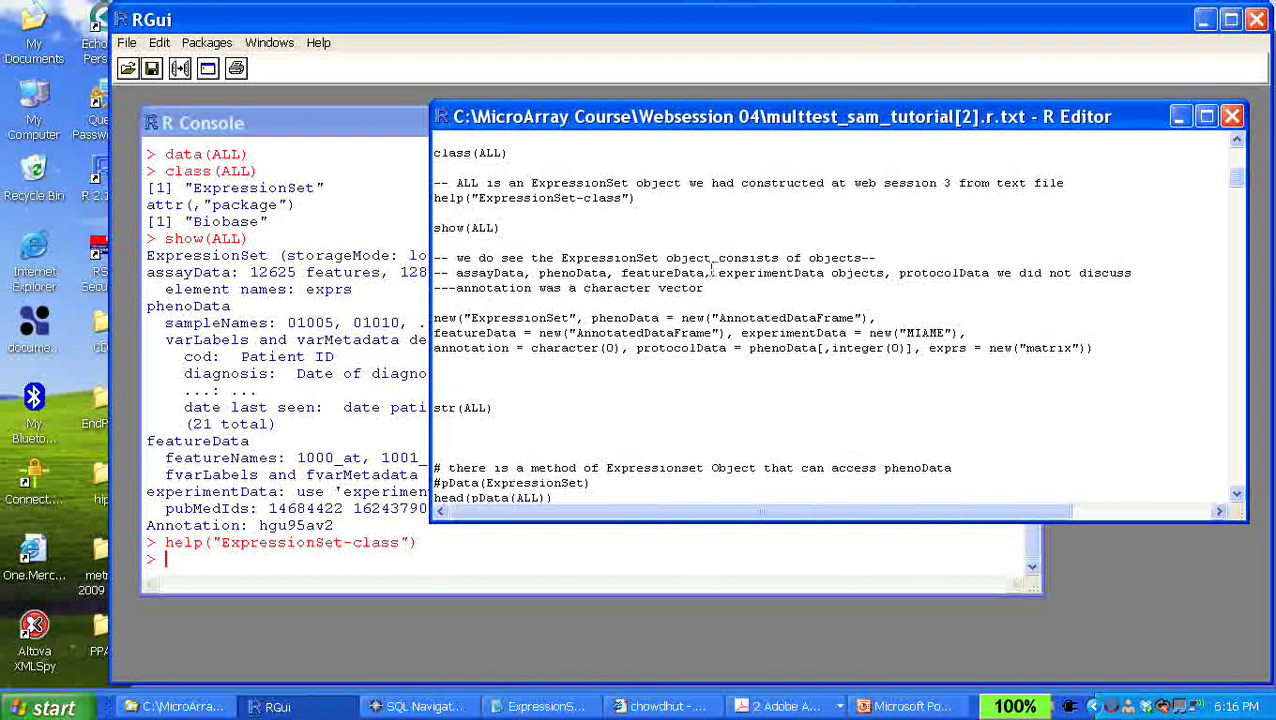
mouse_move(705, 273)
mouse_down()
mouse_move(657, 289)
mouse_move(736, 275)
mouse_move(884, 286)
mouse_up()
click(771, 318)
click(881, 279)
drag(456, 290, 518, 291)
click(543, 311)
Examine the new("ExpressionSet") constructor code in the script, going through its phenoData, featureData and experimentData arguments
double_click(441, 318)
click(481, 312)
drag(434, 318, 736, 333)
click(672, 318)
drag(578, 318, 476, 328)
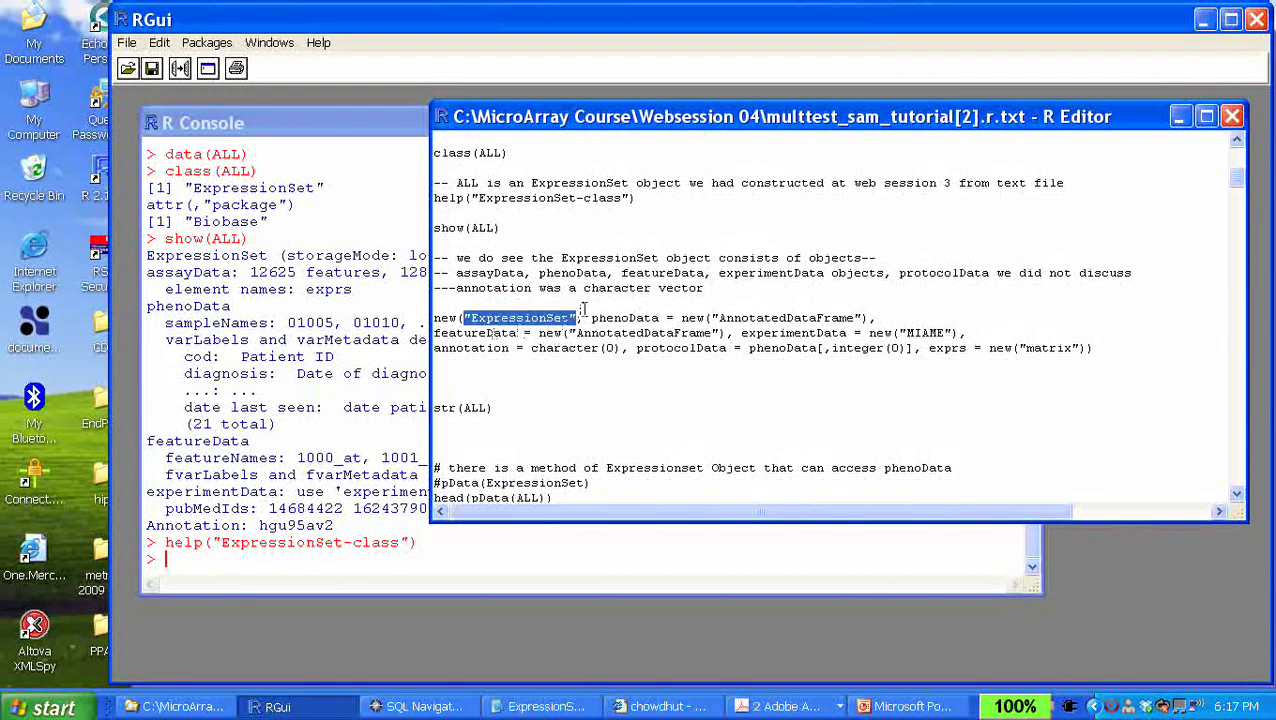
drag(592, 318, 886, 318)
click(605, 348)
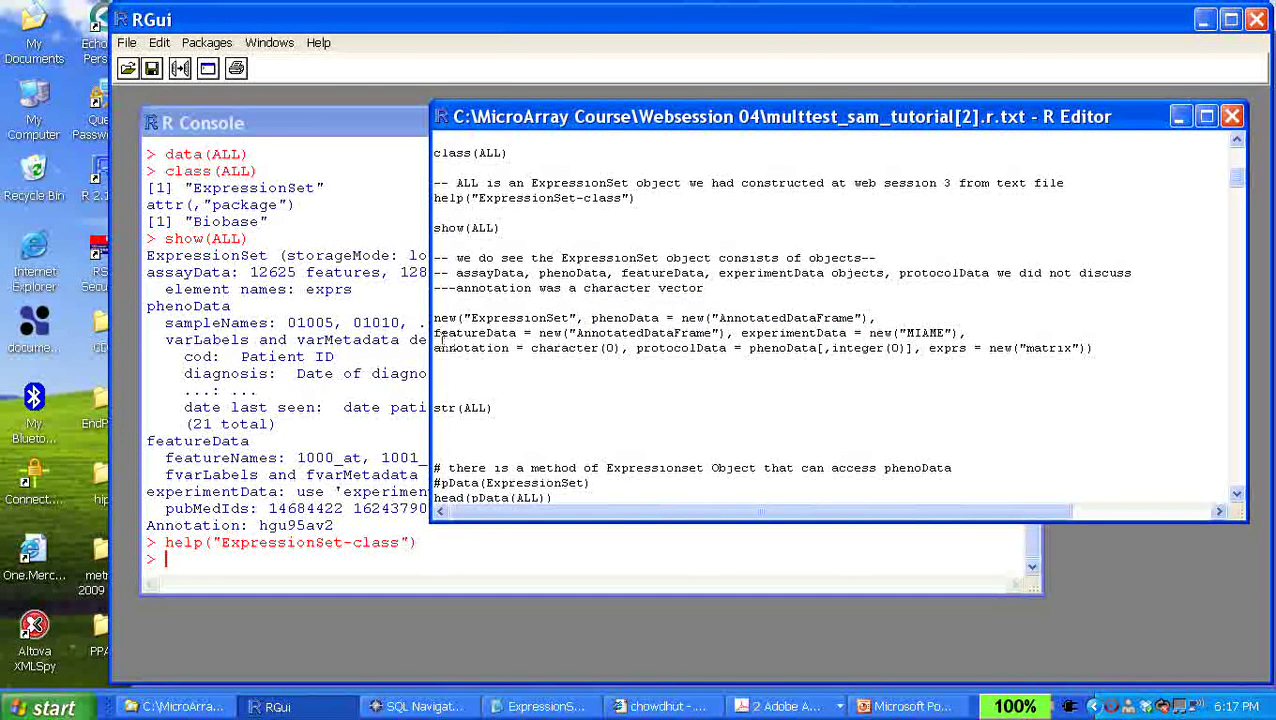
mouse_move(435, 333)
mouse_down()
mouse_move(612, 318)
mouse_move(590, 348)
mouse_move(708, 349)
mouse_move(984, 319)
mouse_move(1008, 330)
mouse_up()
click(760, 360)
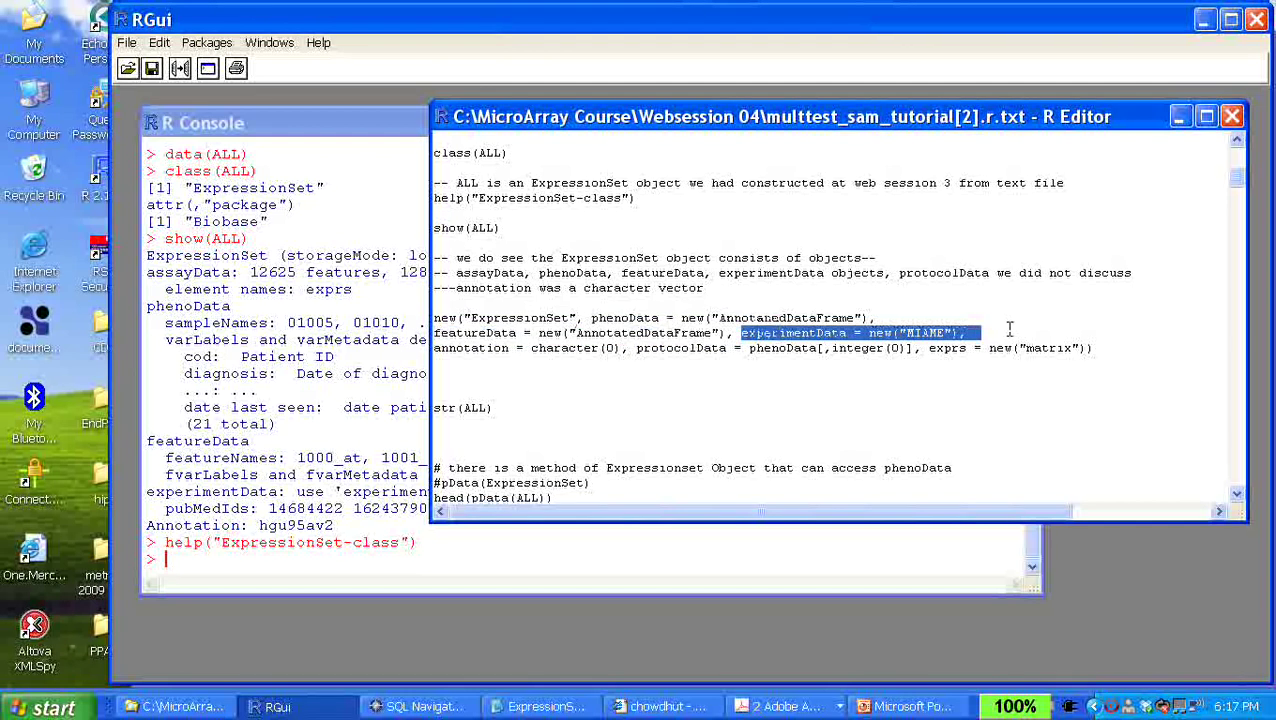
Examine the MIAME and AnnotatedDataFrame classes used in the constructor code, finishing with the whole constructor call
click(958, 345)
drag(945, 333, 906, 333)
drag(714, 333, 571, 330)
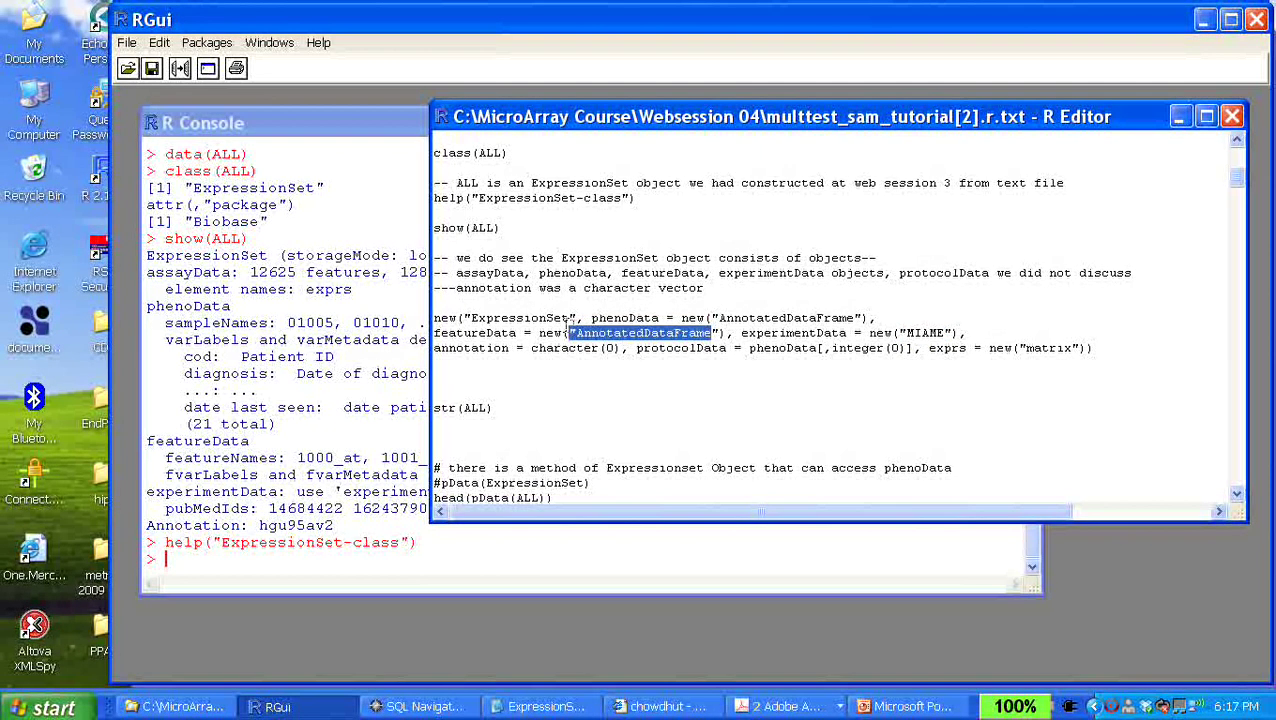
click(646, 338)
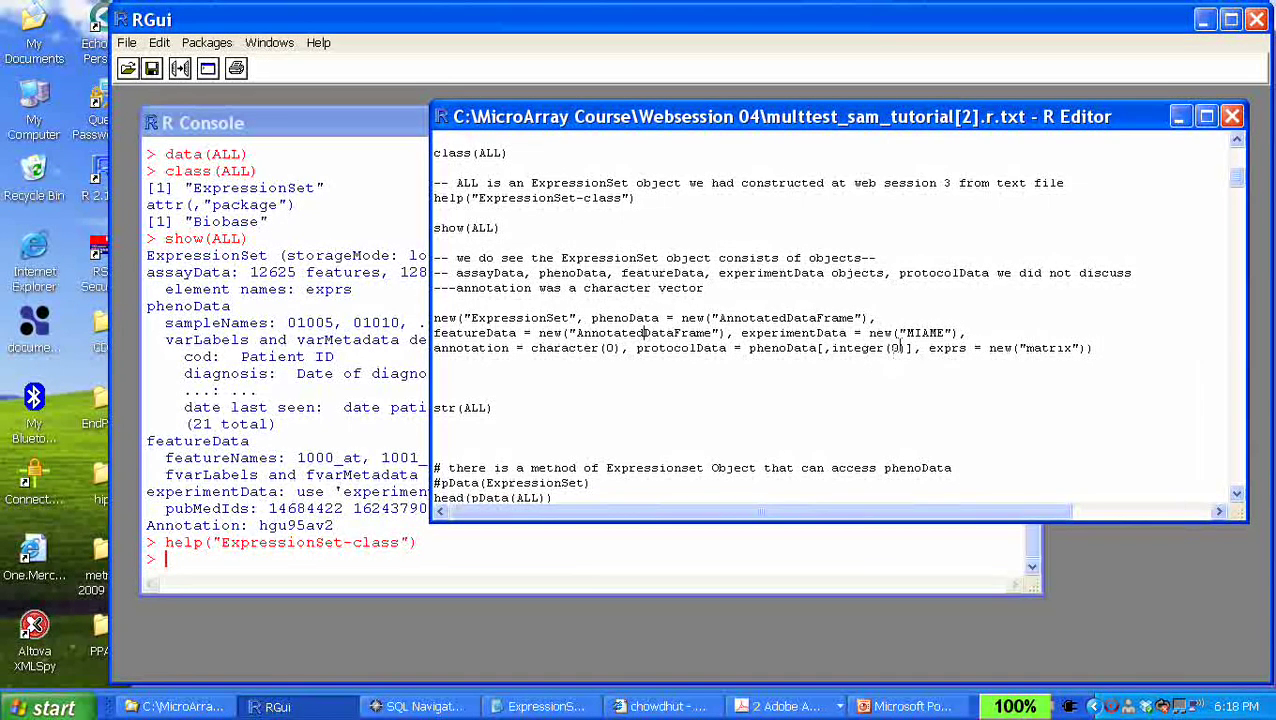
drag(944, 333, 903, 341)
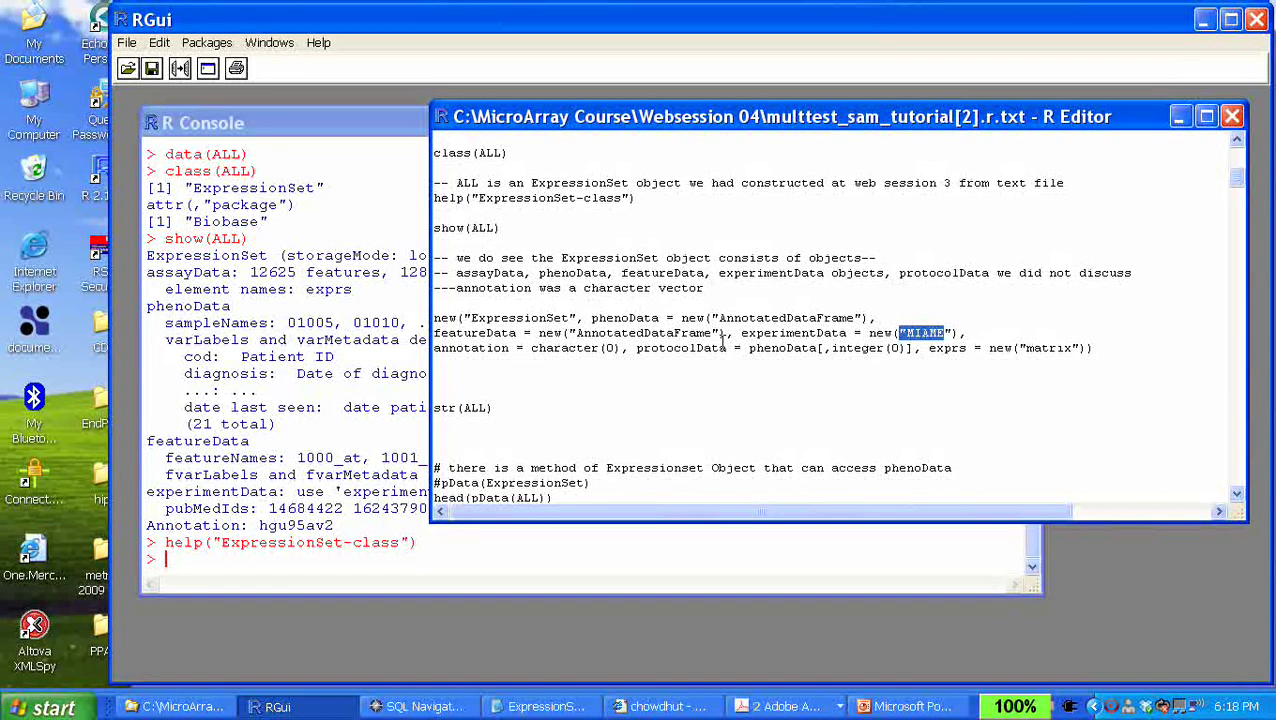
click(740, 376)
drag(1100, 348, 435, 318)
click(731, 383)
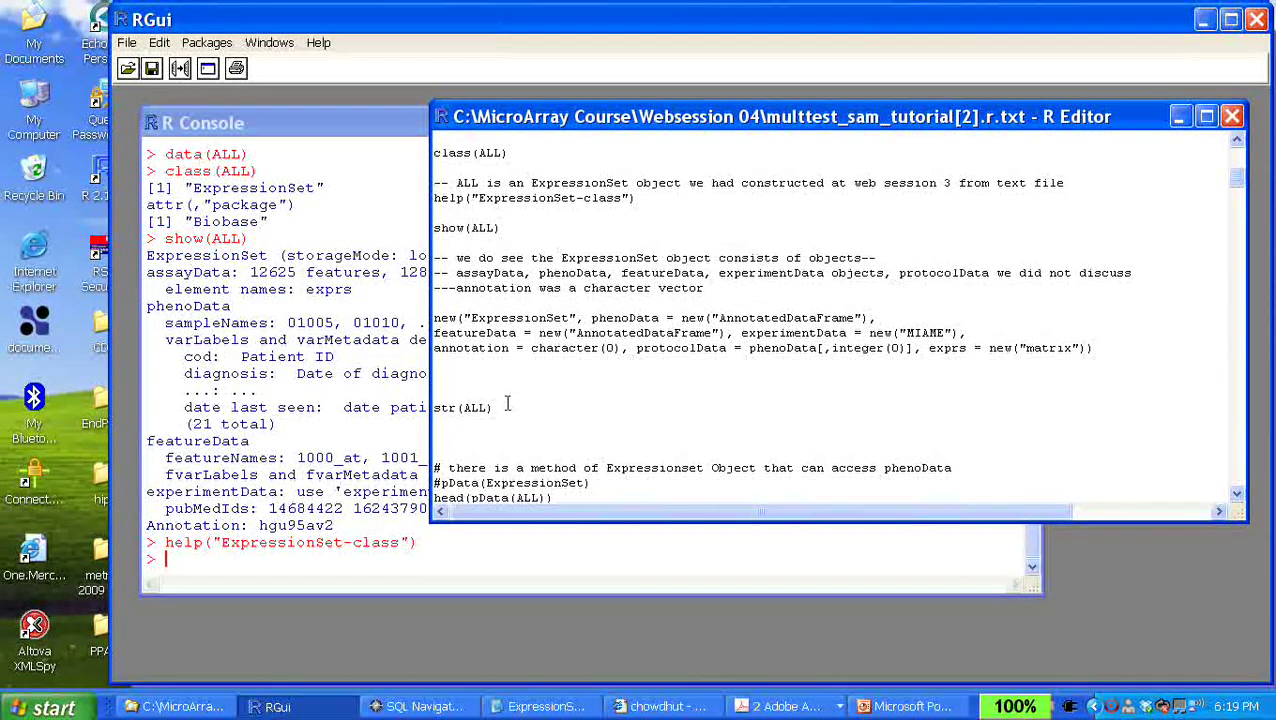
Run the str(ALL) line from the script and bring the R Console with its output to the front
double_click(456, 410)
click(471, 394)
click(234, 289)
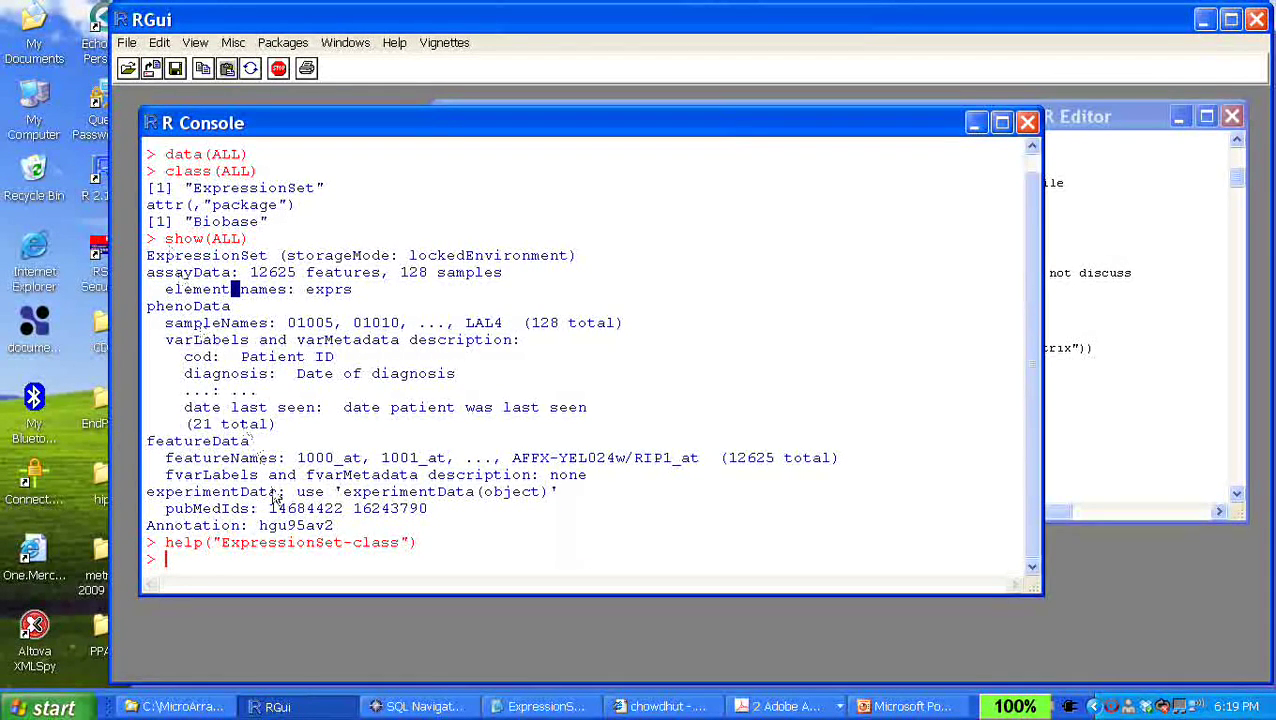
click(1087, 329)
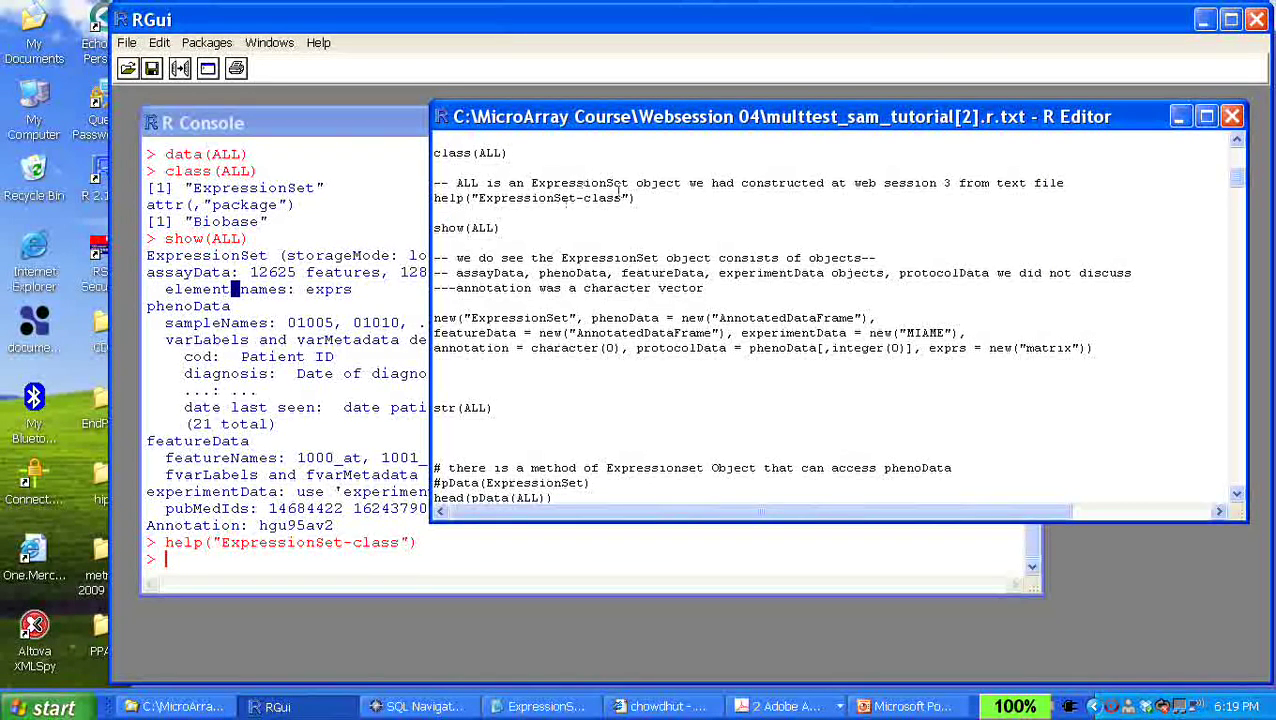
drag(626, 184, 537, 184)
click(656, 255)
drag(492, 408, 420, 418)
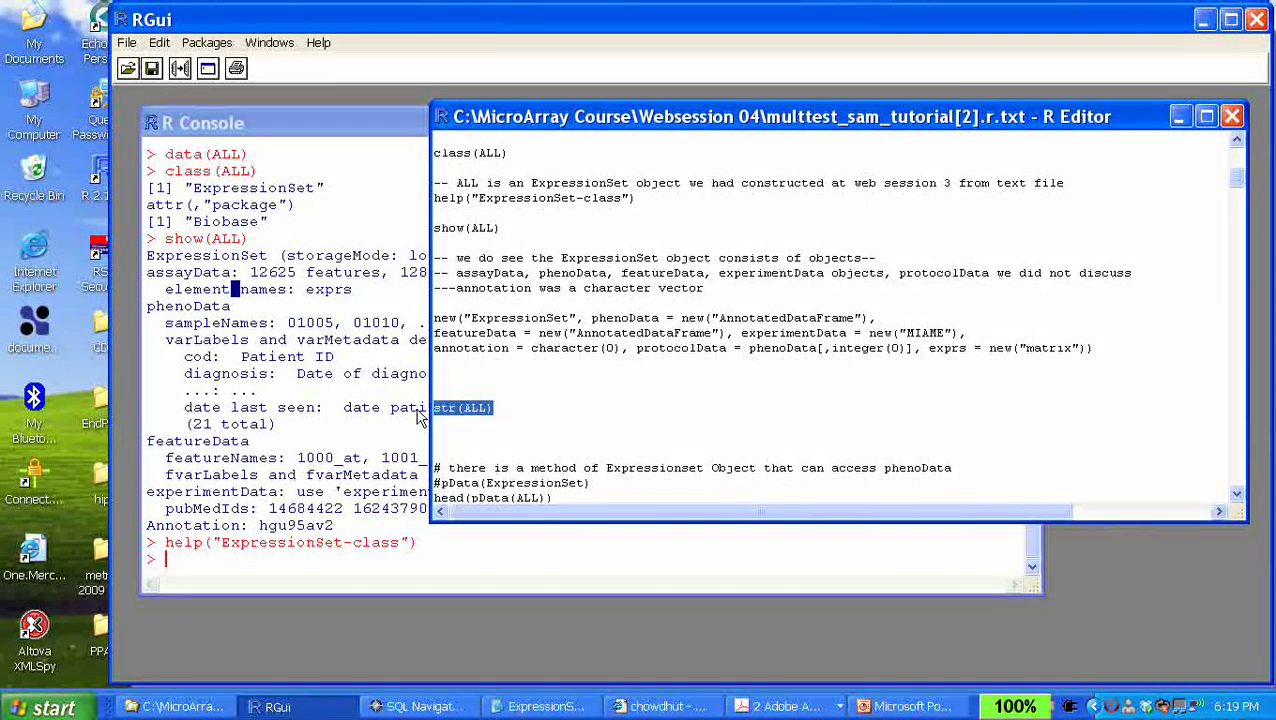
key(ctrl+r)
click(420, 418)
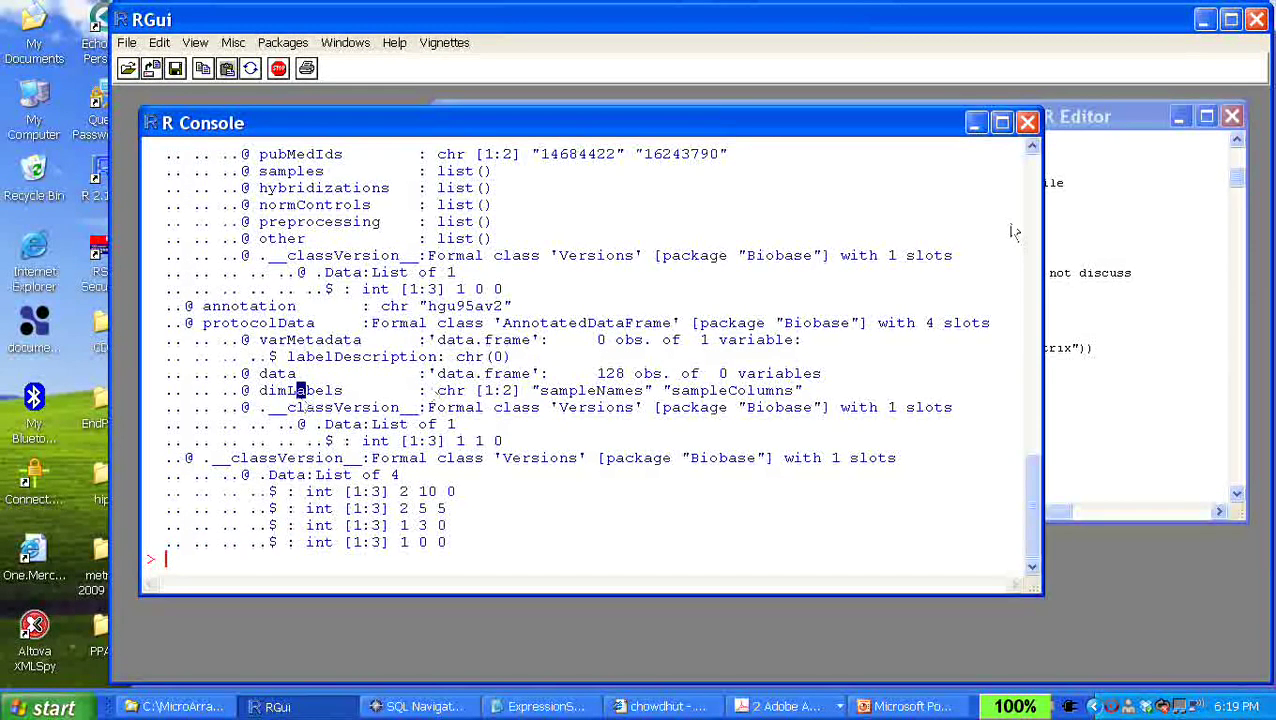
Examine the phenoData part of the str(ALL) output, including its varMetadata and the patient variables in its data frame
drag(1035, 145, 1037, 146)
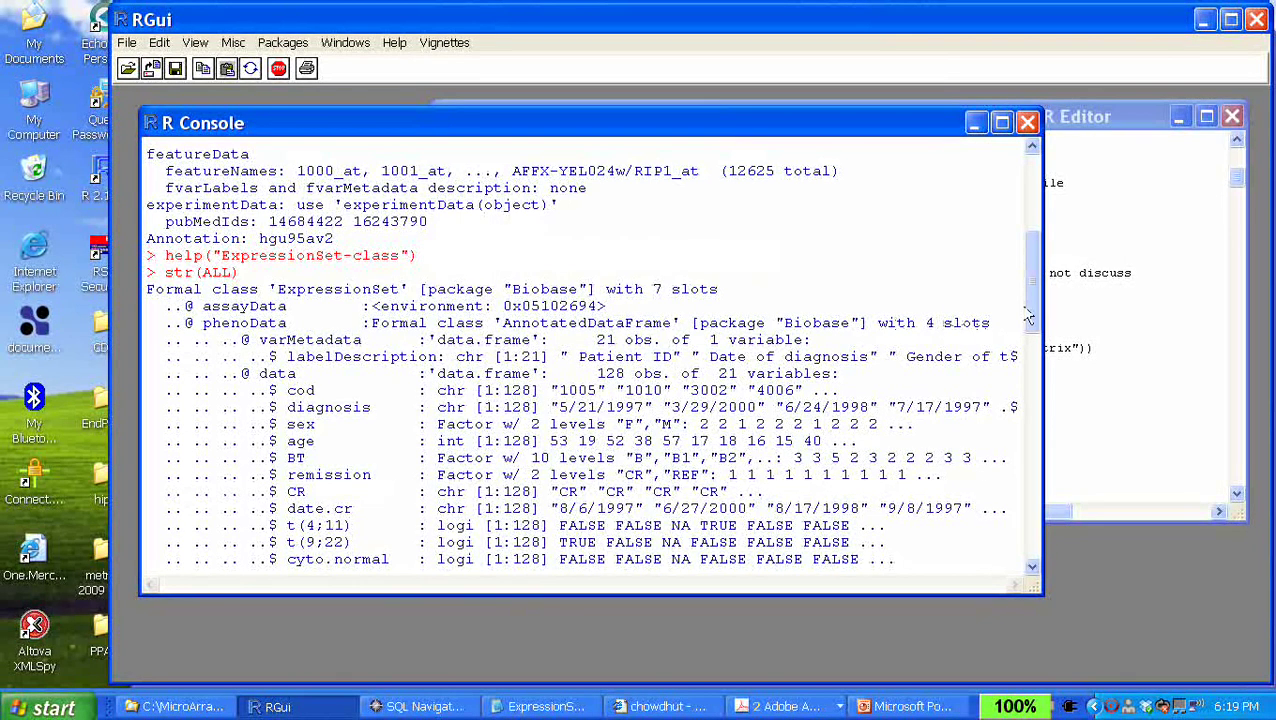
scroll(1038, 318, down, 1)
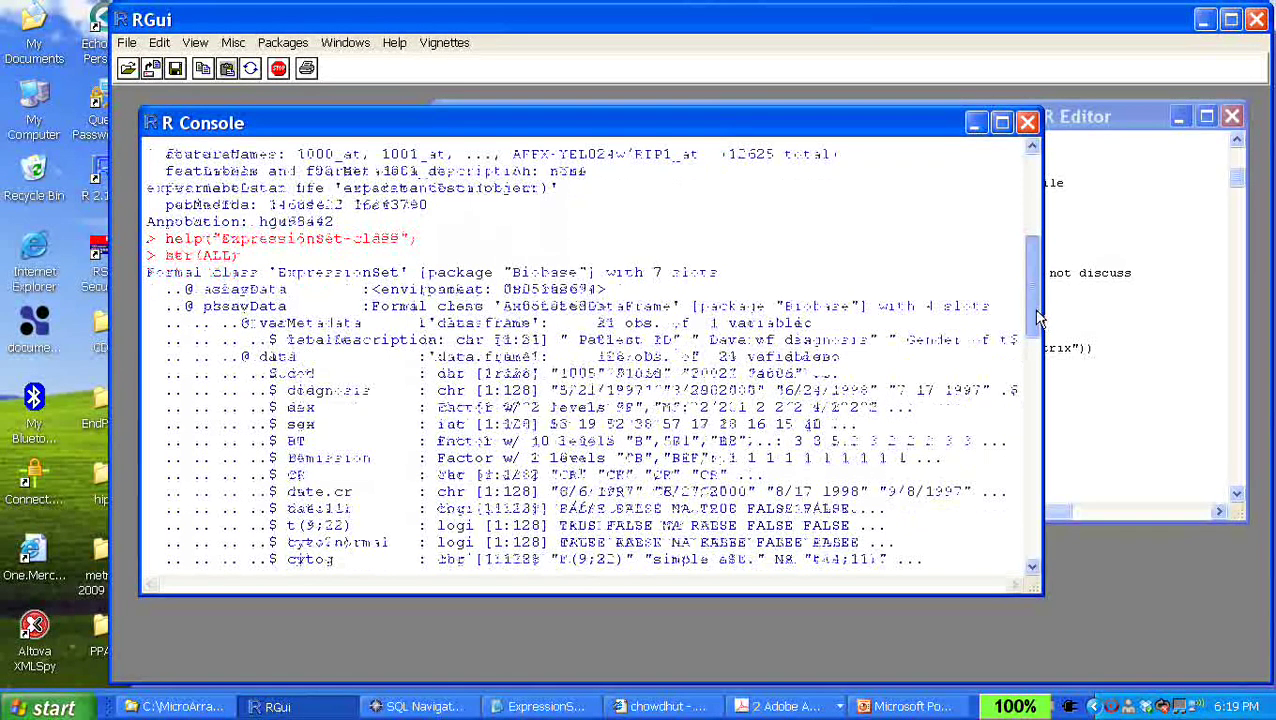
scroll(1038, 318, down, 5)
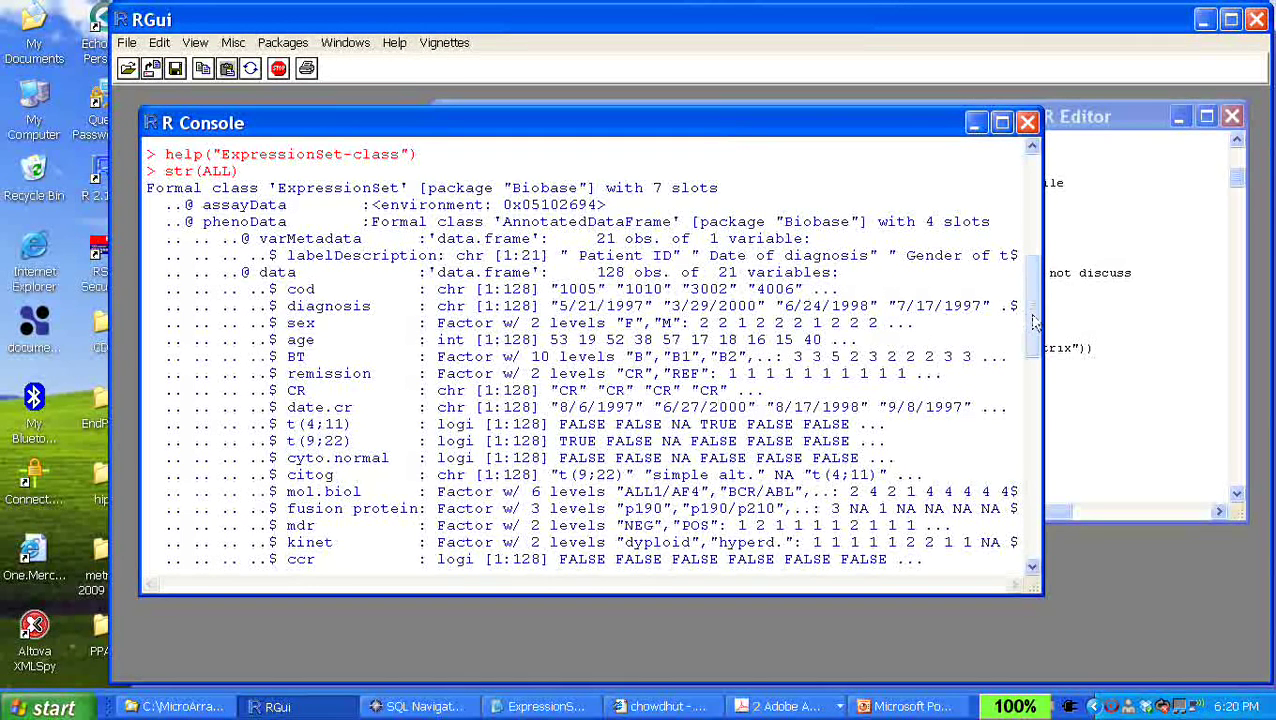
scroll(1030, 322, down, 4)
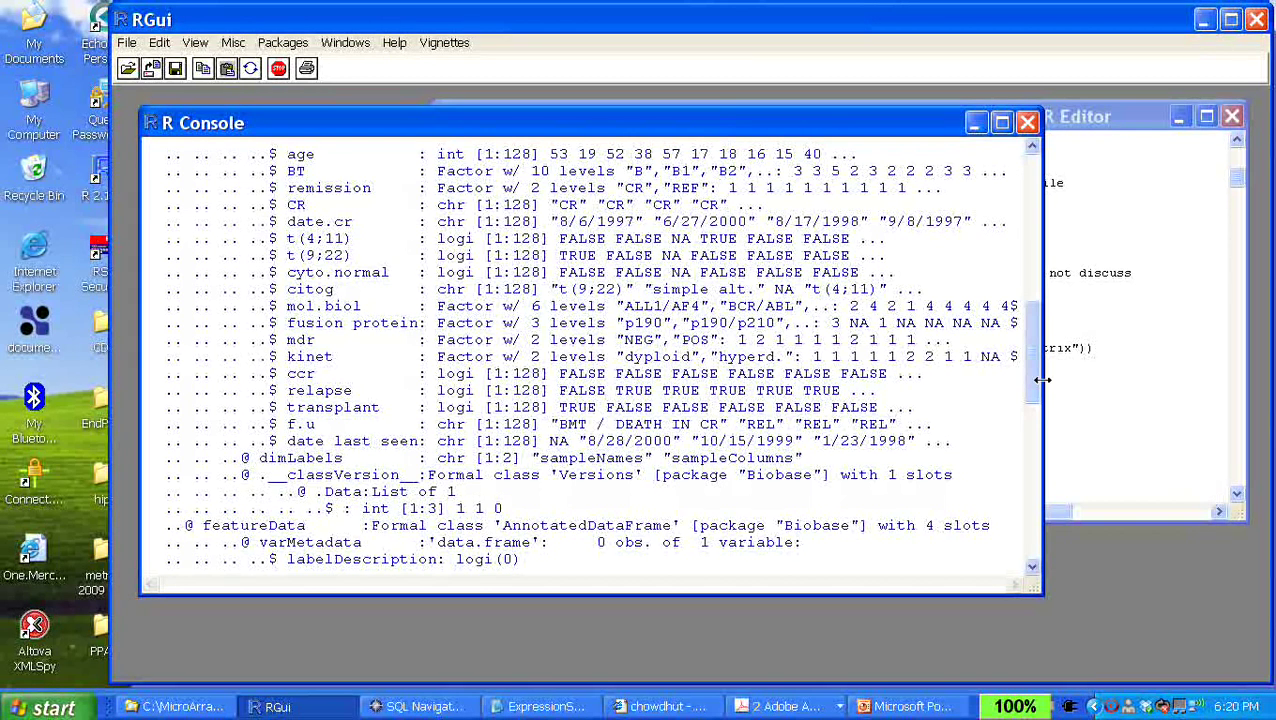
scroll(1038, 385, up, 1)
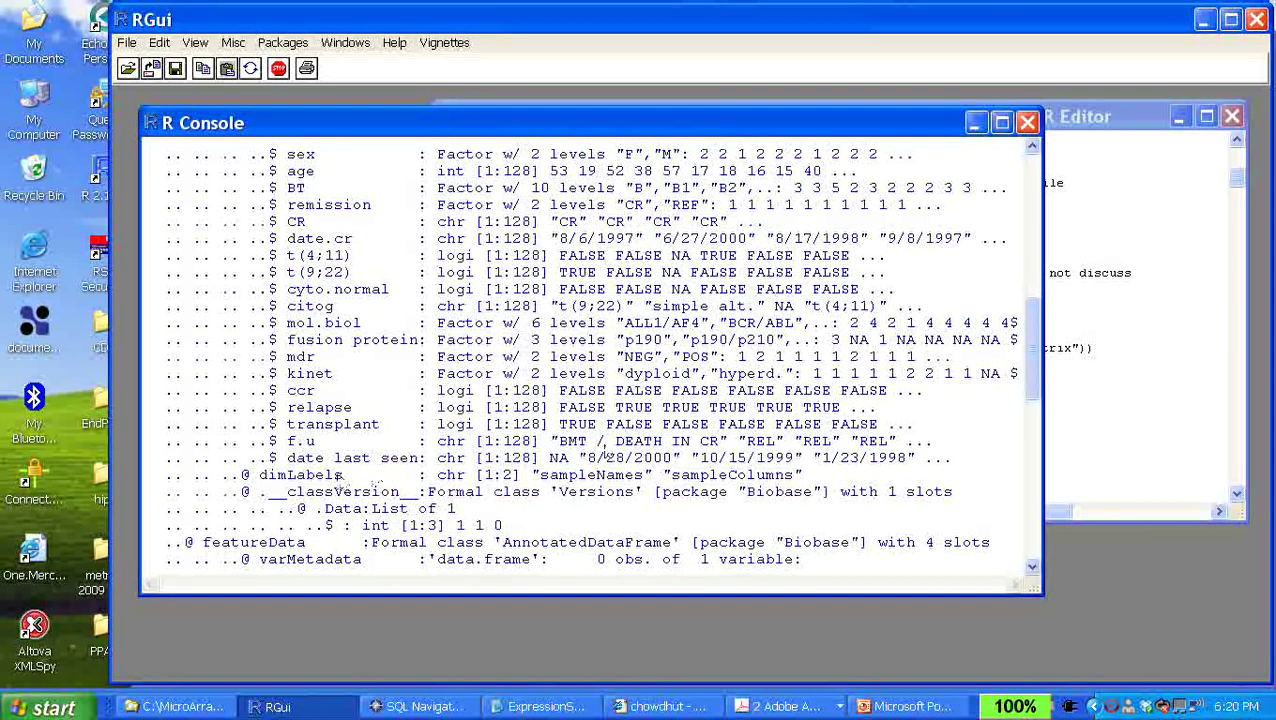
drag(1038, 386, 1038, 340)
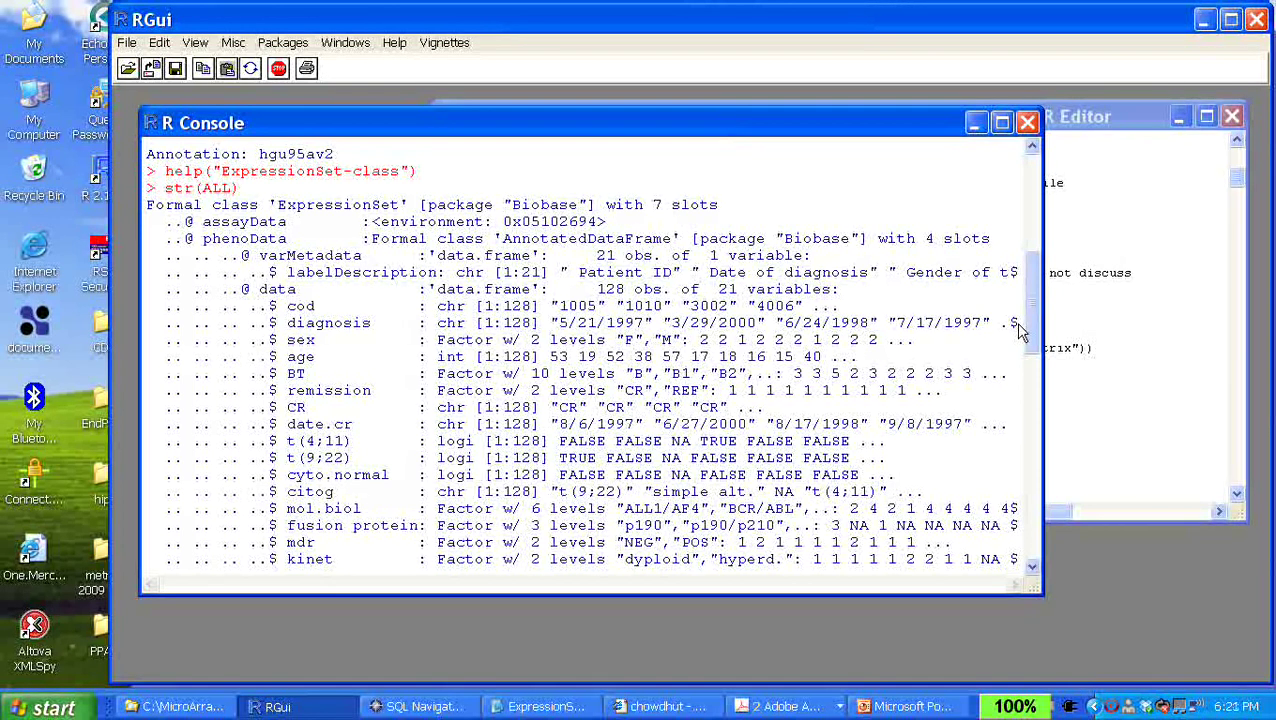
scroll(1030, 335, down, 1)
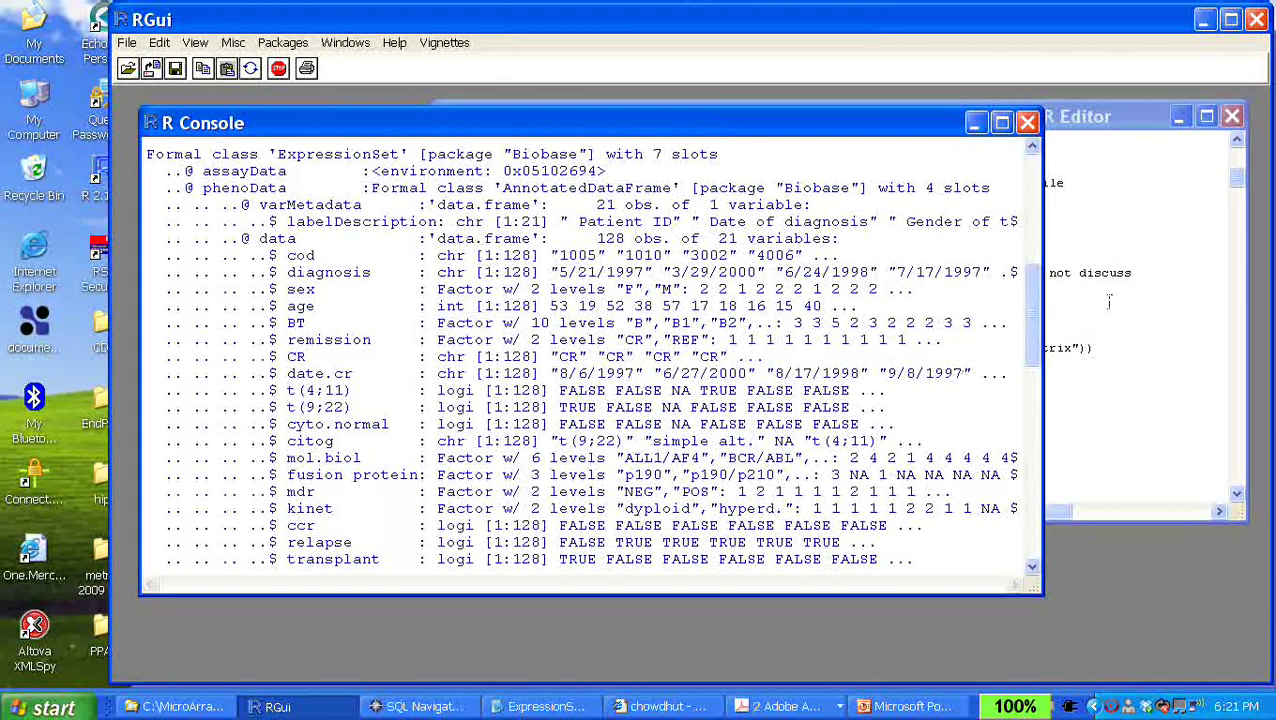
scroll(590, 360, down, 1)
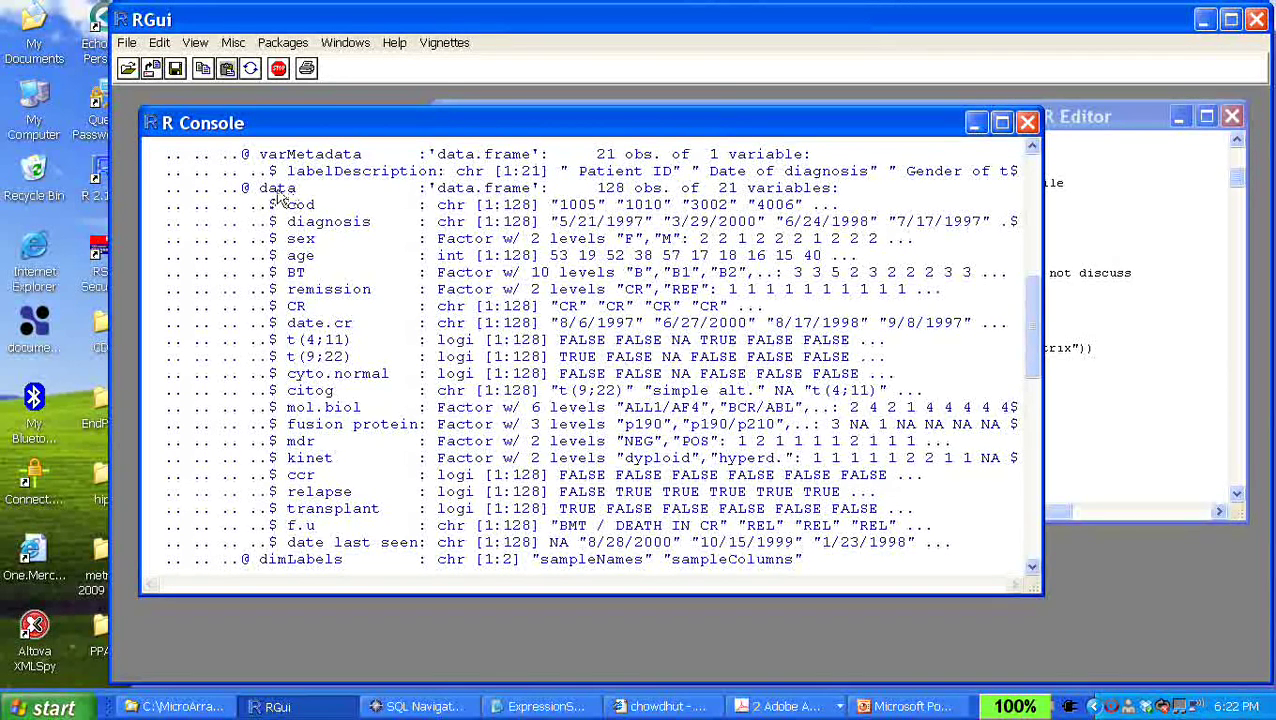
scroll(1037, 345, up, 2)
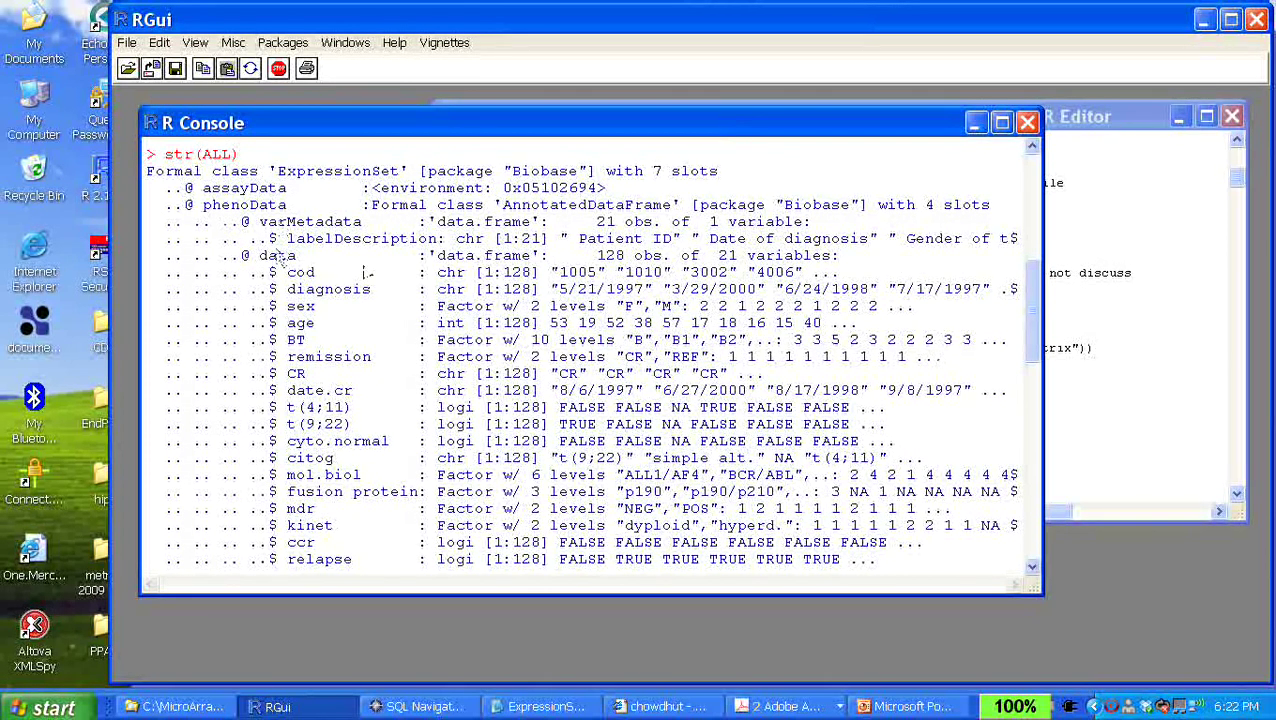
Examine the featureData, experimentData, annotation and protocolData slots in the rest of the str(ALL) output
scroll(1037, 307, down, 5)
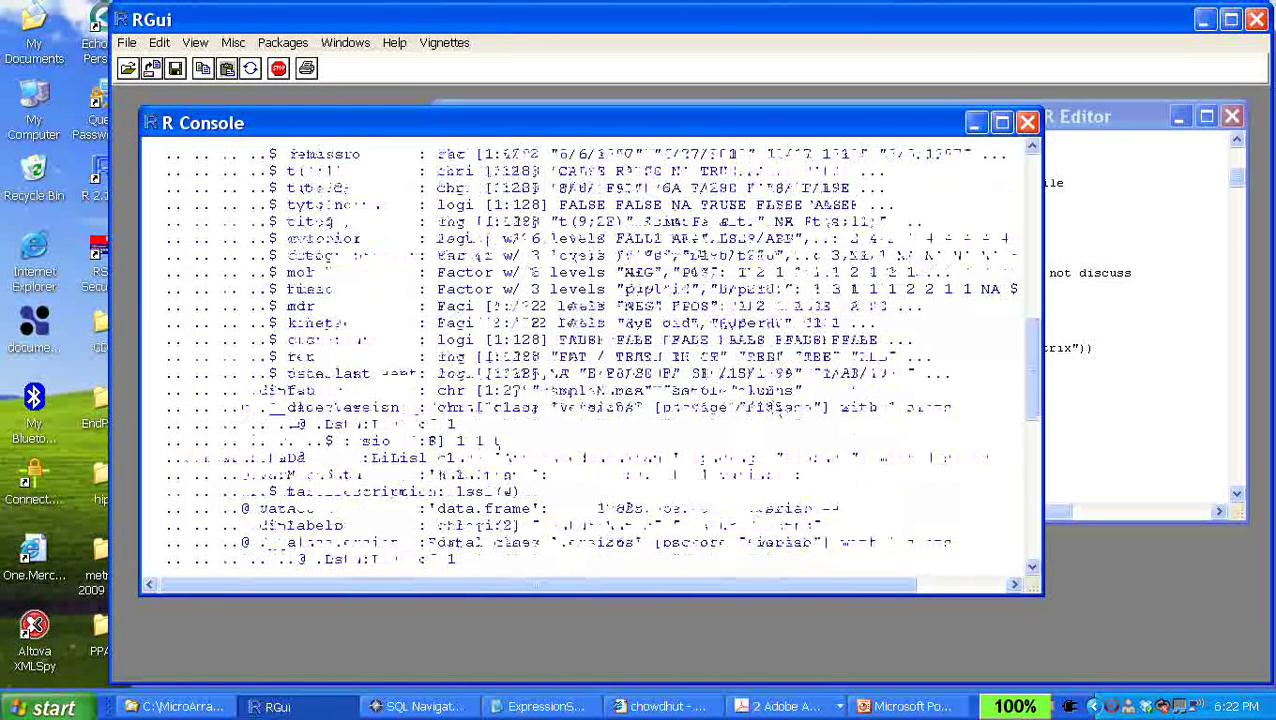
scroll(1030, 433, down, 3)
scroll(1030, 433, down, 1)
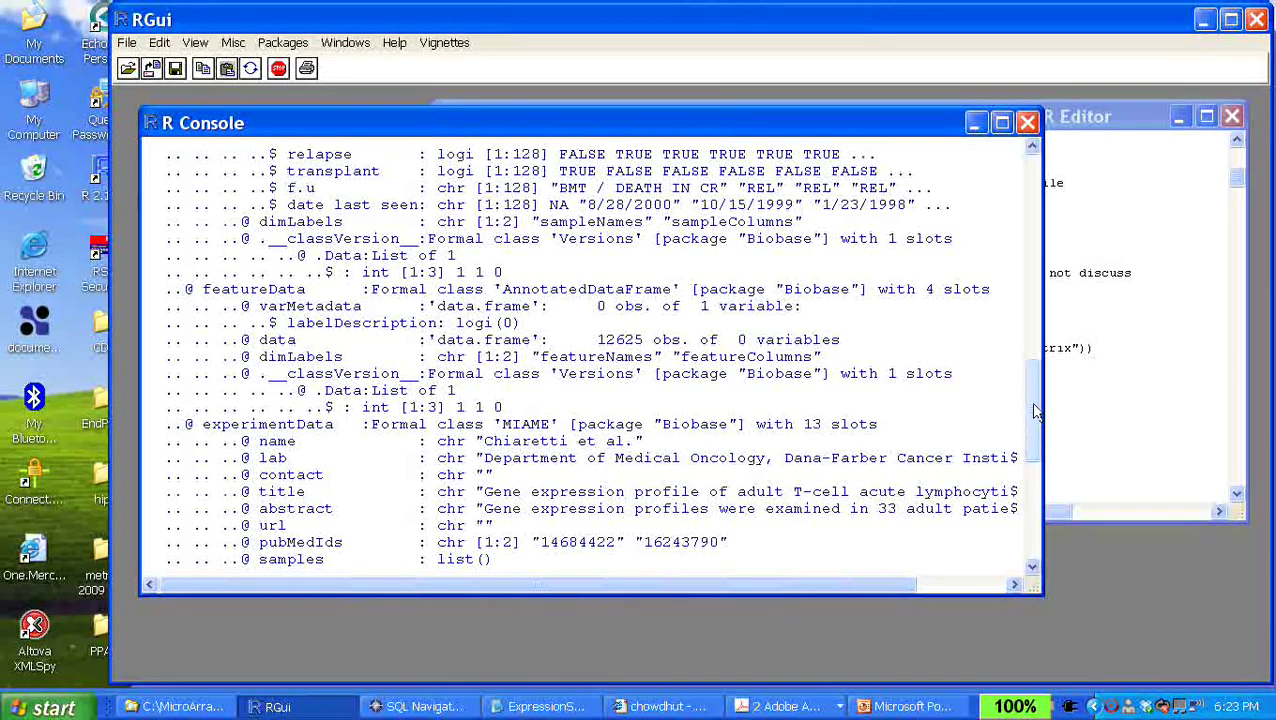
scroll(740, 470, down, 3)
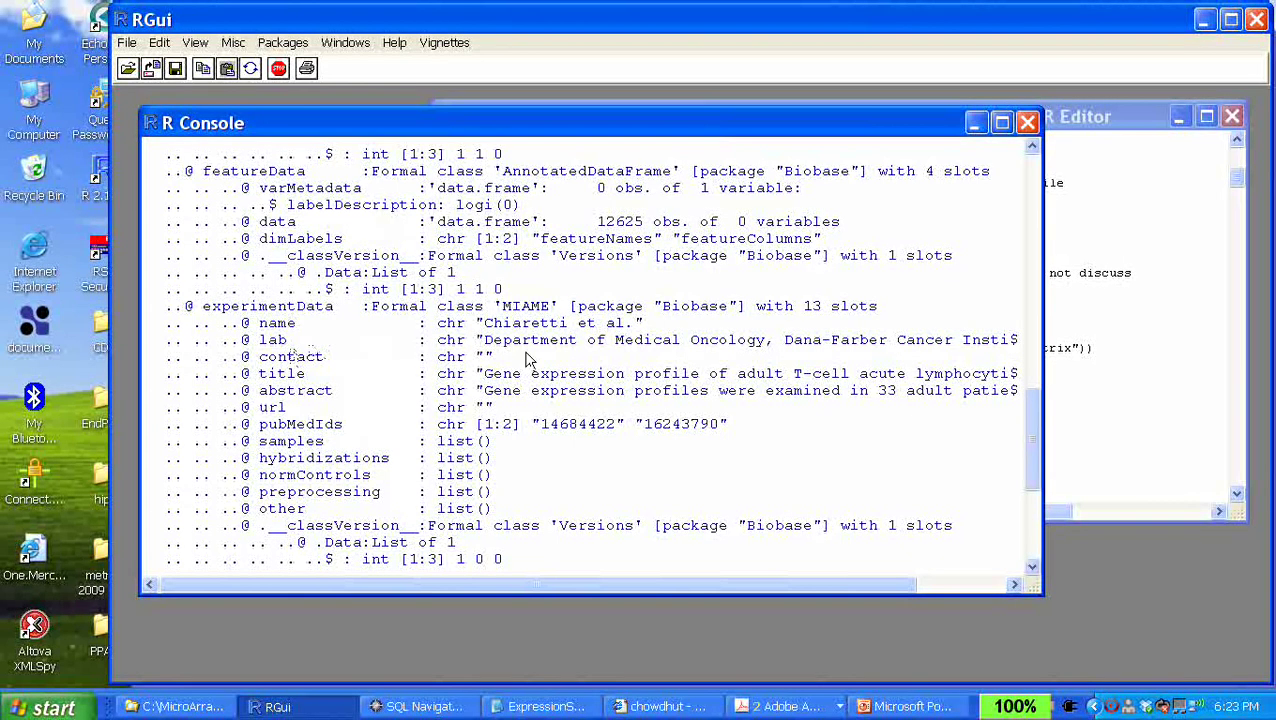
drag(1030, 430, 1040, 490)
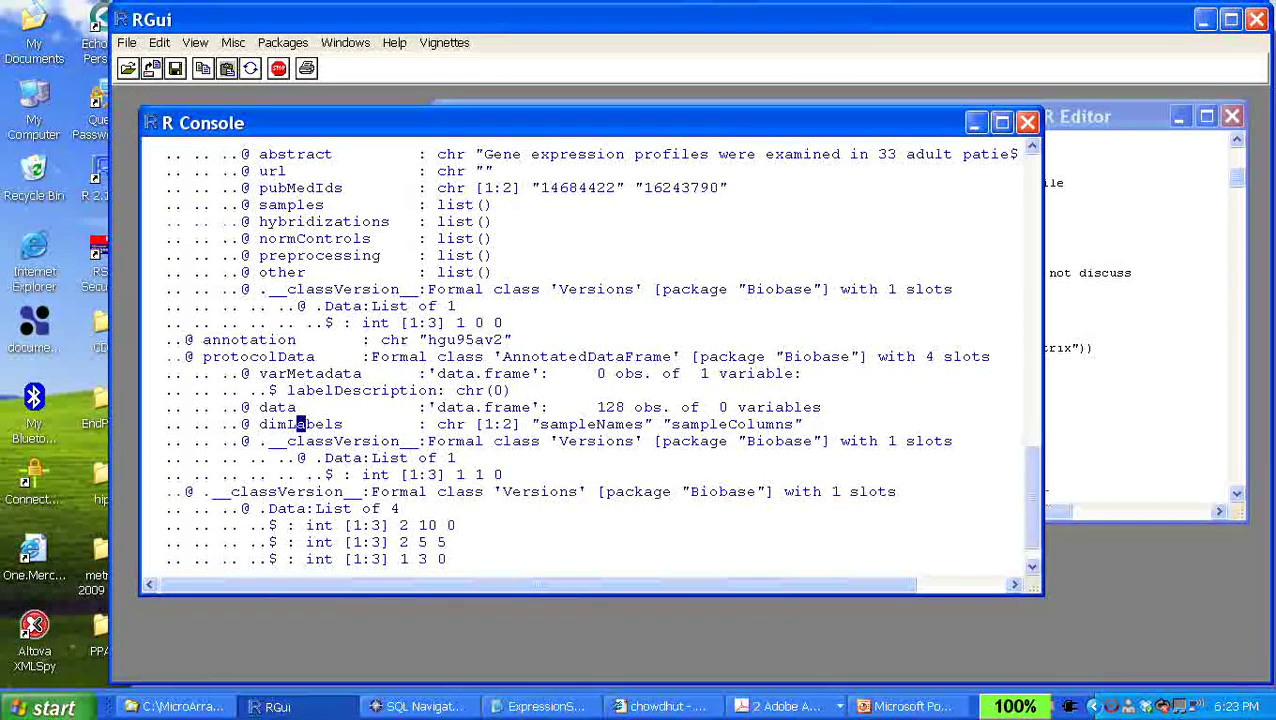
Examine the end of the str(ALL) output, its phenoData slot, and the script lines on pData(ALL), summary and sample filtering
drag(1033, 505, 1035, 518)
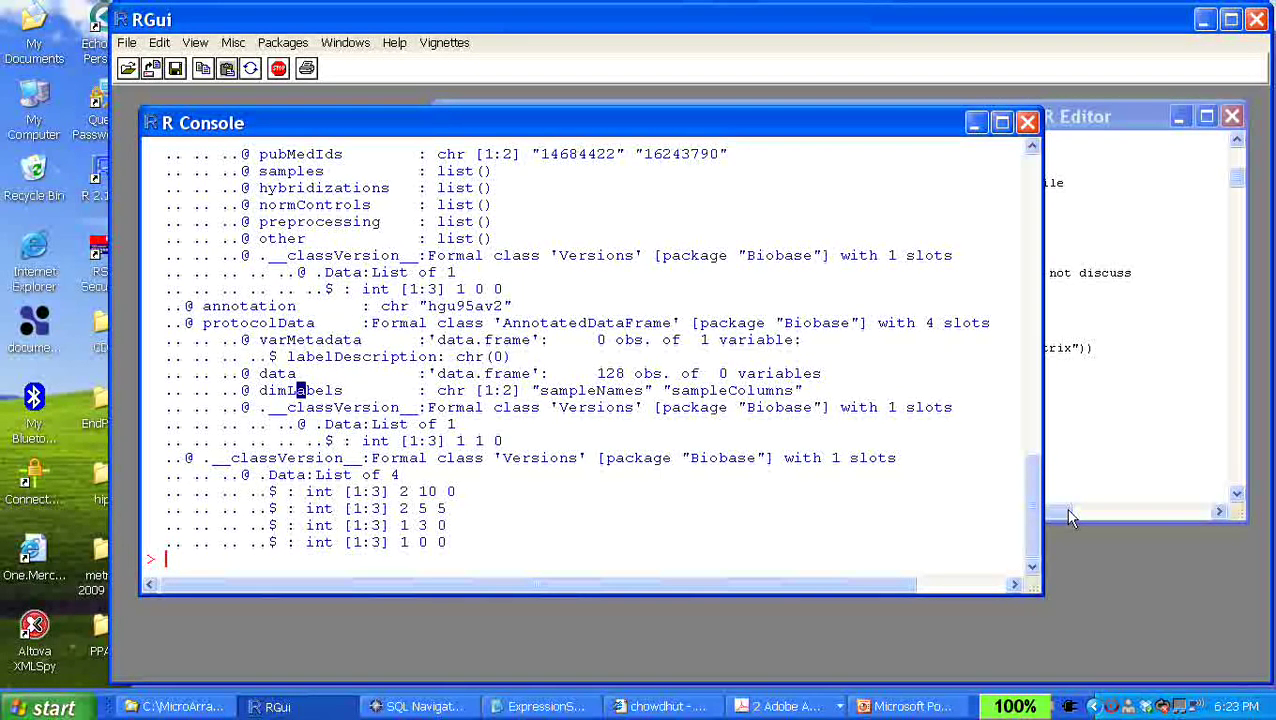
drag(1034, 534, 1038, 283)
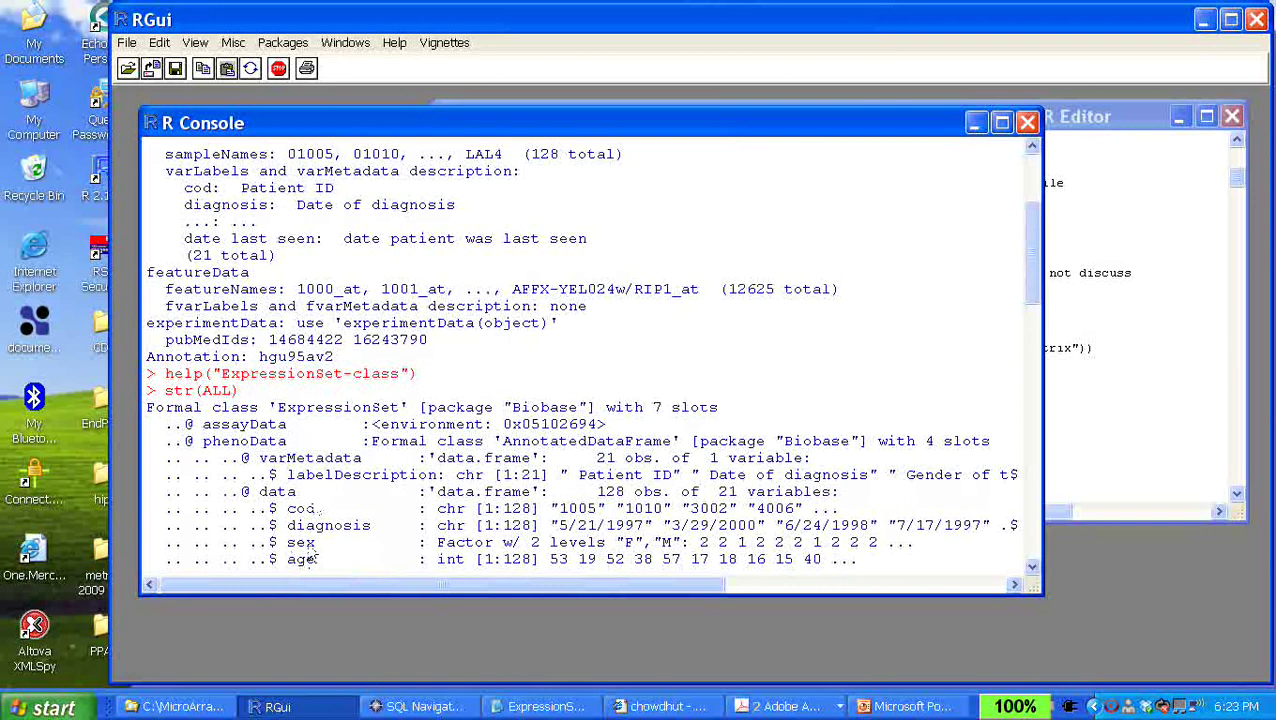
click(1106, 332)
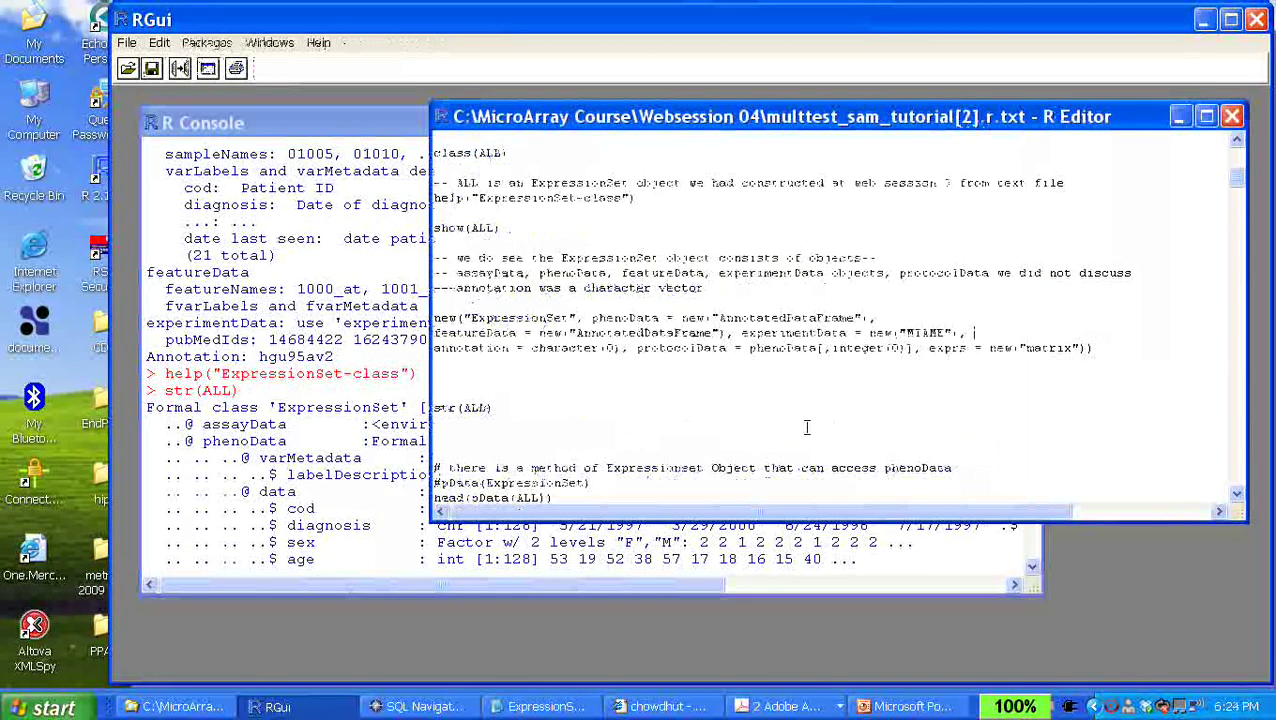
key(Down)
key(Down)
key(Down)
key(Down)
key(Down)
key(Down)
key(Down)
key(Down)
key(Down)
key(Down)
key(Down)
key(Down)
key(Down)
key(Down)
key(Down)
key(Down)
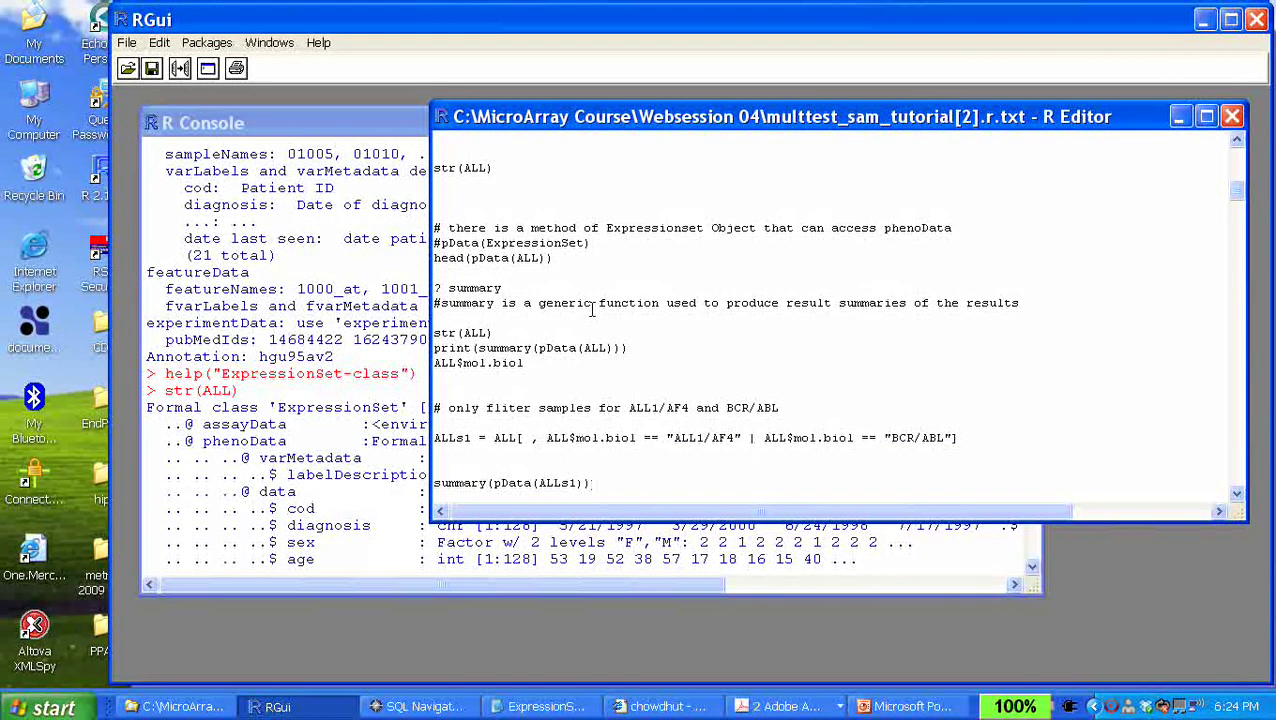
click(228, 562)
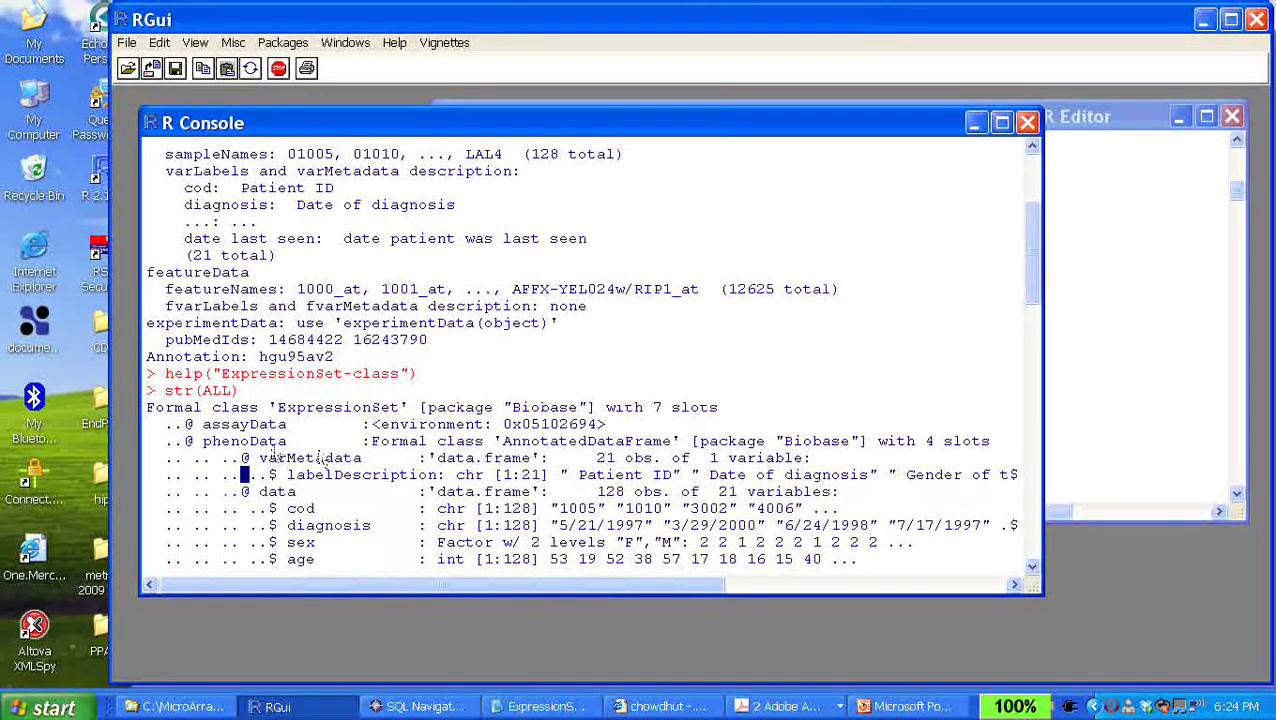
click(1073, 441)
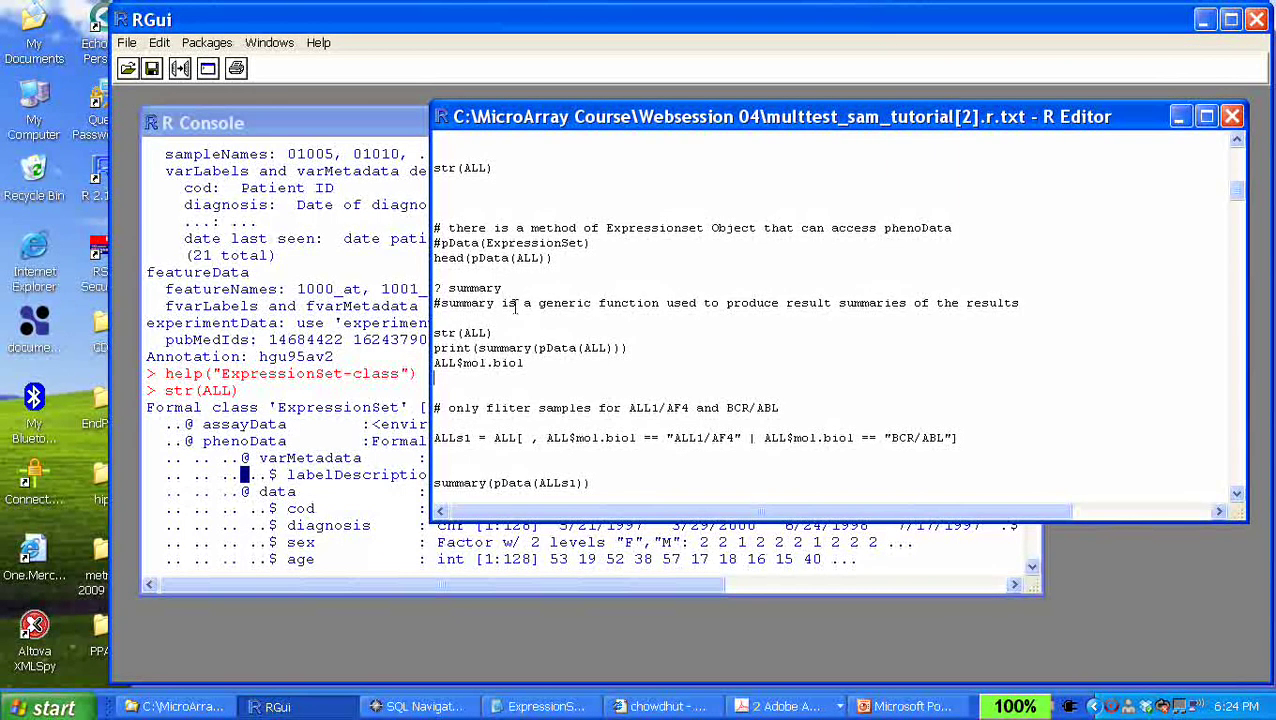
Review the script from head(pData(ALL)) back to the help("ExpressionSet-class") line, checking the Dimdim meeting chat in between
drag(479, 258, 563, 266)
click(538, 208)
scroll(541, 209, up, 1)
scroll(541, 209, up, 3)
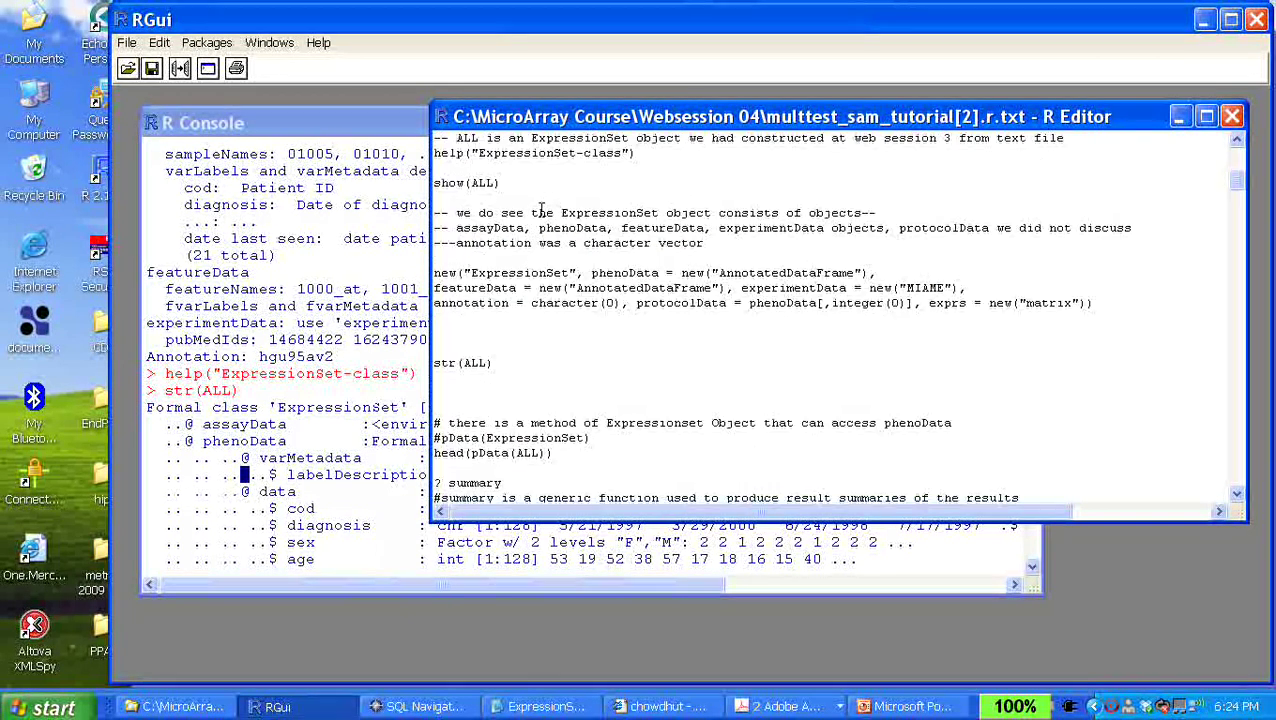
drag(634, 160, 642, 158)
click(642, 706)
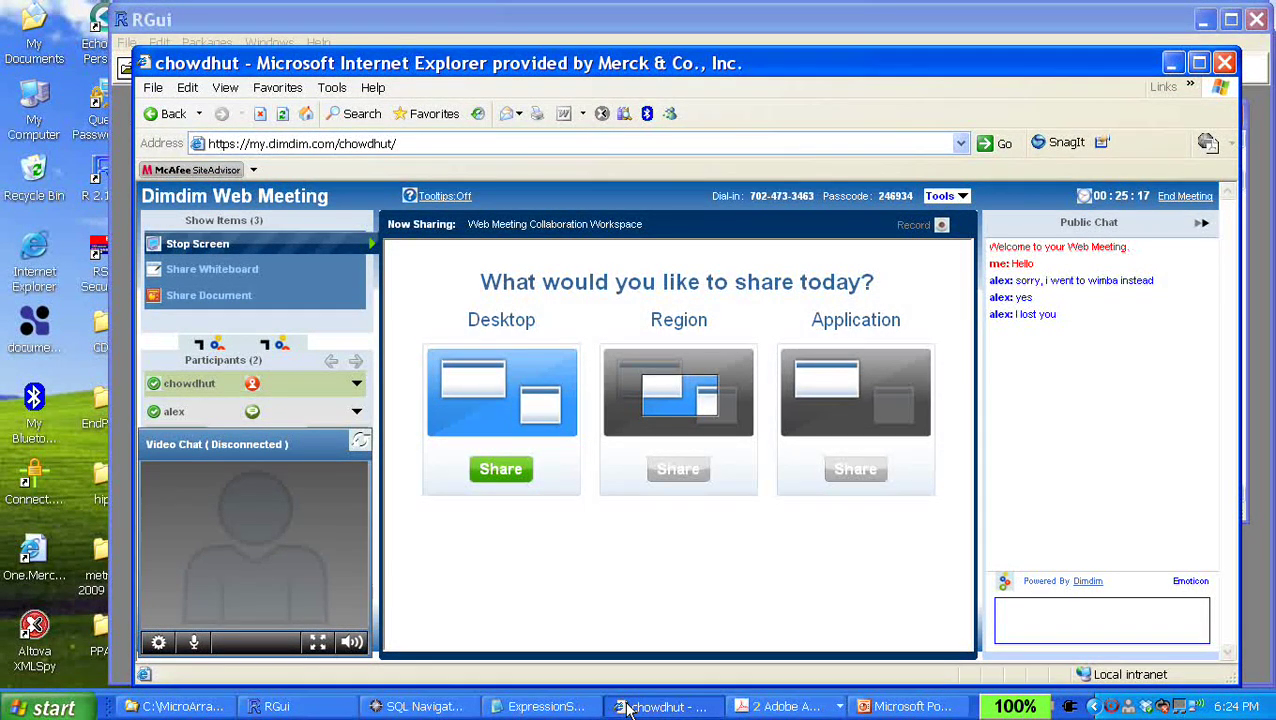
click(642, 706)
drag(640, 153, 418, 145)
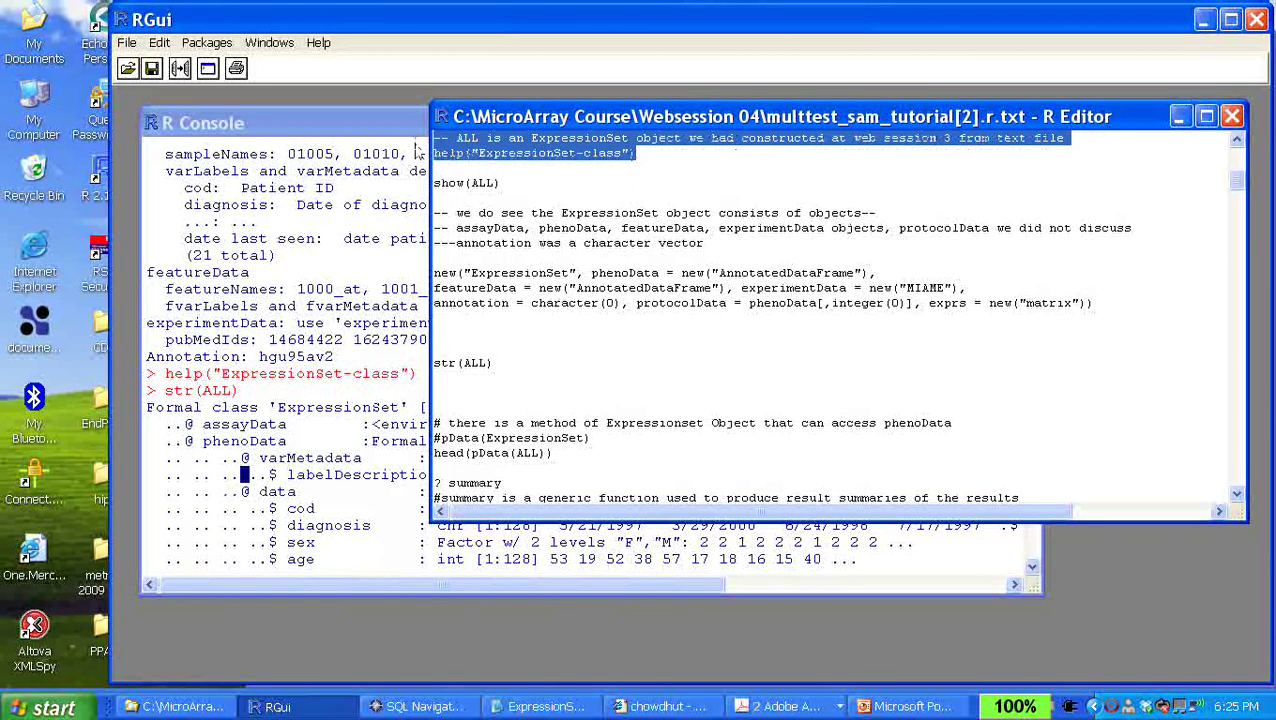
click(580, 183)
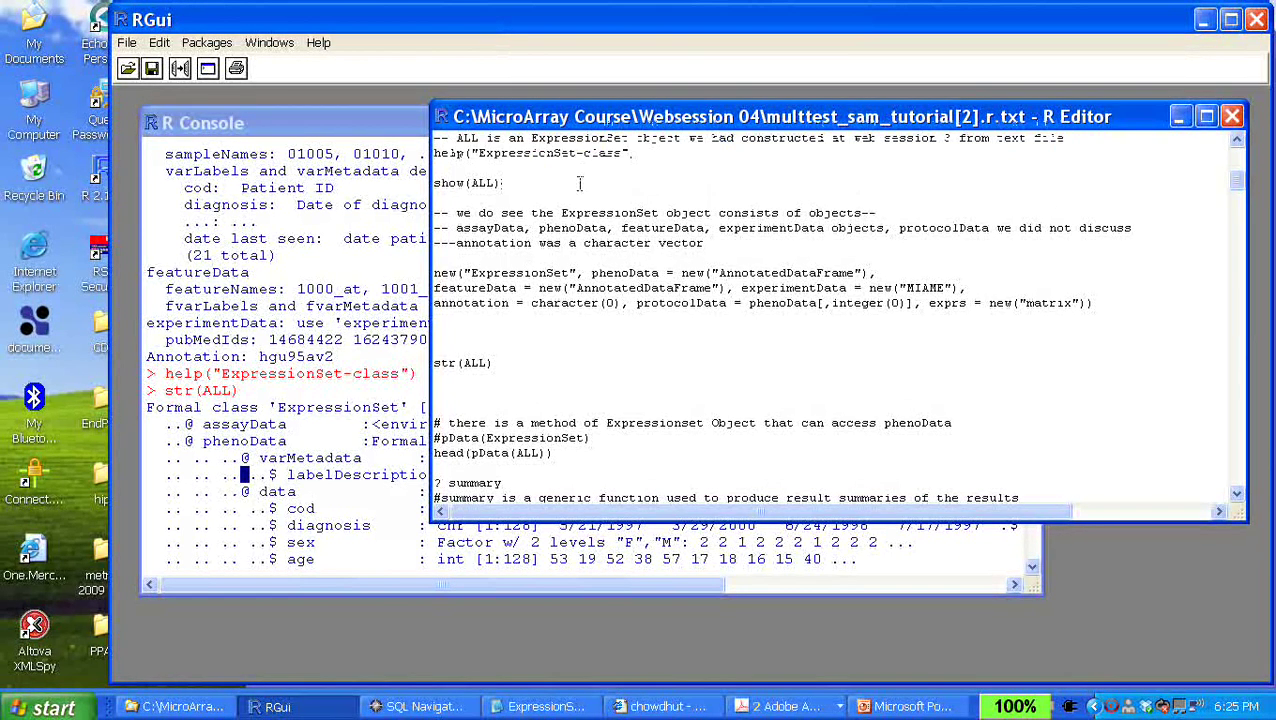
Switch to the Dimdim meeting, share the desktop, and post "sorry" and "now you should see" in the public chat
click(660, 706)
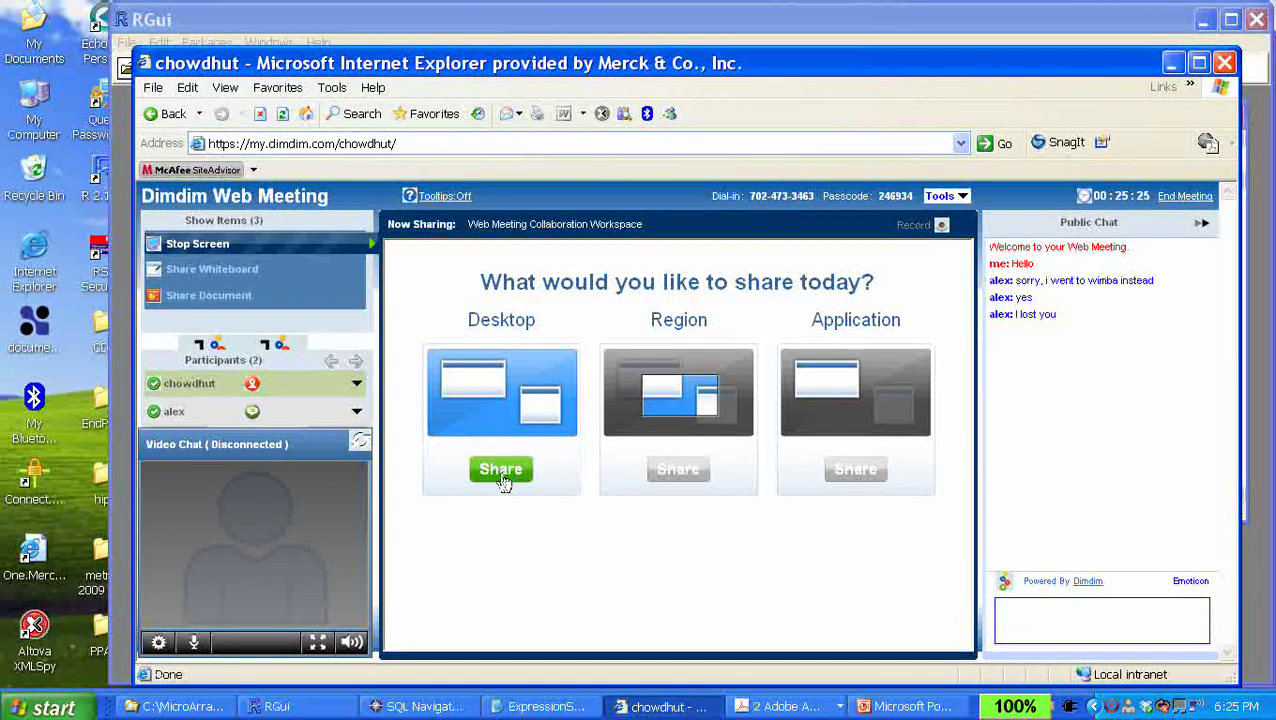
click(502, 476)
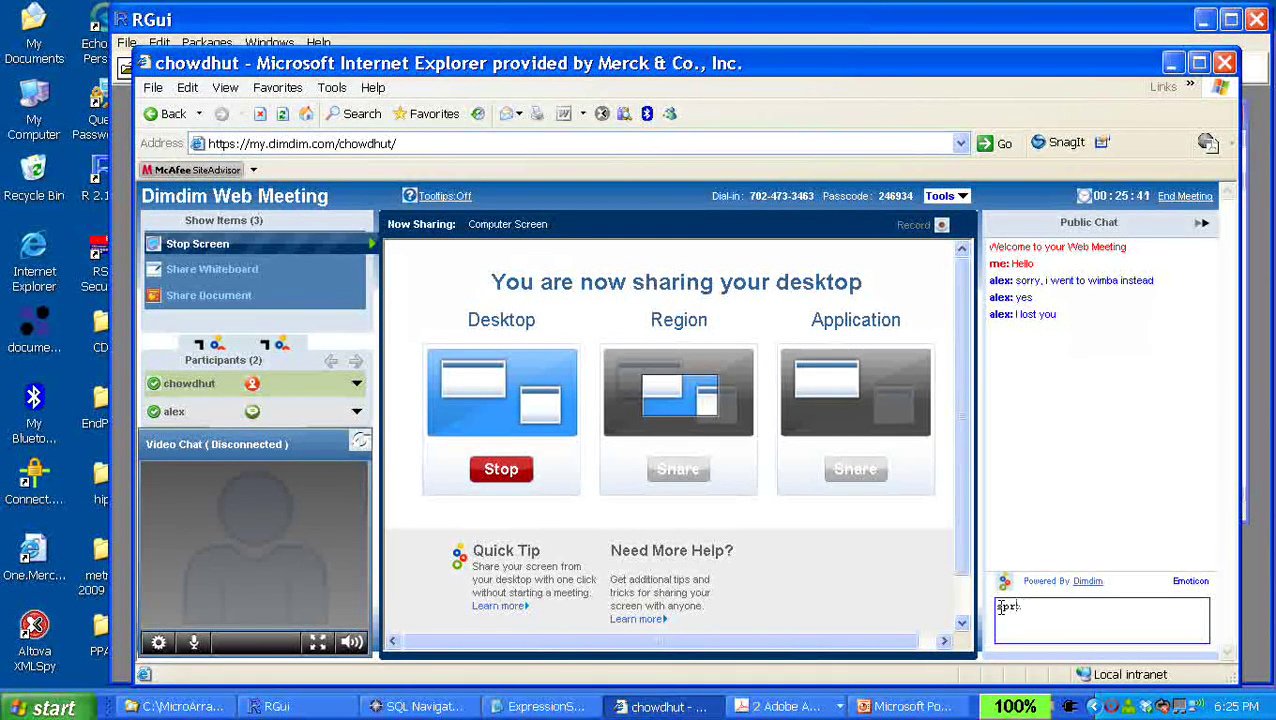
text(orry)
key(Return)
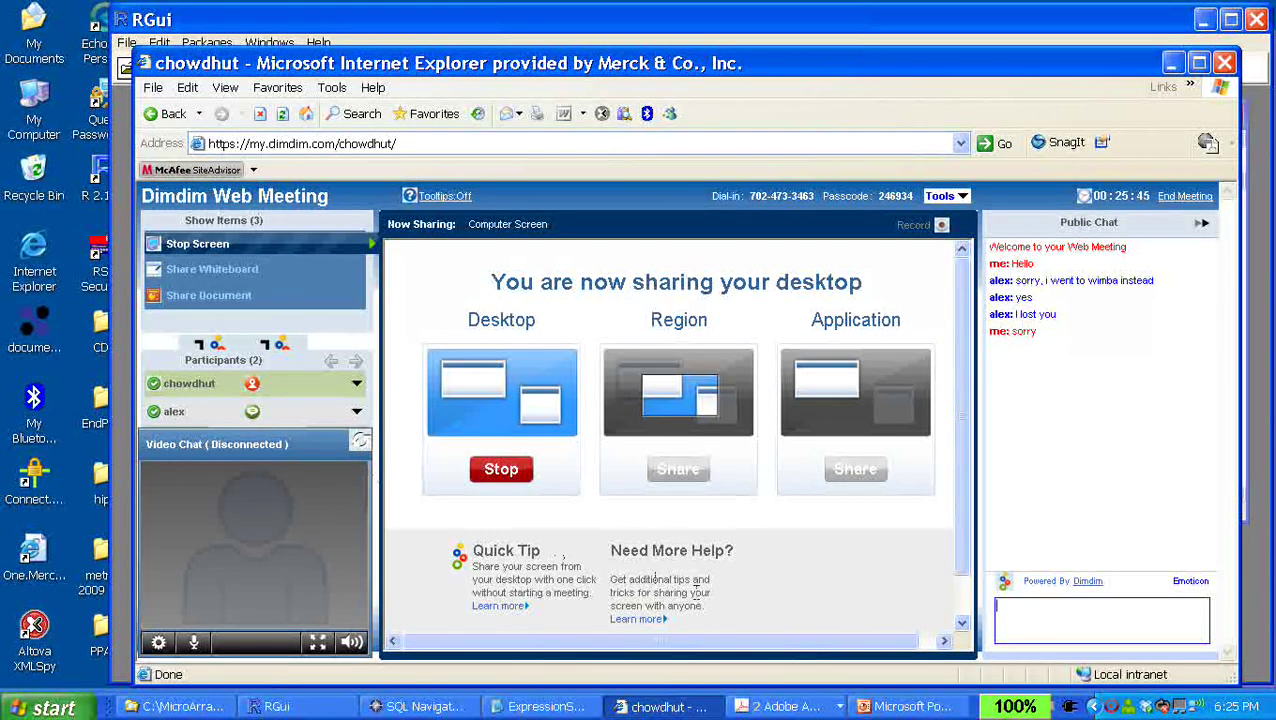
text(now you should s)
key(Return)
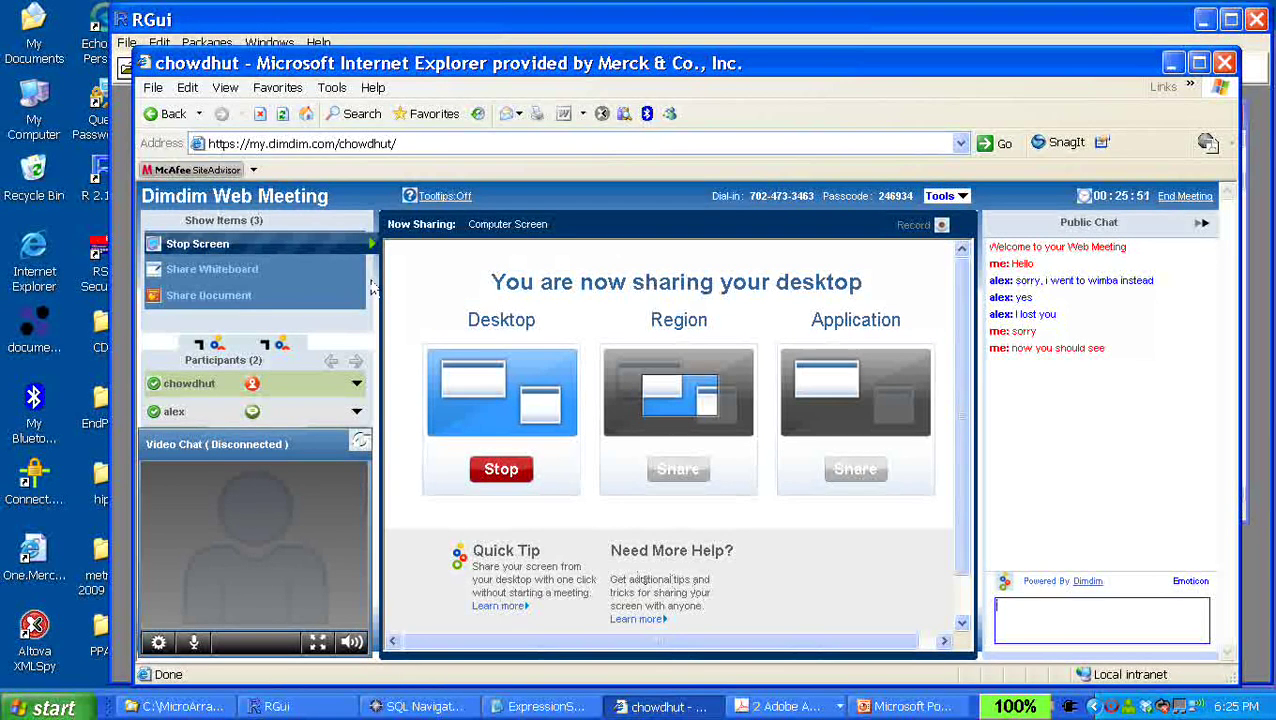
Switch back to RGui and review the help("ExpressionSet-class") line, the pData section of the script and the phenoData slot of str(ALL)
click(258, 26)
drag(440, 157, 636, 153)
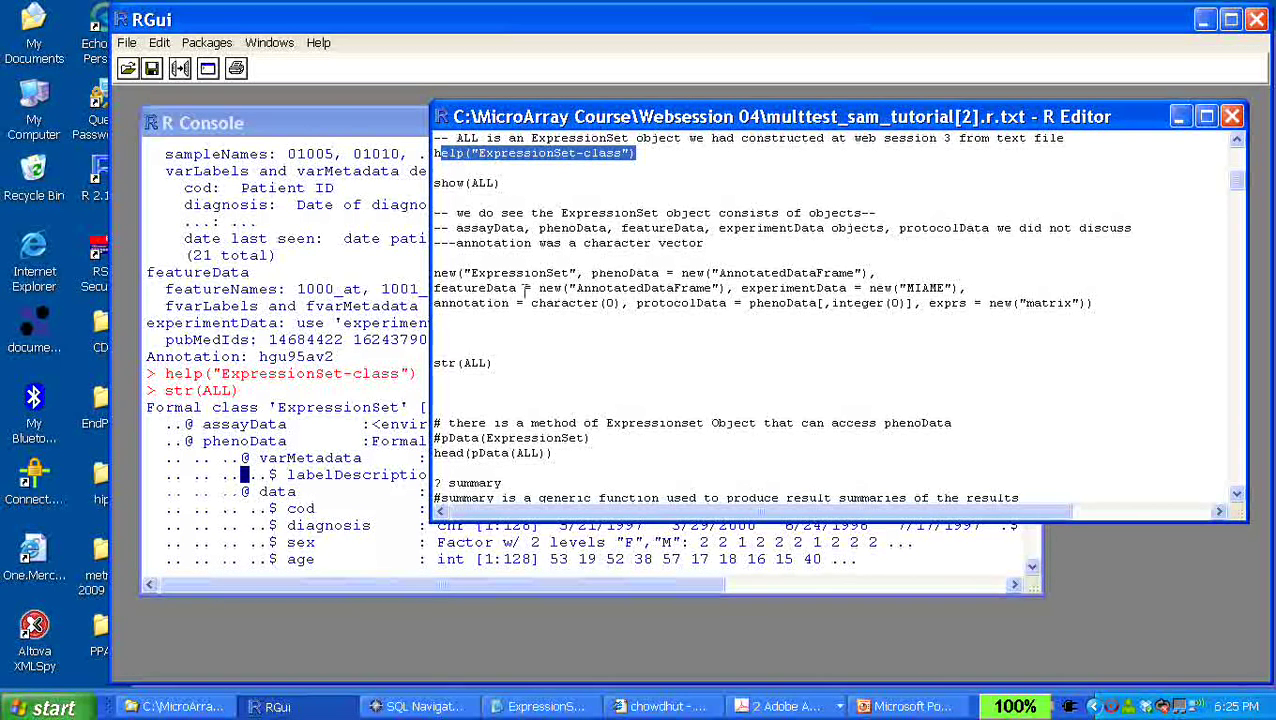
click(569, 245)
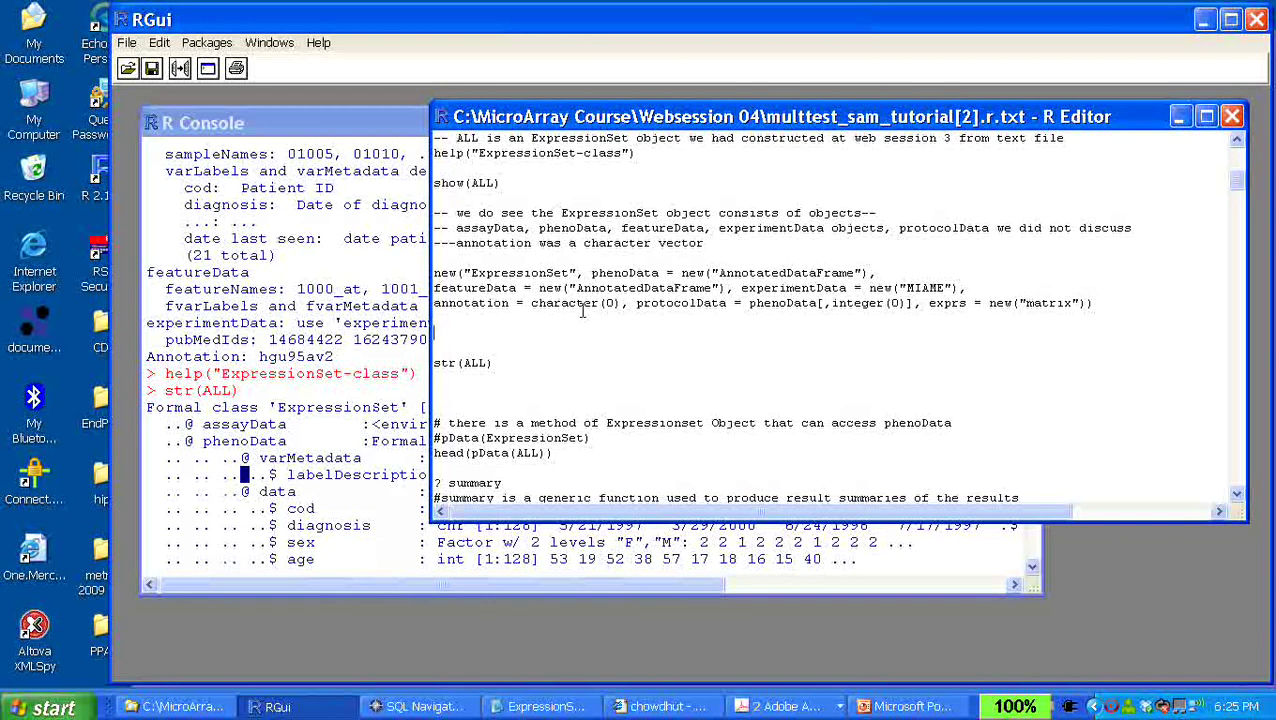
scroll(582, 311, down, 5)
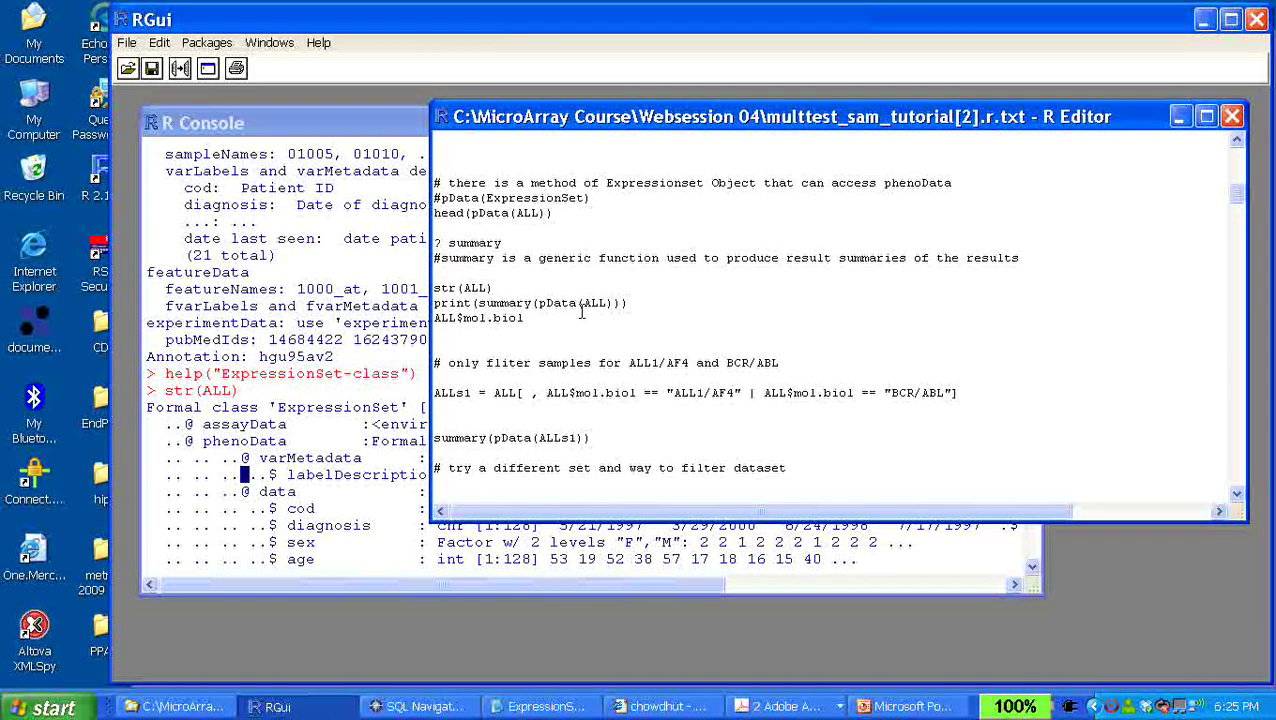
click(247, 423)
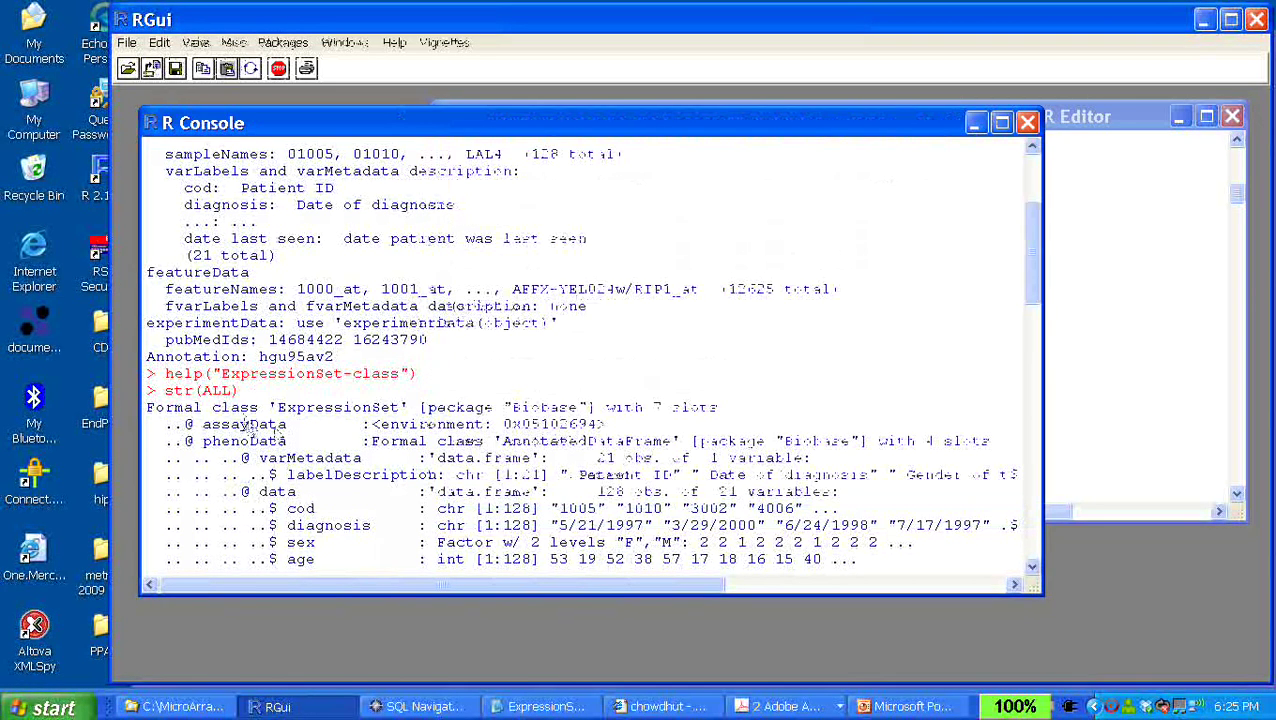
drag(294, 441, 210, 447)
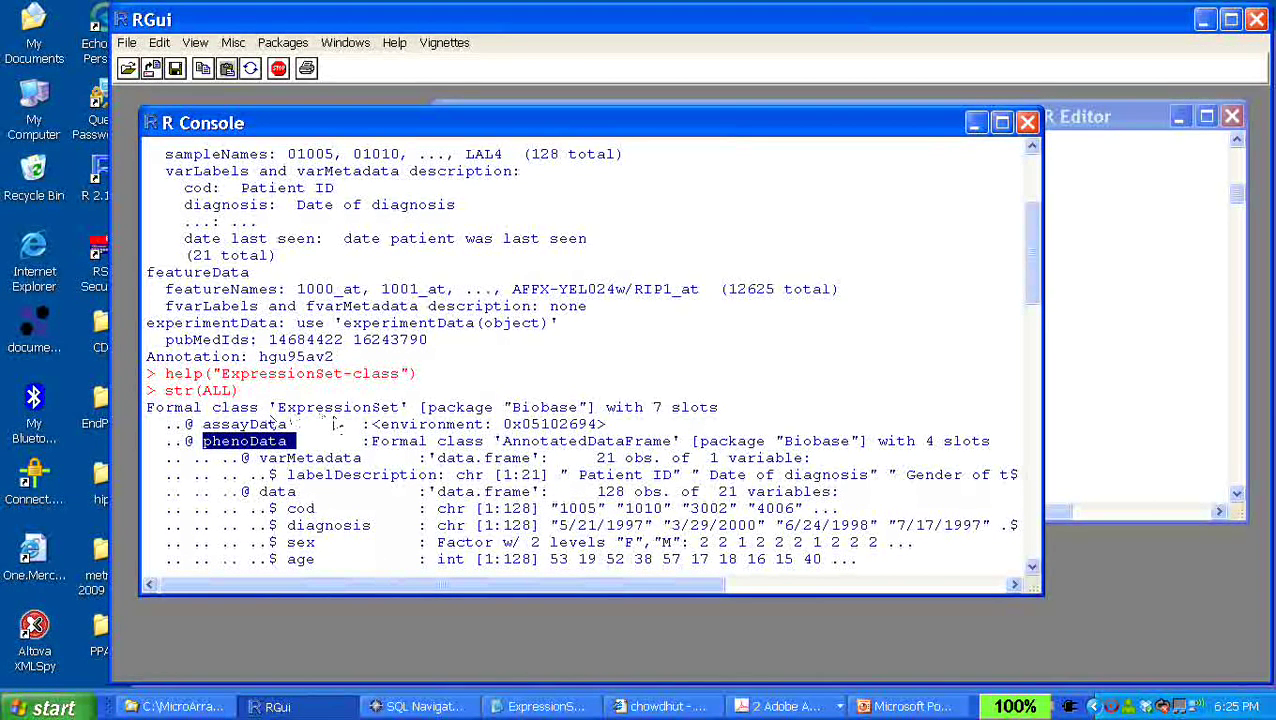
Run the head(pData(ALL)) line from the script and bring the R Console with its output to the front
click(1094, 362)
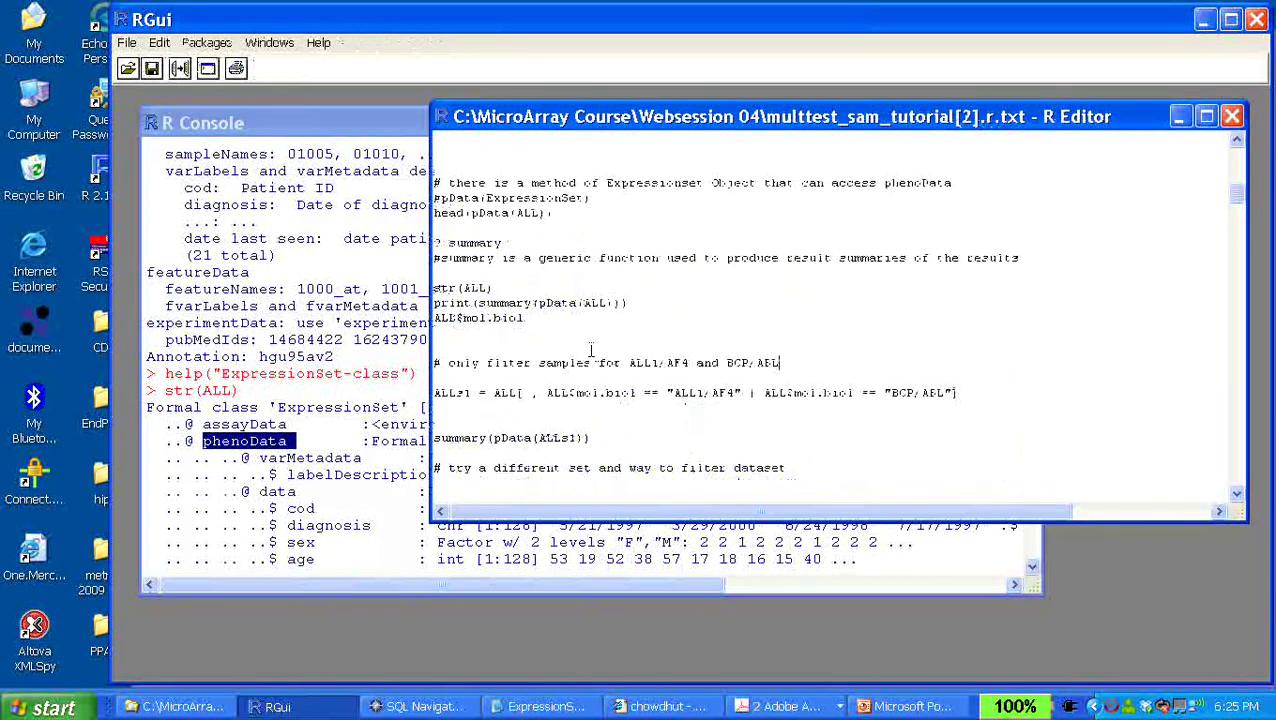
double_click(473, 213)
click(474, 222)
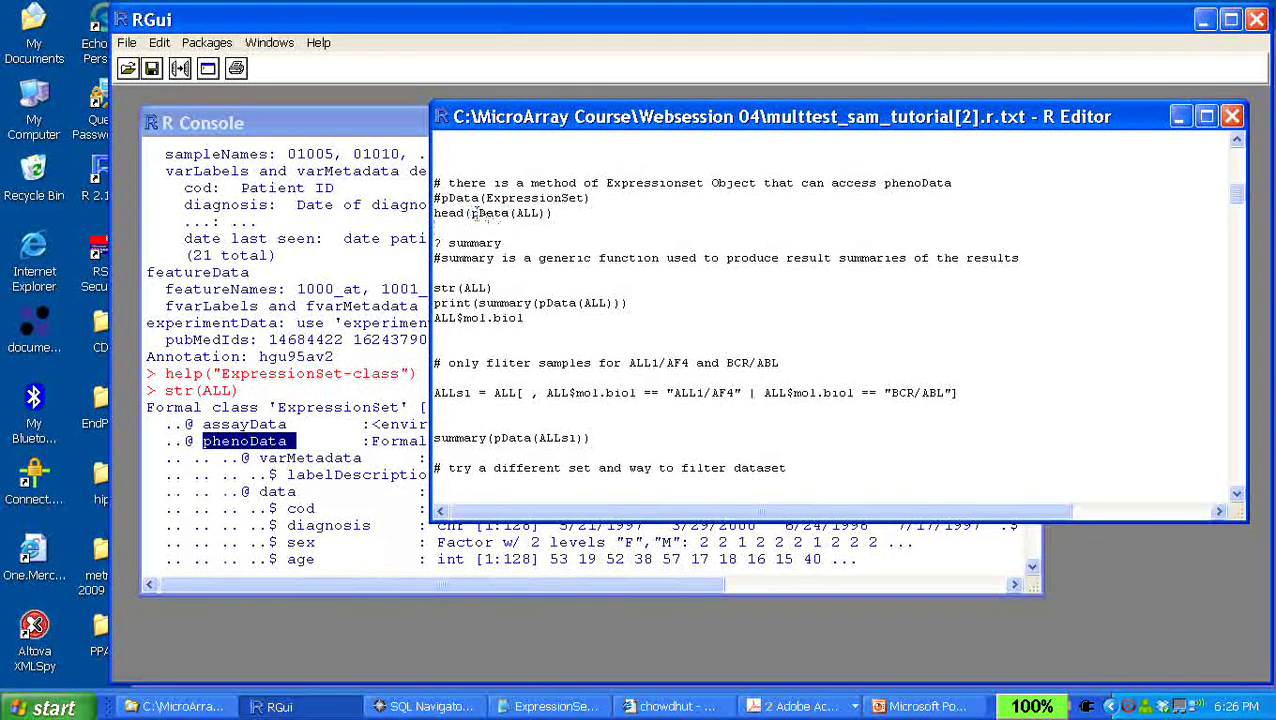
double_click(474, 213)
click(541, 213)
drag(553, 213, 383, 220)
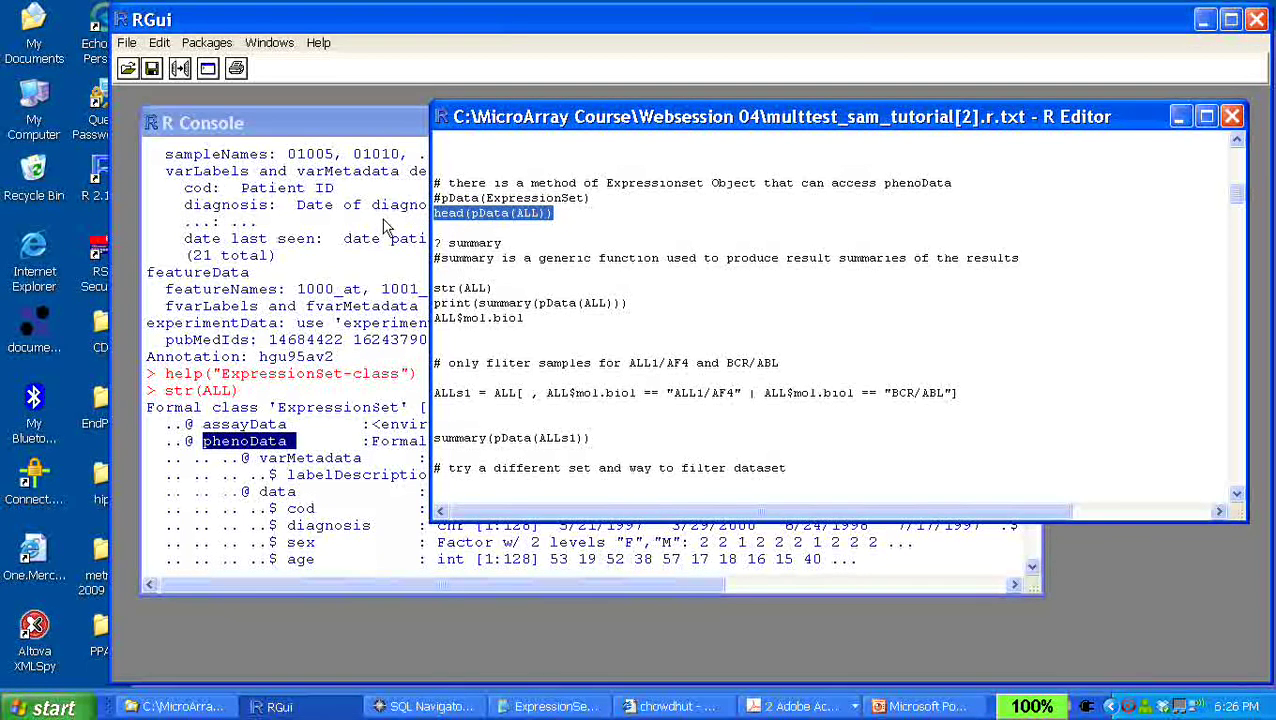
key(ctrl+r)
click(388, 226)
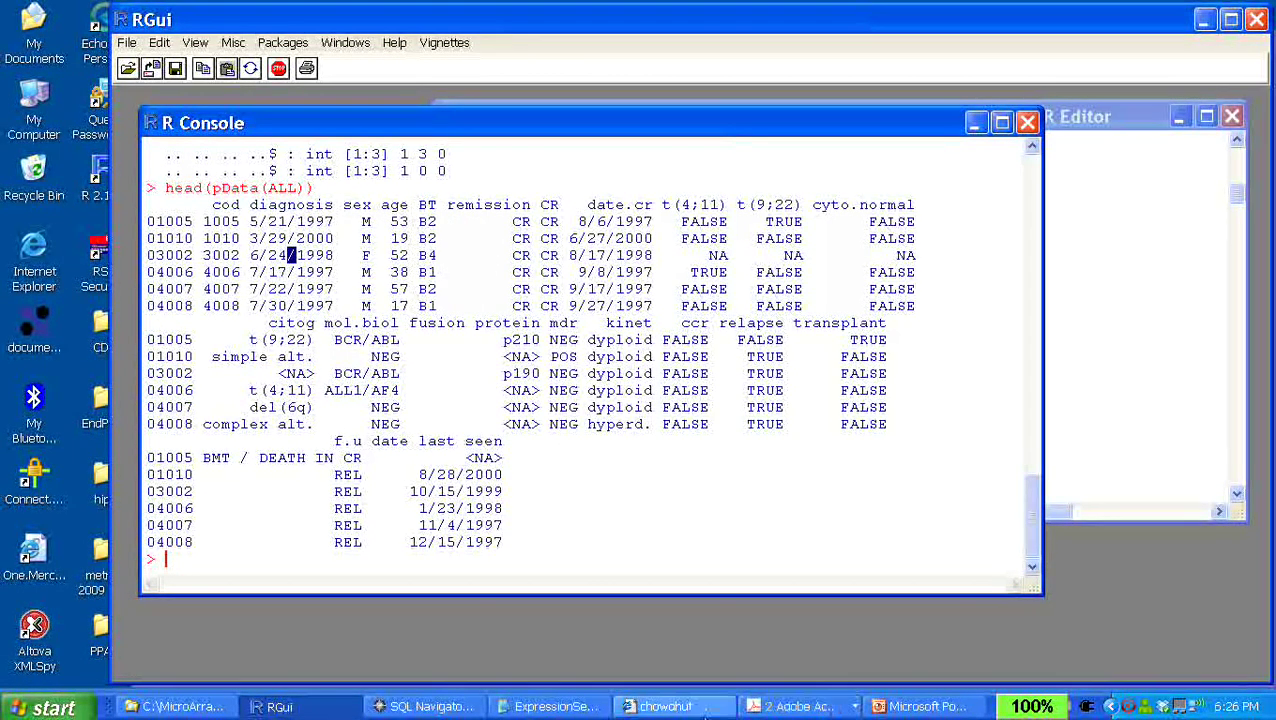
Examine the mol.biol column of the head(pData(ALL)) output against the script line that filters ALL1/AF4 and BCR/ABL samples
click(668, 707)
click(697, 710)
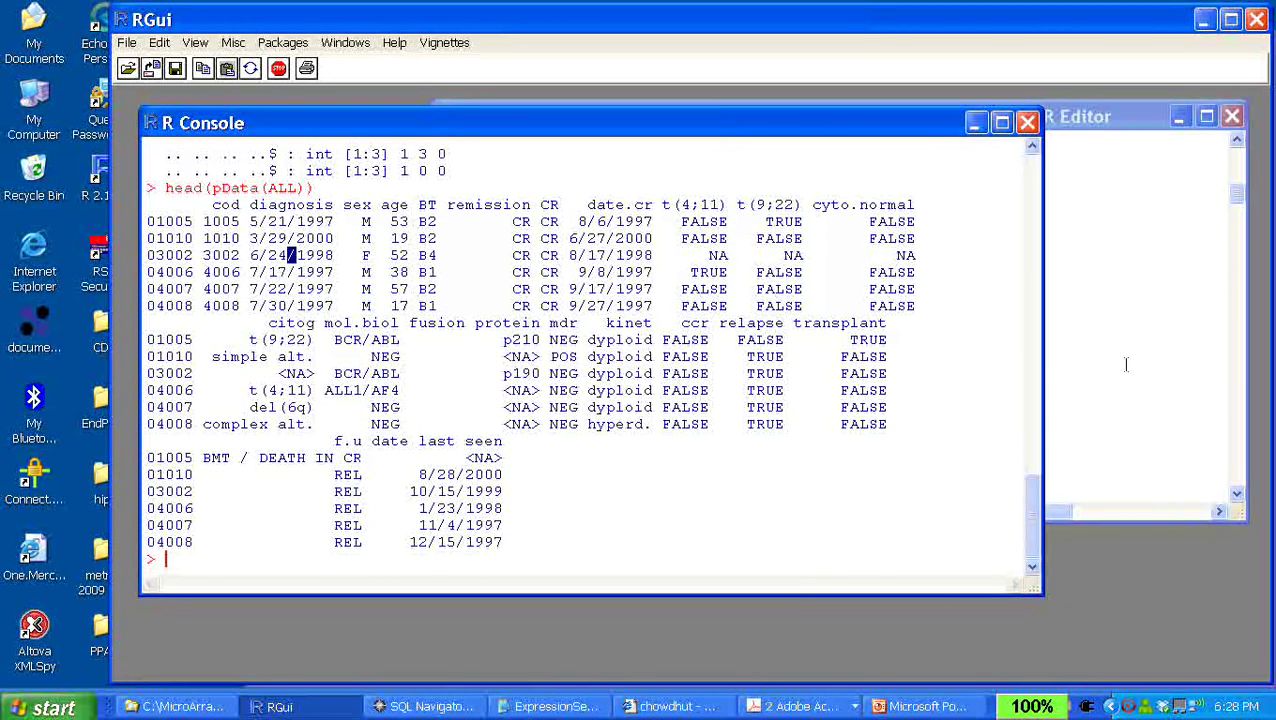
click(1093, 395)
key(Down)
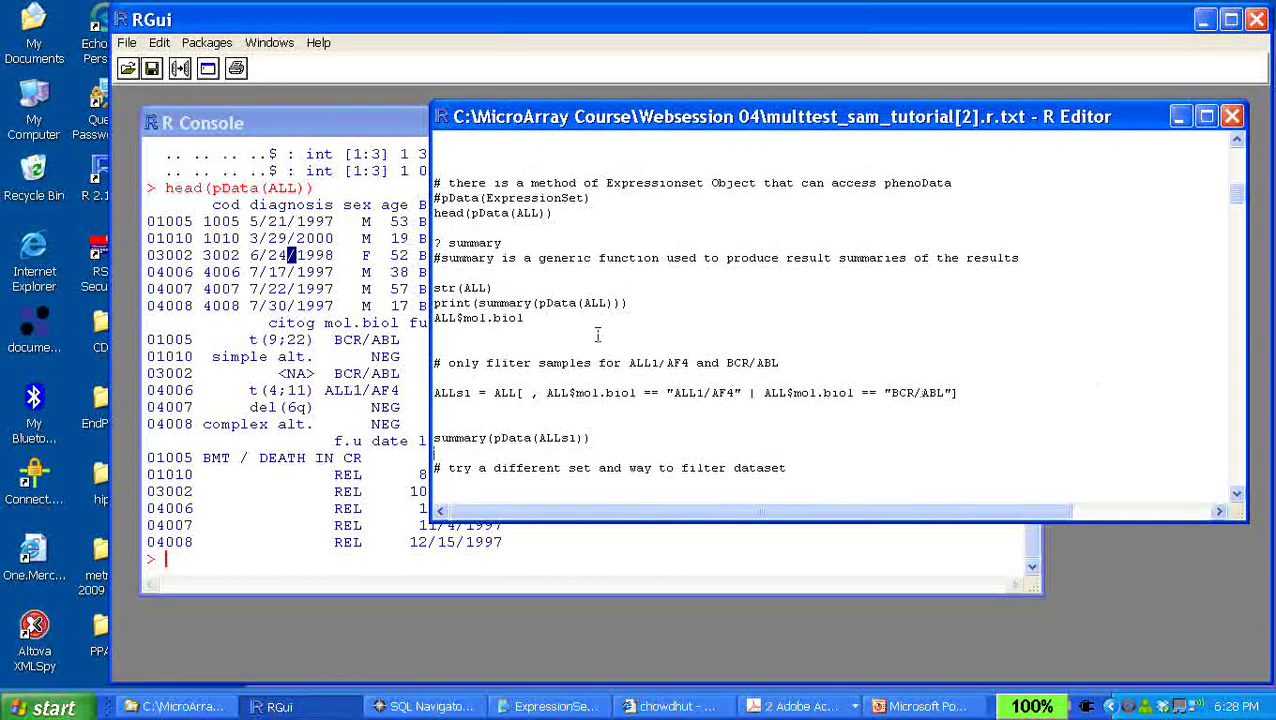
click(145, 218)
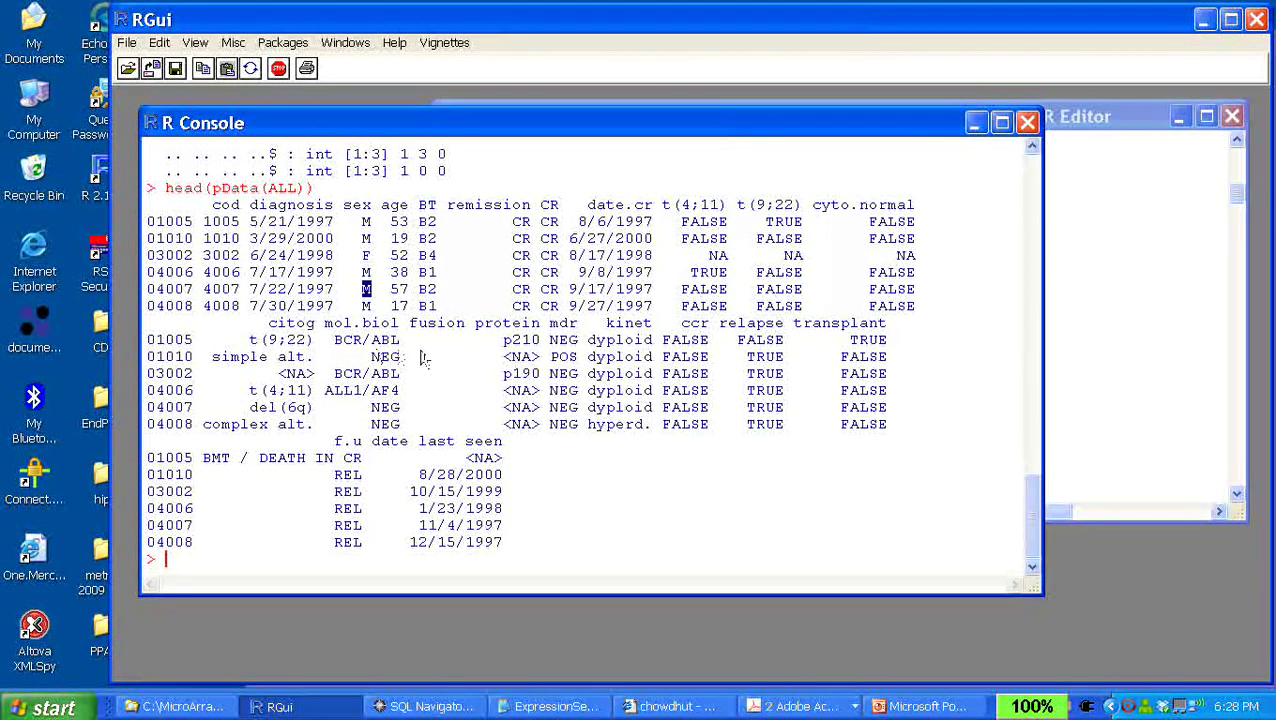
click(1056, 356)
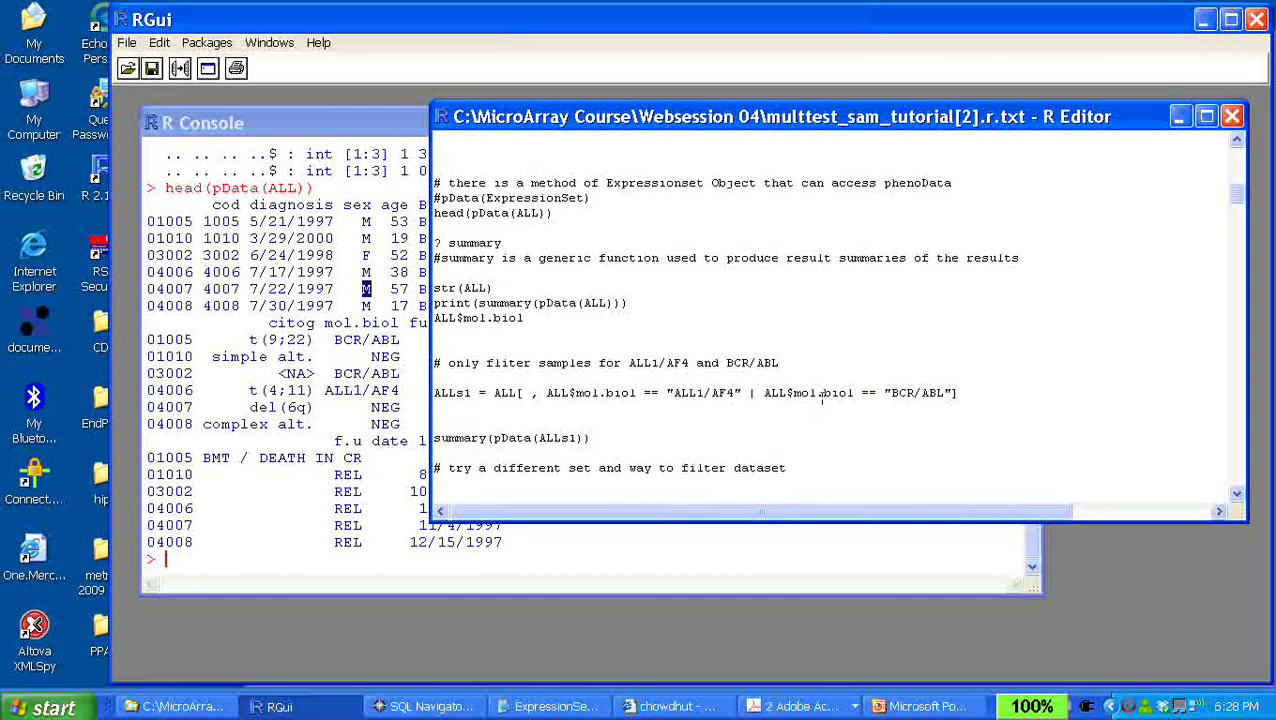
drag(358, 424, 390, 357)
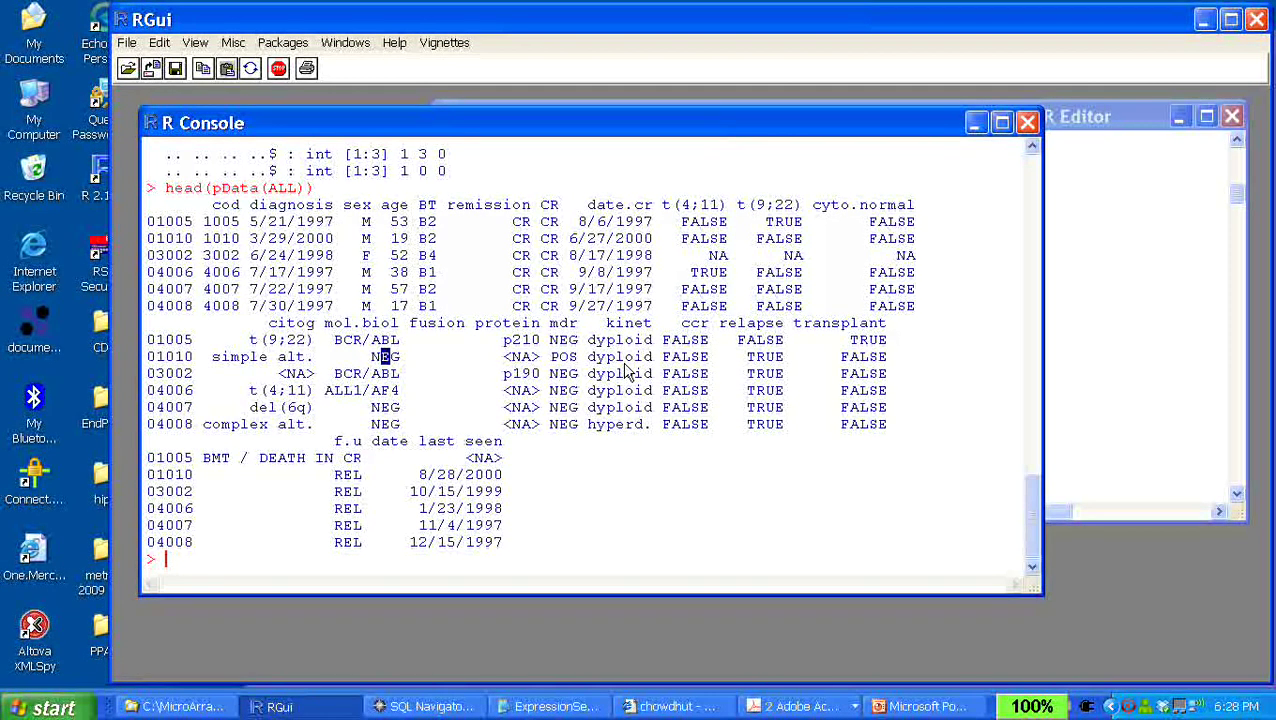
click(422, 373)
drag(326, 323, 409, 341)
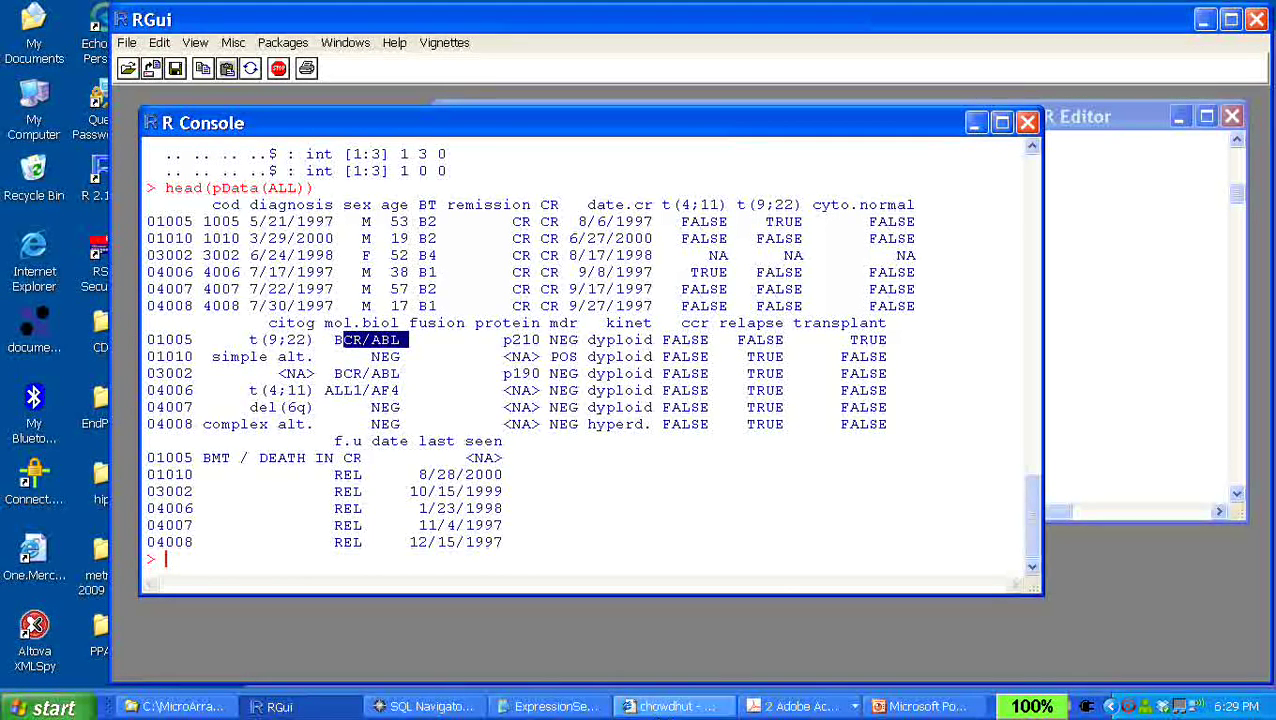
Switch to the Dimdim meeting, check the presenter's participant options, and post "I am going to drop out and log back on" in the chat
click(677, 708)
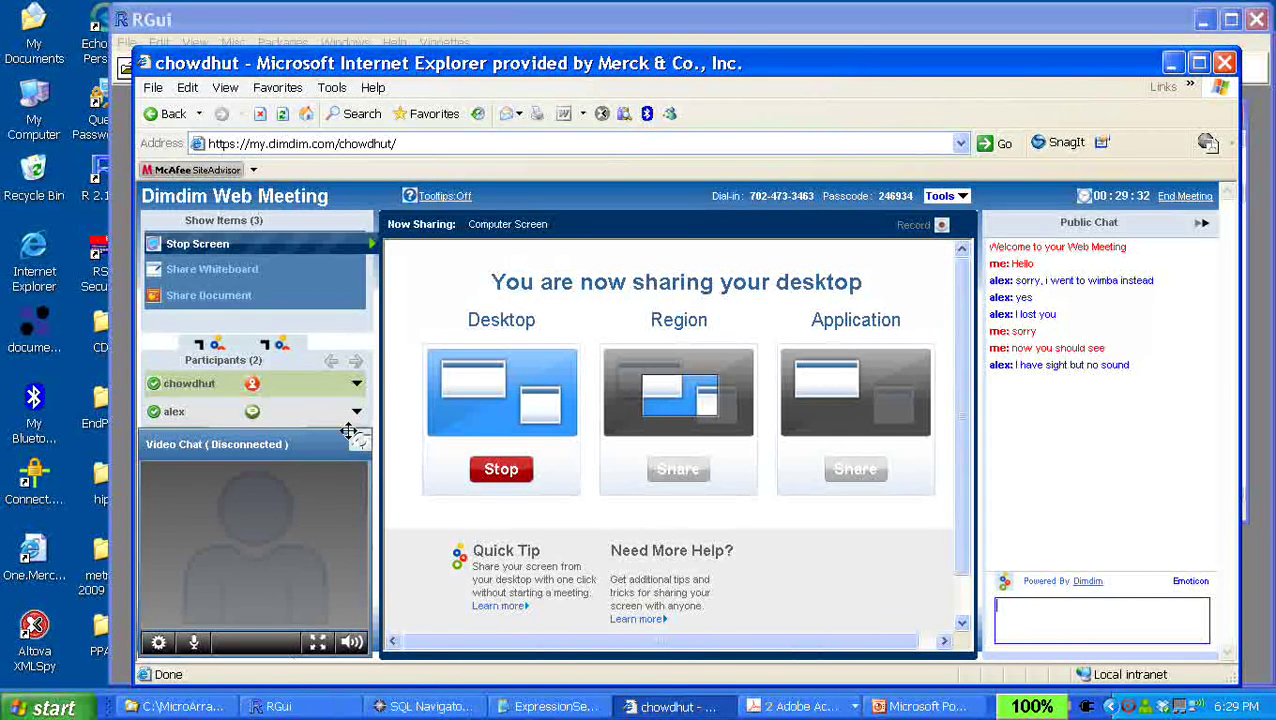
click(357, 387)
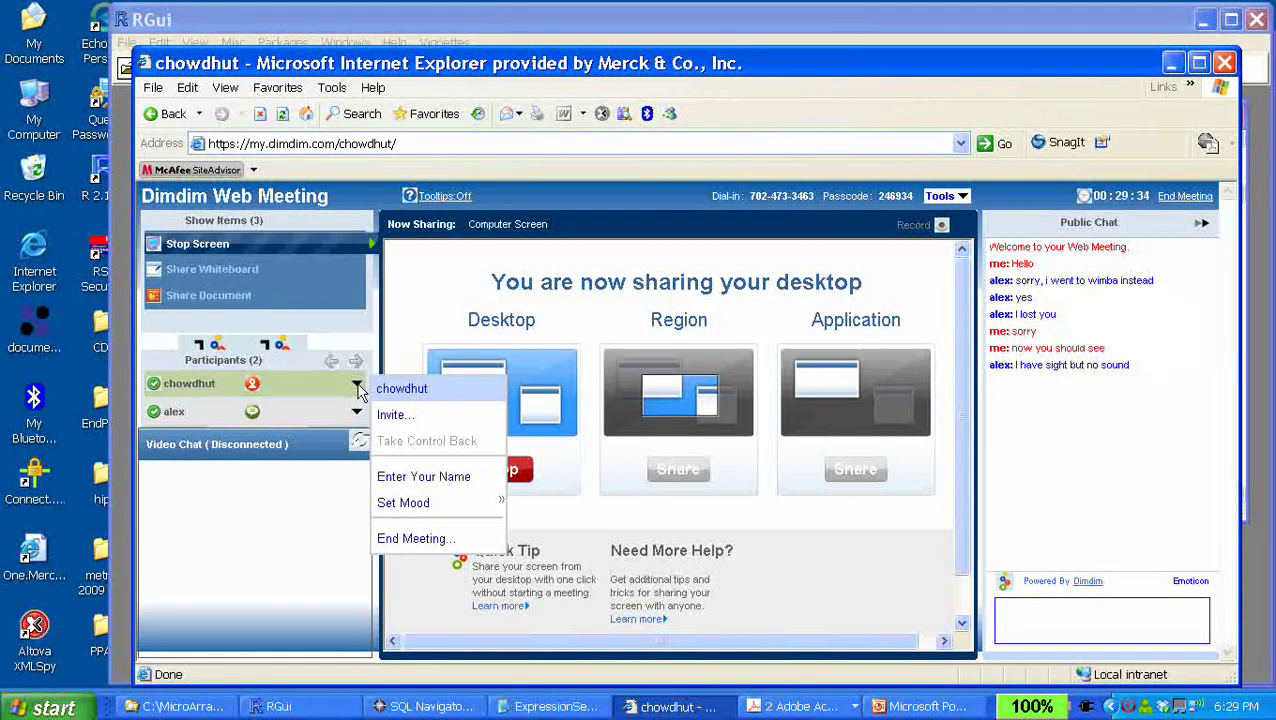
click(278, 591)
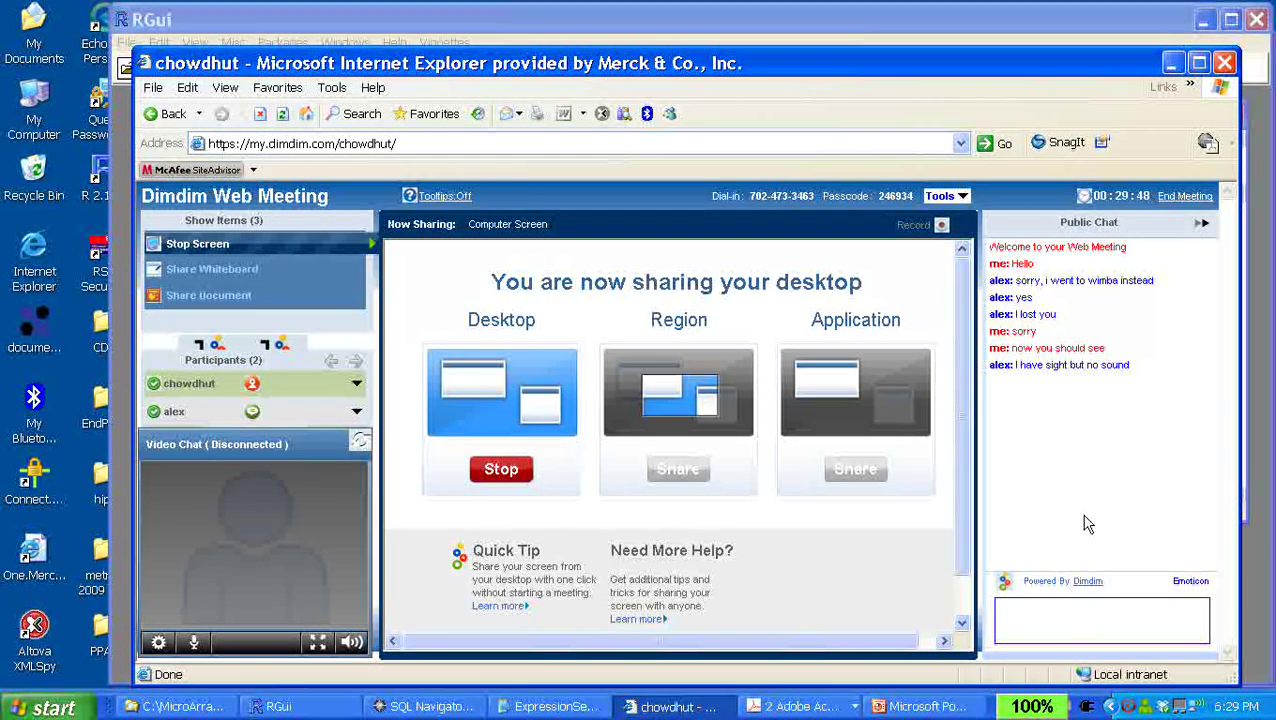
click(1000, 624)
text(I am going to)
text(p p )
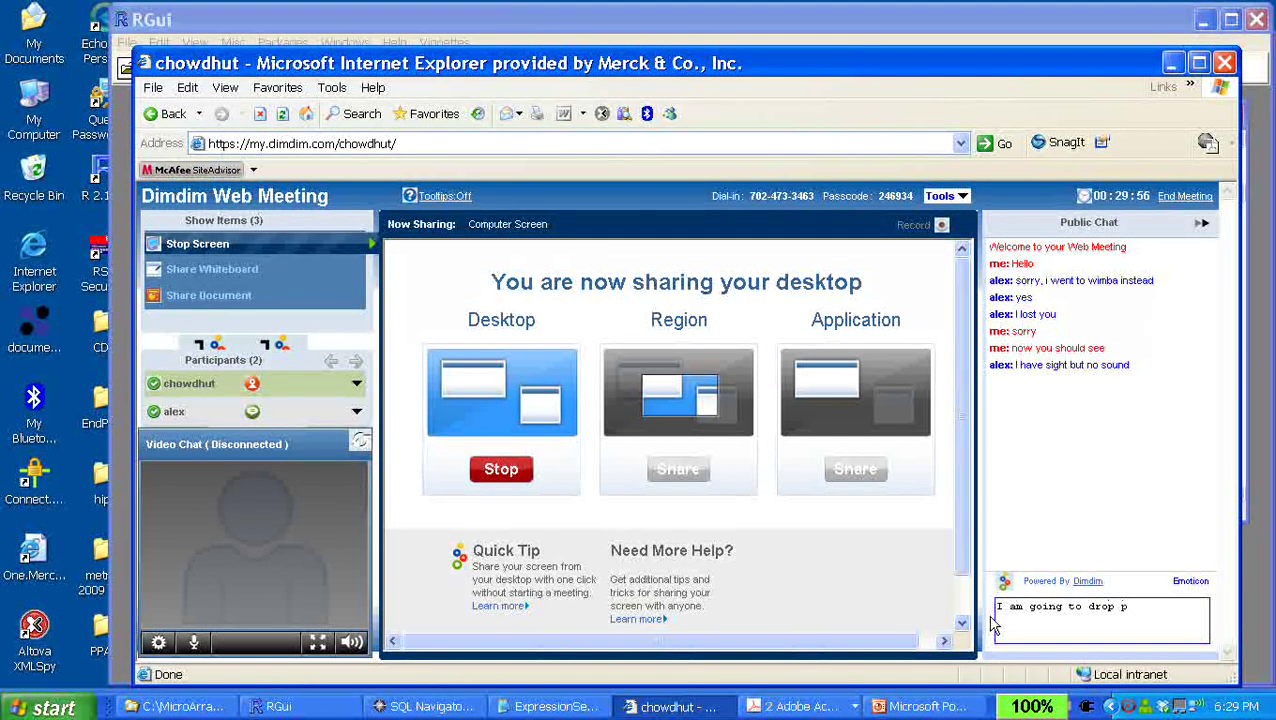
text(out )
text(and log back :)
text(mn)
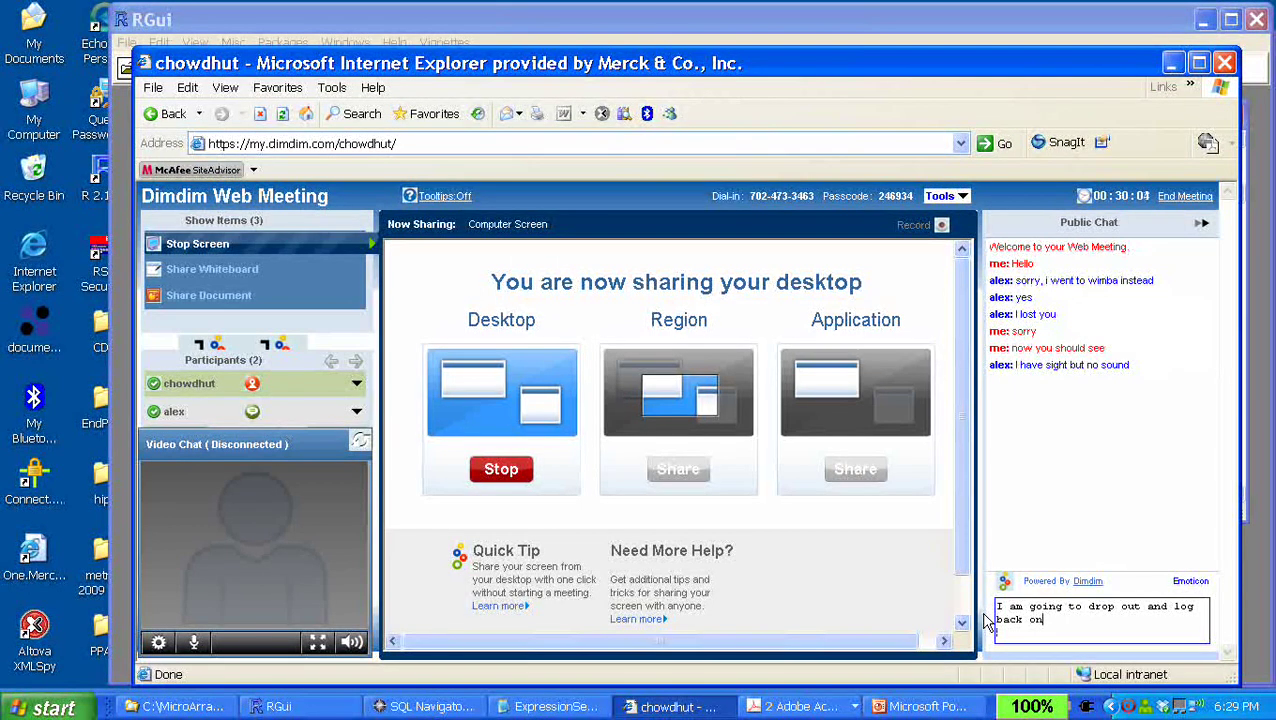
key(Return)
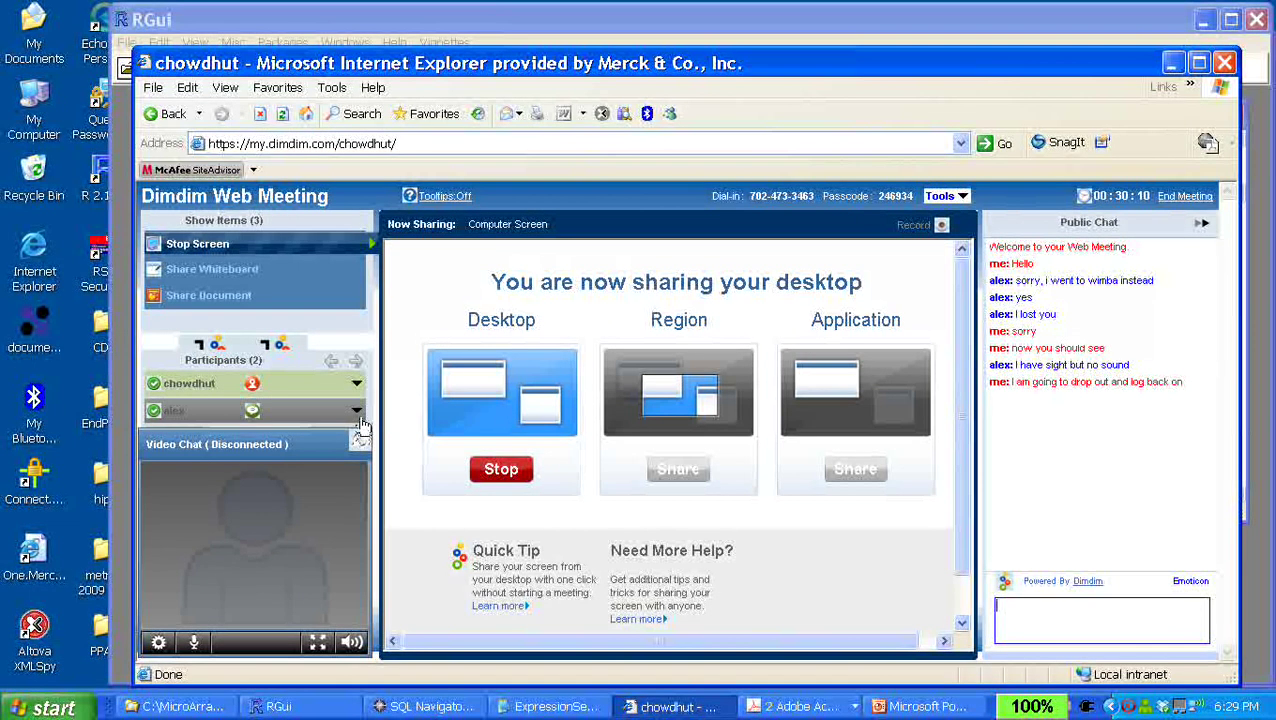
Check the presenter's participant options and leave the Dimdim meeting page without ending the meeting
click(255, 387)
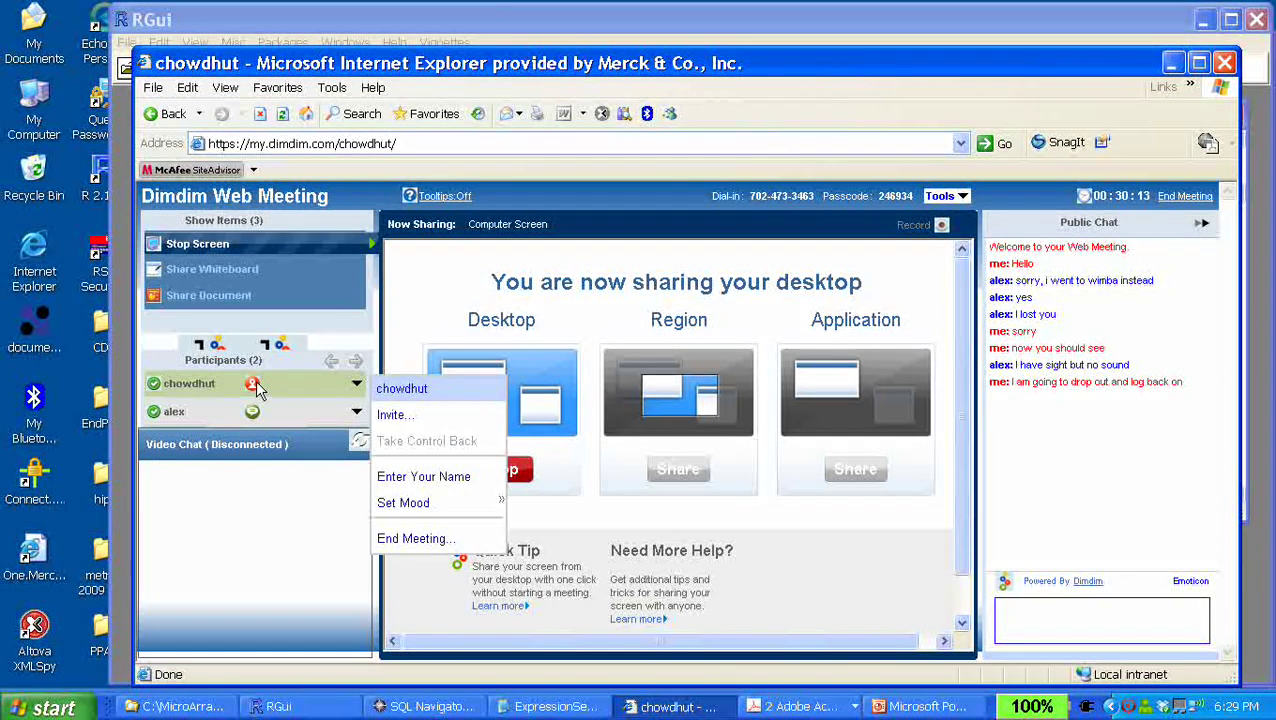
click(257, 388)
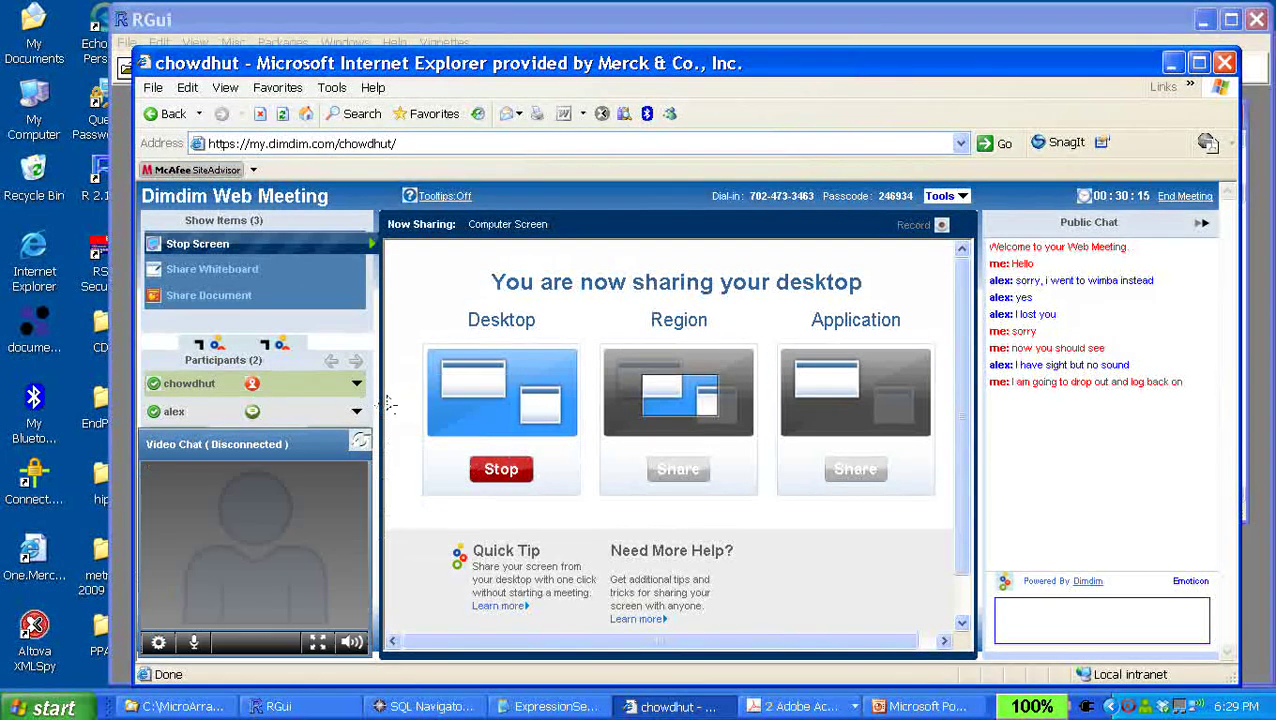
click(359, 388)
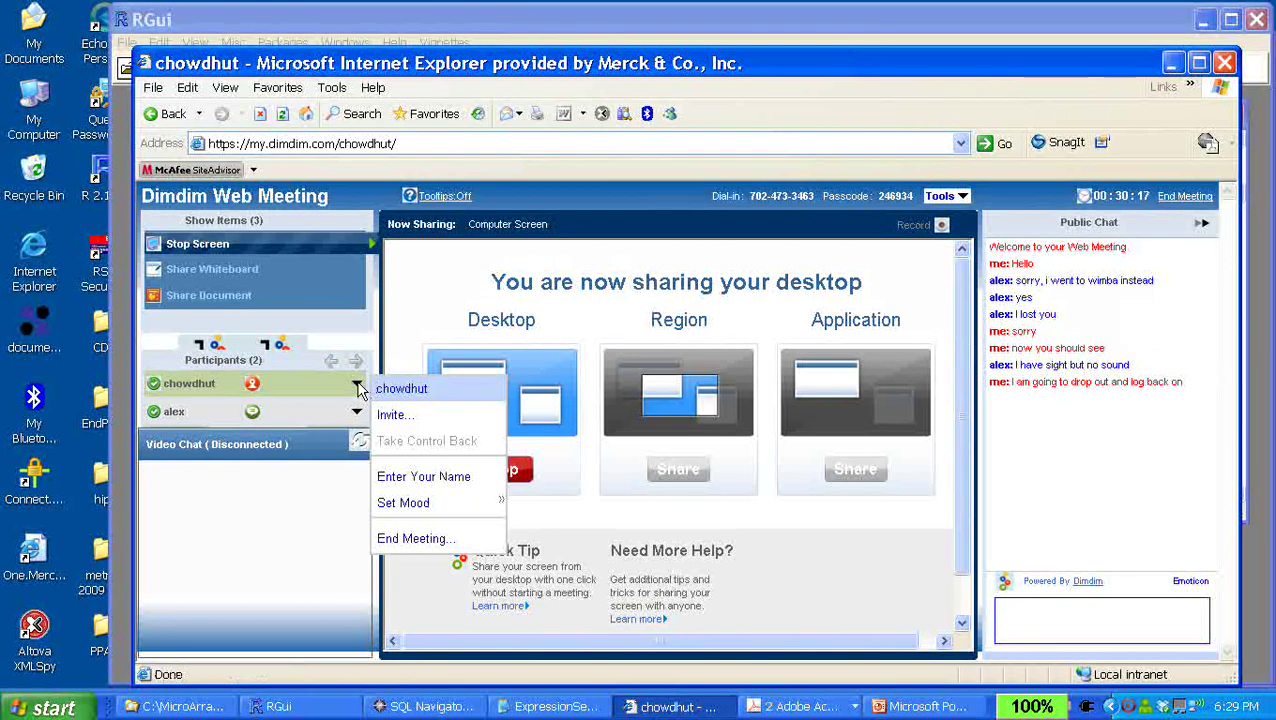
click(359, 388)
click(359, 388)
click(1226, 63)
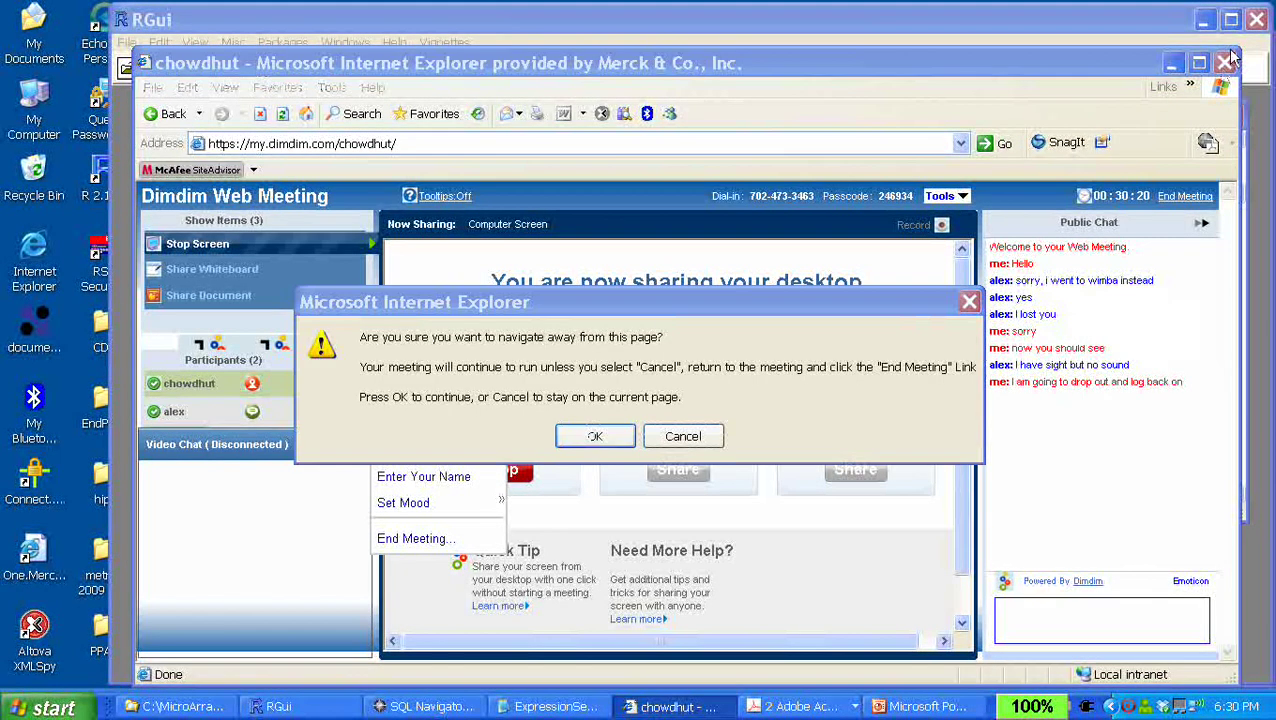
click(593, 436)
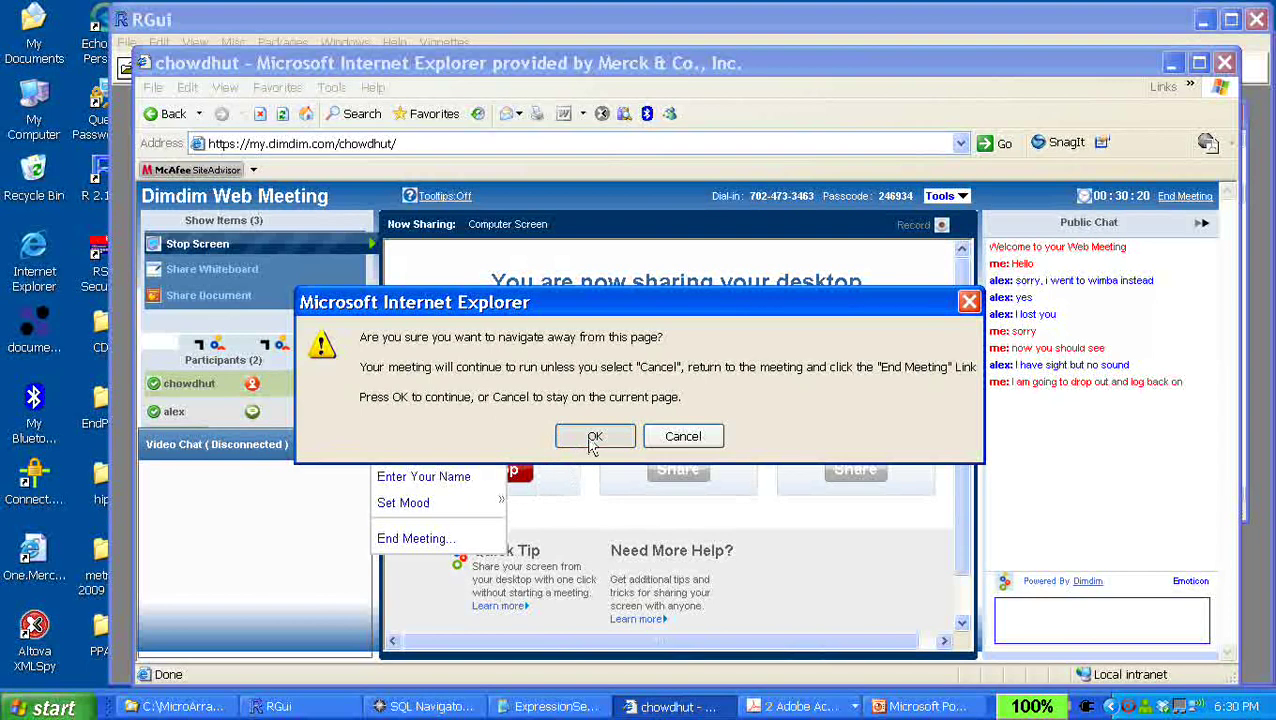
click(40, 262)
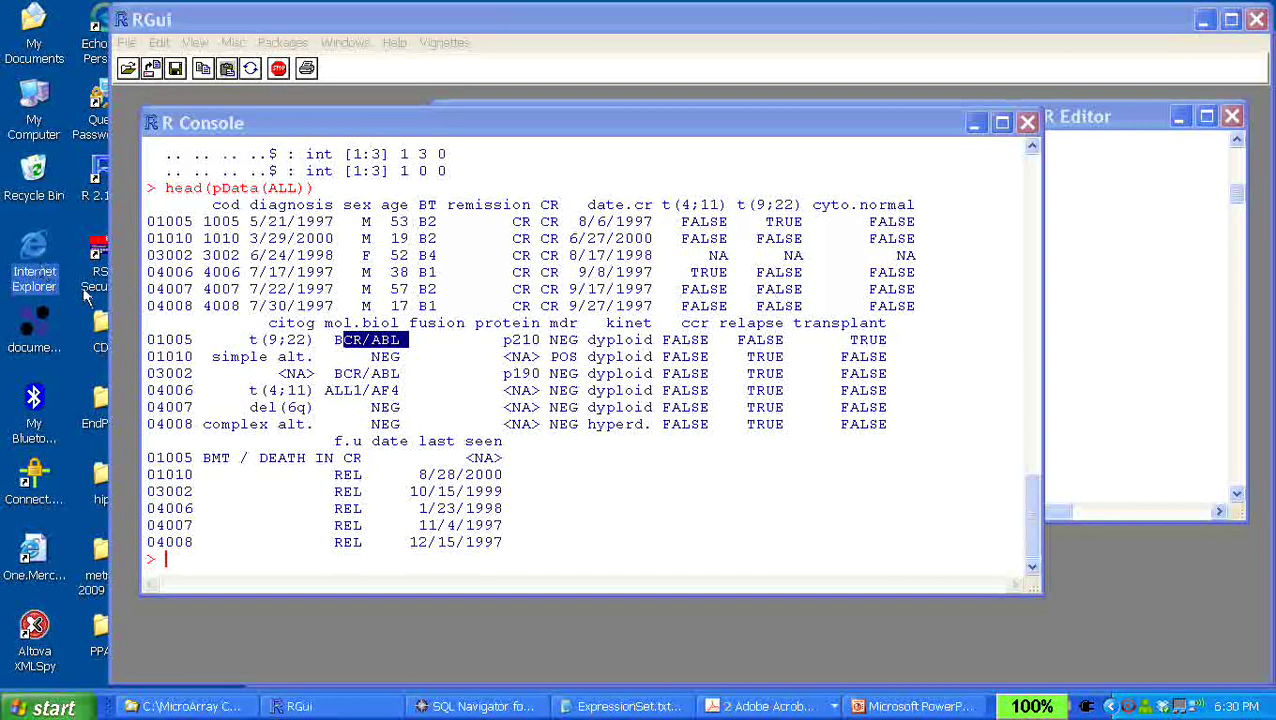
right_click(58, 257)
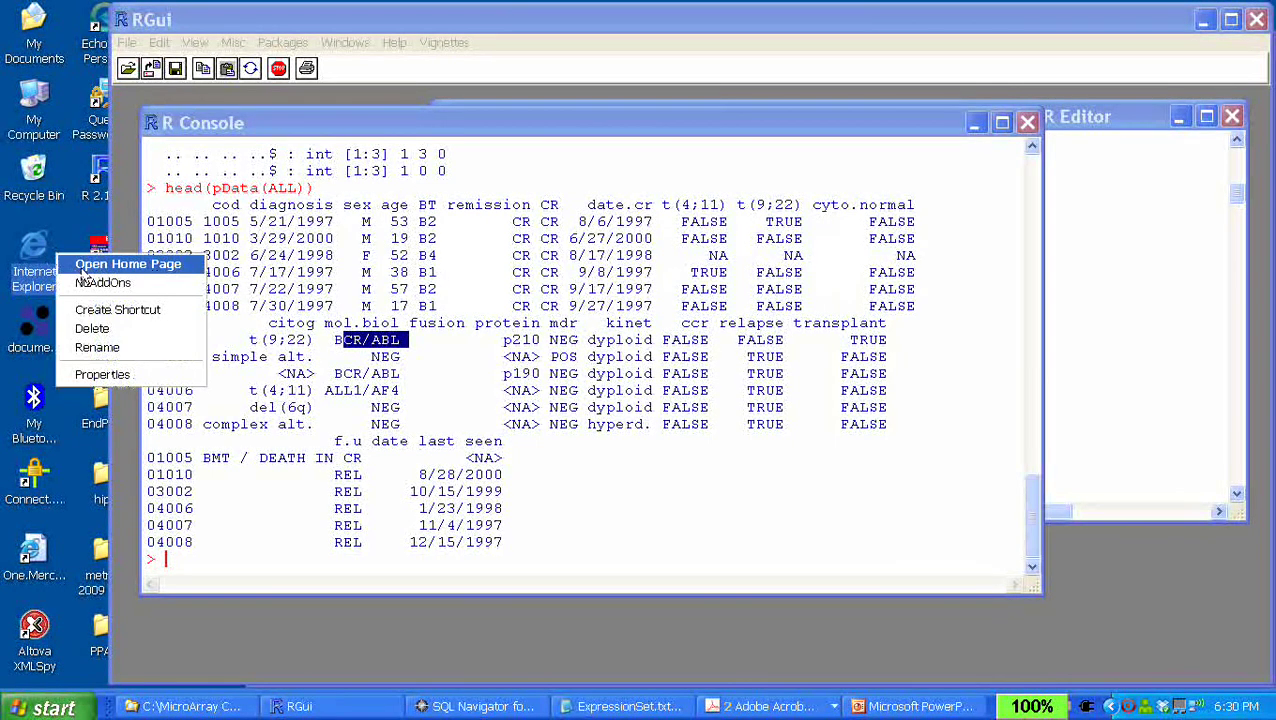
click(78, 266)
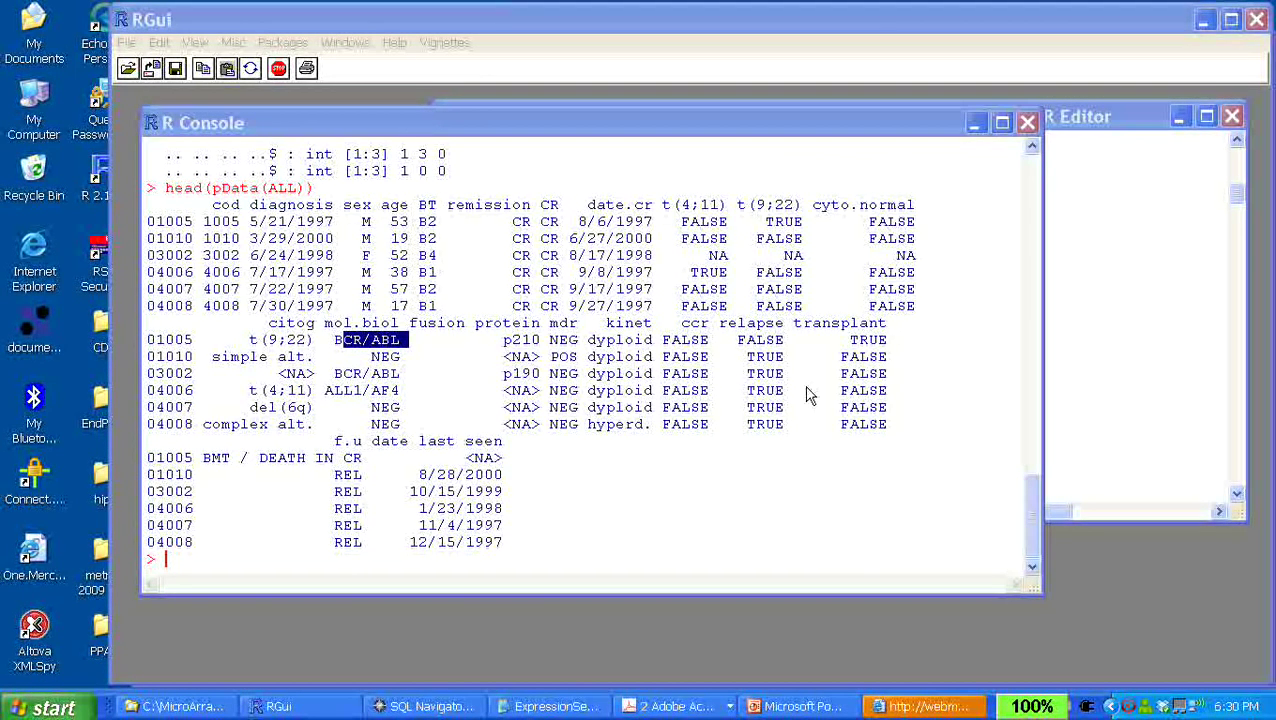
right_click(922, 708)
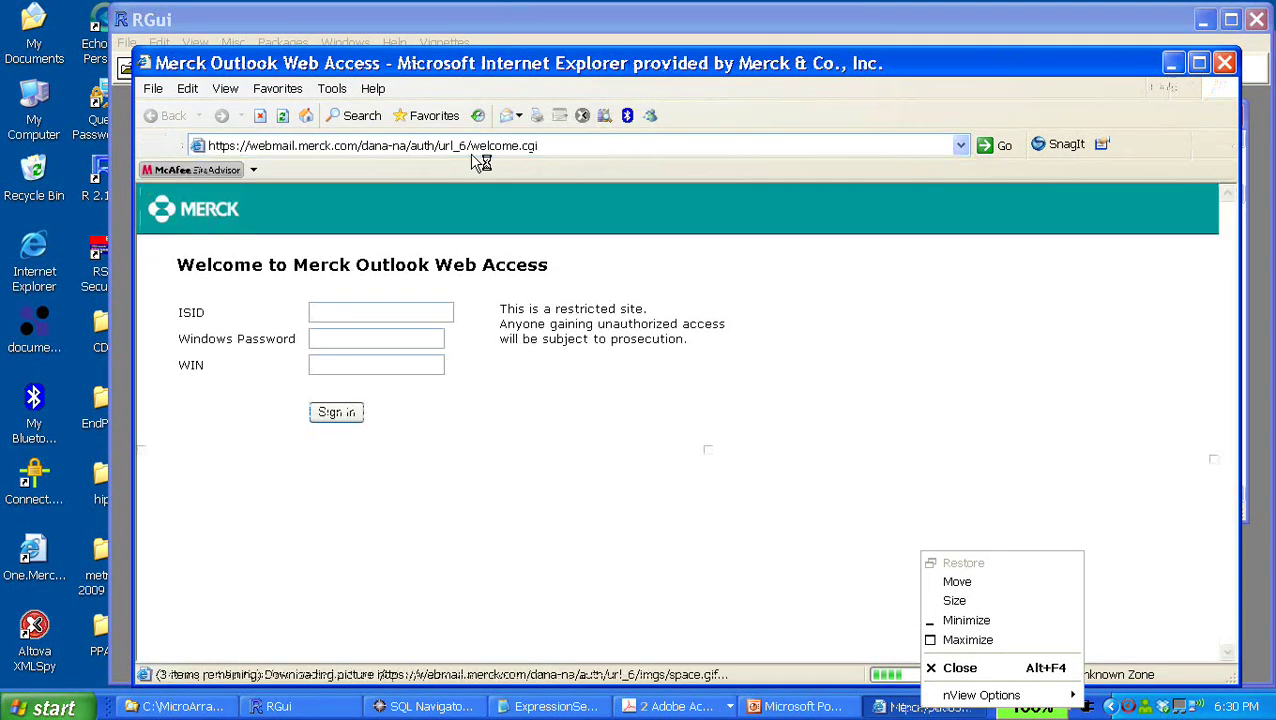
click(538, 144)
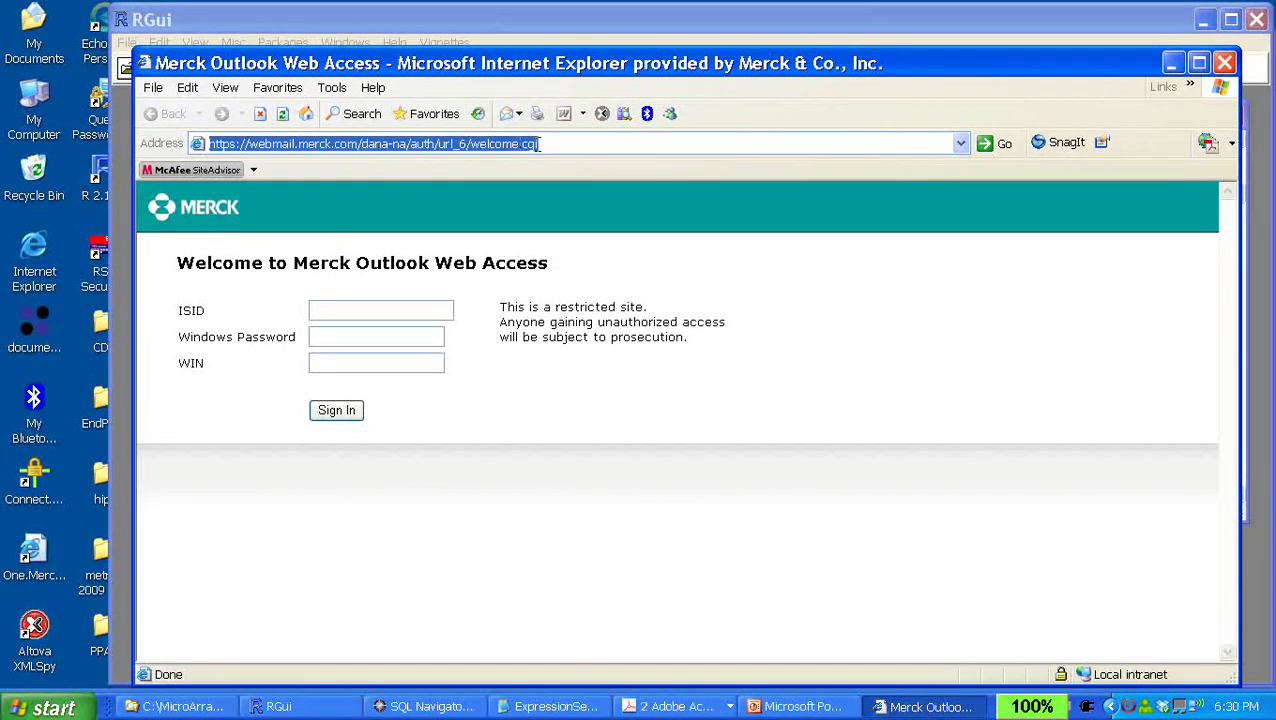
text(www.)
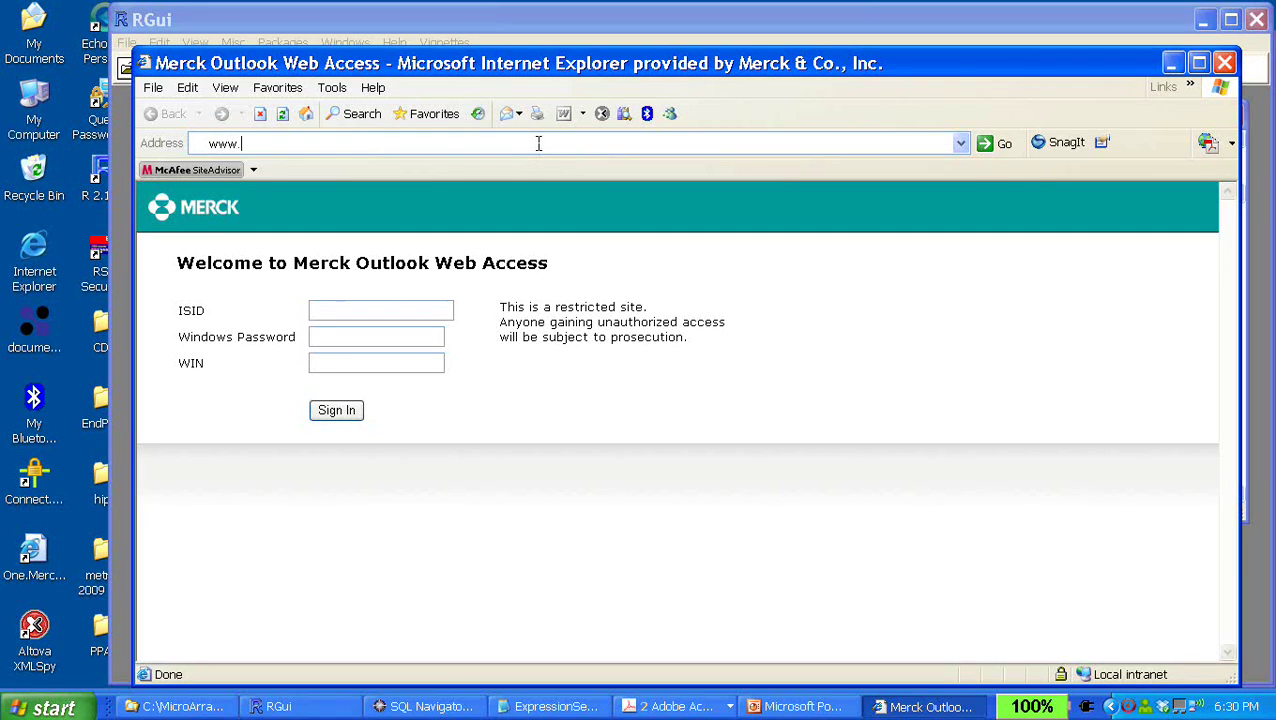
text(dimdim.com)
key(Return)
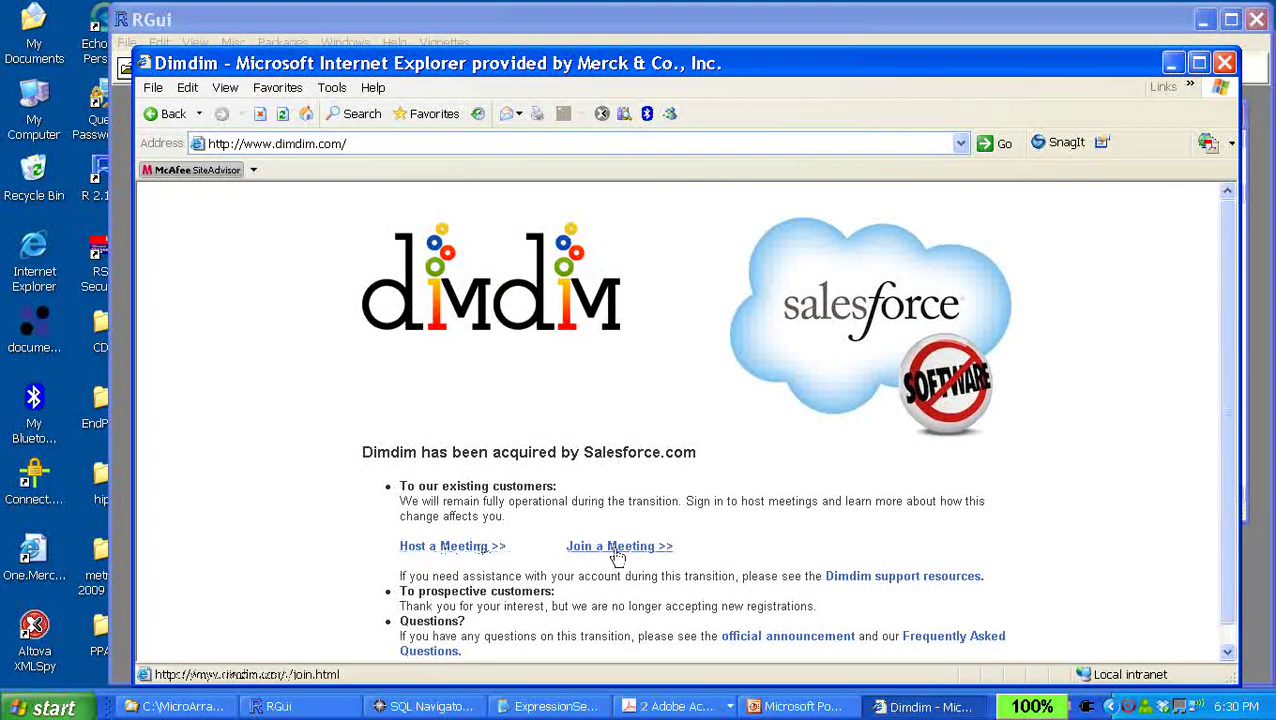
Re-enter the meeting as host with computer screen sharing selected, displaying the nonsecure items and allowing camera and microphone access
click(432, 549)
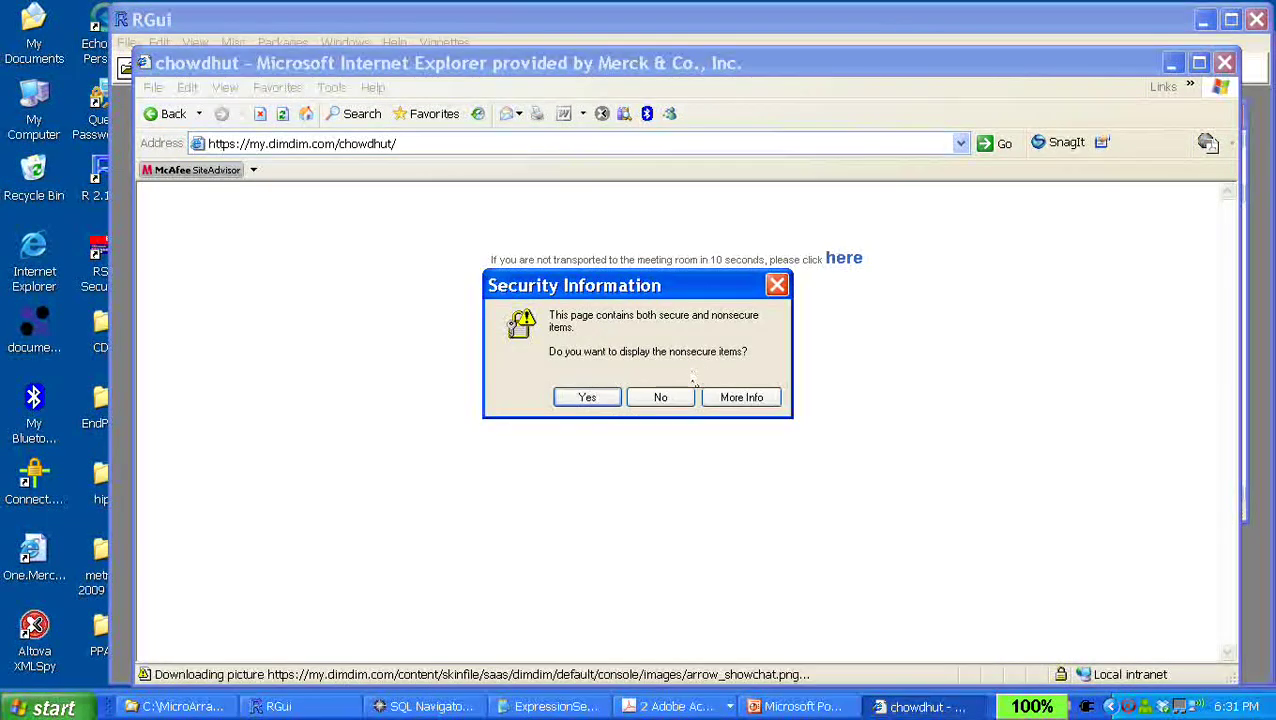
click(586, 394)
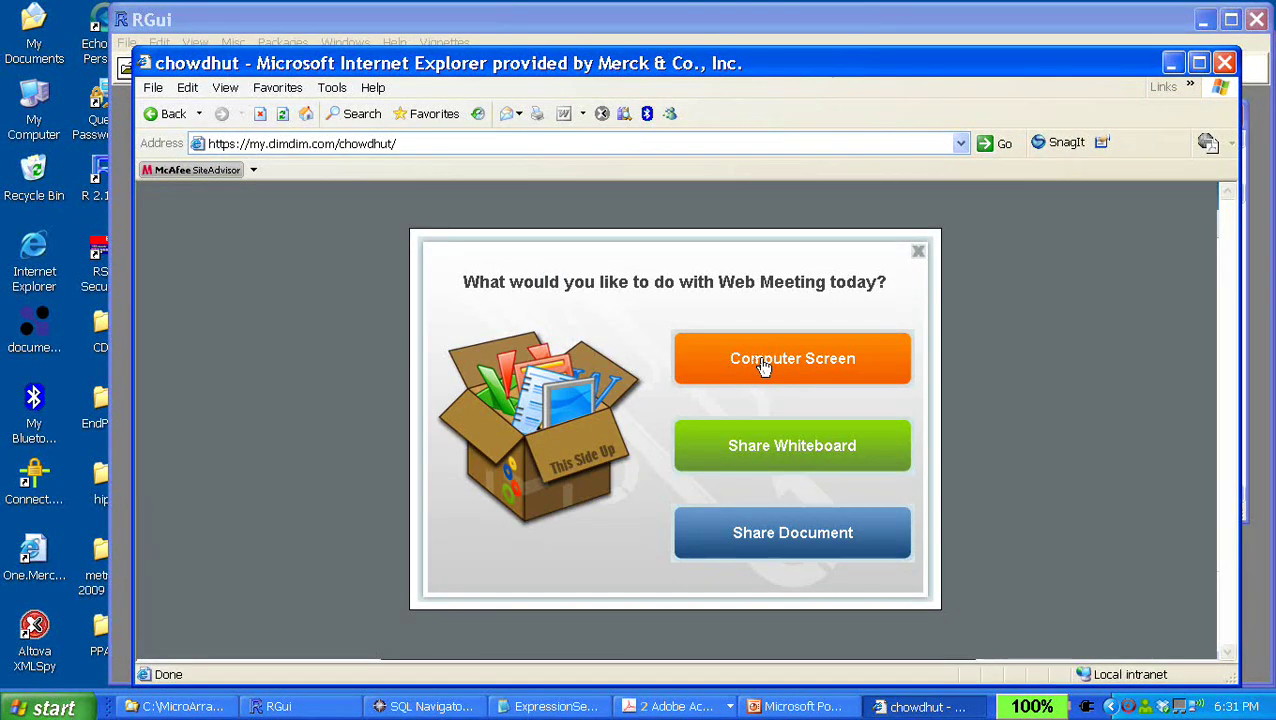
click(756, 358)
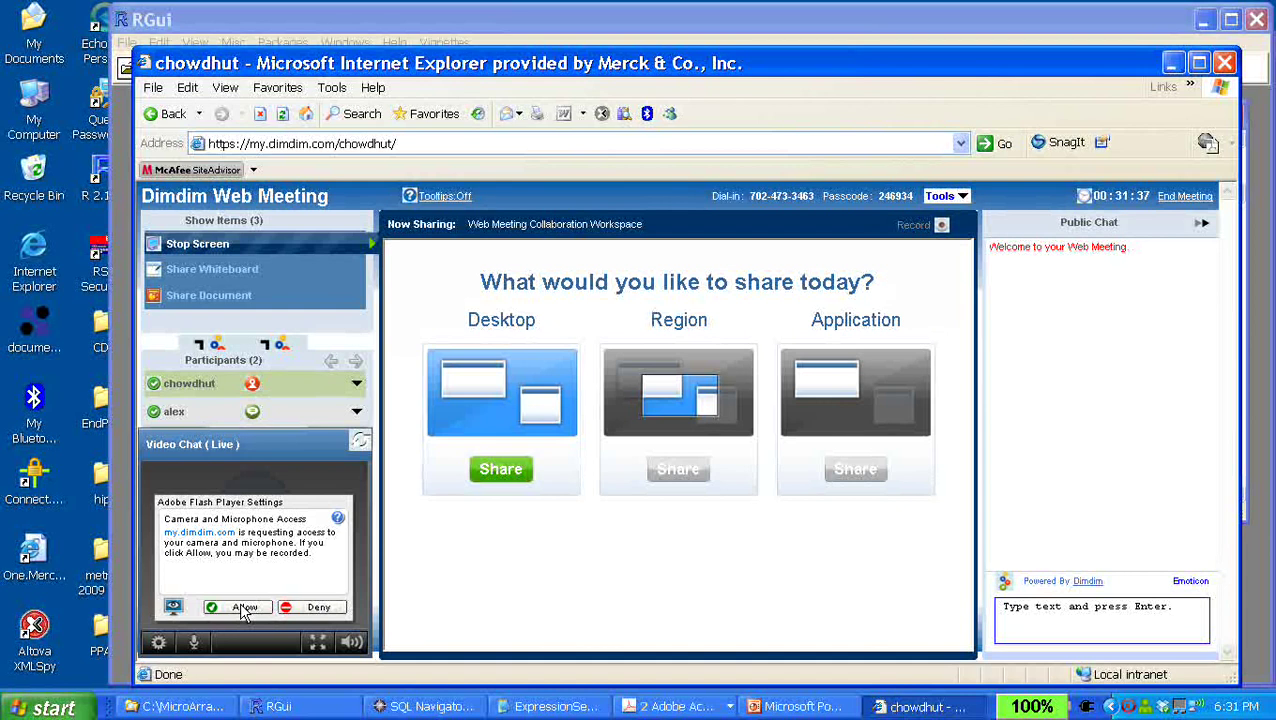
click(244, 607)
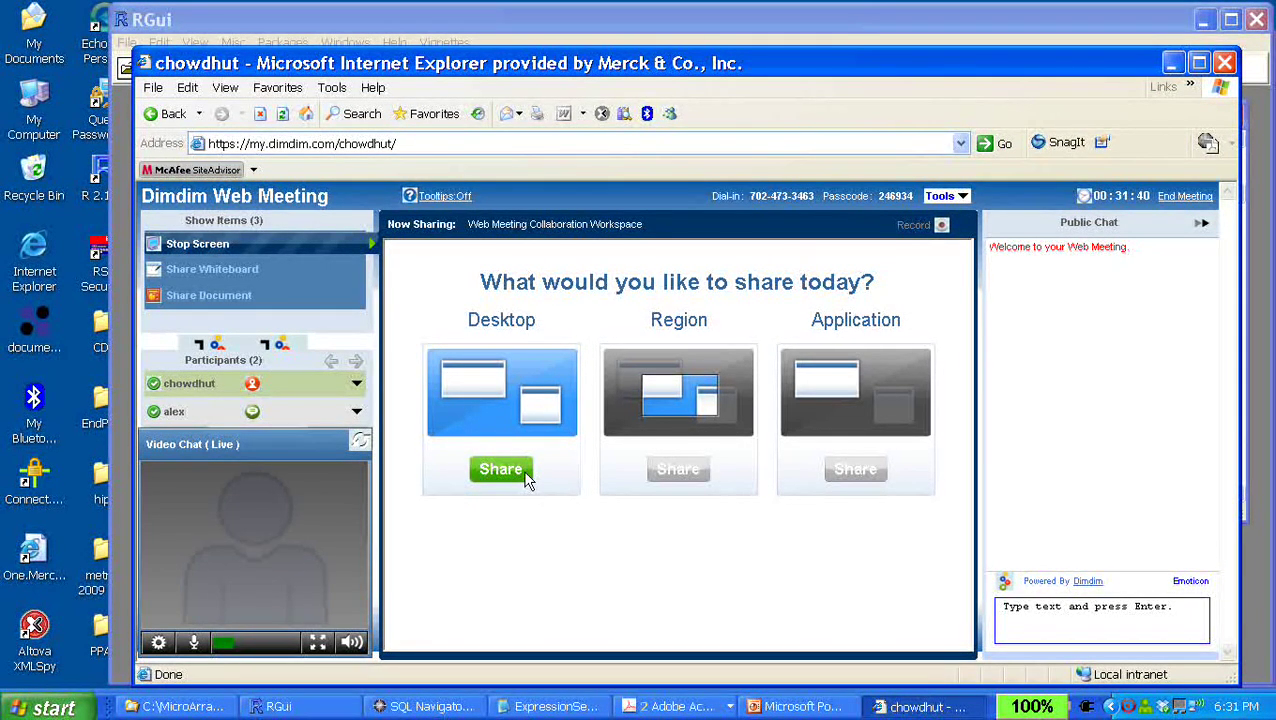
Start sharing the whole desktop in the meeting and clear the meeting window away from RGui
click(498, 474)
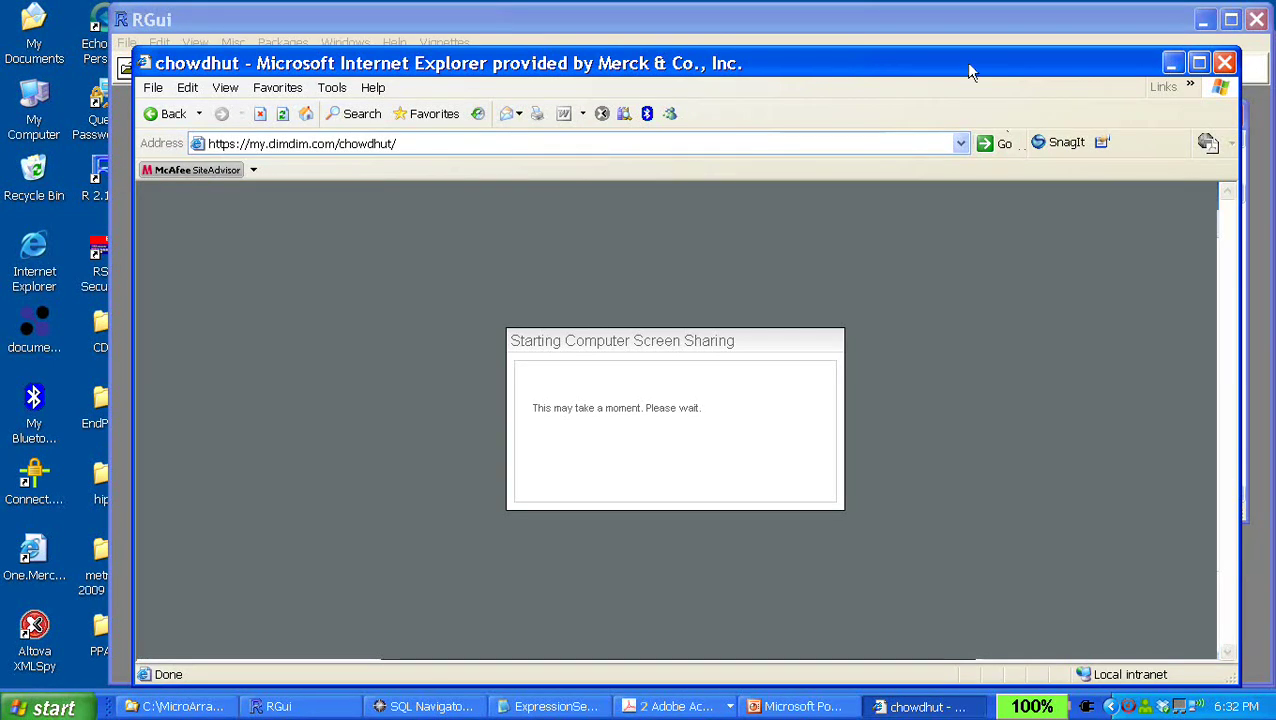
drag(972, 61, 1058, 130)
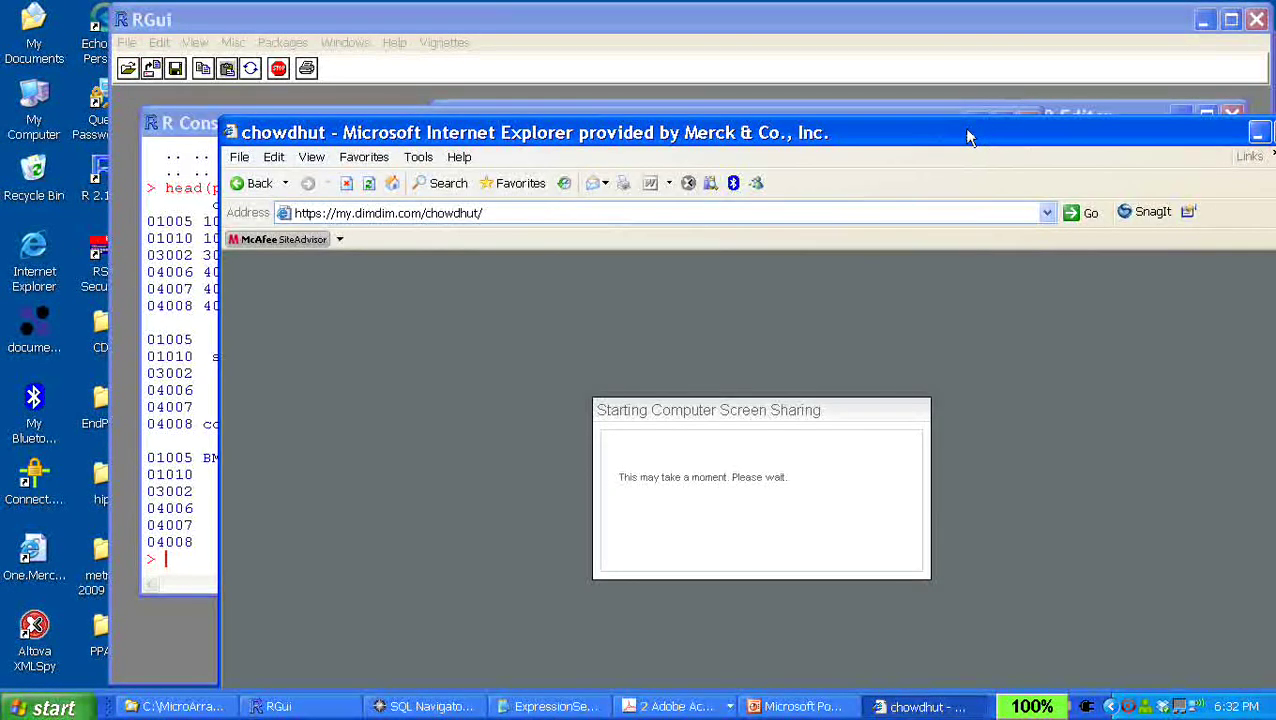
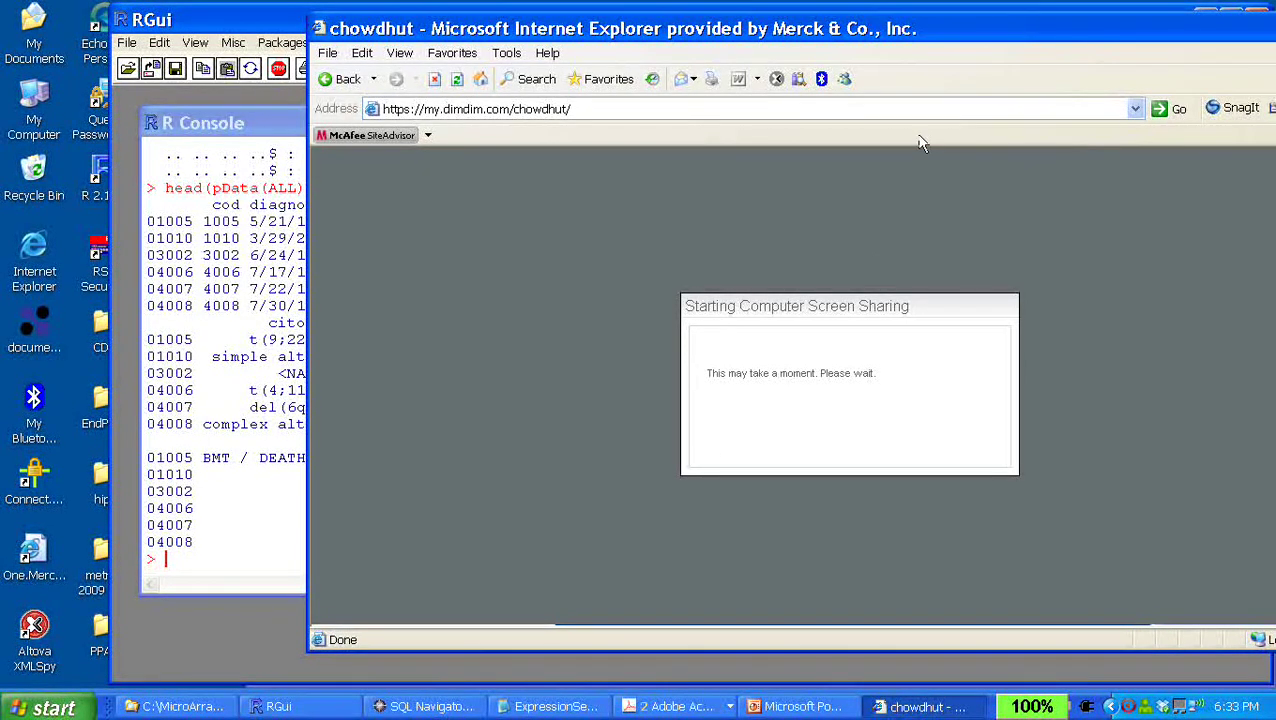
double_click(905, 28)
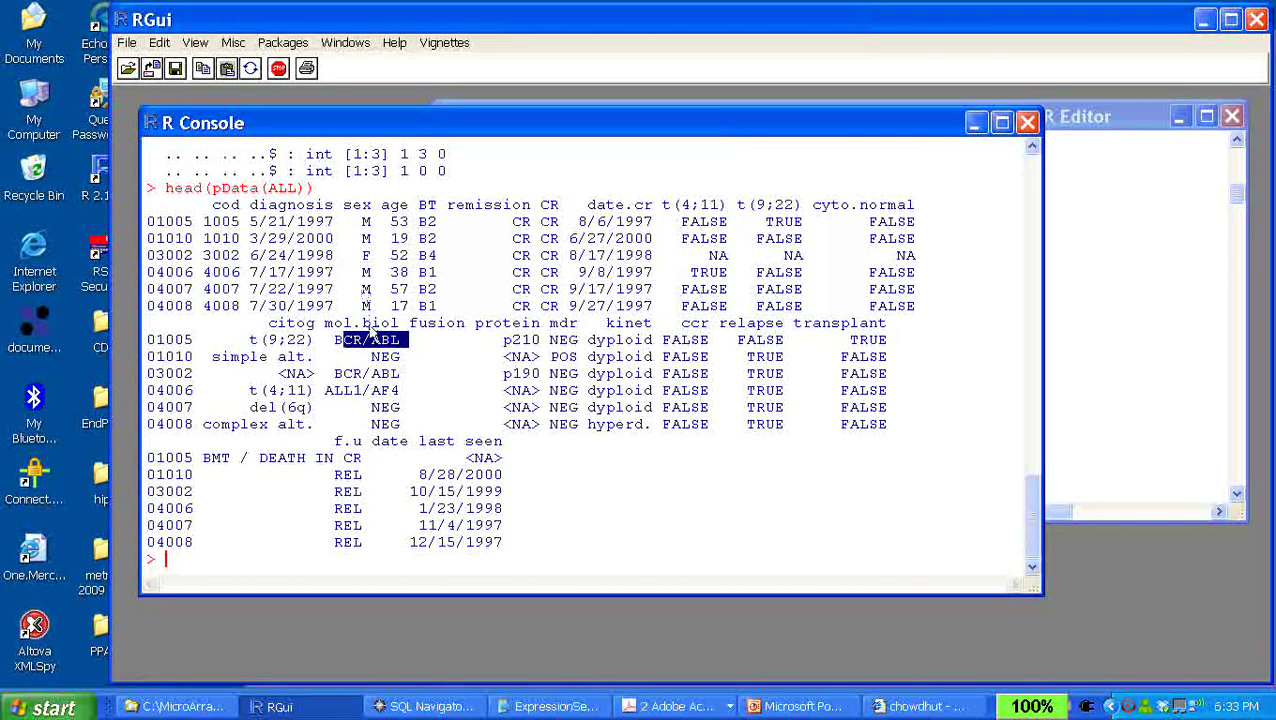
Run the ALL$mol.biol line from the script and bring the R Console with its output to the front
click(1055, 400)
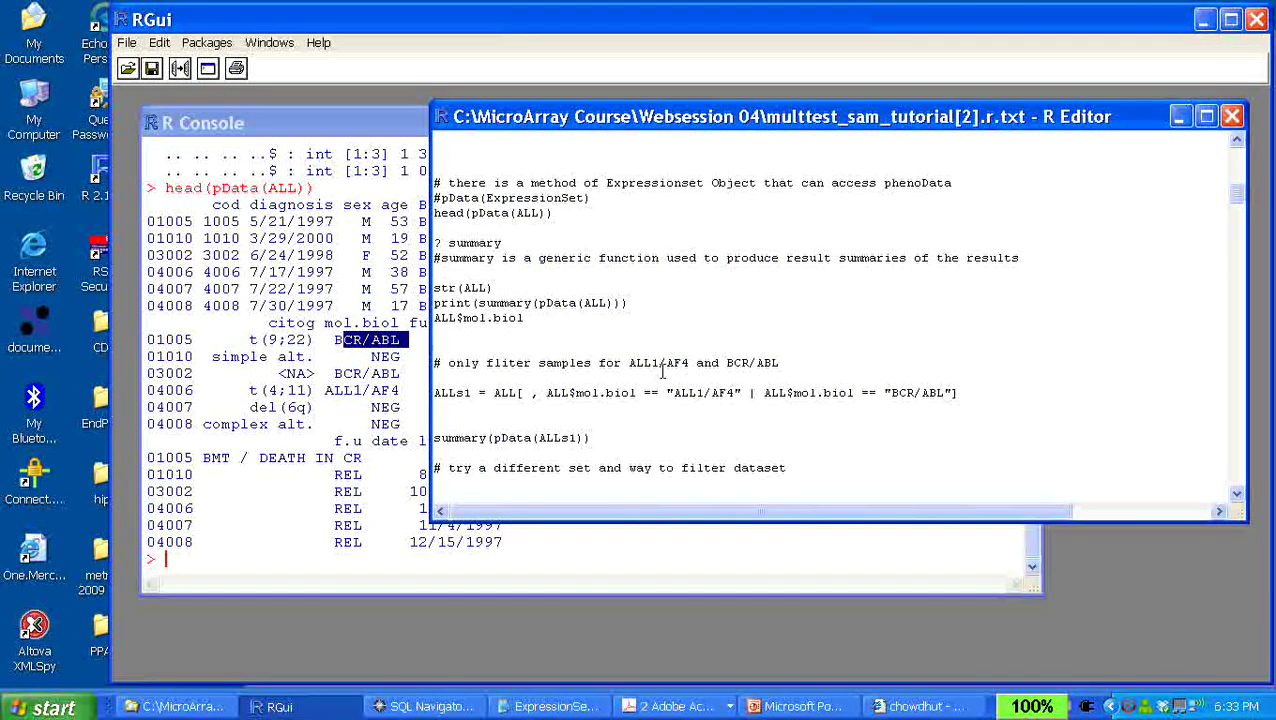
drag(532, 318, 415, 322)
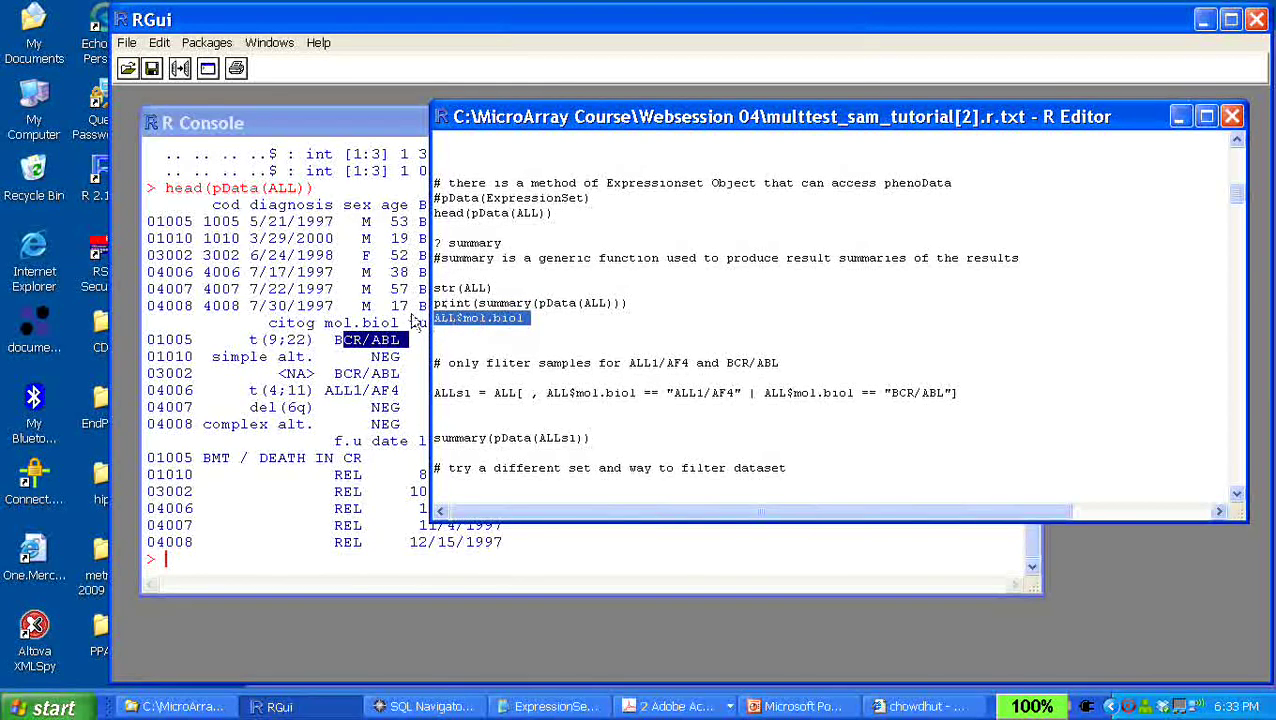
key(ctrl+r)
click(329, 307)
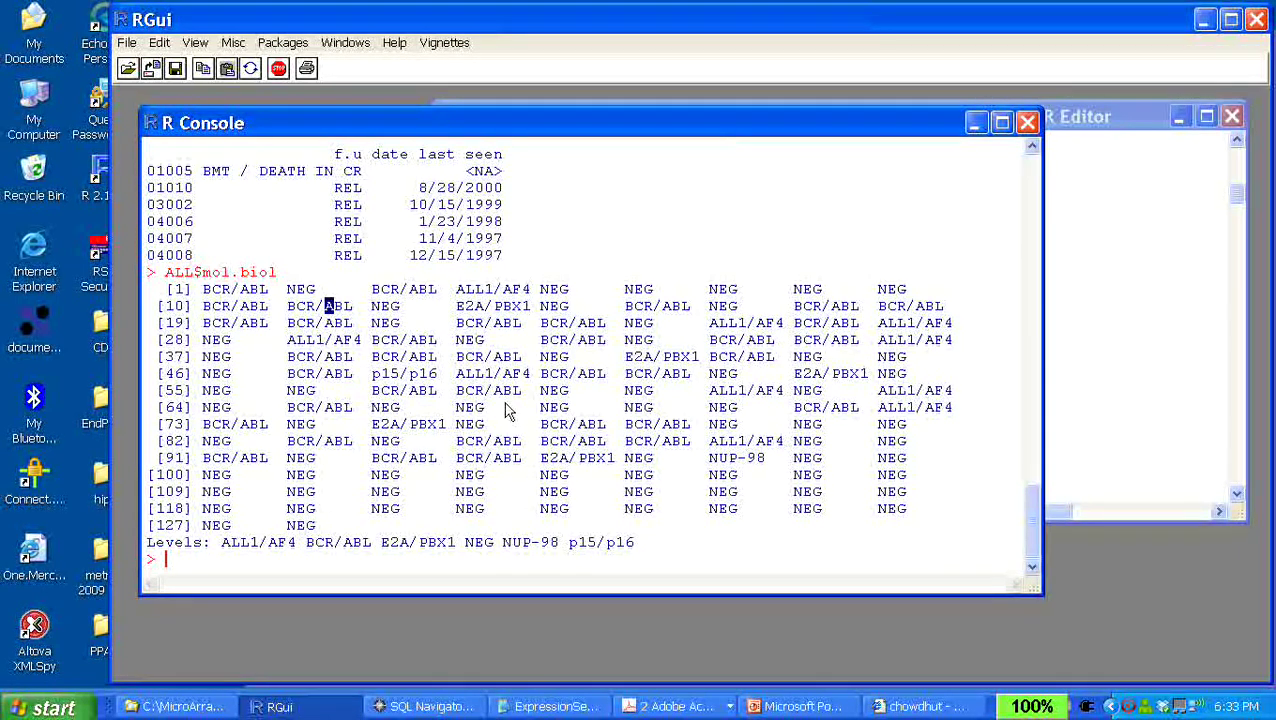
Correct the misspelled word in the script comment so it reads "only filter samples for ALL1/AF4 and BCR/ABL"
click(1060, 365)
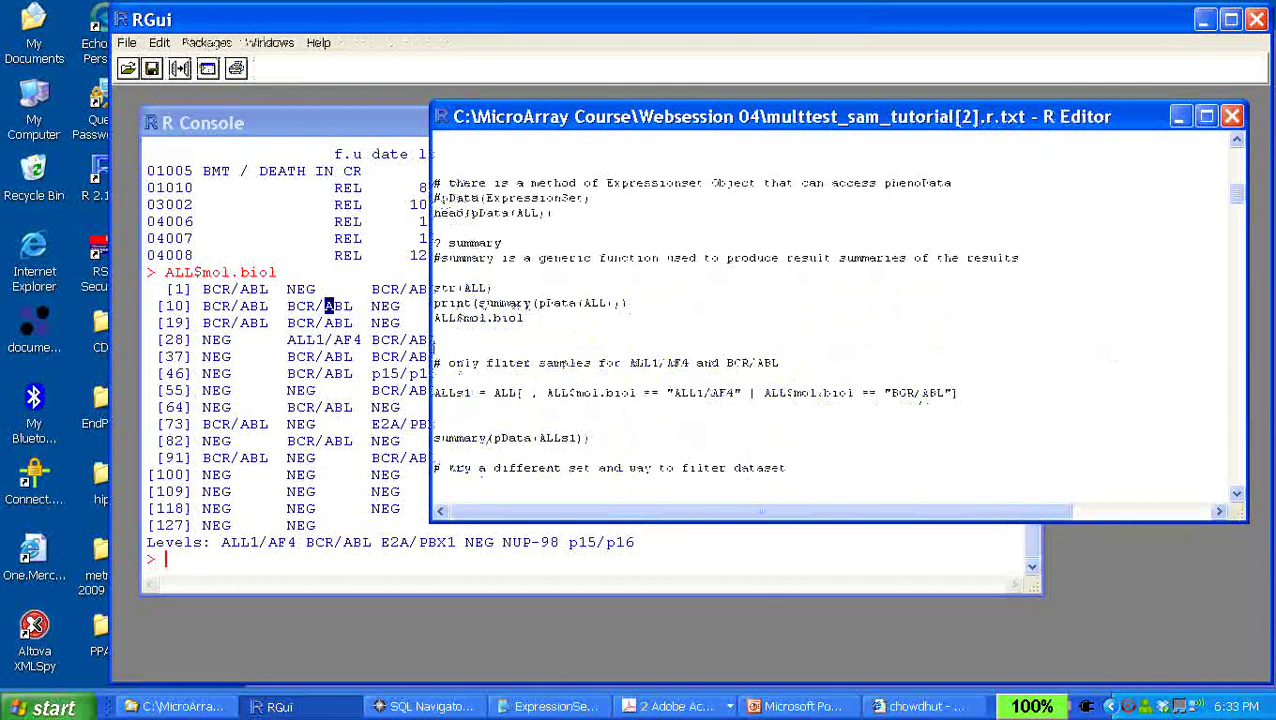
click(500, 364)
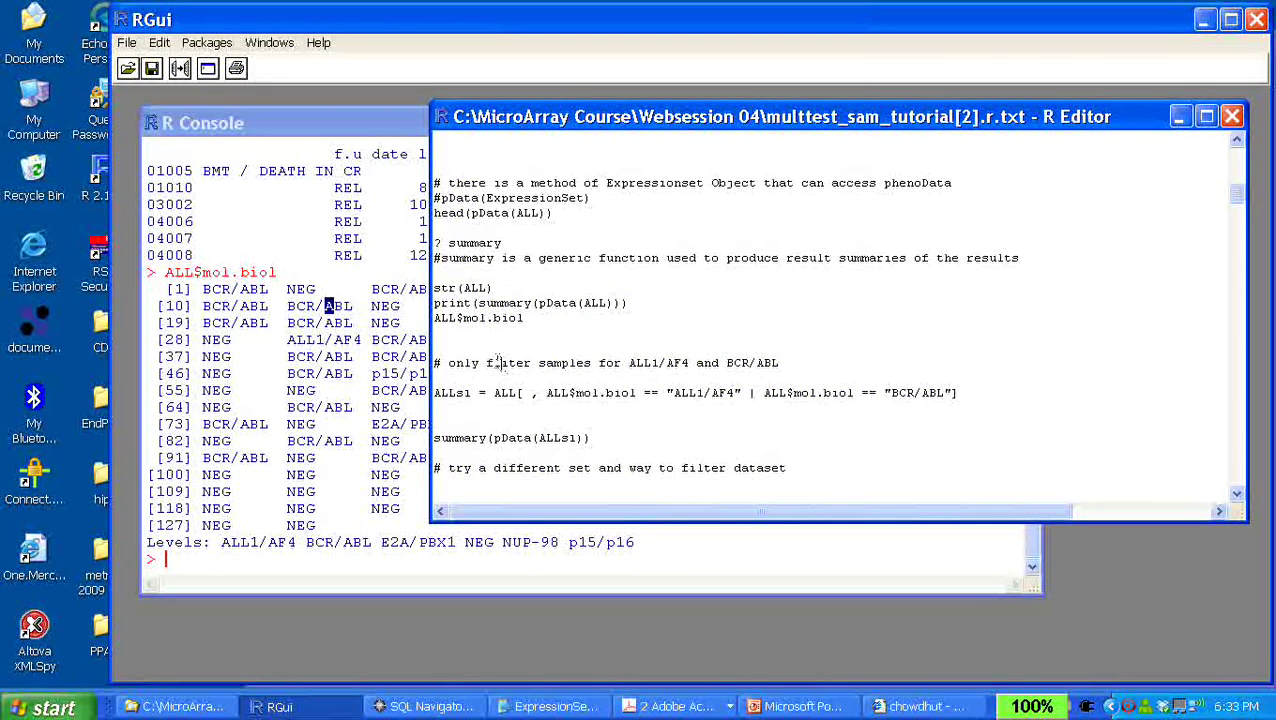
key(BackSpace)
text(i)
Examine the ALLs1 filter line, its empty row index before the comma and the ALL1/AF4 and BCR/ABL conditions on mol.biol
drag(626, 363, 781, 363)
click(824, 357)
drag(673, 393, 748, 398)
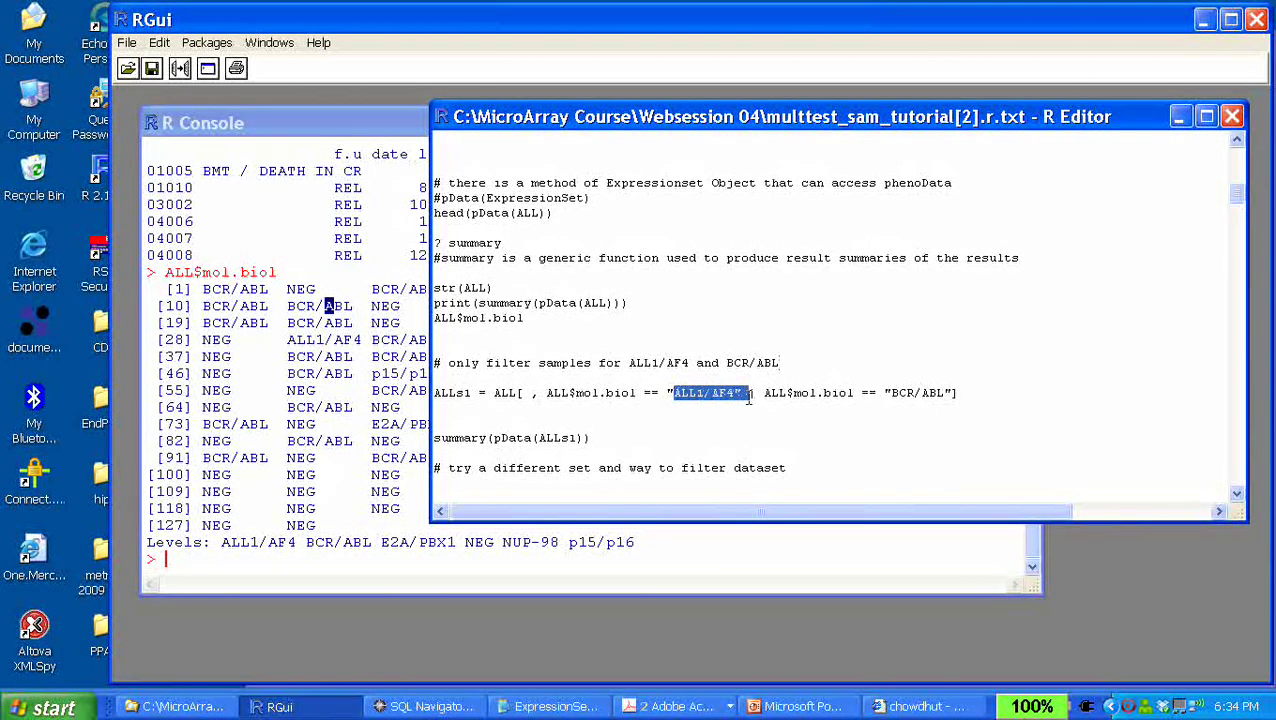
click(808, 404)
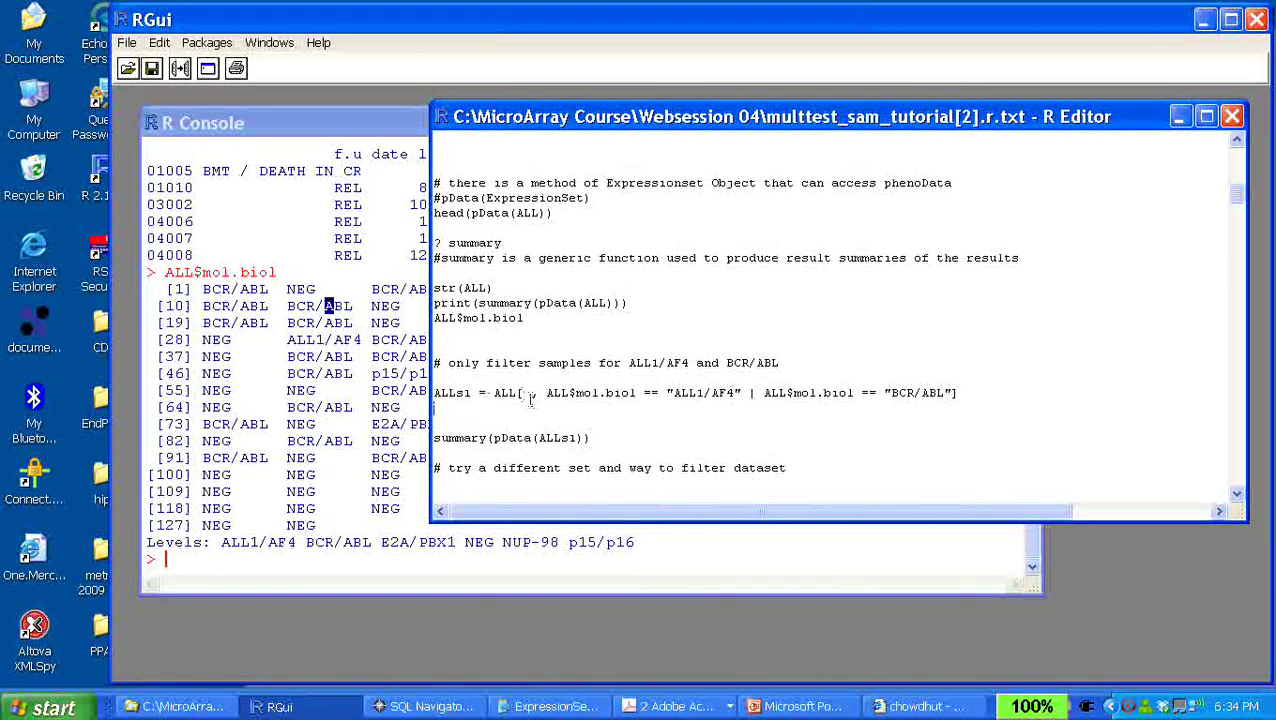
drag(522, 395, 537, 397)
click(533, 421)
drag(521, 392, 530, 393)
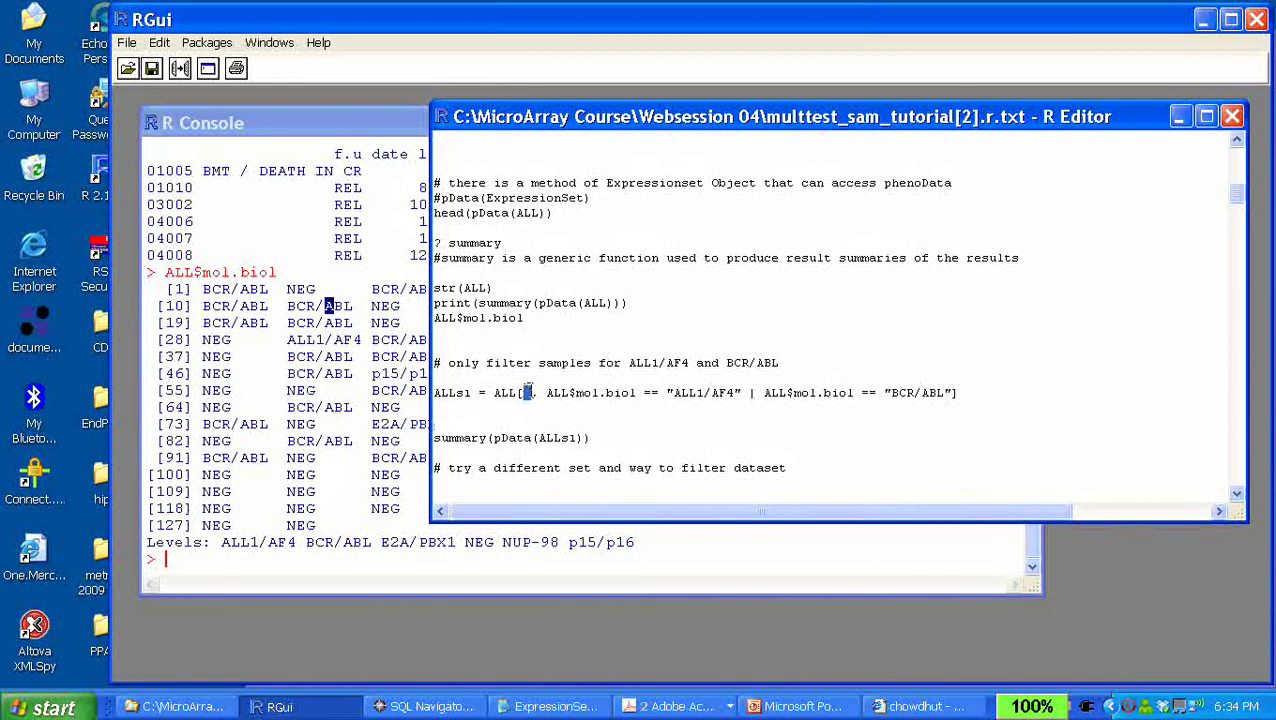
click(539, 406)
drag(551, 390, 854, 413)
click(844, 420)
Duplicate the ALLs1 filter line on a new line below the original in the script
drag(962, 393, 413, 398)
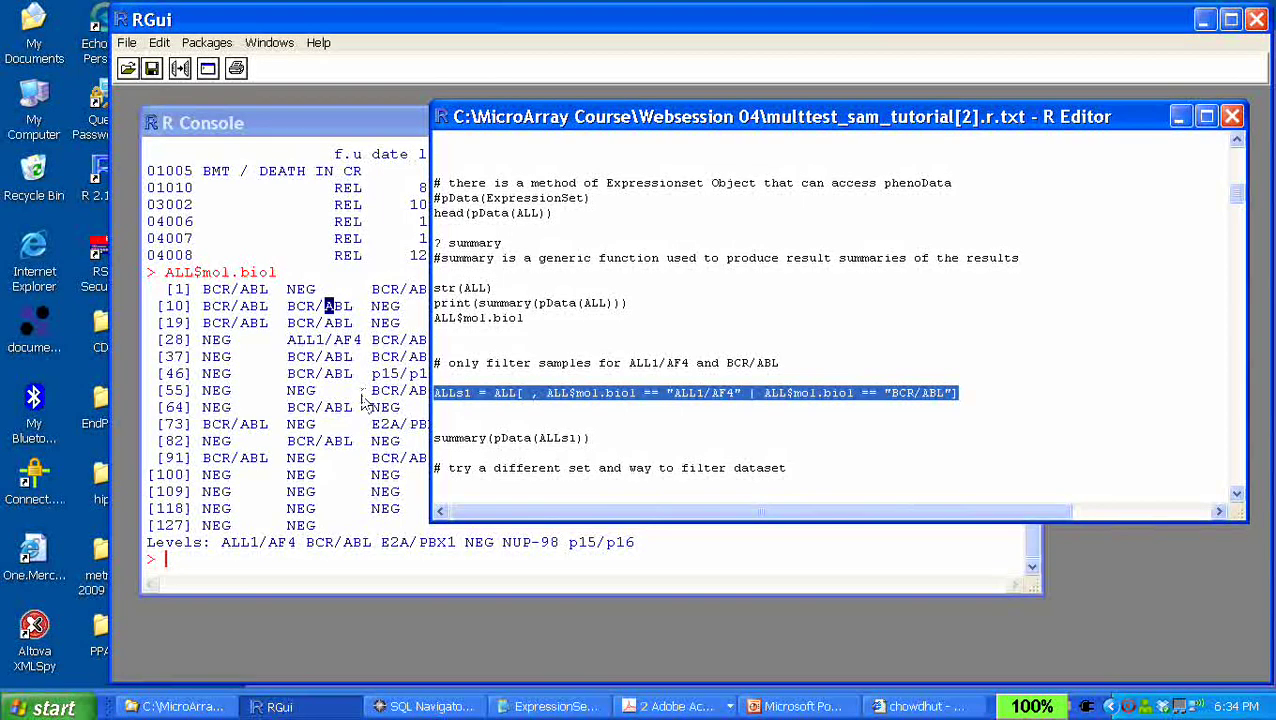
key(ctrl+c)
click(432, 408)
key(Return)
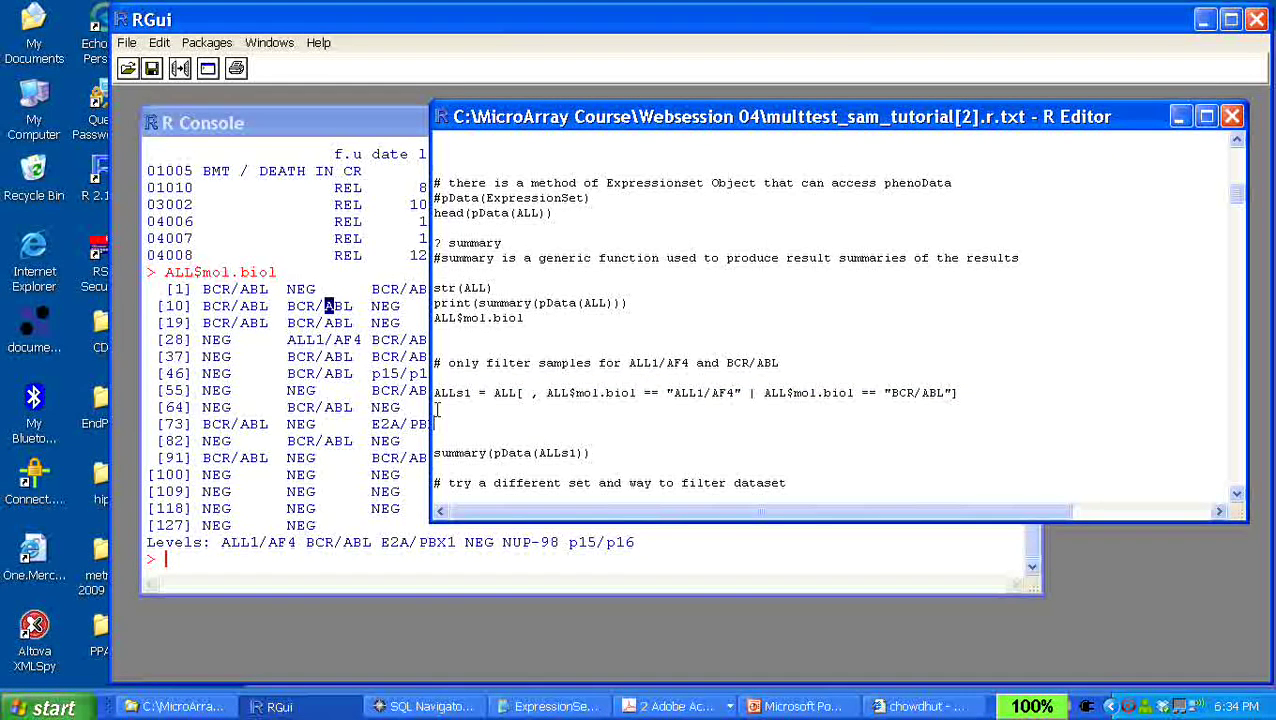
key(ctrl+v)
In the duplicated ALLs1 line, move the comma from before the mol.biol conditions to after "BCR/ABL" to illustrate row filtering
click(539, 423)
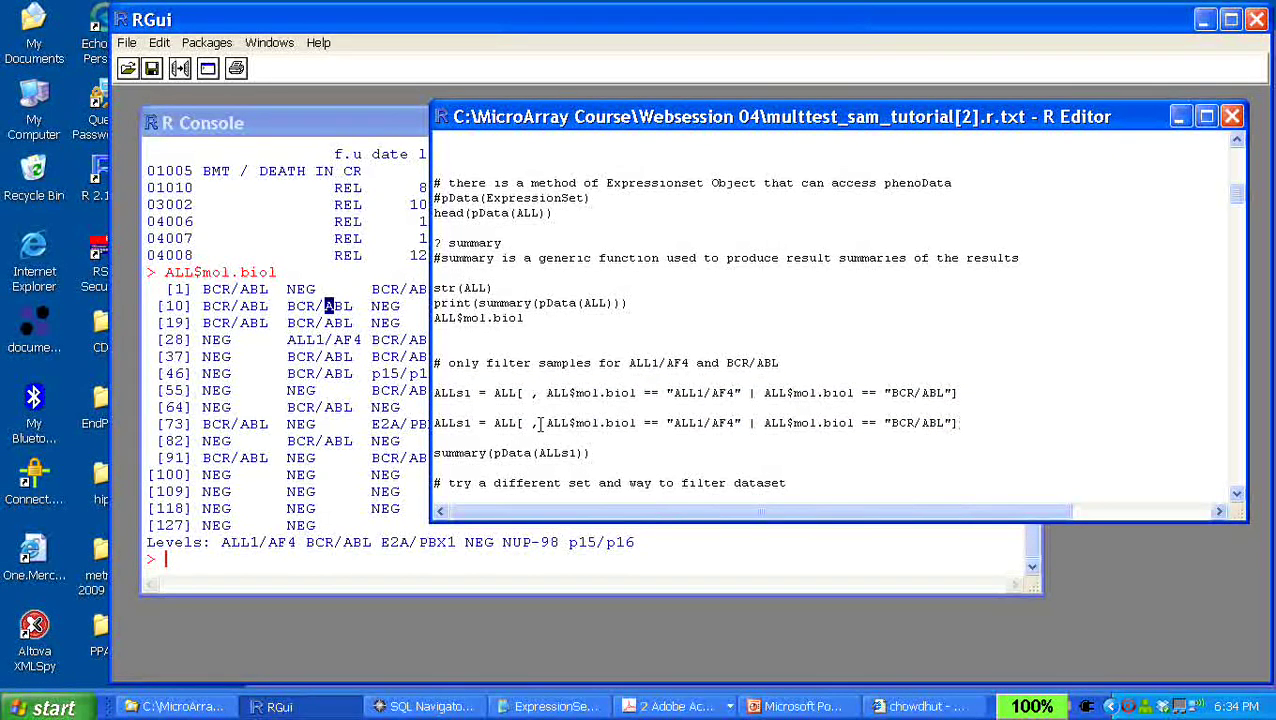
key(BackSpace)
key(BackSpace)
key(BackSpace)
text([)
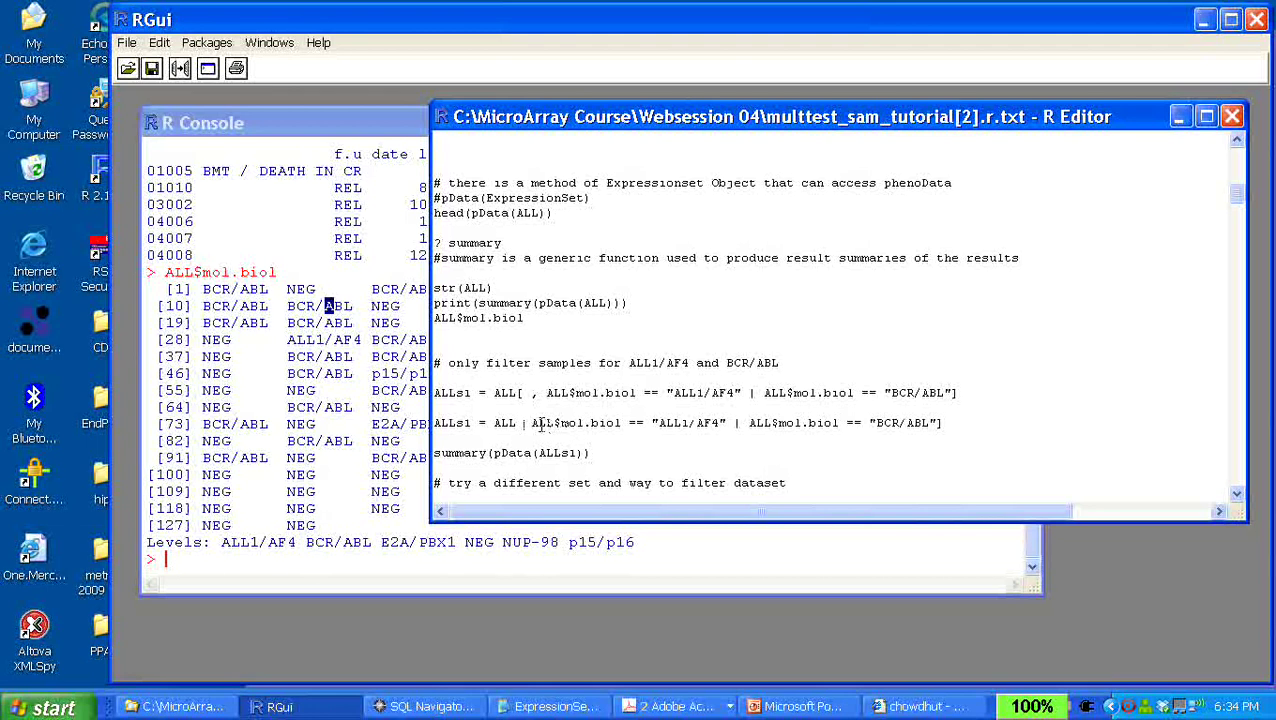
click(946, 423)
text(,)
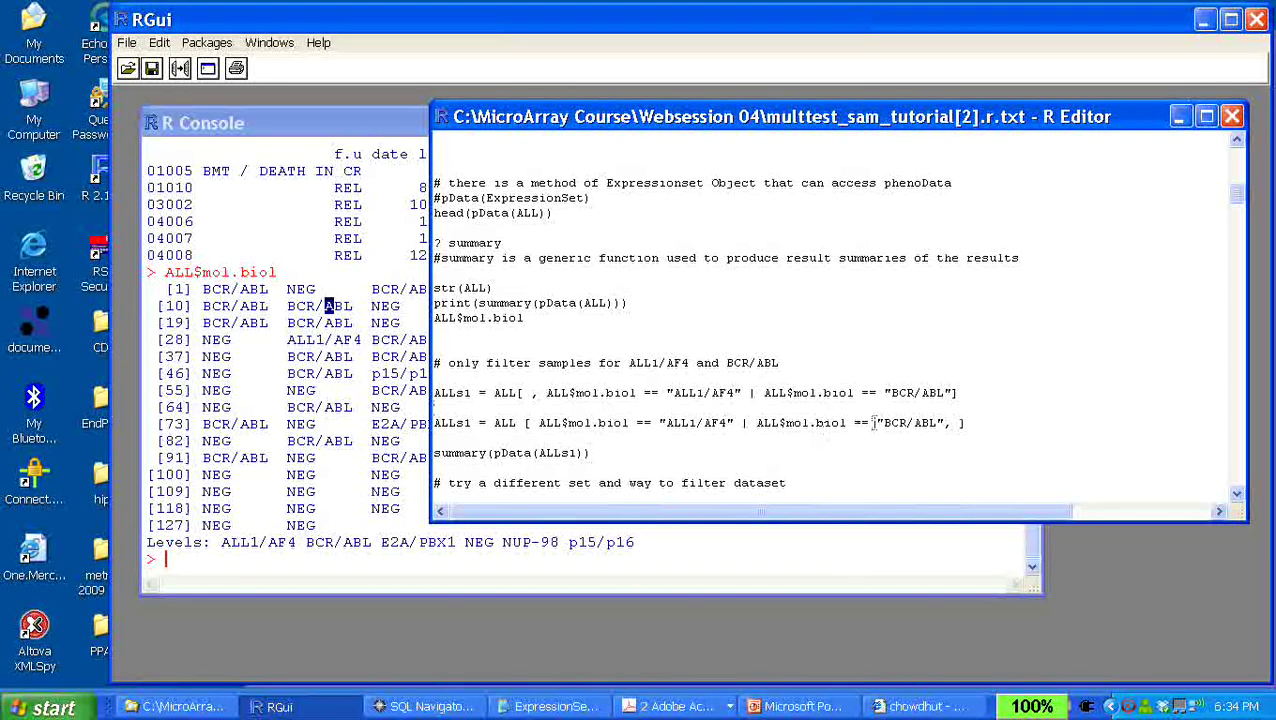
Compare the comma placement in the two ALLs1 lines and delete the duplicated row-filtering line
drag(951, 423, 993, 410)
click(993, 410)
click(532, 395)
drag(546, 398, 417, 433)
click(1053, 429)
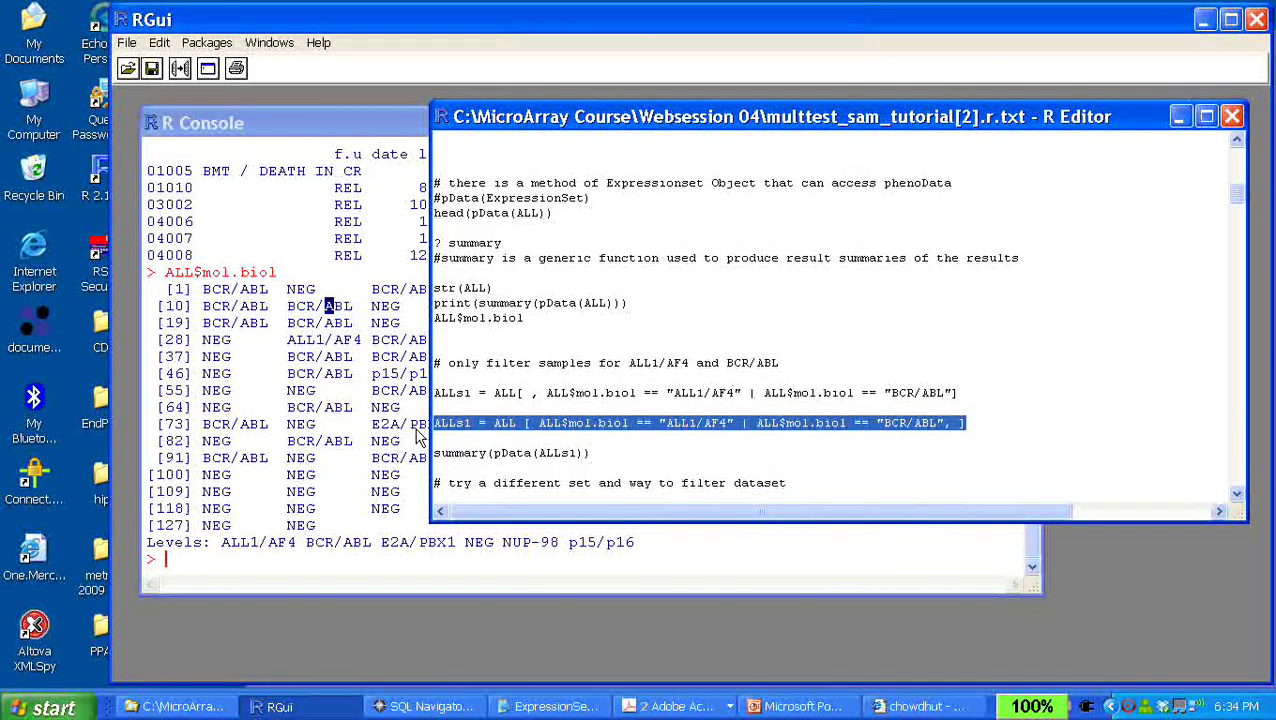
key(Delete)
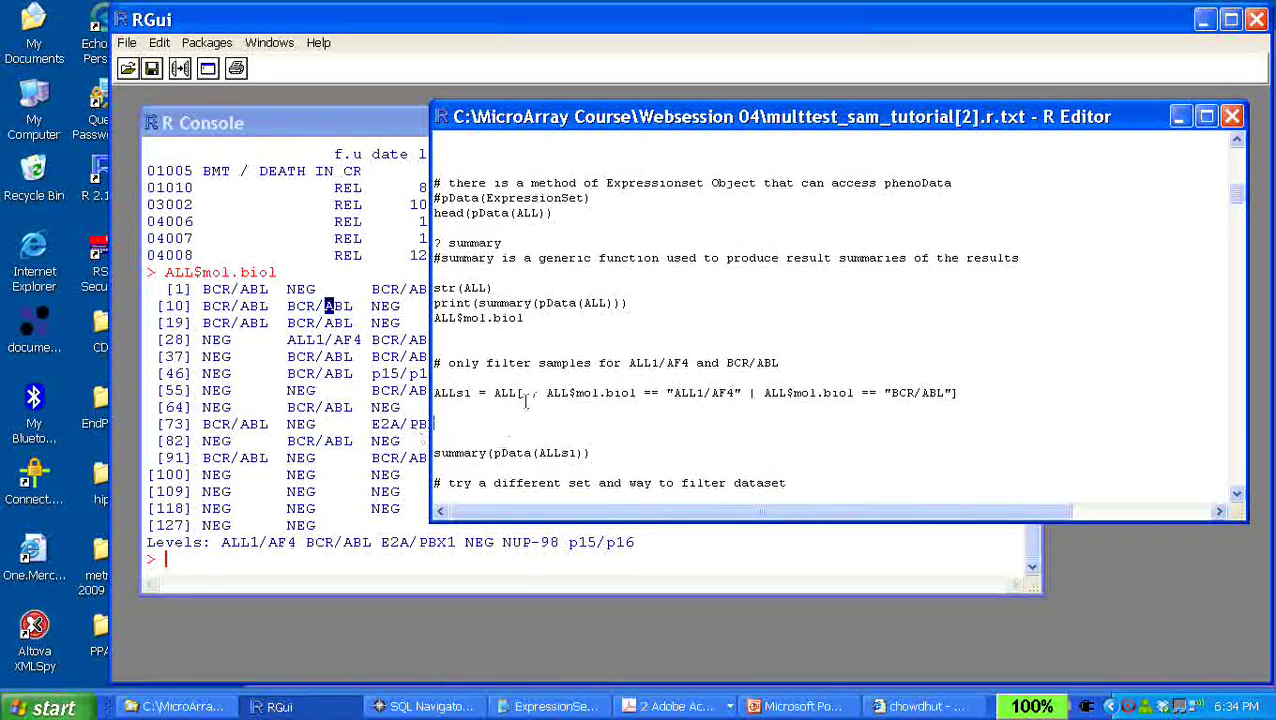
Run the ALLs1 filter line that keeps the ALL1/AF4 and BCR/ABL samples in the R console
drag(522, 398, 534, 398)
click(547, 440)
drag(547, 393, 896, 420)
drag(957, 393, 440, 395)
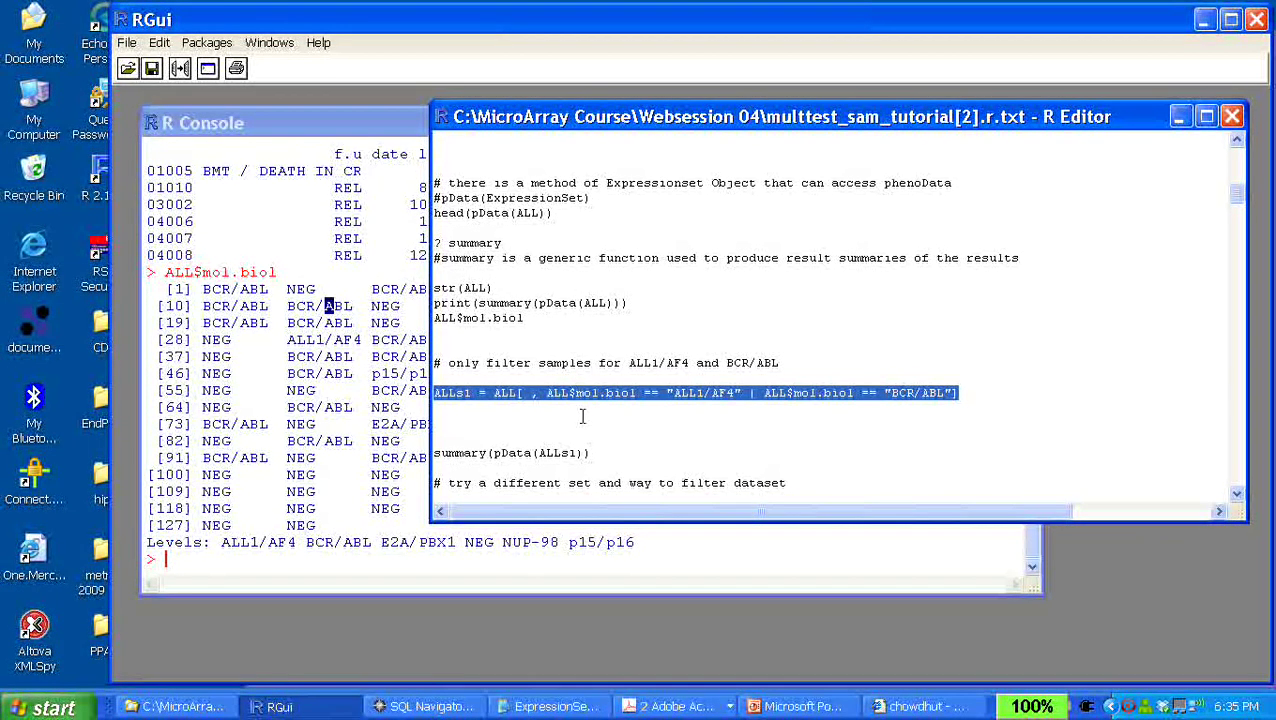
key(ctrl+r)
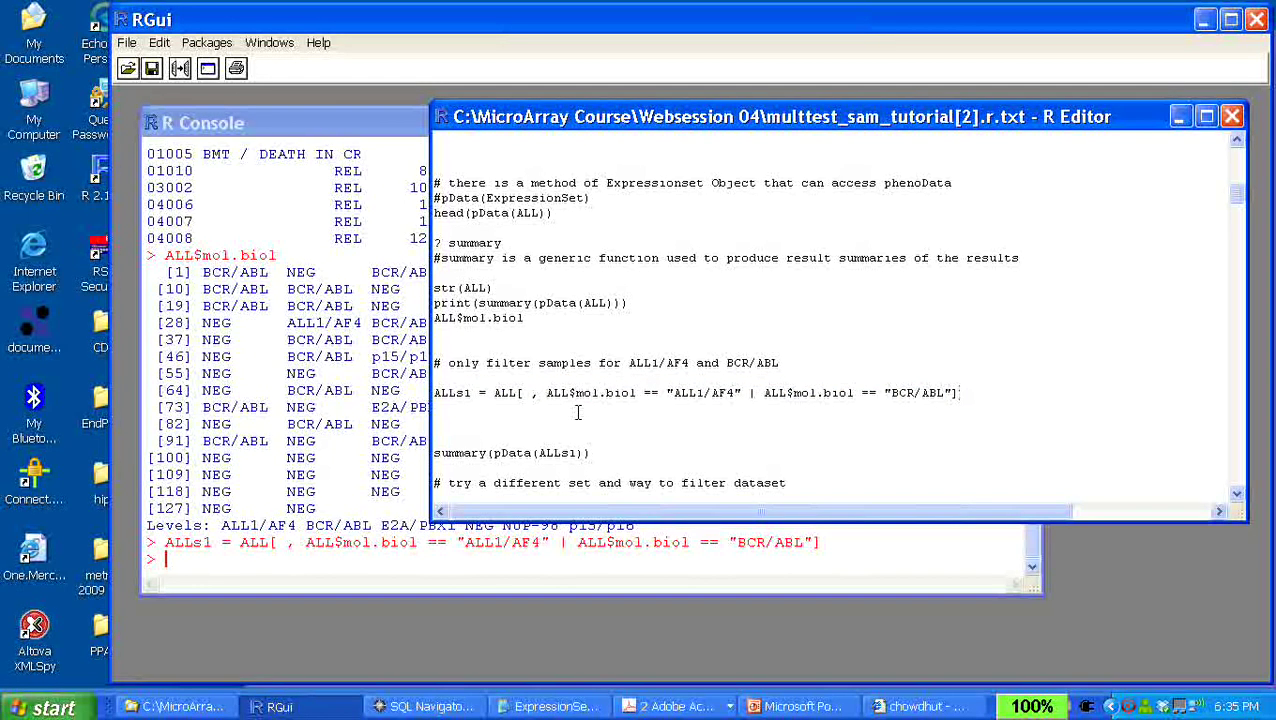
click(544, 423)
drag(598, 453, 434, 453)
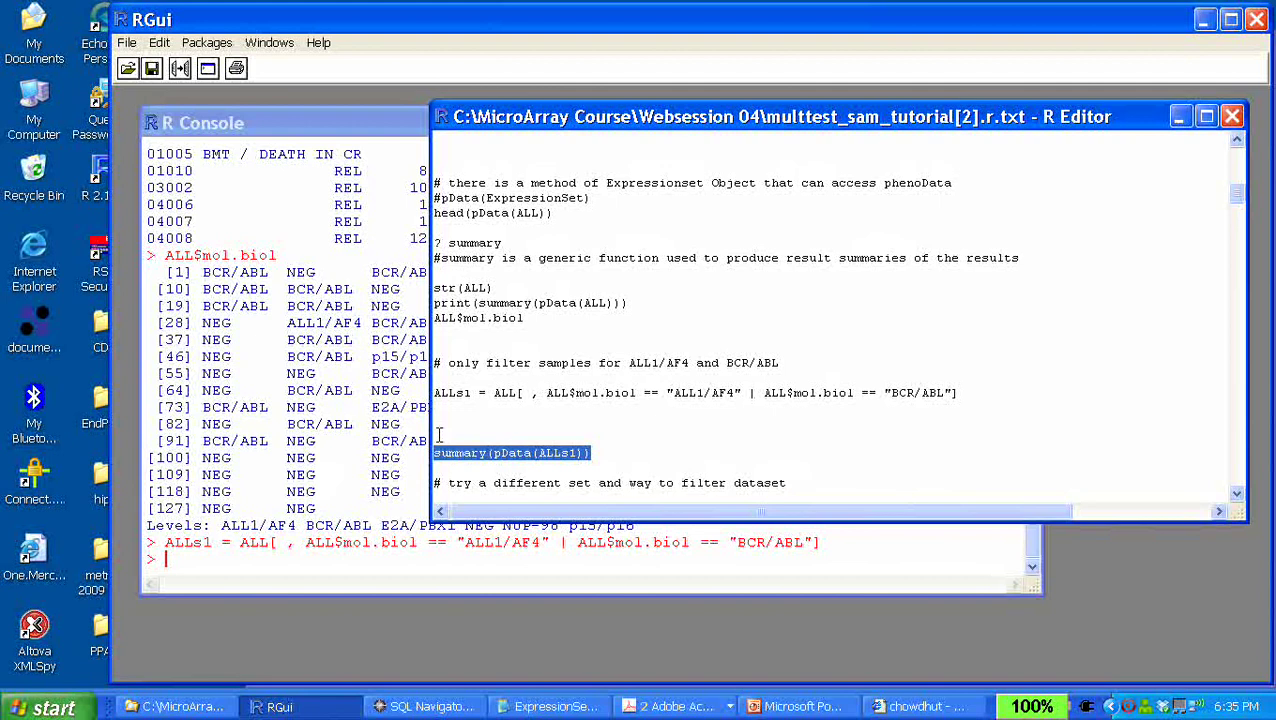
click(491, 453)
drag(577, 452, 493, 452)
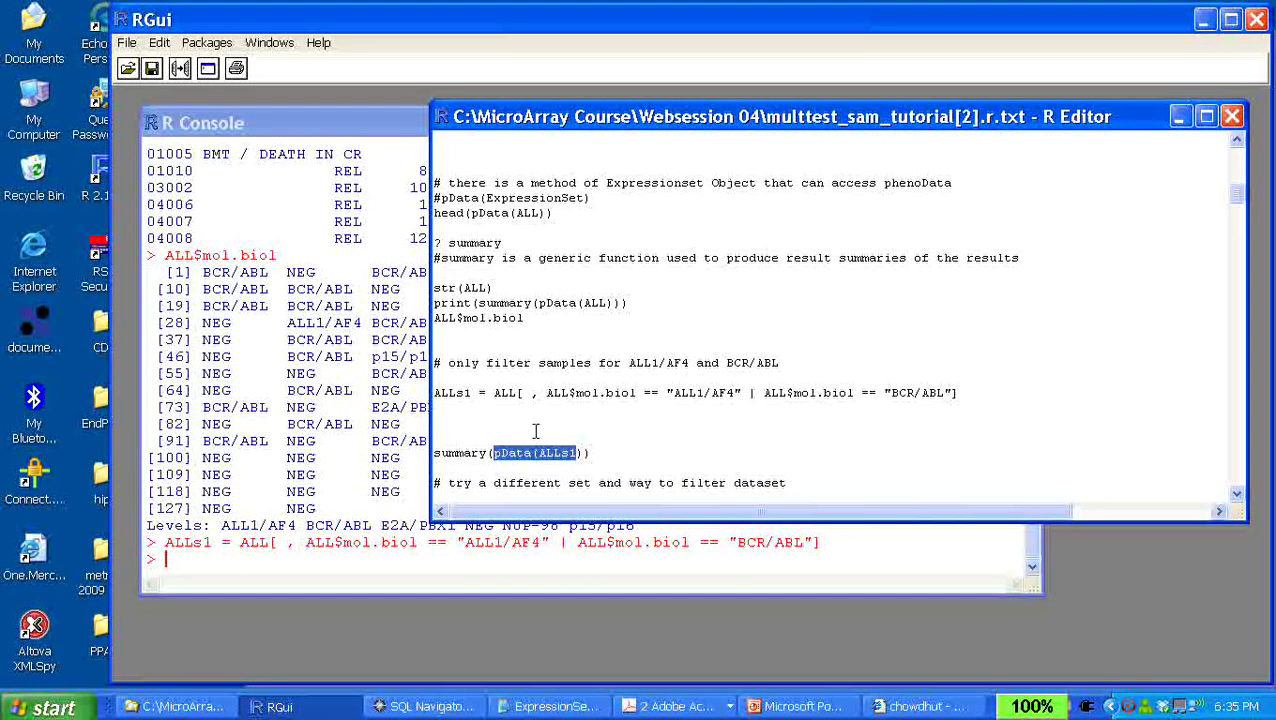
key(Delete)
click(152, 40)
click(180, 63)
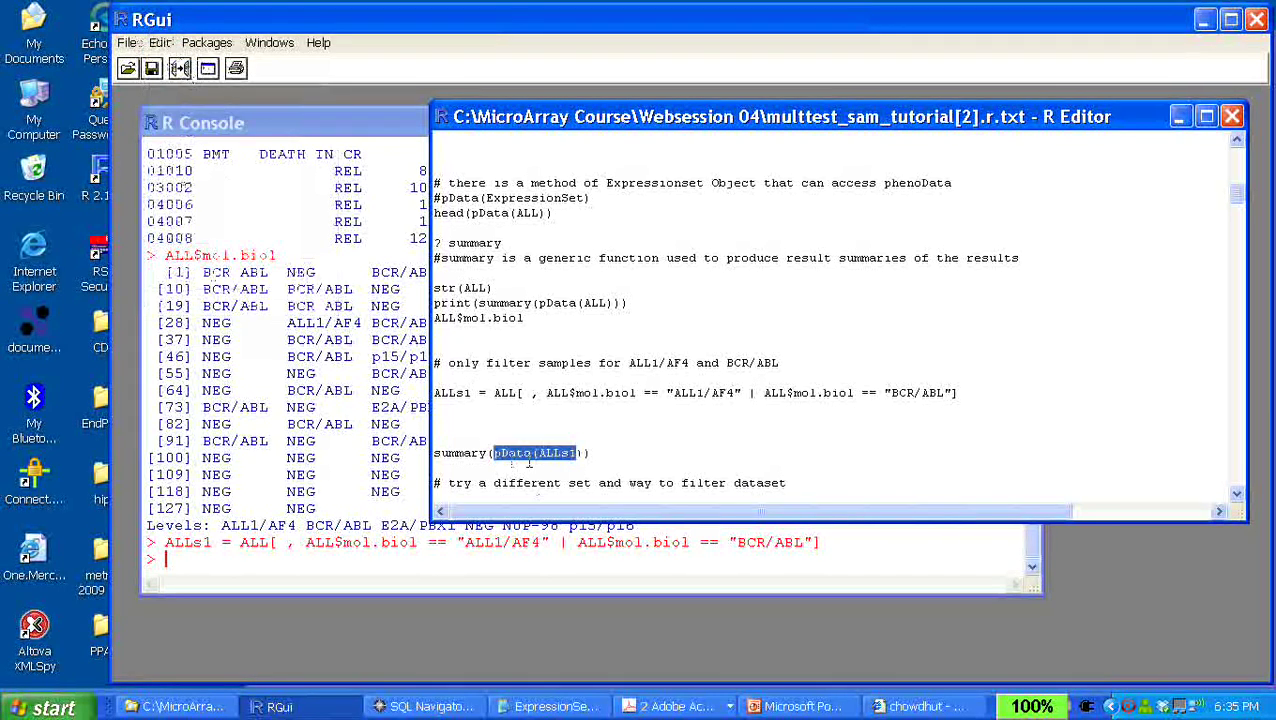
click(504, 423)
key(ctrl+v)
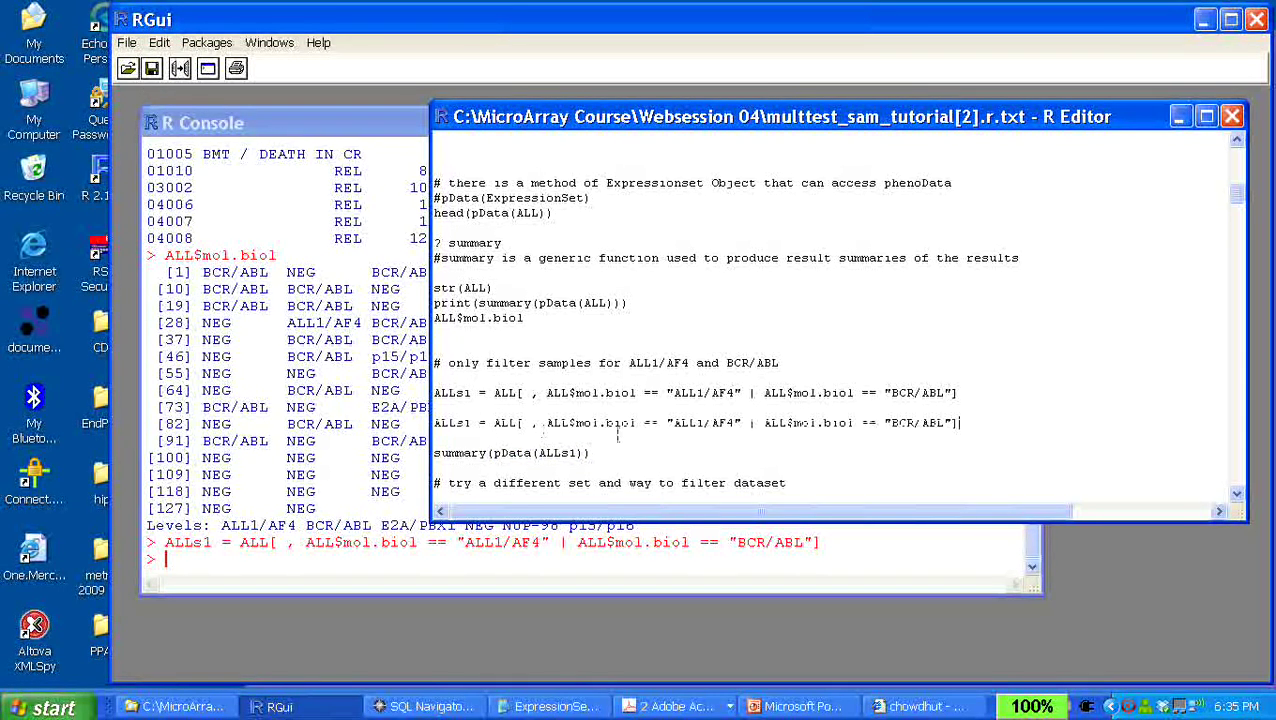
shift+click(436, 425)
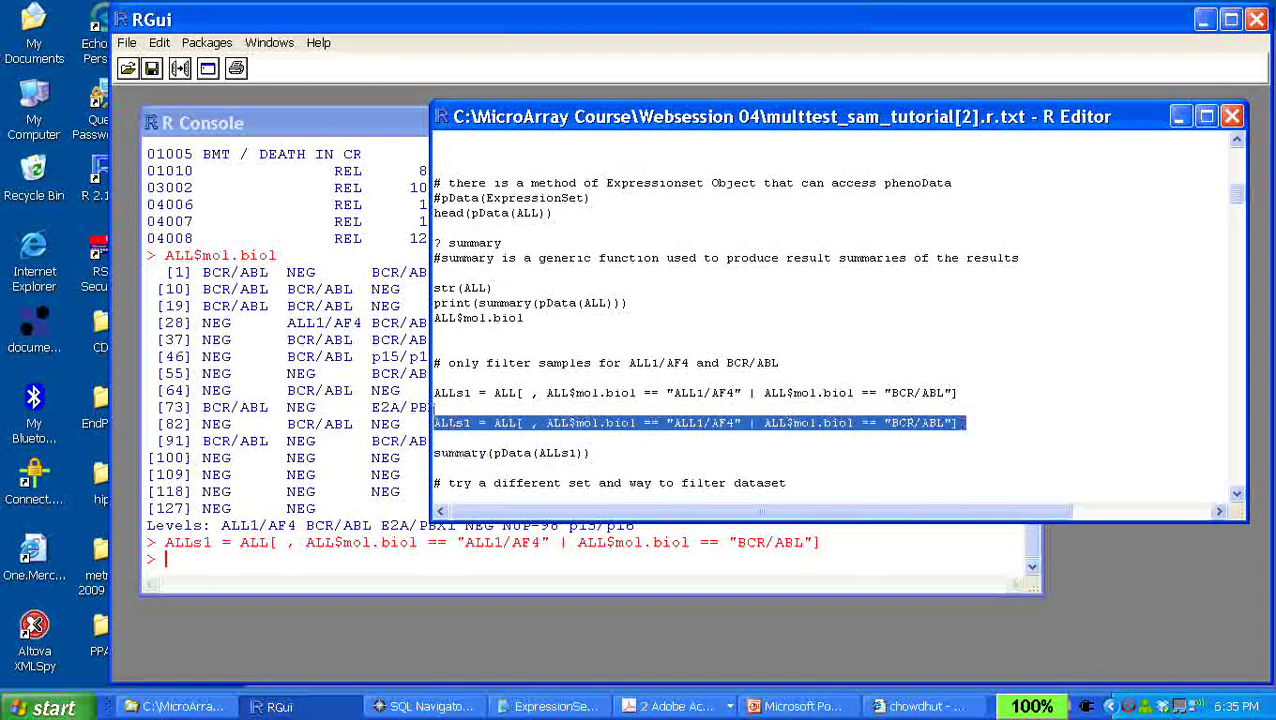
key(Delete)
Copy pData(ALLs1) from the summary call onto its own line between the ALLs1 filter and the summary line
mouse_move(494, 423)
mouse_down()
mouse_move(586, 423)
mouse_move(493, 422)
mouse_up()
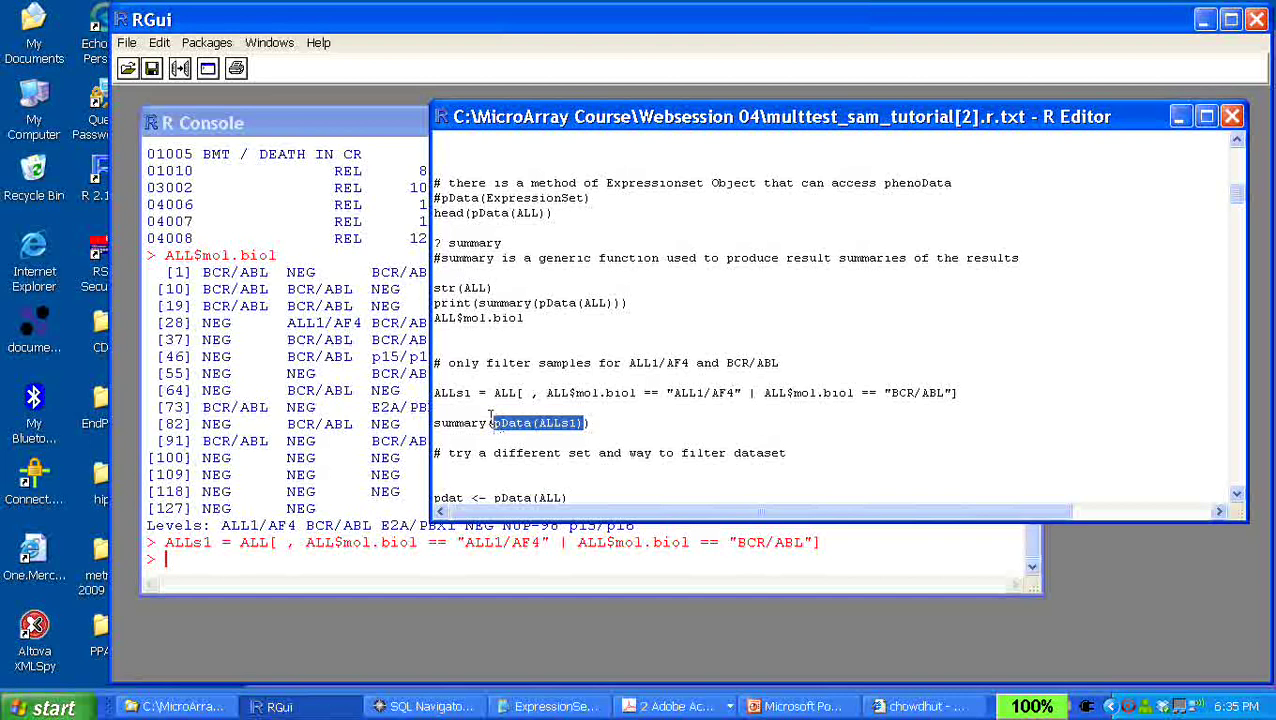
click(488, 410)
key(Return)
key(Return)
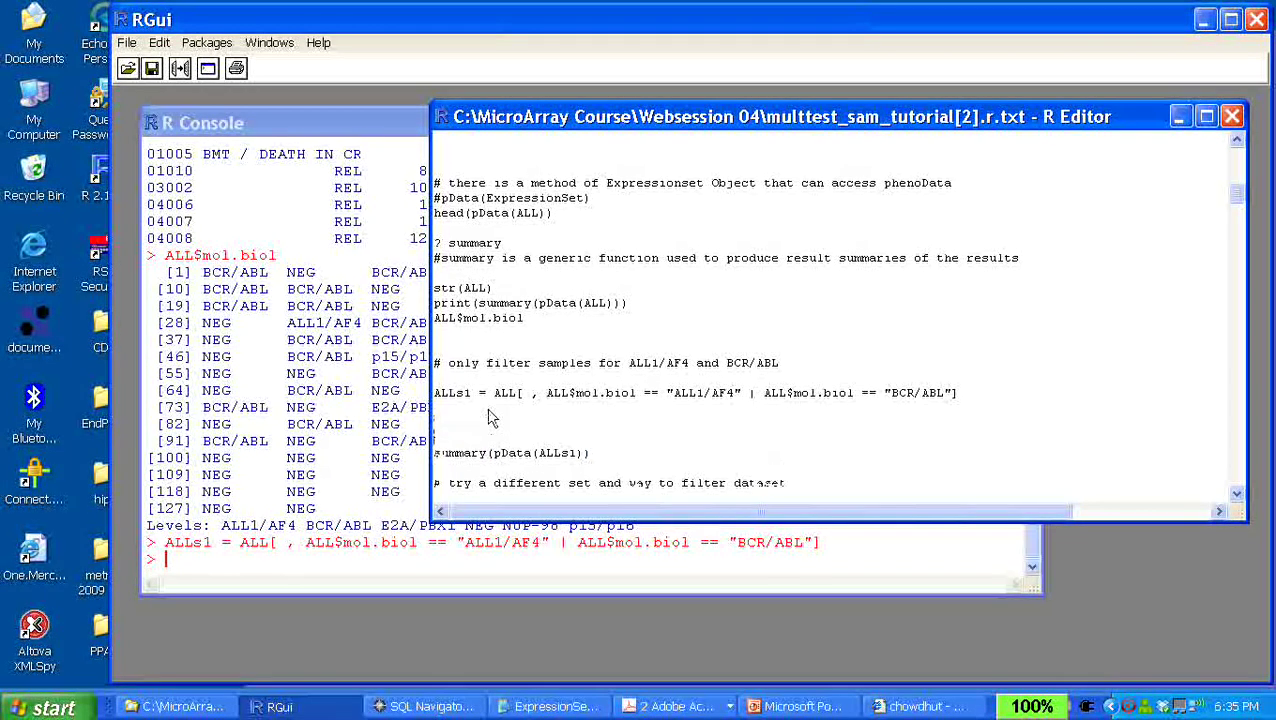
key(ctrl+v)
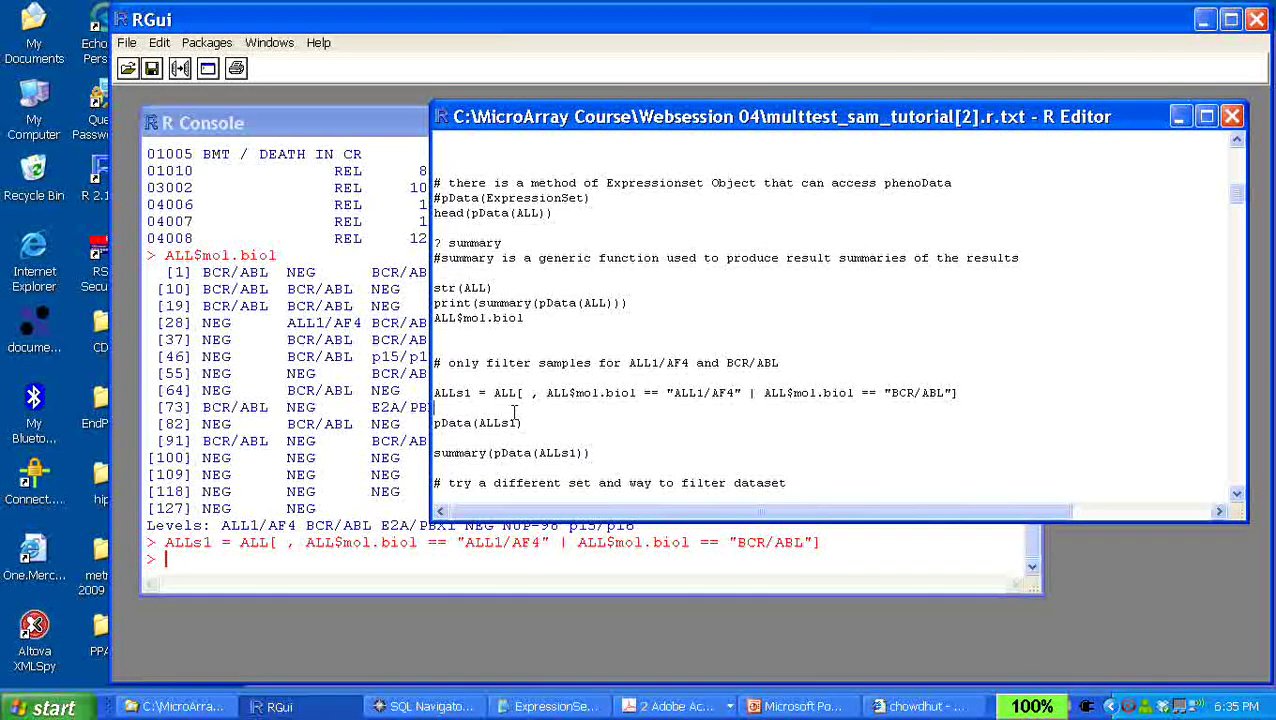
Add class(ALLs1) above the pData(ALLs1) line, run it, and review the mol.biol conditions in the filter line
click(514, 412)
key(Return)
text(class(ALLs1))
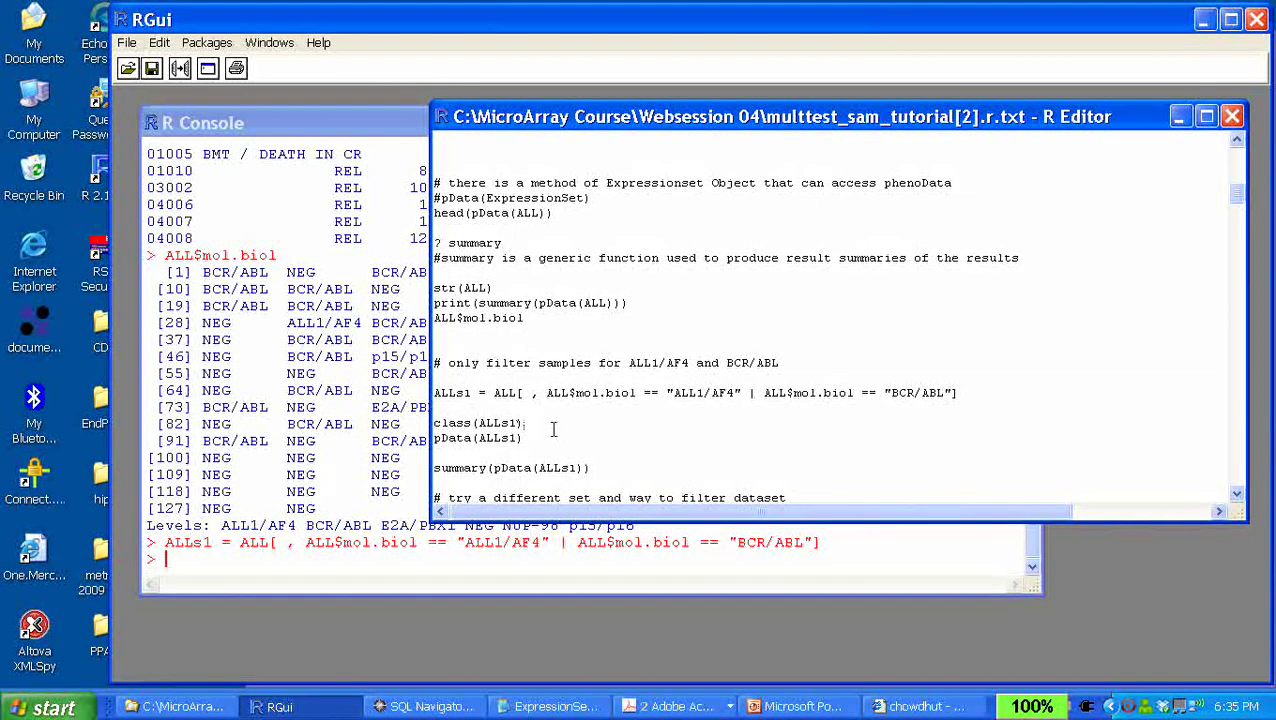
drag(553, 428, 420, 425)
key(ctrl+r)
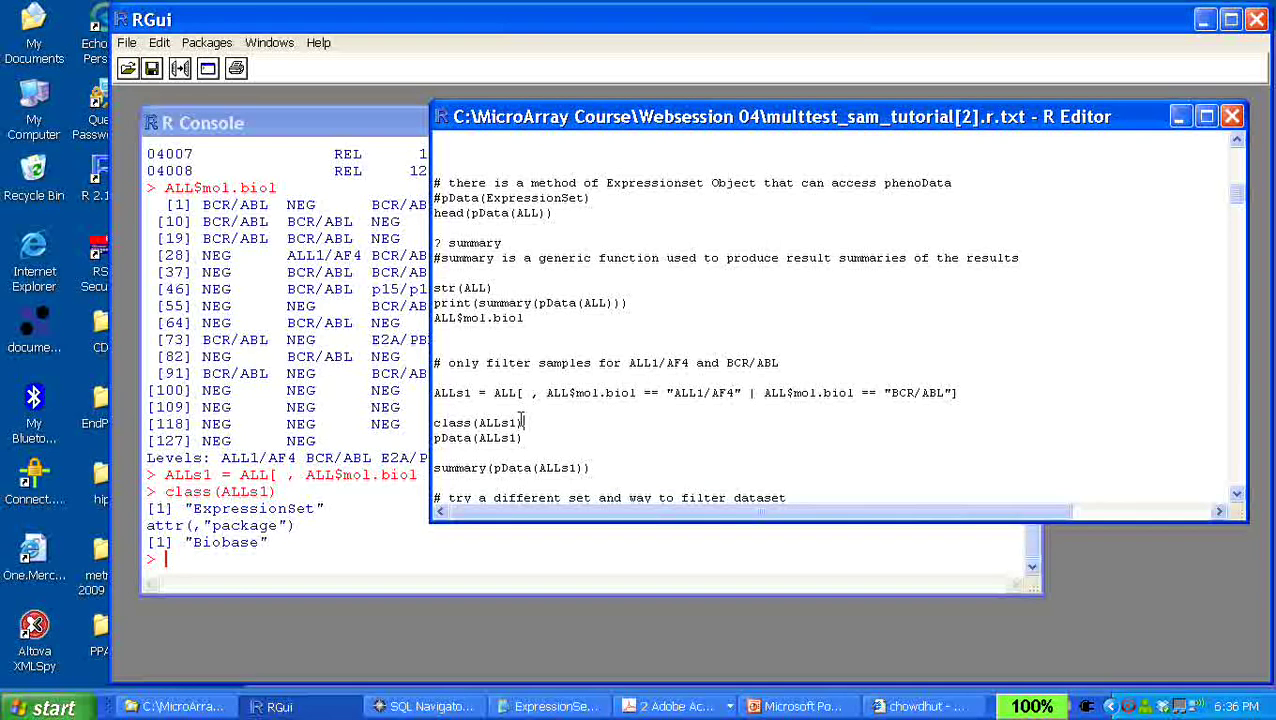
drag(518, 423, 480, 424)
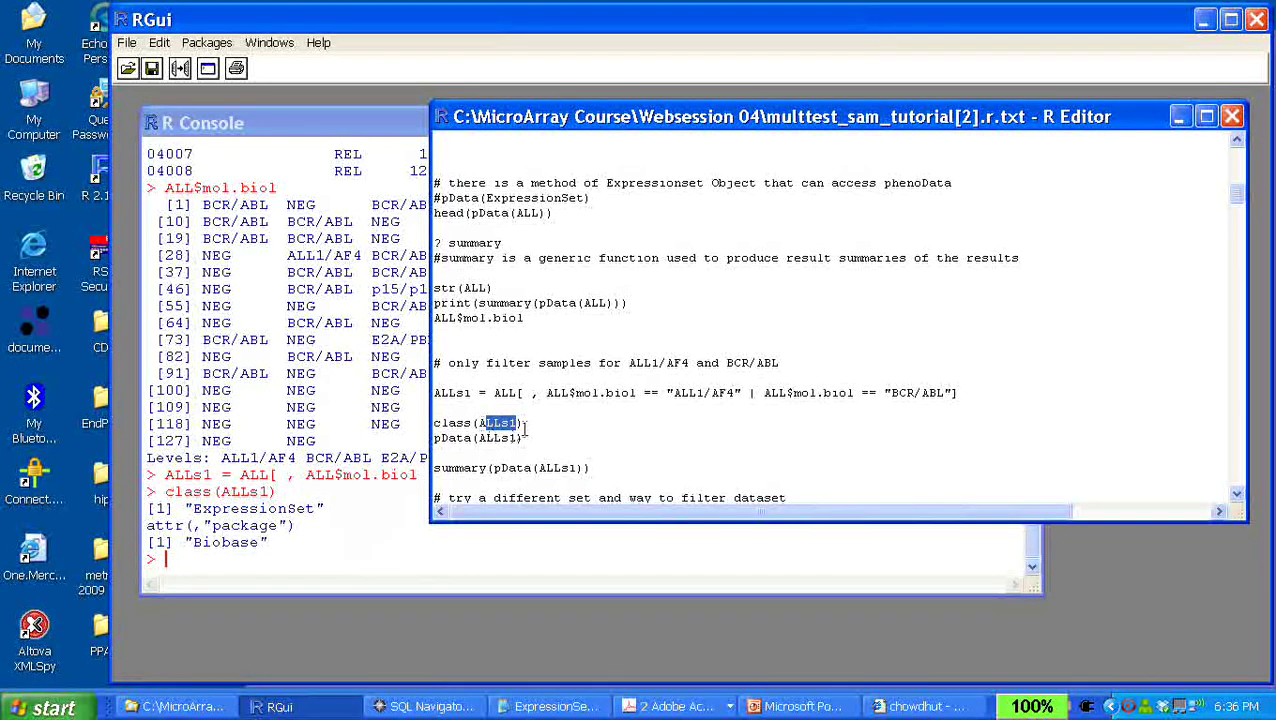
click(515, 409)
drag(543, 393, 935, 400)
click(930, 408)
Run pData(ALLs1) and look through the phenotype data printed in the console
click(604, 423)
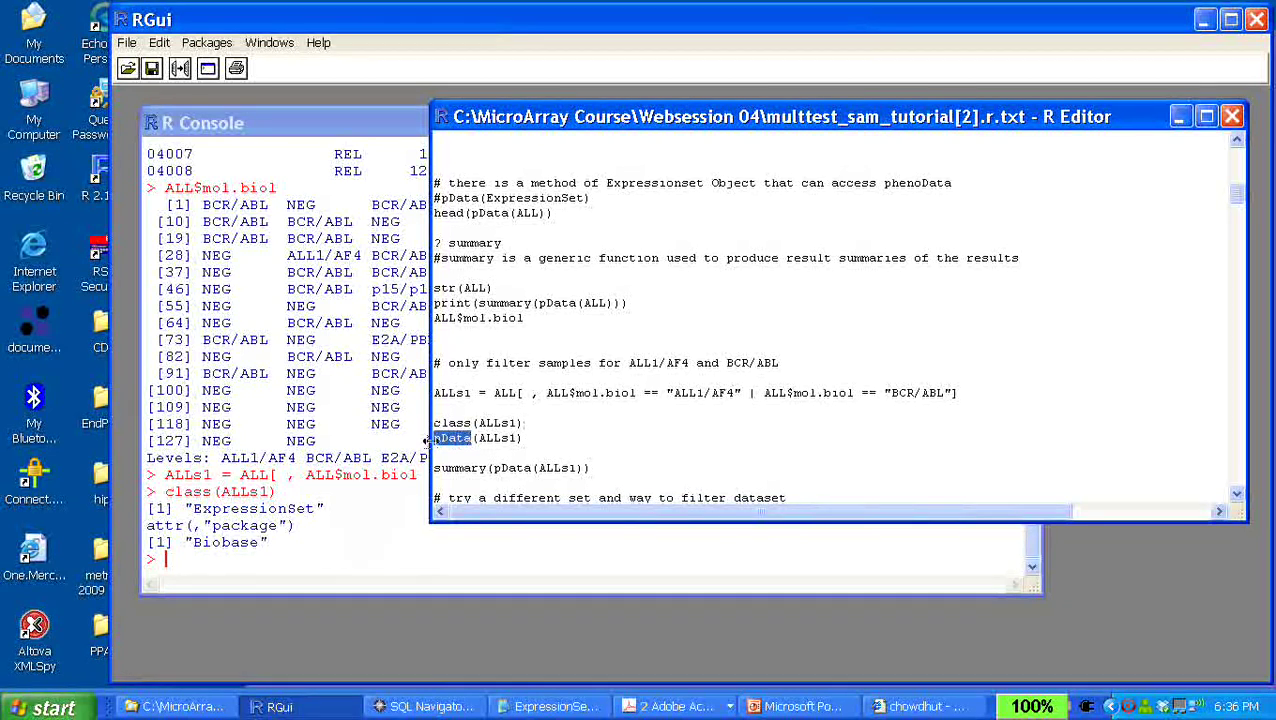
key(shift+Home)
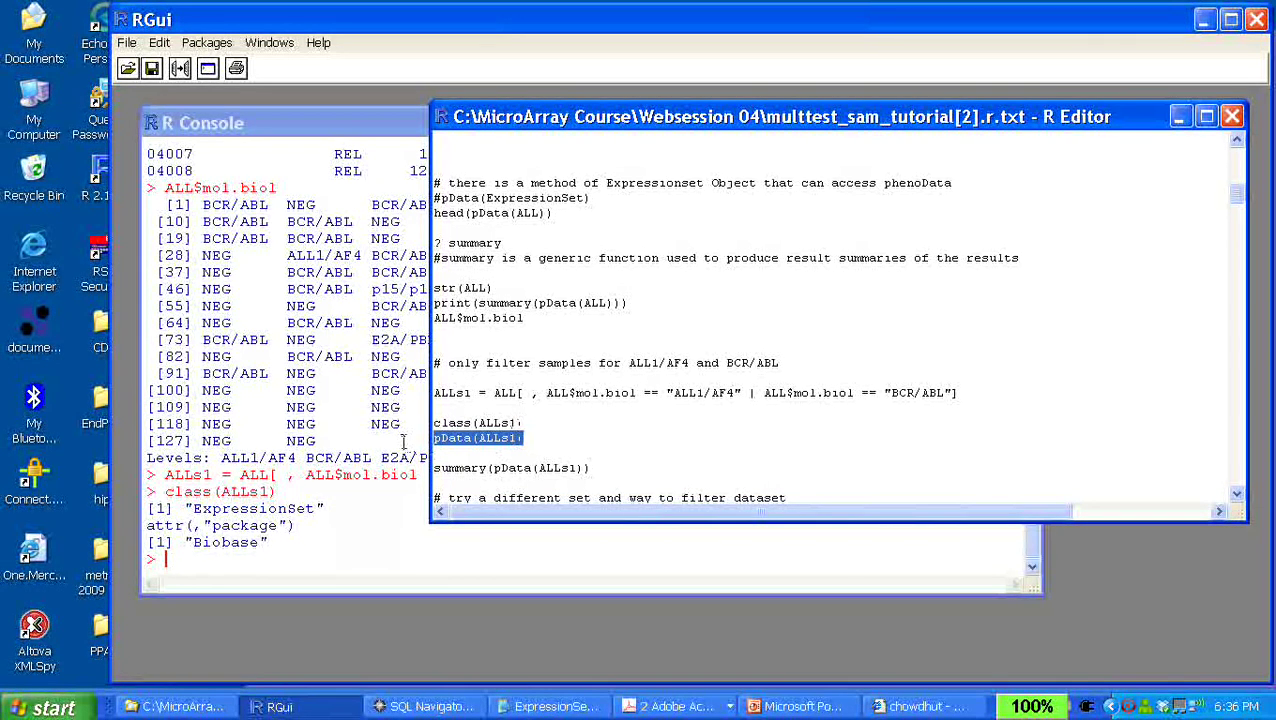
key(ctrl+r)
click(345, 453)
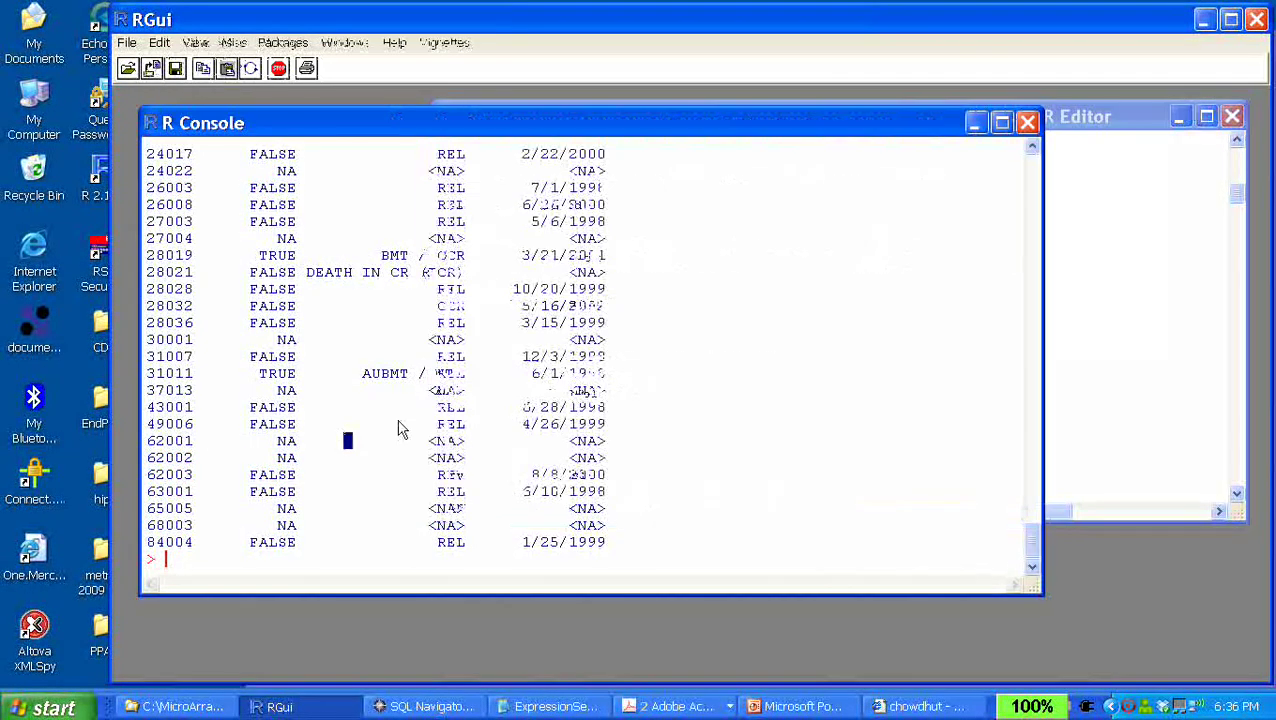
click(1032, 148)
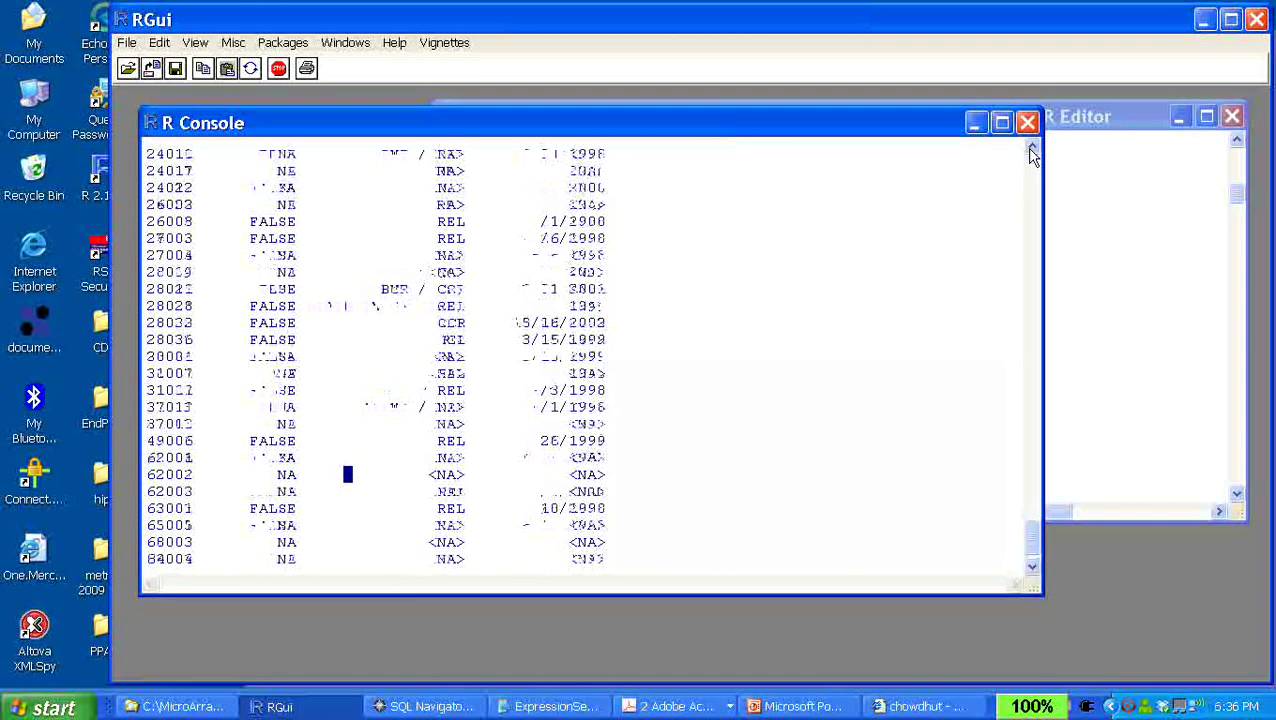
click(1150, 400)
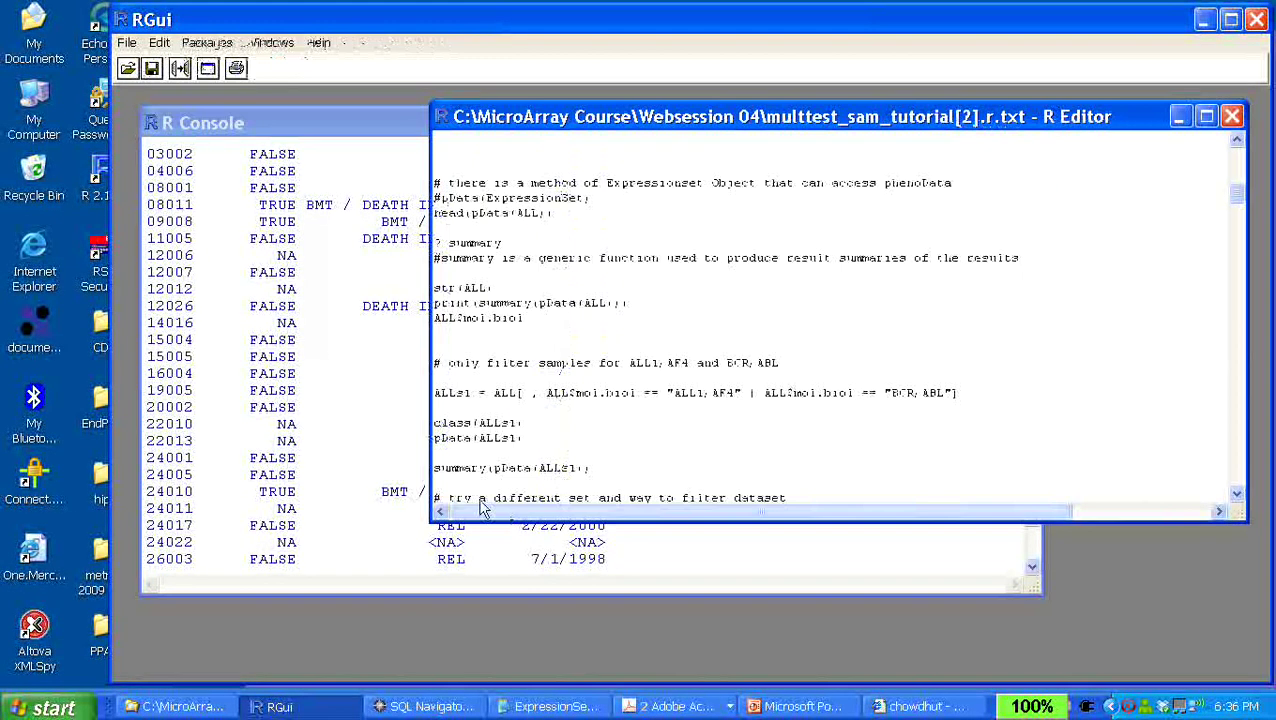
Change the pData(ALLs1) line to head(pData(ALLs1)), run it, and inspect the printed mol.biol column
click(434, 438)
text(head()
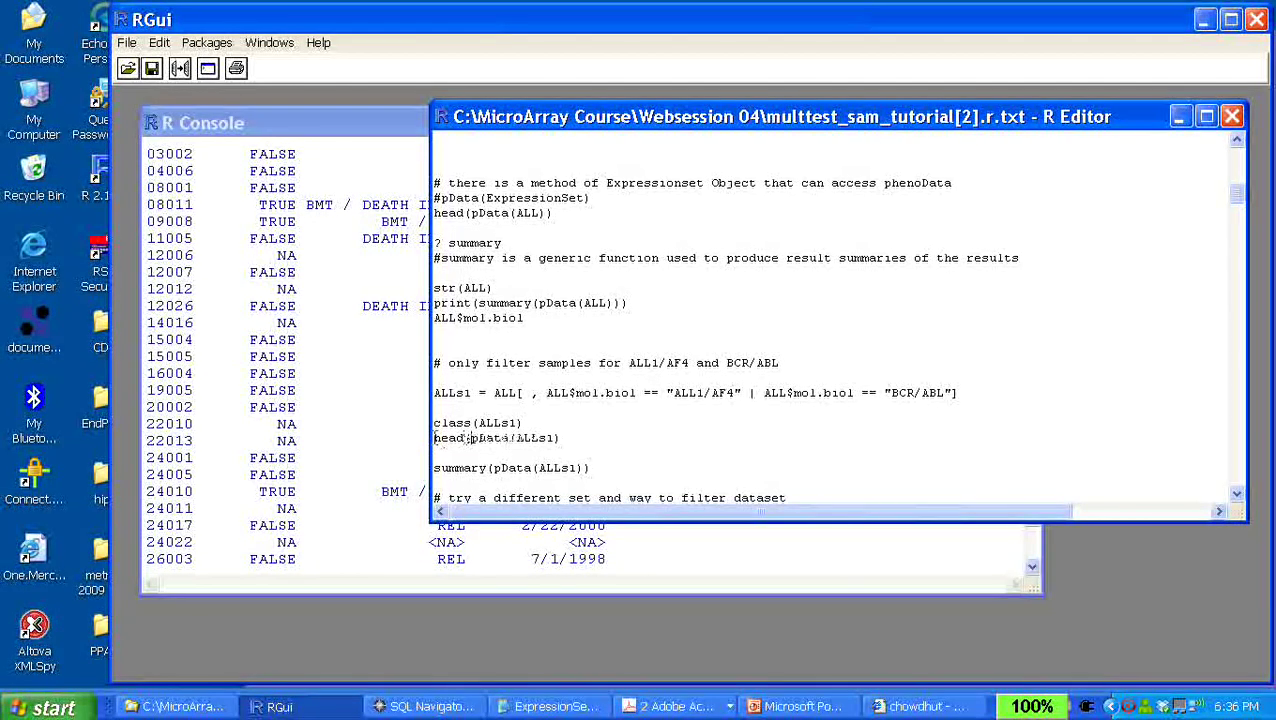
text())
drag(579, 440, 415, 438)
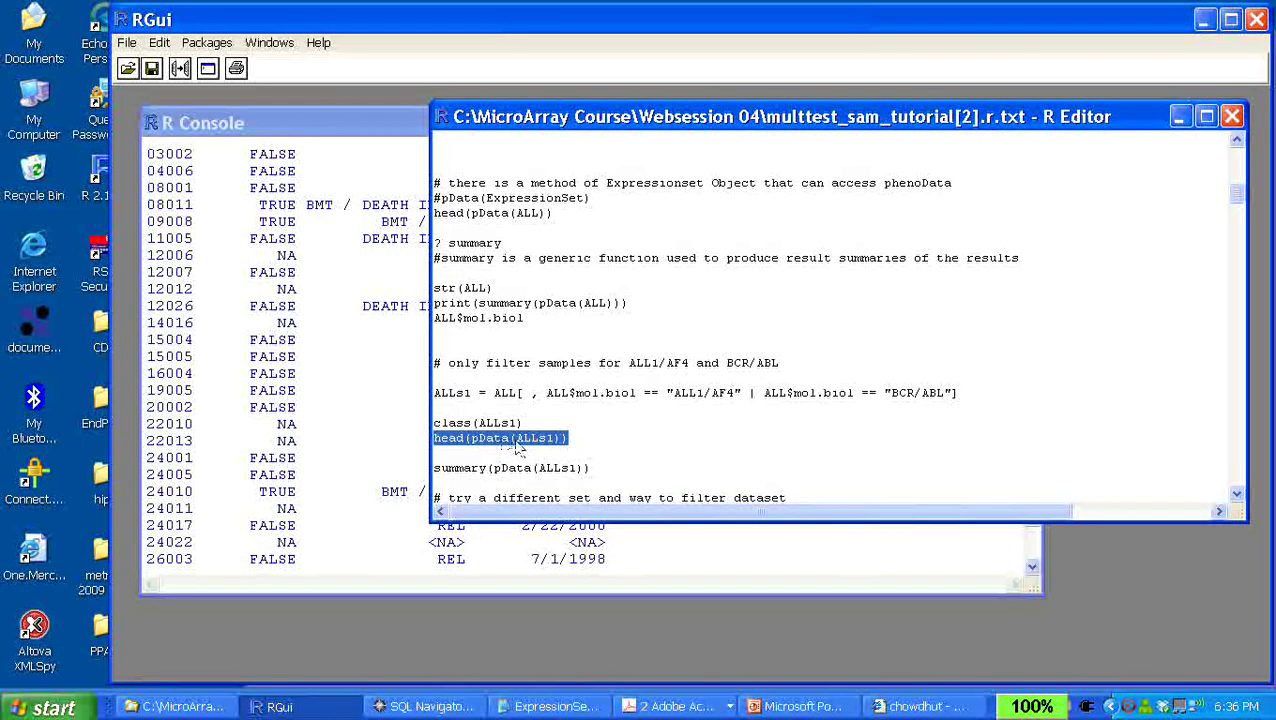
key(ctrl+r)
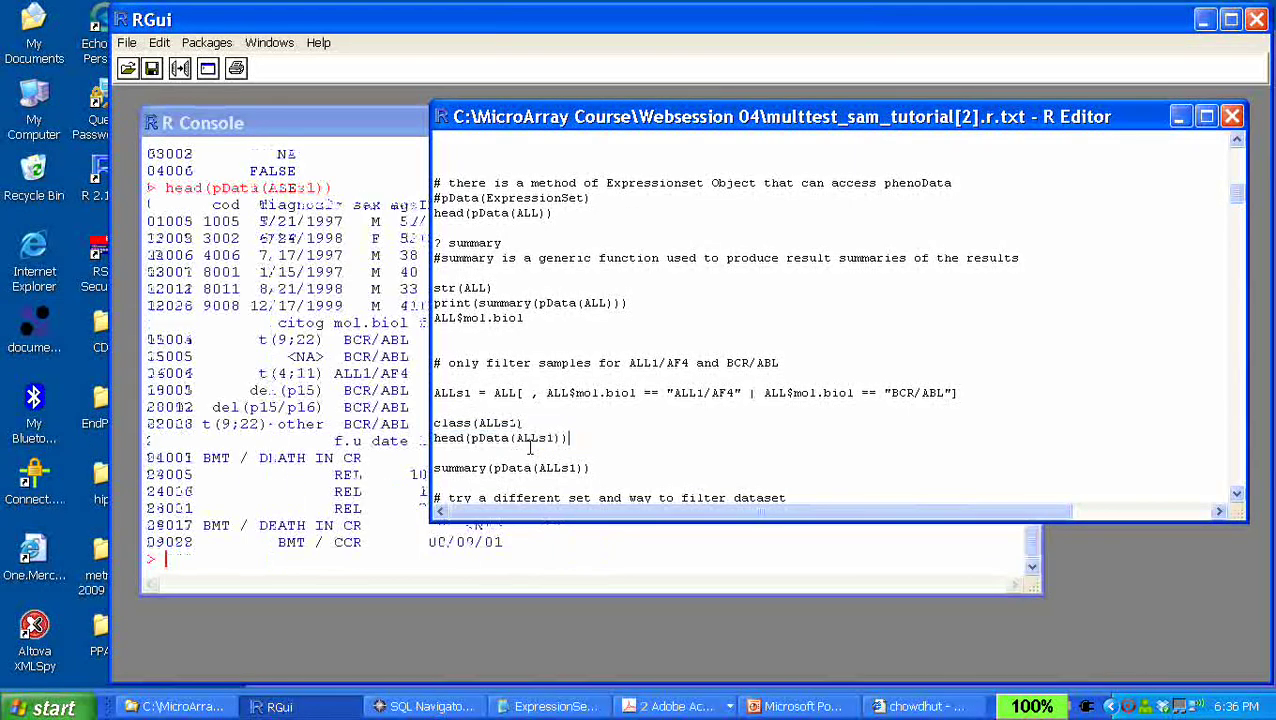
click(386, 374)
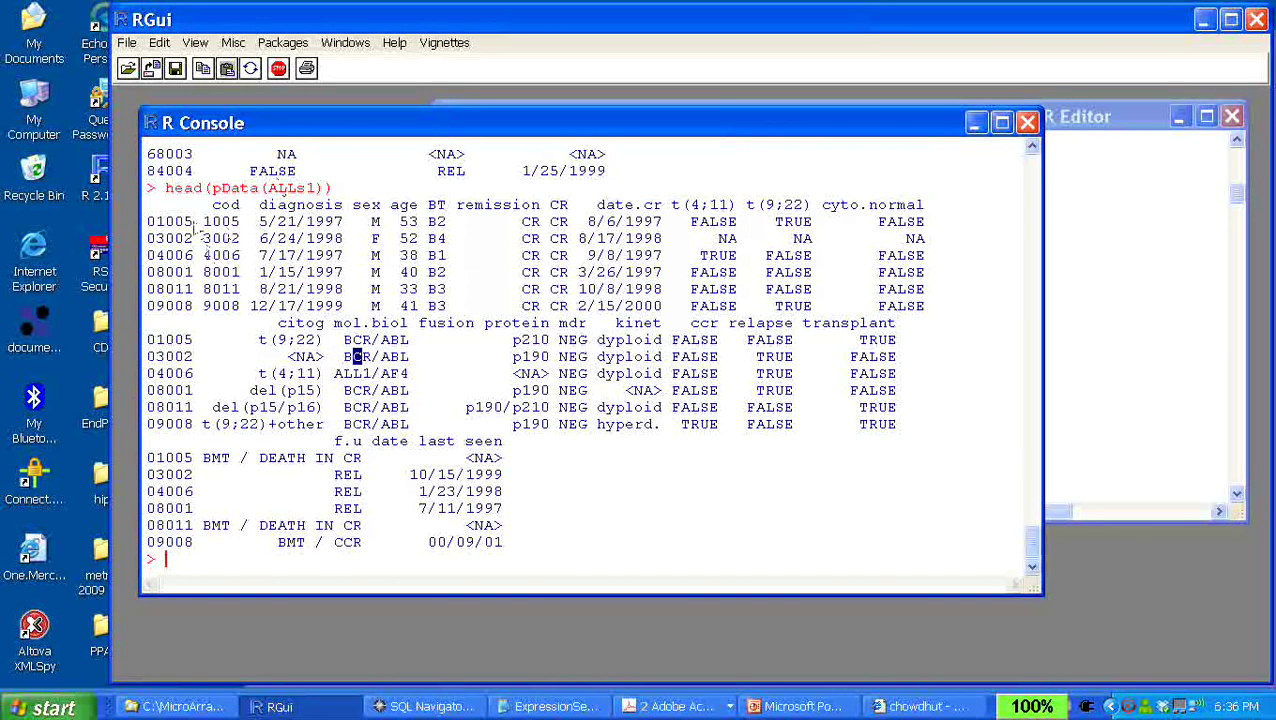
click(1088, 294)
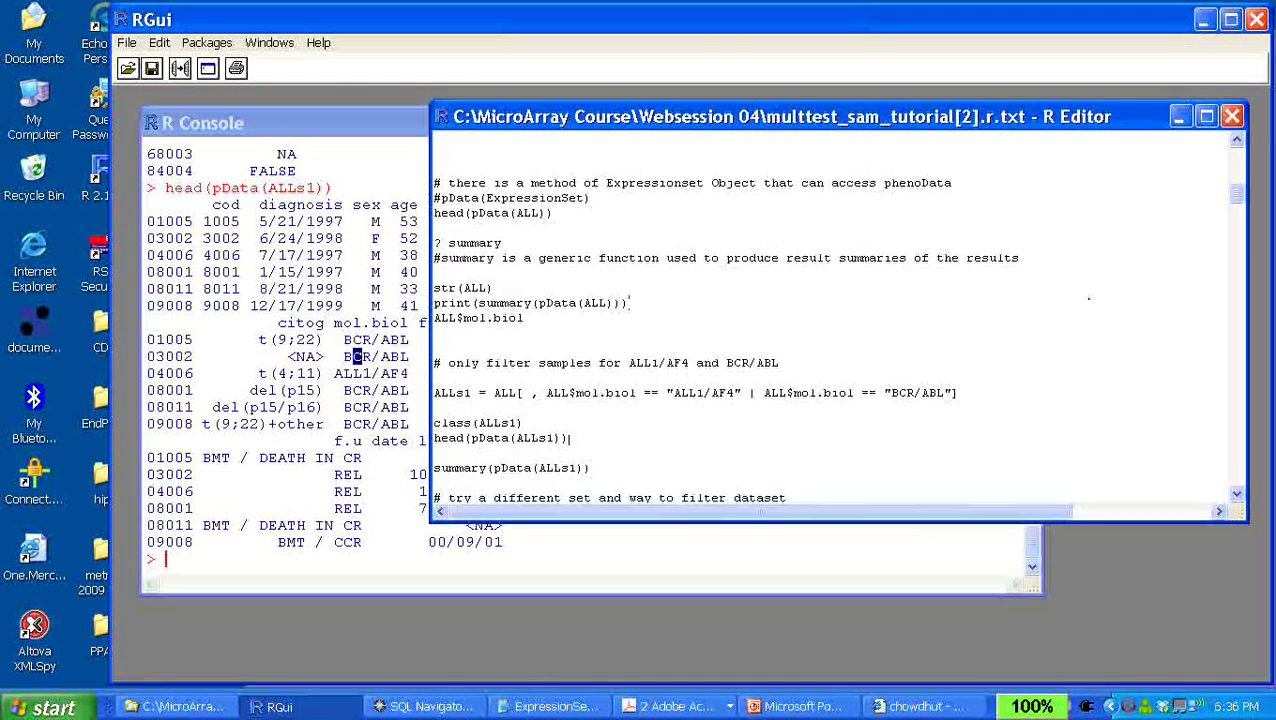
Insert a help line reading ? summary directly above summary(pData(ALLs1)) in the script
click(599, 459)
key(Return)
text(? sum)
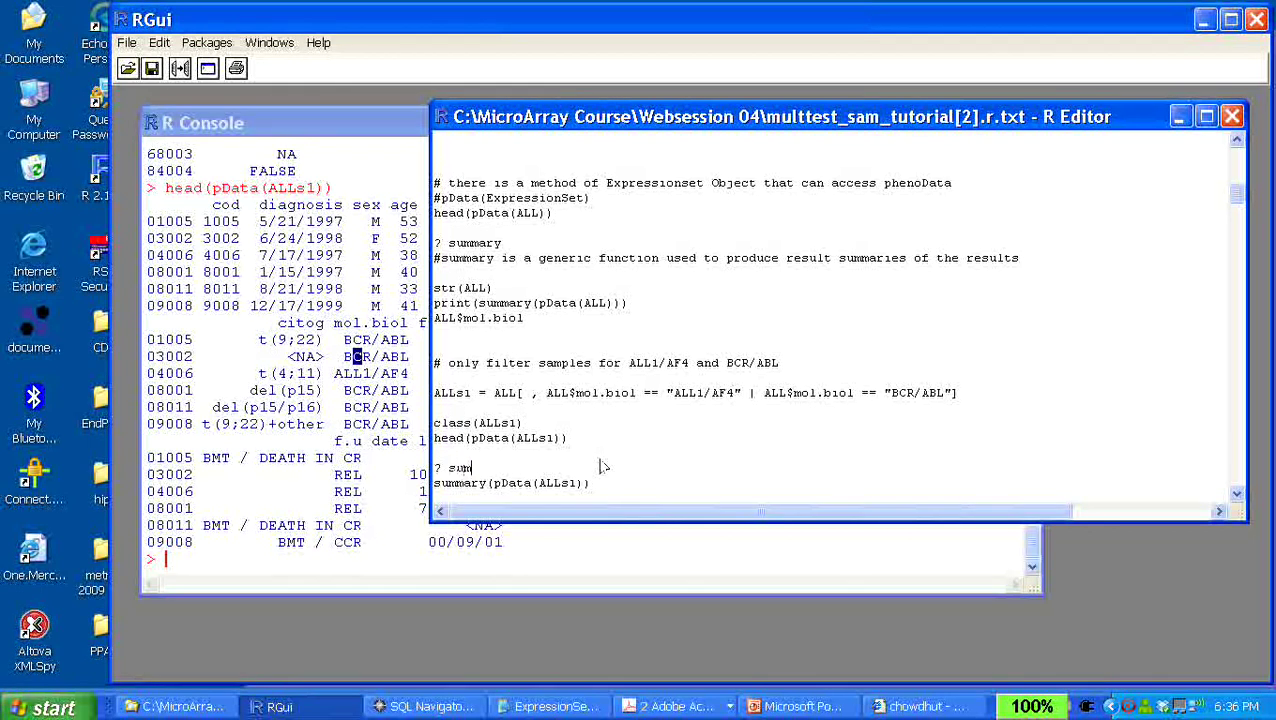
text(mary)
Run summary(pData(ALLs1)) and examine the summaries of mol.biol and the other phenotype variables in the console
click(368, 320)
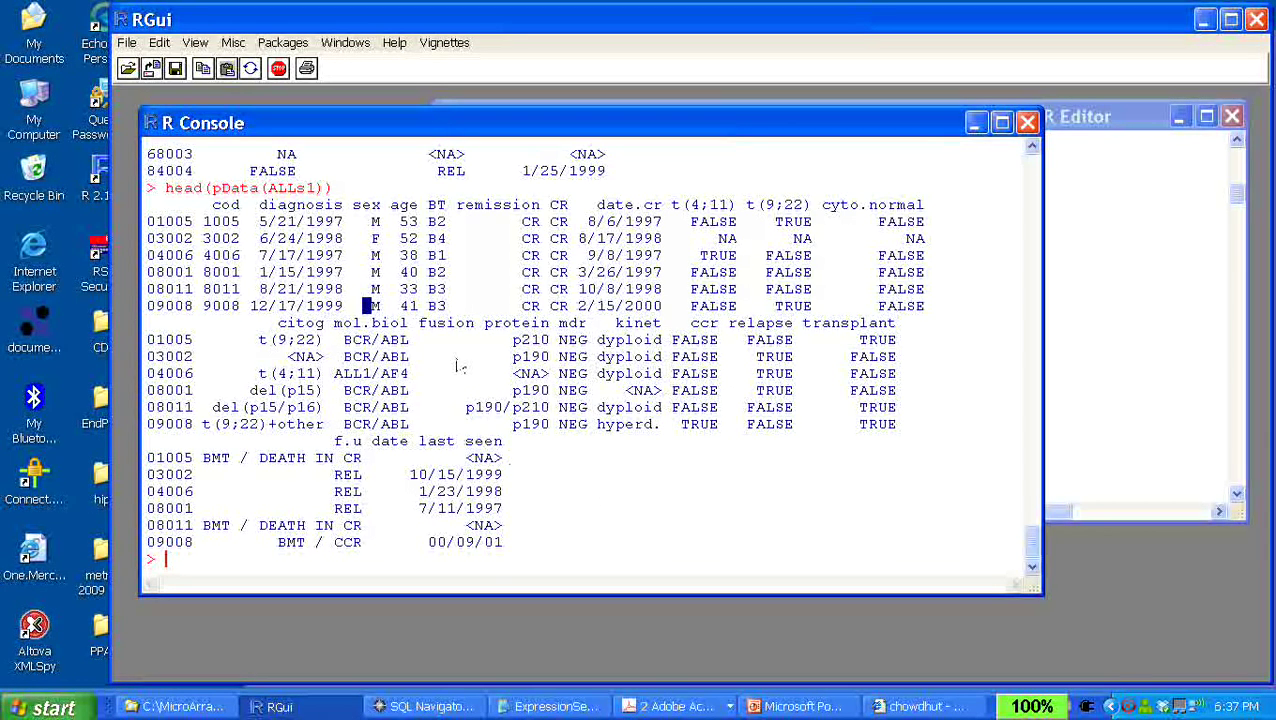
click(1161, 343)
drag(598, 455, 393, 377)
key(ctrl+r)
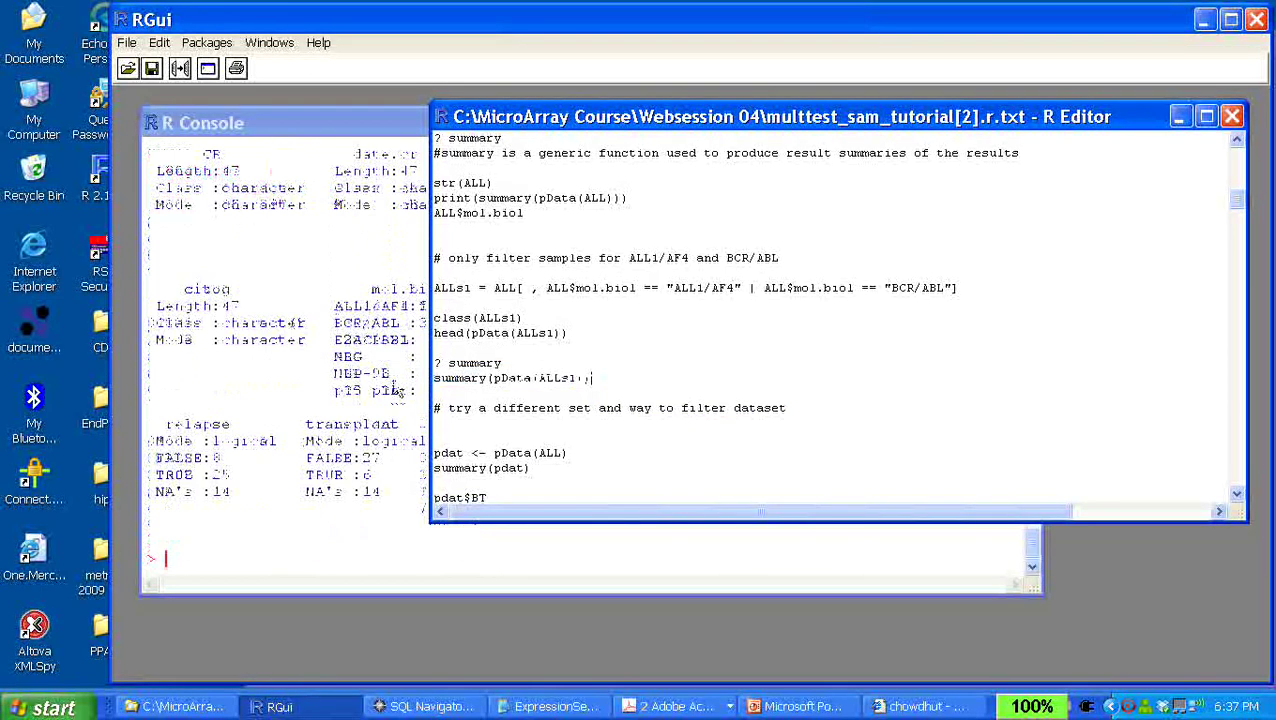
click(338, 374)
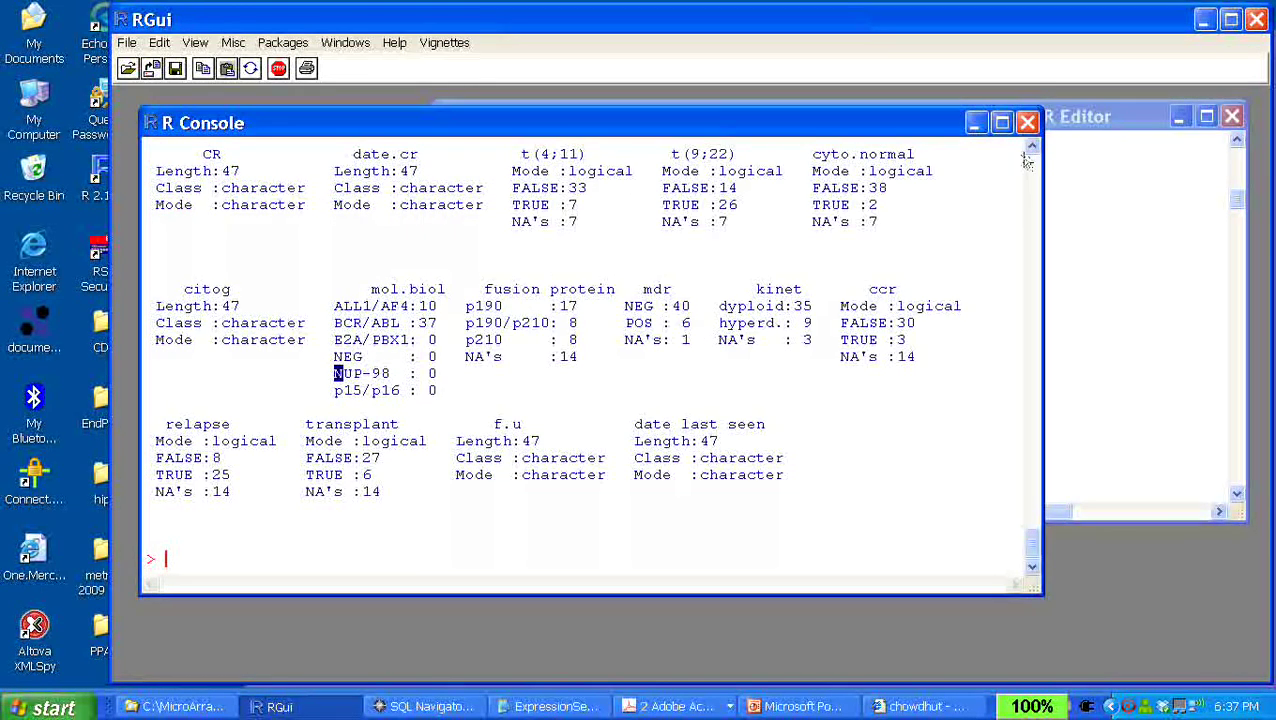
scroll(1025, 160, up, 4)
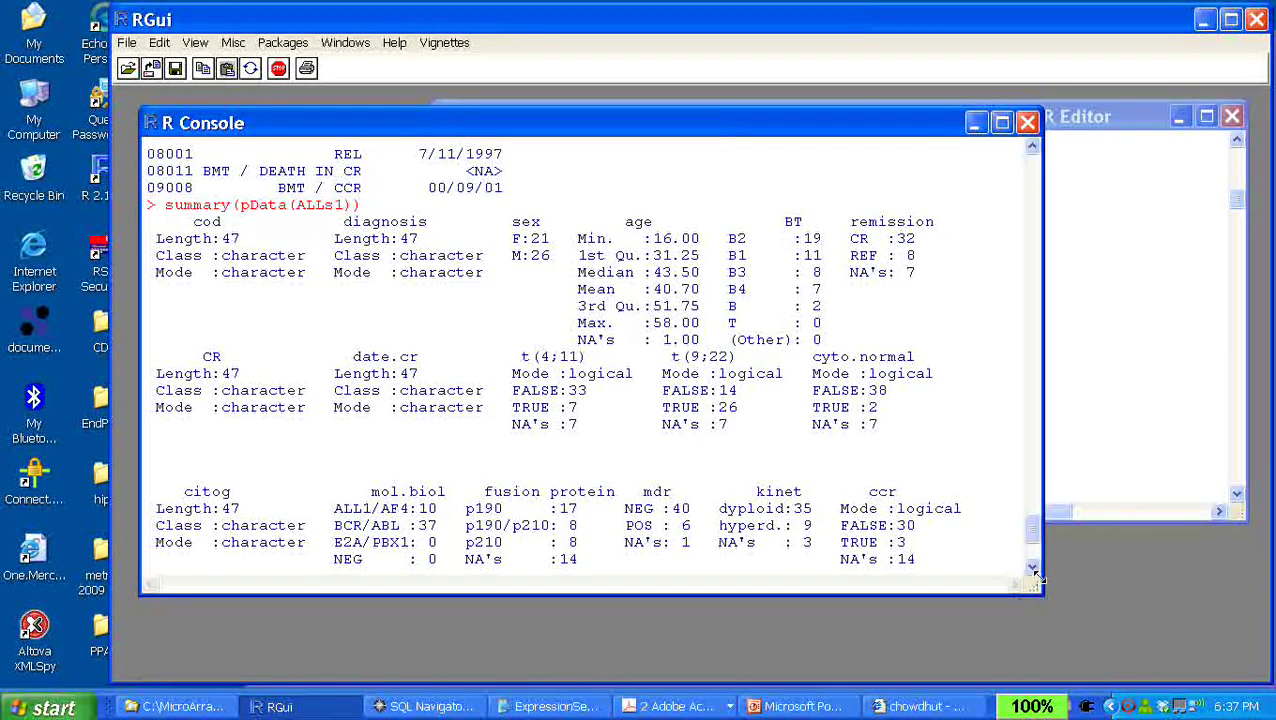
scroll(1034, 571, down, 3)
scroll(1033, 567, down, 3)
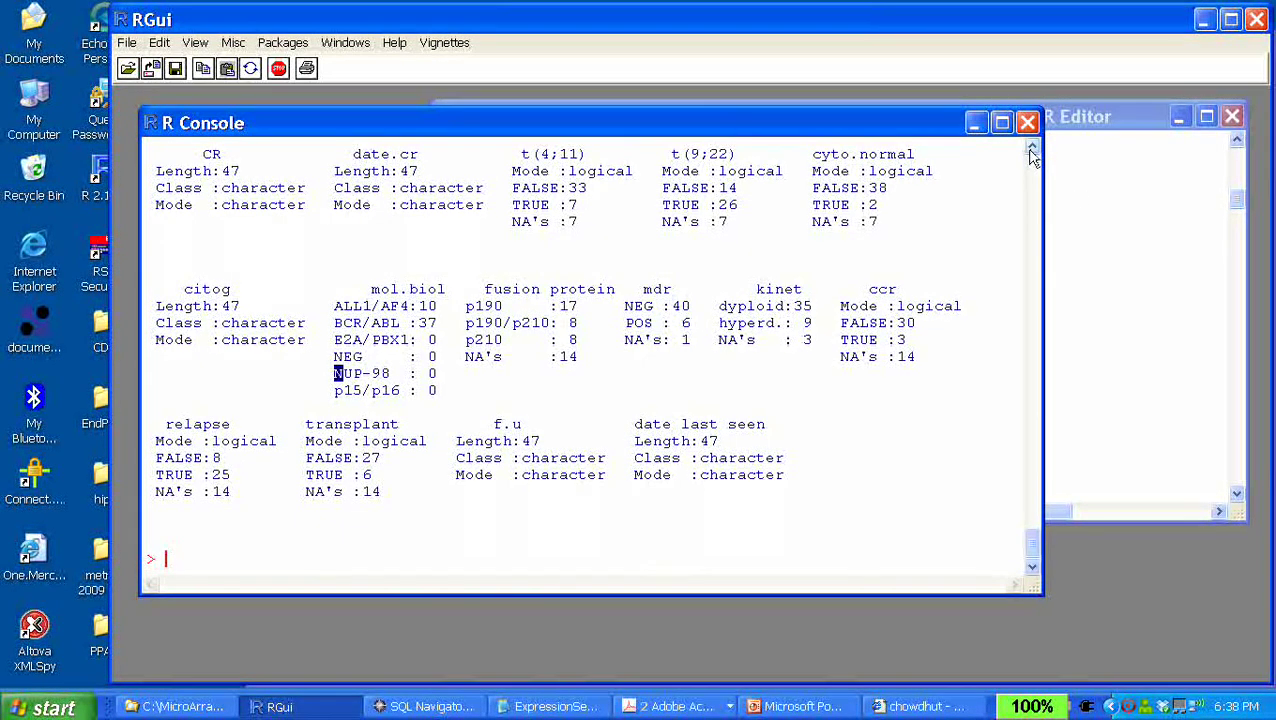
scroll(1033, 155, up, 5)
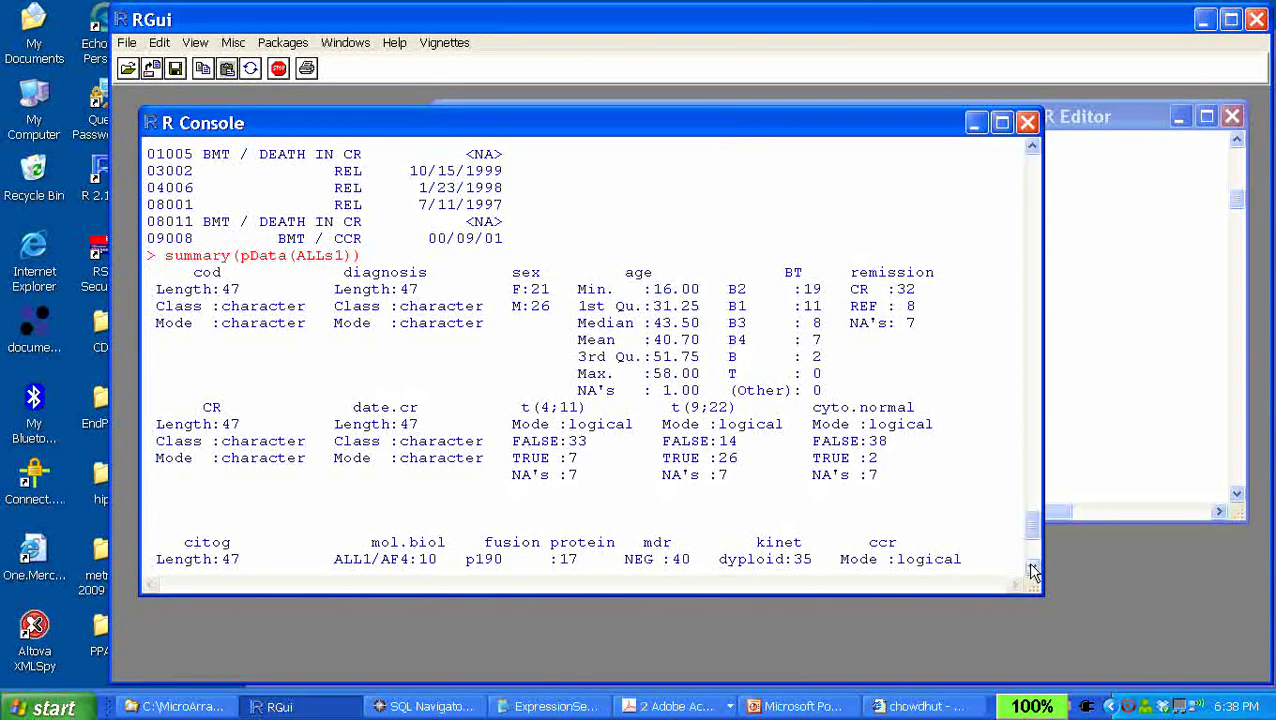
Review the class(ALLs1), head(pData(ALLs1)) and summary(pData(ALLs1)) lines in the script
click(1090, 291)
drag(554, 333, 470, 333)
click(537, 363)
click(522, 316)
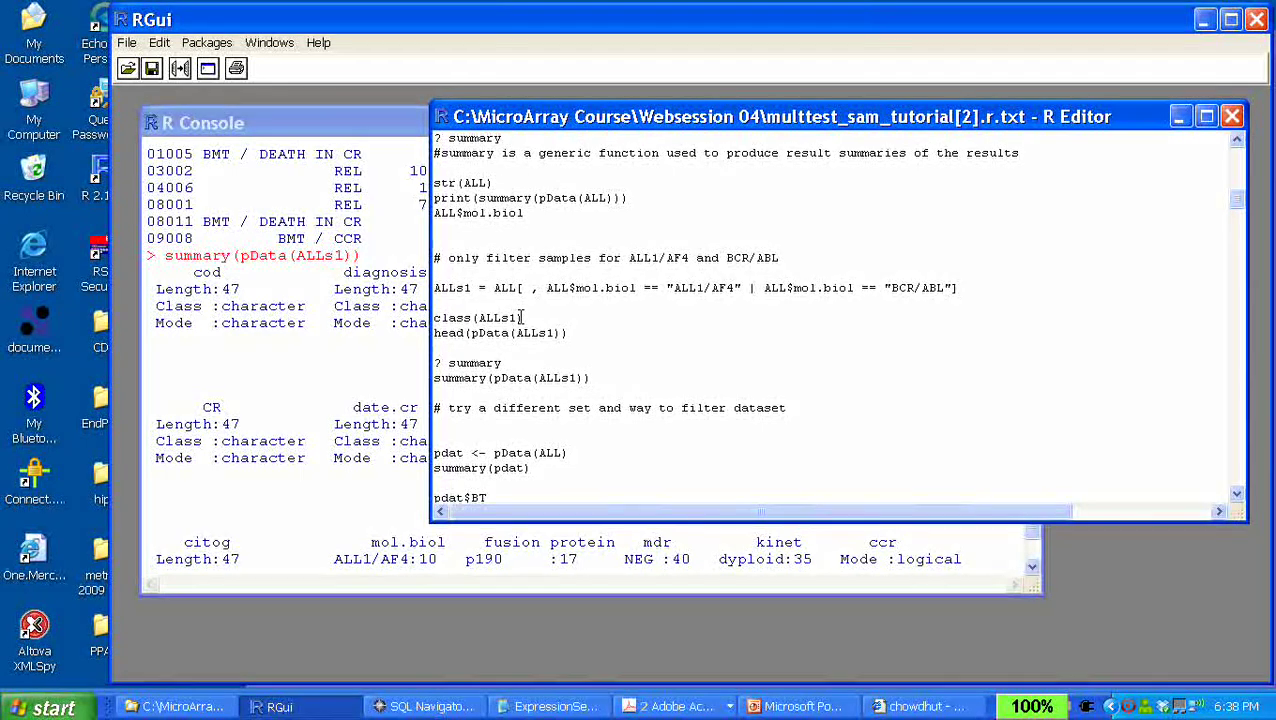
drag(527, 316, 385, 315)
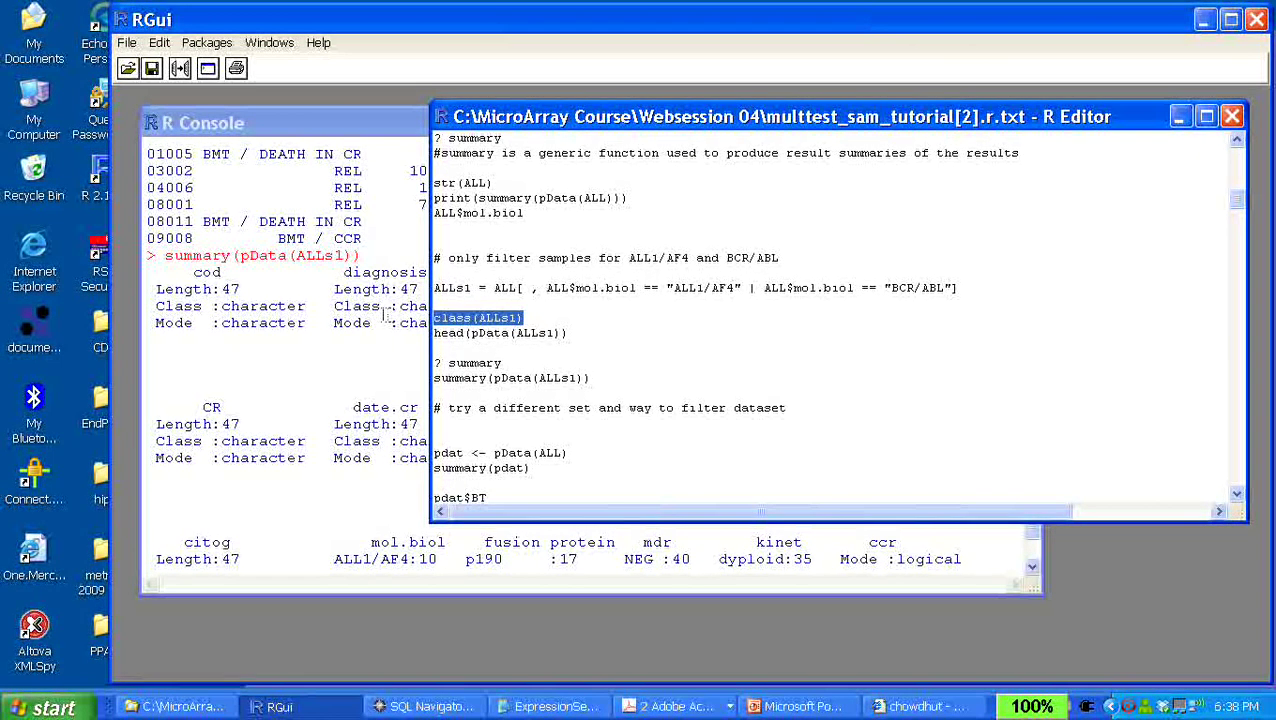
click(567, 333)
drag(562, 333, 470, 347)
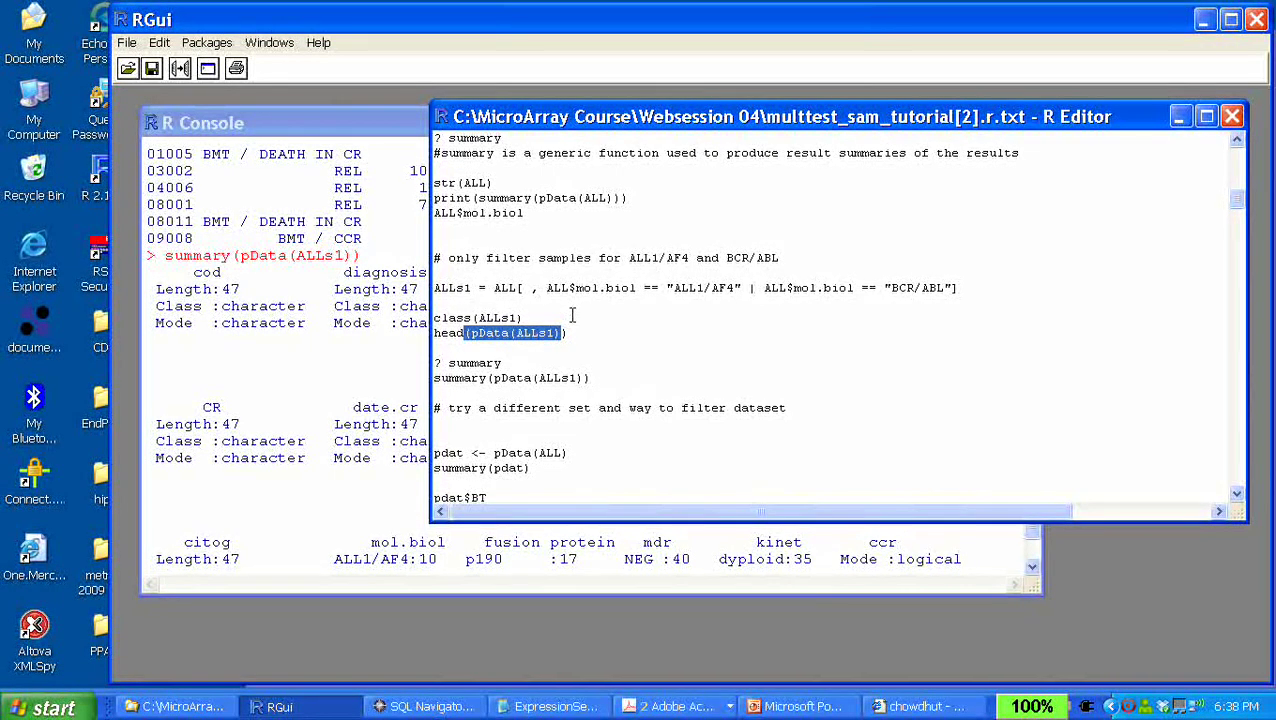
click(575, 347)
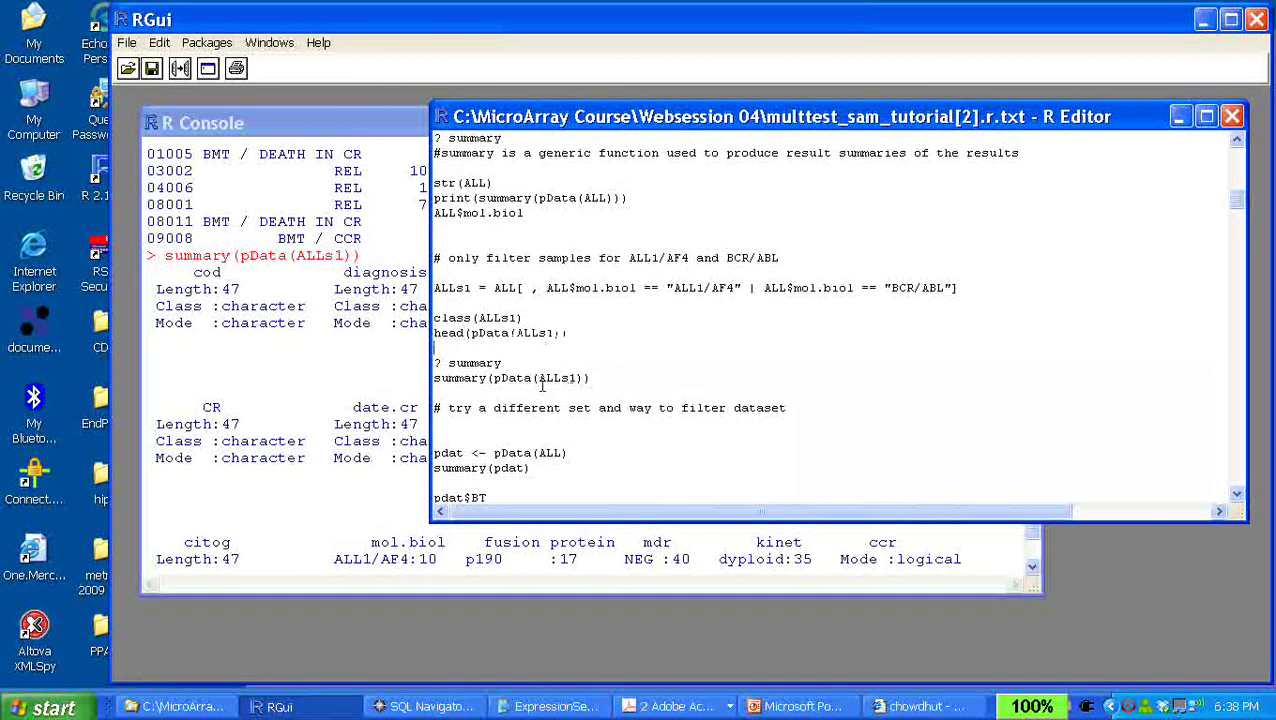
double_click(488, 378)
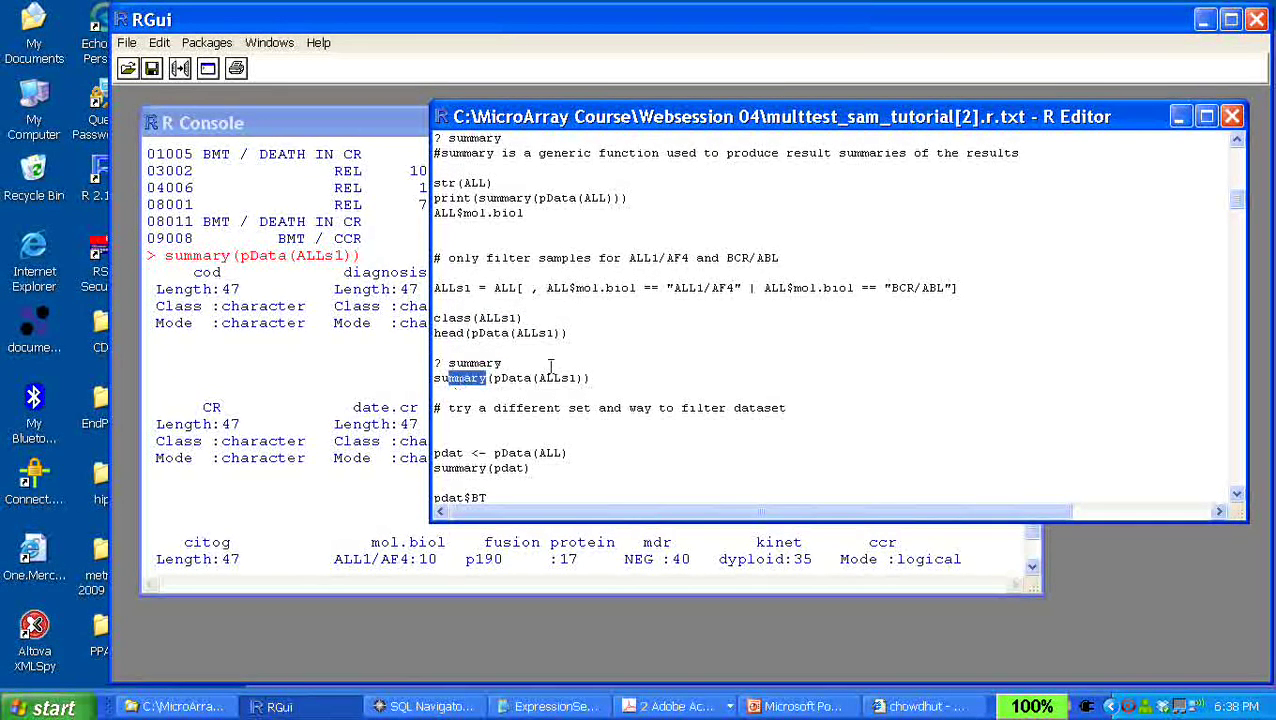
Check the summary(pData(ALLs1)) line in the script against its output in the console
drag(597, 378, 436, 376)
double_click(440, 377)
click(465, 385)
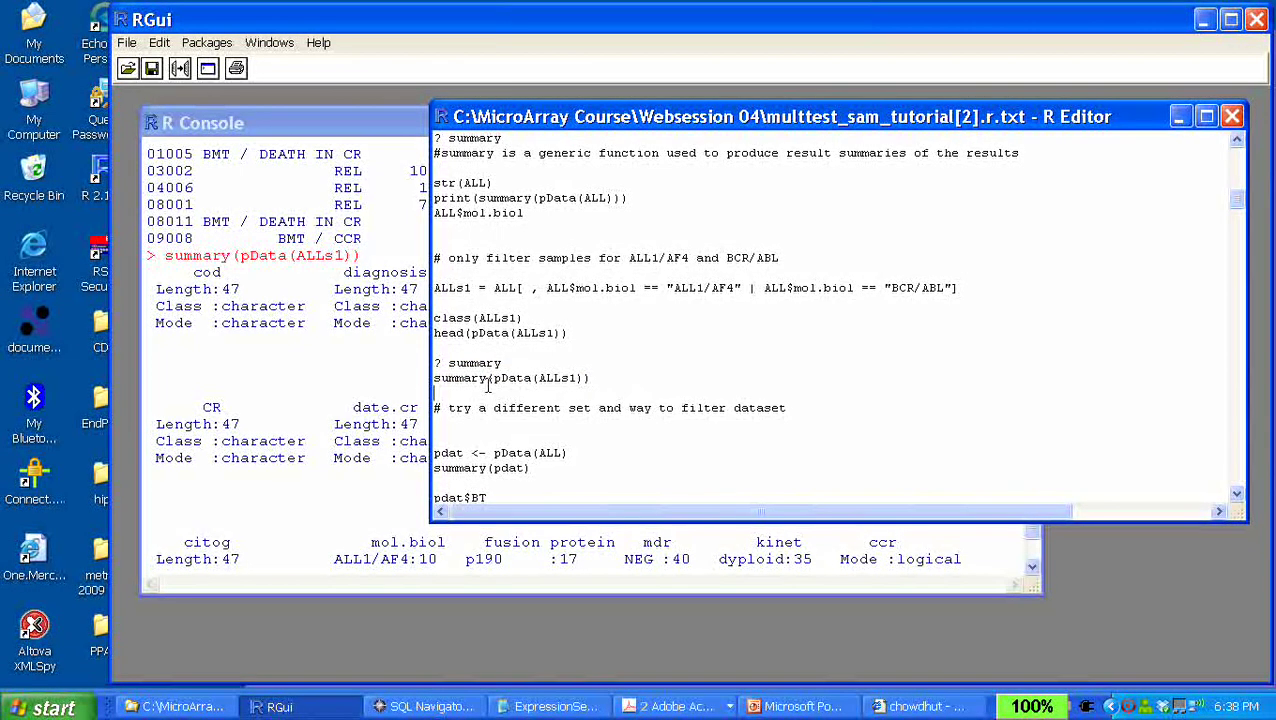
click(368, 385)
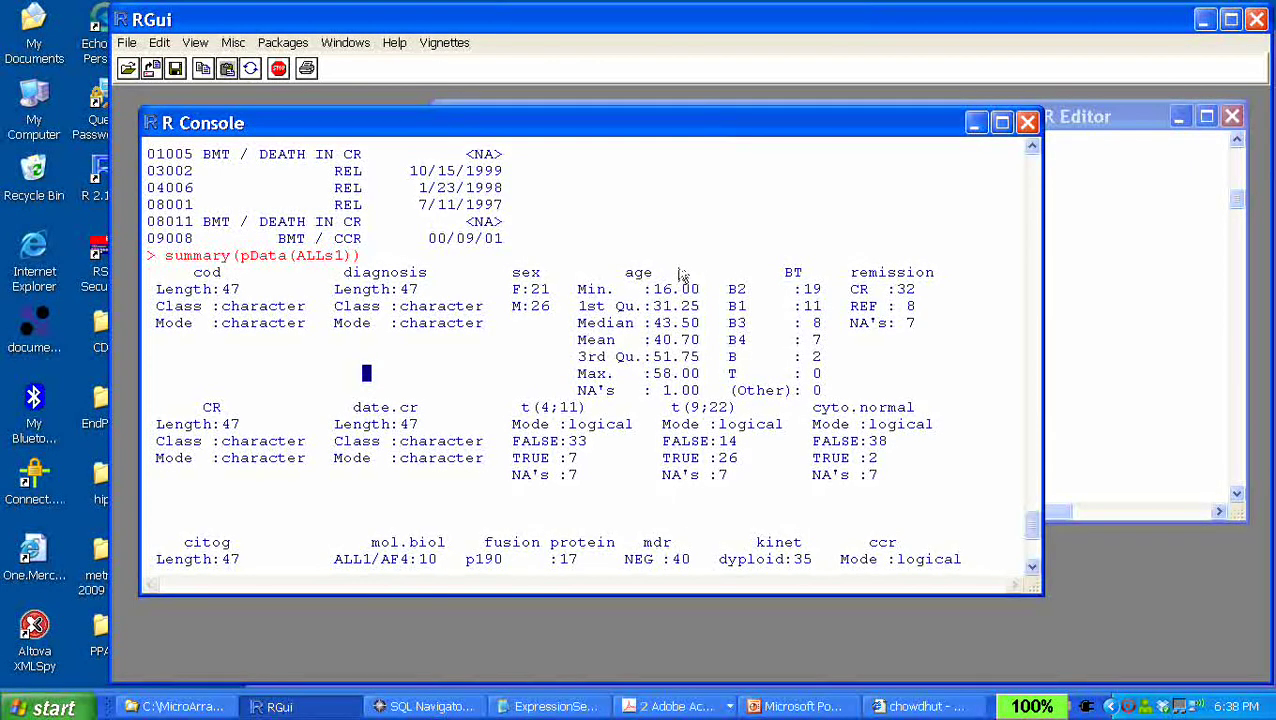
click(1167, 318)
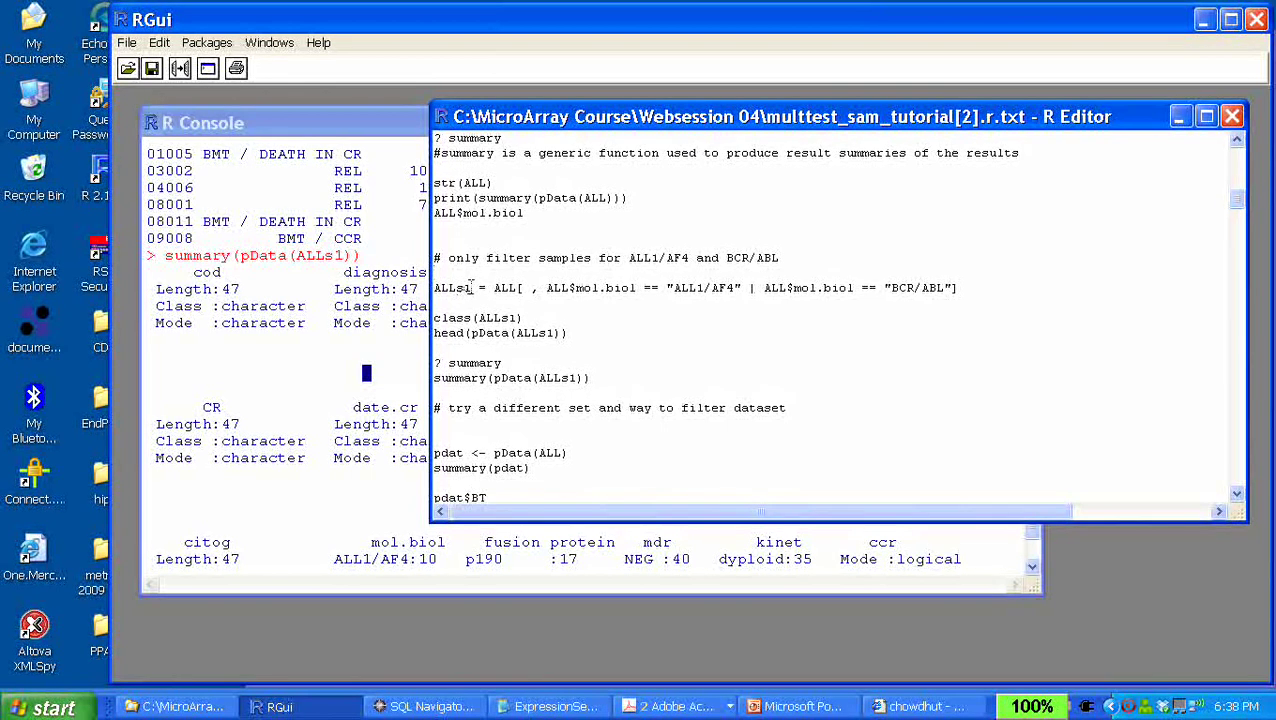
Review the ALL1/AF4 and BCR/ABL conditions in the ALLs1 filter line and look over the console summary again
drag(483, 185, 462, 185)
click(463, 244)
double_click(470, 287)
drag(665, 287, 904, 288)
click(898, 318)
scroll(898, 318, down, 3)
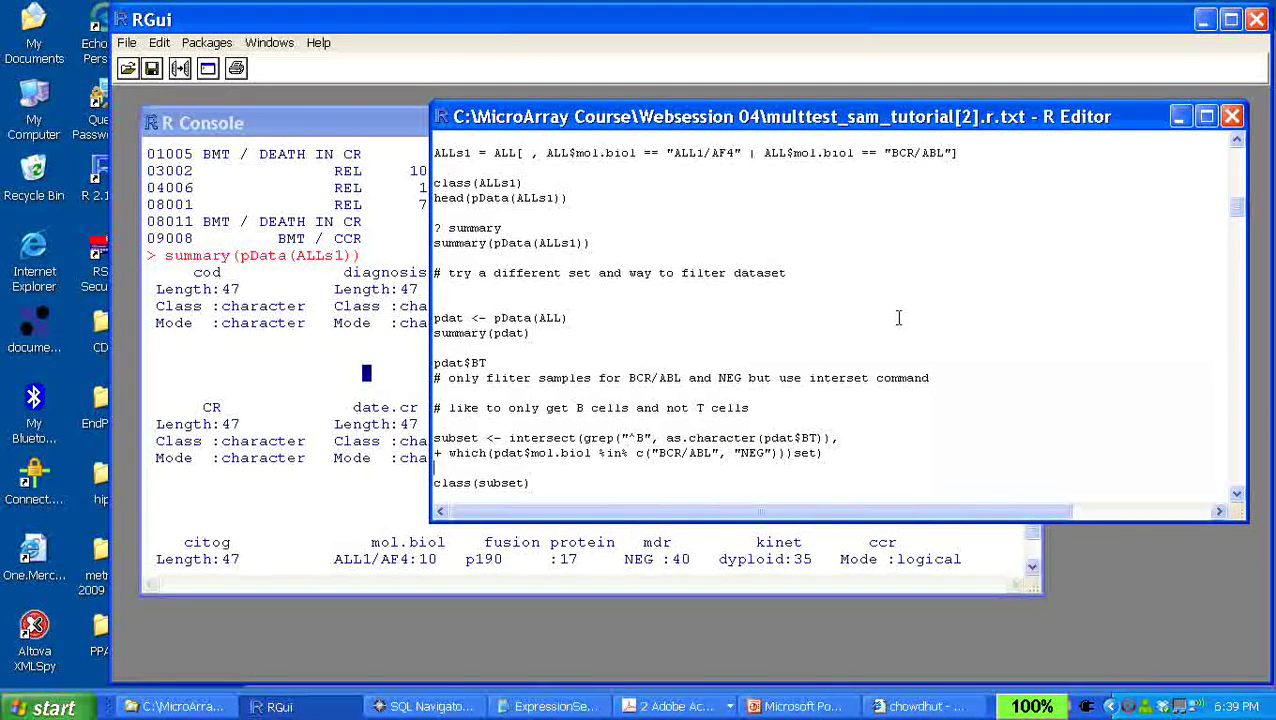
scroll(898, 318, up, 3)
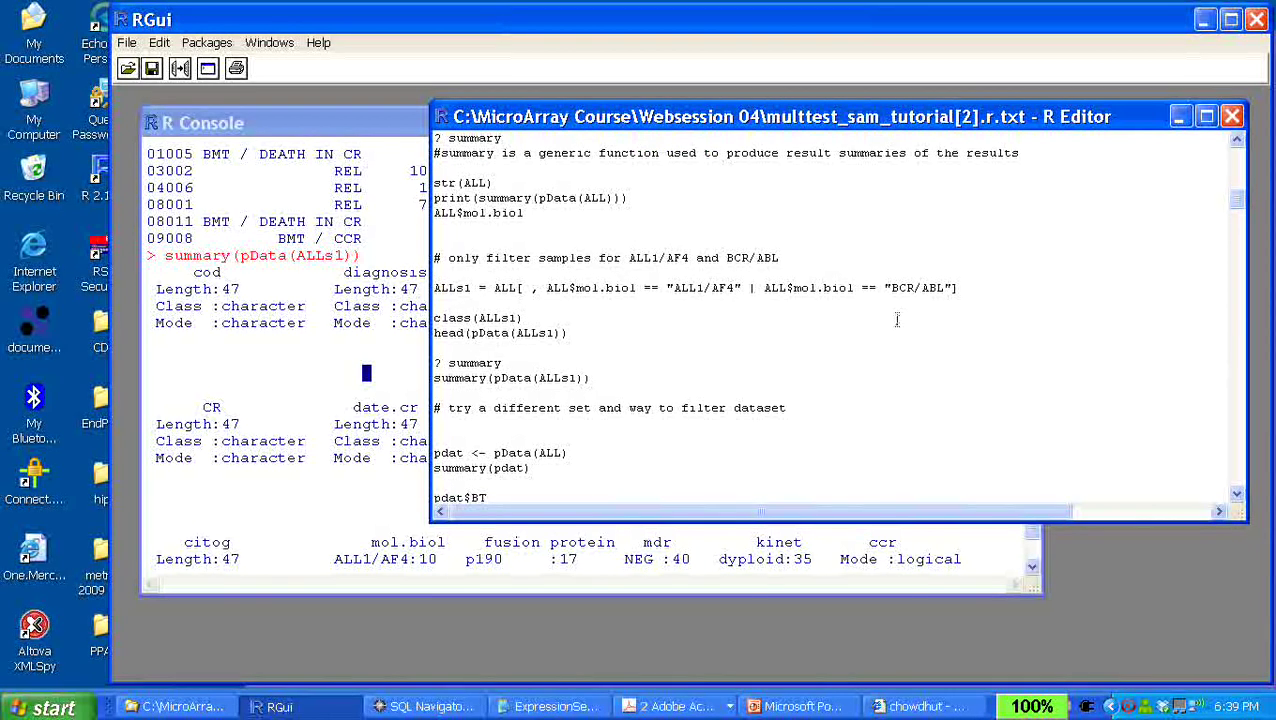
key(ctrl+Tab)
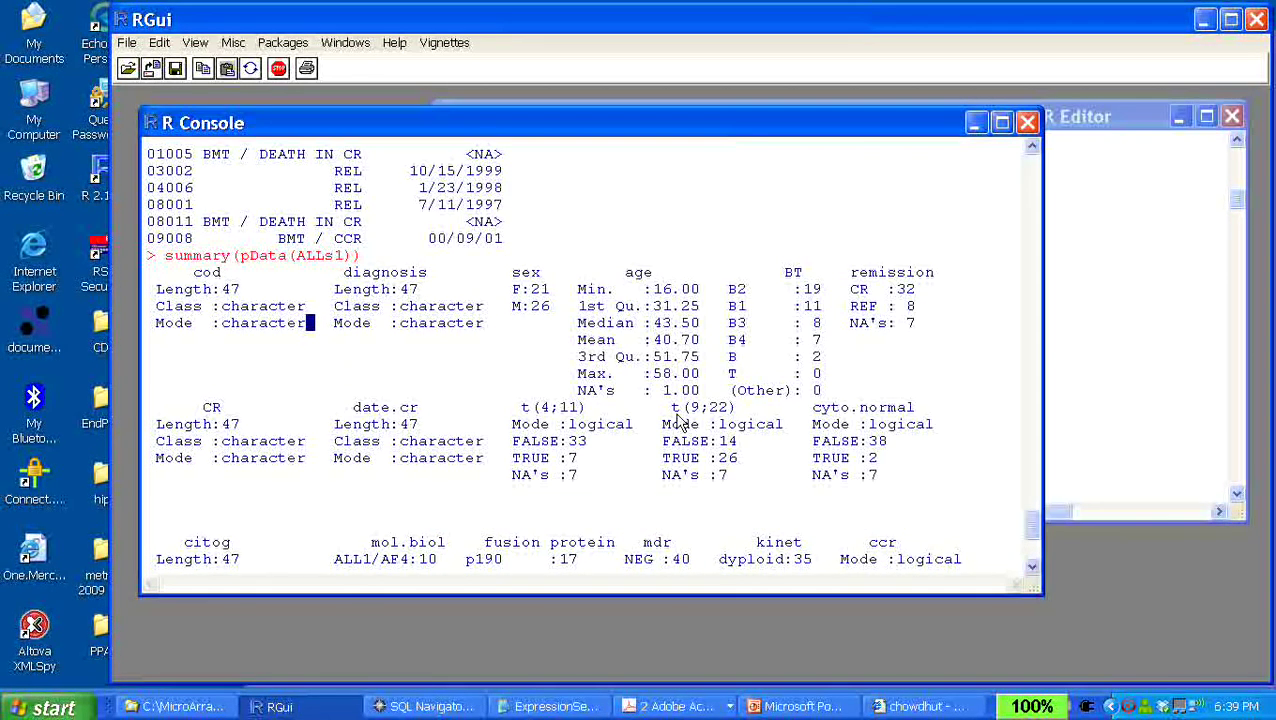
click(1097, 271)
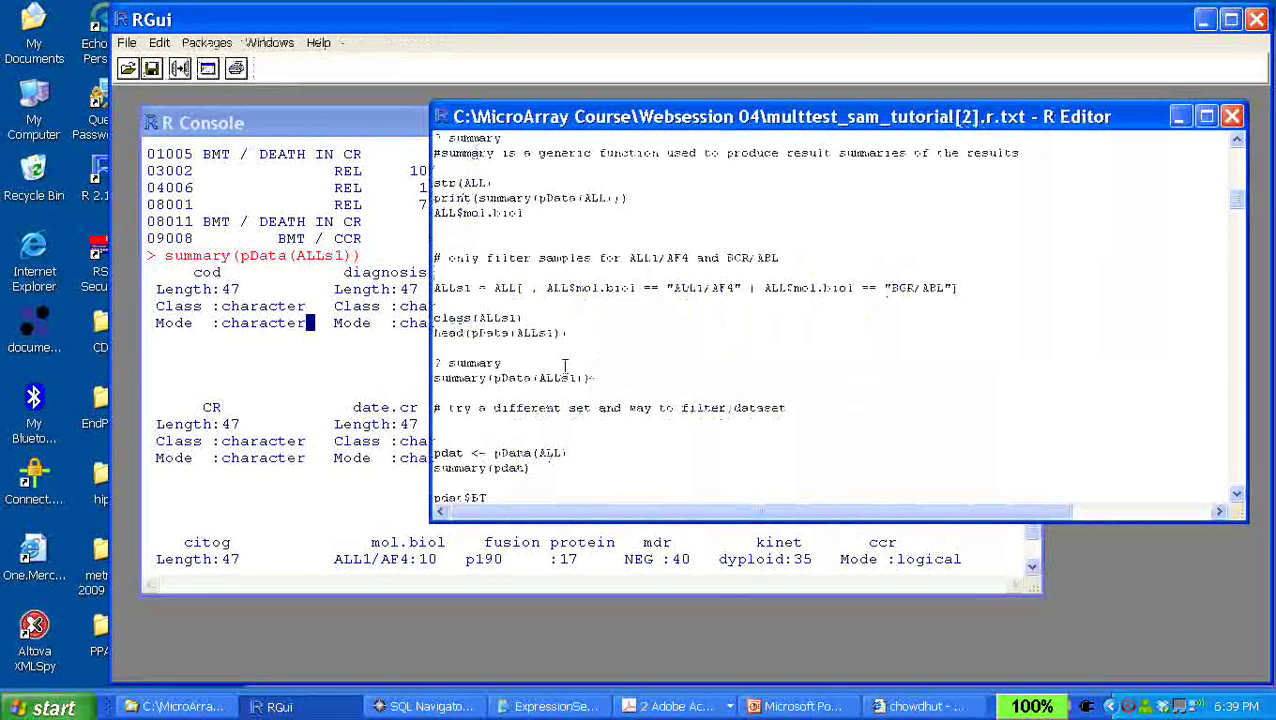
Insert a head(pData(ALL)) line between the ALLs1 filter line and class(ALLs1), adapted from a copy of head(pData(ALLs1))
drag(578, 334, 424, 342)
key(ctrl+c)
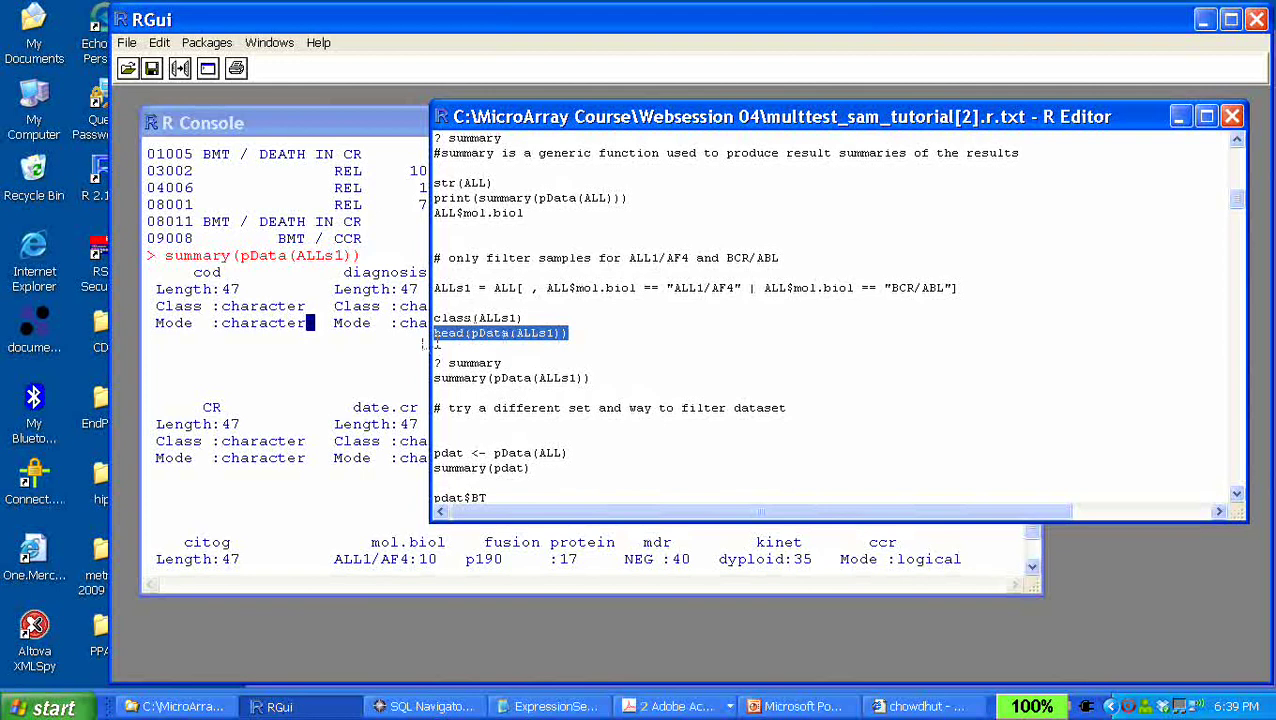
click(478, 305)
key(Return)
key(Return)
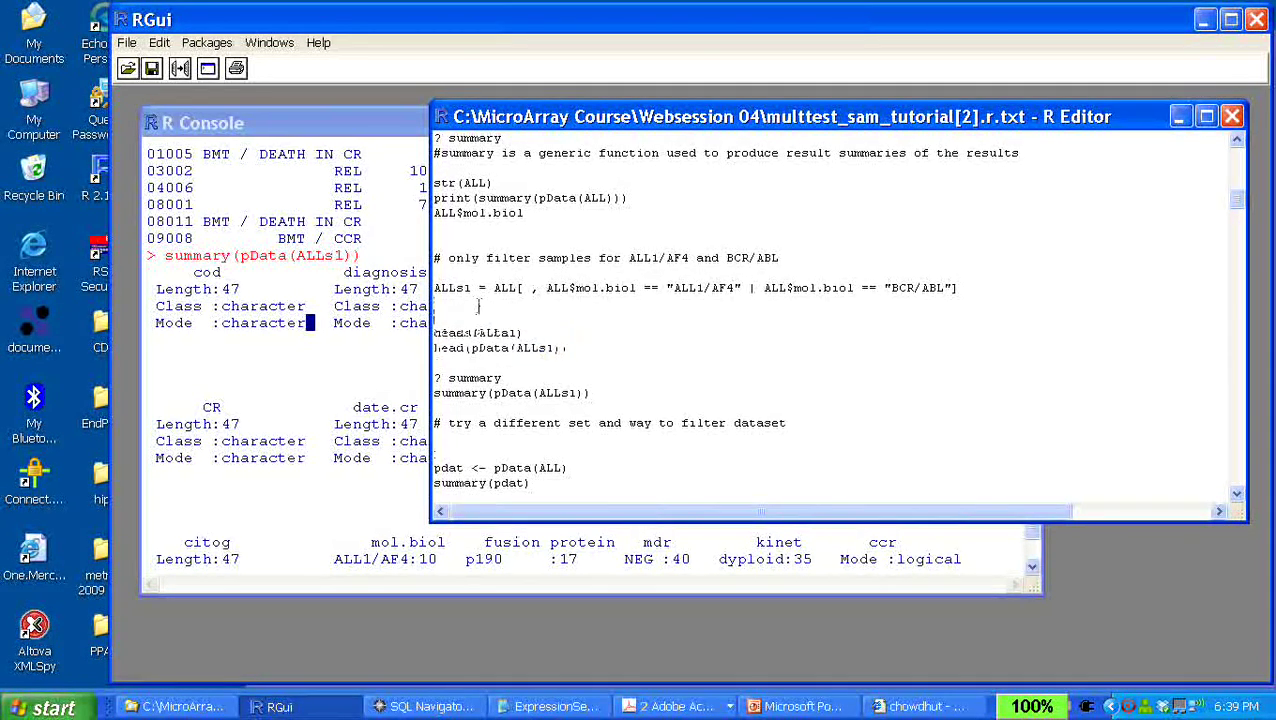
key(ctrl+v)
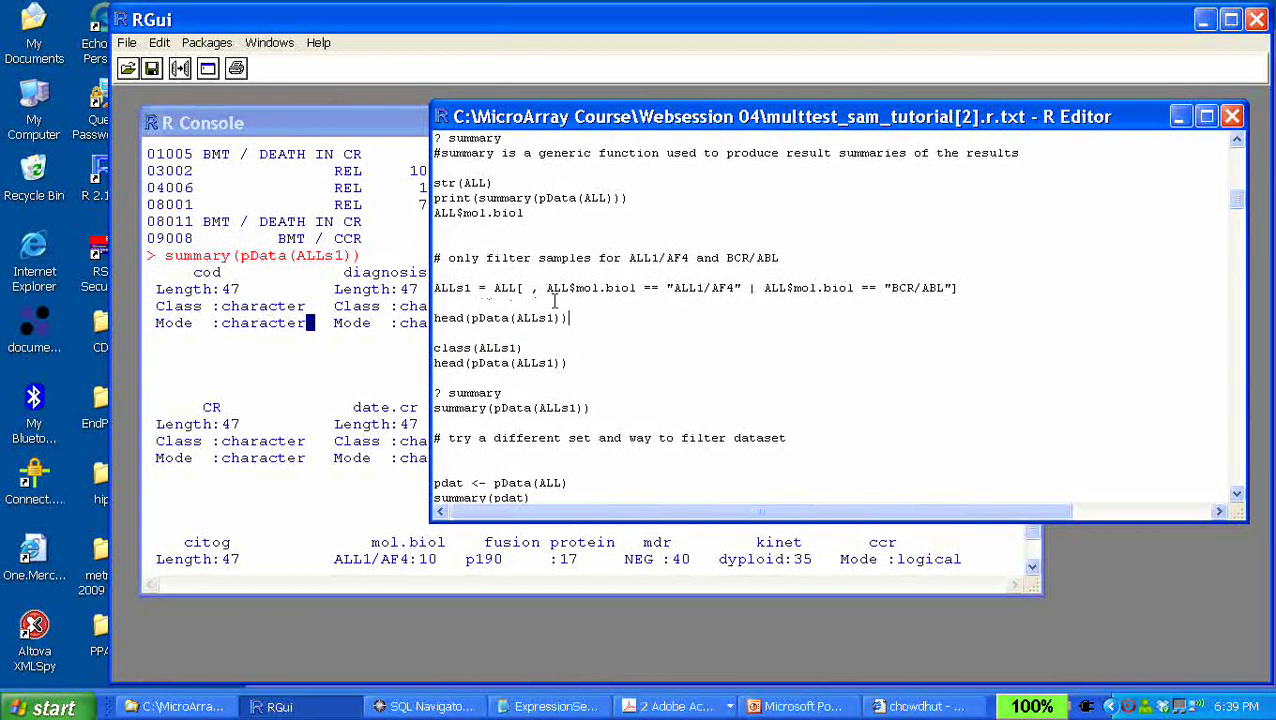
click(548, 317)
key(BackSpace)
key(BackSpace)
Run head(pData(ALL)) and inspect the mol.biol values of the unfiltered samples in the console
drag(566, 317, 408, 332)
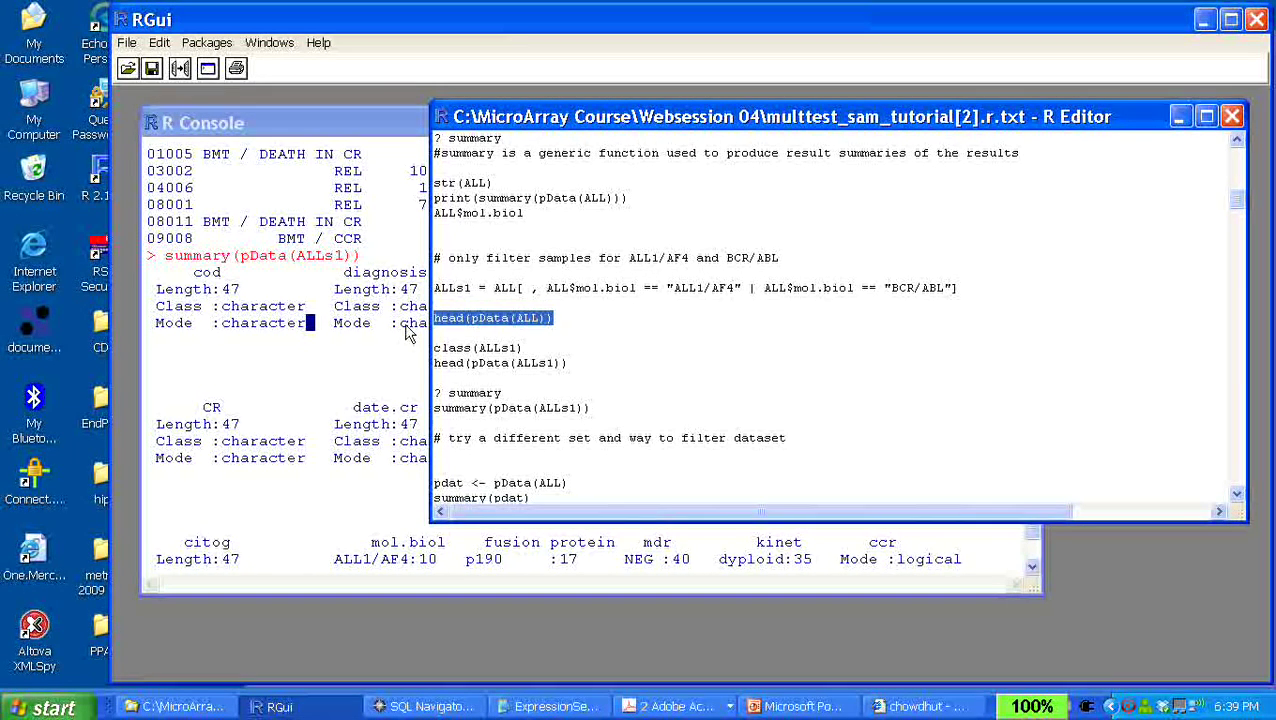
key(ctrl+r)
click(412, 336)
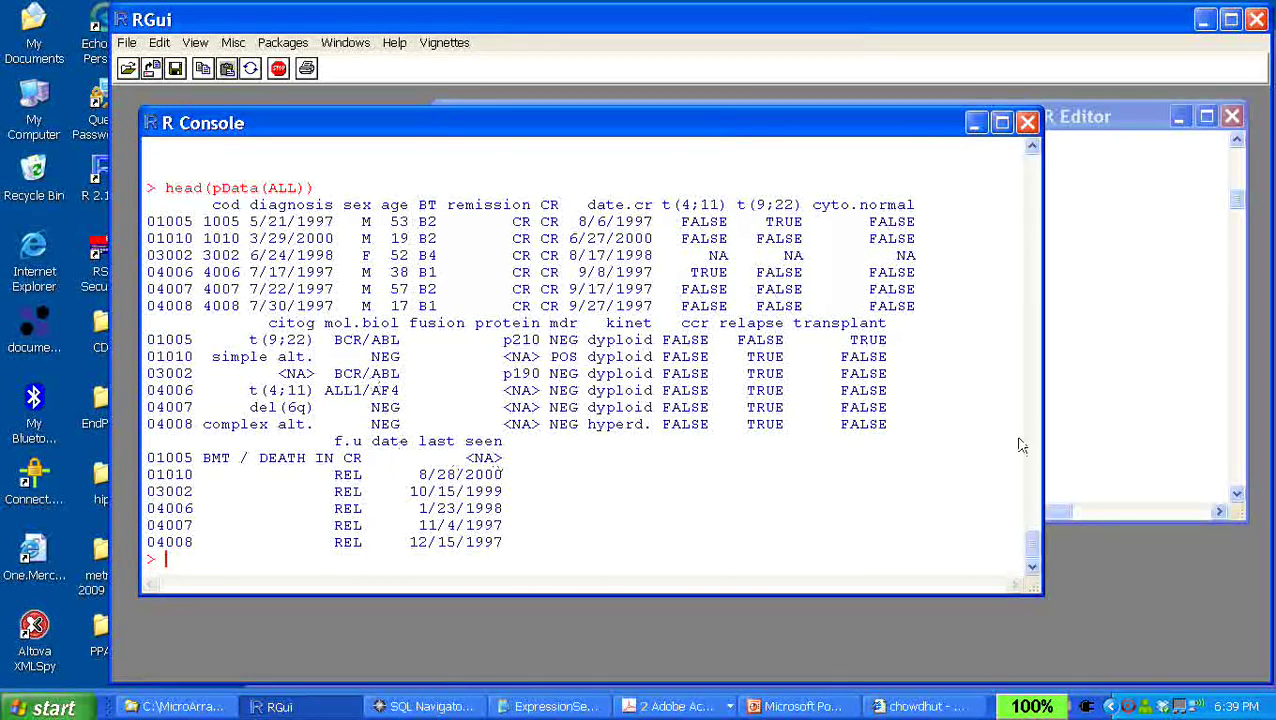
click(1046, 422)
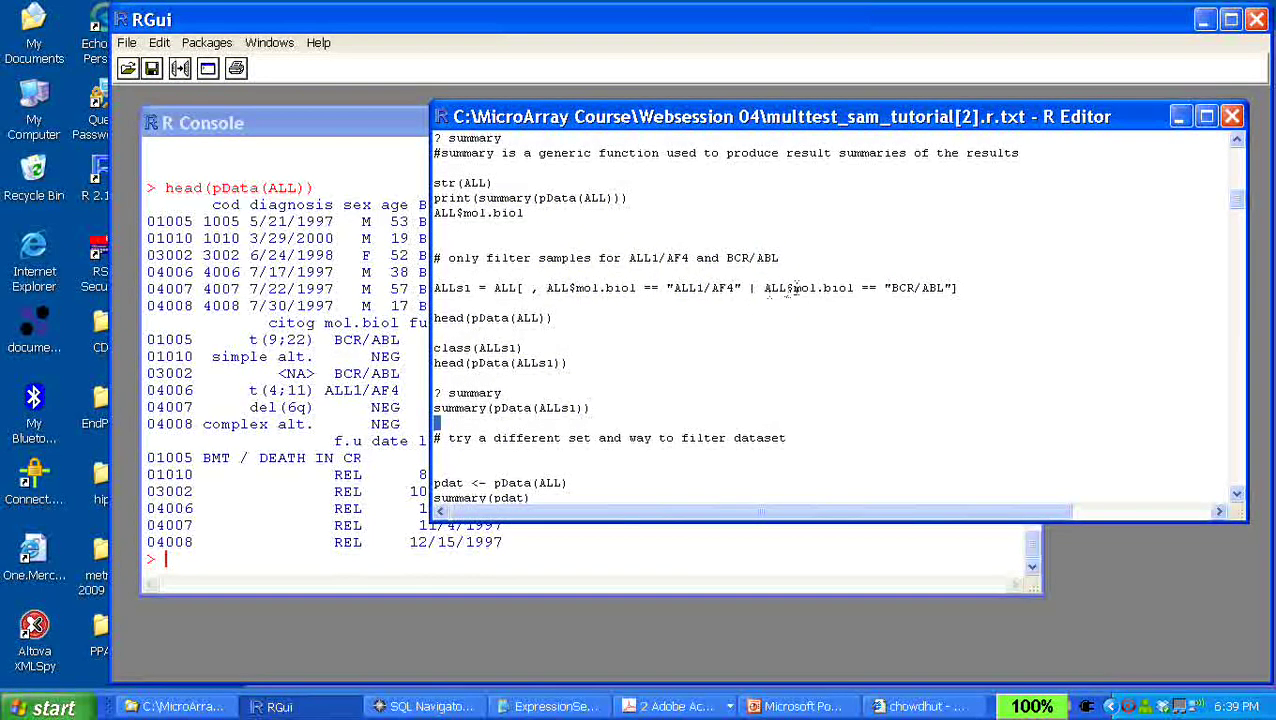
click(682, 370)
scroll(682, 370, down, 3)
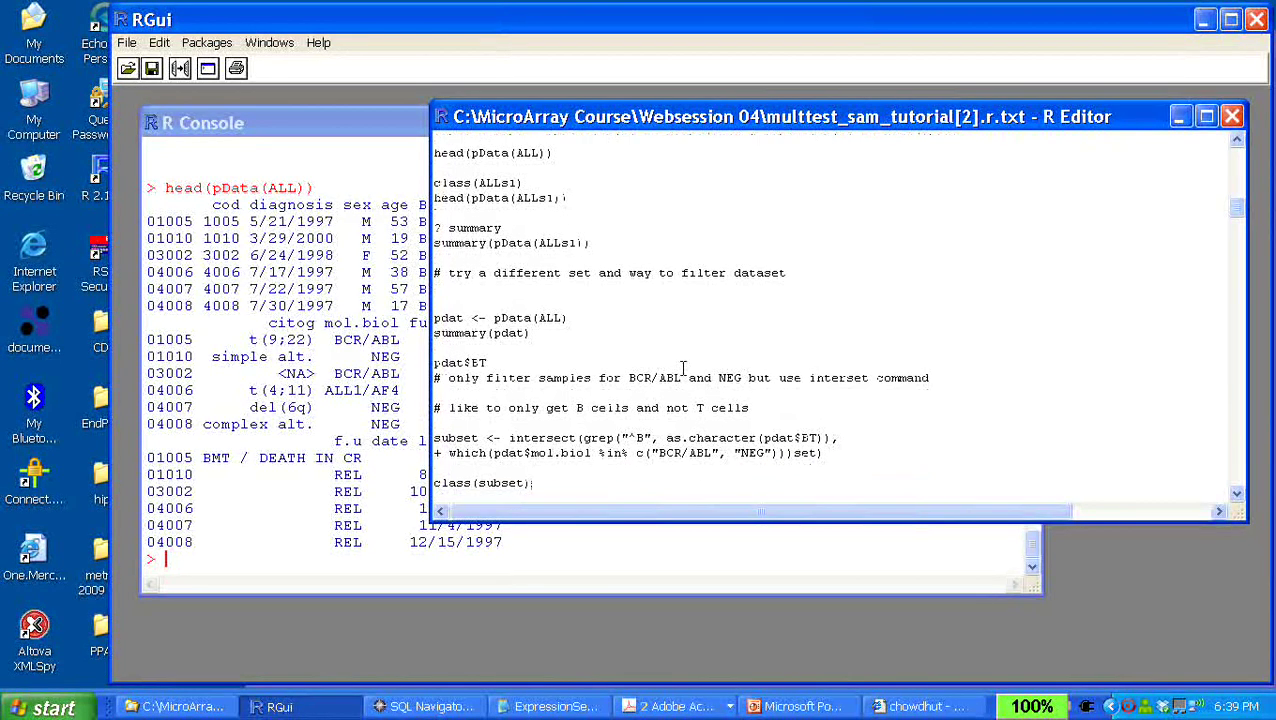
click(374, 422)
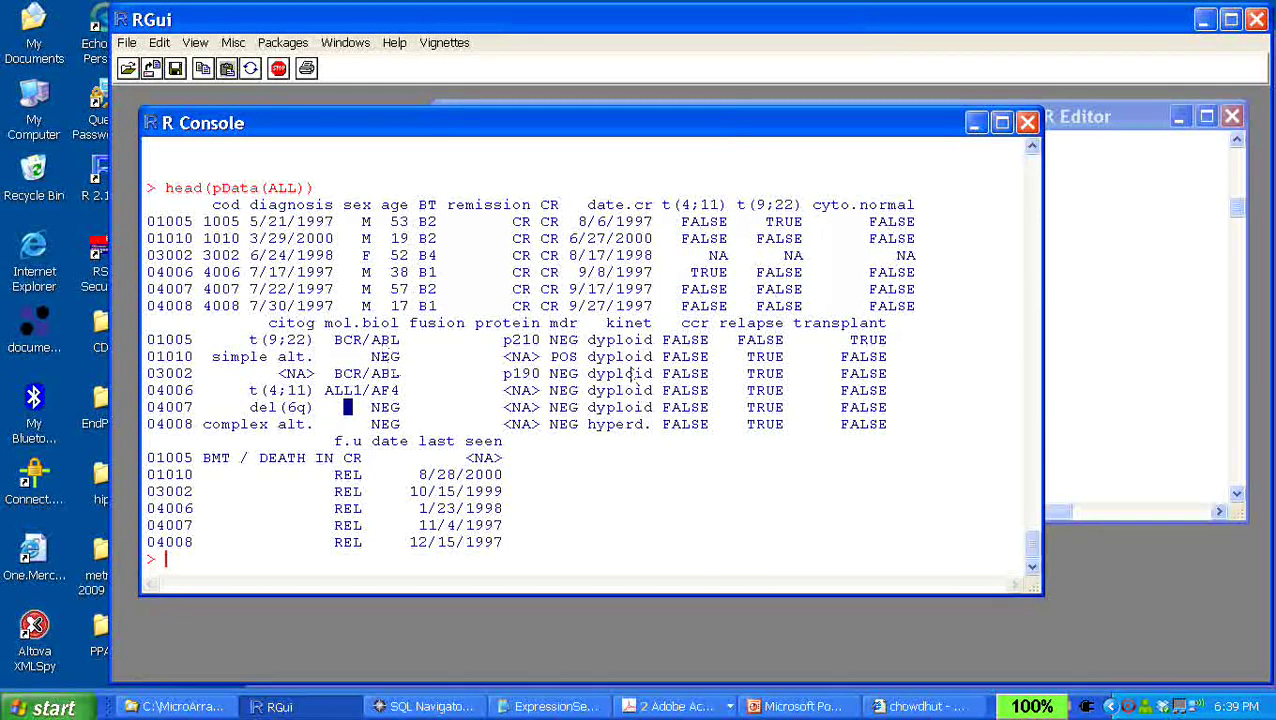
click(1086, 373)
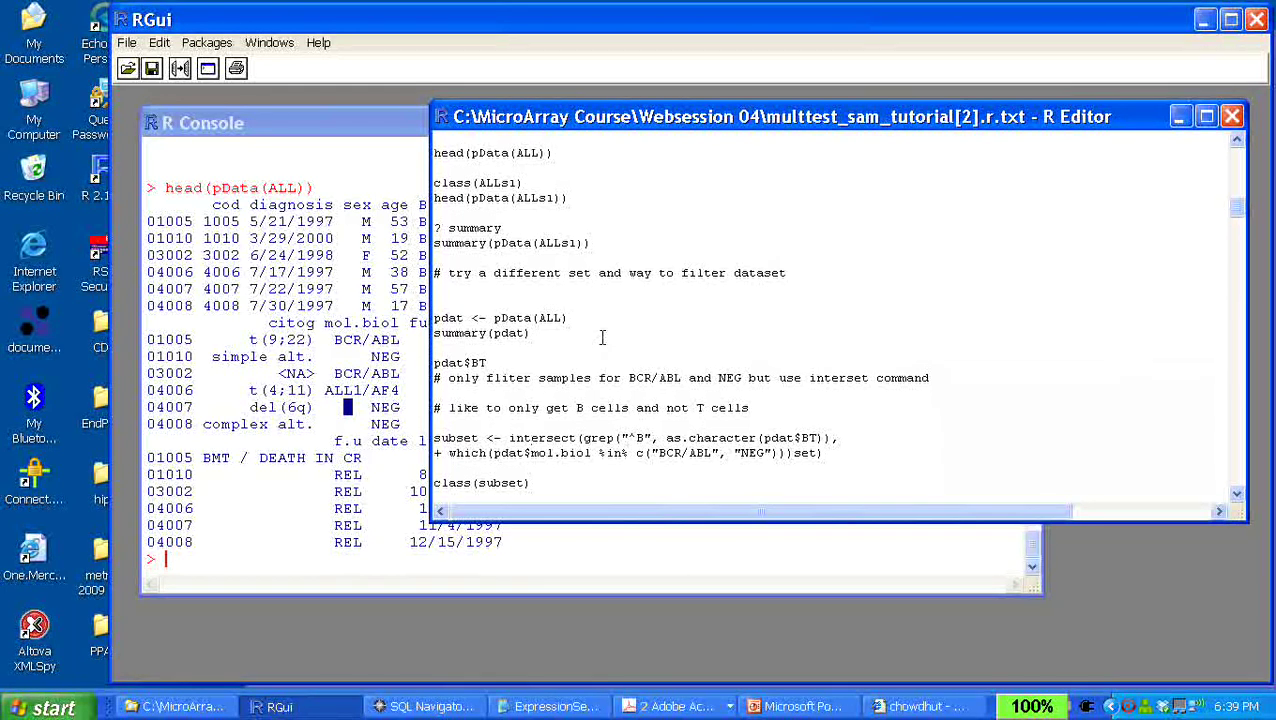
Highlight the ALL$mol.biol conditions in the ALLs1 filter line for review
scroll(602, 338, up, 5)
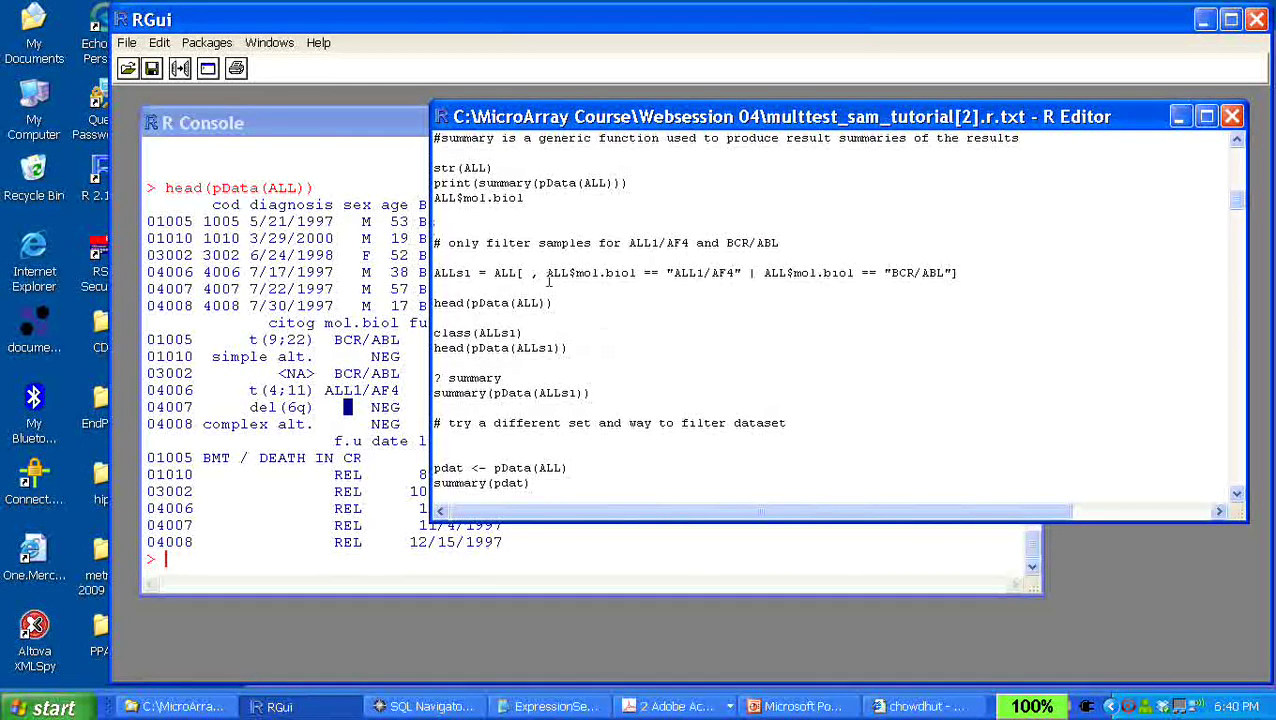
drag(546, 276, 794, 276)
click(805, 334)
Run pdat <- pData(ALL) and summary(pdat) from the script section on a different way to filter the dataset
key(Down)
key(Down)
key(Down)
key(Down)
key(Down)
key(Down)
key(Down)
key(Down)
key(Down)
key(Down)
key(Down)
key(Down)
key(Down)
key(Down)
key(Down)
key(Down)
key(Down)
key(Down)
key(Down)
key(Down)
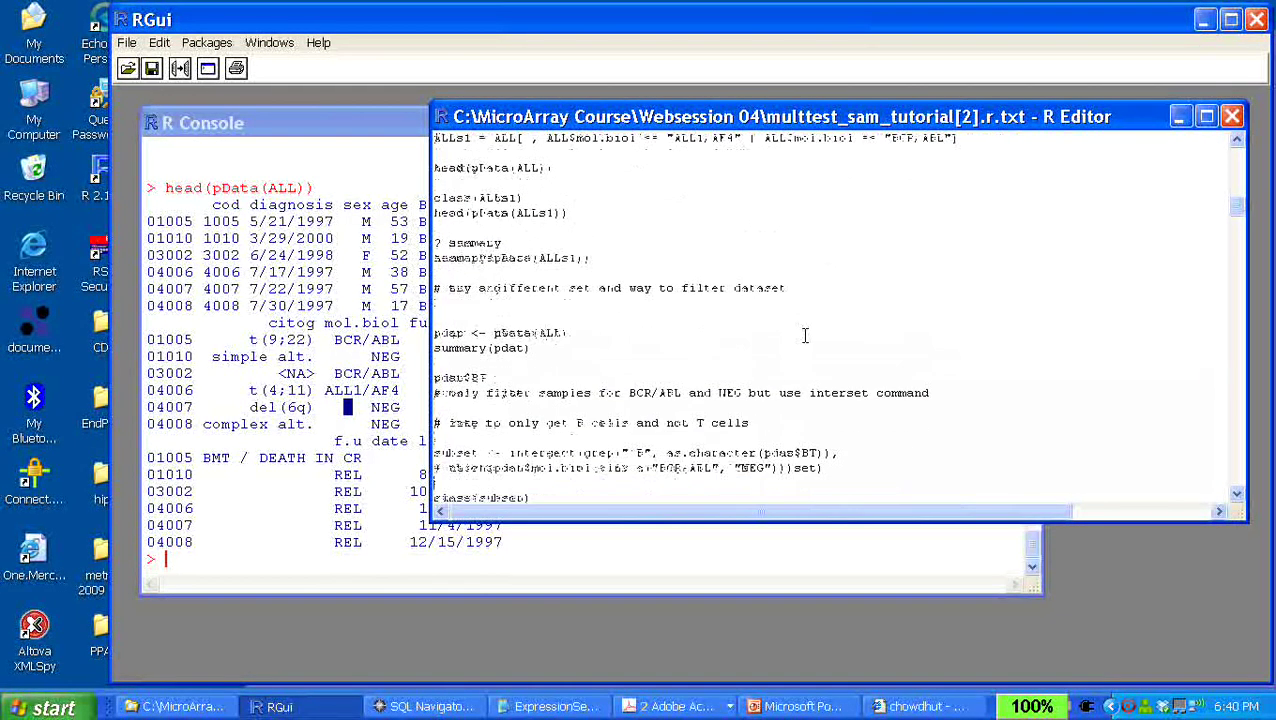
scroll(805, 335, down, 2)
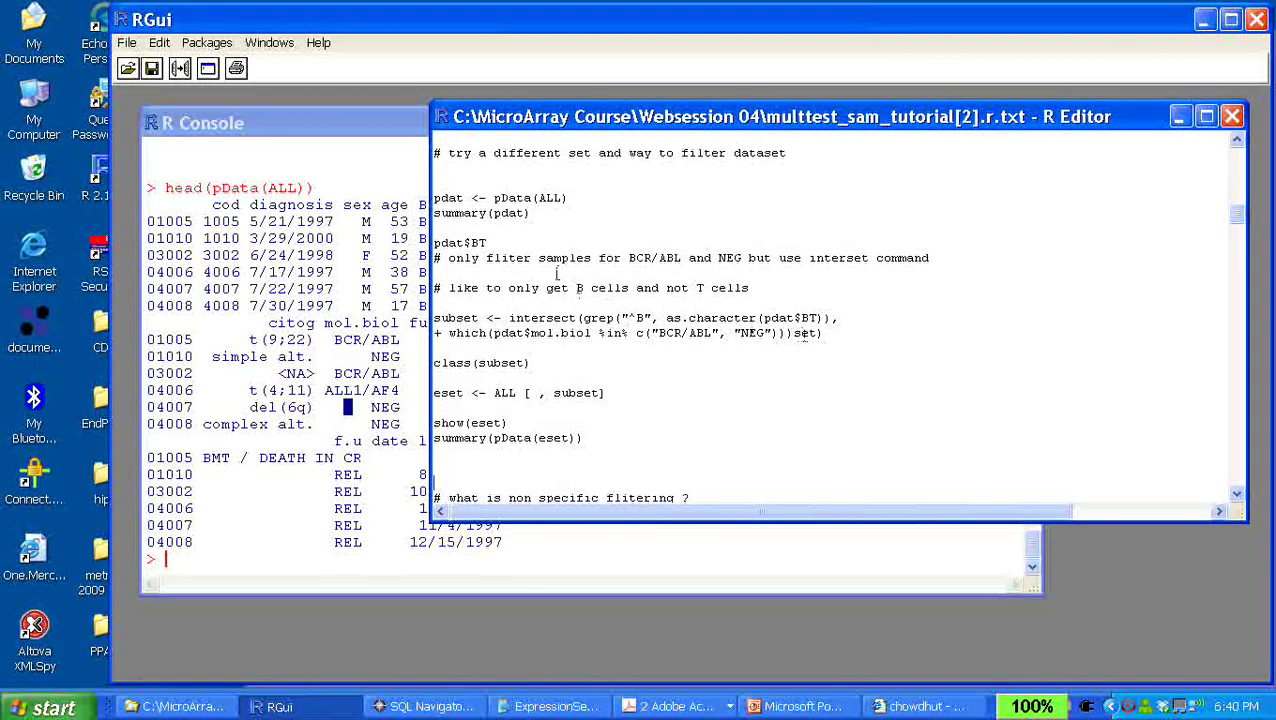
drag(568, 198, 415, 198)
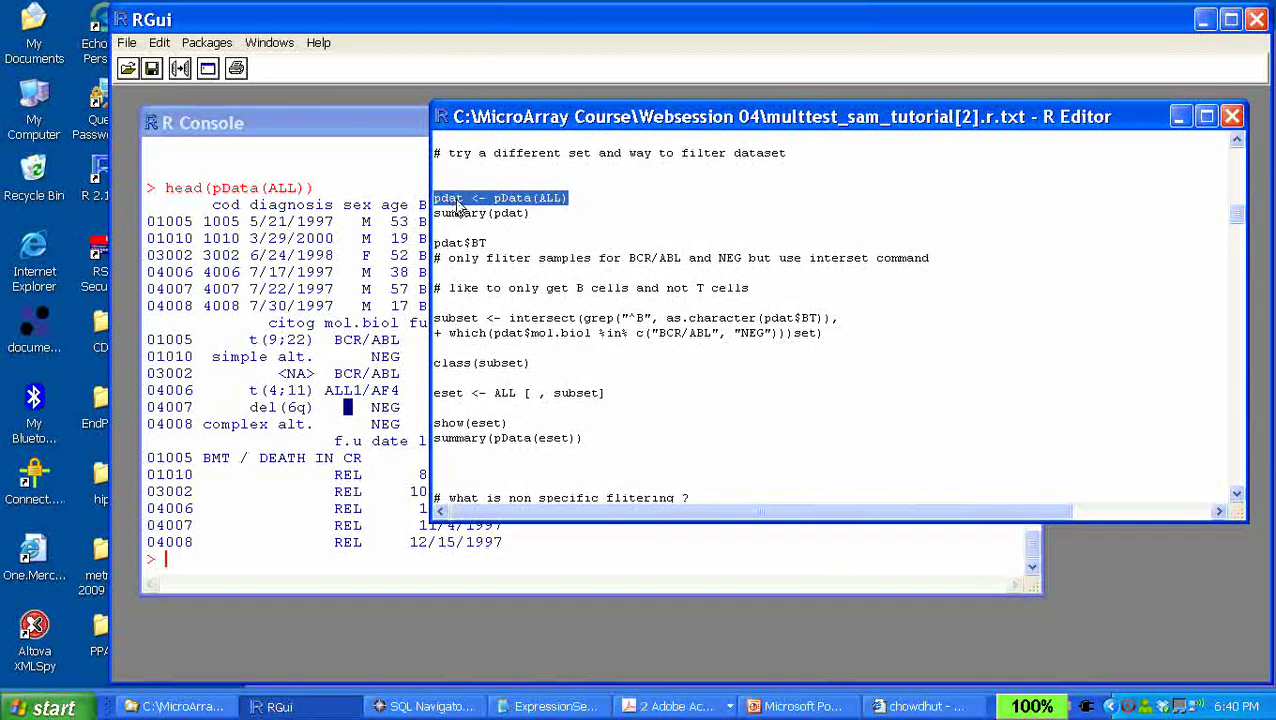
key(ctrl+r)
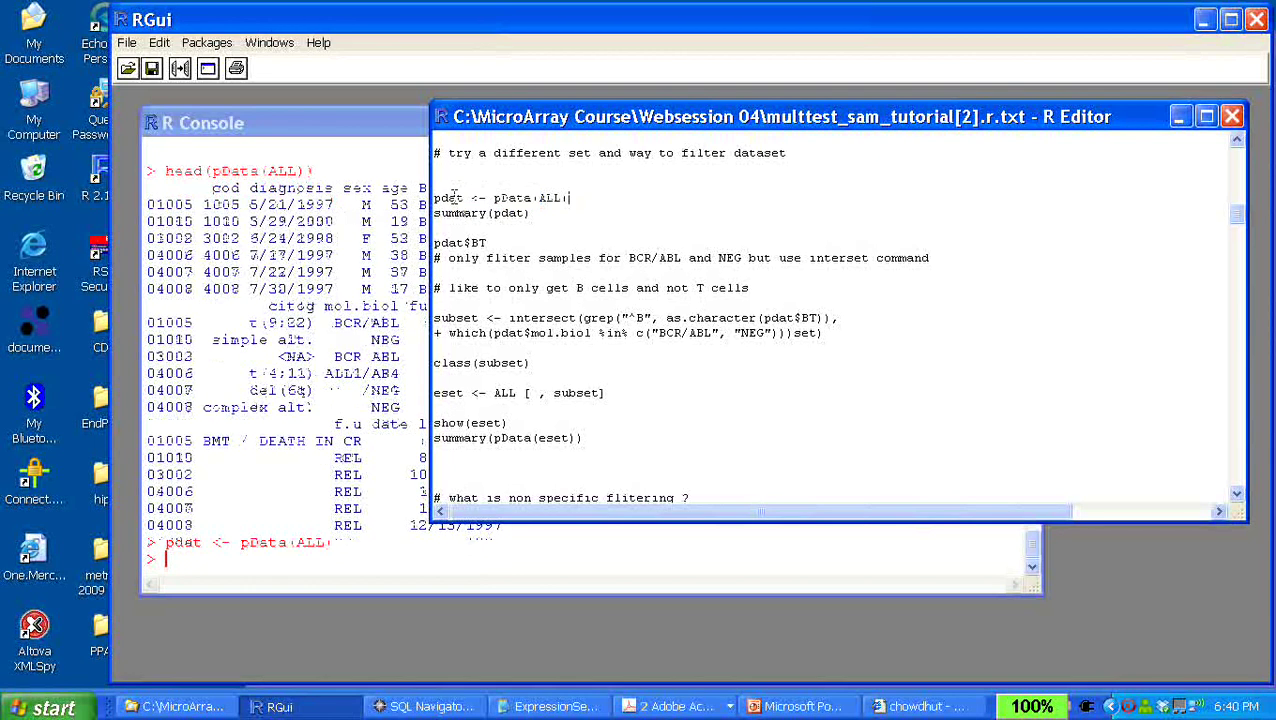
drag(535, 214, 410, 216)
key(ctrl+r)
Examine the summary(pdat) output in the console, especially the BCR/ABL and NEG rows under mol.biol
click(330, 262)
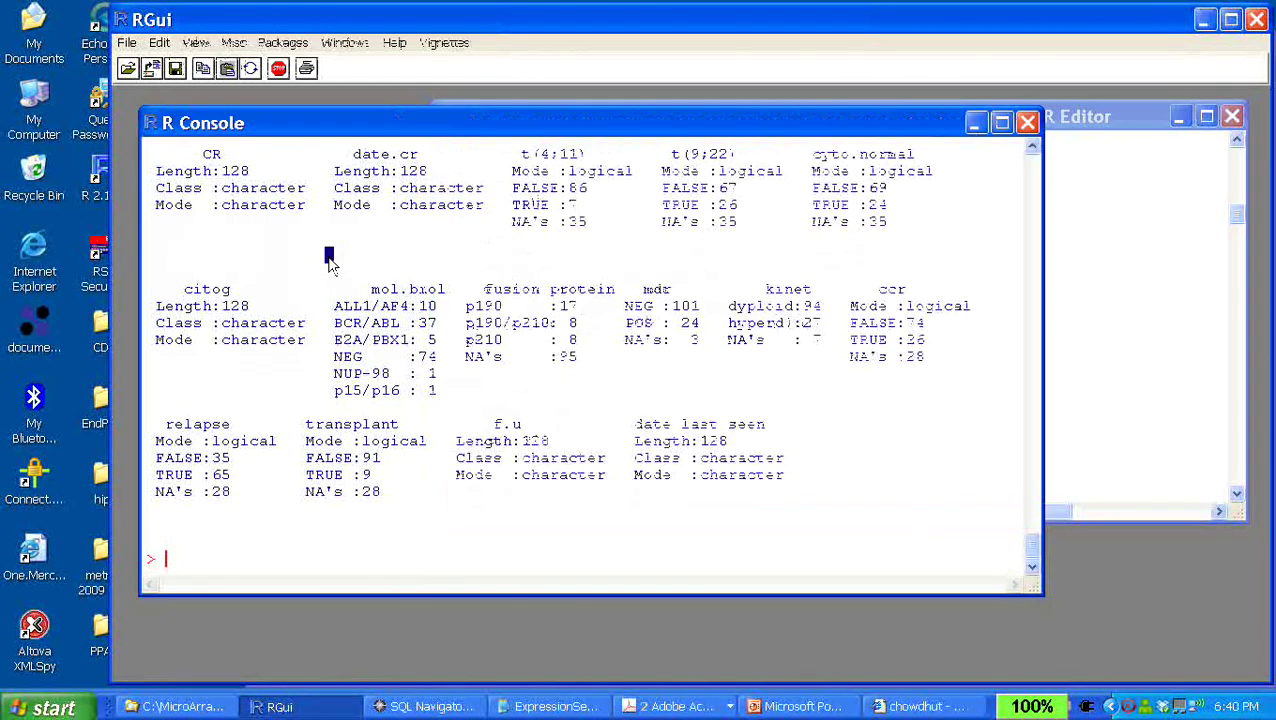
click(412, 305)
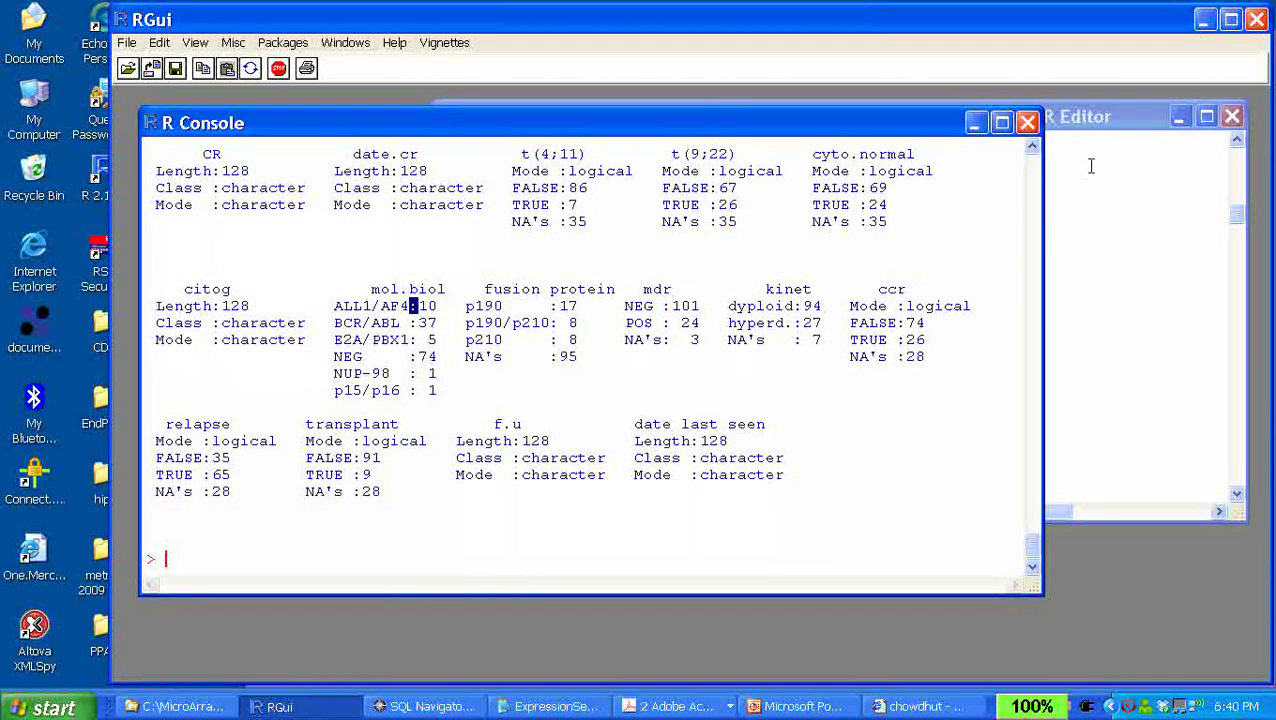
scroll(1031, 150, up, 5)
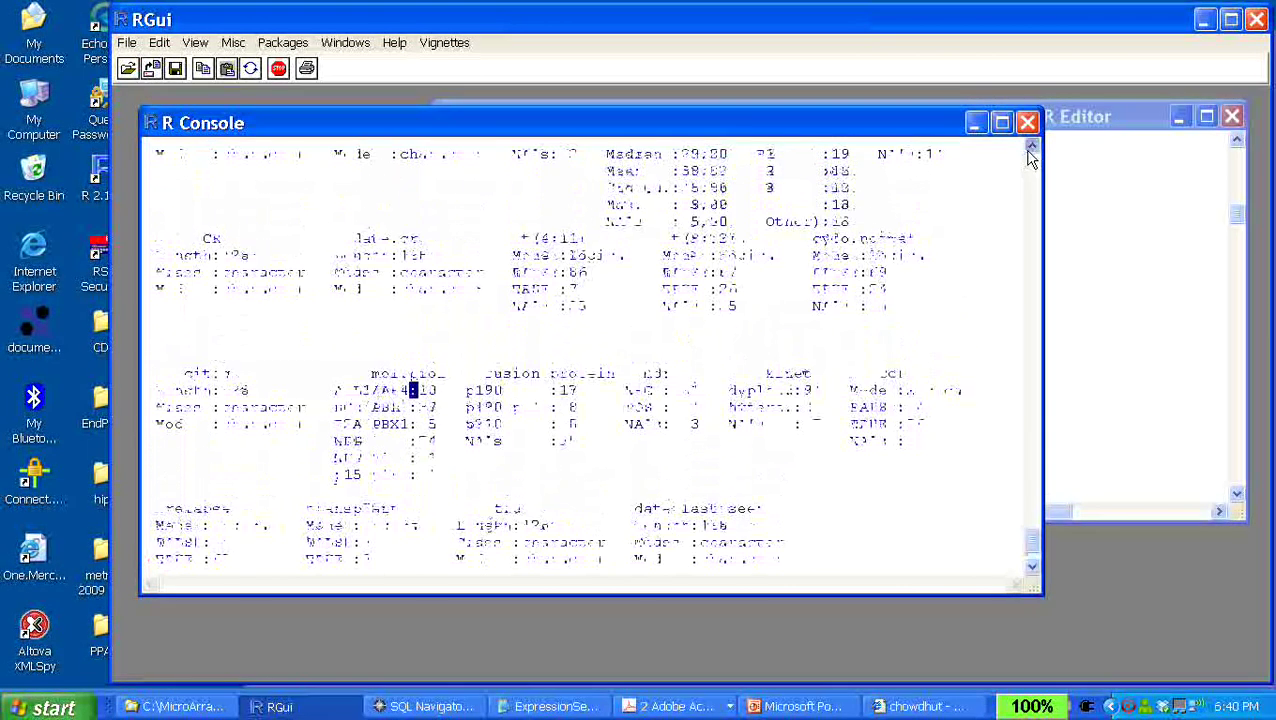
scroll(1031, 155, up, 1)
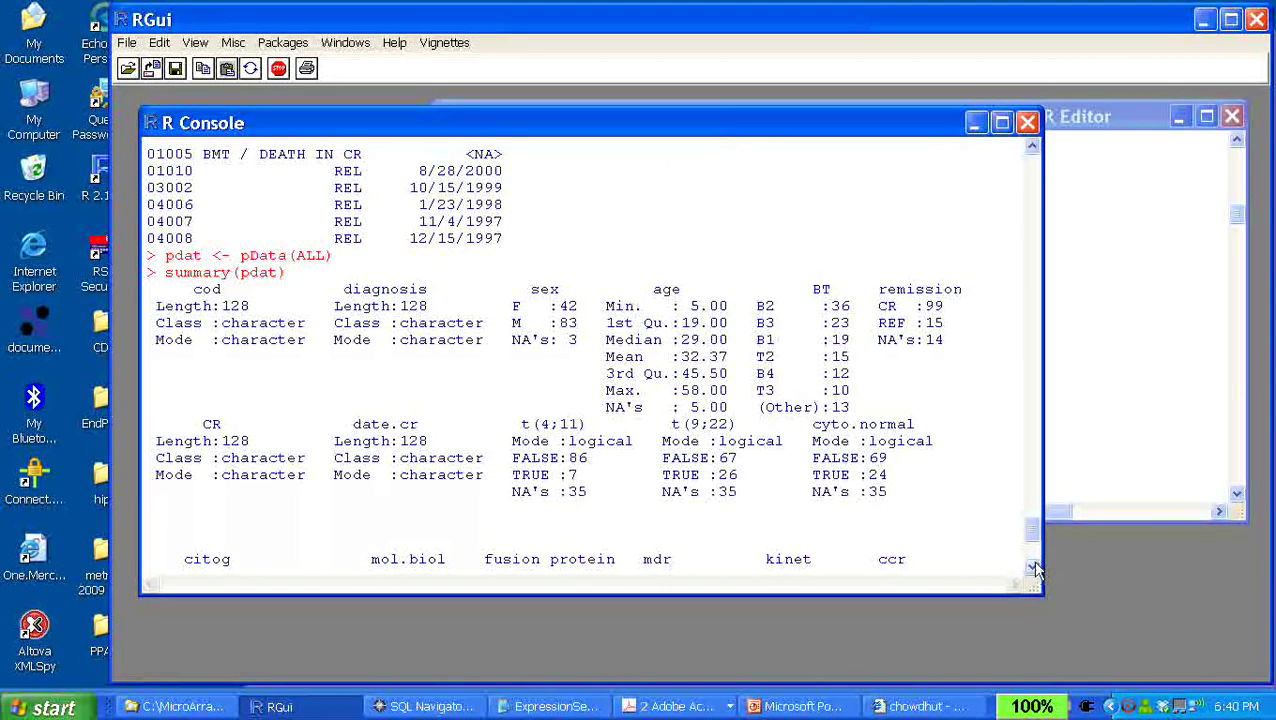
scroll(1033, 568, down, 2)
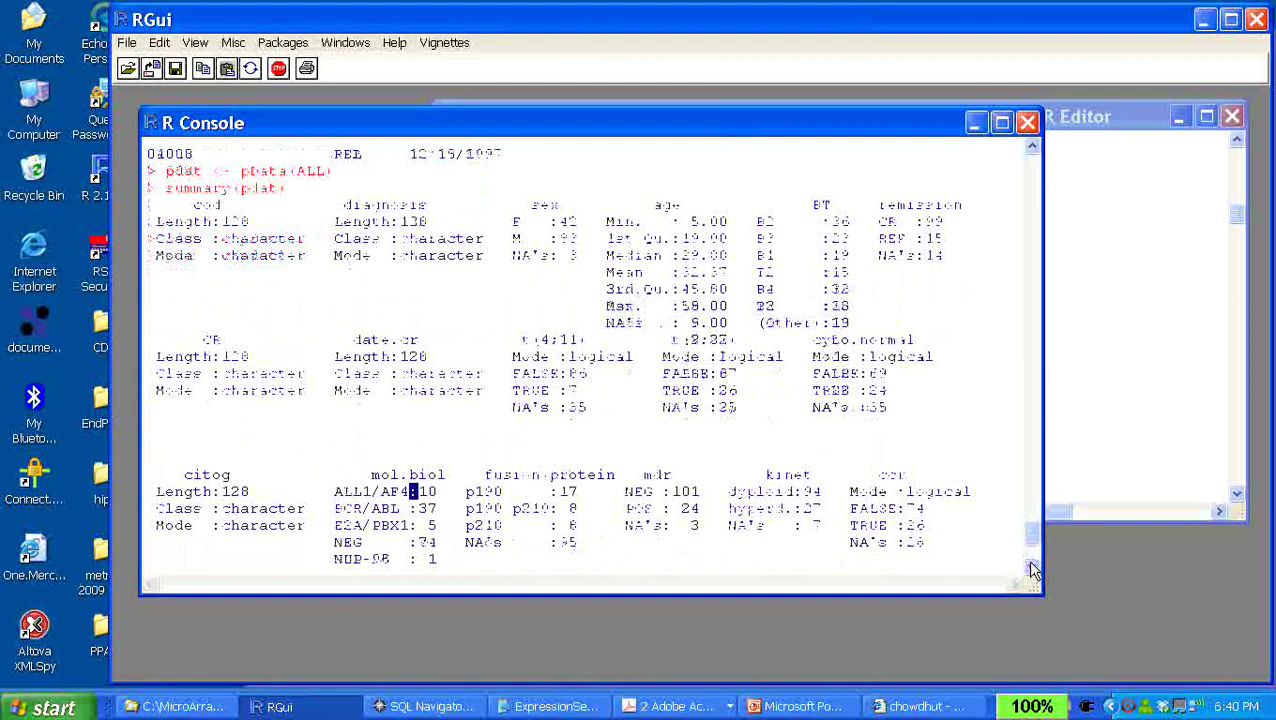
scroll(1033, 568, down, 2)
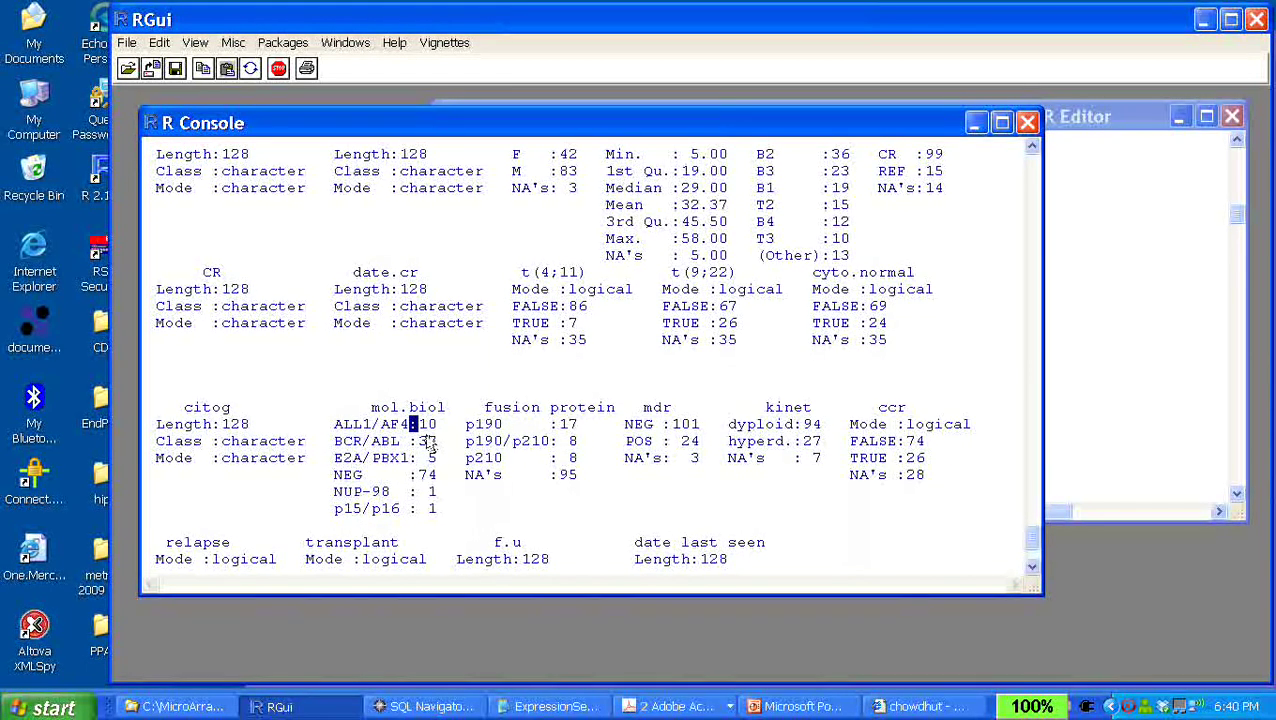
click(422, 474)
drag(335, 441, 345, 478)
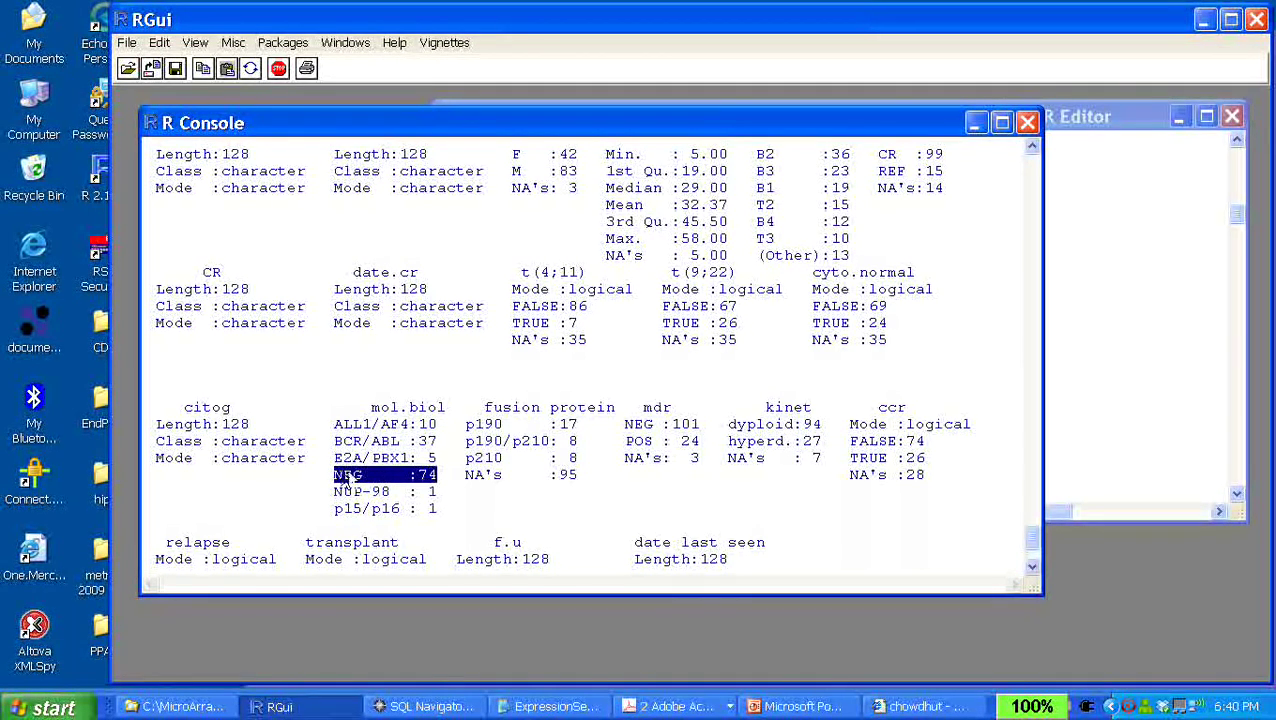
Review the subset <- intersect(grep(...), which(...)) expression in the script alongside the phenotype summary in the console
click(1074, 374)
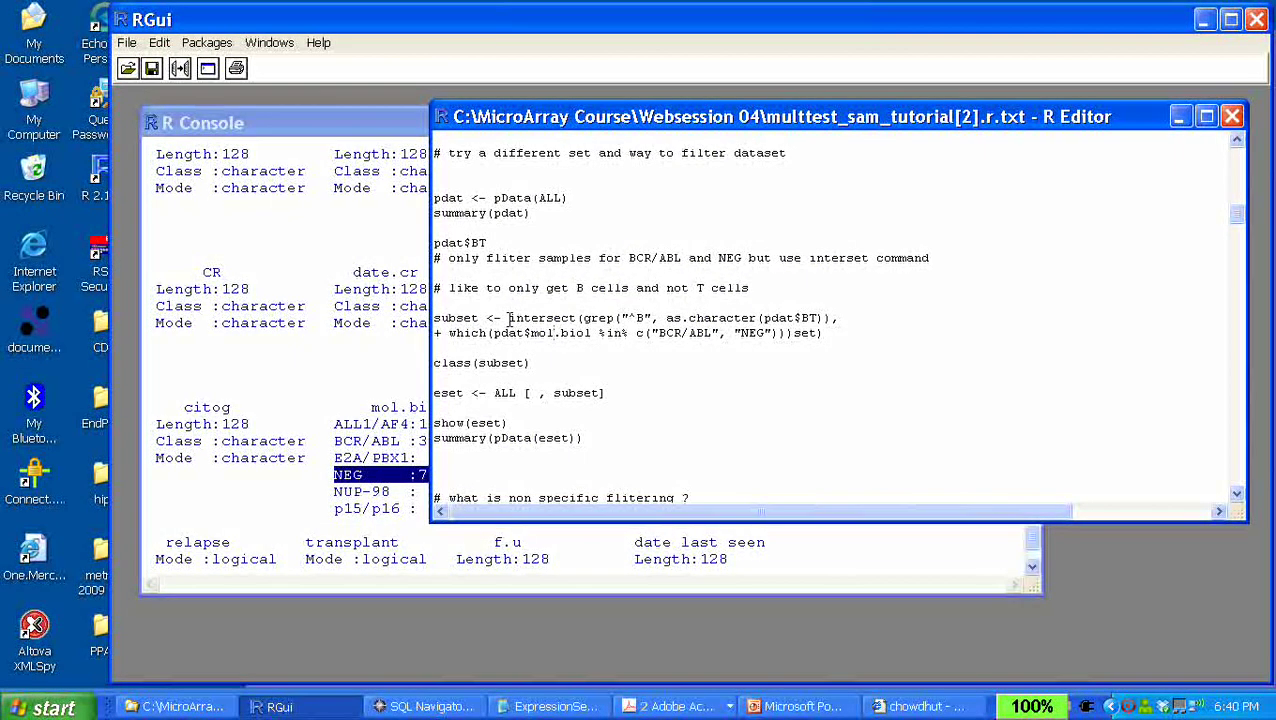
drag(509, 318, 869, 337)
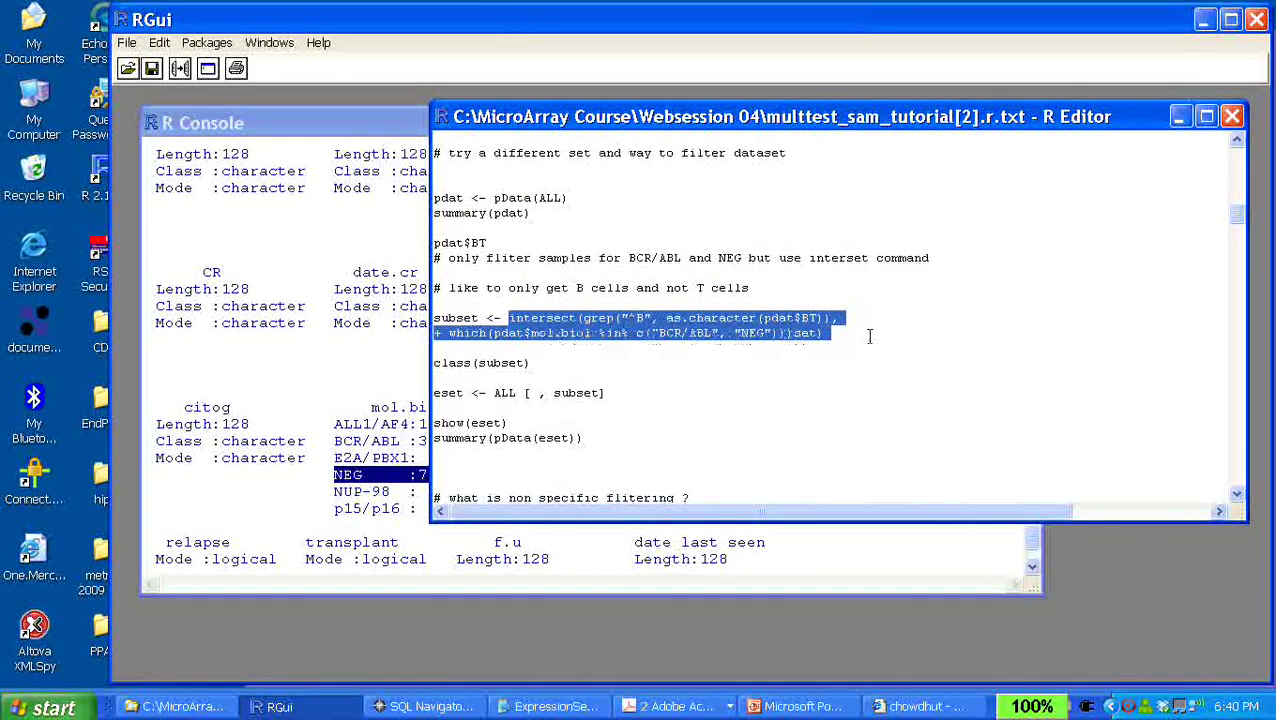
click(792, 241)
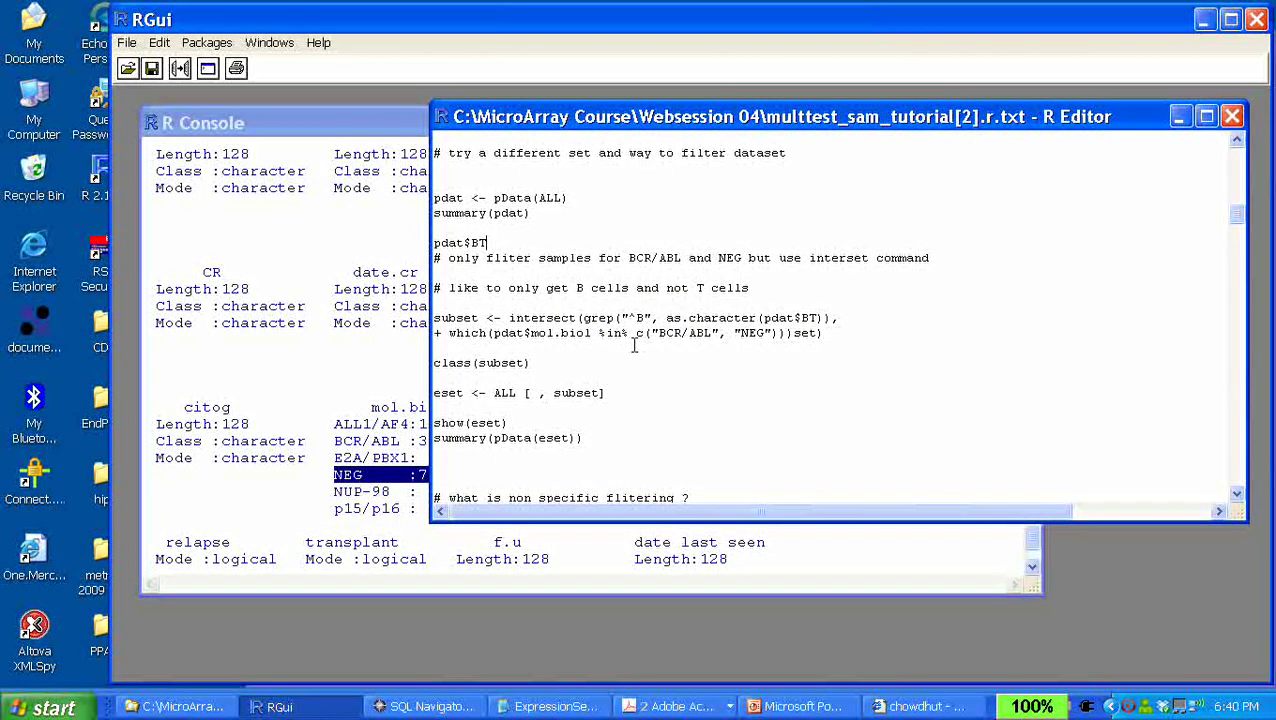
drag(583, 318, 615, 318)
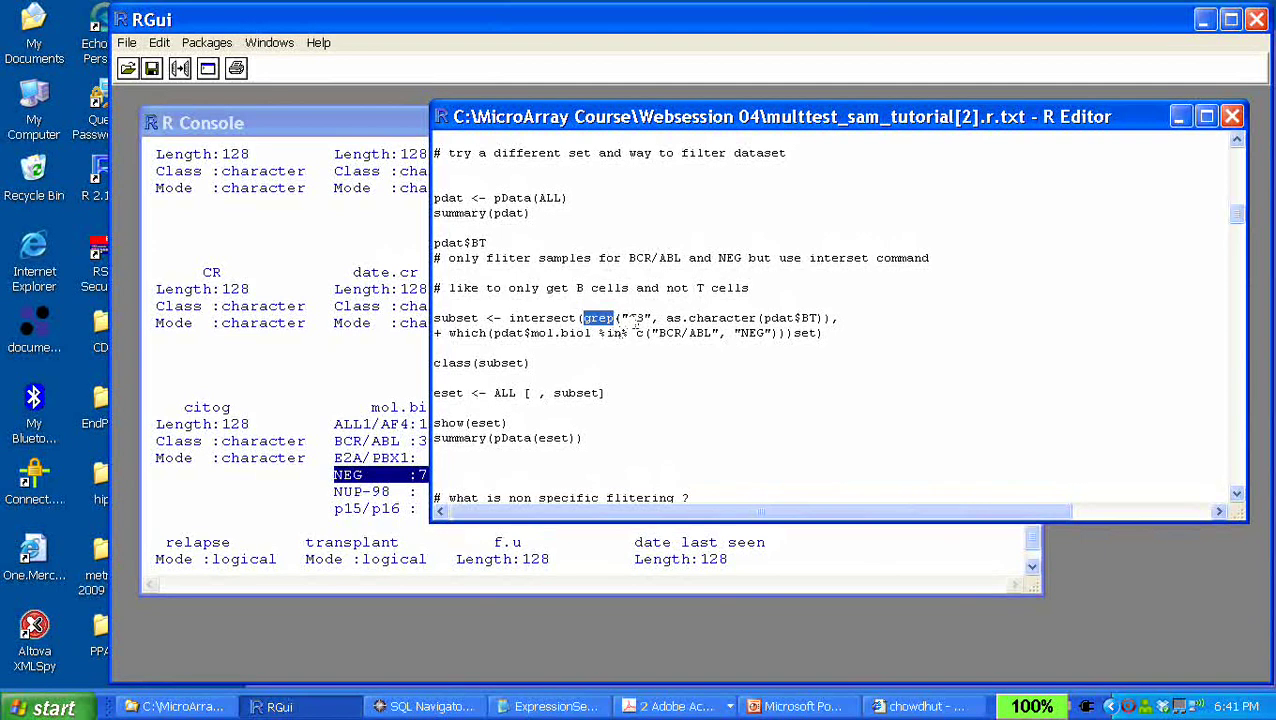
click(338, 533)
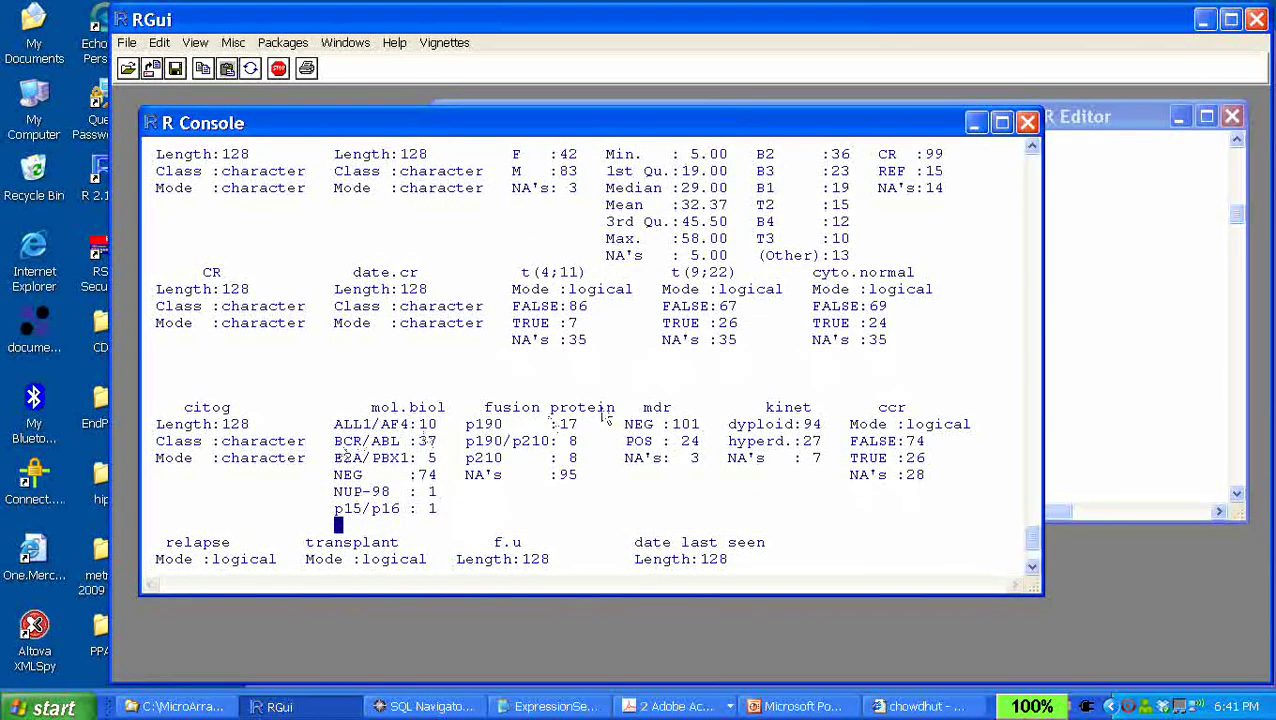
click(1136, 121)
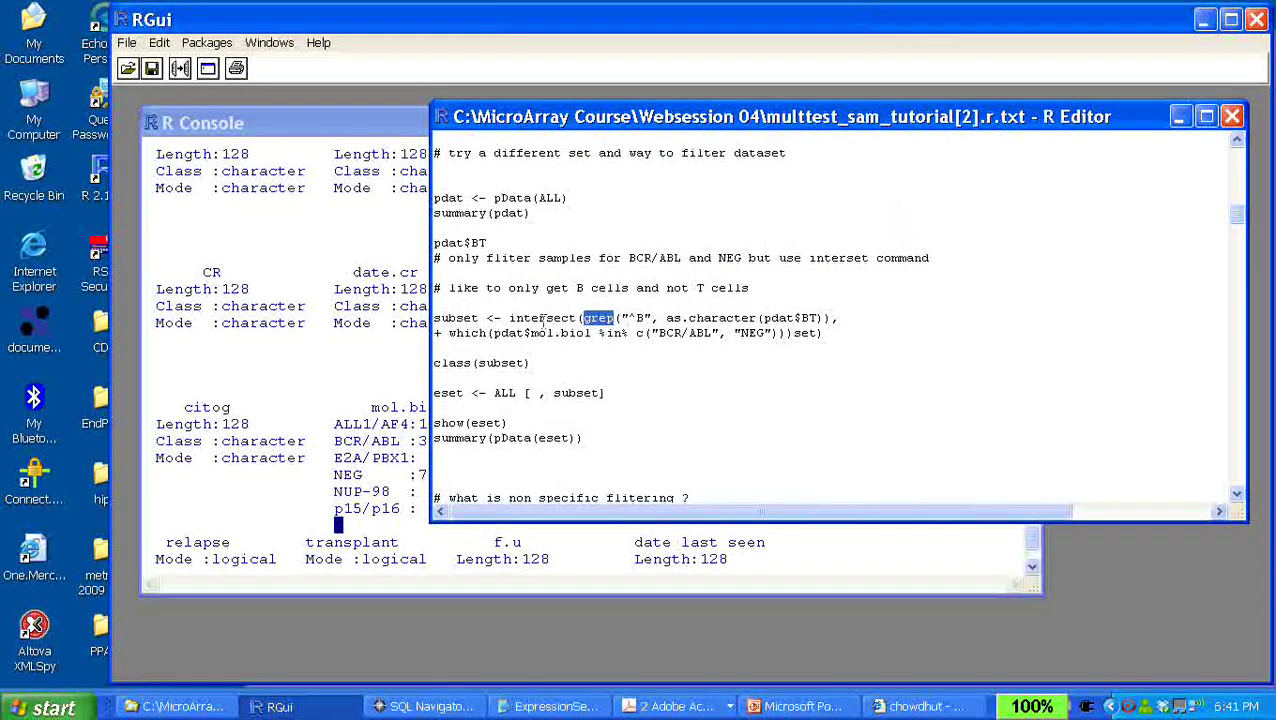
click(320, 373)
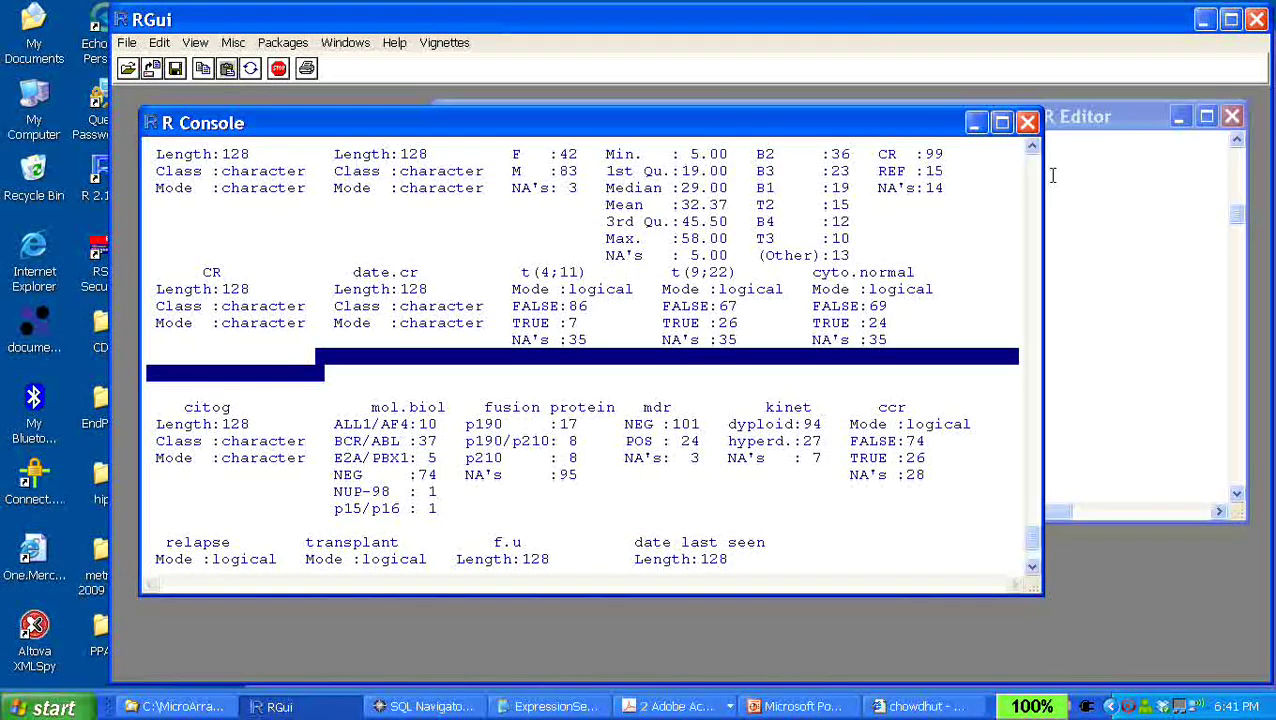
Compare the grep("^B", ...) pattern in the subset expression with the B2, B3 and B1 categories under BT in the summary(pdat) output
click(1033, 149)
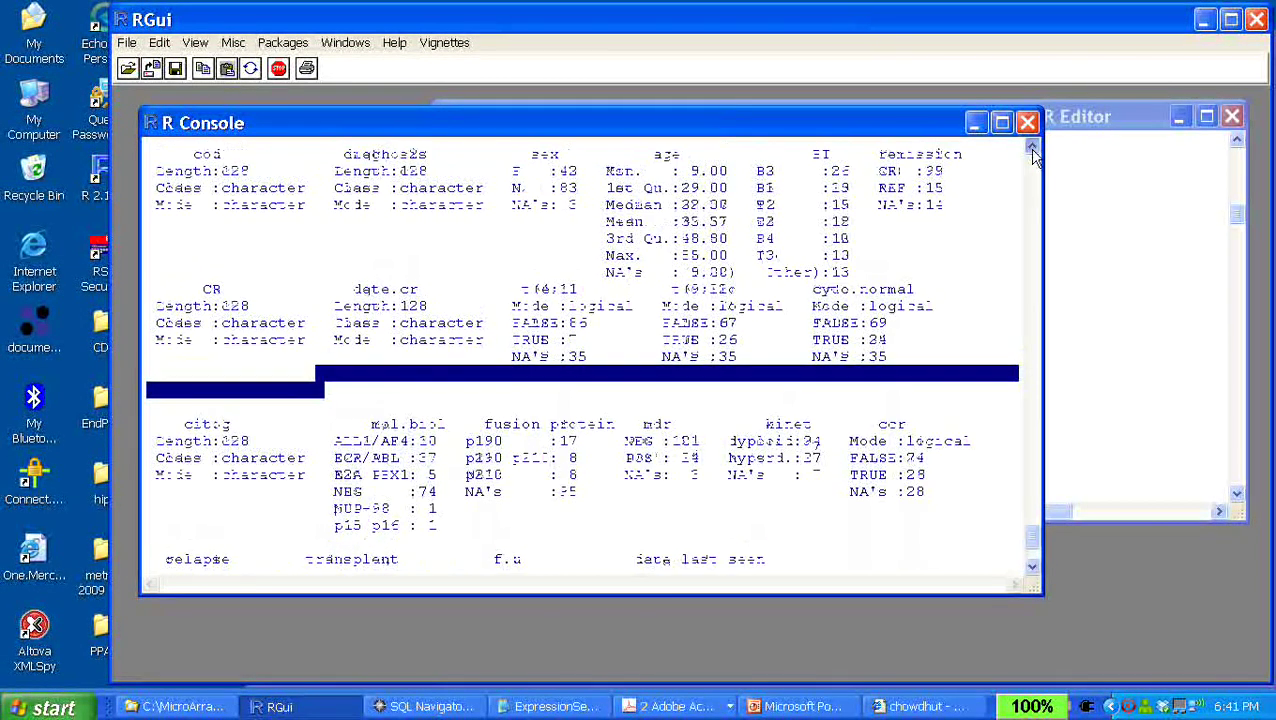
click(1033, 149)
click(1033, 149)
click(1033, 149)
click(1033, 149)
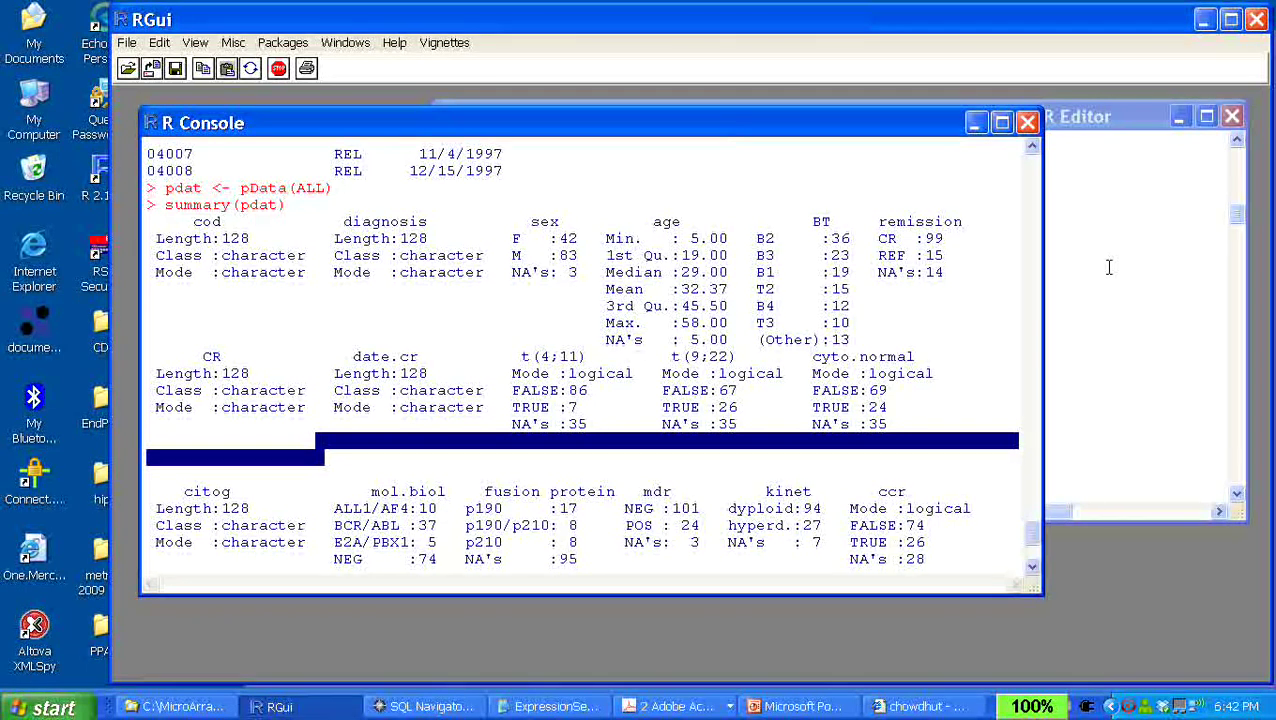
click(1139, 256)
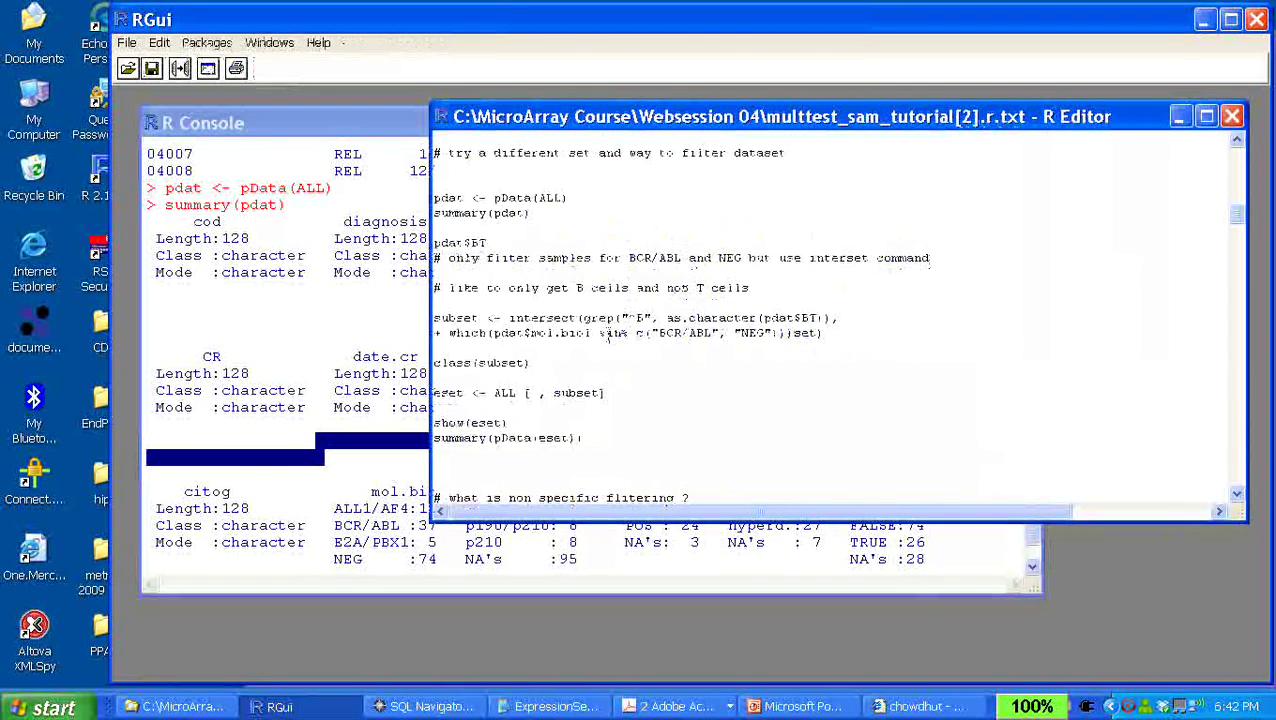
drag(581, 317, 653, 319)
click(651, 322)
click(398, 418)
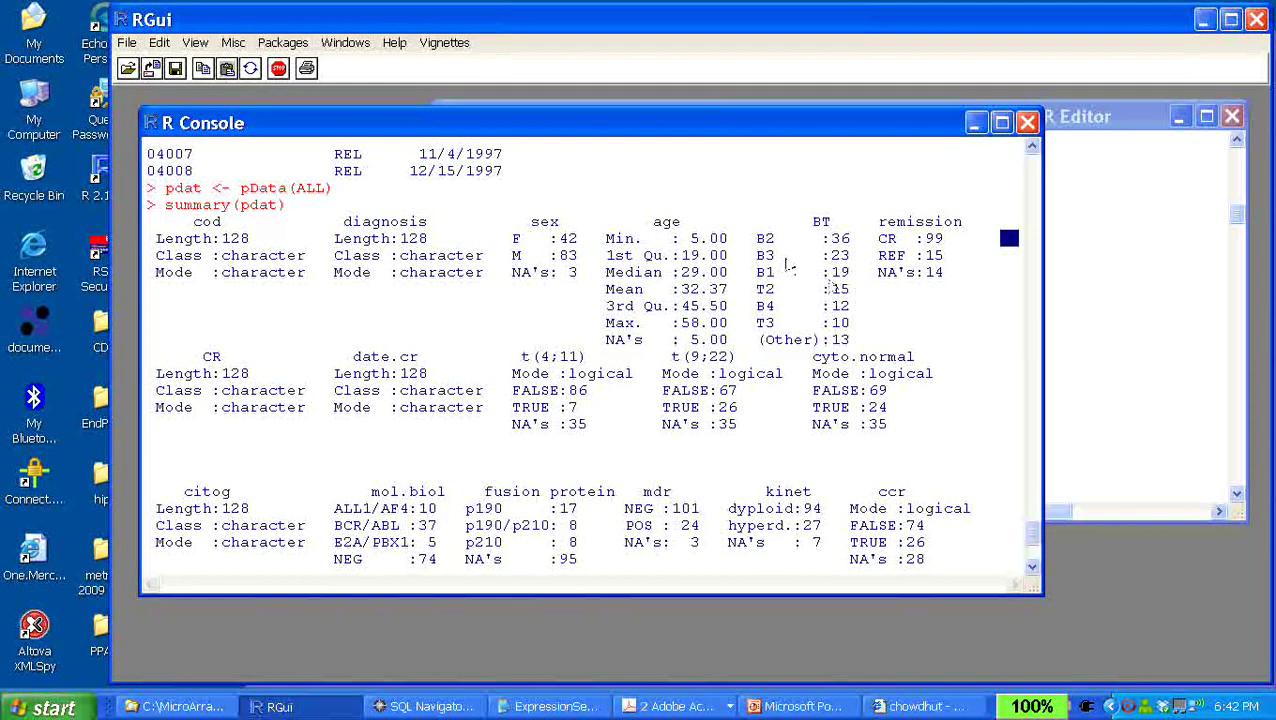
click(765, 240)
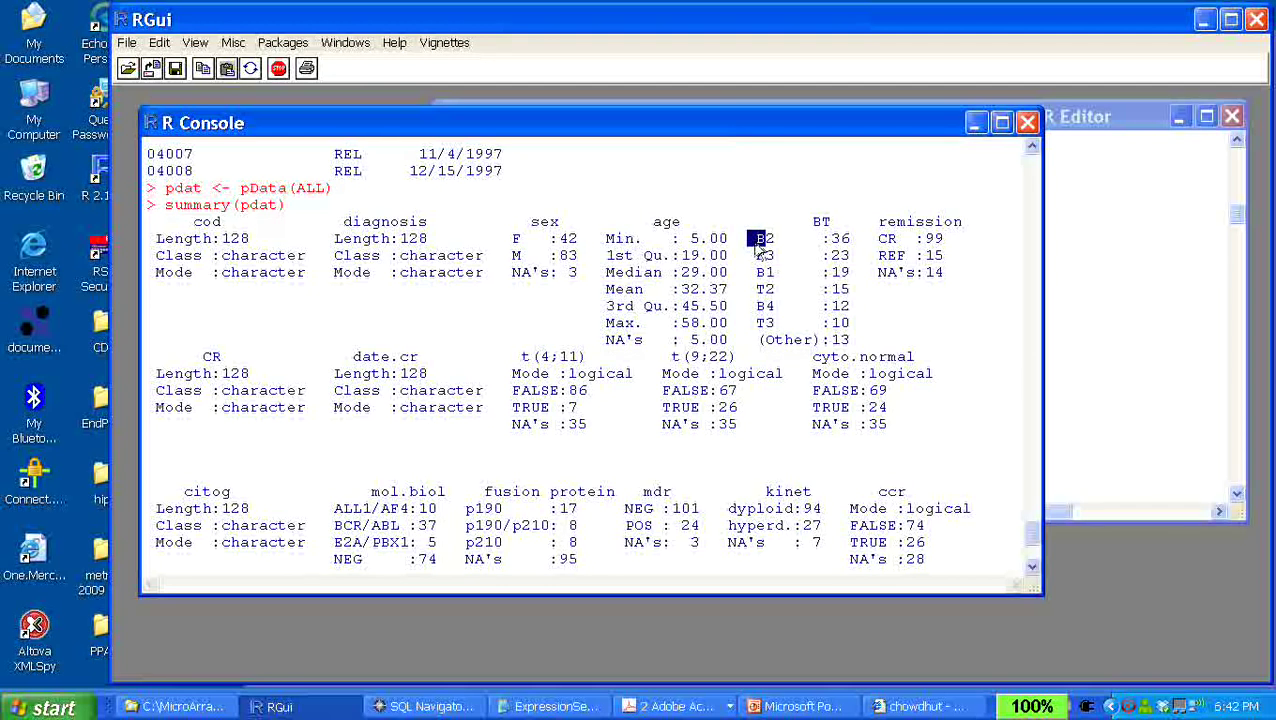
click(766, 256)
click(768, 272)
Examine the as.character(pdat$BT) argument of grep, tracing pdat to its definition and to the BT column in the console summary
click(1106, 355)
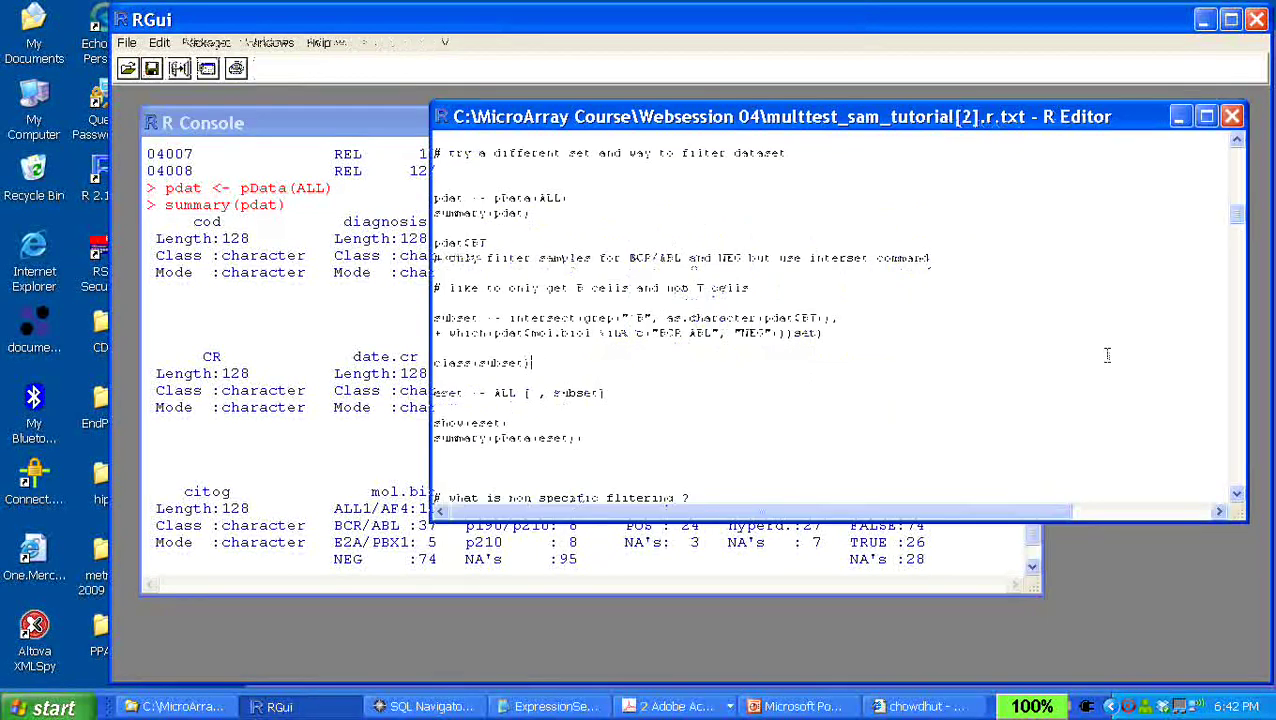
drag(598, 309, 650, 312)
click(759, 343)
drag(770, 318, 420, 318)
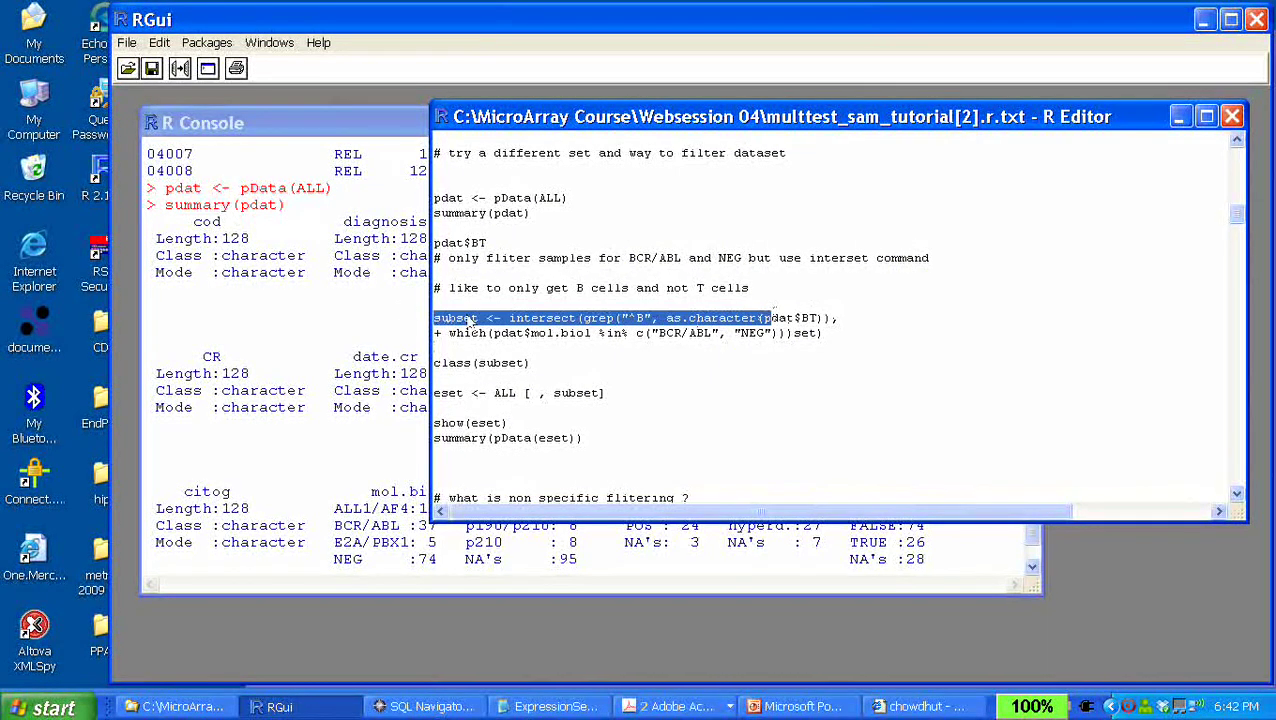
drag(471, 198, 433, 198)
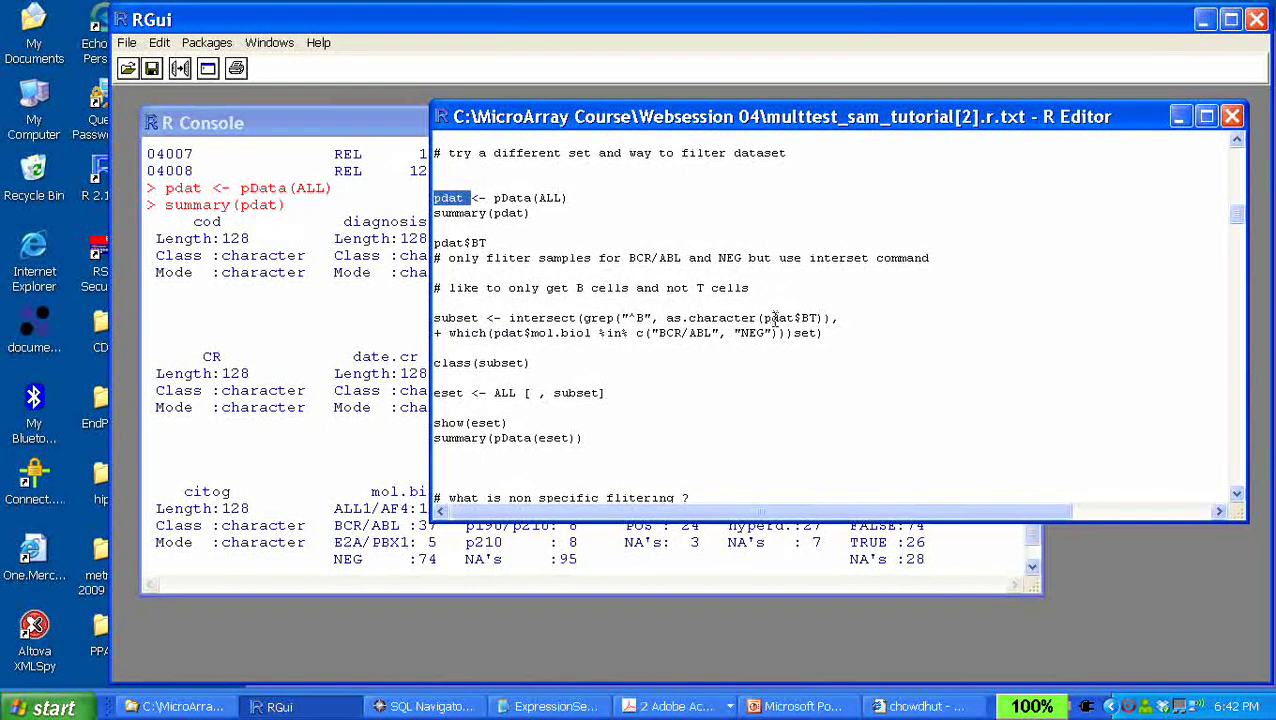
click(338, 272)
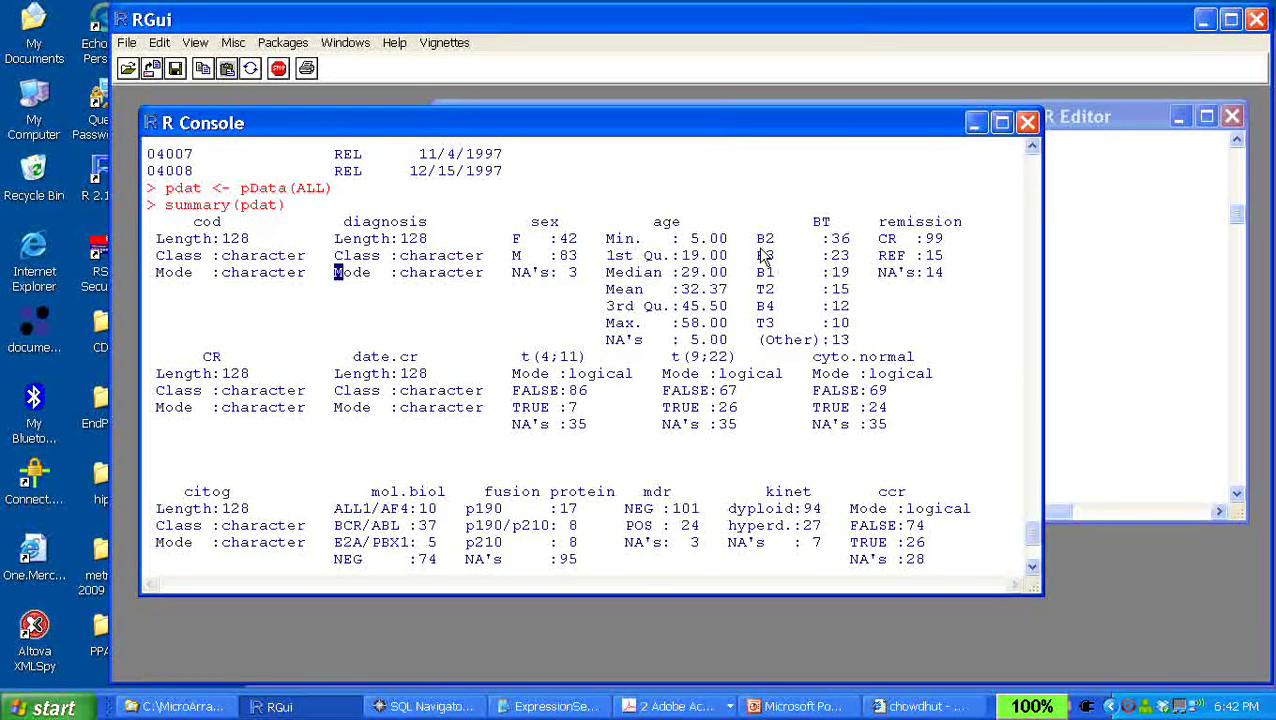
Review the which(pdat$mol.biol %in% c("BCR/ABL", "NEG")) condition against the mol.biol and BT columns of the console summary
key(ctrl+Tab)
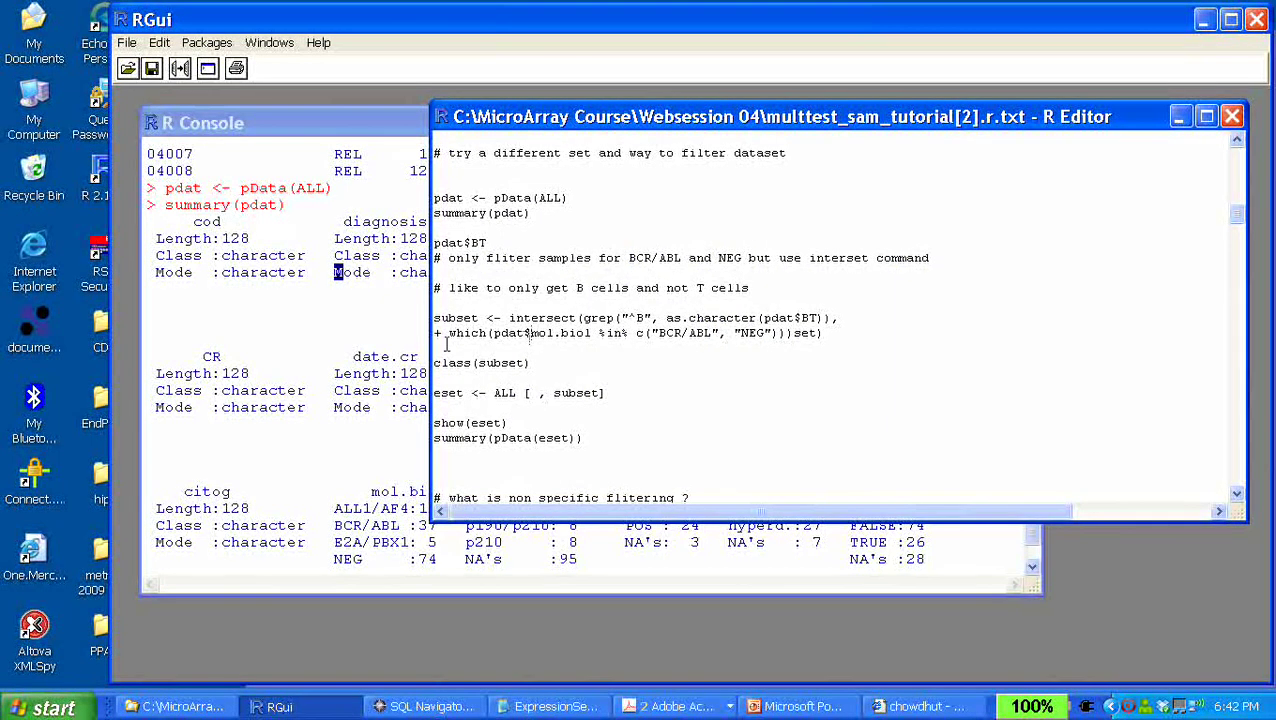
click(296, 374)
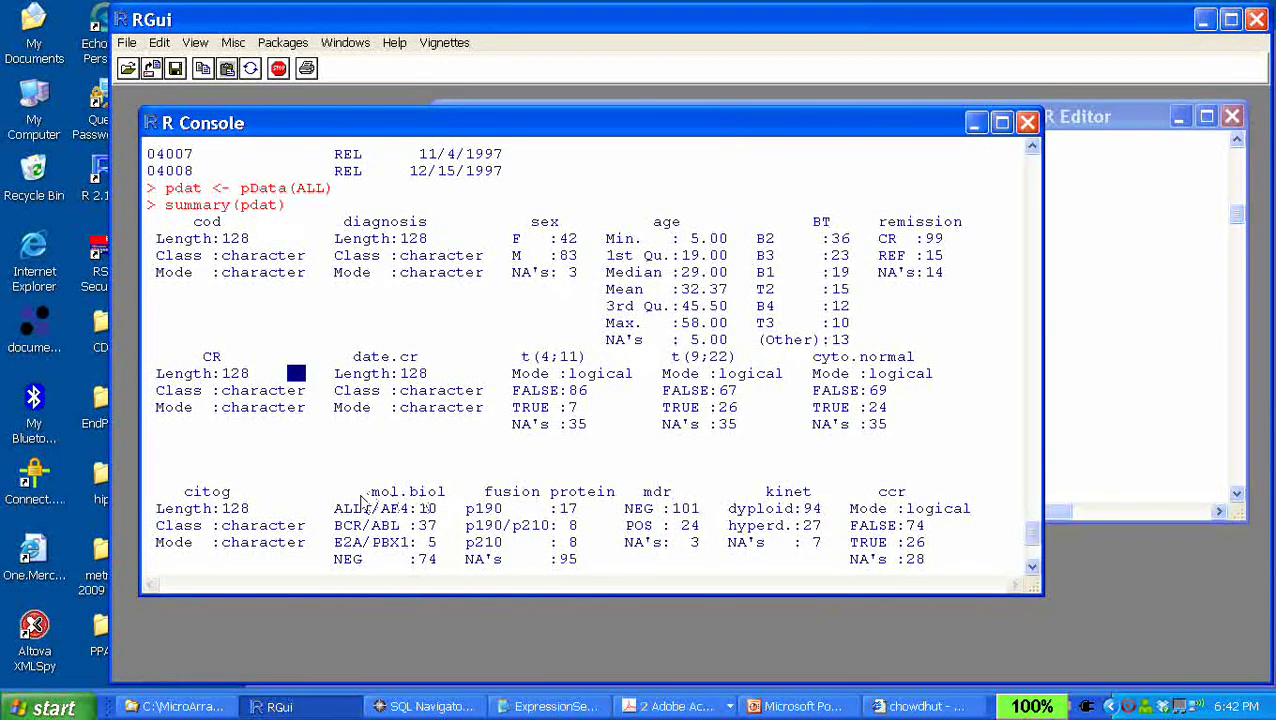
click(1031, 565)
click(1031, 565)
click(1031, 565)
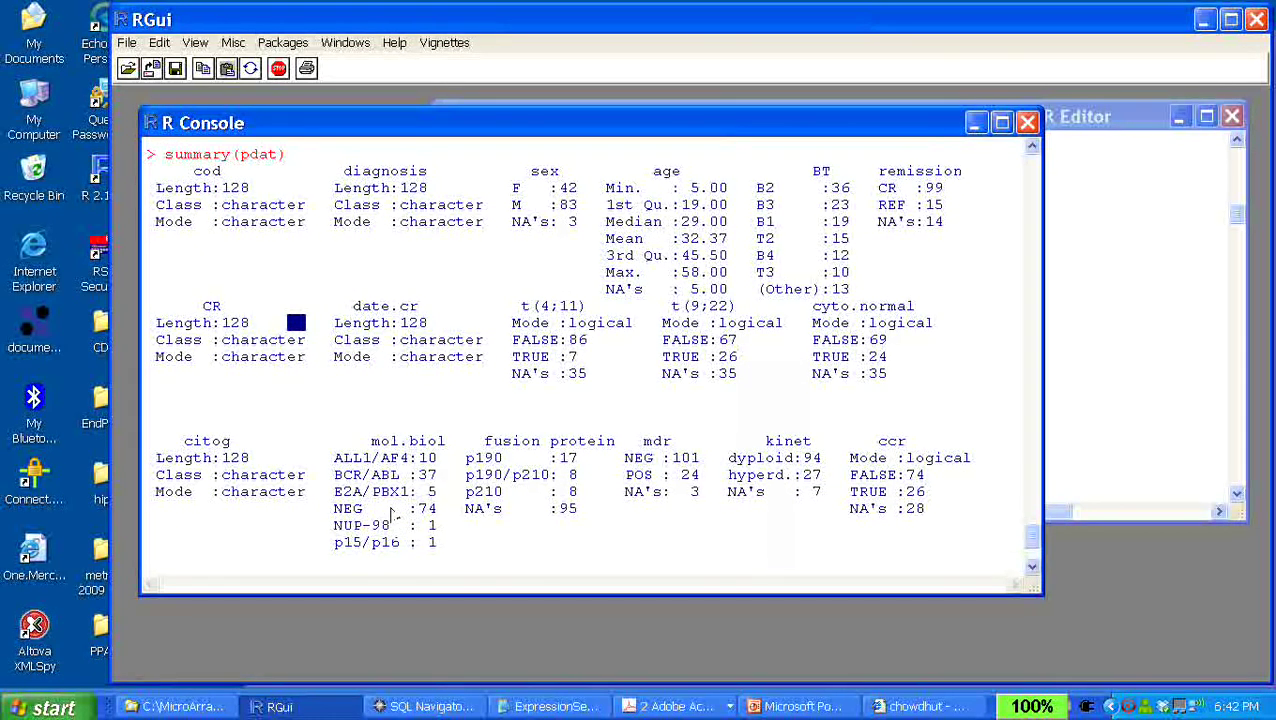
click(1074, 344)
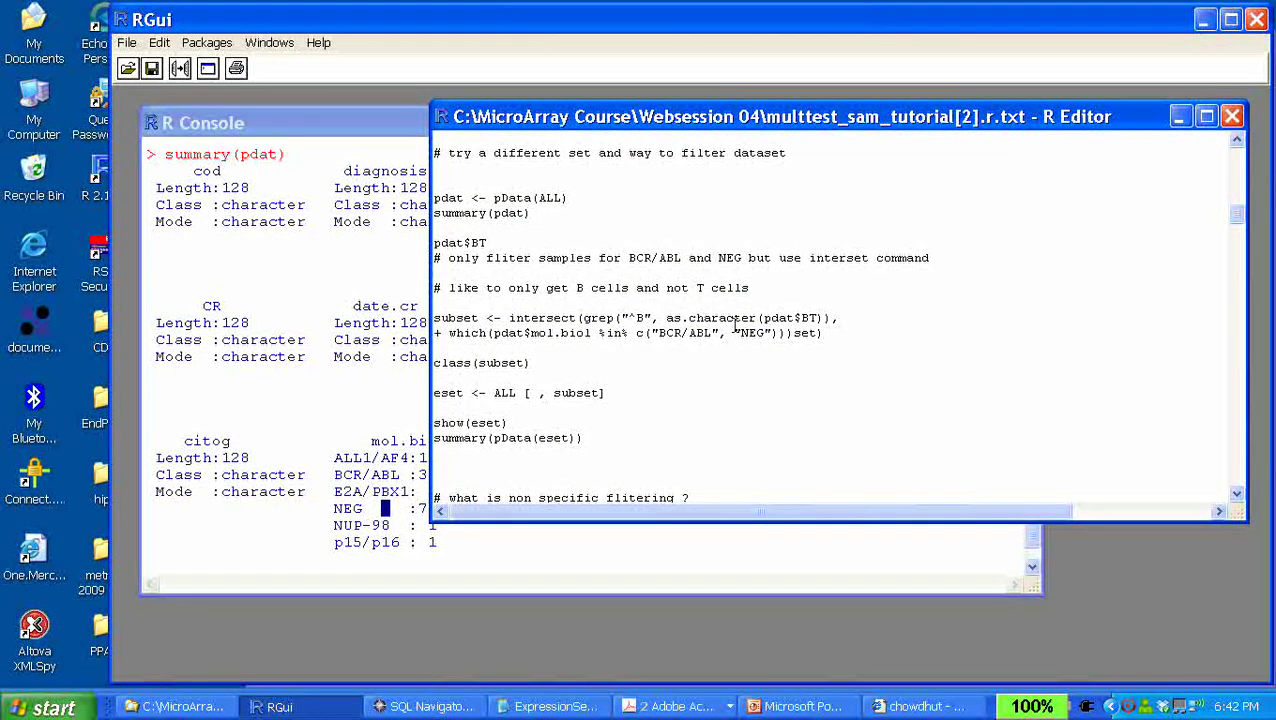
click(388, 395)
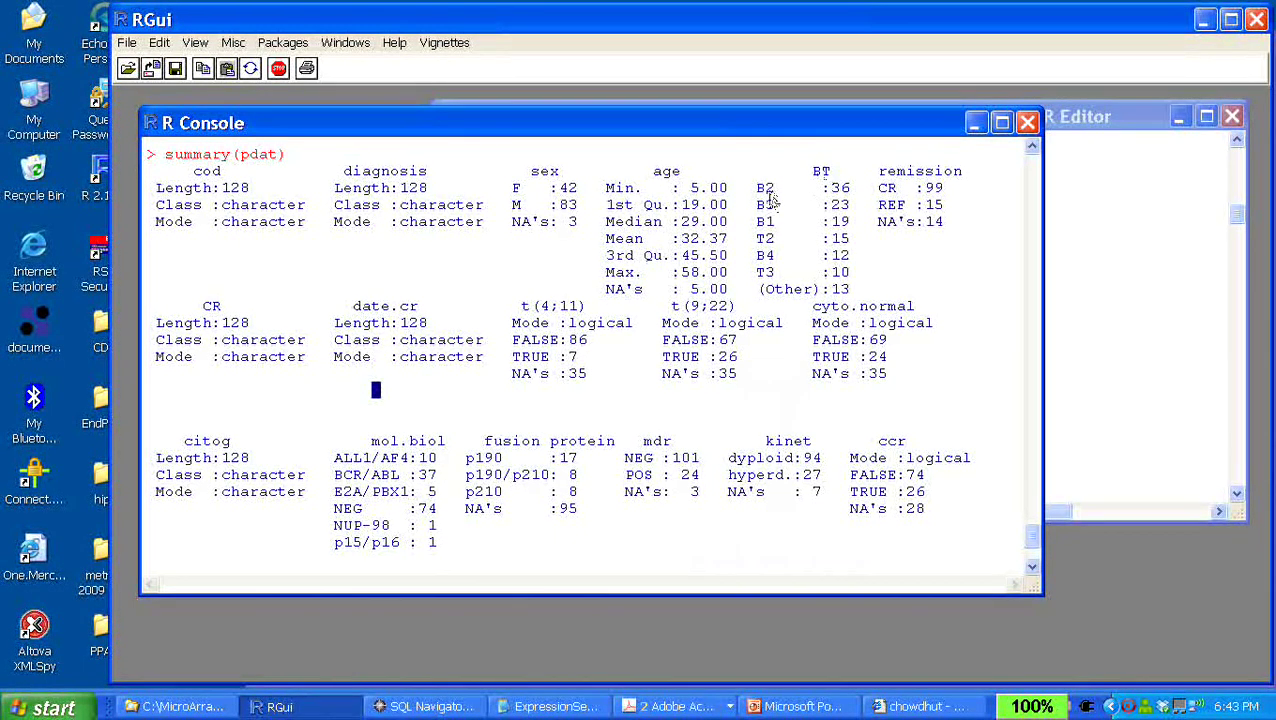
click(1082, 322)
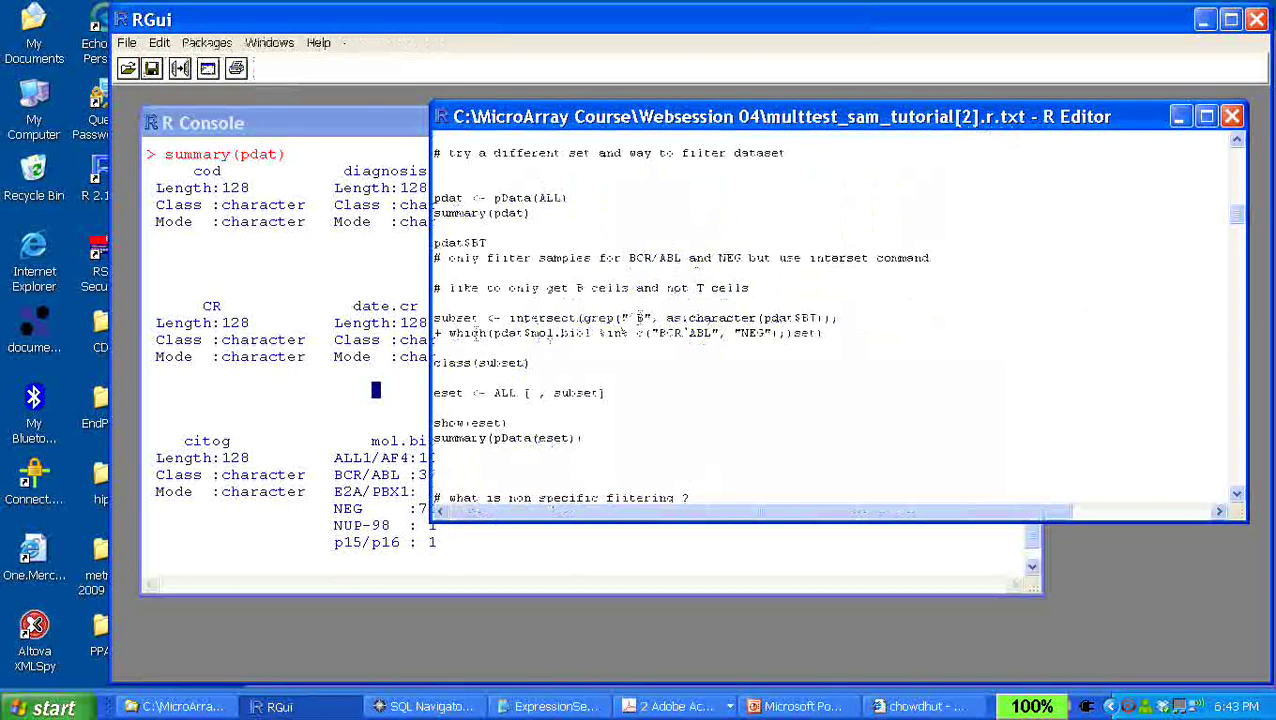
Try to run the two-line subset <- intersect(grep("^B", ...), which(...)) assignment from the script
drag(508, 318, 400, 322)
key(ctrl+r)
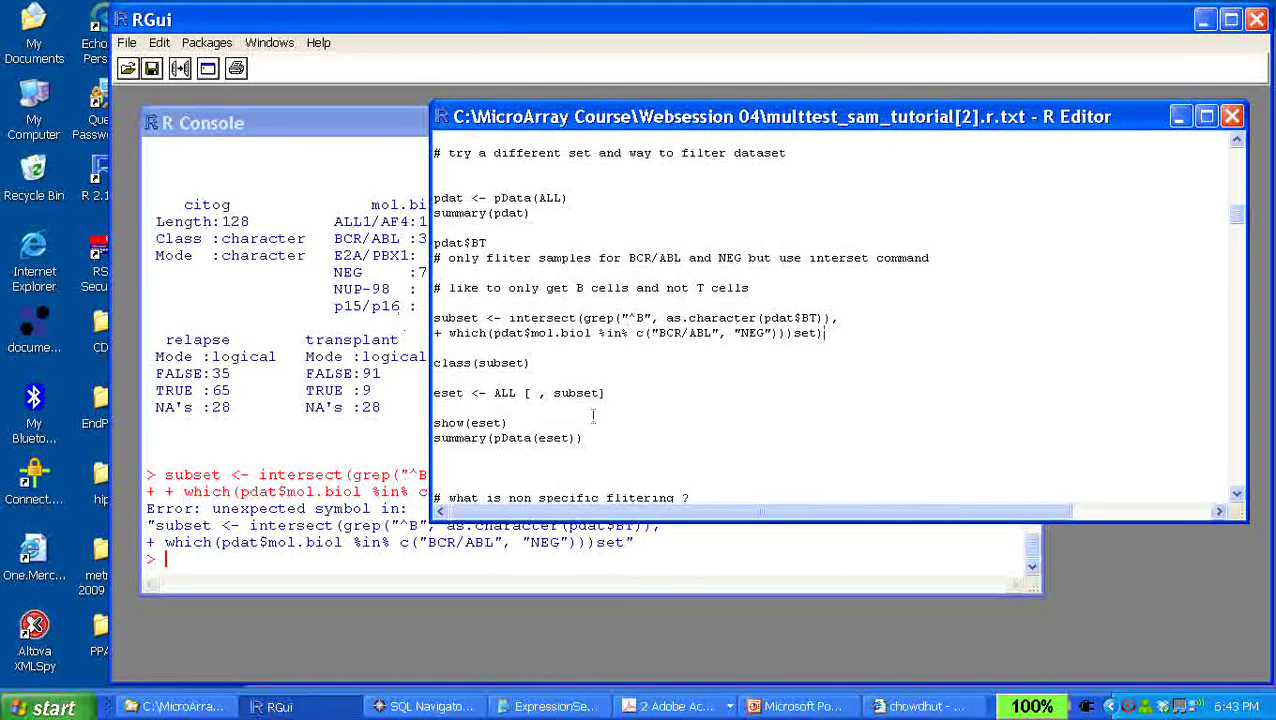
click(415, 425)
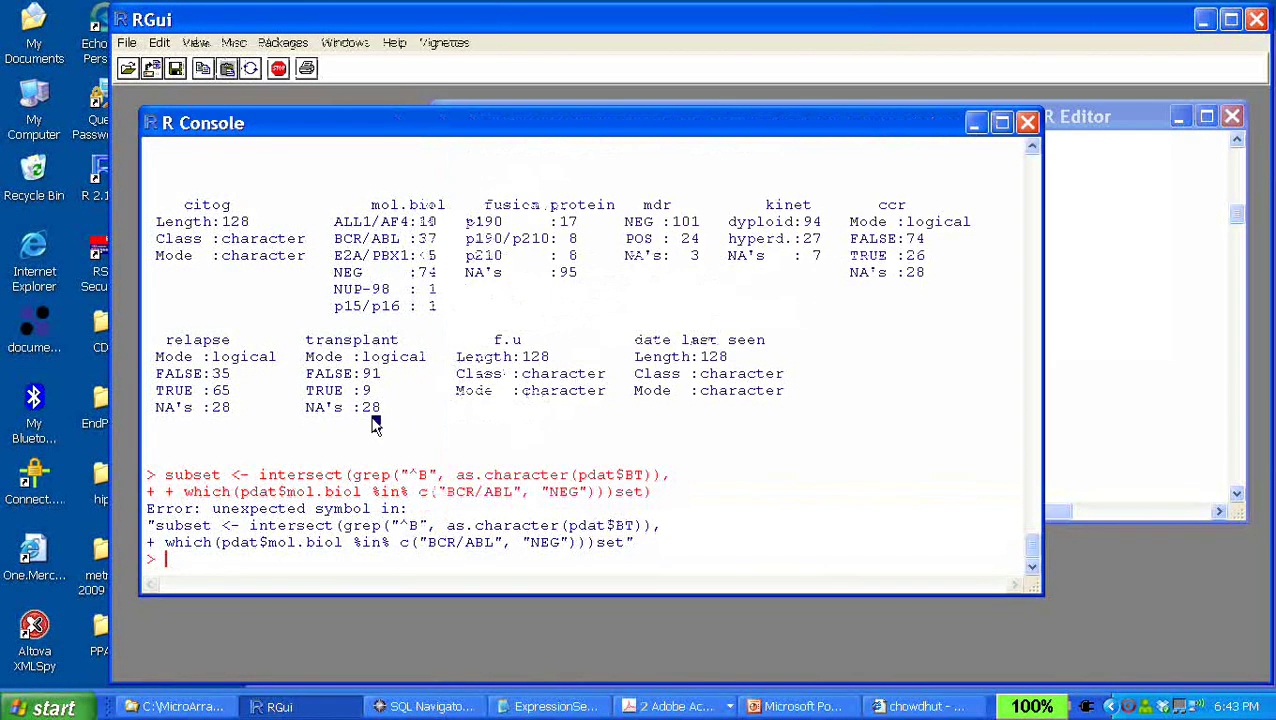
click(1090, 356)
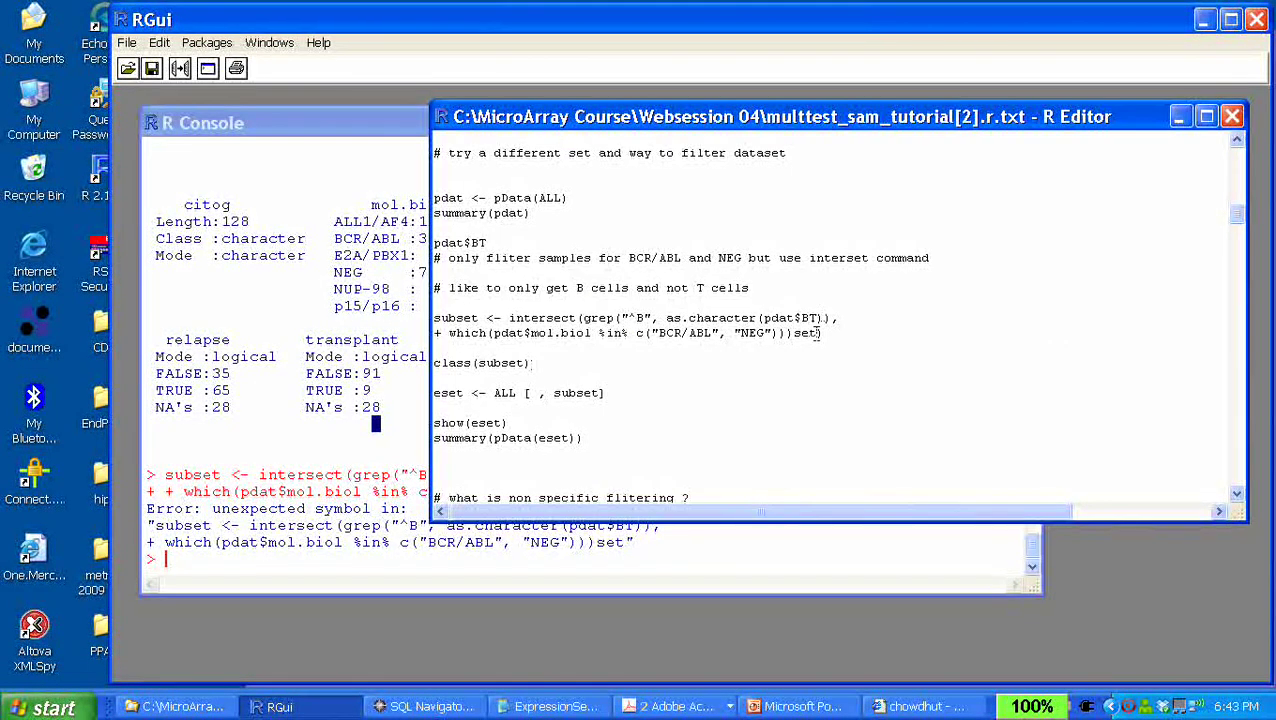
drag(820, 333, 398, 320)
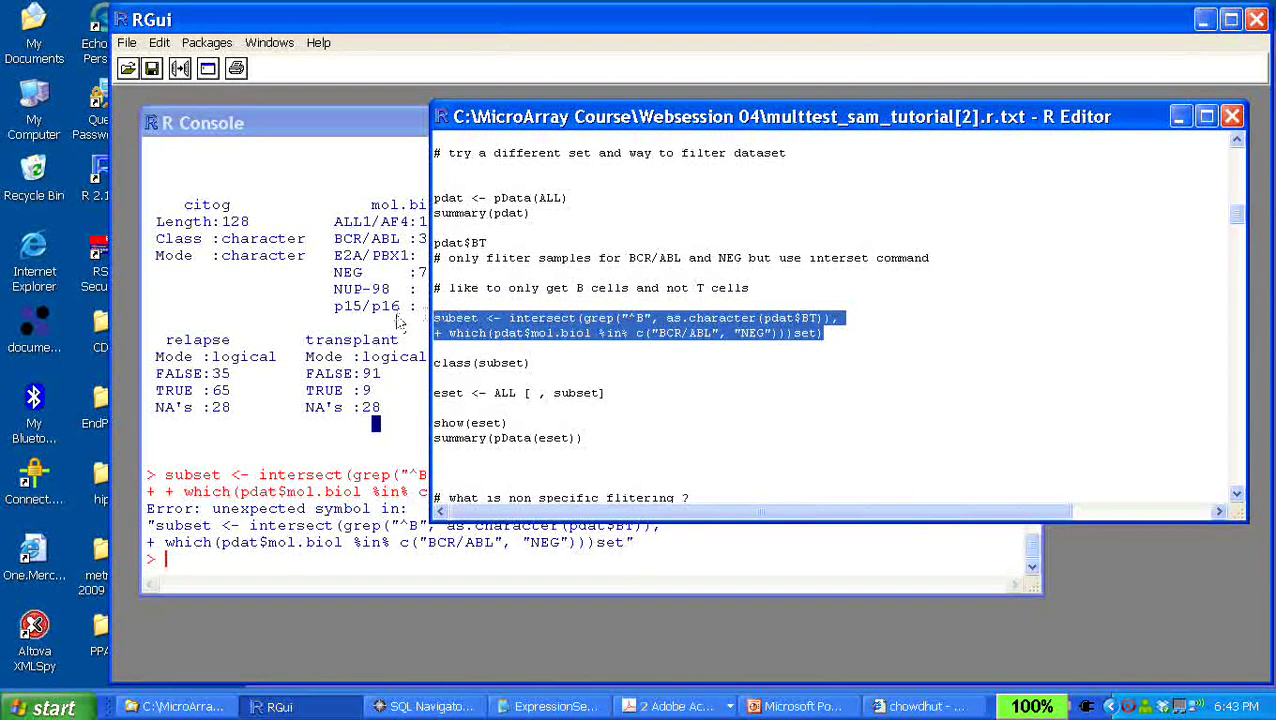
key(ctrl+r)
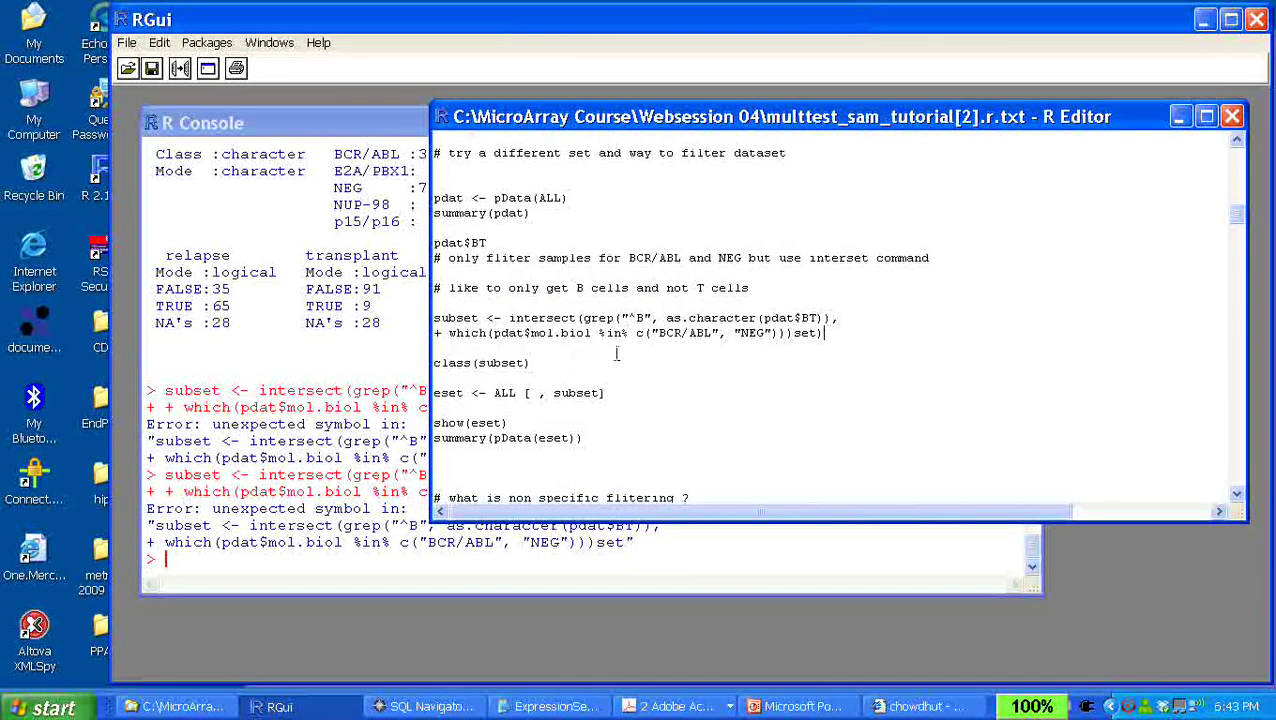
Run class(subset), add a head(subset) line directly below it in the script, and run that line too
drag(549, 363, 406, 362)
key(ctrl+r)
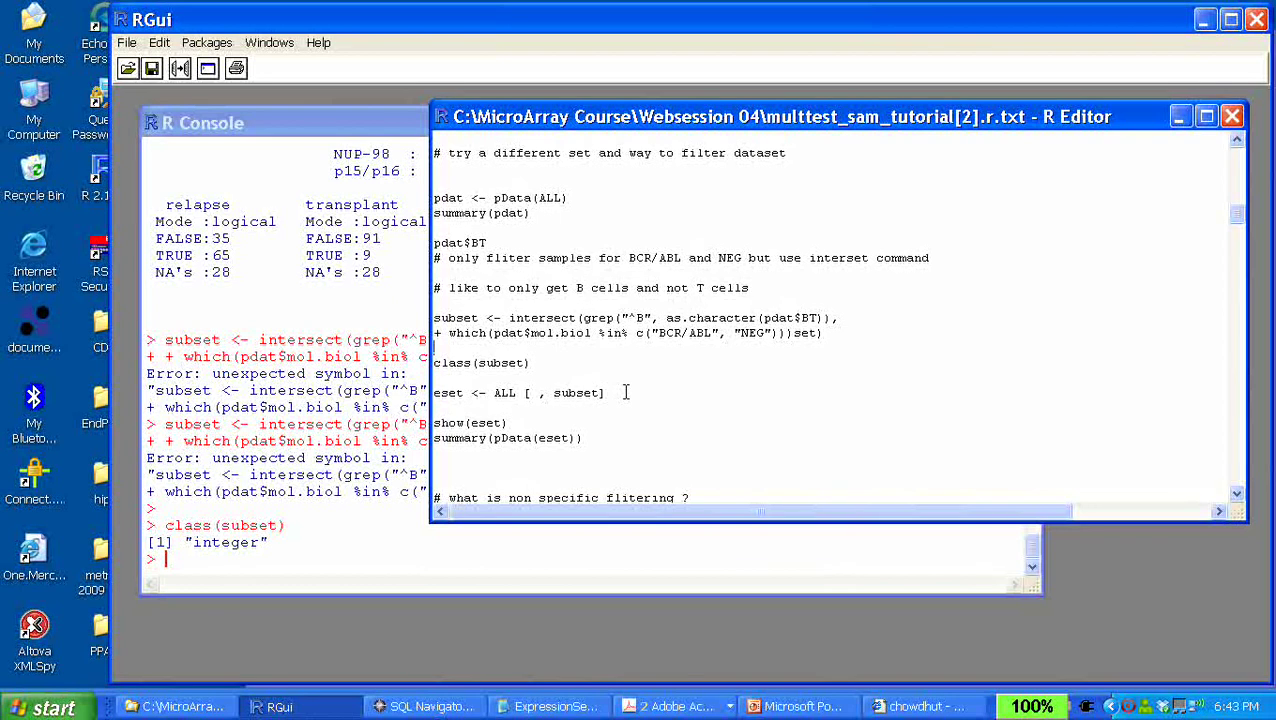
click(545, 360)
key(Return)
text(nead()
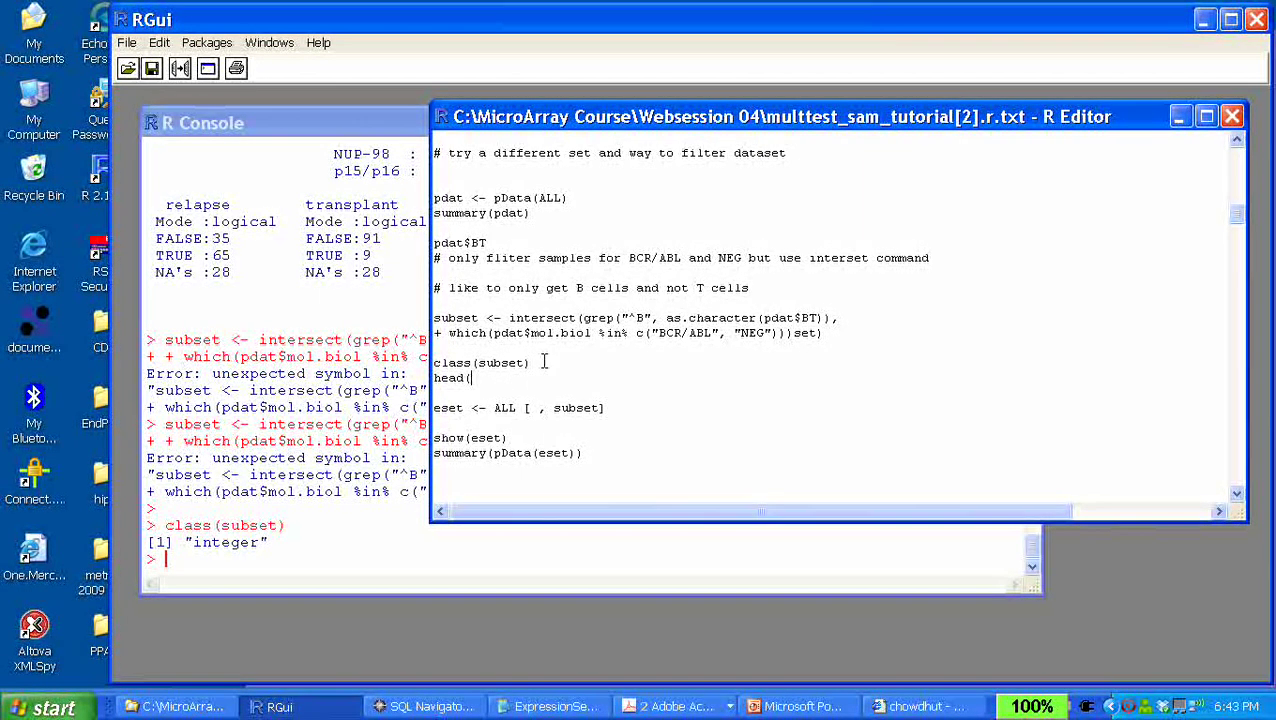
text(subset))
drag(537, 376, 424, 380)
key(ctrl+r)
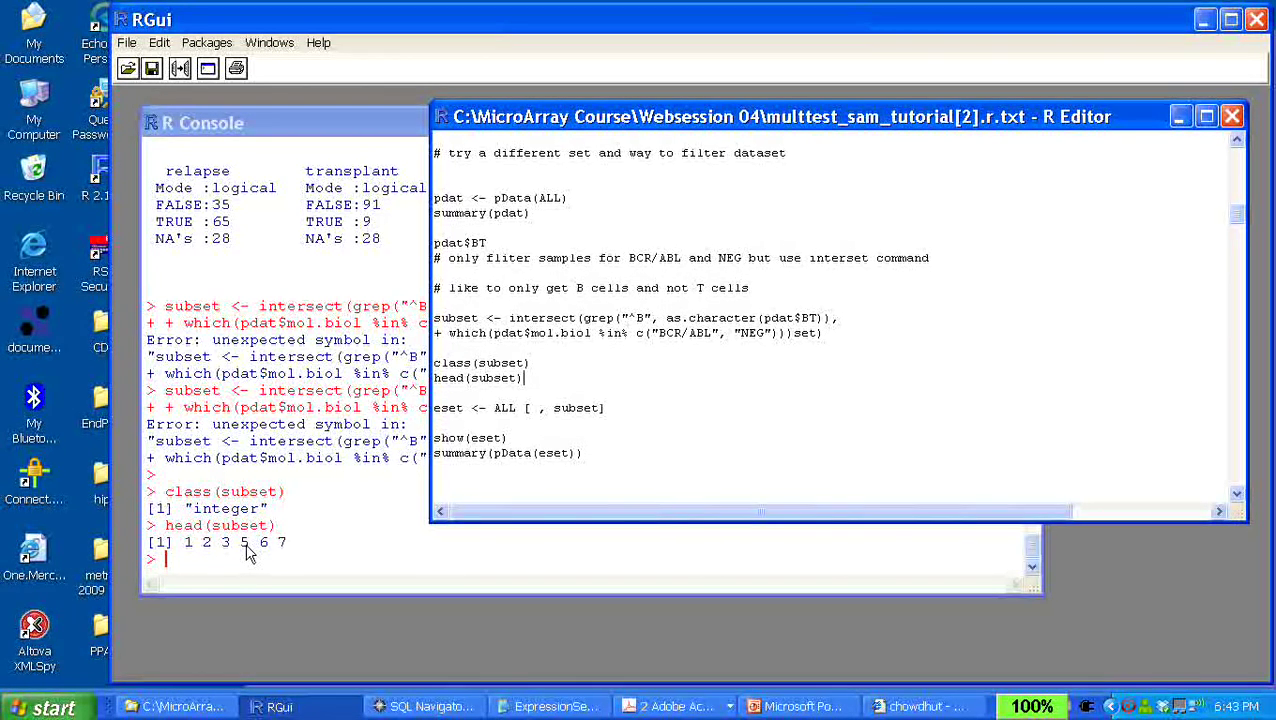
Review the column indexing in eset <- ALL [ , subset] alongside the subset definition and the summary(pdat) output in the console
click(567, 405)
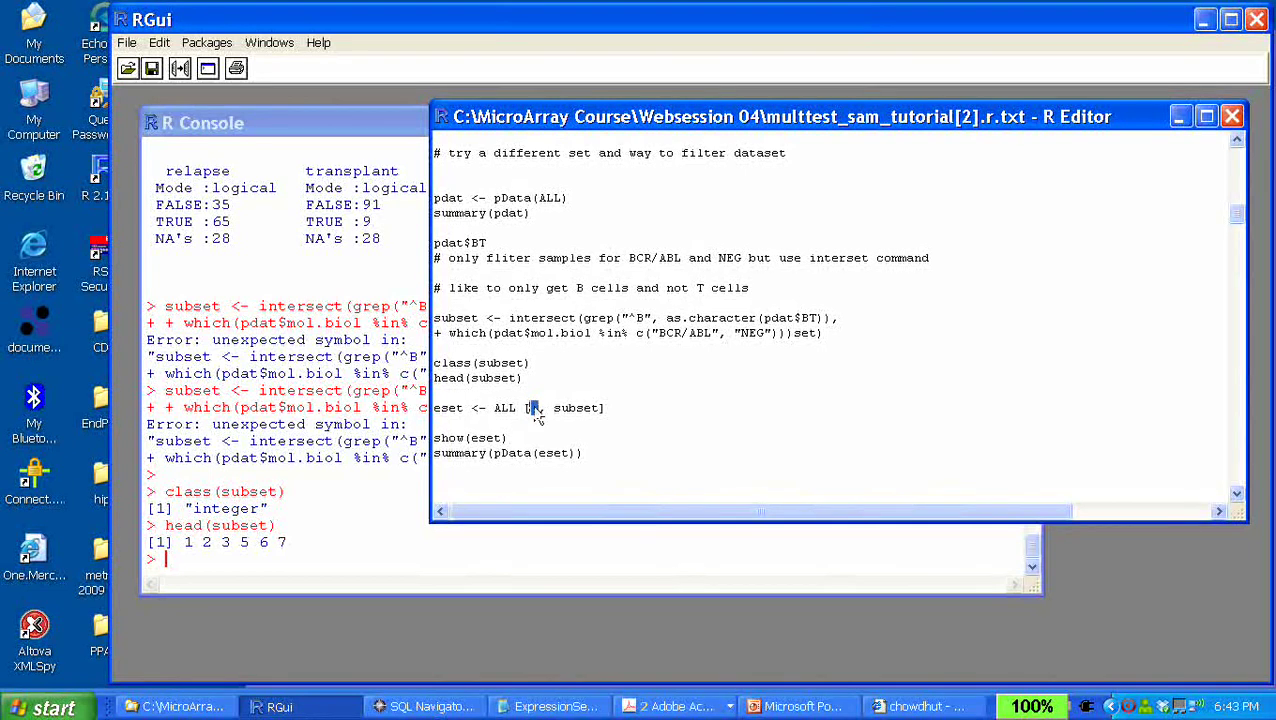
drag(547, 408, 601, 408)
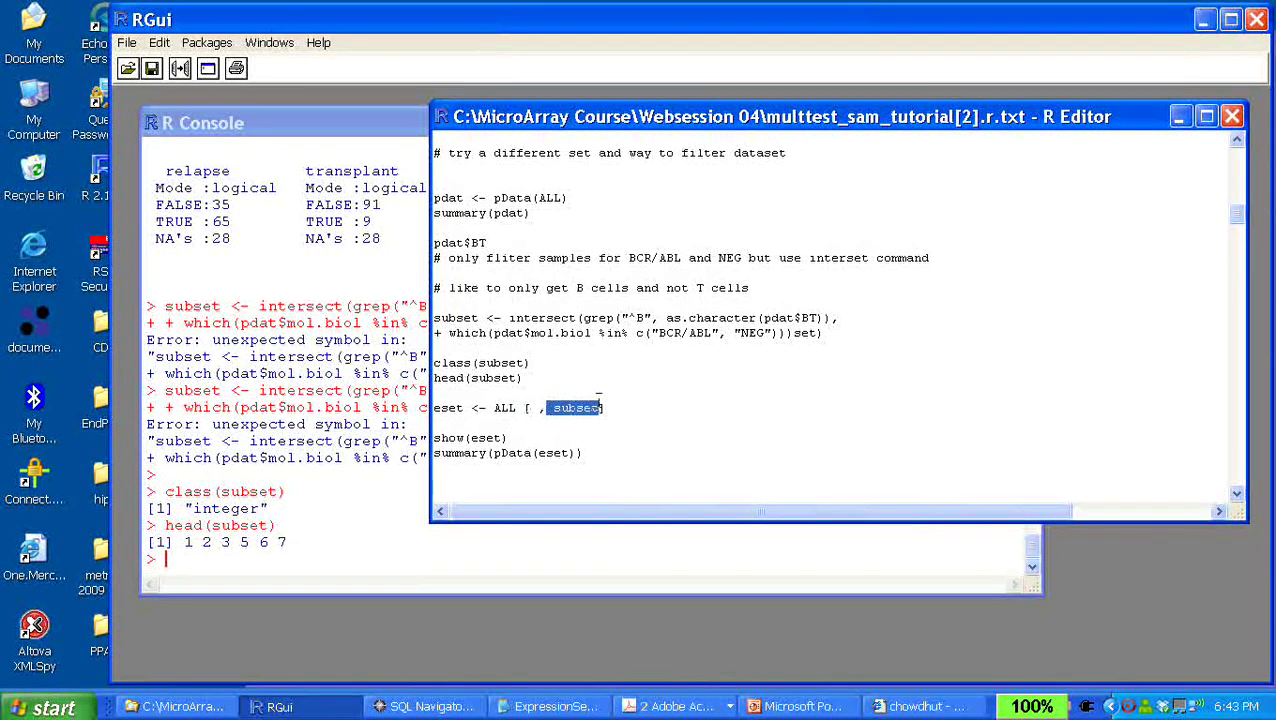
drag(479, 330, 433, 316)
click(527, 345)
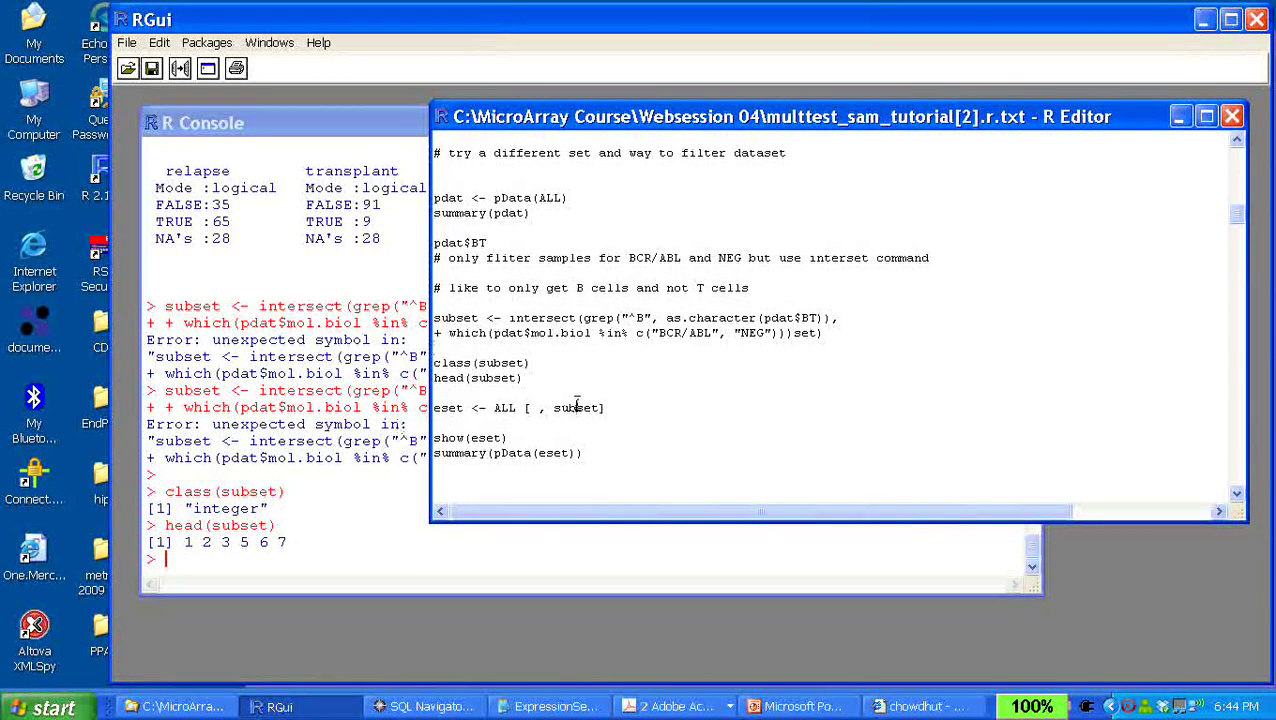
drag(606, 400, 420, 408)
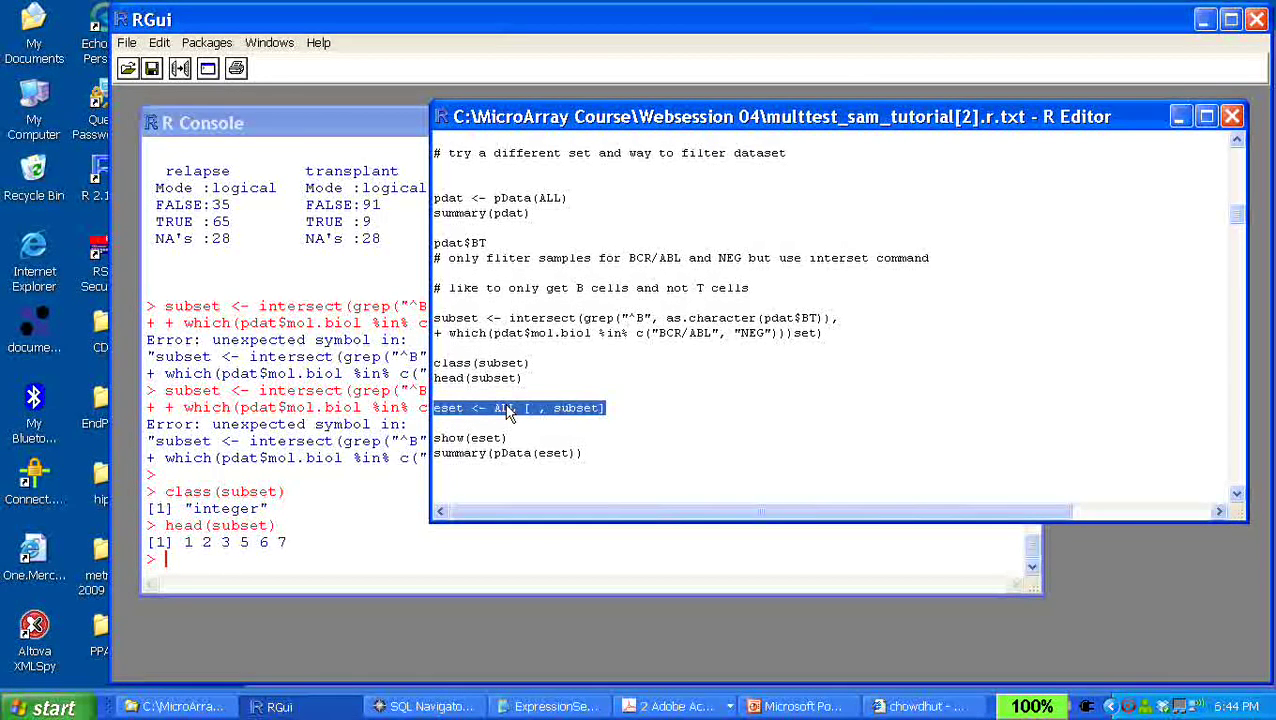
drag(335, 175, 353, 188)
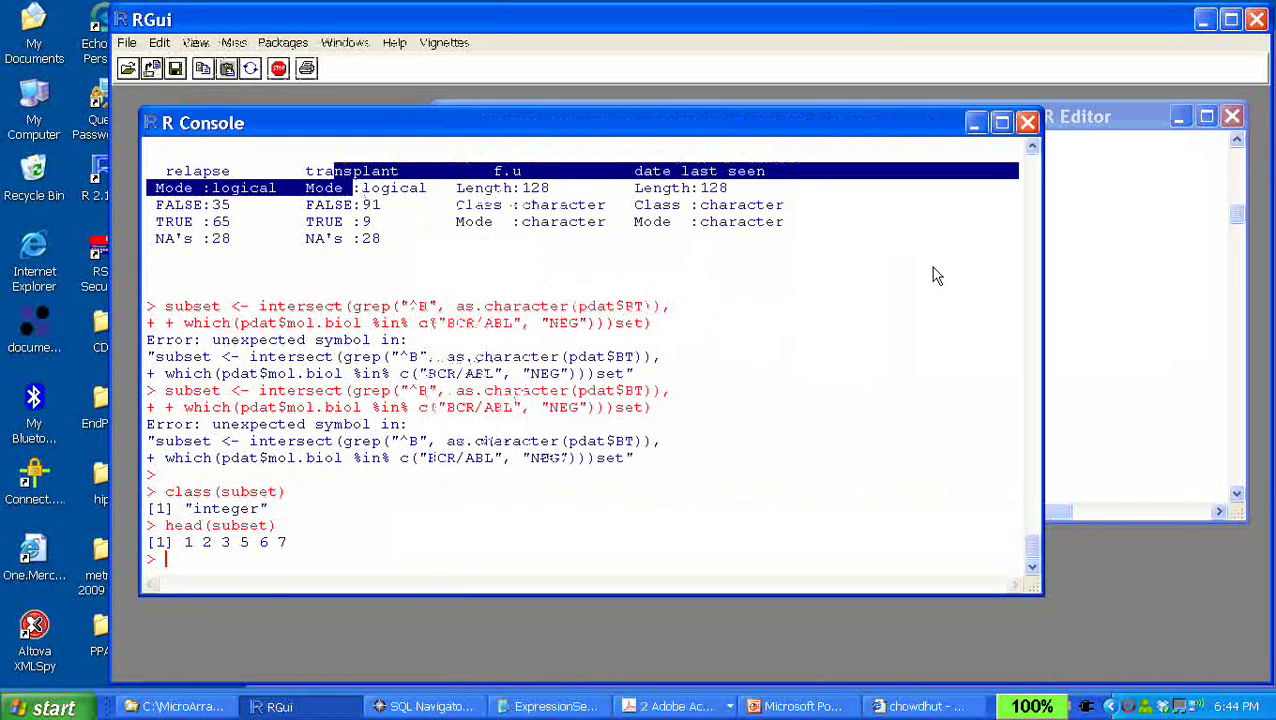
click(1034, 148)
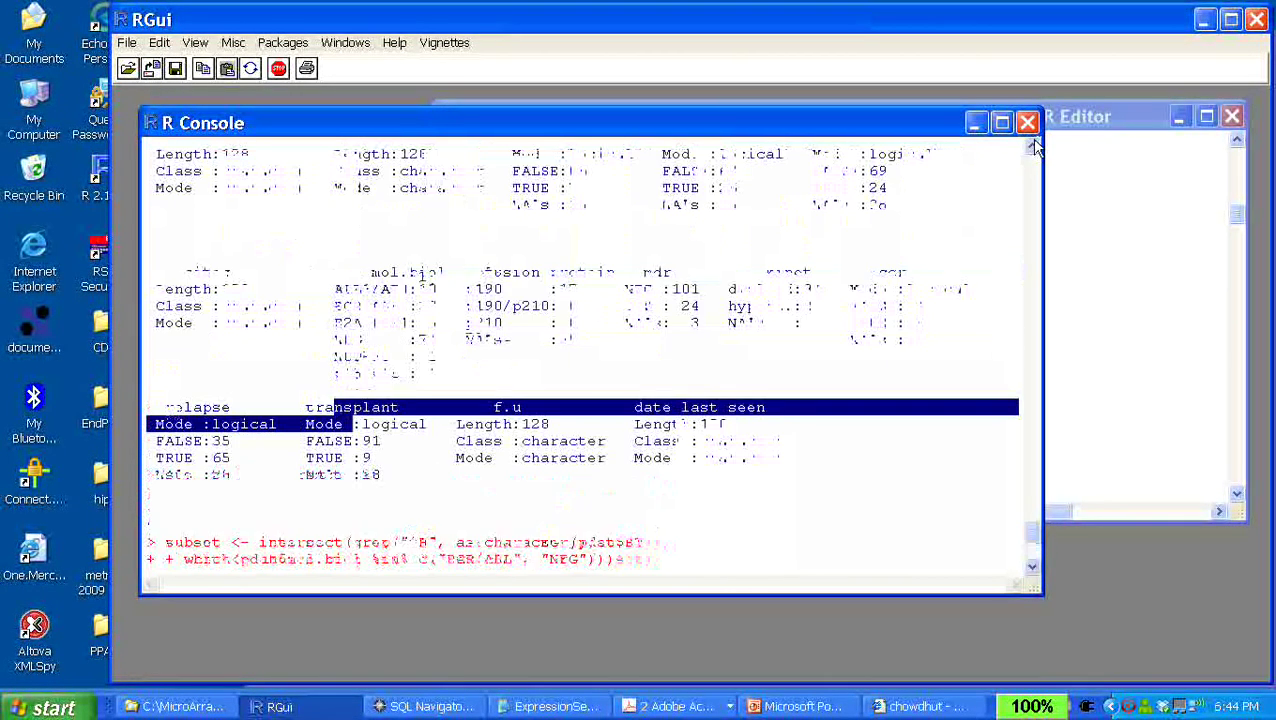
scroll(1034, 148, up, 5)
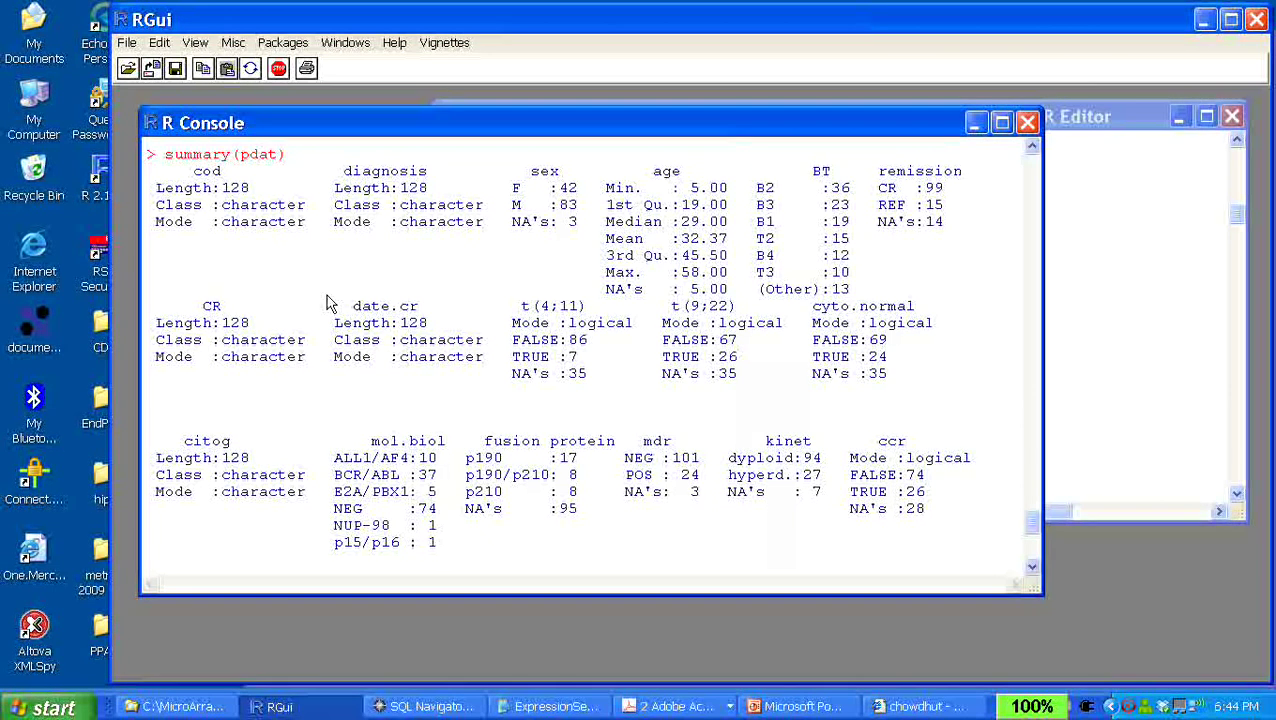
click(1139, 400)
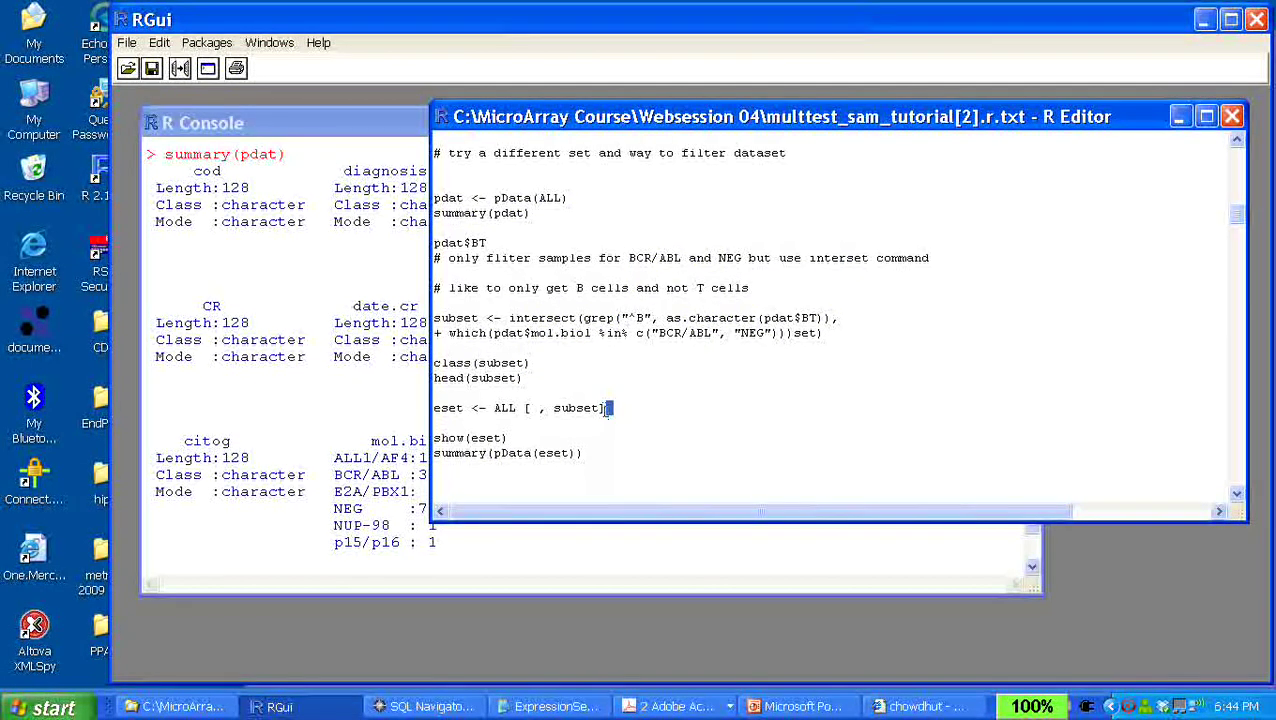
Run eset <- ALL [ , subset] and show(eset) to create the filtered expression set and display its details in the console
drag(494, 410, 516, 410)
drag(612, 410, 403, 404)
key(ctrl+r)
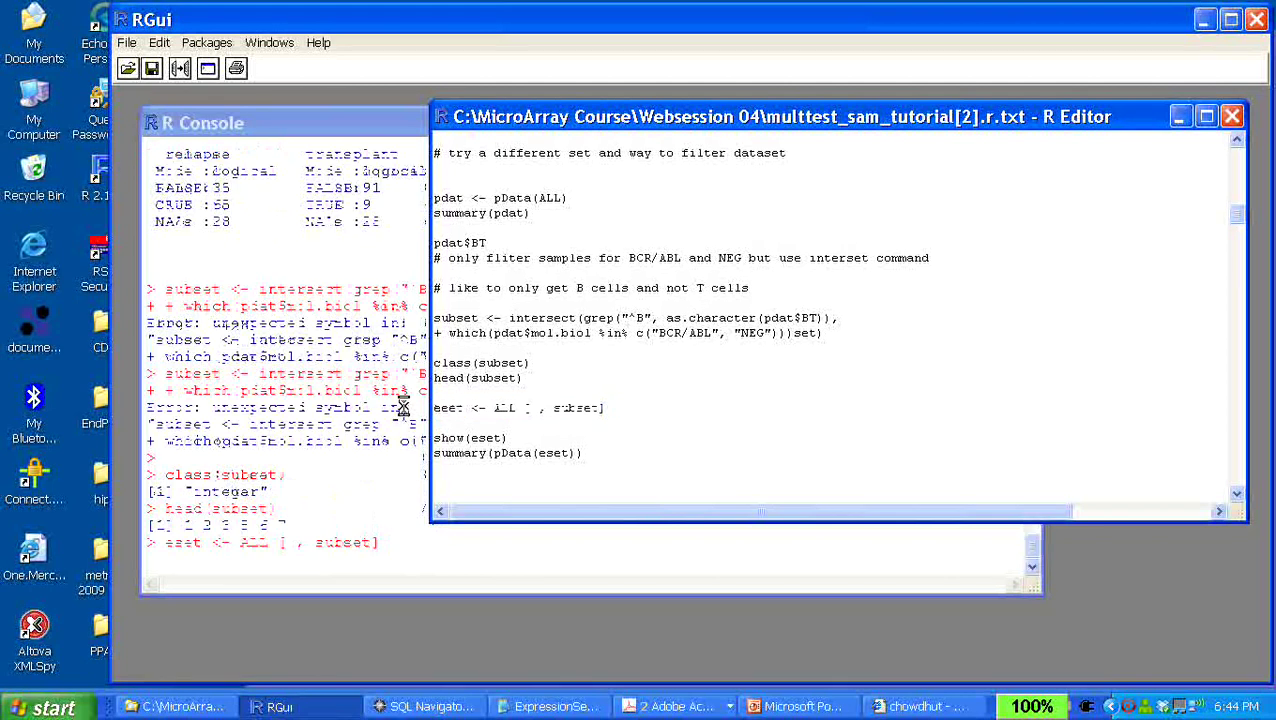
drag(525, 445, 431, 438)
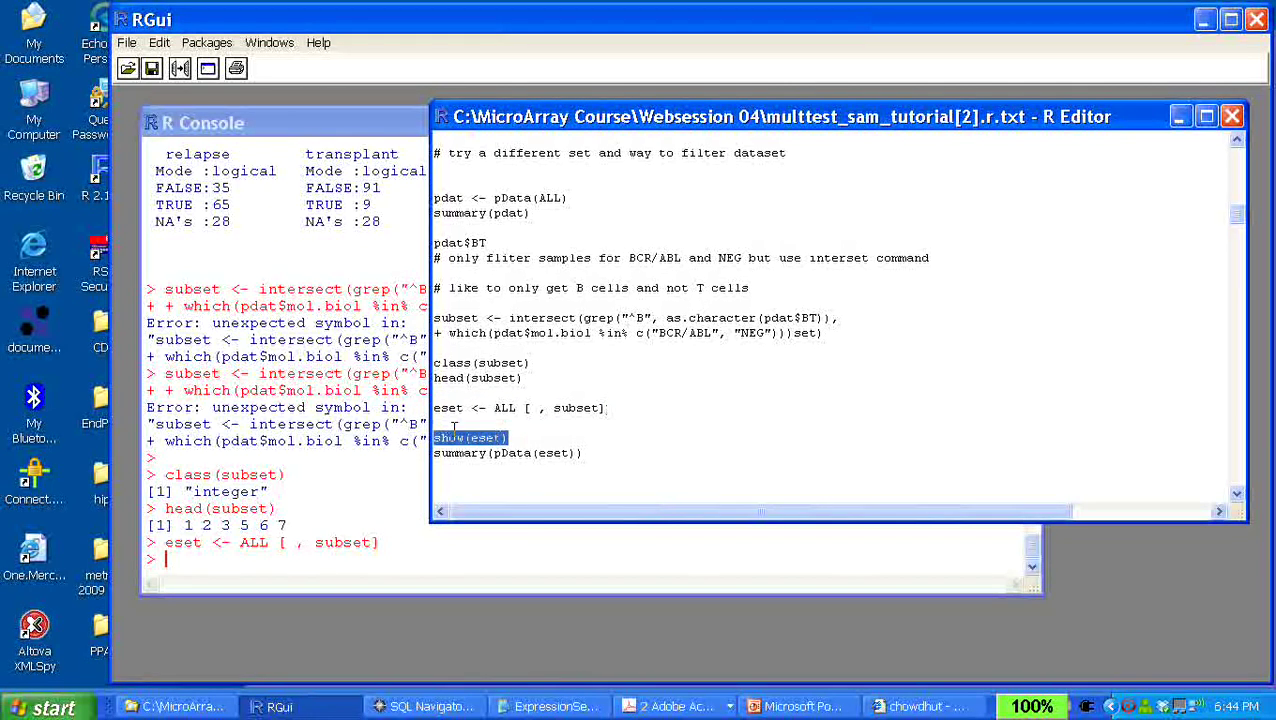
key(ctrl+r)
click(373, 443)
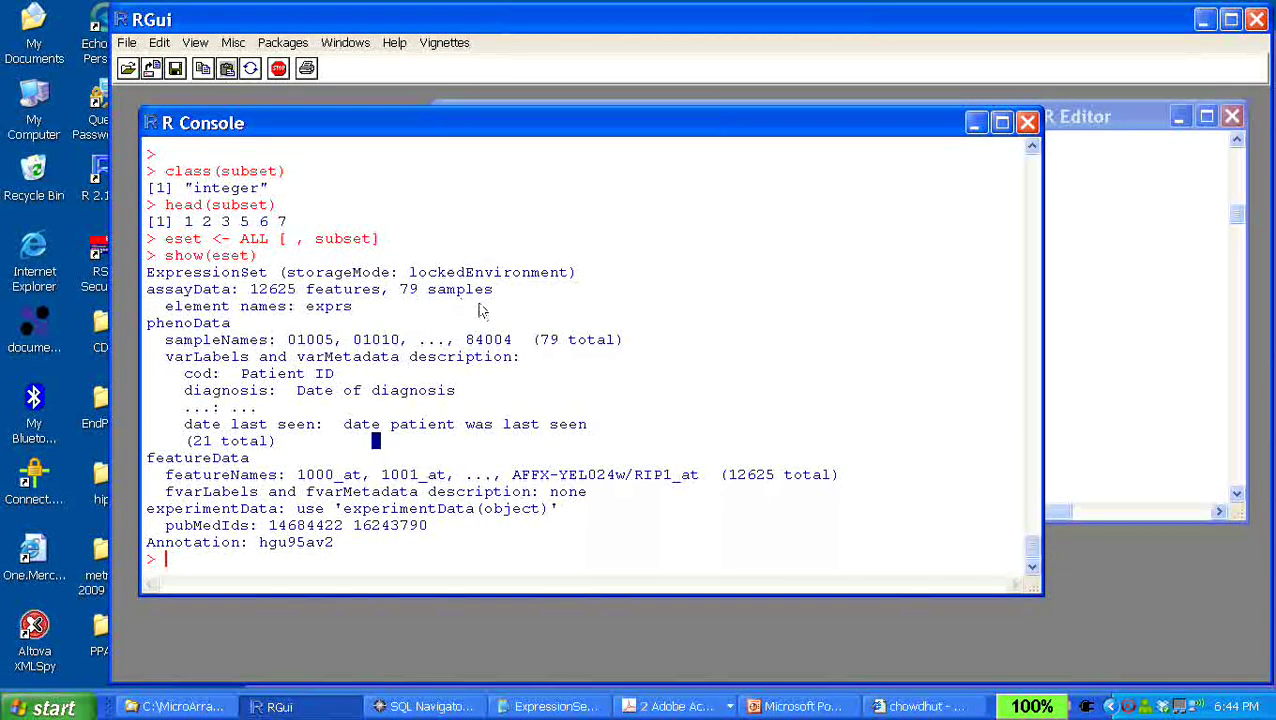
Run summary(pData(eset)) from the script to summarize the phenotype data of the filtered expression set
click(1081, 348)
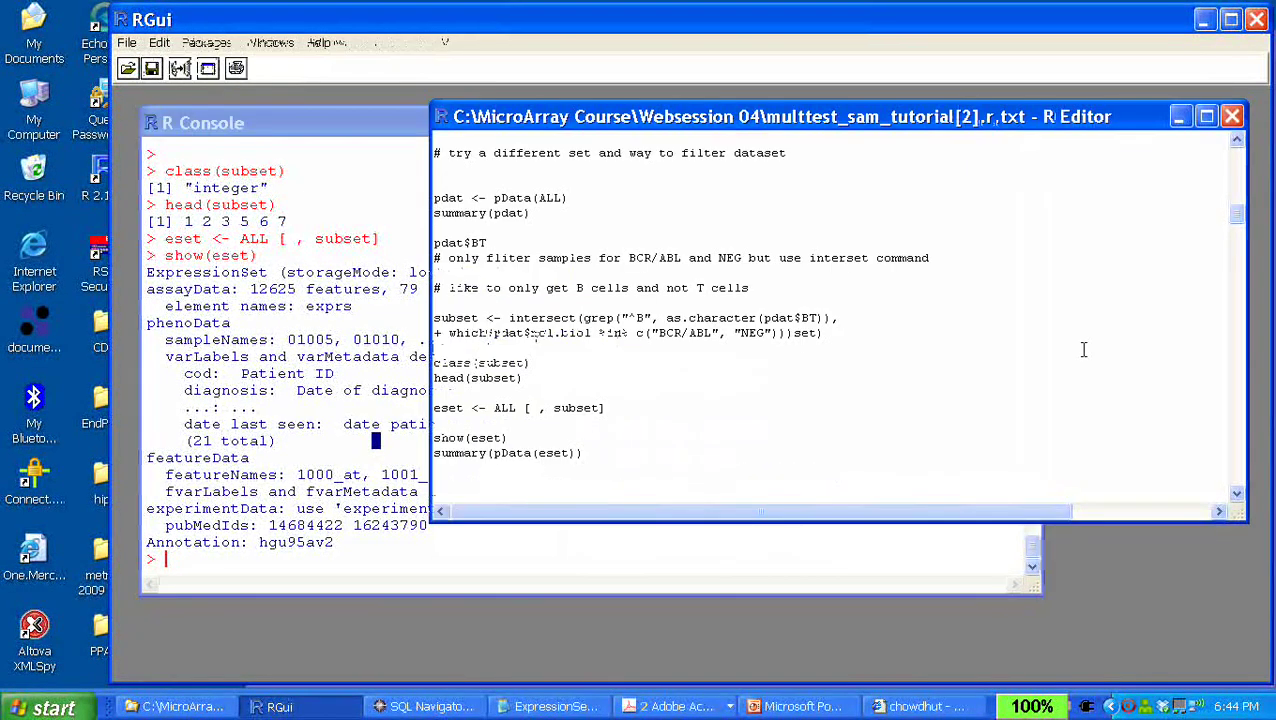
drag(598, 455, 405, 455)
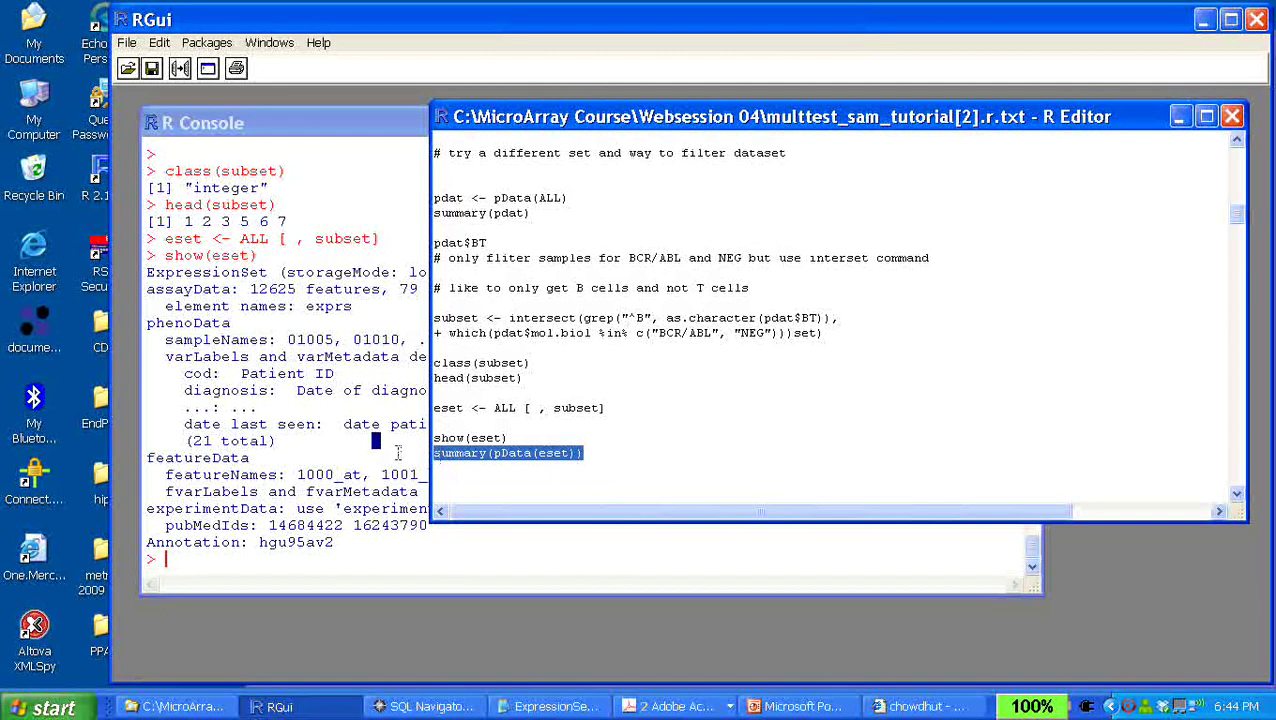
Run summary(pData(eset)) from the script and review the mol.biol and BT columns of its output in the console
key(ctrl+r)
click(424, 342)
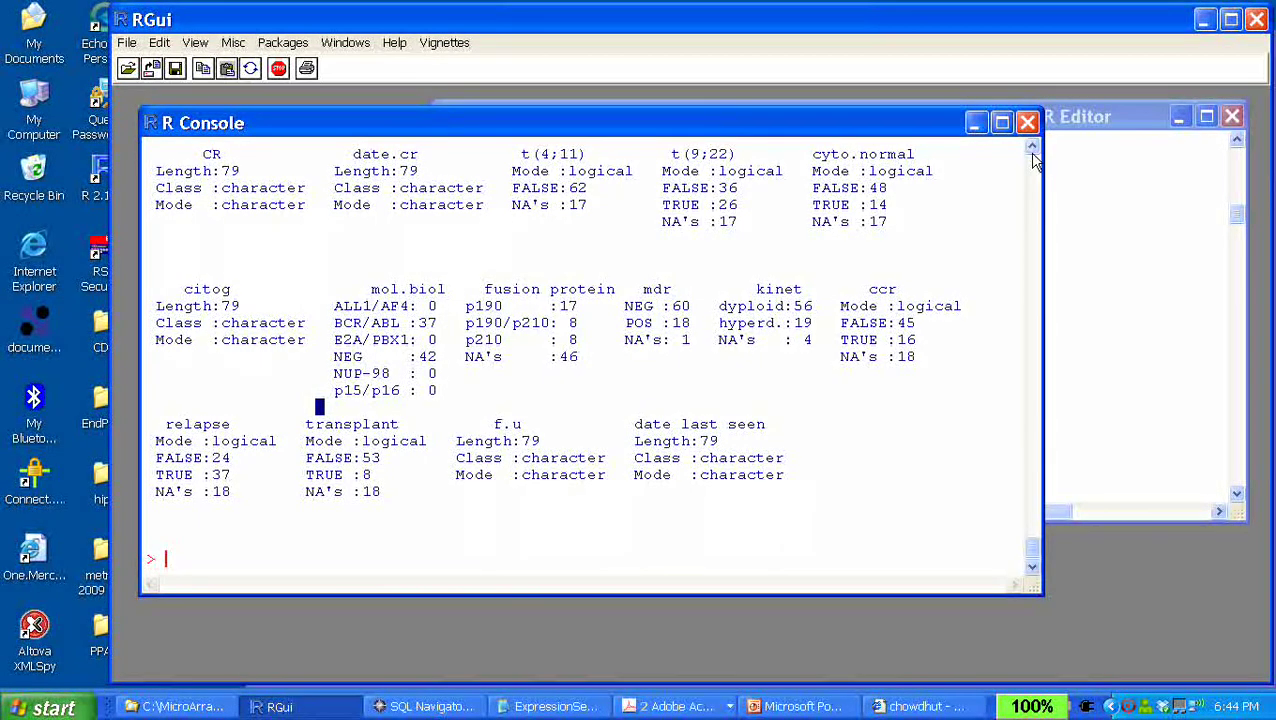
scroll(1032, 165, up, 2)
scroll(1035, 160, up, 2)
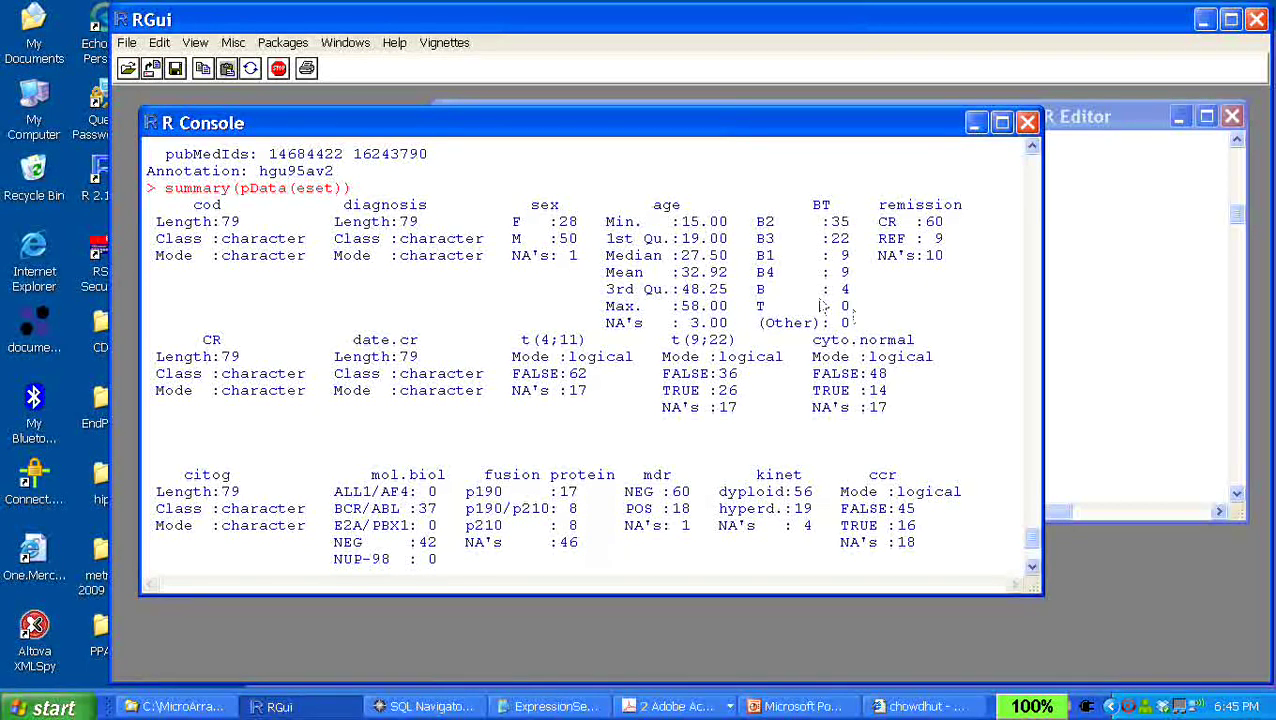
drag(352, 508, 361, 550)
Review the script's intersect command that filters B-cell samples with BCR/ABL and NEG molecular biology
click(1047, 286)
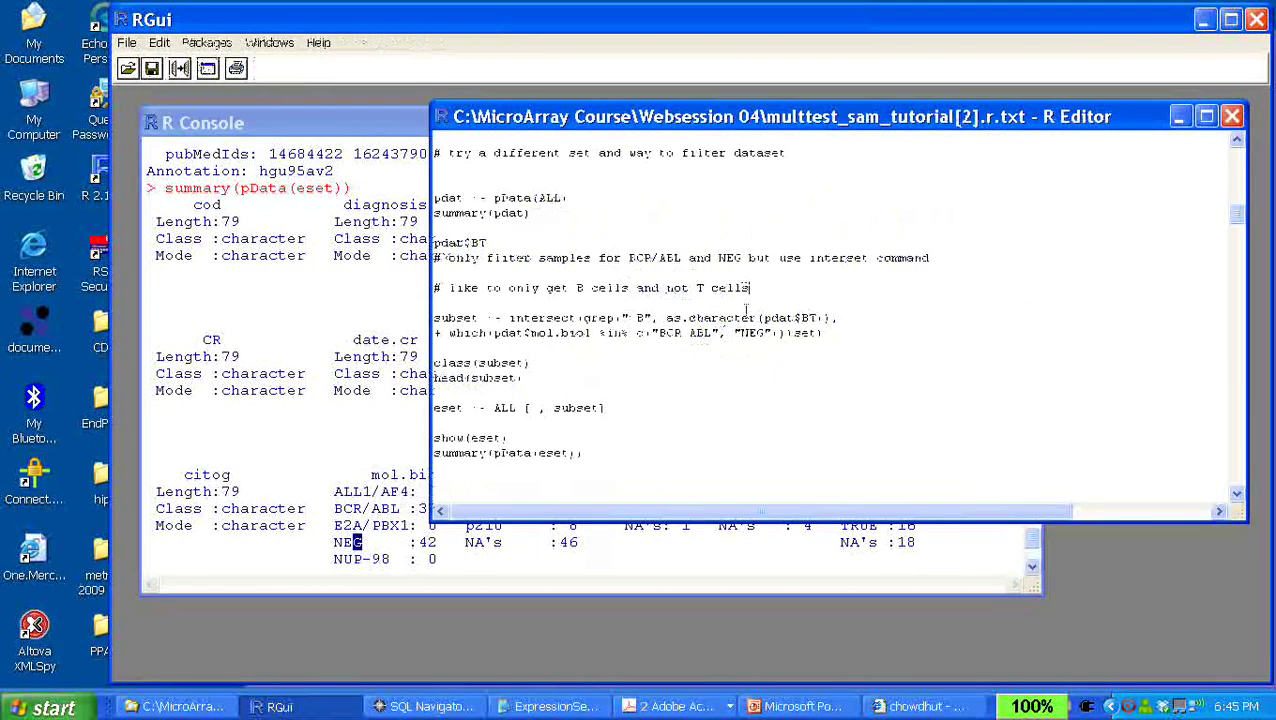
drag(851, 335, 383, 333)
click(618, 350)
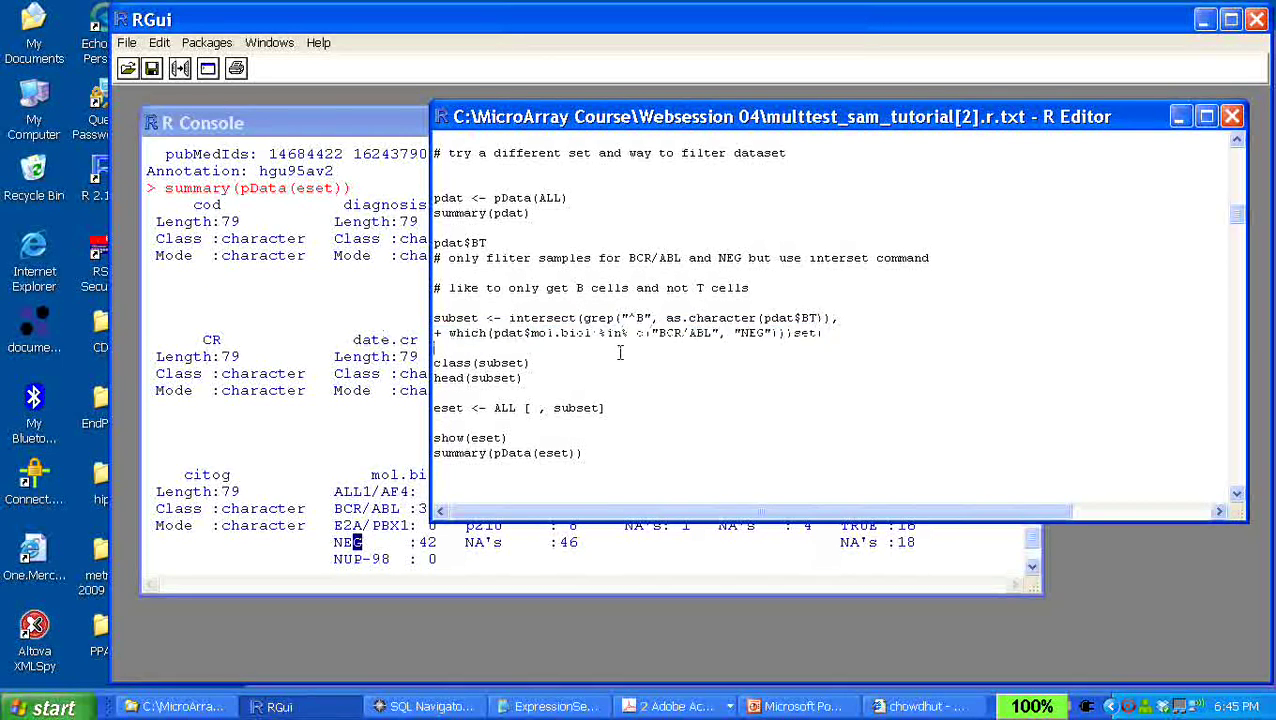
scroll(620, 352, down, 5)
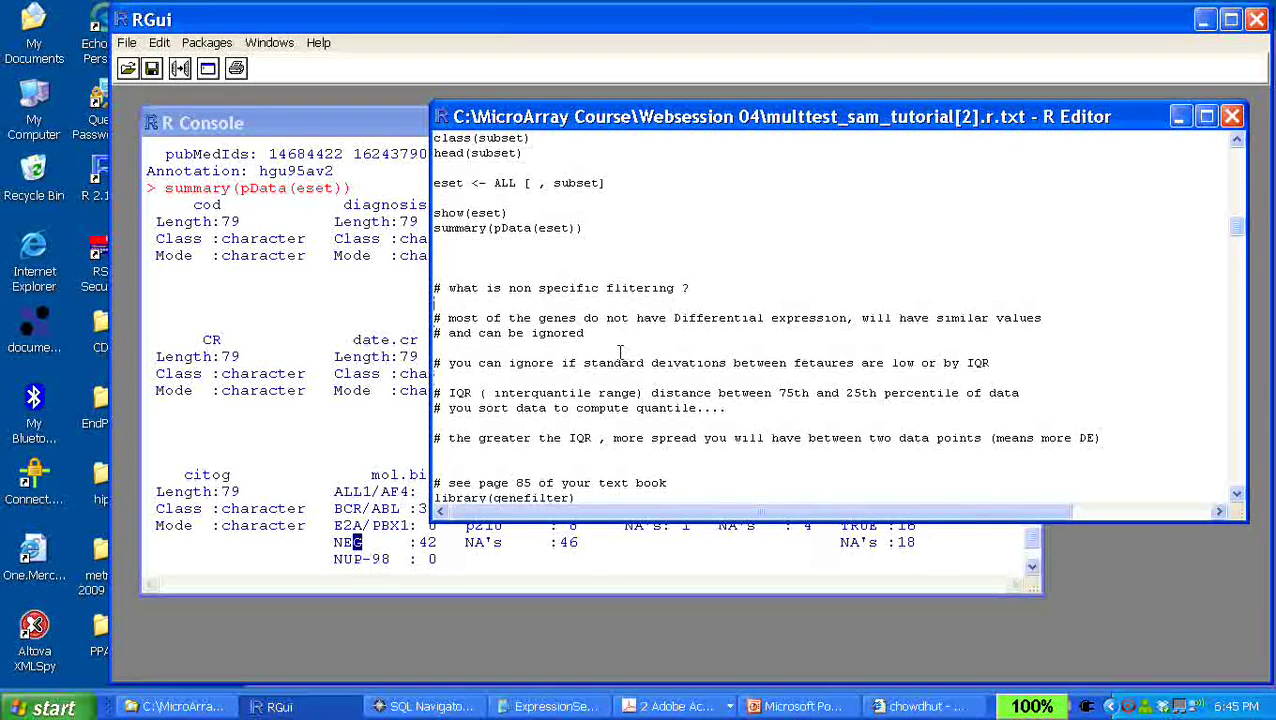
scroll(620, 352, up, 2)
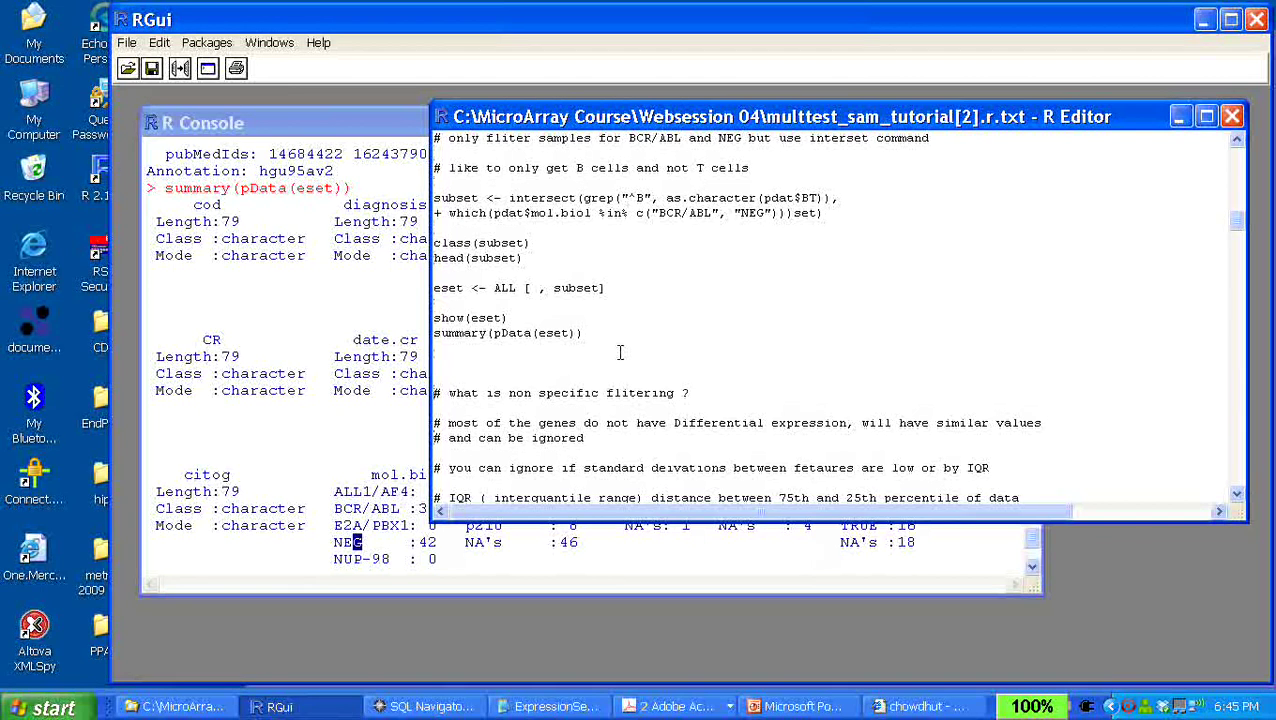
Read the script's comments on non-specific filtering and the interquartile range
scroll(620, 352, down, 5)
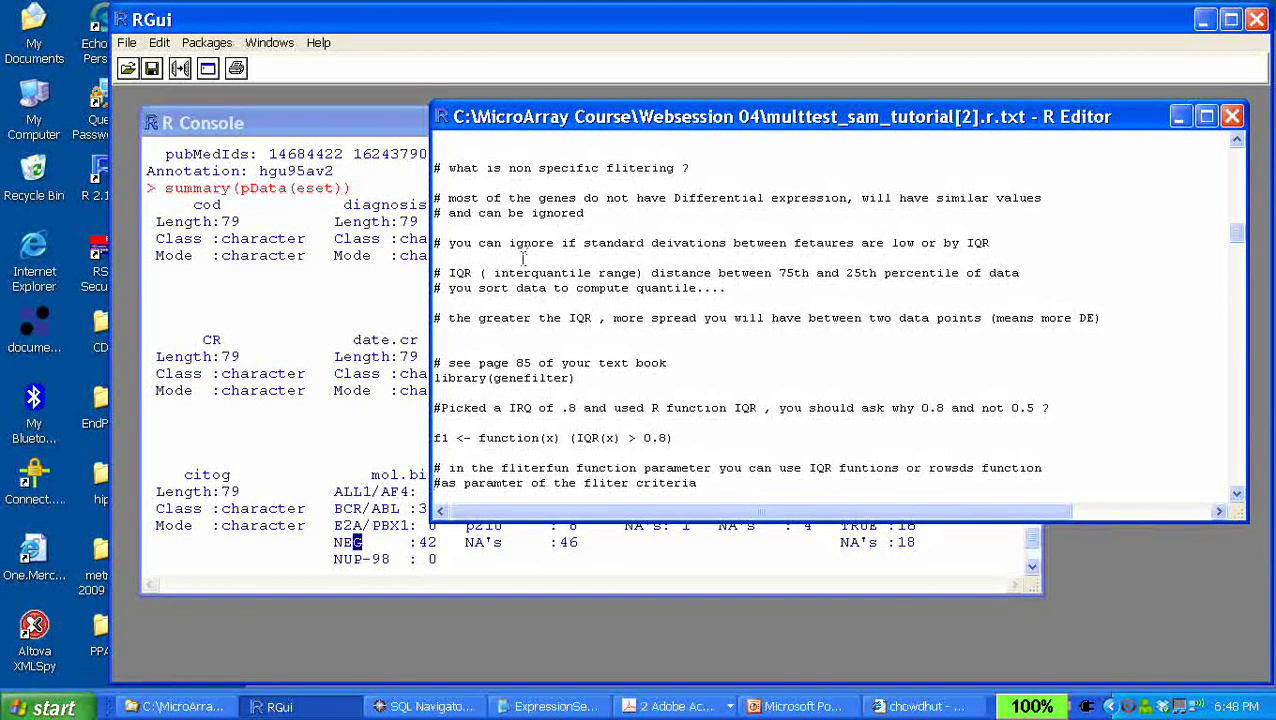
key(Left)
key(Left)
key(Up)
key(Down)
key(shift+Down)
shift+click(718, 273)
click(740, 272)
drag(647, 272, 832, 287)
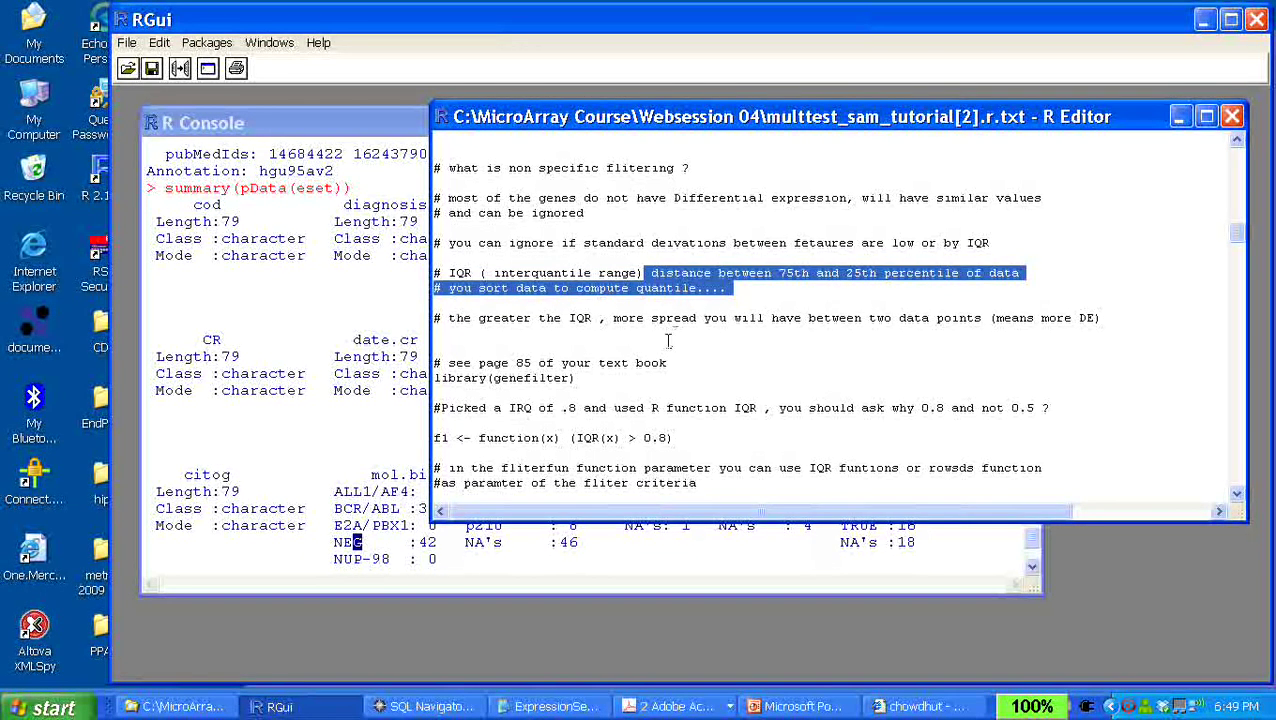
click(511, 348)
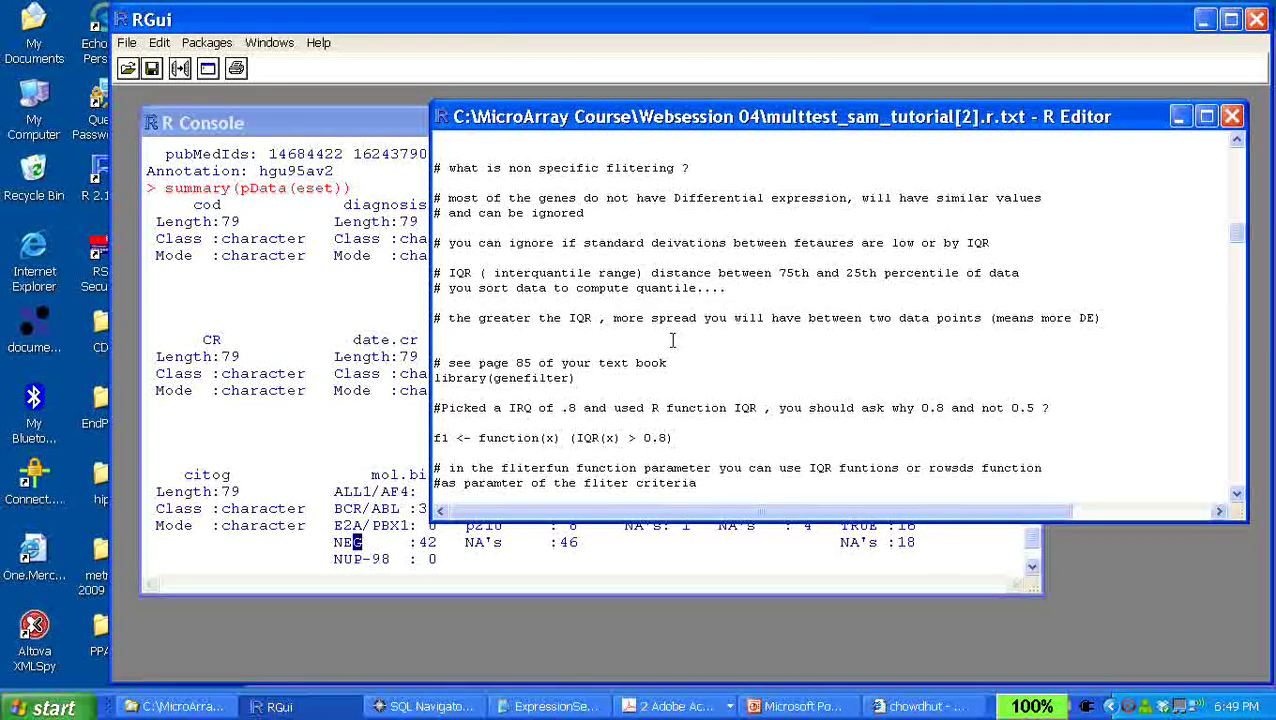
drag(613, 318, 862, 318)
click(930, 360)
Load the genefilter package by running the script's library(genefilter) line
scroll(948, 358, down, 3)
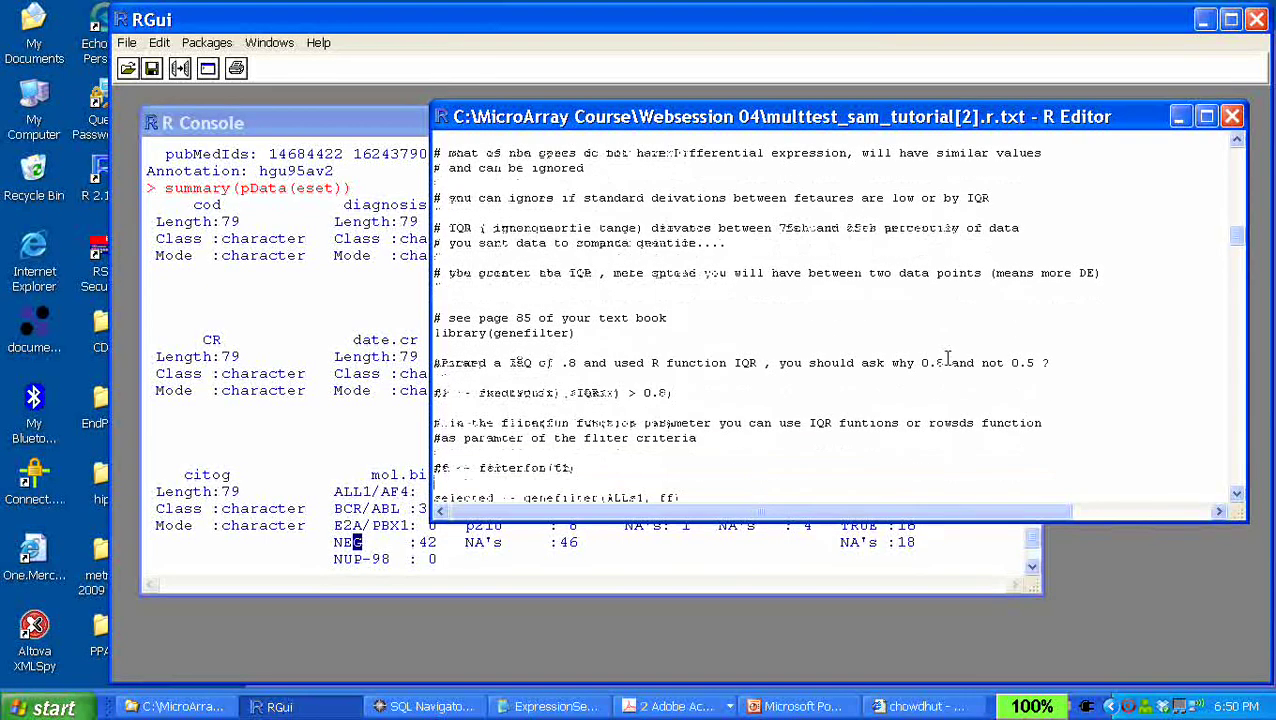
drag(578, 274, 392, 273)
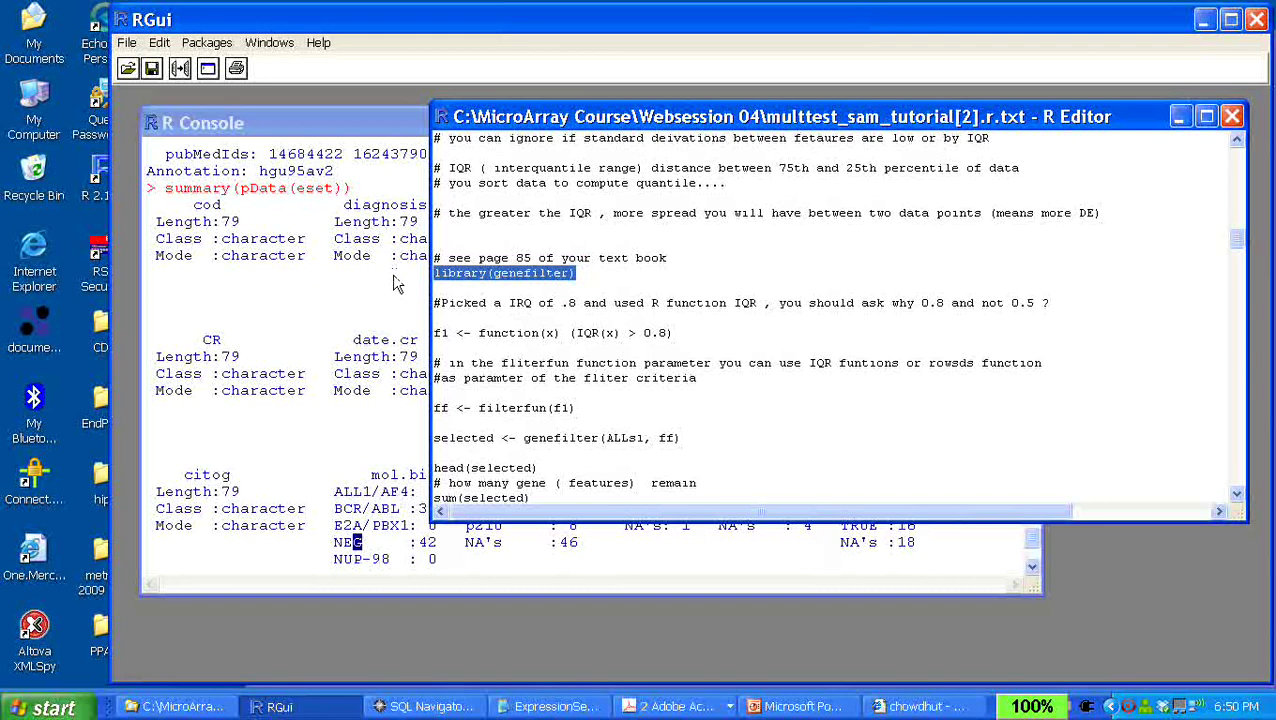
key(ctrl+r)
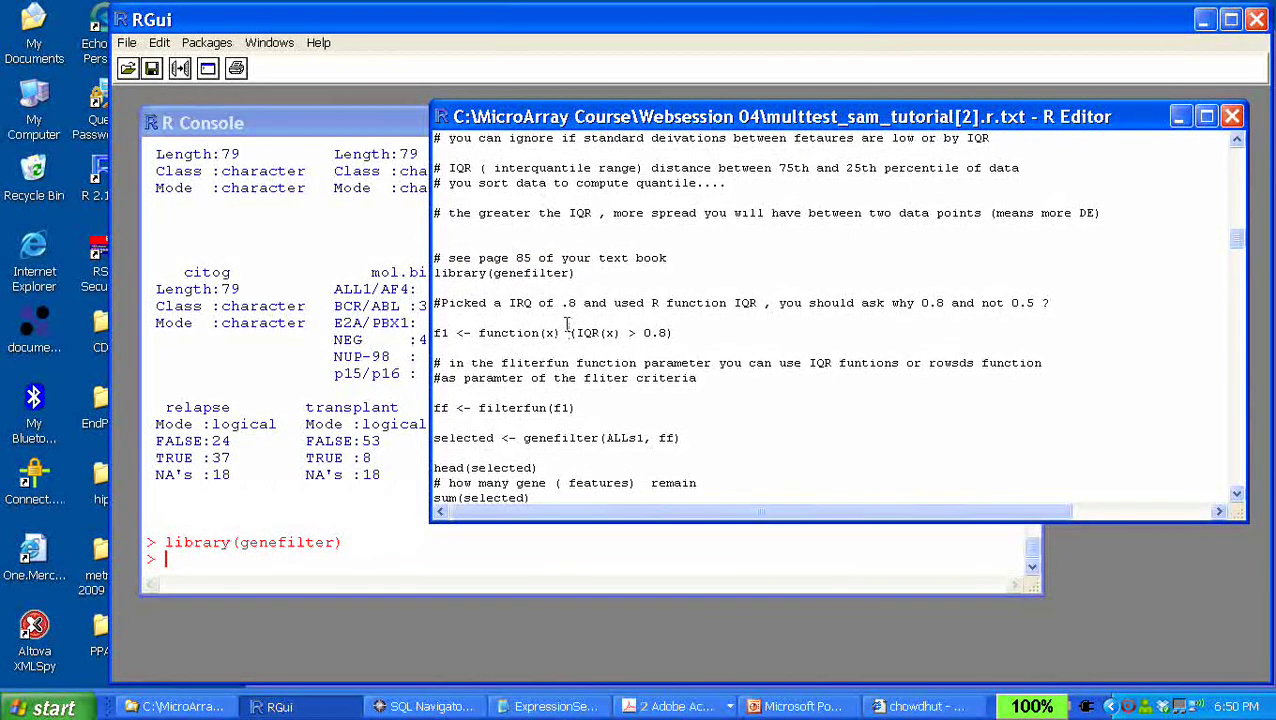
Run the script line f1 <- function(x) (IQR(x) > 0.8) to define the IQR filter function
drag(608, 333, 680, 333)
click(626, 333)
drag(576, 333, 626, 328)
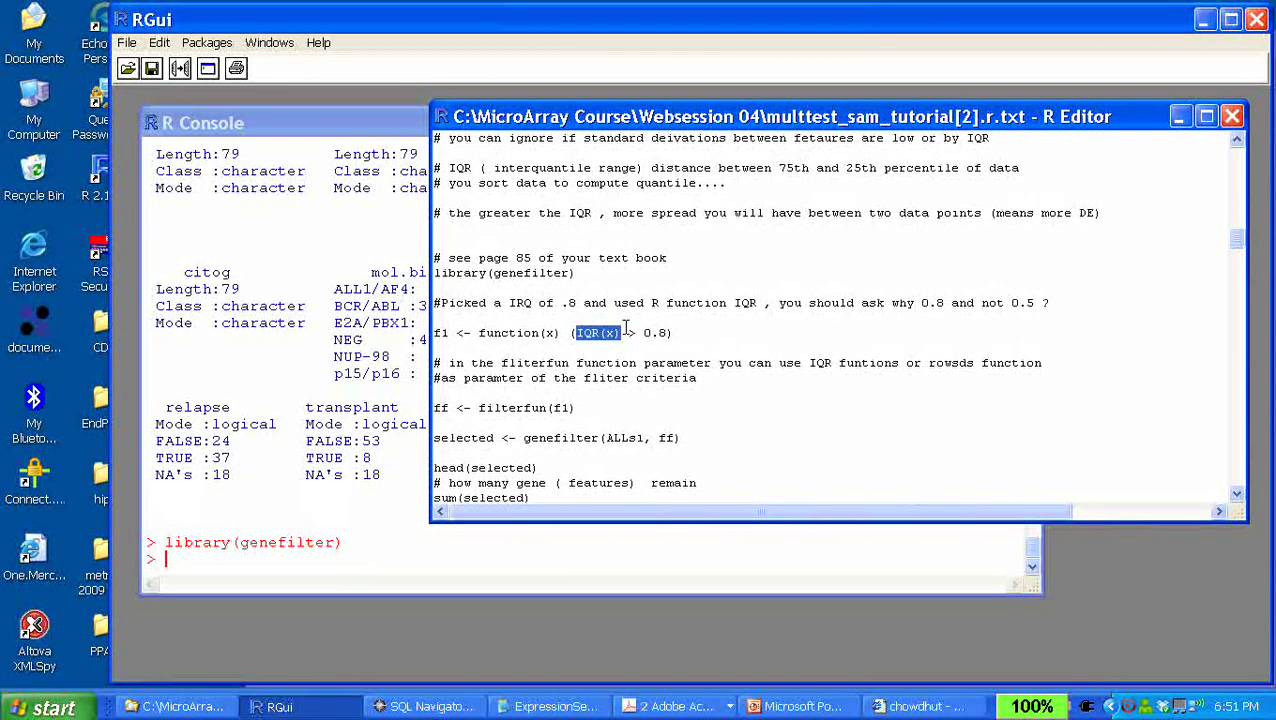
click(598, 333)
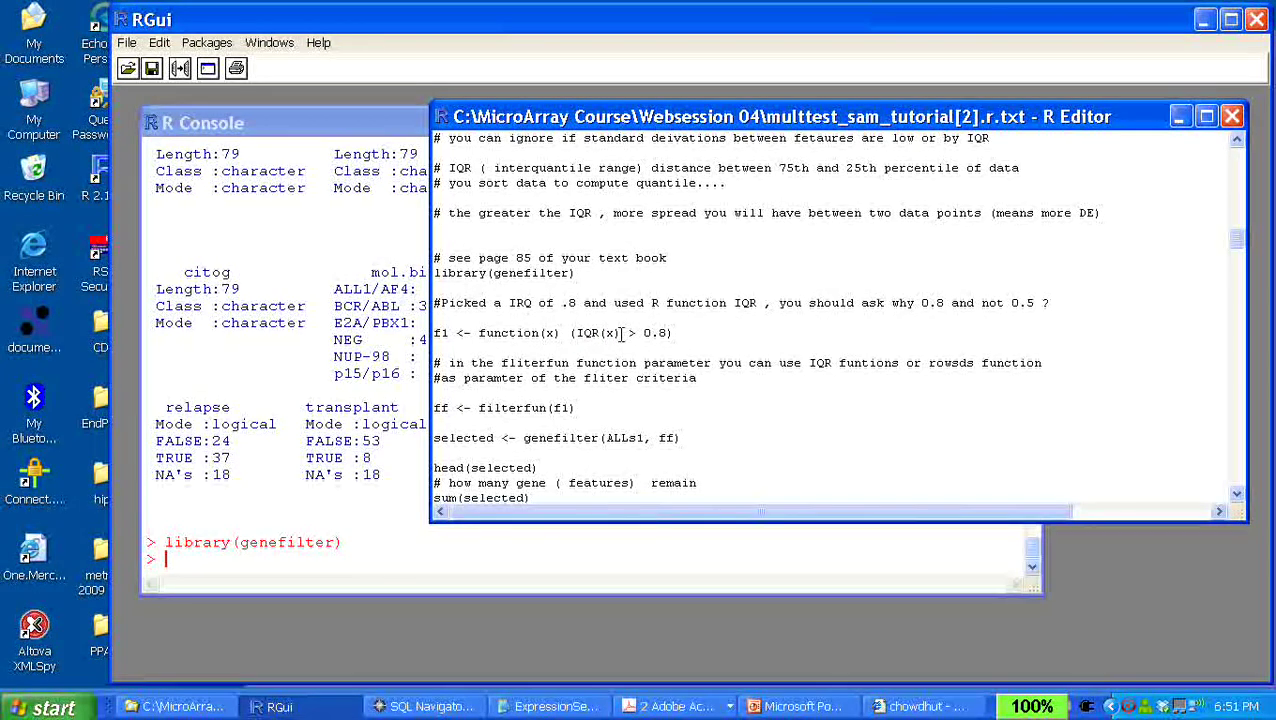
drag(688, 333, 418, 345)
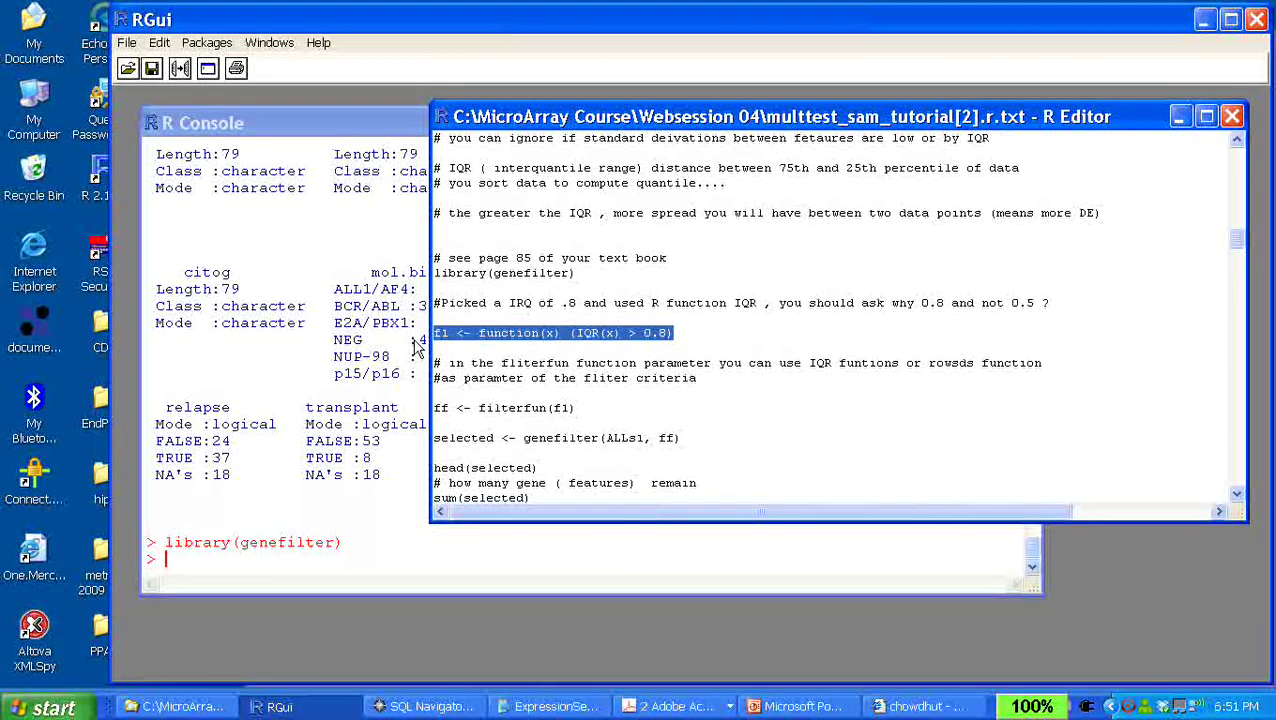
key(ctrl+r)
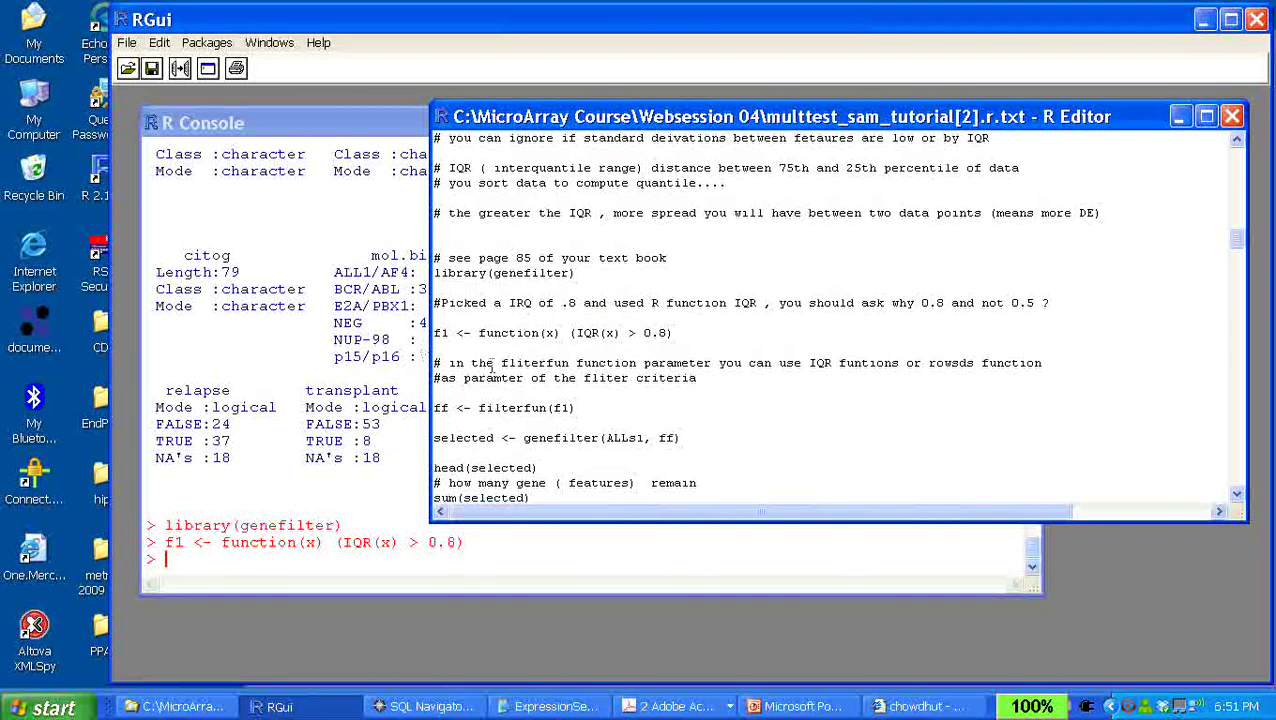
Review the 0.8 threshold in the f1 function and the comment about it, and run the f1 definition again
drag(634, 333, 678, 336)
click(658, 332)
drag(643, 333, 670, 334)
click(705, 333)
drag(668, 333, 649, 333)
click(720, 332)
drag(669, 333, 637, 333)
click(773, 345)
drag(1025, 303, 939, 314)
click(982, 331)
drag(673, 333, 407, 343)
key(ctrl+r)
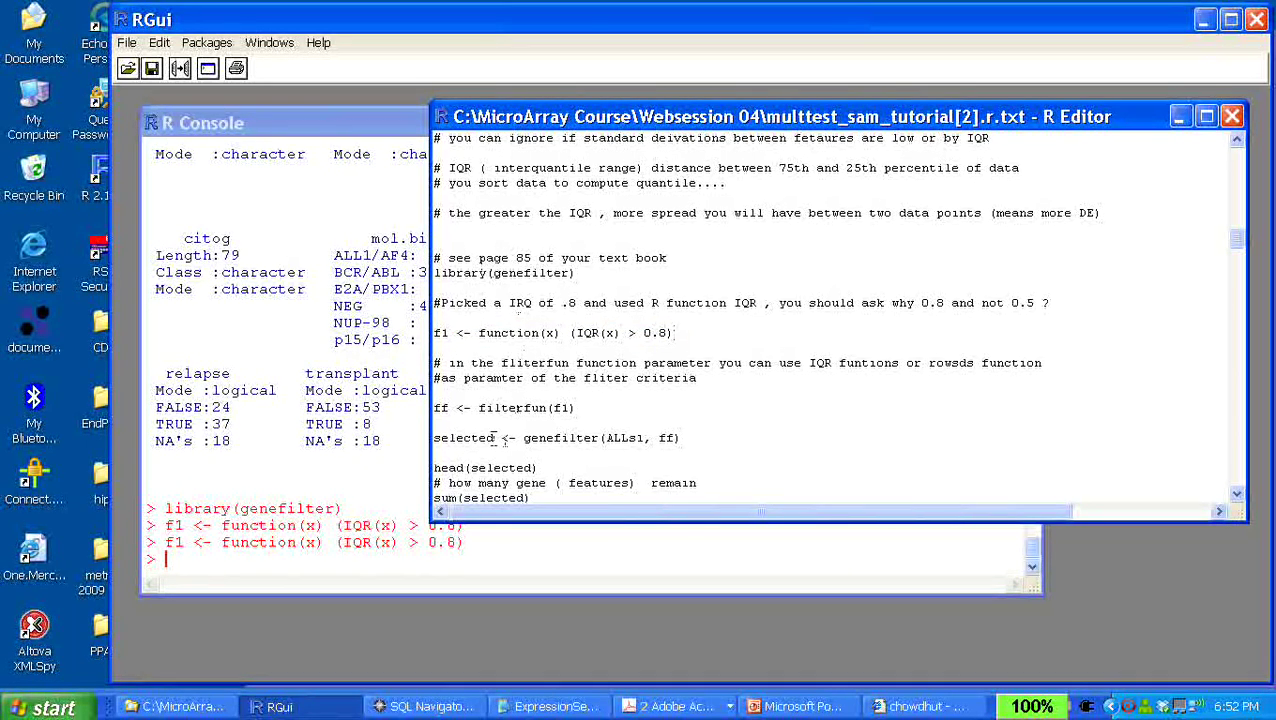
Run ff <- filterfun(f1) from the script to build the filter from the f1 function
drag(478, 409, 546, 409)
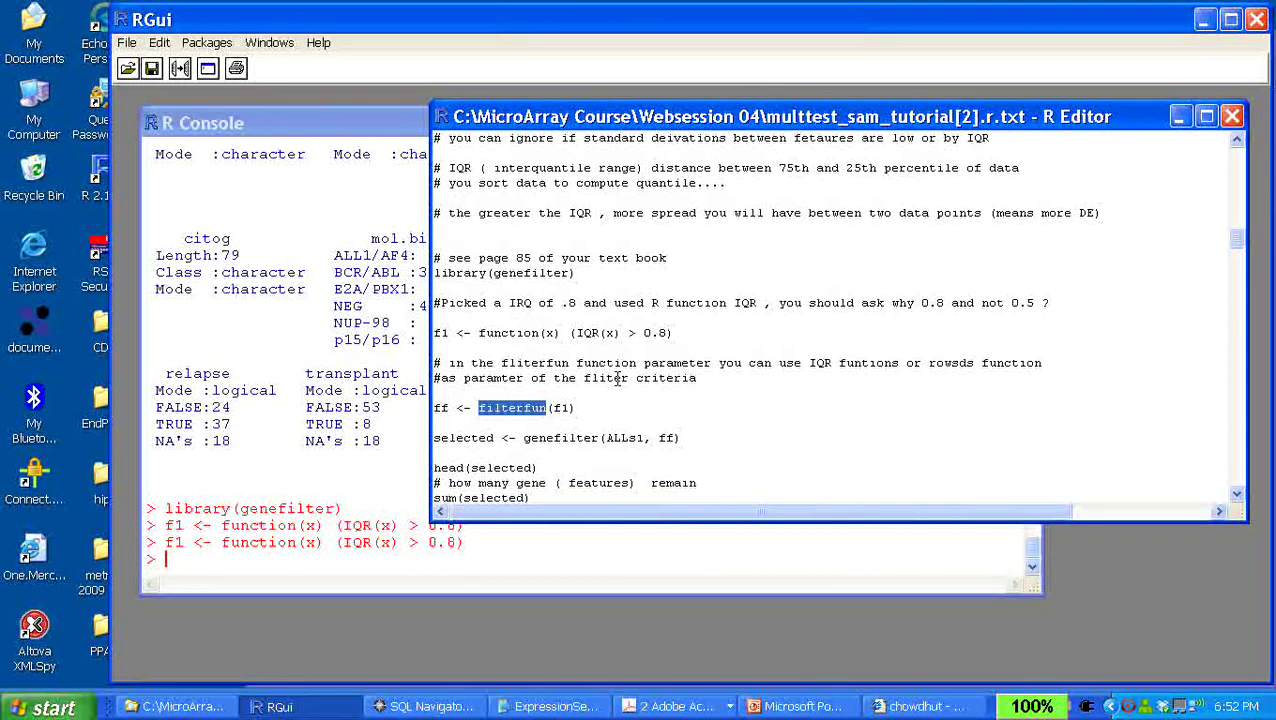
click(582, 419)
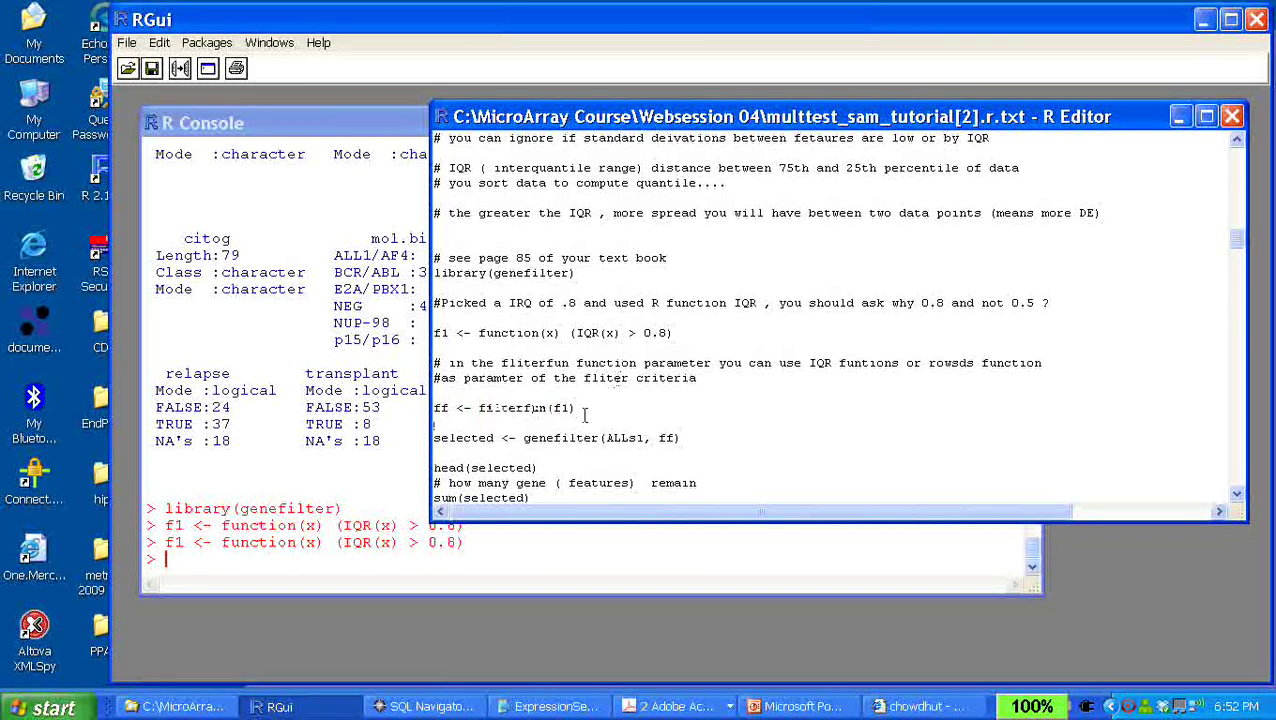
drag(552, 408, 577, 408)
click(577, 400)
double_click(564, 408)
drag(580, 408, 424, 408)
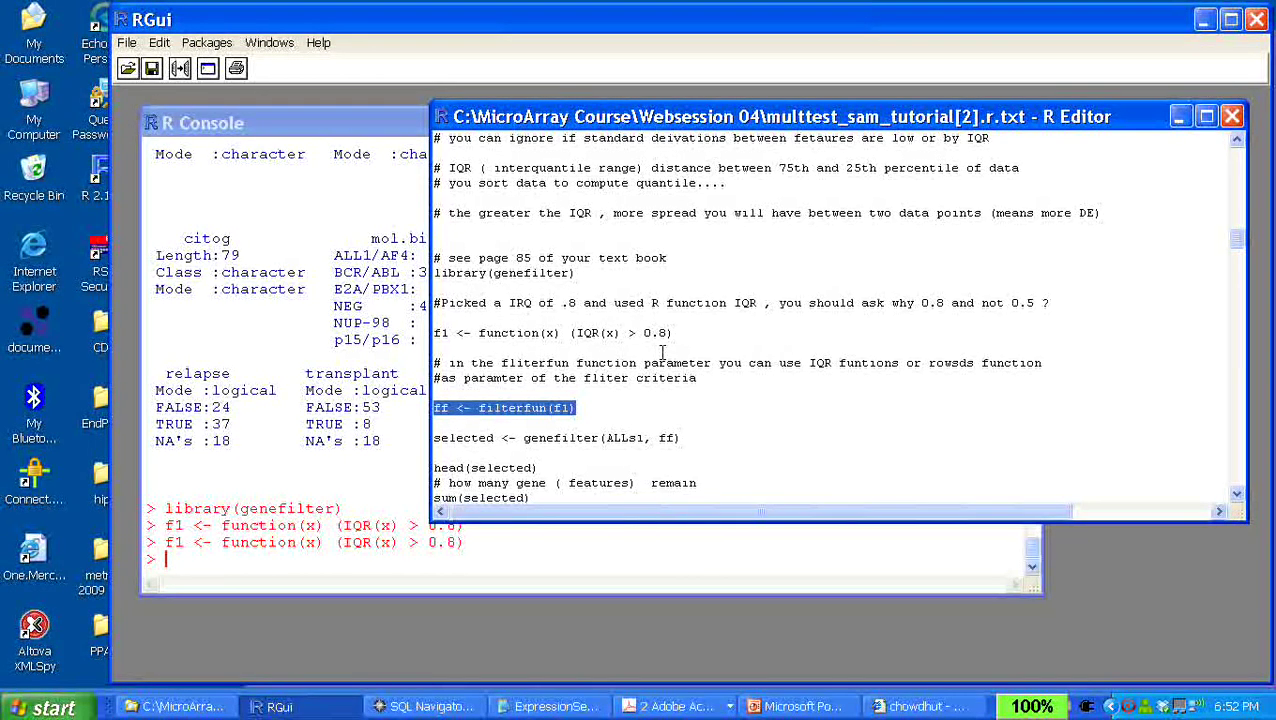
key(ctrl+r)
Run selected <- genefilter(ALLs1, ff) from the script to apply the filter to the ALLs1 data
key(Home)
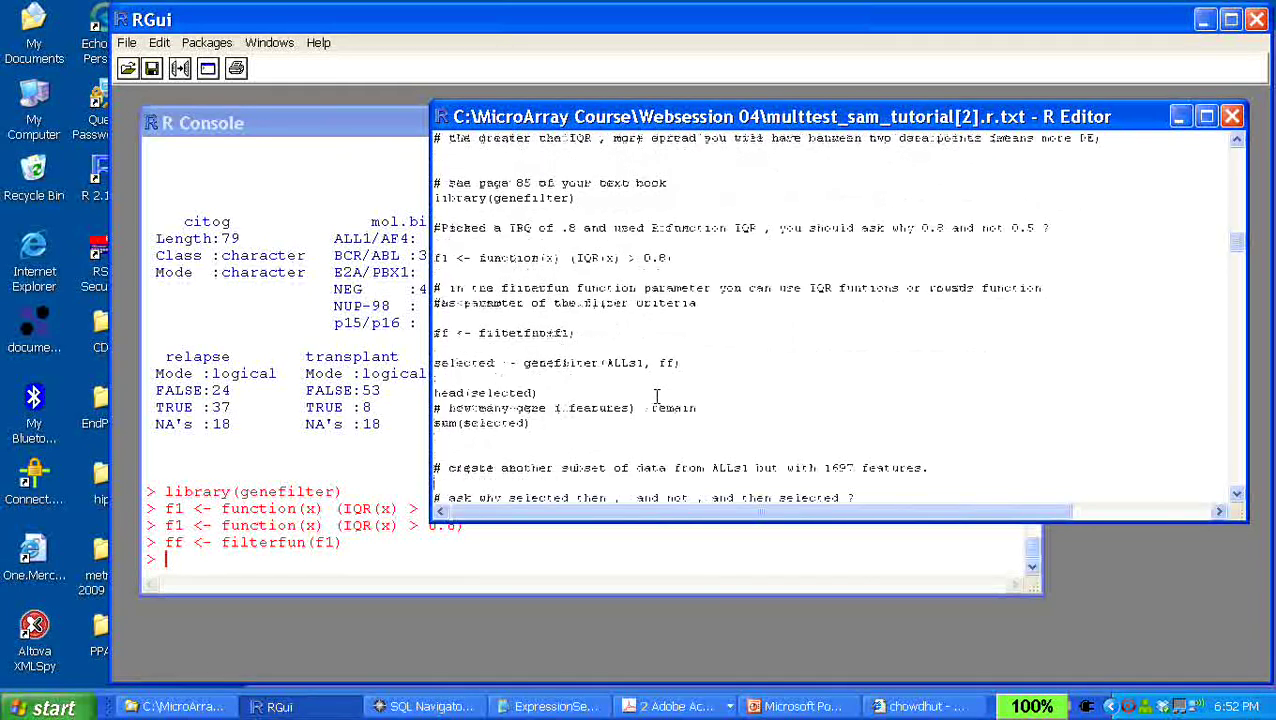
drag(523, 364, 600, 370)
click(604, 376)
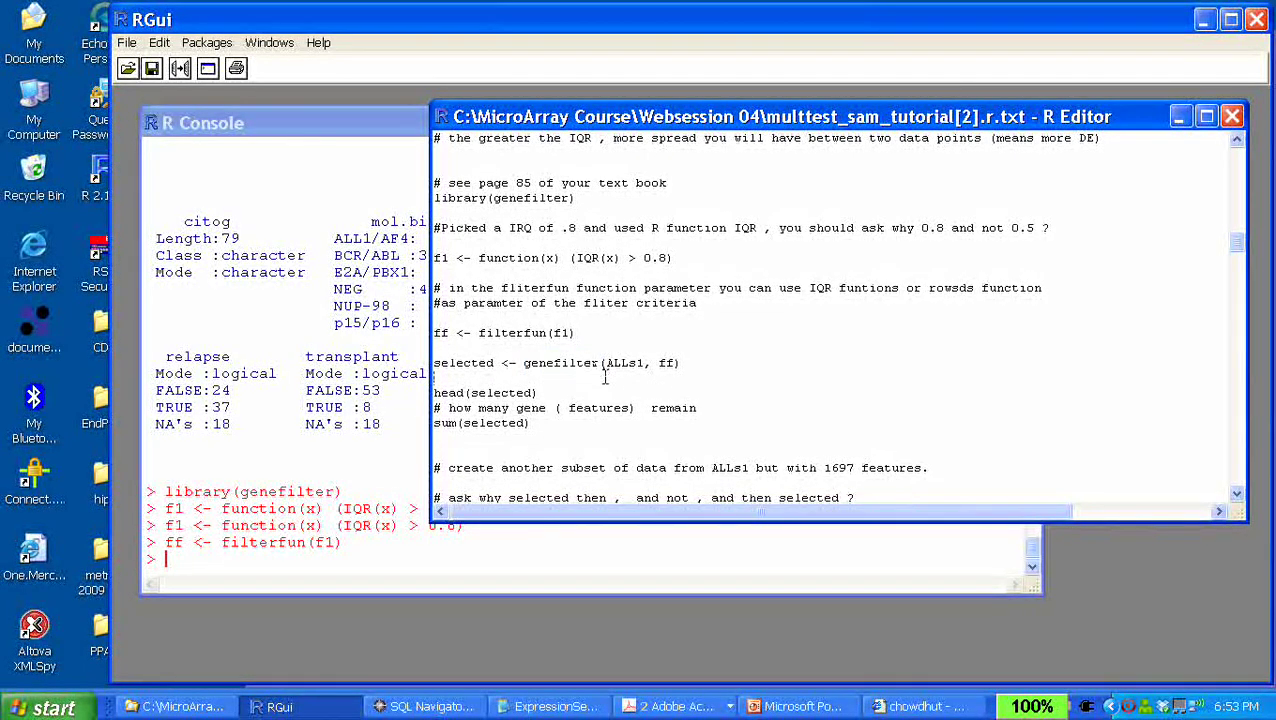
drag(607, 363, 645, 364)
drag(646, 364, 603, 363)
click(633, 380)
drag(647, 363, 607, 364)
double_click(442, 333)
click(704, 370)
drag(522, 363, 601, 364)
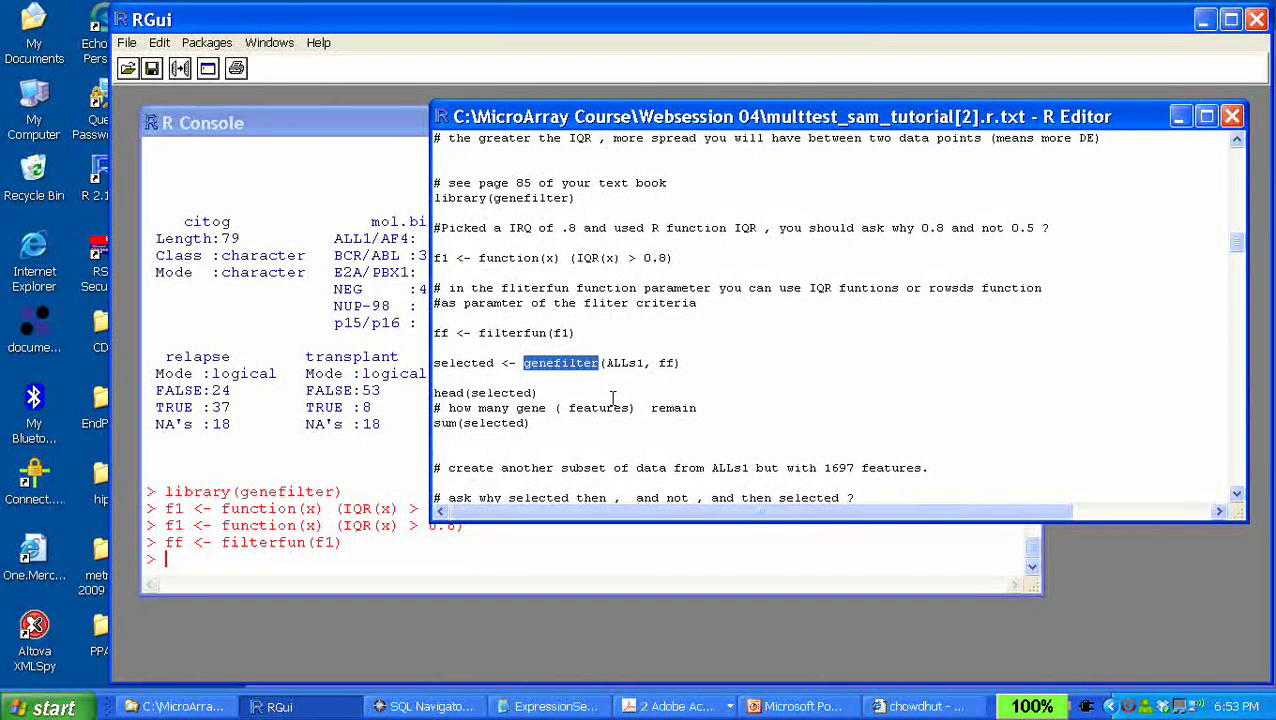
drag(694, 362, 401, 369)
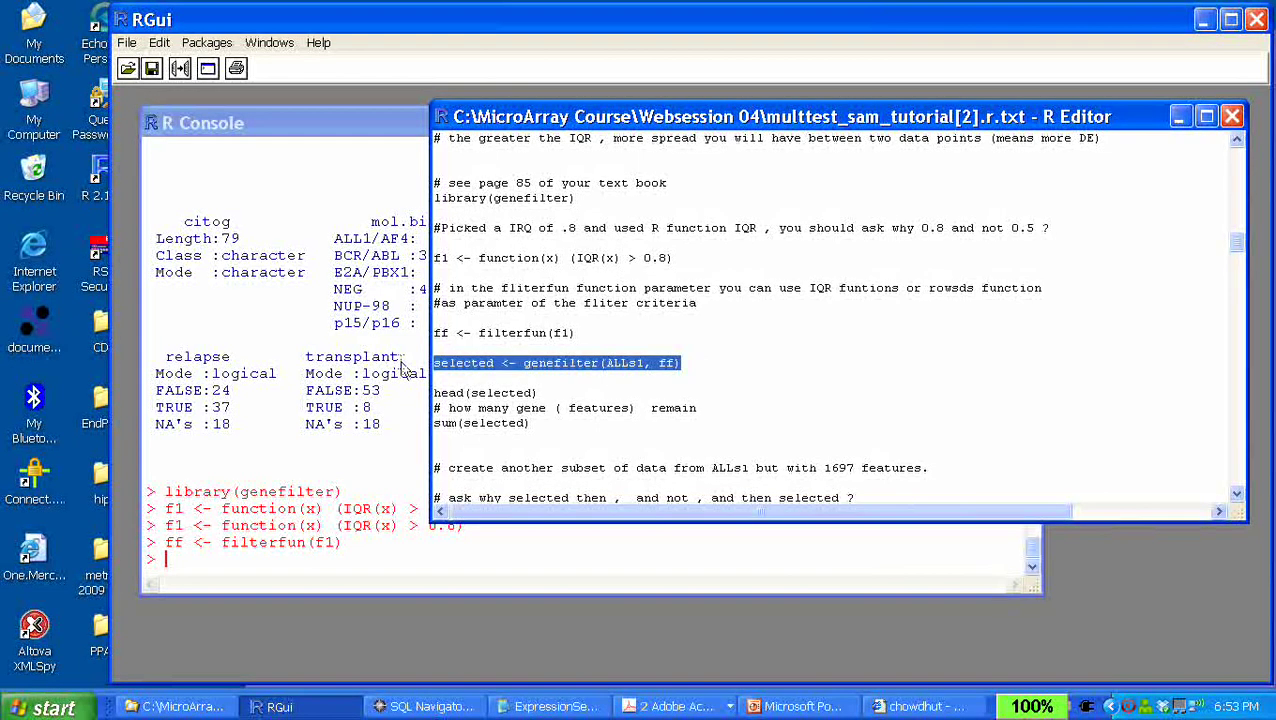
key(ctrl+r)
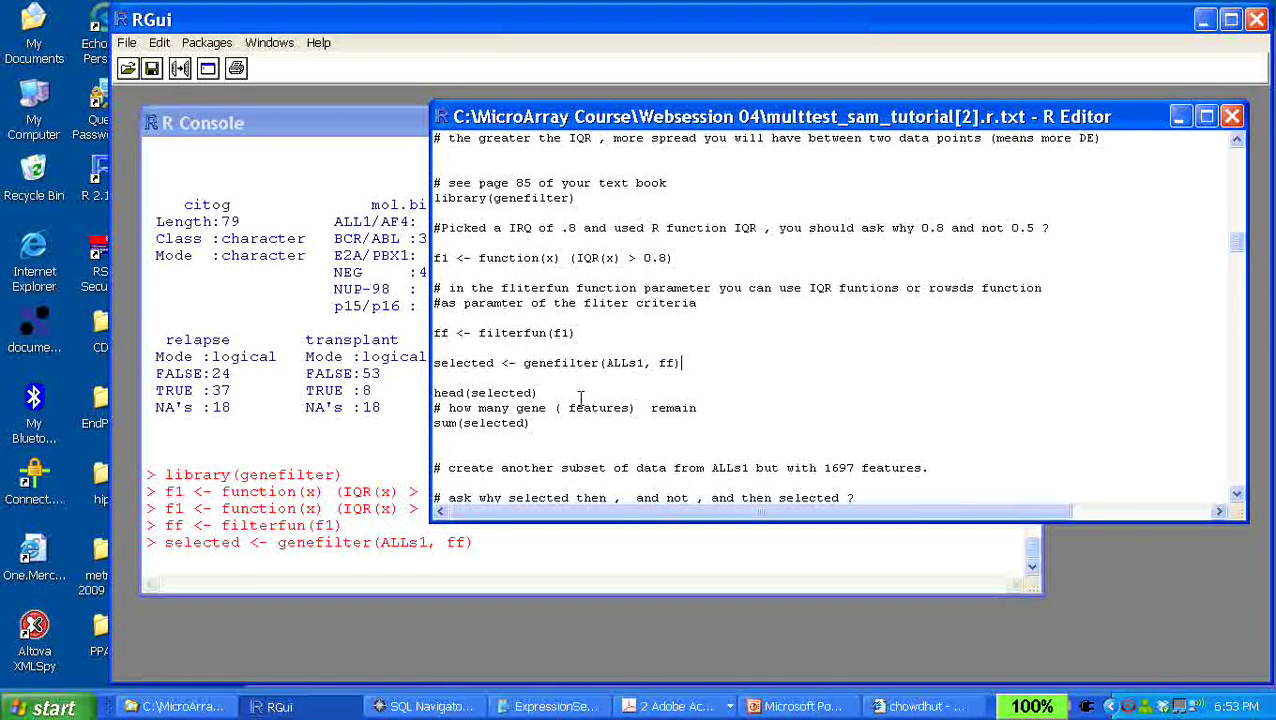
Run head(selected) from the script and view the first filter results in the console
drag(573, 393, 432, 393)
key(ctrl+r)
click(395, 395)
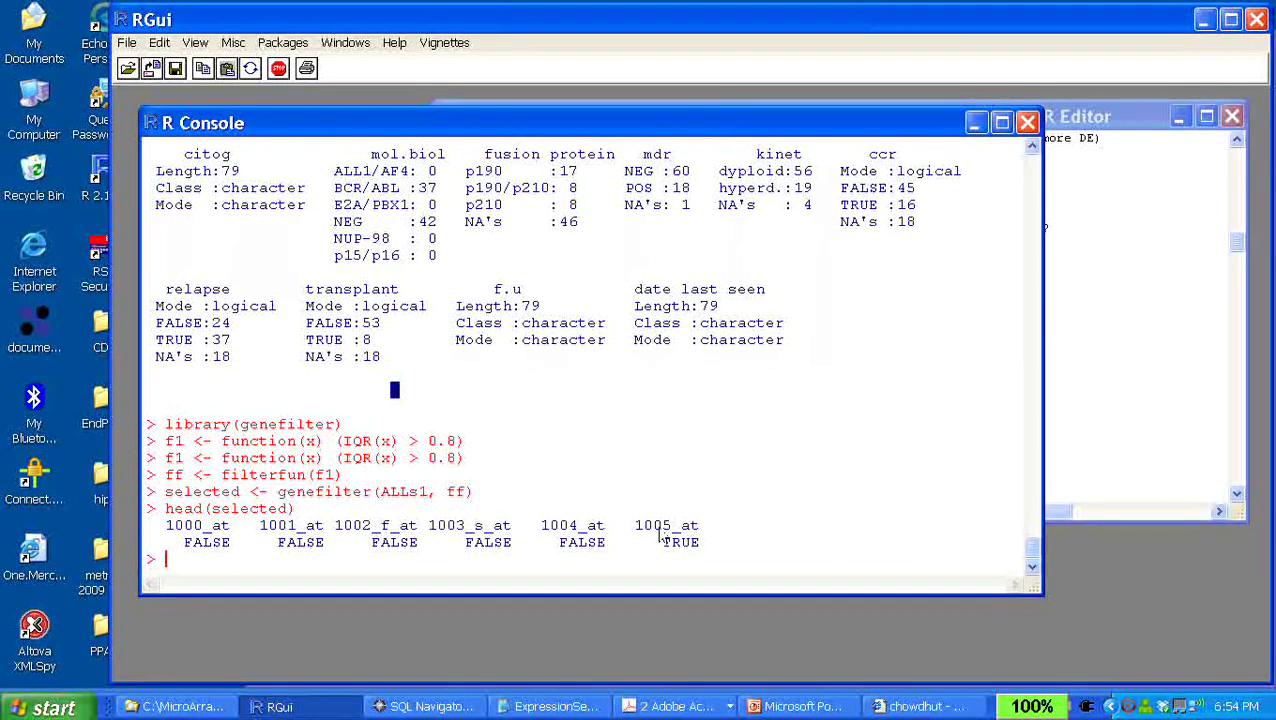
Run sum(selected) from the script to count the genes that pass the filter, and view the console output
click(1159, 402)
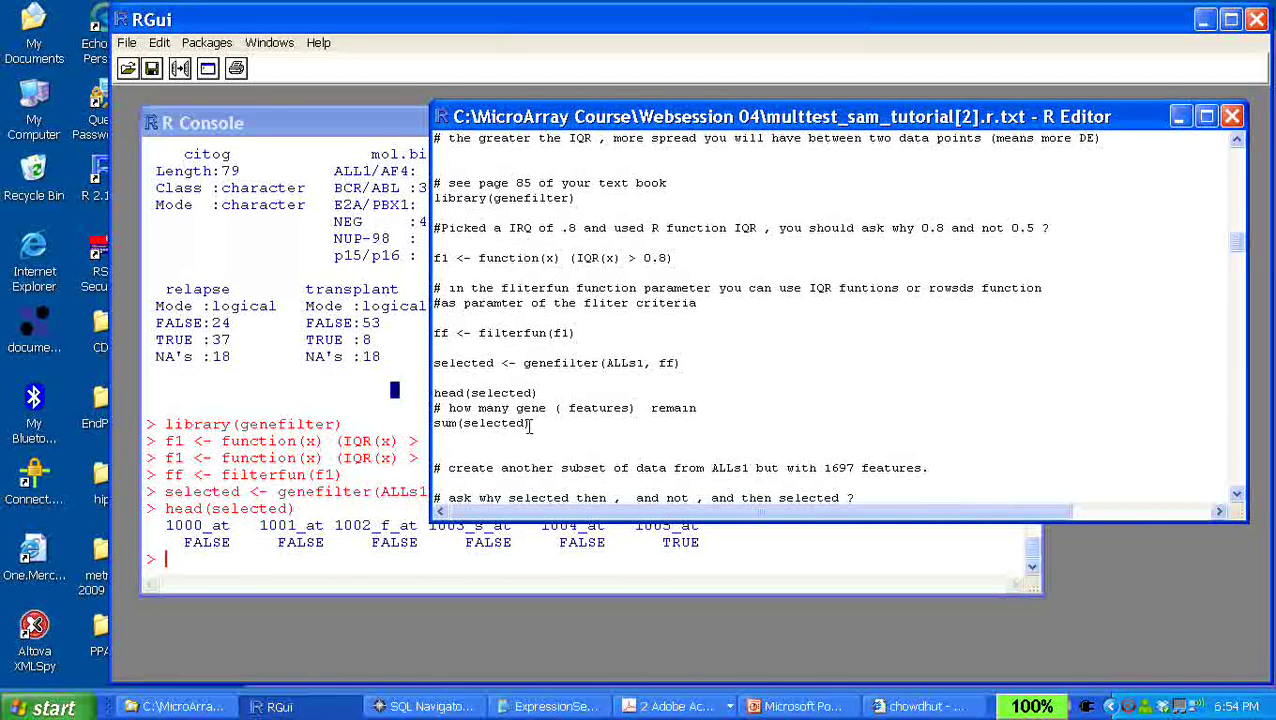
drag(530, 423, 408, 431)
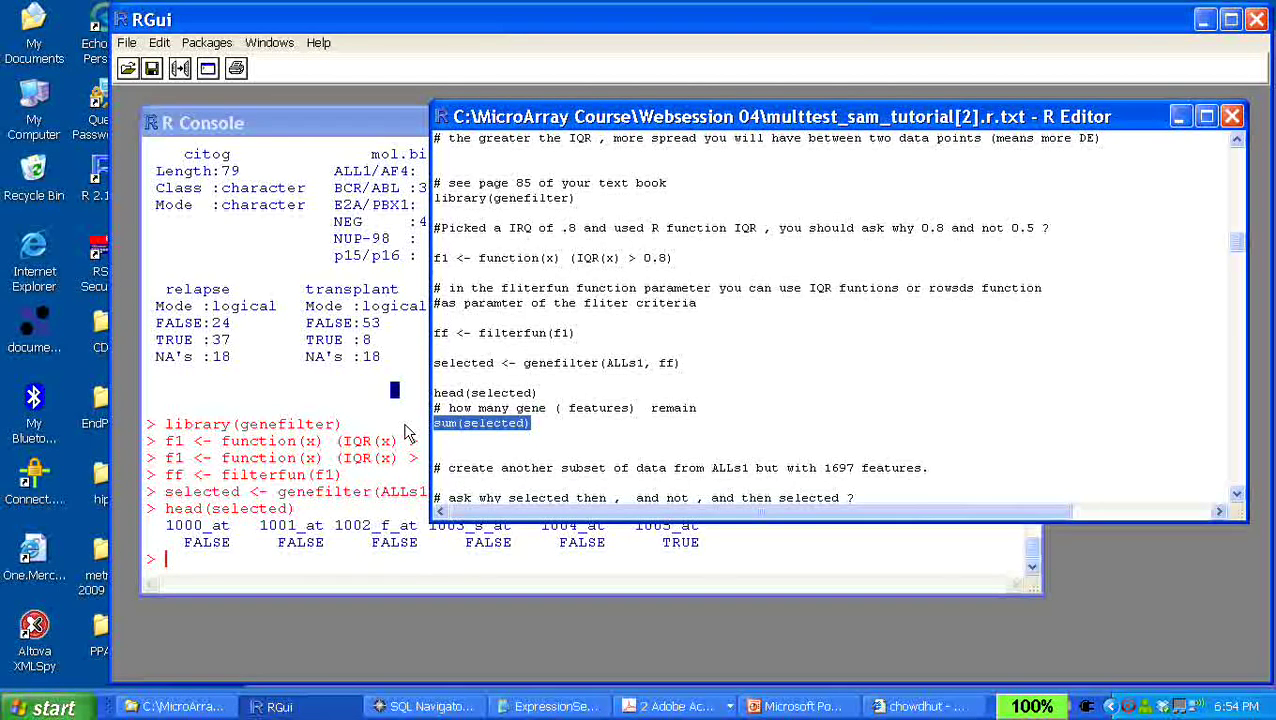
key(ctrl+r)
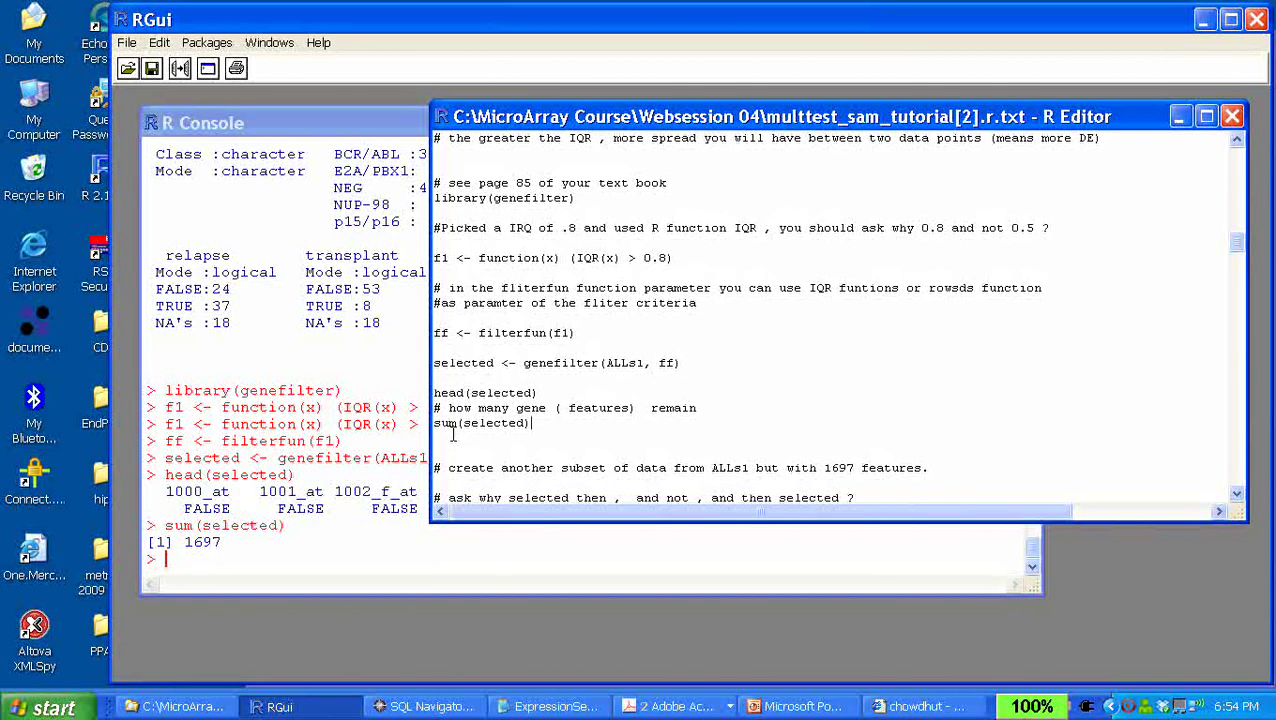
click(343, 450)
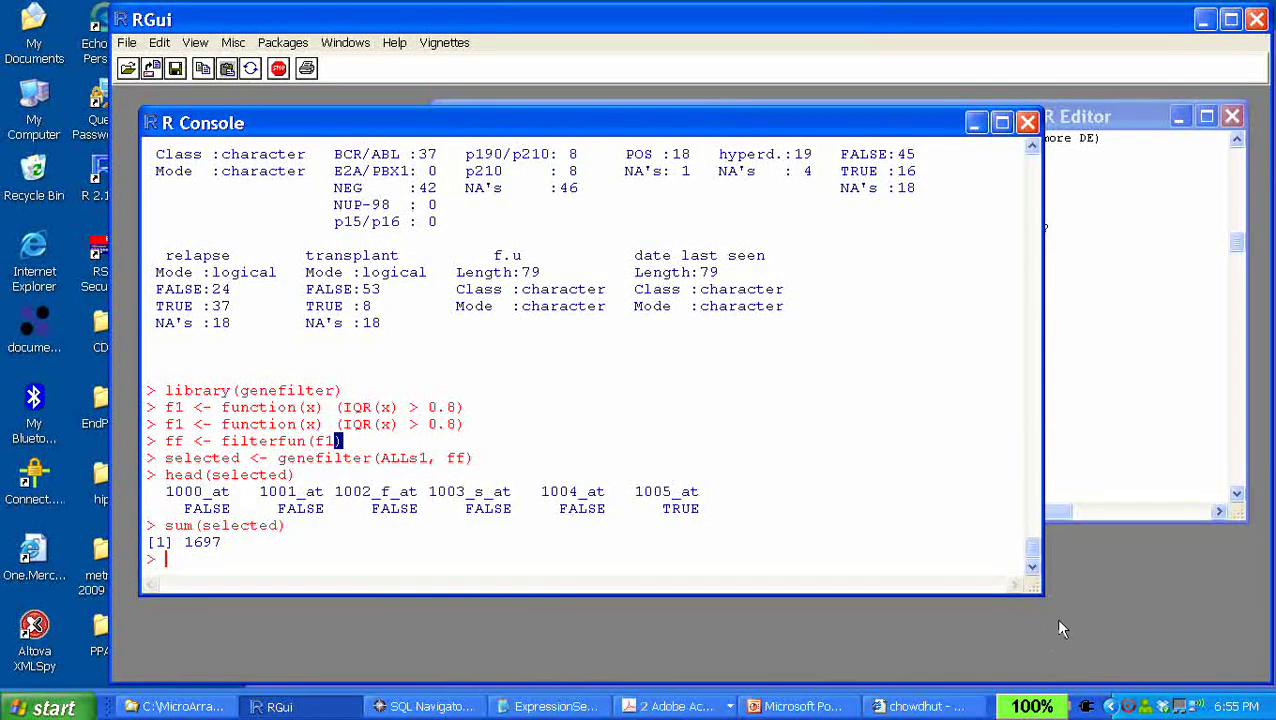
Add the line "ALL --> ALLs1 --> selected ( 1697)" to the script above the filterfun command
click(1100, 330)
click(650, 312)
key(Return)
key(Return)
key(Up)
text(ALL )
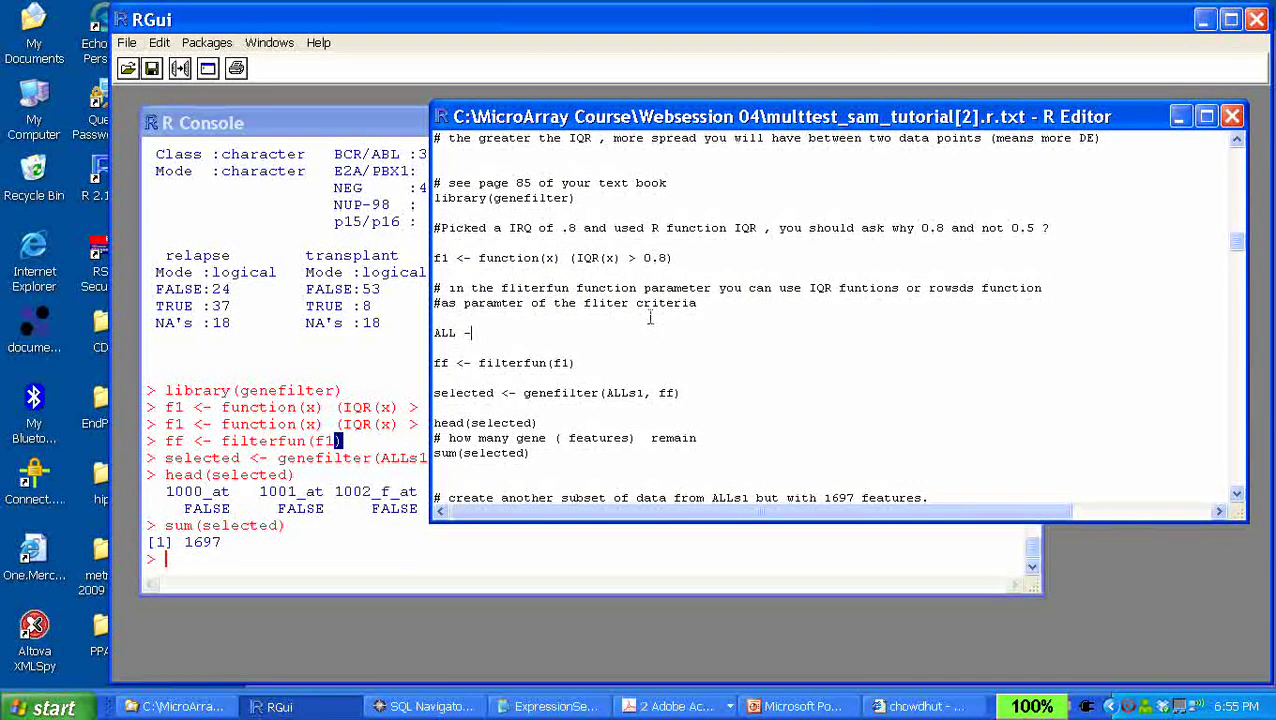
text(--> ALLs)
text(1 --)
text(> selec)
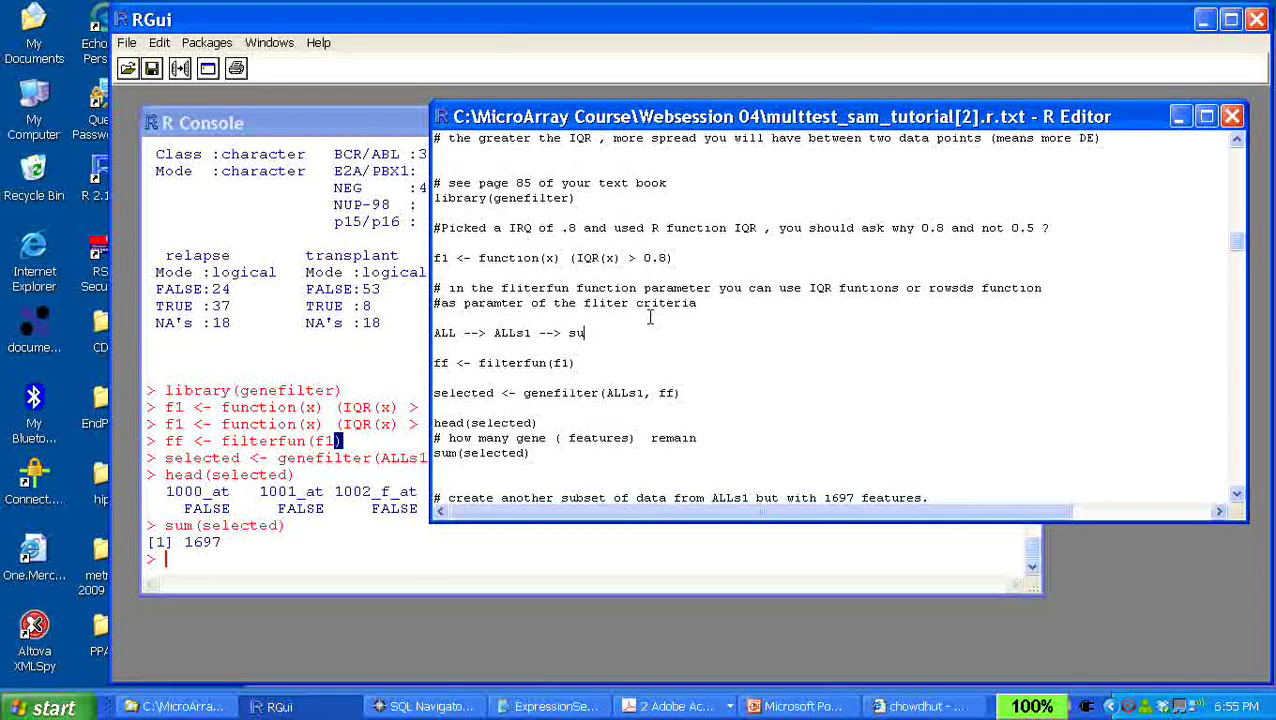
text(ted ( 1697))
Examine the script's ALLs2 <- ALLs1[selected, ] command and the comments around it
key(Down)
key(Down)
key(Down)
key(Down)
key(Down)
key(Down)
key(Down)
key(Down)
key(Down)
key(Down)
key(Down)
key(Down)
key(Down)
key(Down)
key(Down)
key(Down)
key(Down)
key(Down)
key(Down)
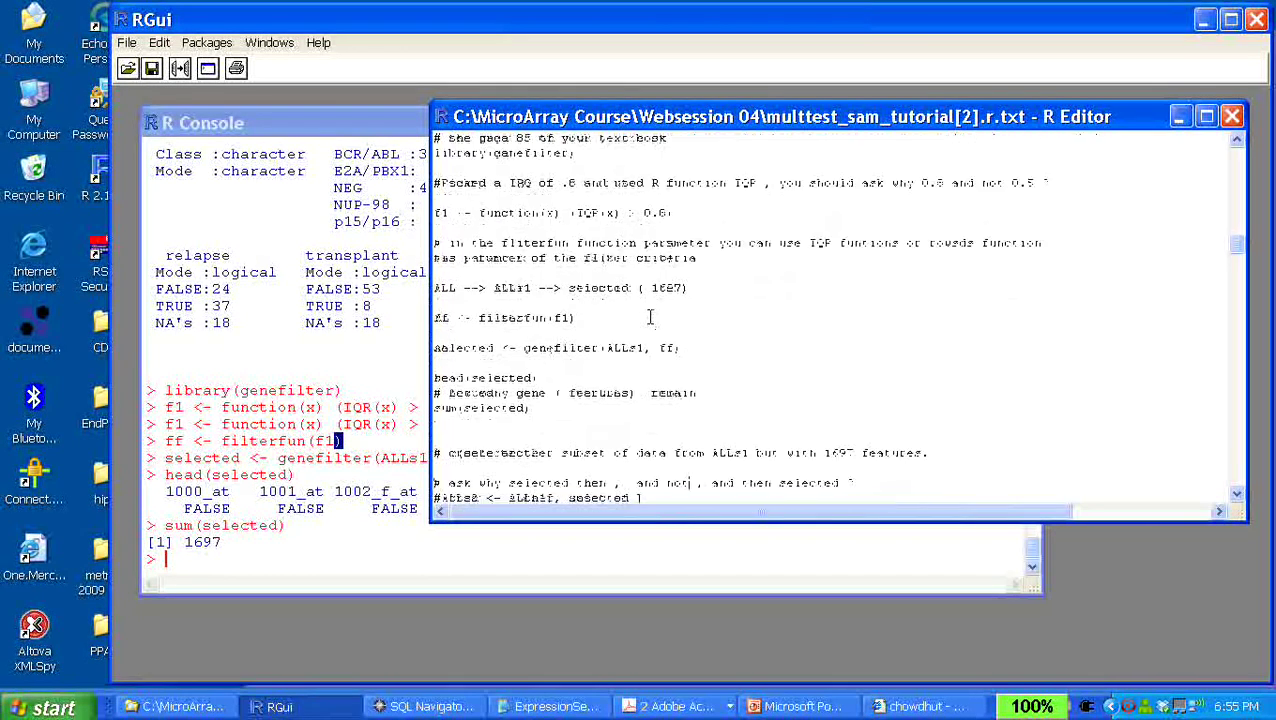
key(Down)
key(Down)
key(Down)
key(Down)
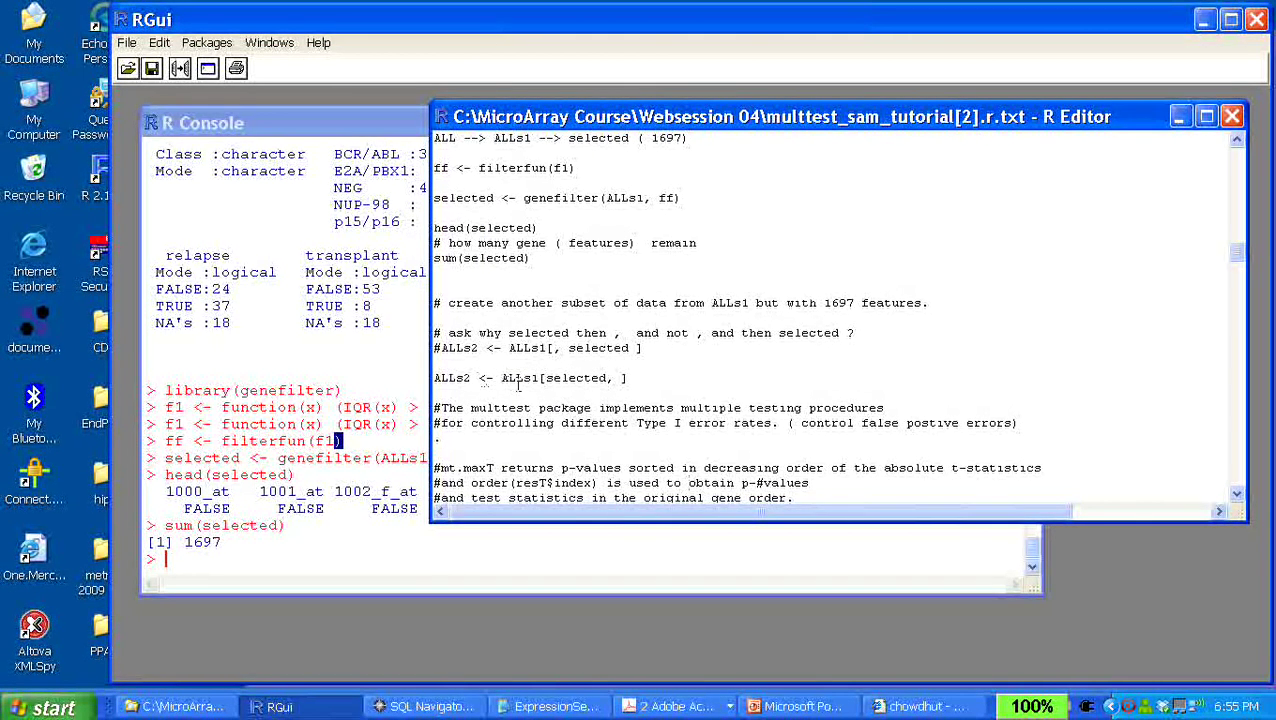
drag(436, 377, 638, 378)
click(721, 247)
scroll(721, 247, up, 7)
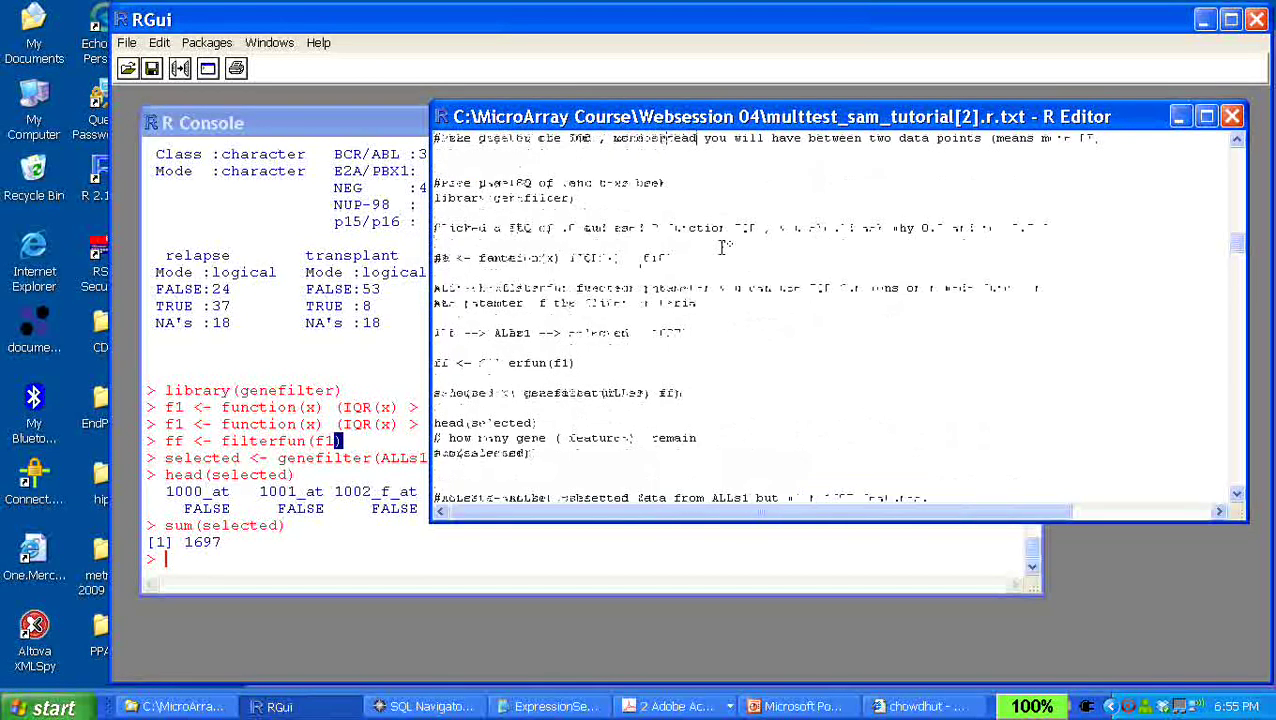
Review the earlier eset <- ALL [ , subset] command in the script and return to the ALLs2 <- ALLs1[selected, ] line
scroll(721, 247, up, 10)
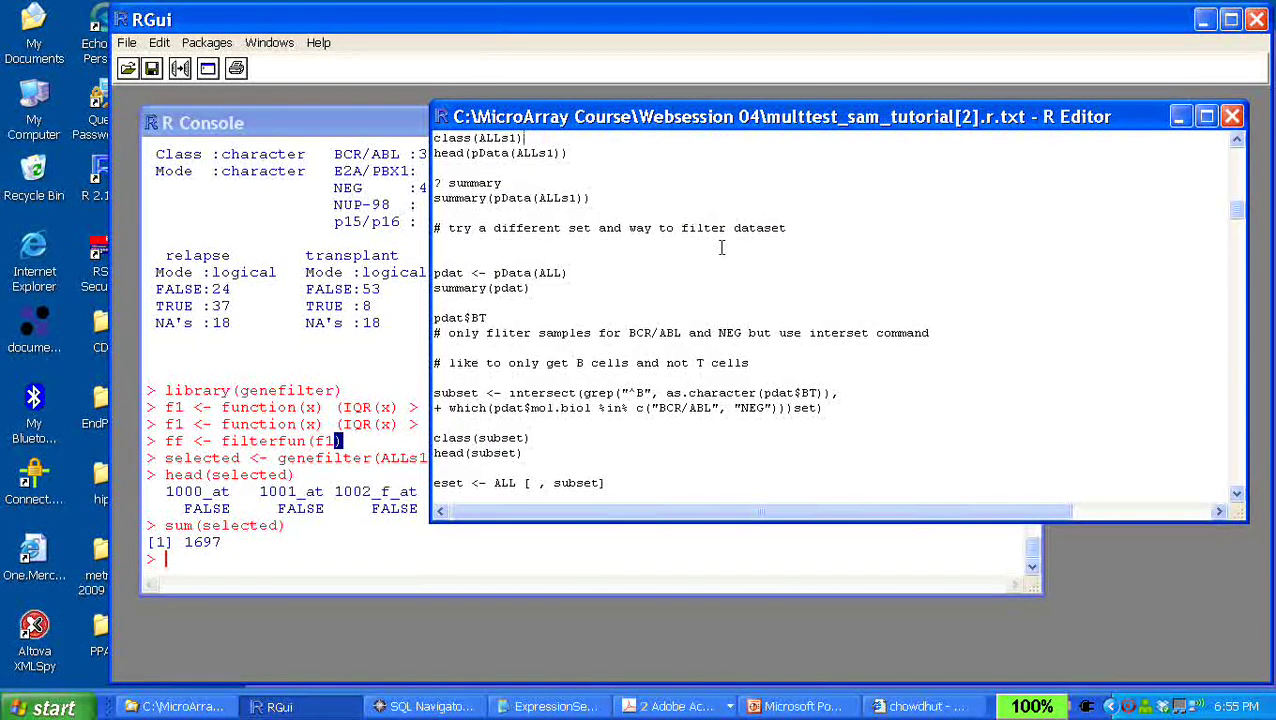
drag(617, 482, 436, 483)
click(608, 483)
key(Down)
key(Down)
key(Down)
key(Down)
key(Down)
key(Down)
key(Down)
key(Down)
key(Down)
key(Down)
key(Down)
key(Down)
key(Down)
key(Down)
key(Down)
key(Down)
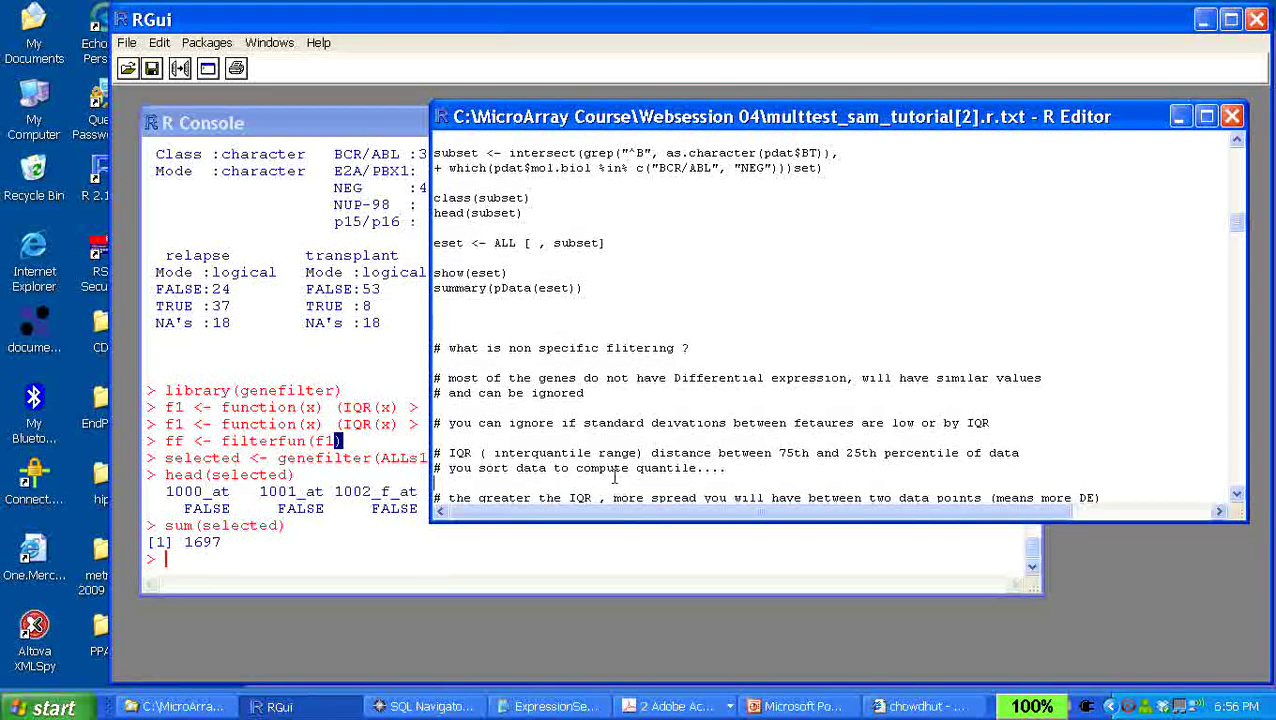
key(Down)
key(Down)
key(Down)
key(Down)
key(Down)
key(Down)
key(Down)
key(Down)
key(Down)
key(Down)
key(Down)
key(Down)
key(Down)
key(Down)
key(Down)
key(Down)
key(Down)
key(Down)
key(Down)
key(Down)
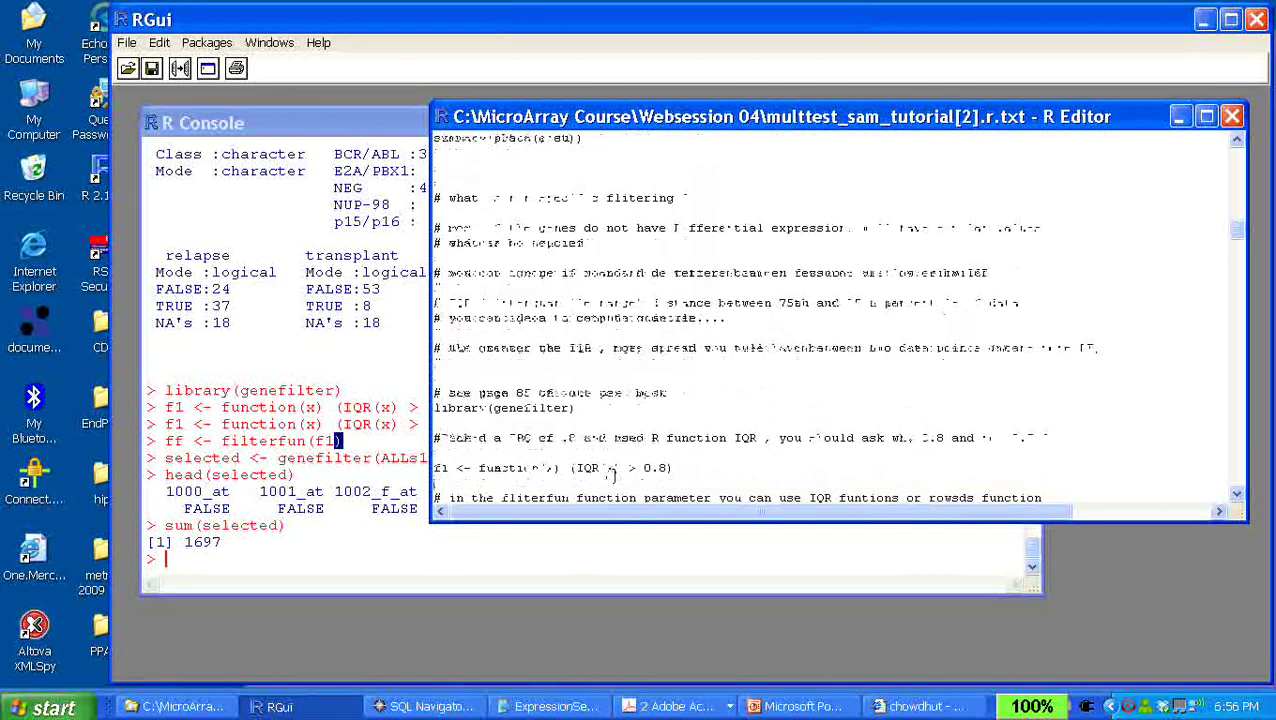
key(Down)
key(Down)
key(Down)
key(Down)
key(Down)
key(Down)
key(Down)
key(Down)
key(Down)
key(Down)
key(Down)
key(Down)
key(Down)
key(Down)
key(Down)
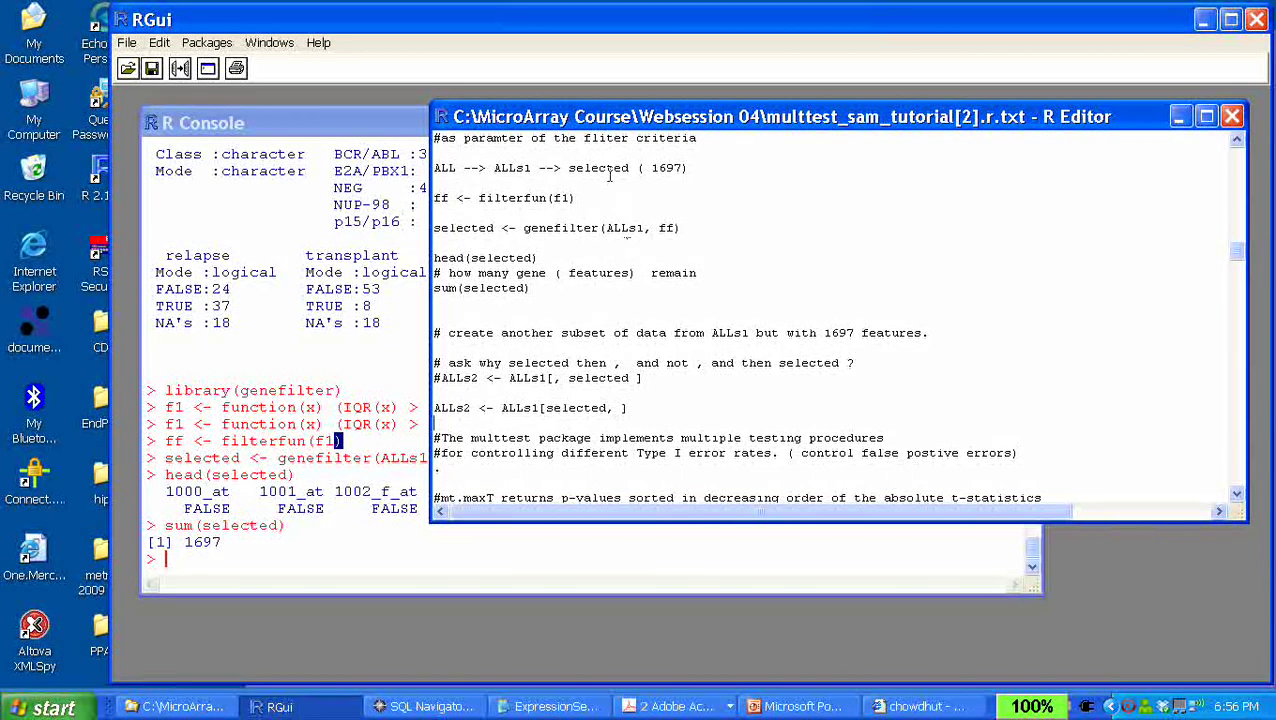
Append "ALLs2" to the end of the script's ALL --> ALLs1 --> selected ( 1697) line
click(700, 167)
text(ALLs2)
click(714, 183)
Draft a short indexing example with "A B C D" and "[A, ]" above the ALLs2 <- ALLs1[selected, ] command
drag(545, 408, 576, 410)
click(605, 410)
click(613, 420)
click(752, 407)
key(Home)
key(Return)
key(Return)
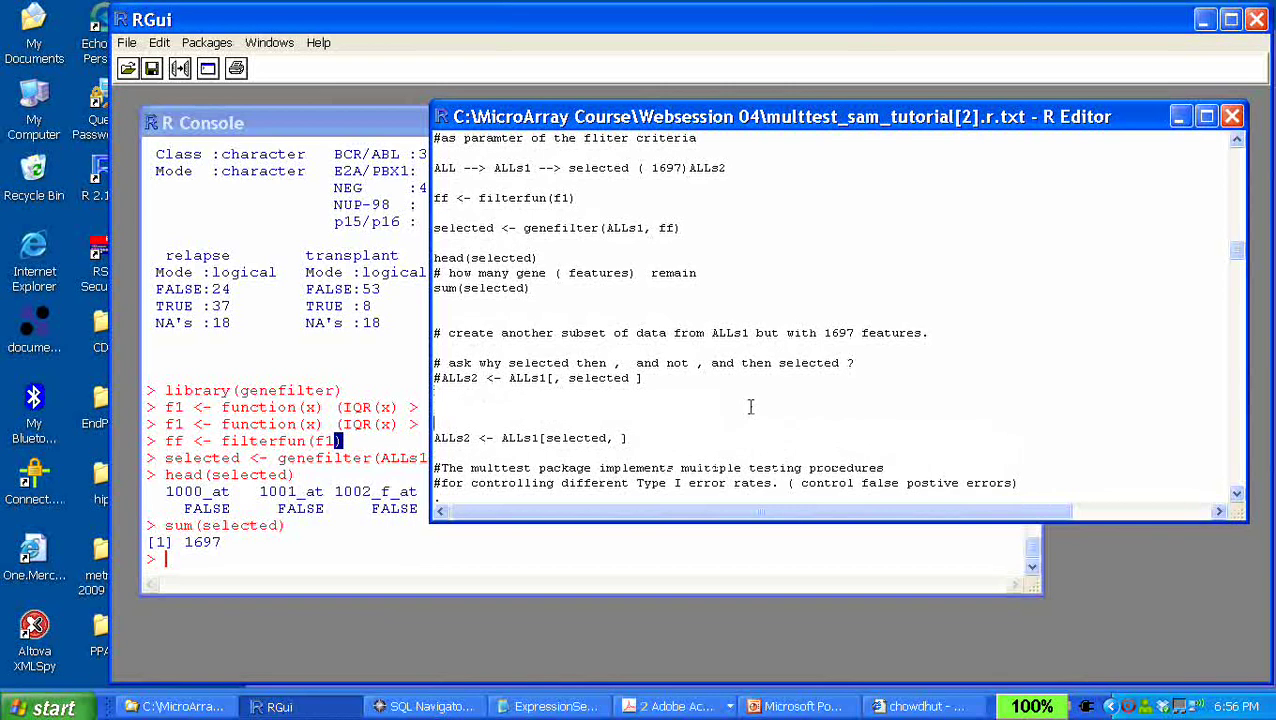
text(AL)
text(B C D)
key(Return)
text([)
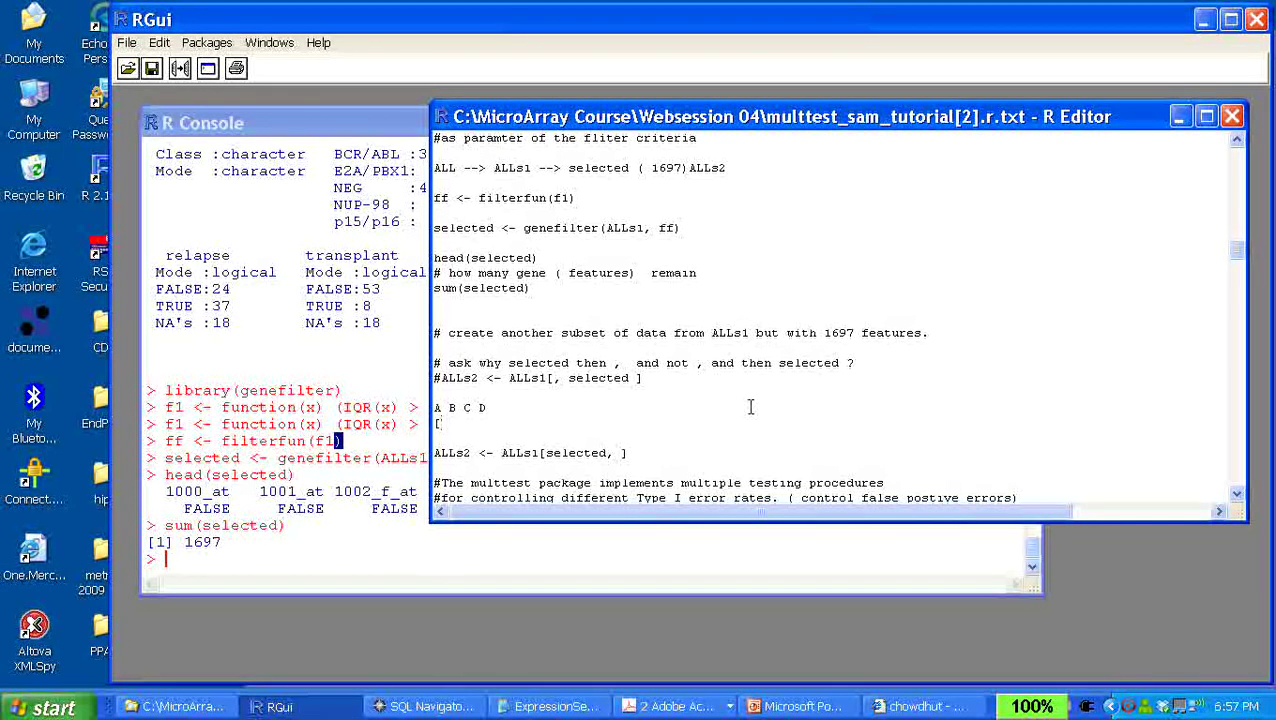
text(a,)
key(BackSpace)
key(BackSpace)
text(A, ]  #)
key(BackSpace)
text([)
Delete the drafted indexing example from above the ALLs2 command
key(BackSpace)
key(BackSpace)
key(BackSpace)
key(BackSpace)
key(BackSpace)
key(BackSpace)
key(BackSpace)
key(BackSpace)
key(BackSpace)
key(BackSpace)
key(BackSpace)
key(BackSpace)
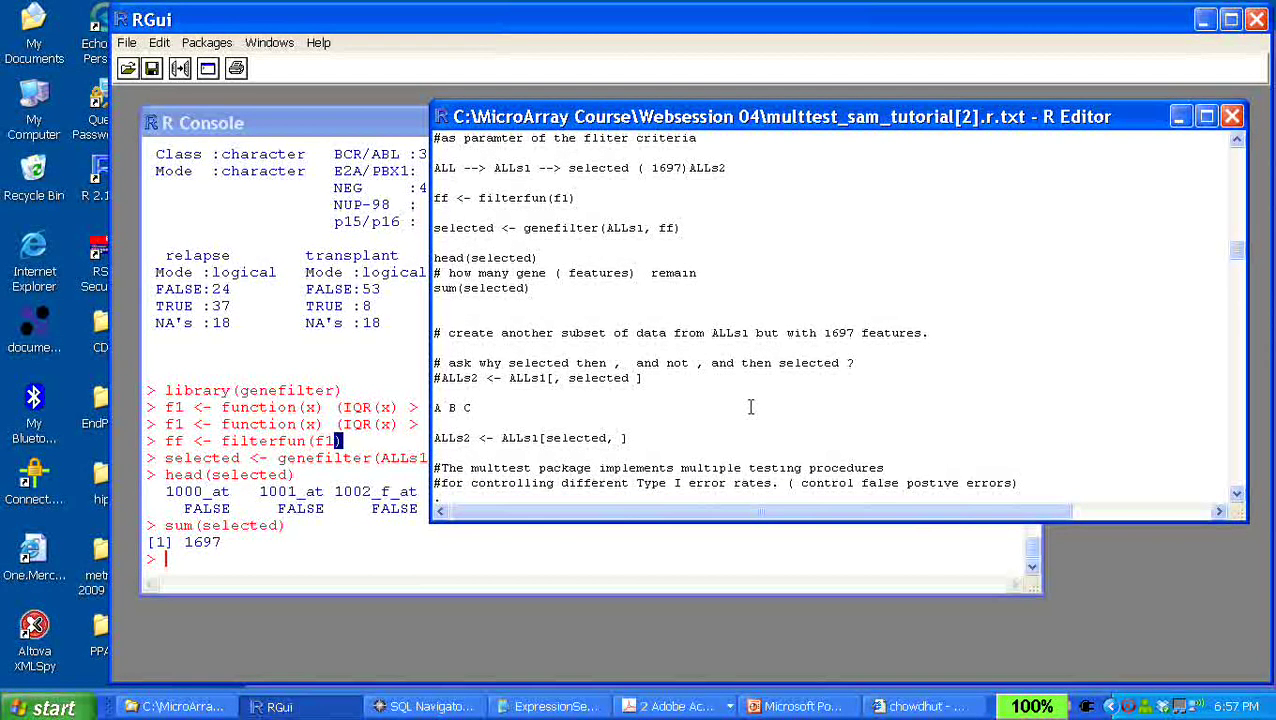
key(BackSpace)
key(BackSpace)
key(BackSpace)
key(BackSpace)
key(BackSpace)
Run ALLs2 <- ALLs1[selected, ] from the script, print ALLs2, and view its summary in the console
drag(666, 444, 432, 425)
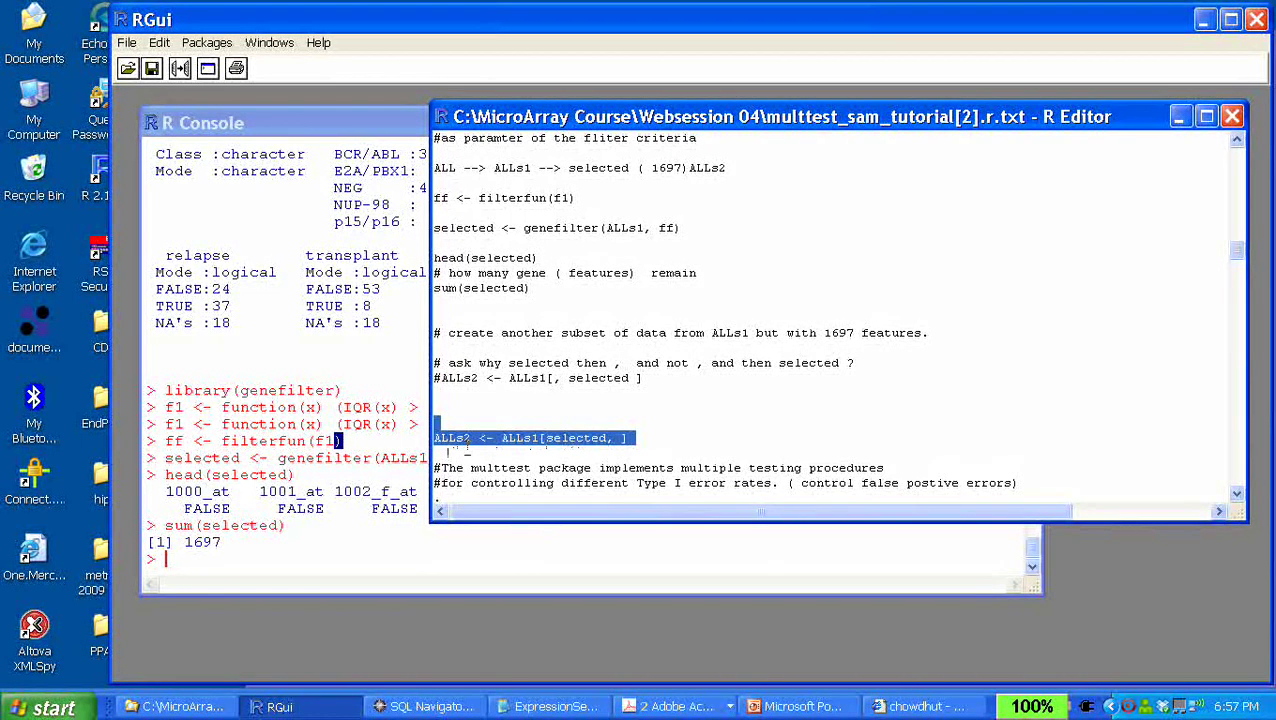
key(ctrl+r)
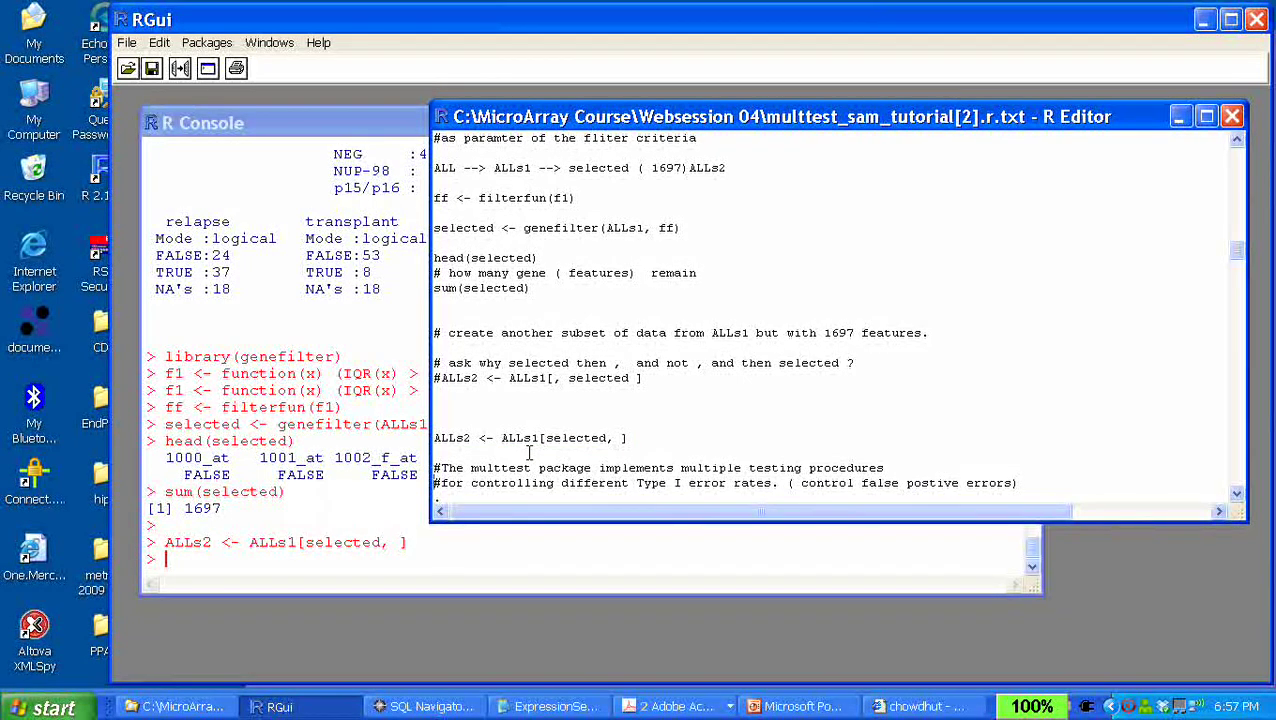
scroll(530, 452, down, 3)
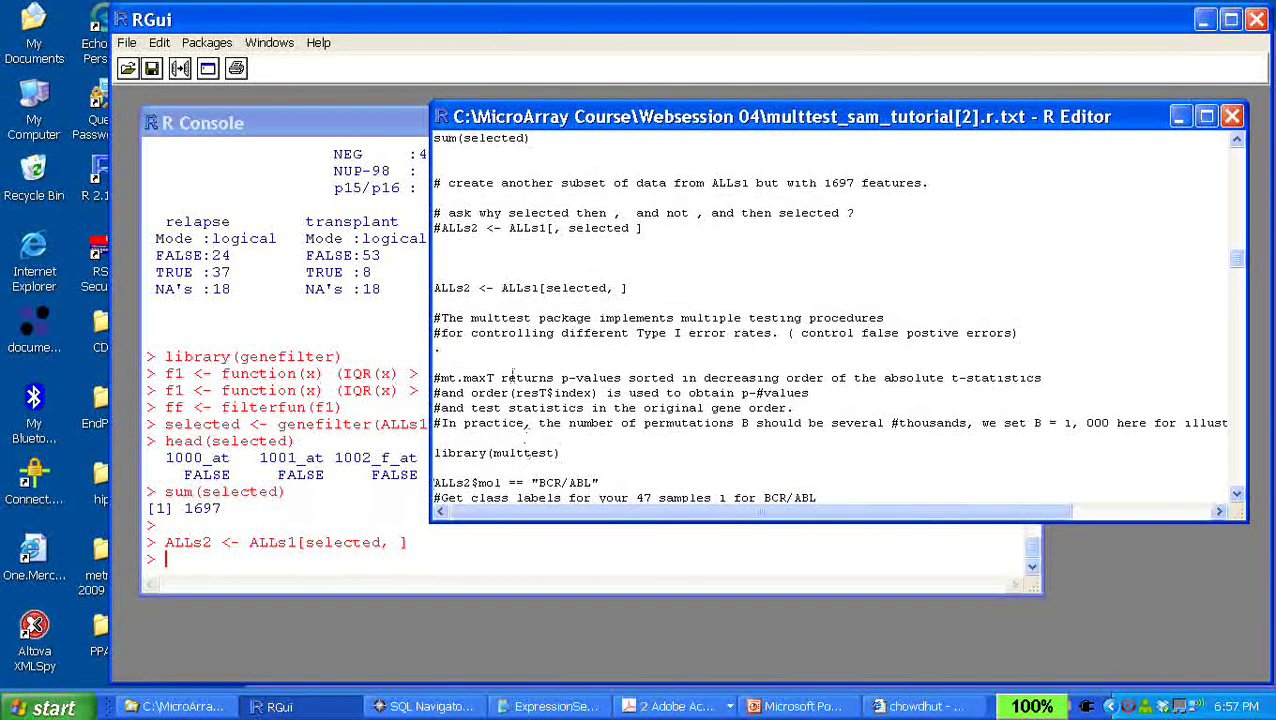
drag(472, 289, 424, 290)
key(ctrl+r)
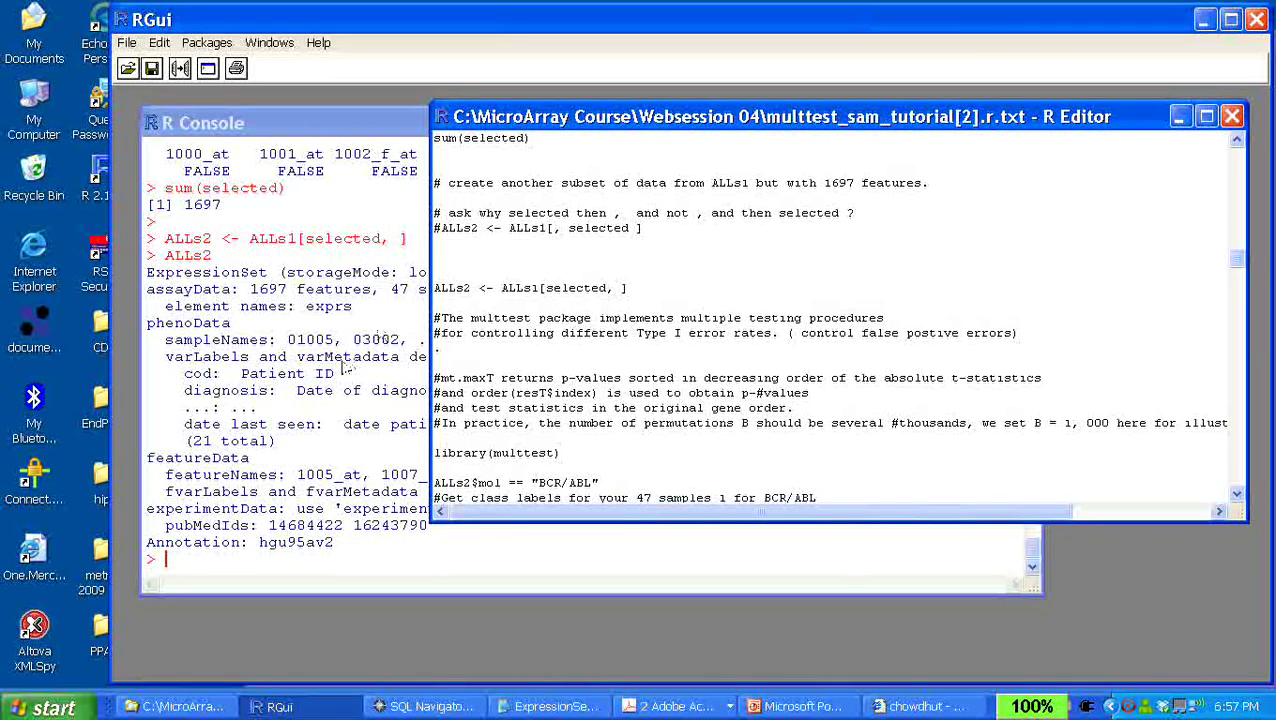
click(380, 410)
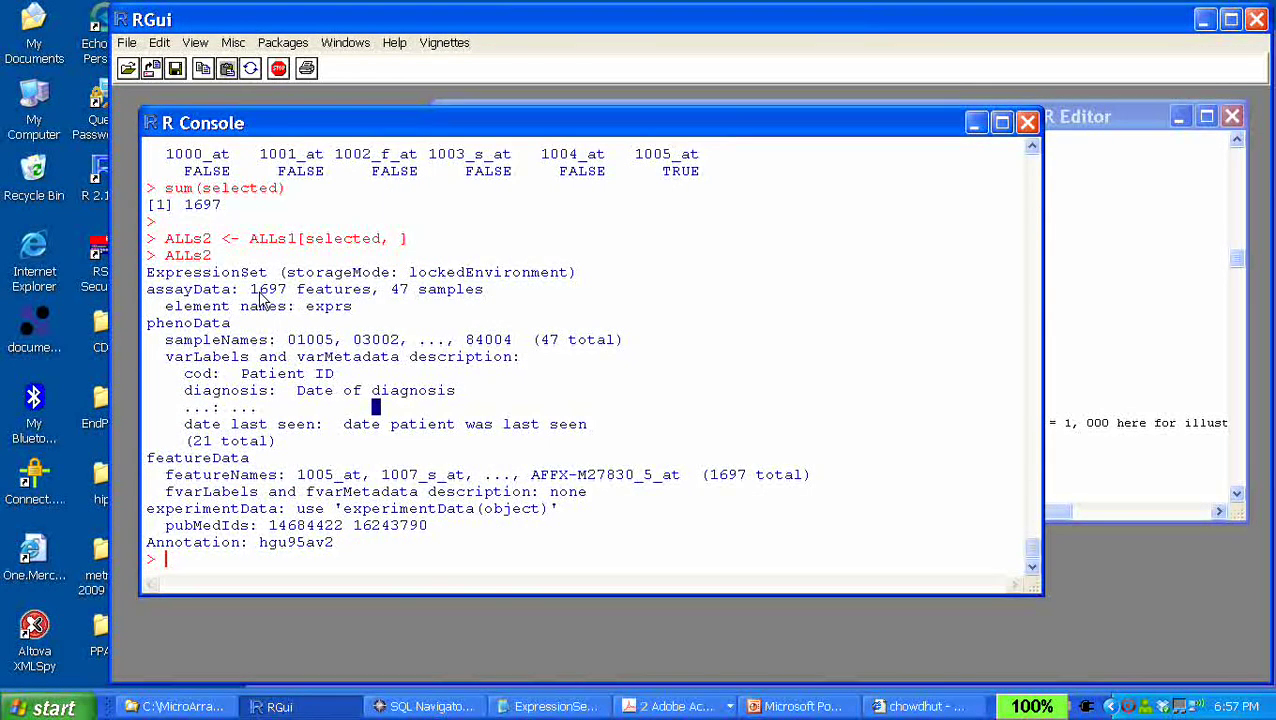
click(1096, 368)
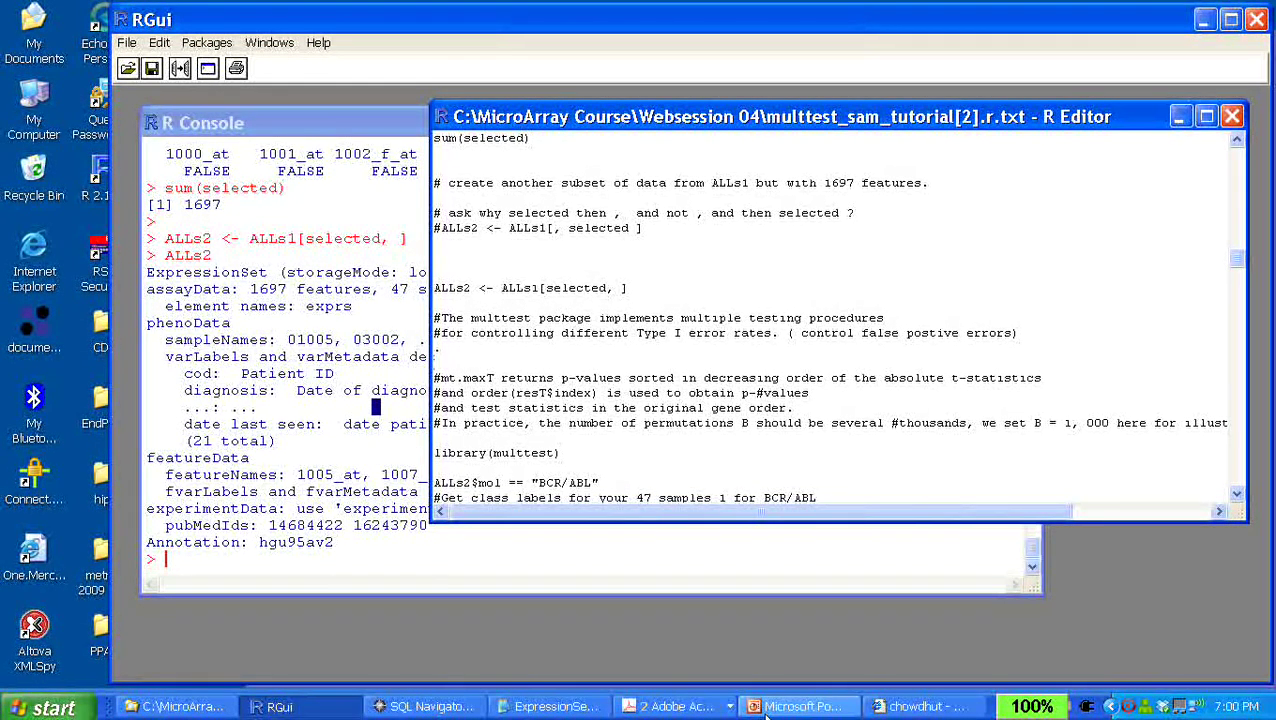
Switch to Adobe Acrobat and show Gene Expression Statistics( explains SAM).pdf, repositioning its window
click(800, 706)
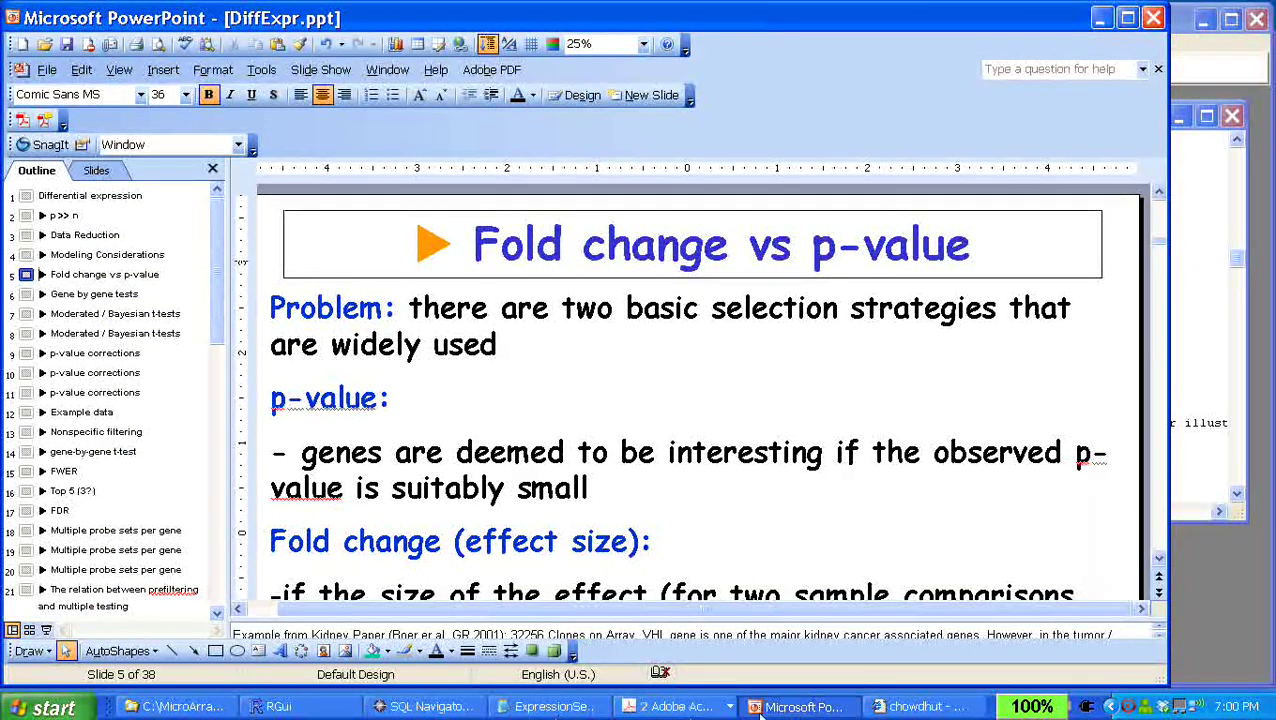
click(708, 707)
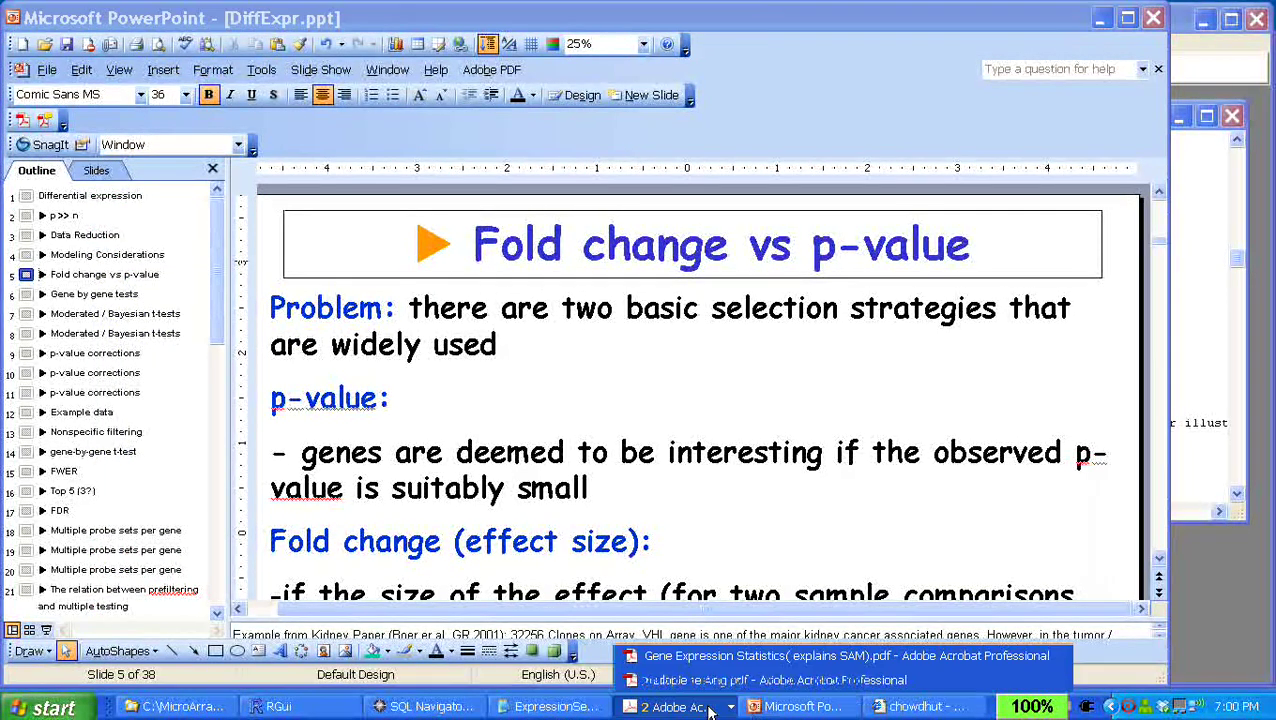
click(703, 656)
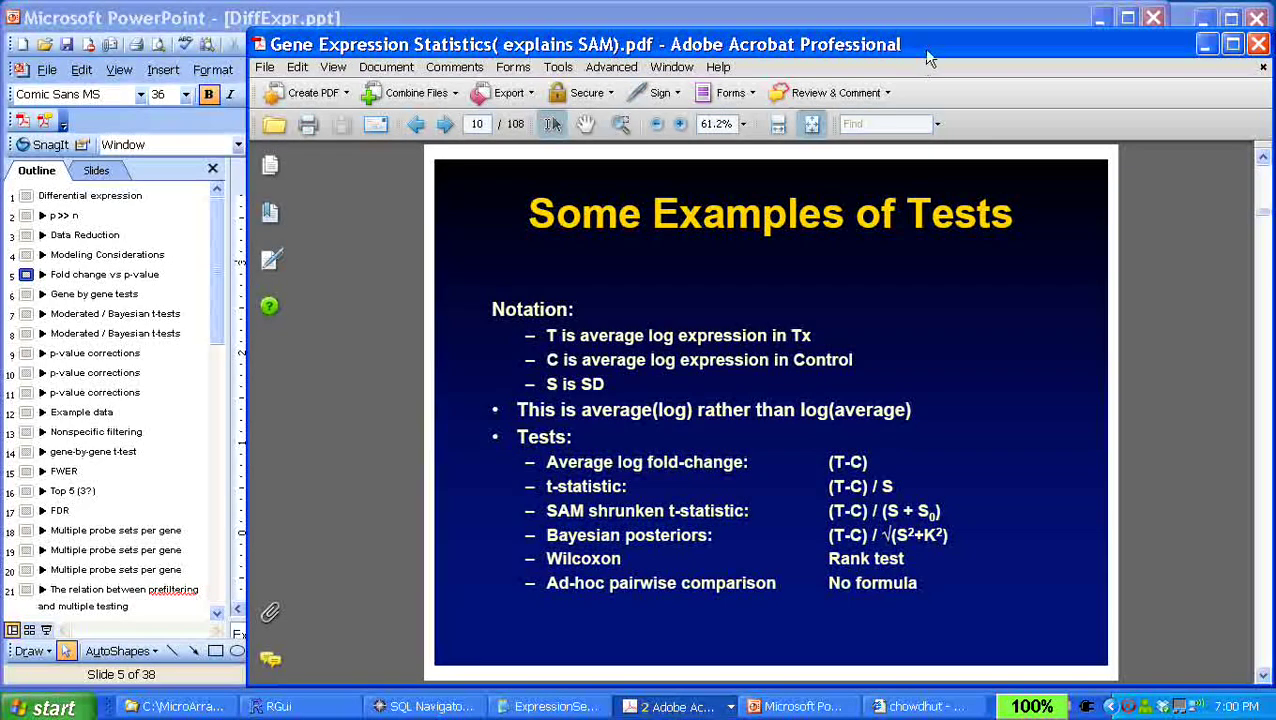
drag(917, 46, 802, 37)
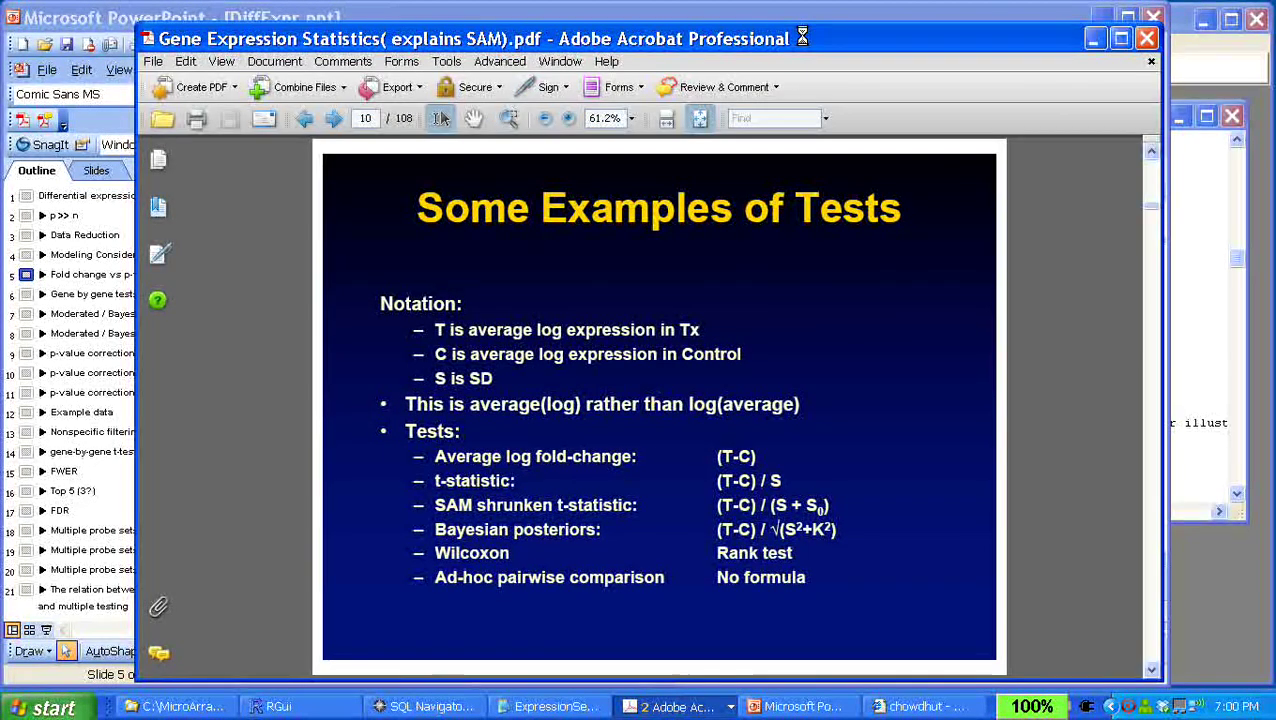
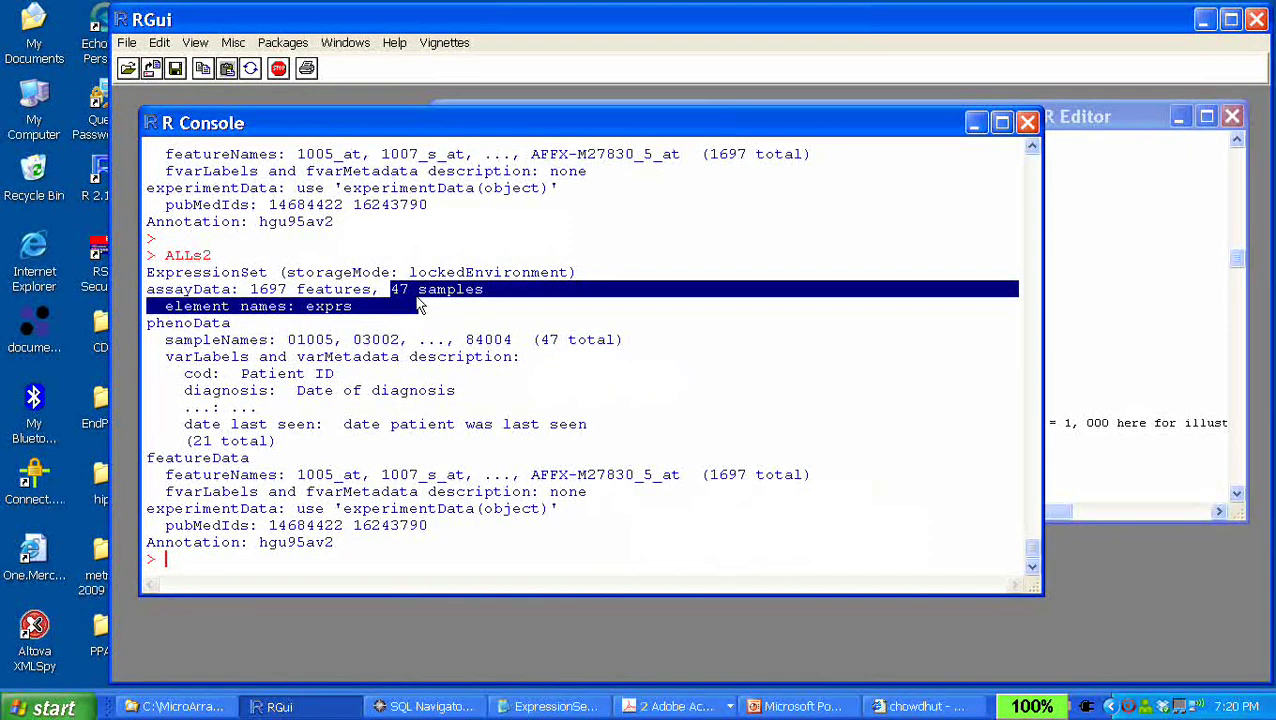
Examine the sample and feature counts in the console's ALLs2 summary and return to the script
drag(390, 290, 437, 291)
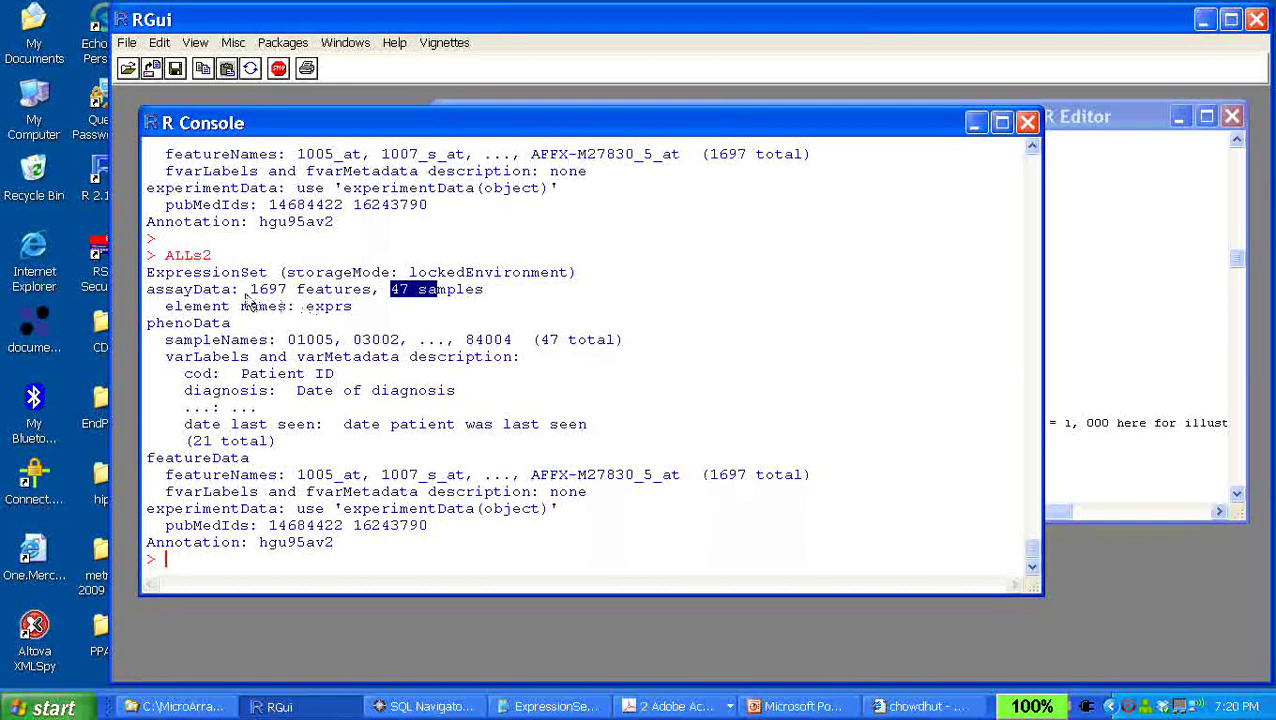
drag(242, 290, 286, 291)
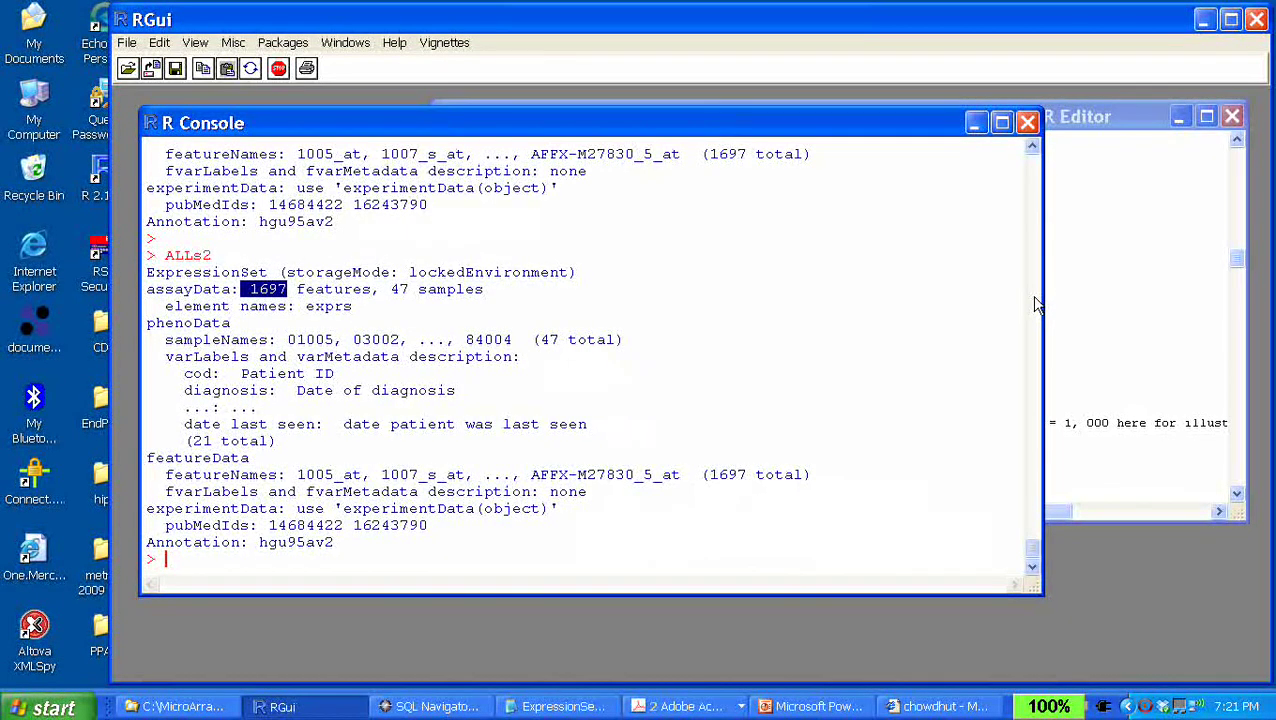
click(1122, 312)
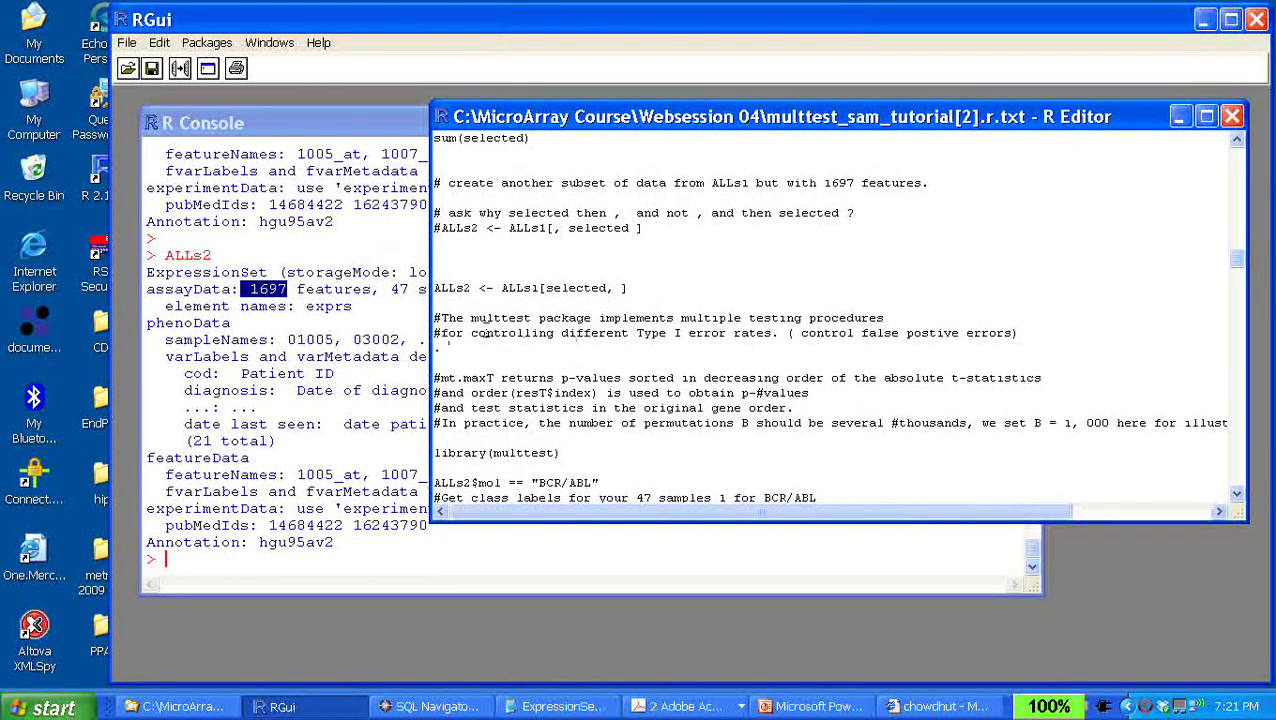
Examine the script comments about the multtest package, Type I error control and the mt.maxT function
drag(470, 318, 884, 338)
drag(768, 112, 696, 103)
click(702, 244)
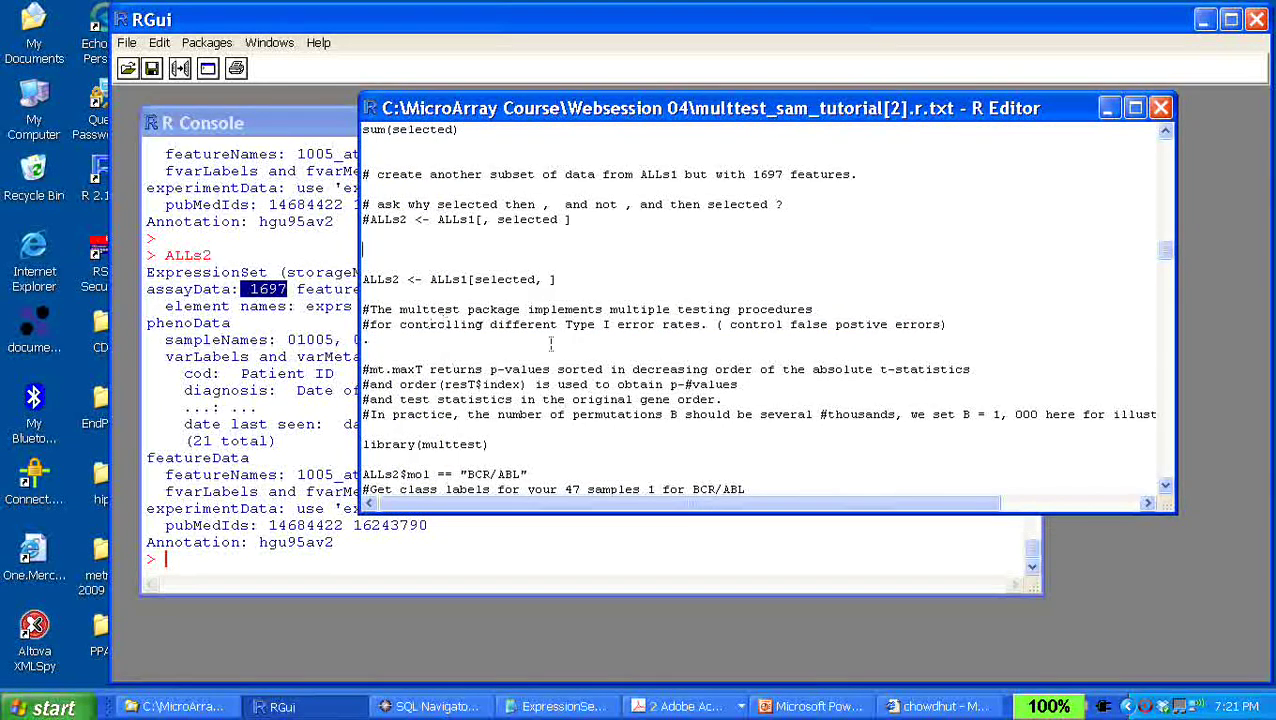
drag(791, 323, 892, 347)
click(892, 347)
drag(369, 369, 716, 369)
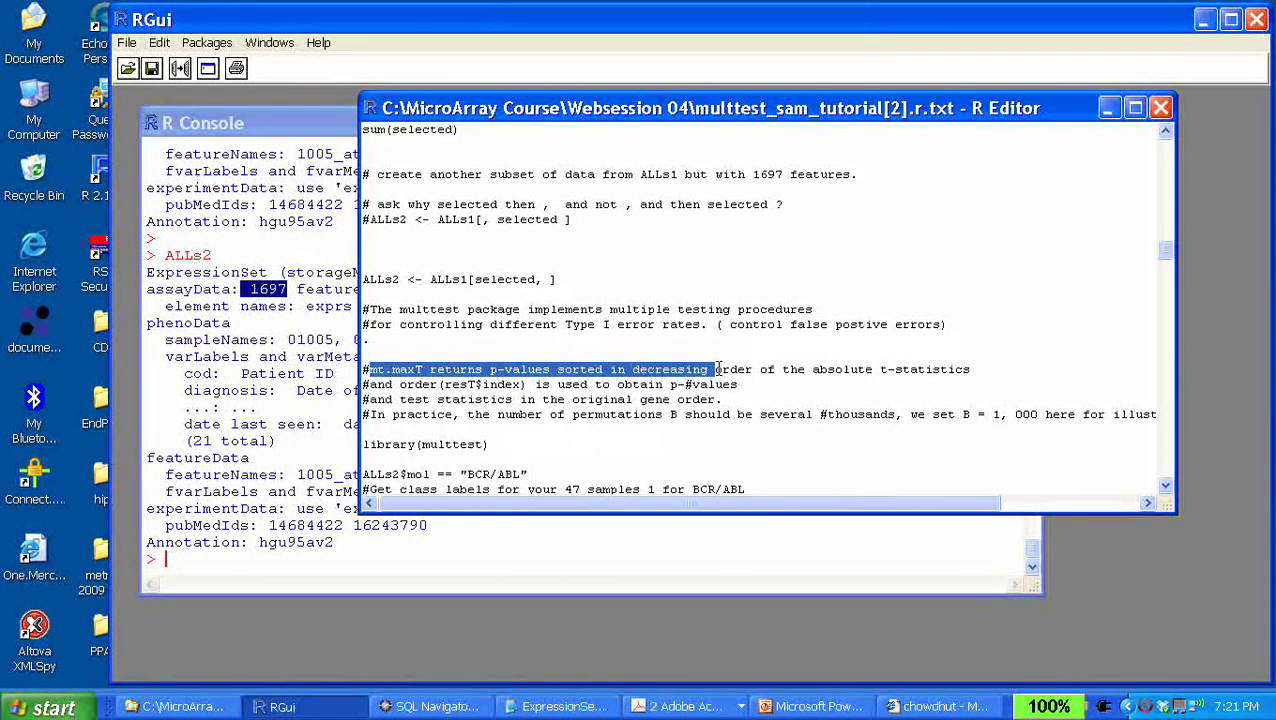
click(686, 427)
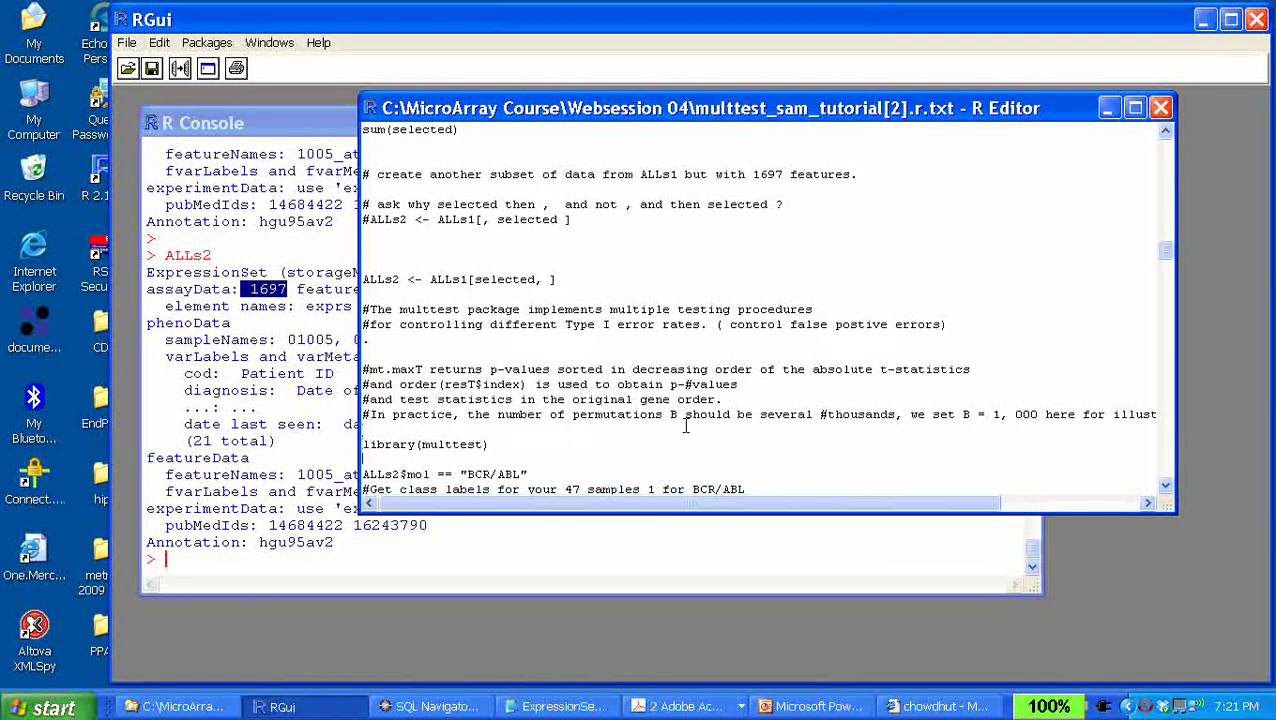
Load the multtest package by running library(multtest) from the script
scroll(686, 427, down, 3)
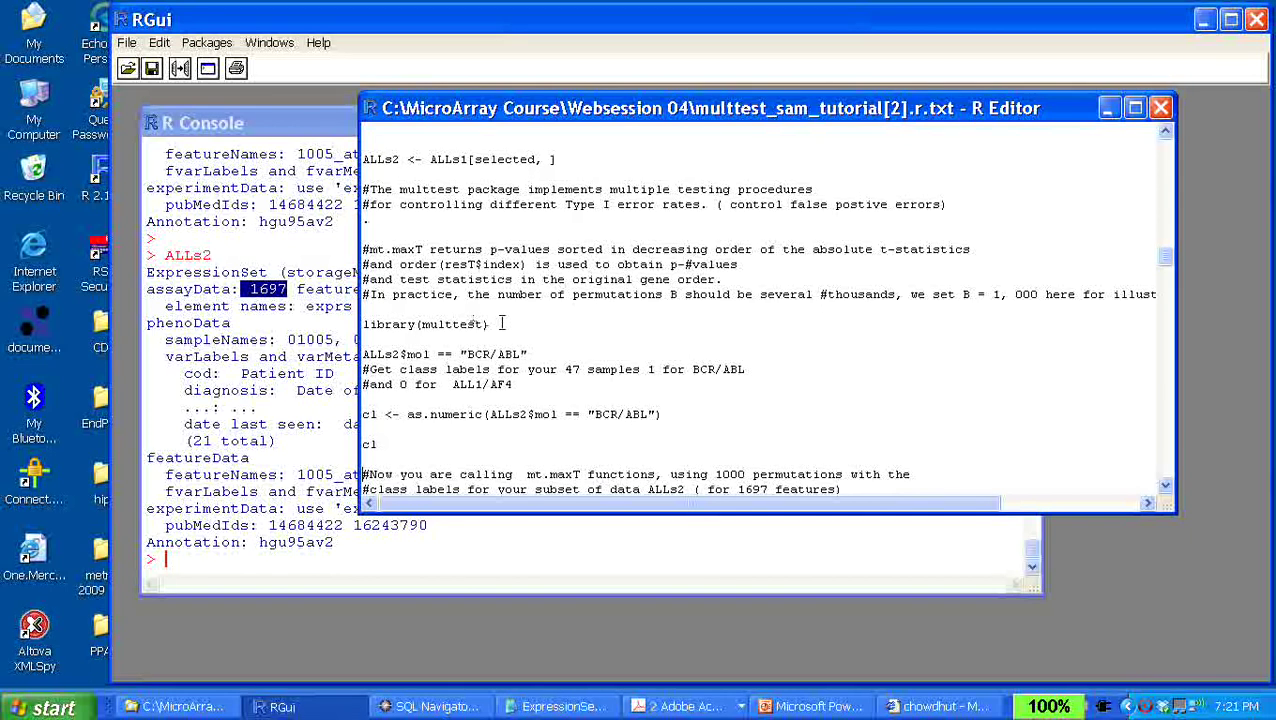
drag(502, 322, 362, 325)
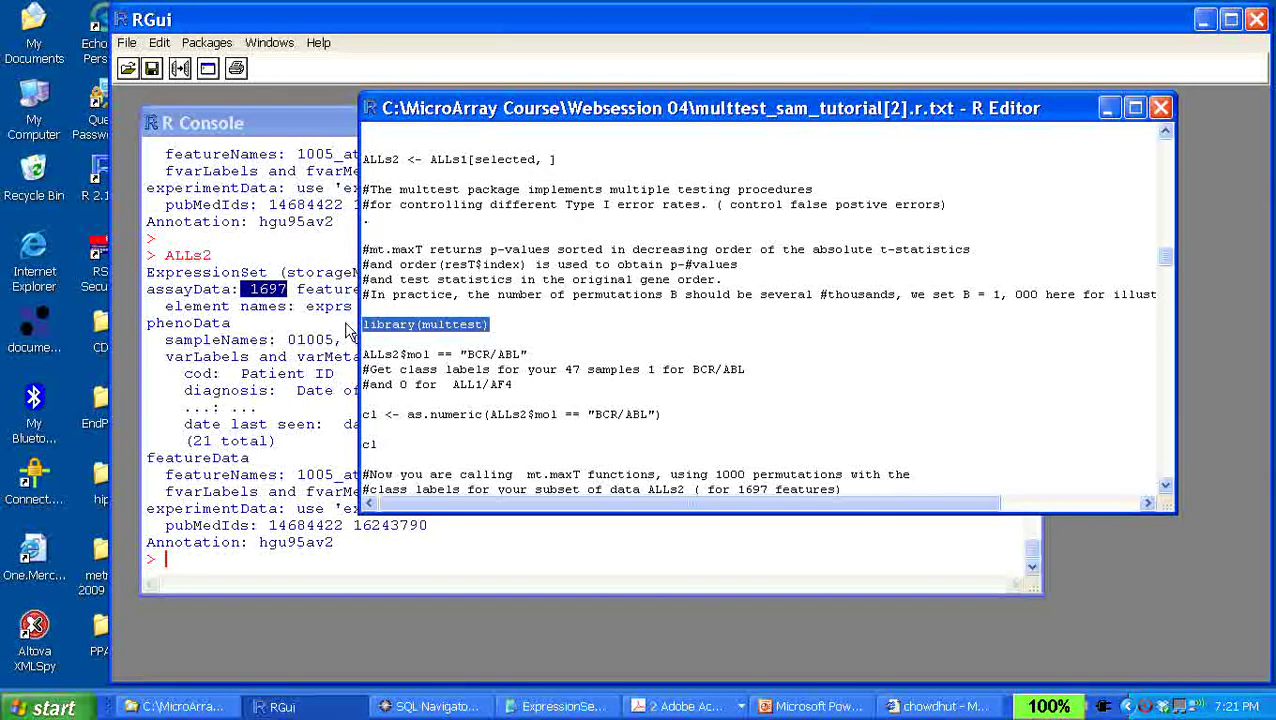
key(ctrl+r)
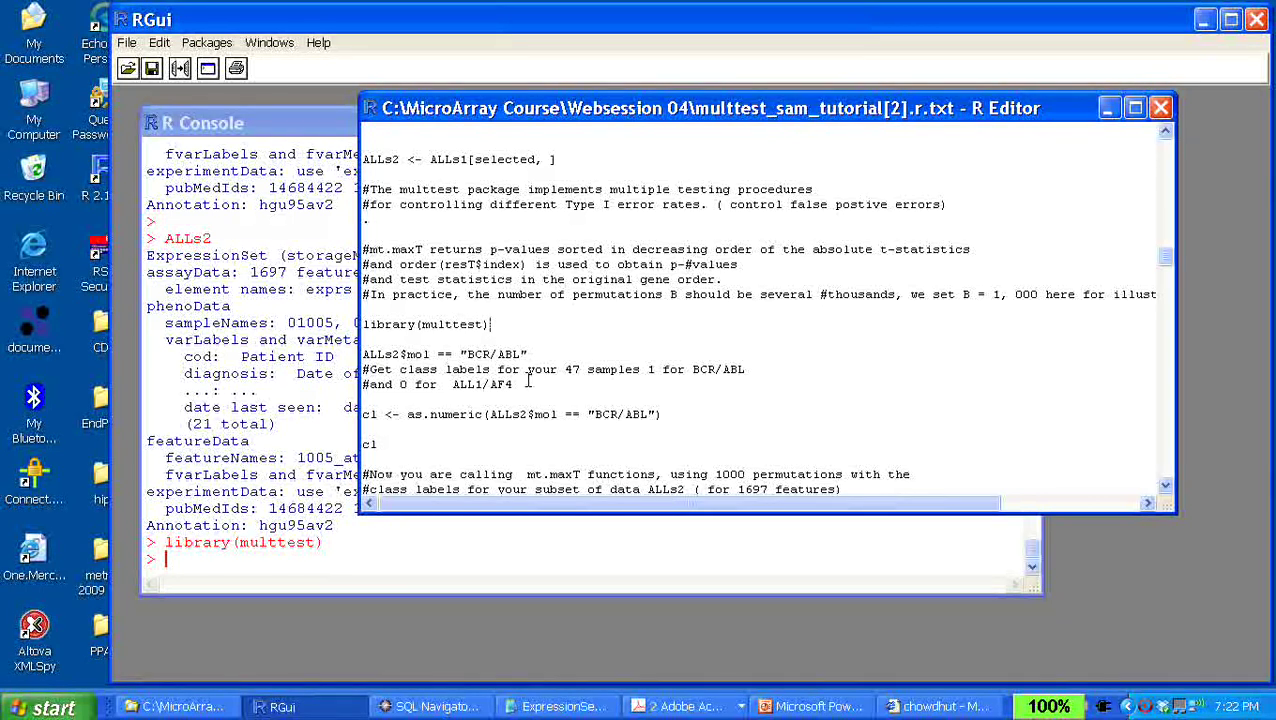
Run only the ALLs2$mol part of the comparison line and view the samples' molecular types in the console
drag(558, 370, 630, 370)
click(604, 337)
drag(362, 354, 445, 354)
click(540, 350)
drag(438, 354, 344, 362)
click(490, 352)
key(ctrl+r)
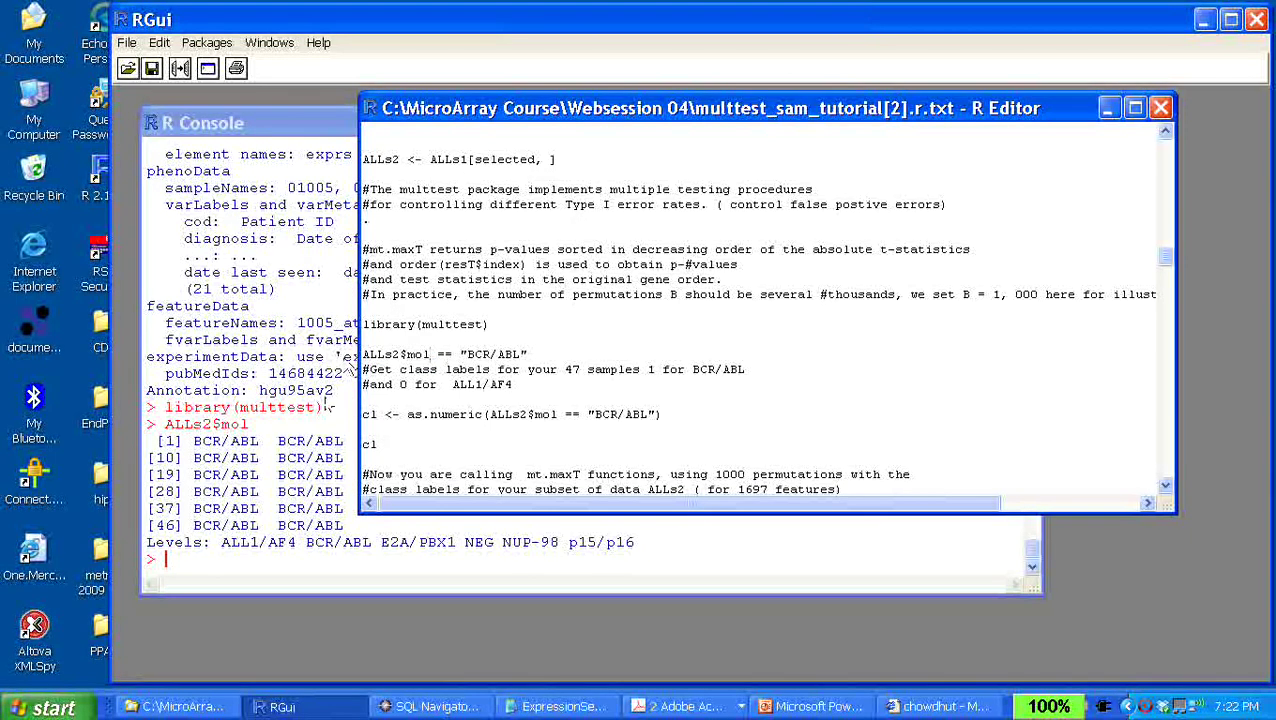
click(246, 458)
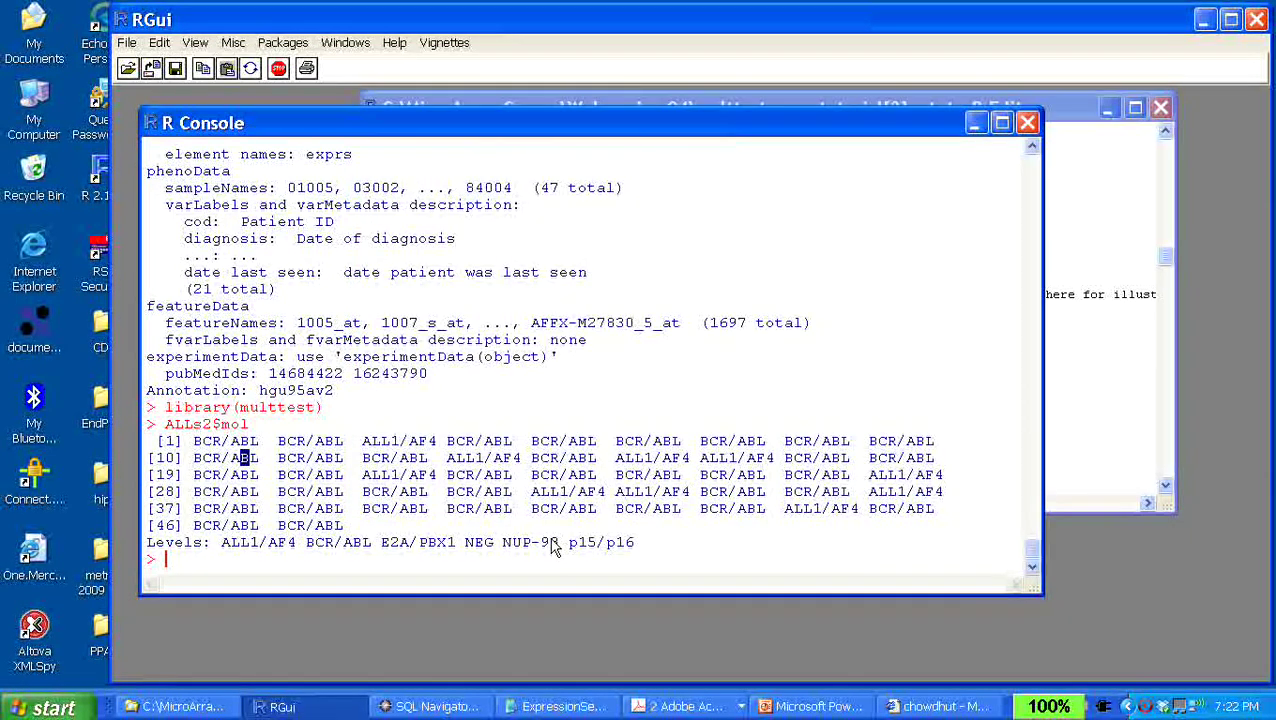
Run the full comparison ALLs2$mol == "BCR/ABL" from the script
click(1098, 383)
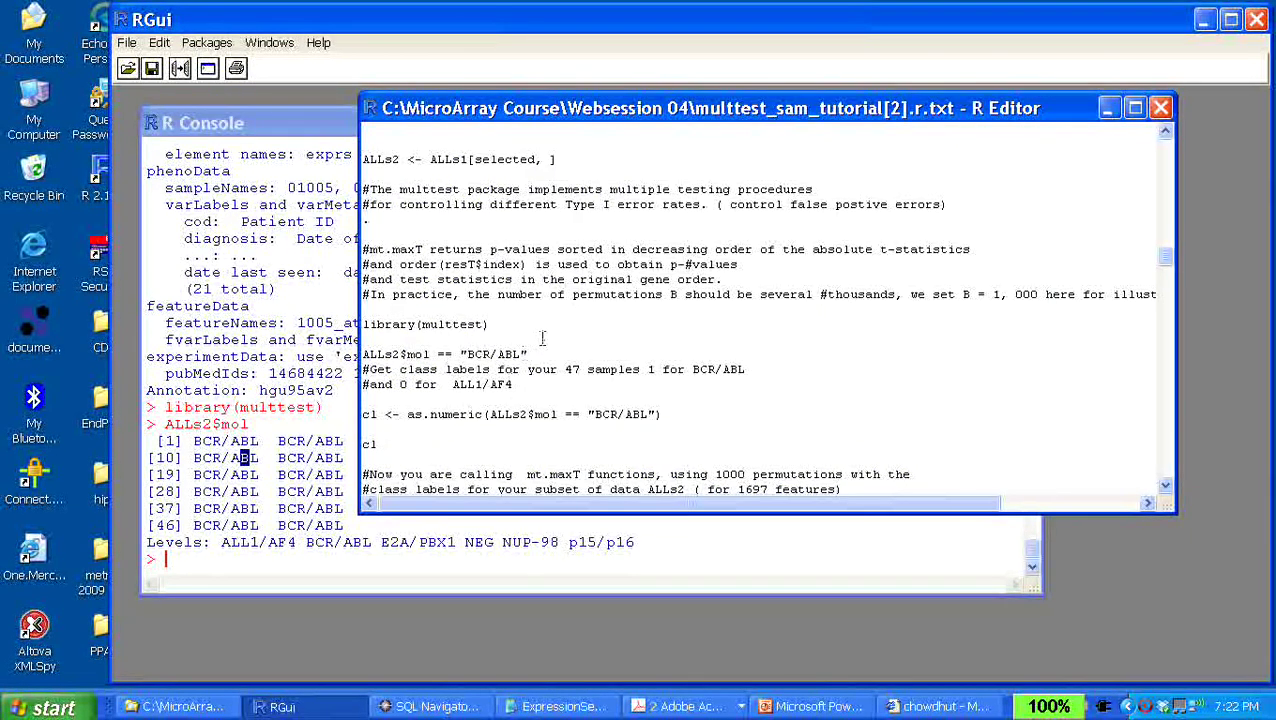
drag(528, 355, 348, 352)
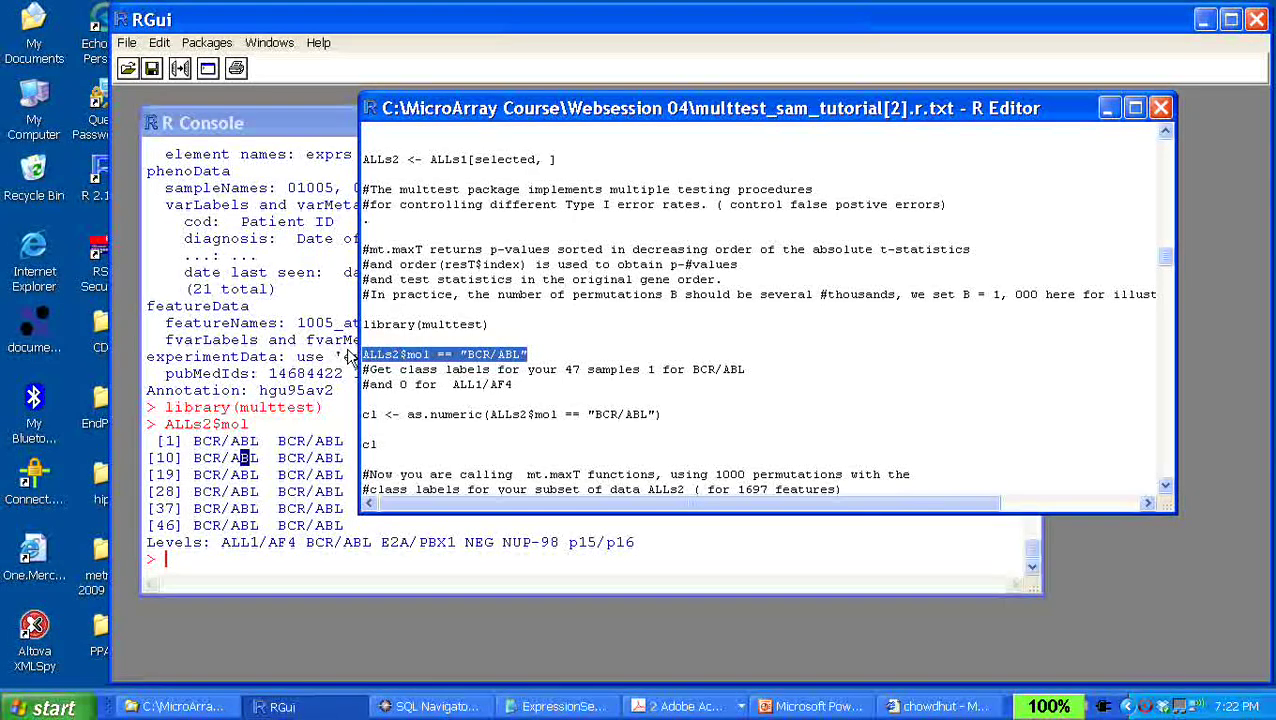
key(ctrl+r)
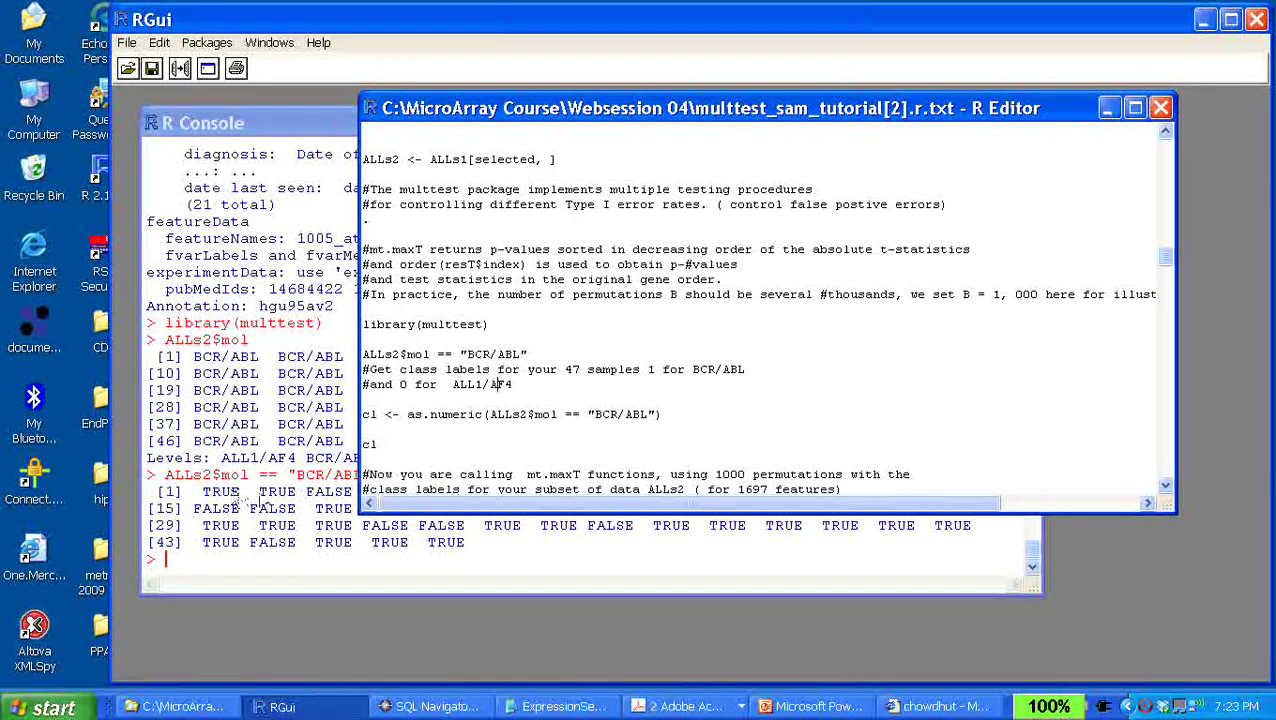
Create numeric class labels by running cl <- as.numeric(ALLs2$mol == "BCR/ABL"), and print cl in the console
drag(676, 414, 363, 411)
key(ctrl+r)
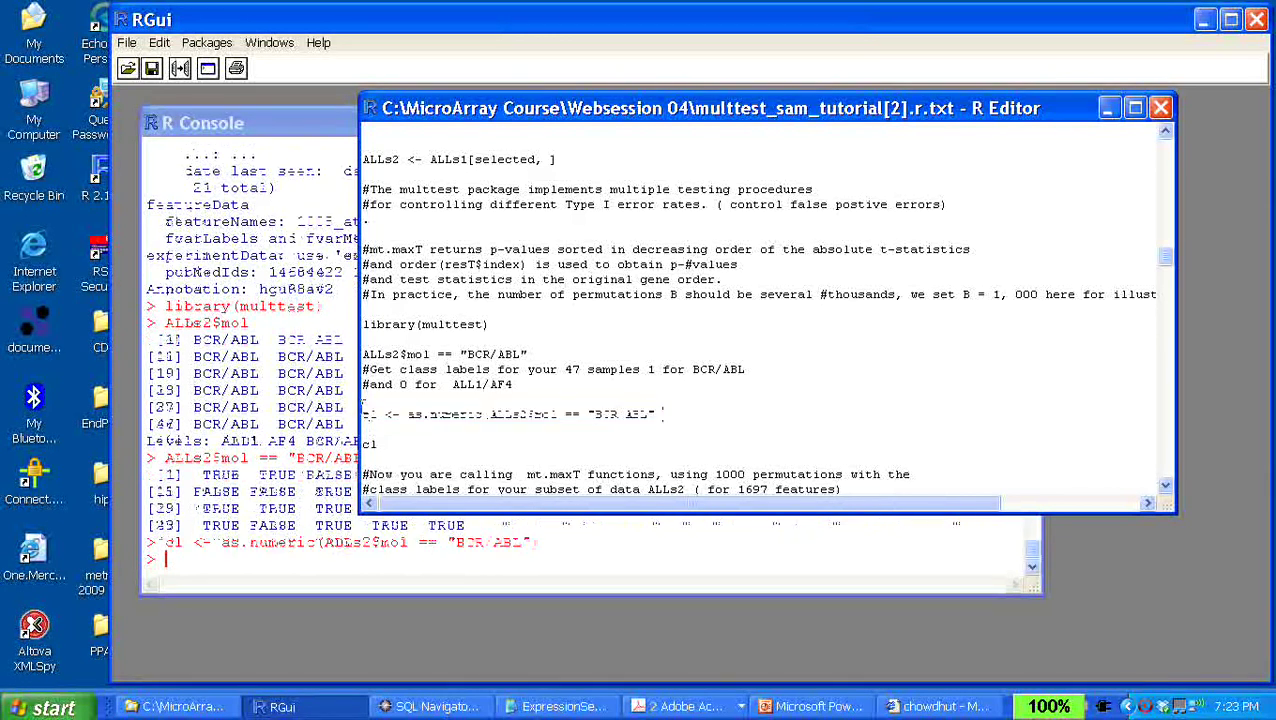
click(385, 444)
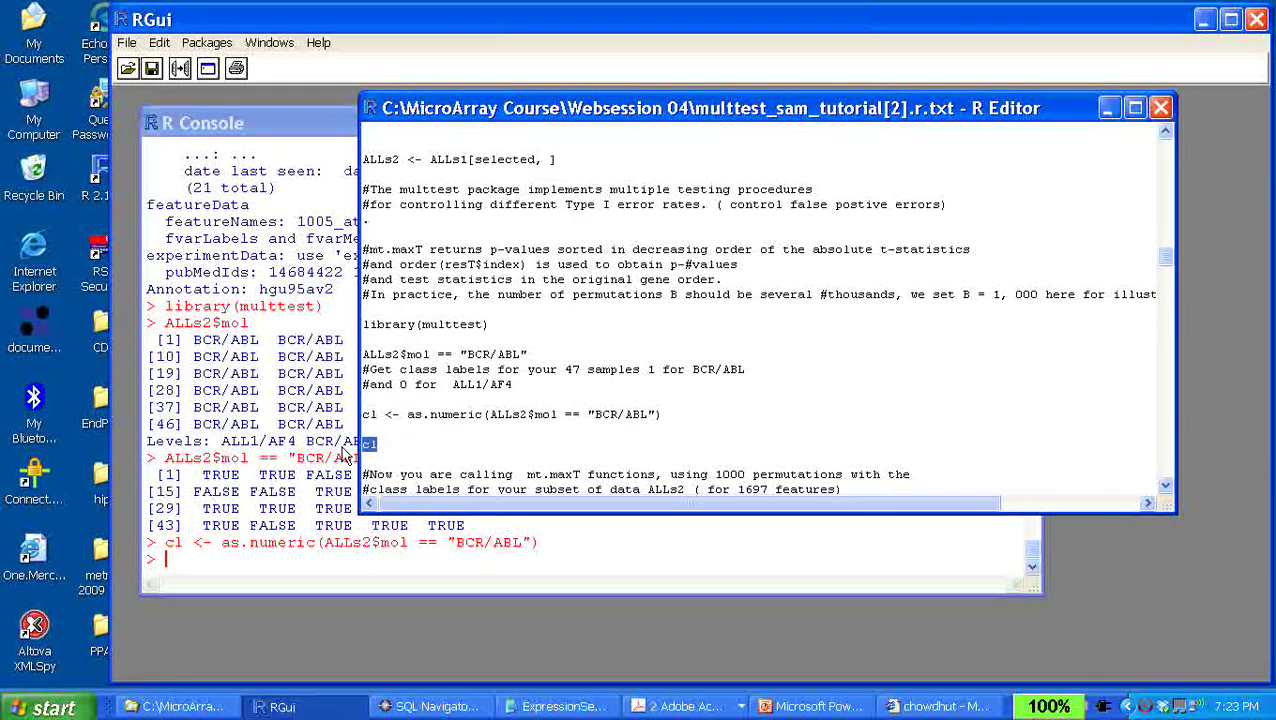
key(ctrl+r)
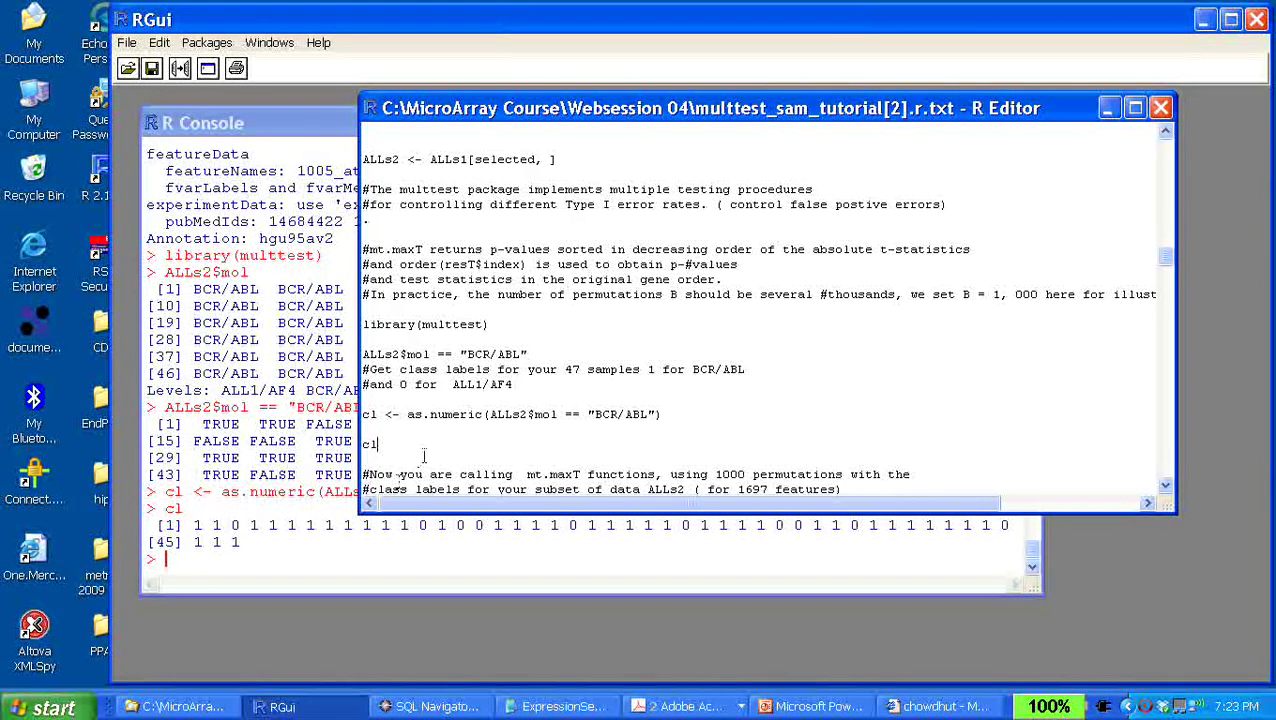
Examine the TRUE/FALSE comparison output in the console and the exprs(ALLs2) argument of the script's mt.maxT call
click(312, 445)
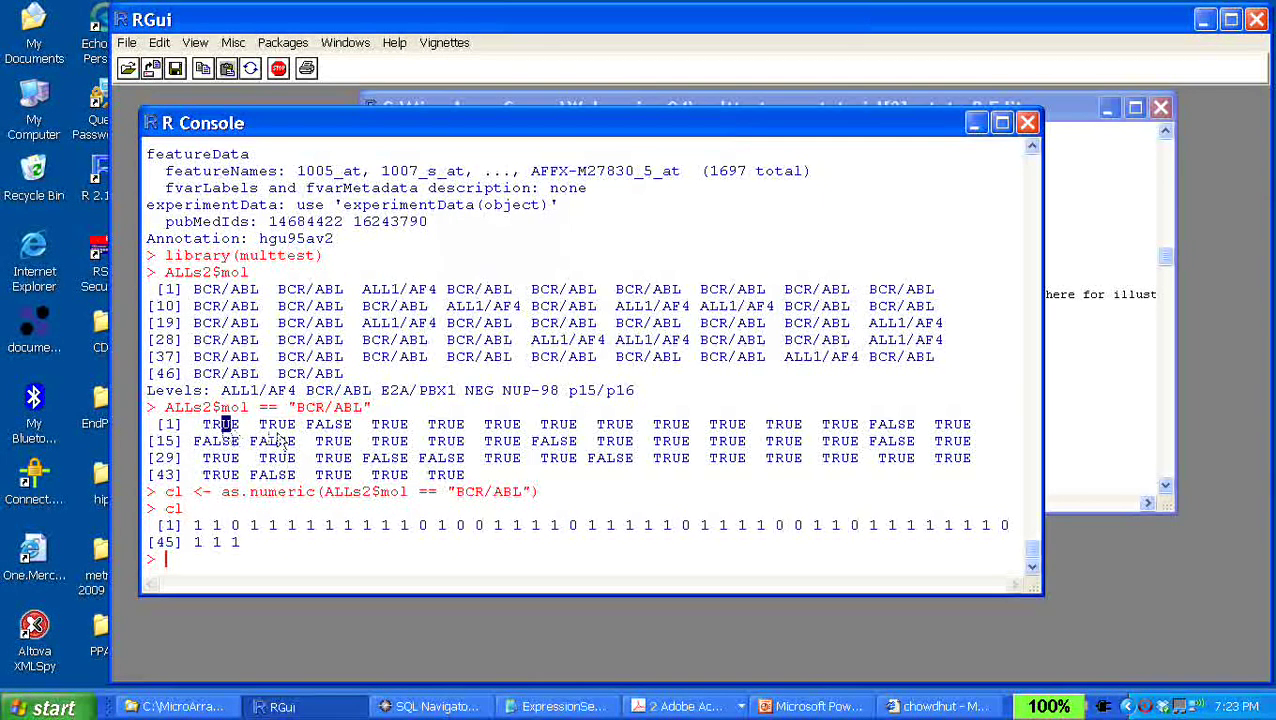
click(1080, 332)
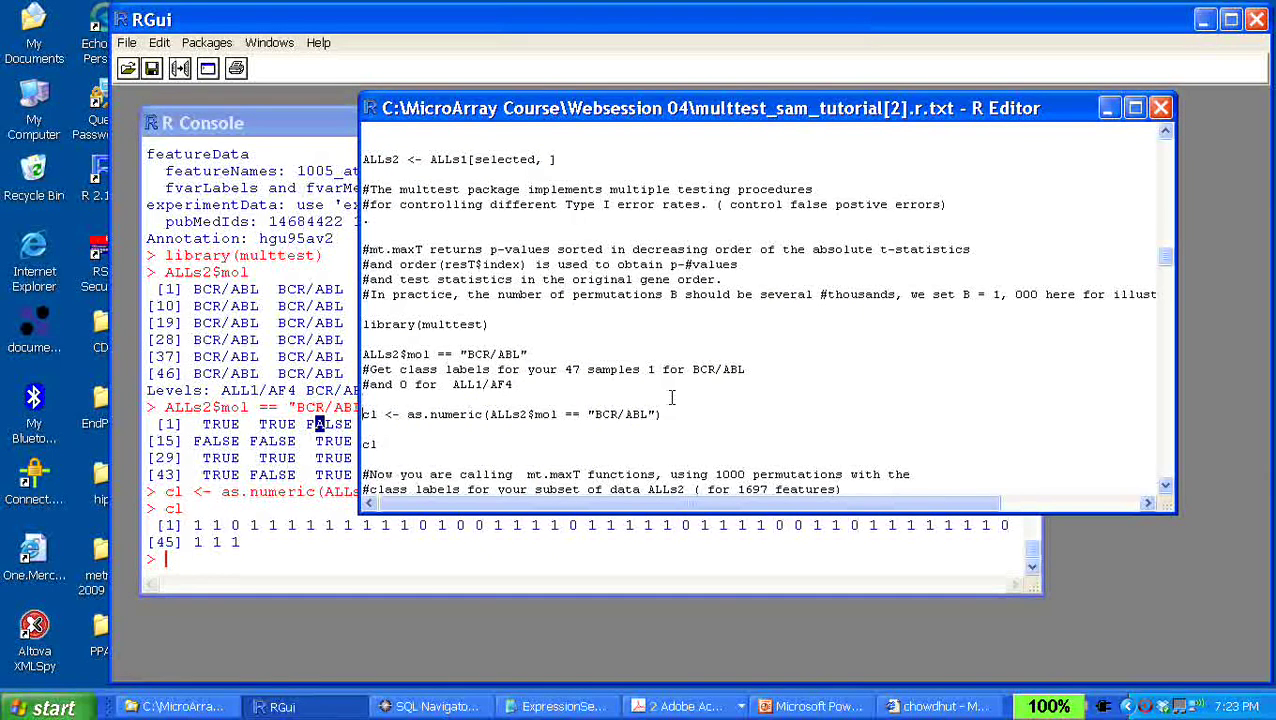
scroll(667, 440, down, 4)
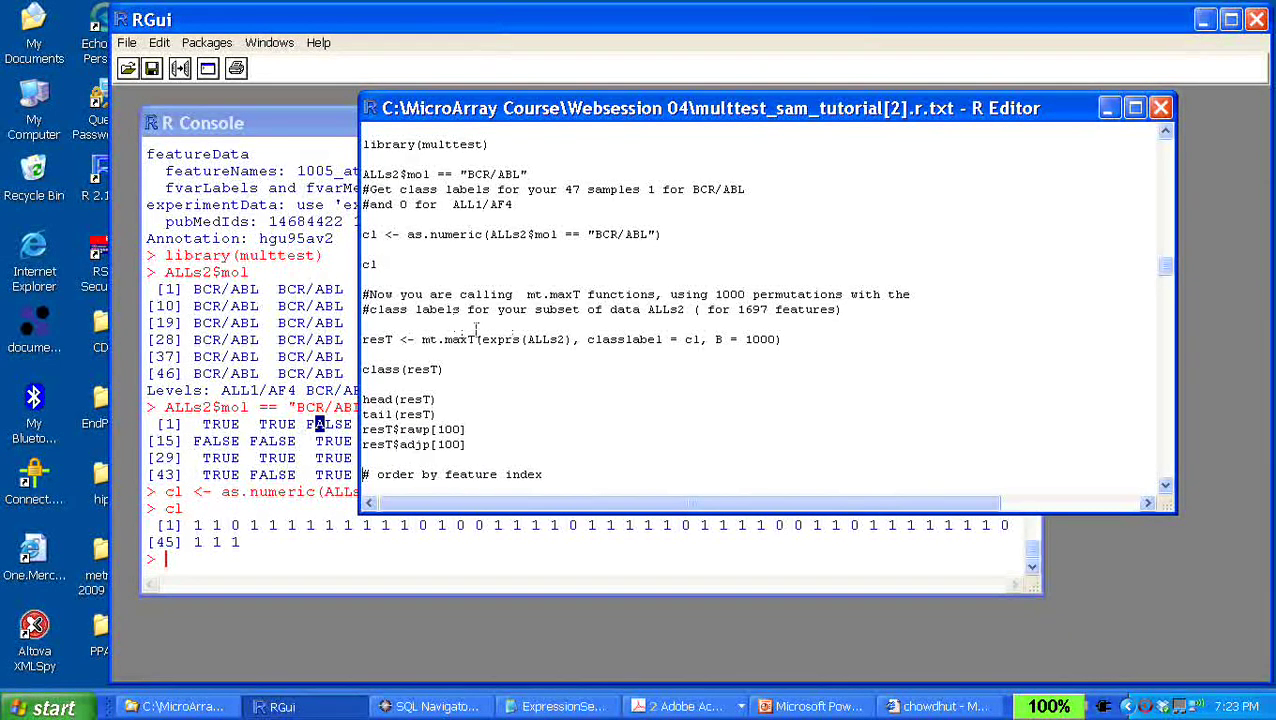
drag(481, 339, 778, 341)
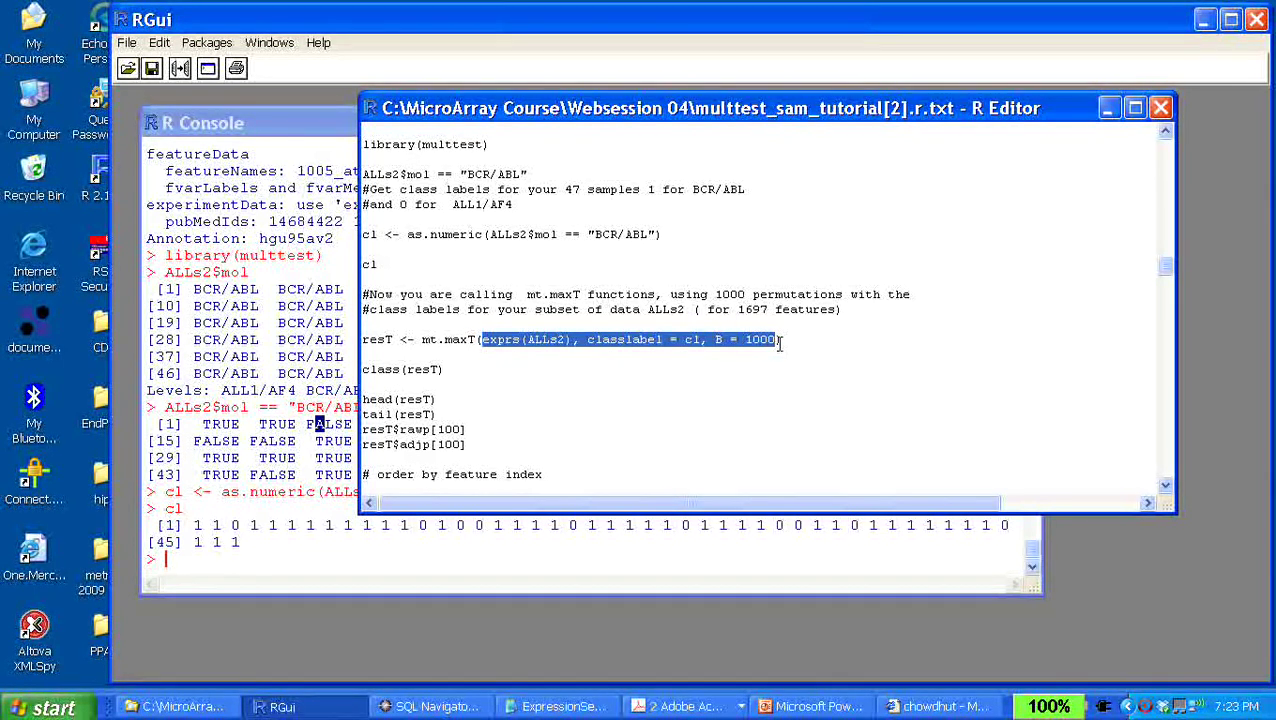
click(650, 358)
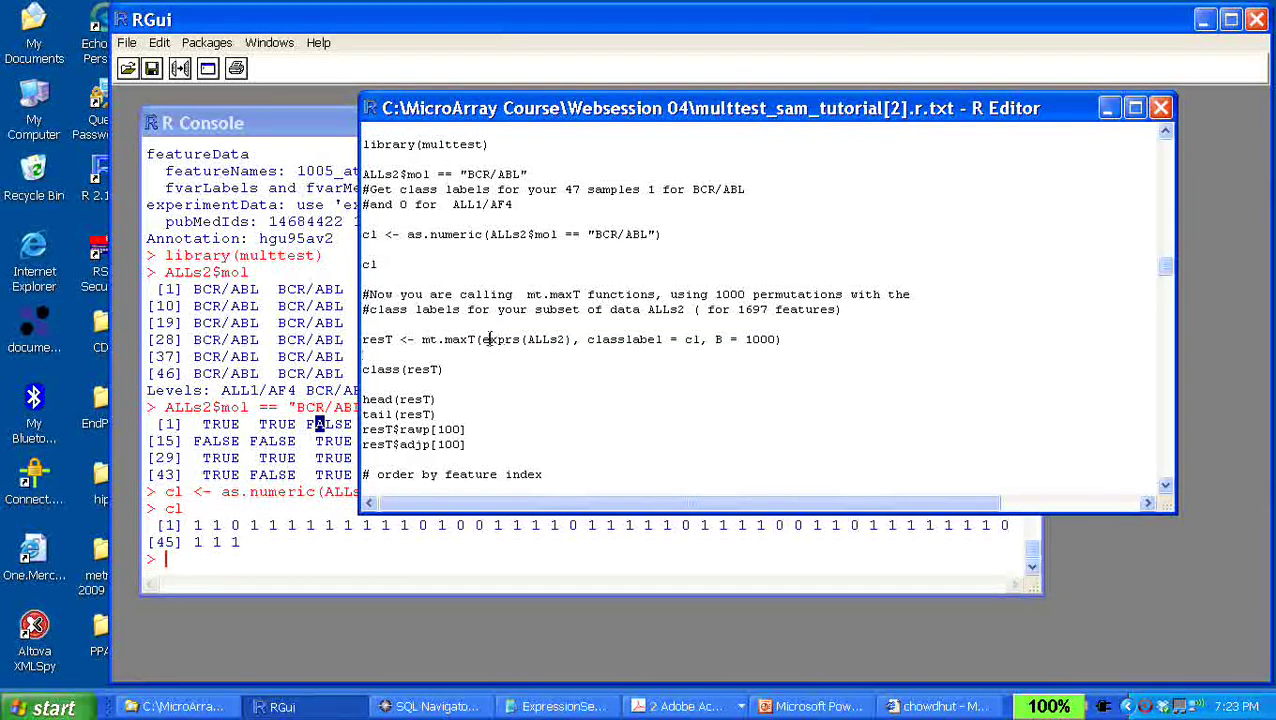
drag(482, 339, 525, 339)
click(566, 365)
click(566, 340)
drag(567, 340, 485, 340)
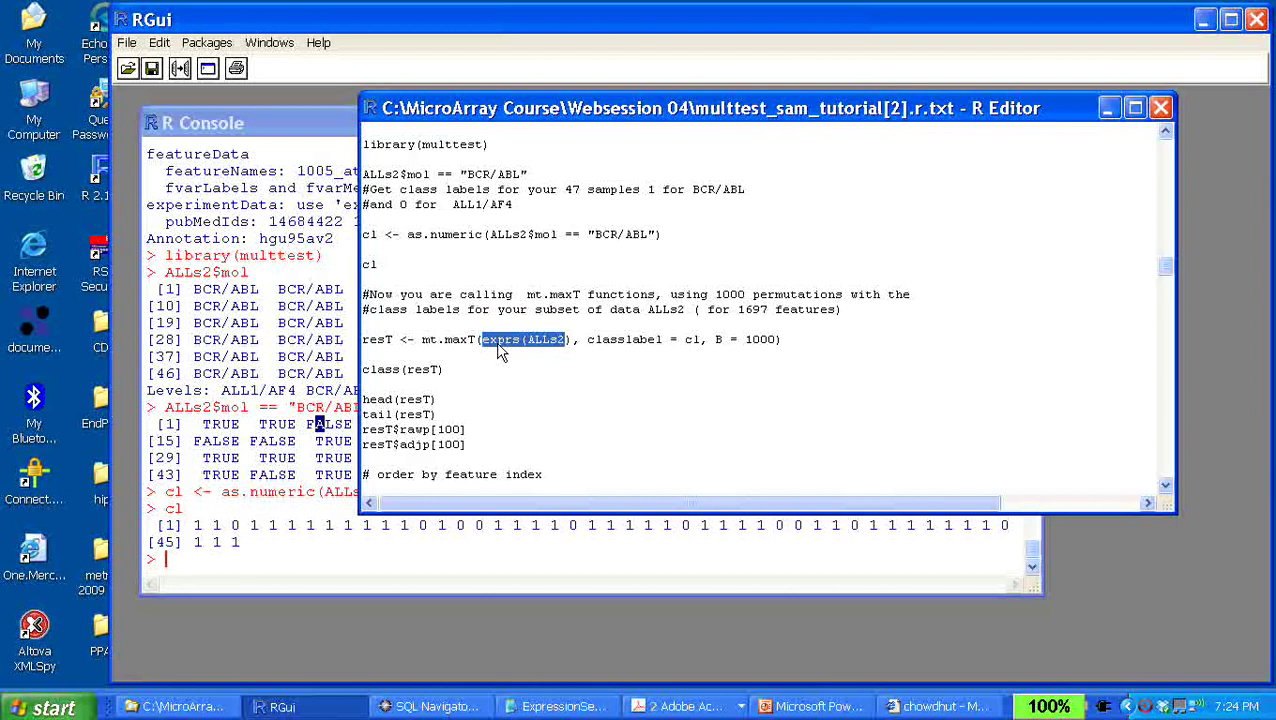
click(596, 339)
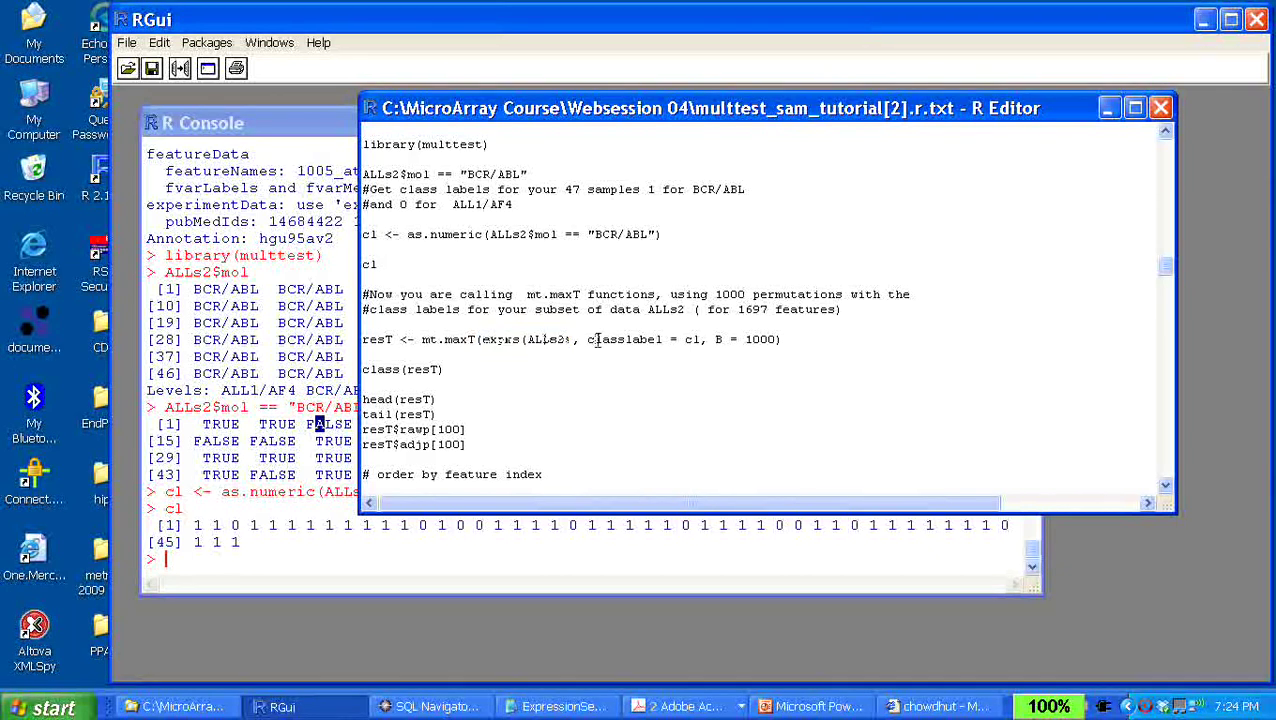
Examine the cl class labels printed in the console and the B = 1000 and exprs(ALLs2) arguments of the mt.maxT call
drag(392, 266, 362, 266)
click(224, 526)
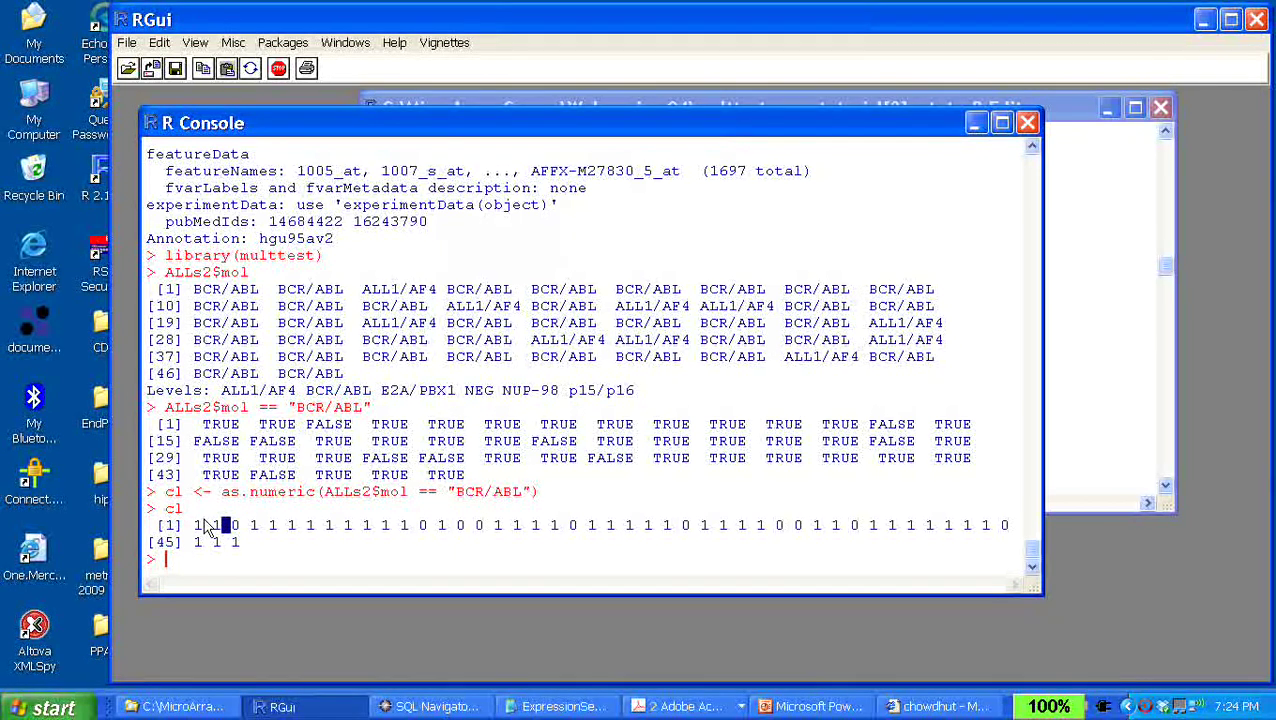
drag(193, 525, 204, 527)
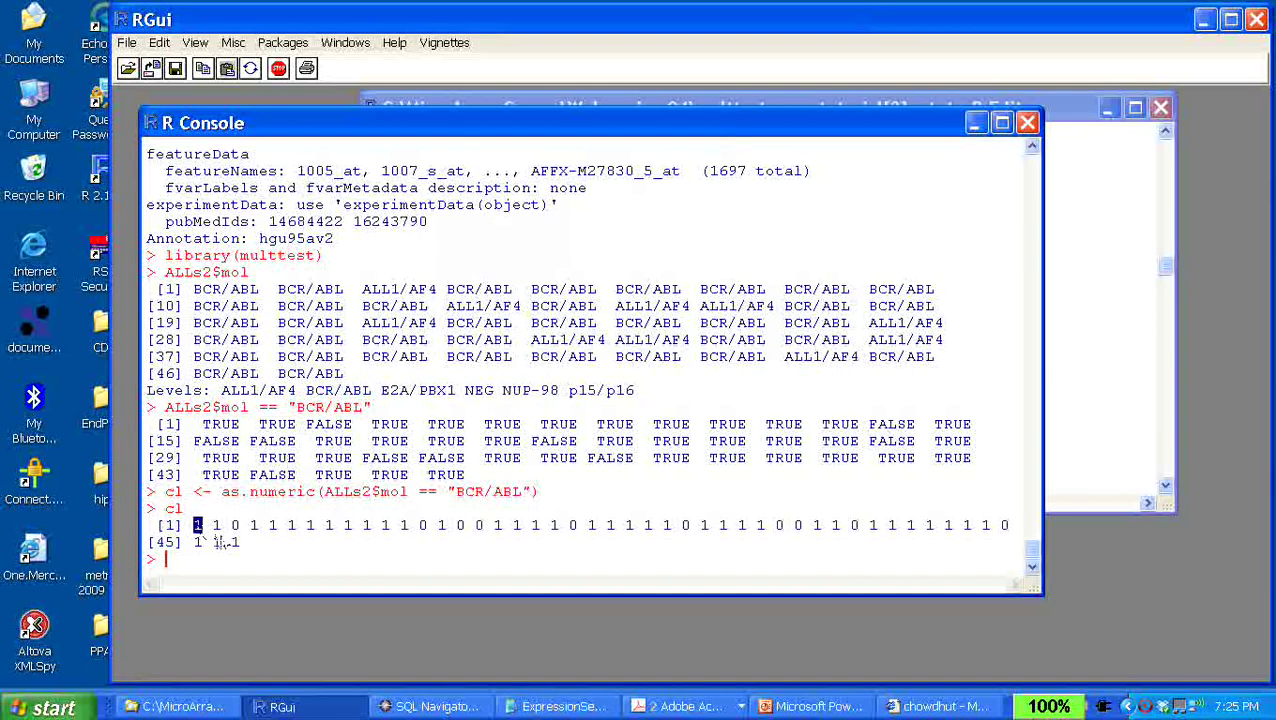
drag(211, 527, 229, 533)
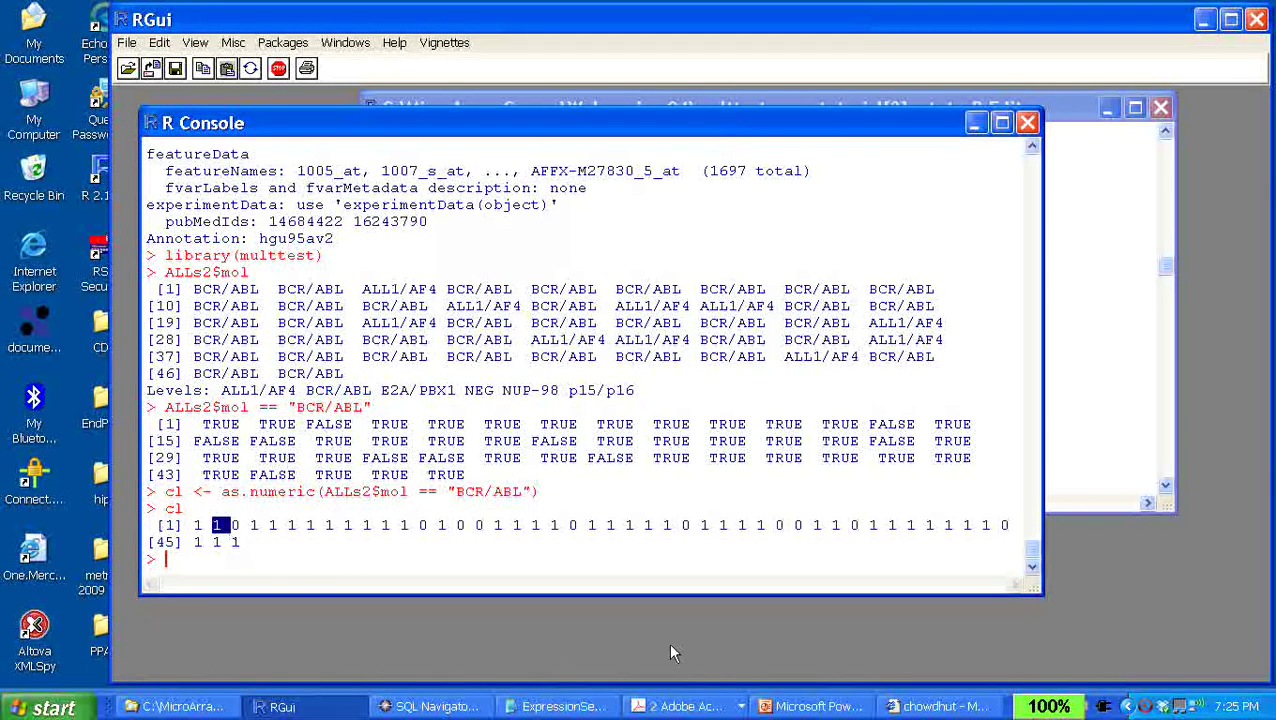
click(1084, 337)
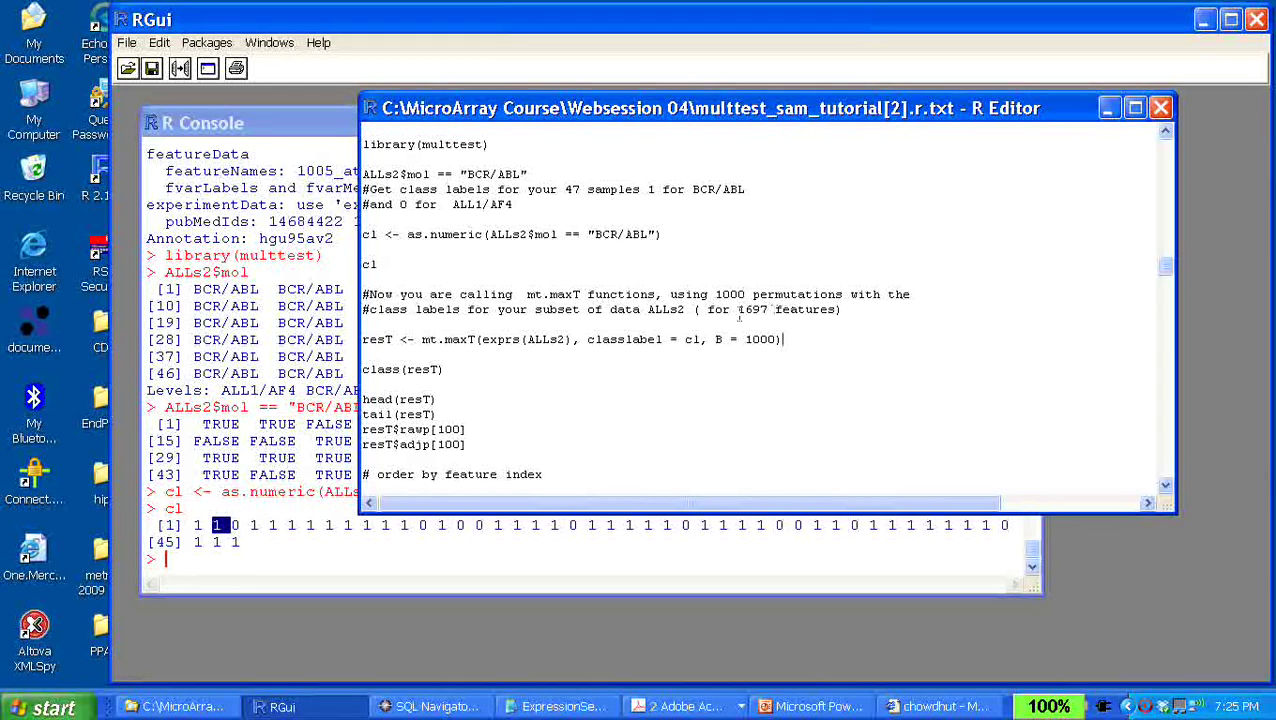
drag(714, 339, 776, 342)
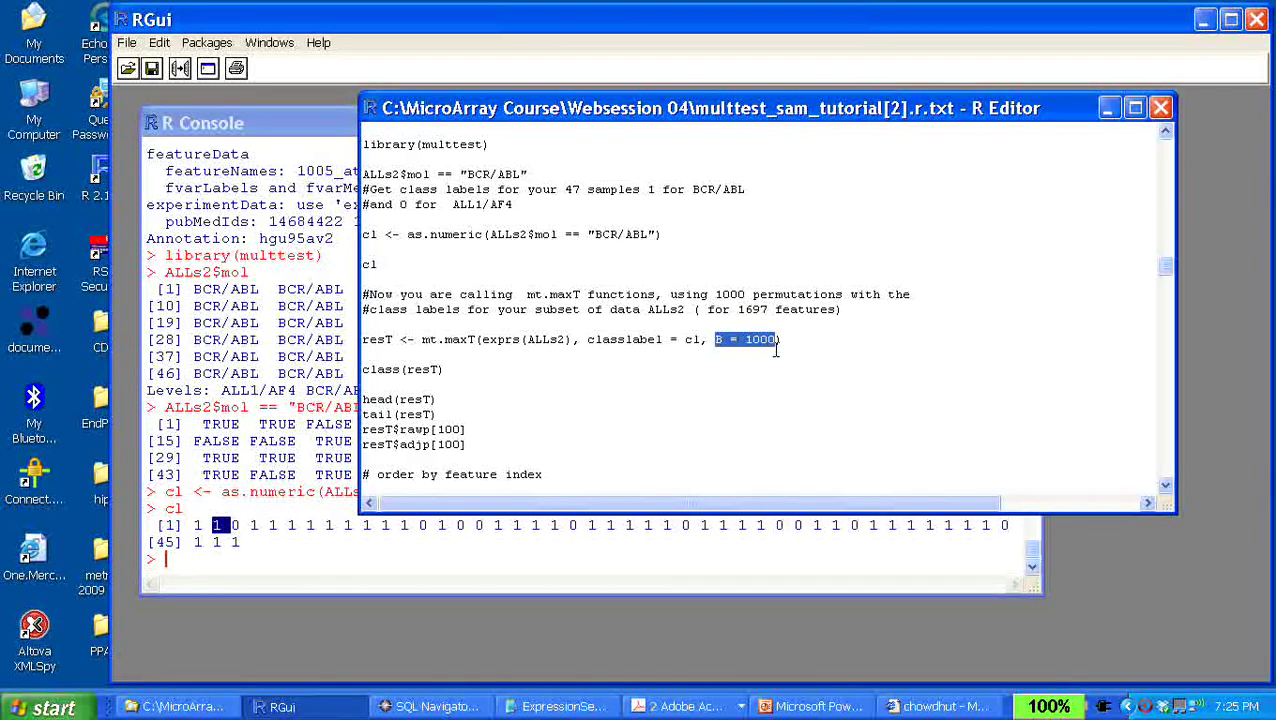
drag(776, 340, 709, 338)
drag(566, 339, 482, 340)
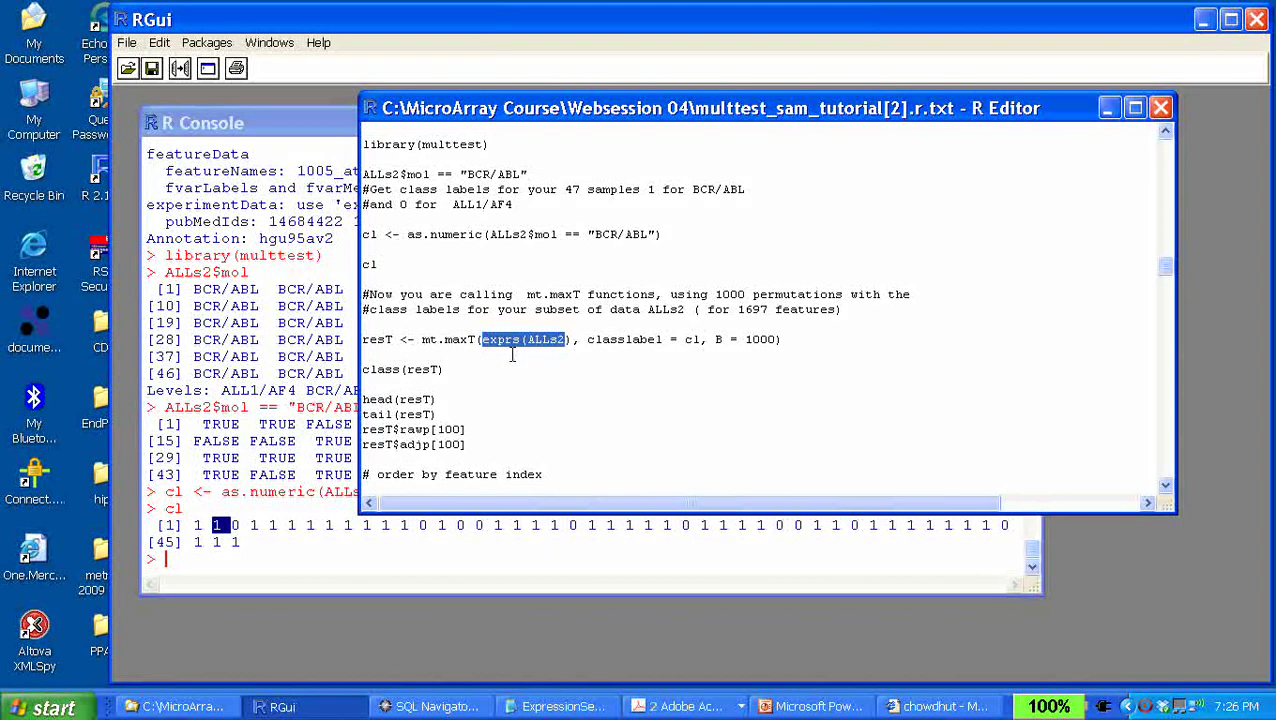
click(493, 352)
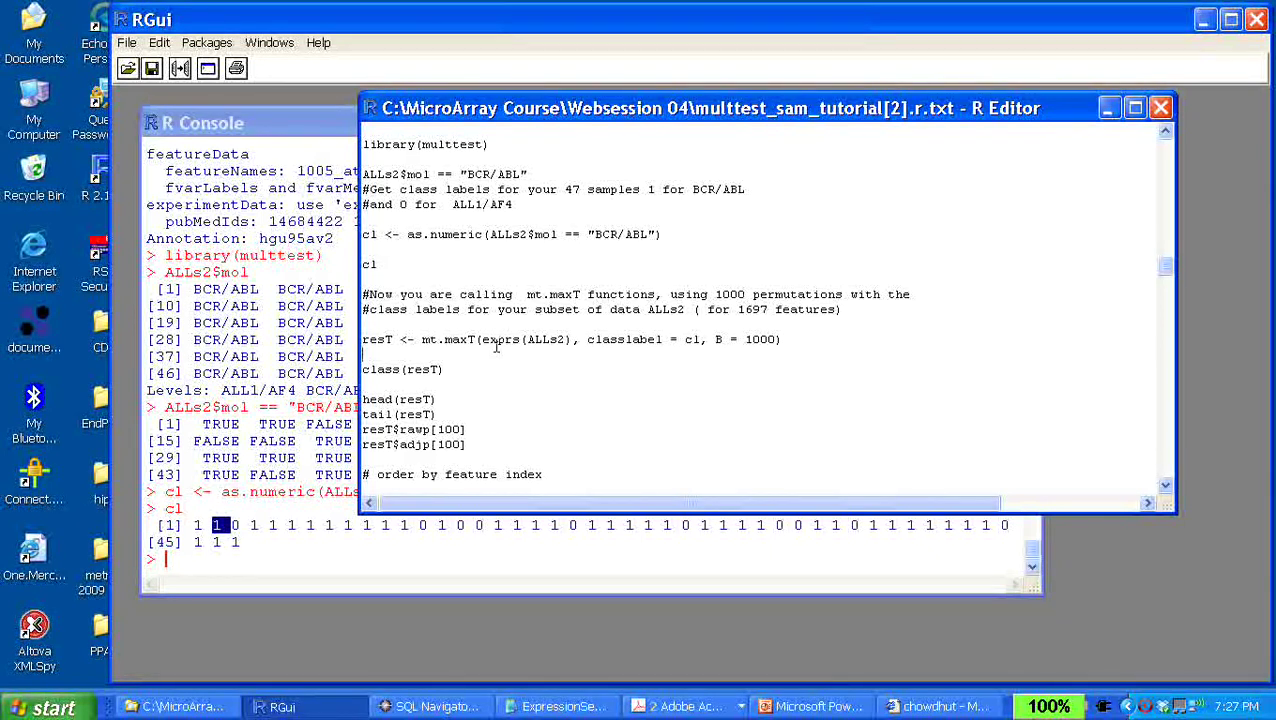
Run resT <- mt.maxT(exprs(ALLs2), classlabel = cl, B = 1000) from the script and check the result's type with class(resT)
drag(478, 339, 746, 350)
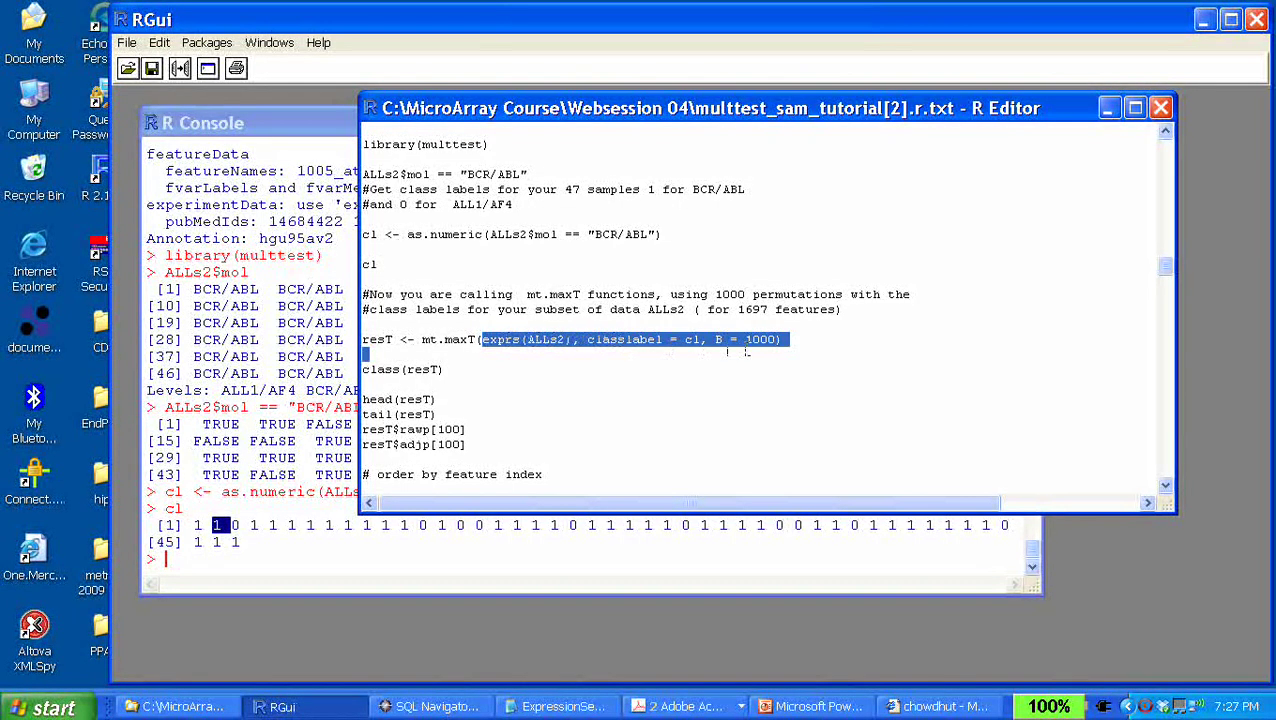
click(746, 350)
triple_click(745, 336)
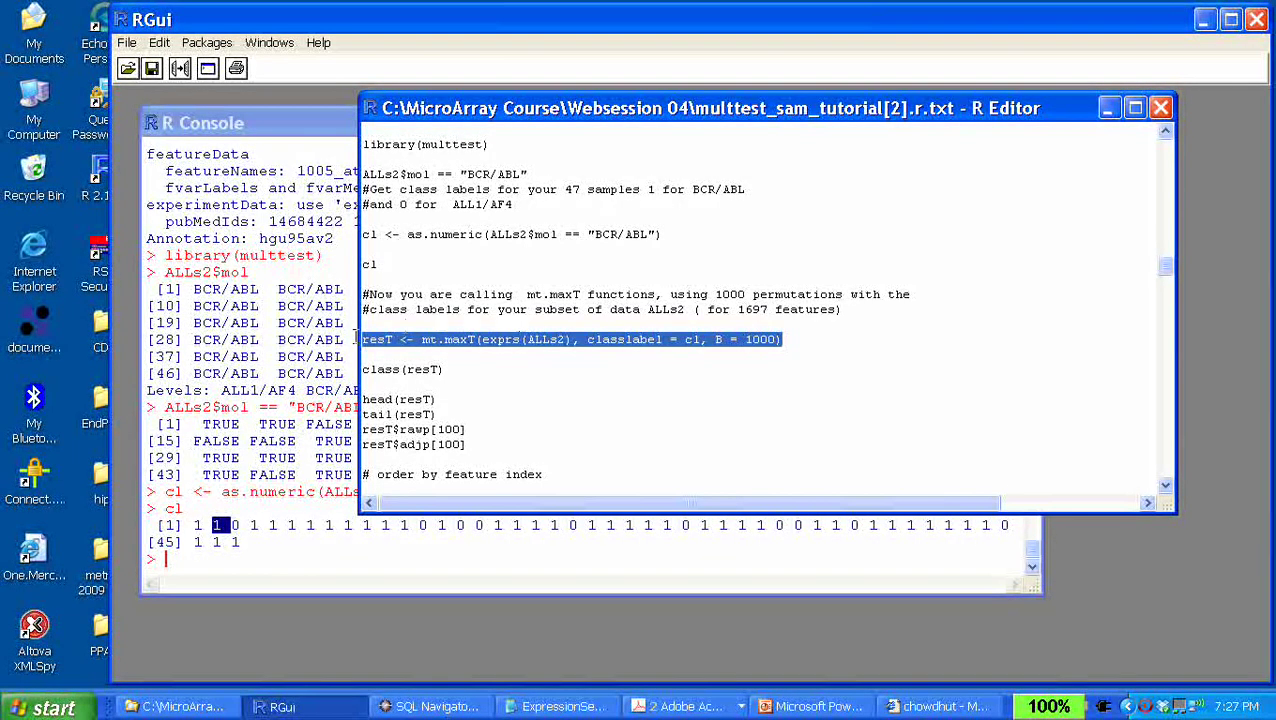
key(ctrl+r)
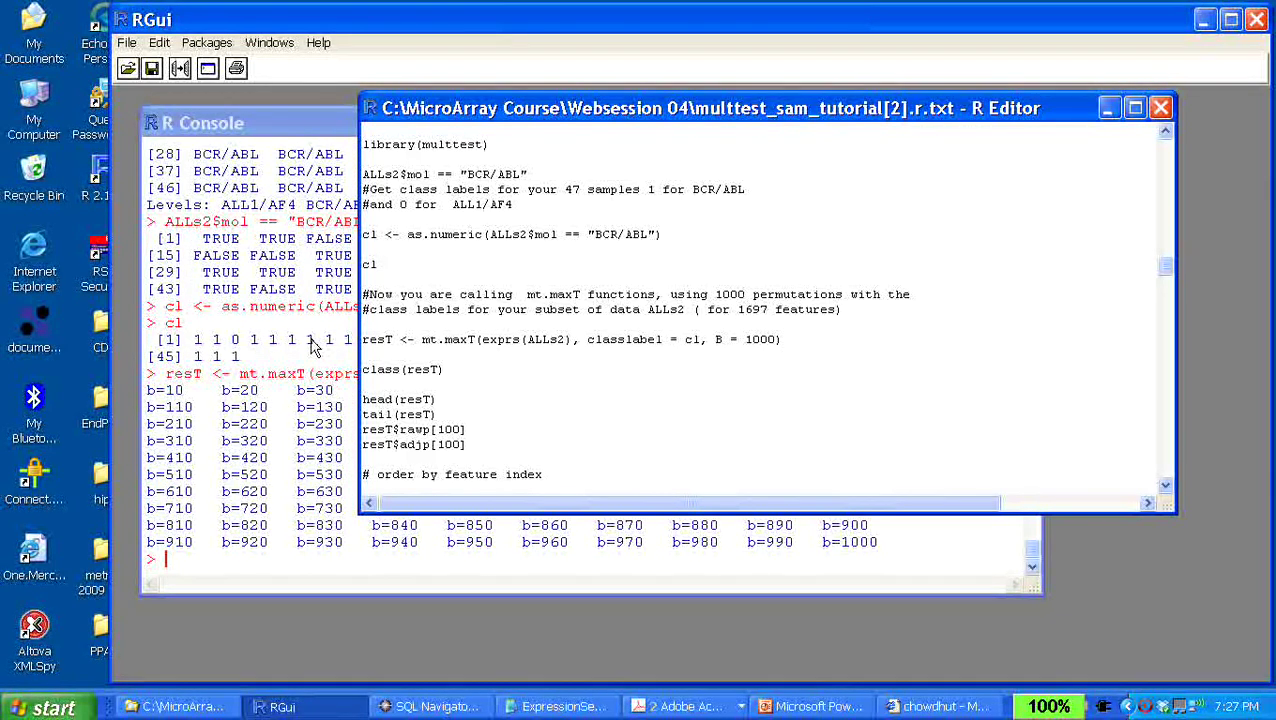
drag(445, 370, 368, 380)
key(ctrl+r)
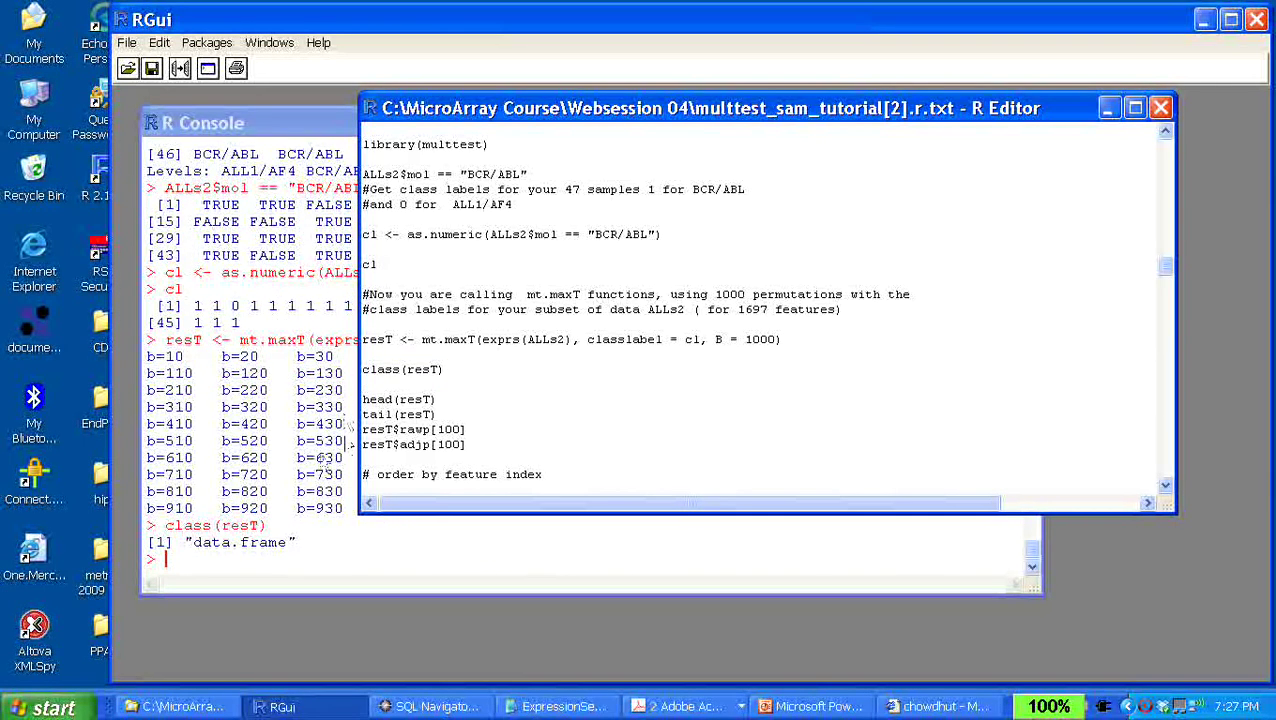
Run head(resT) from the script and examine the index, teststat, rawp and adjp columns in the console
drag(460, 405, 364, 401)
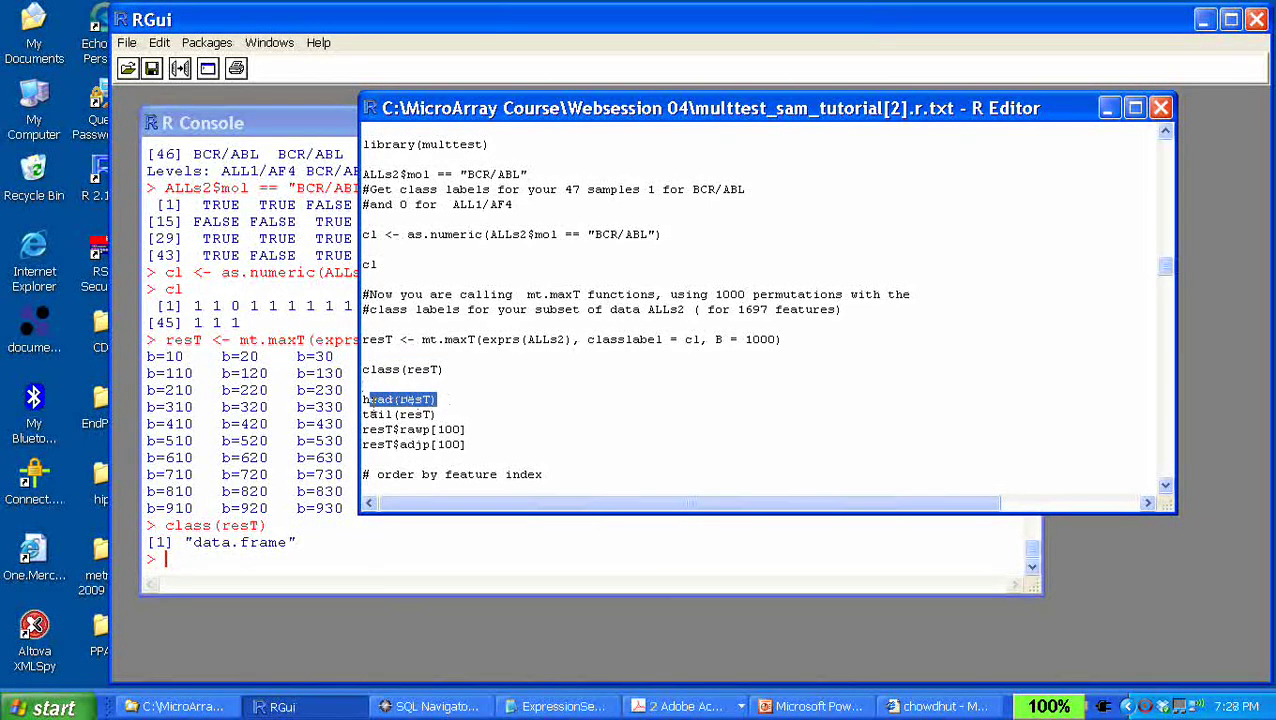
click(308, 416)
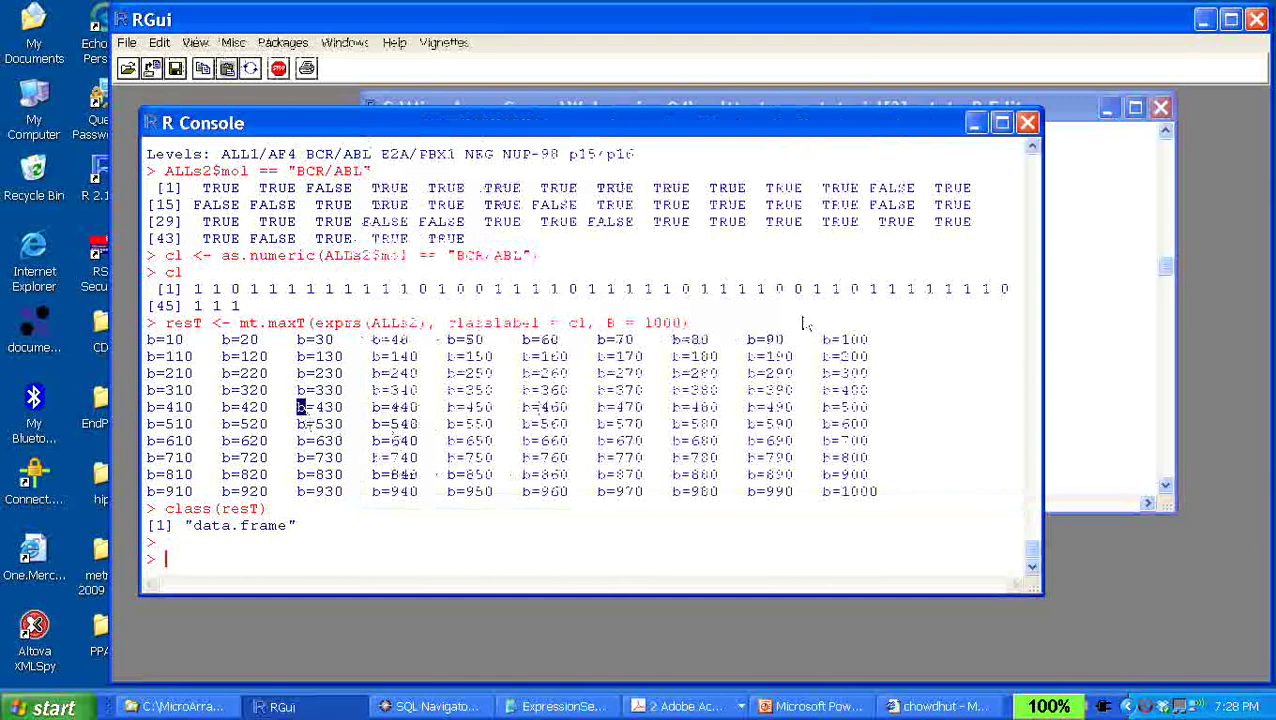
click(1119, 293)
drag(445, 401, 349, 405)
click(314, 419)
click(1055, 353)
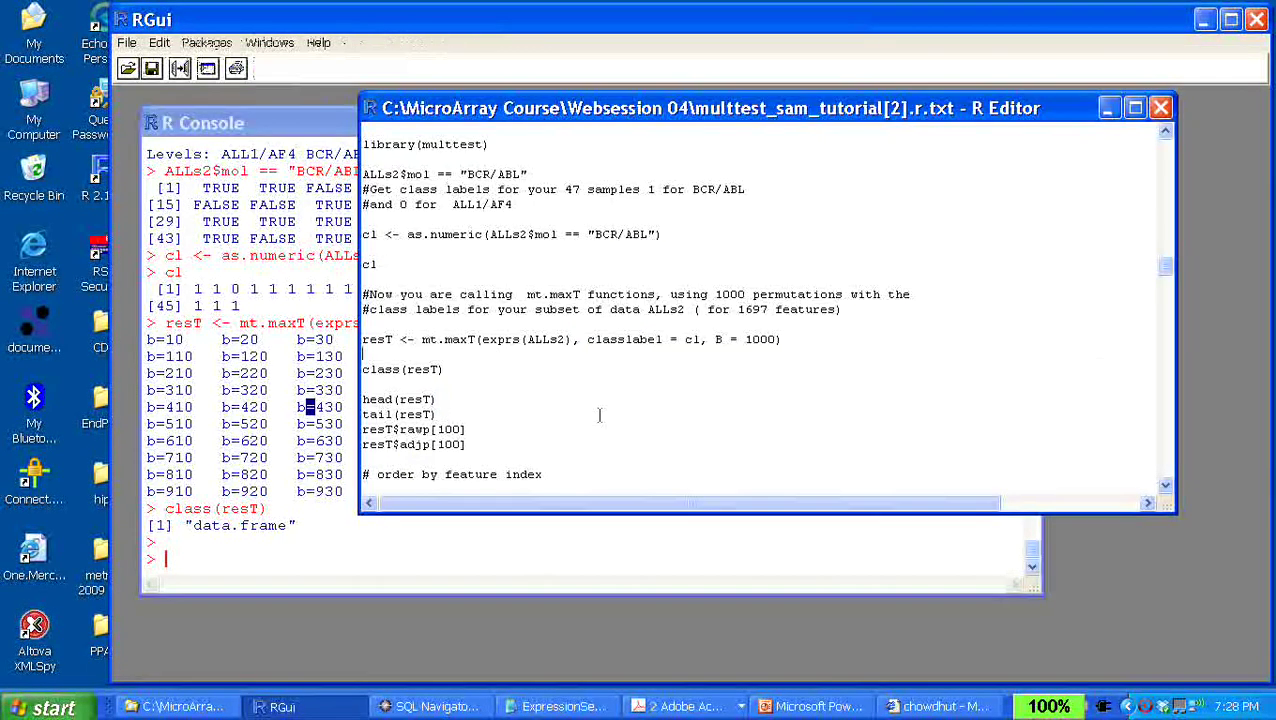
drag(440, 399, 365, 397)
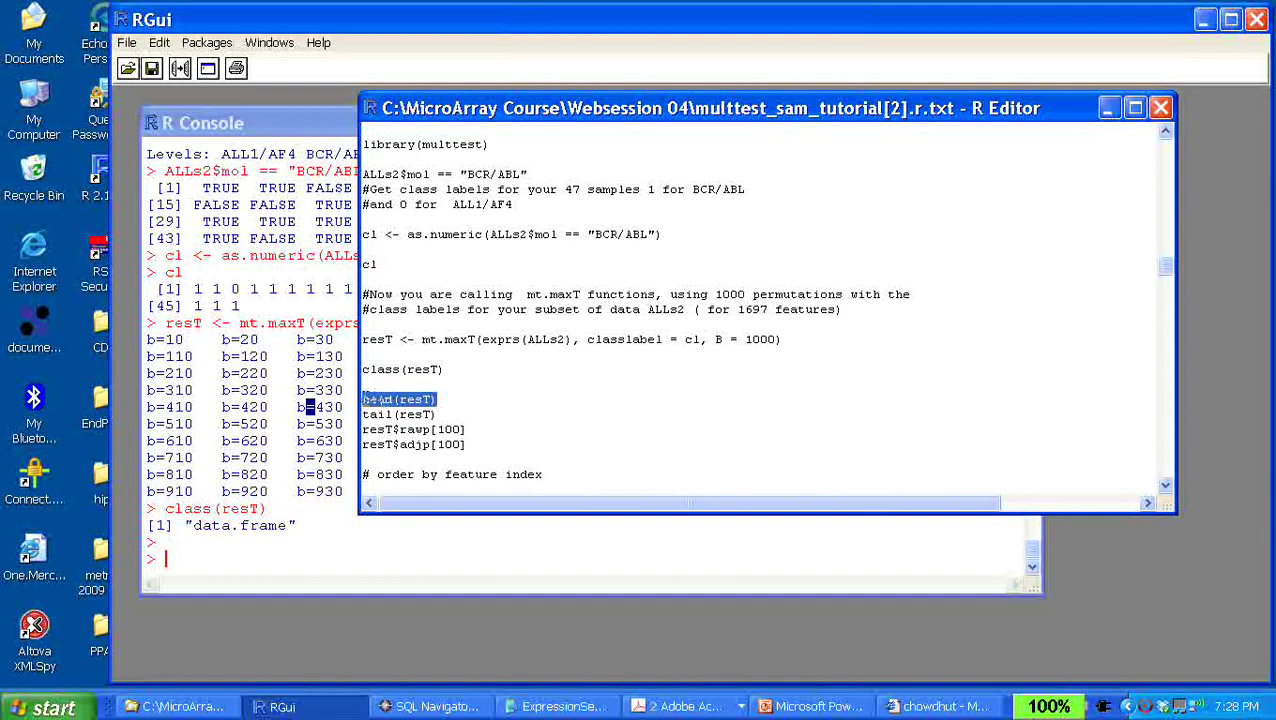
key(ctrl+r)
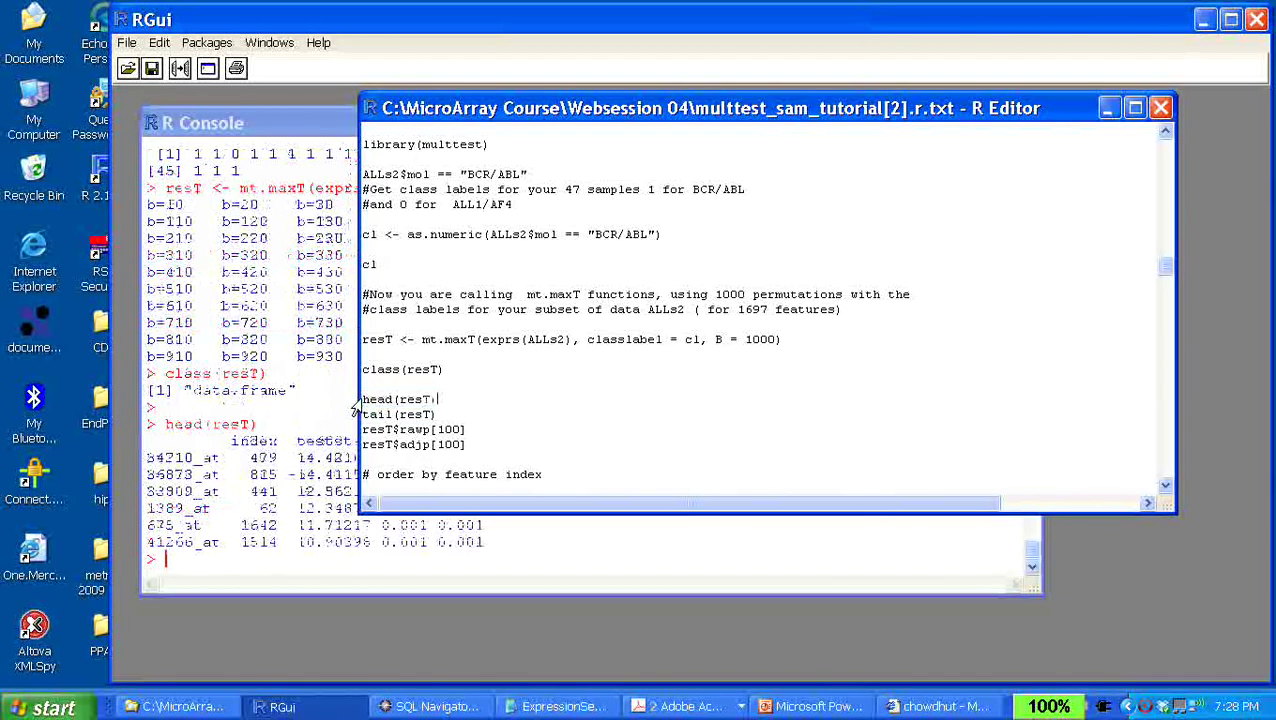
click(285, 507)
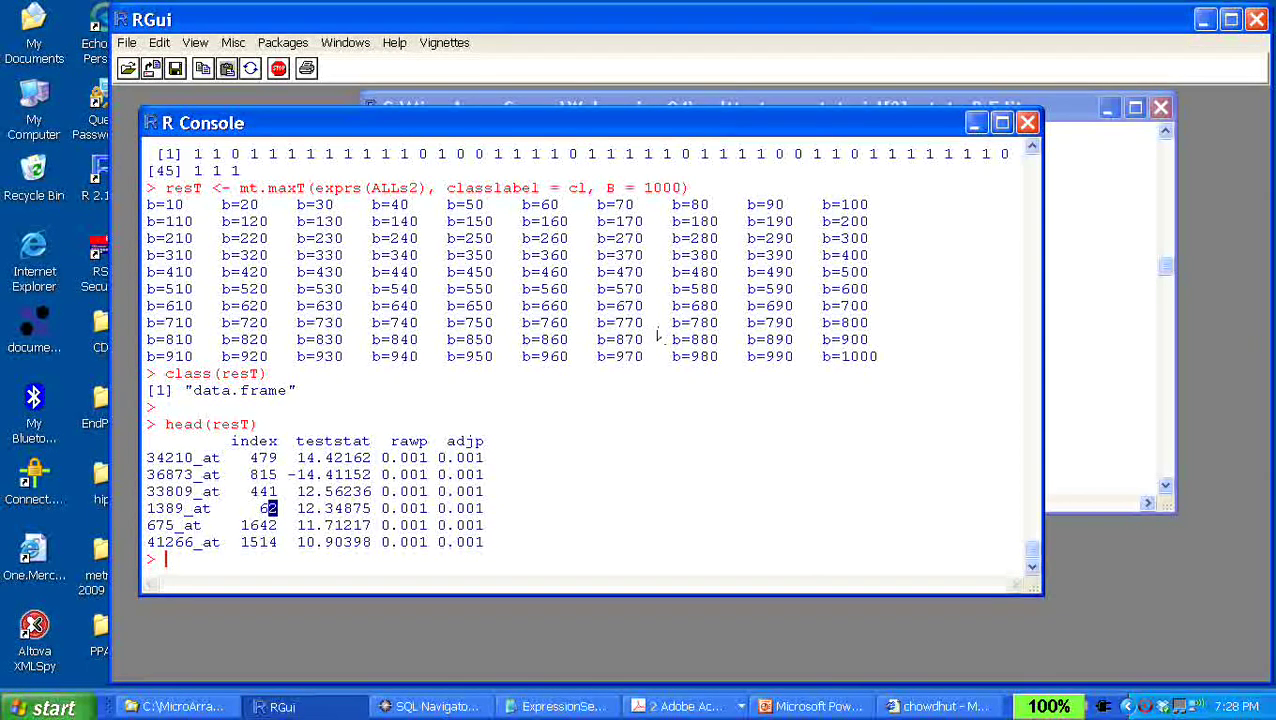
click(1090, 362)
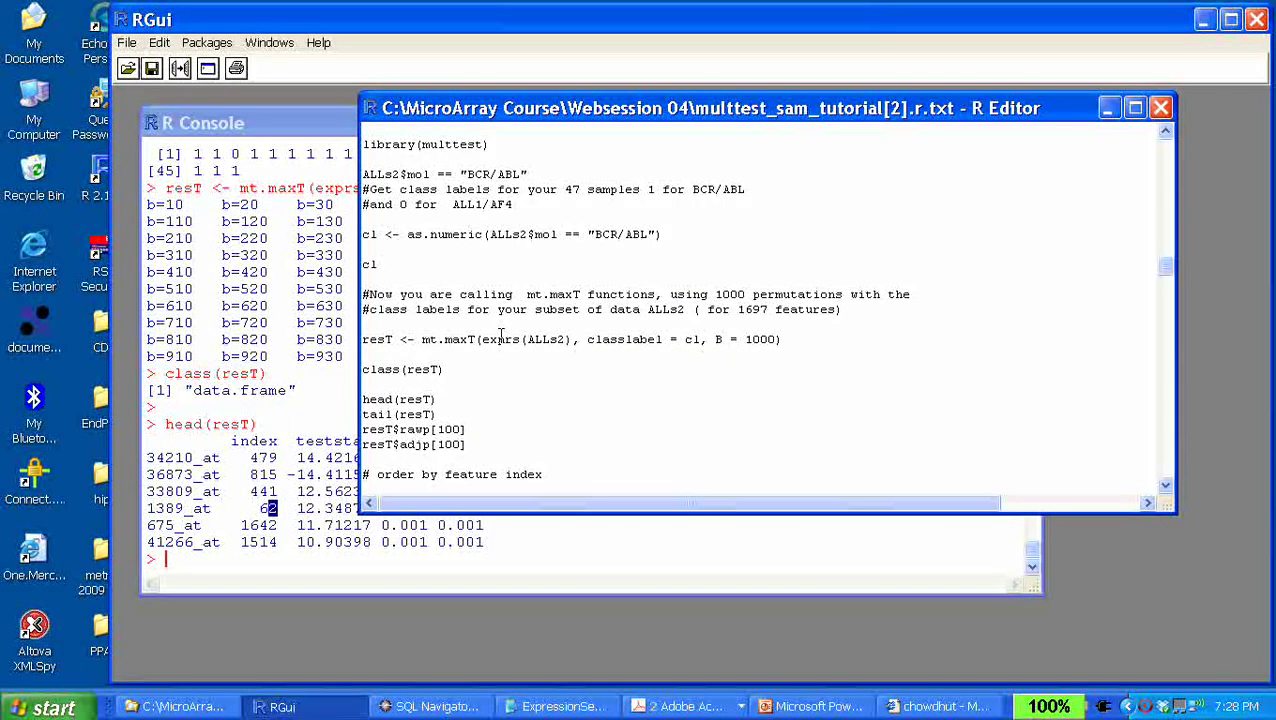
drag(420, 339, 452, 339)
click(446, 339)
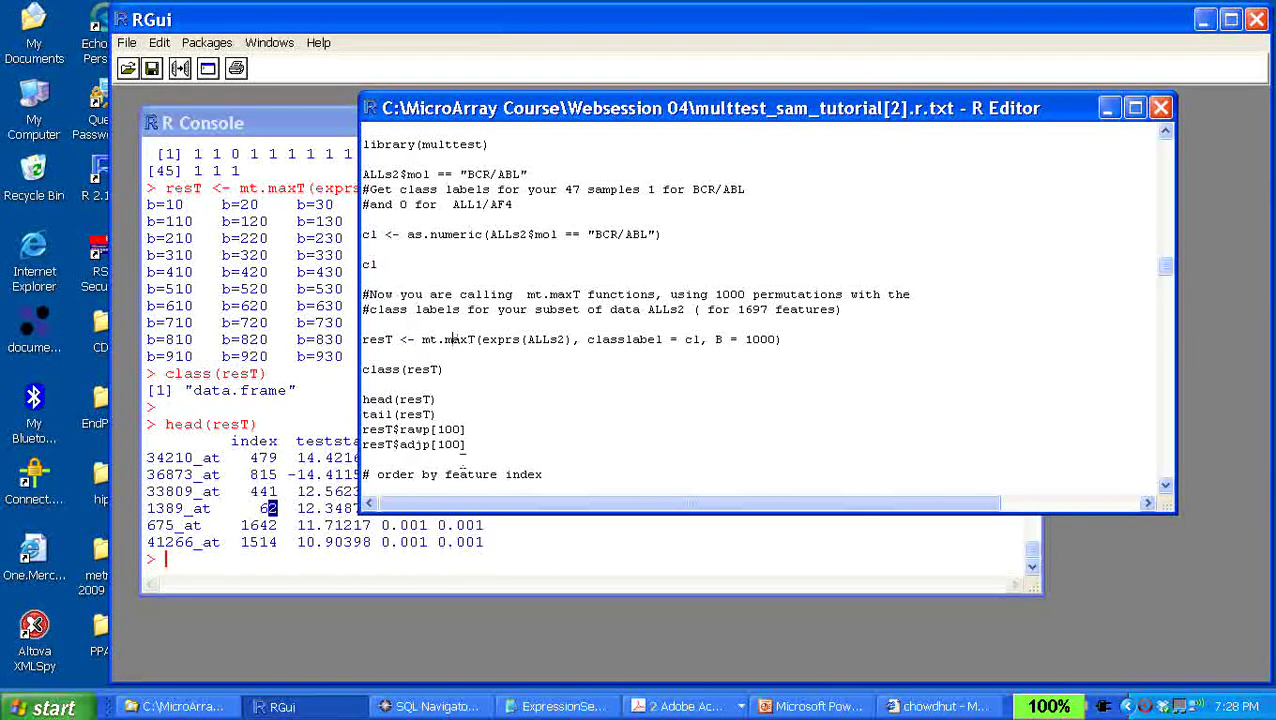
click(450, 525)
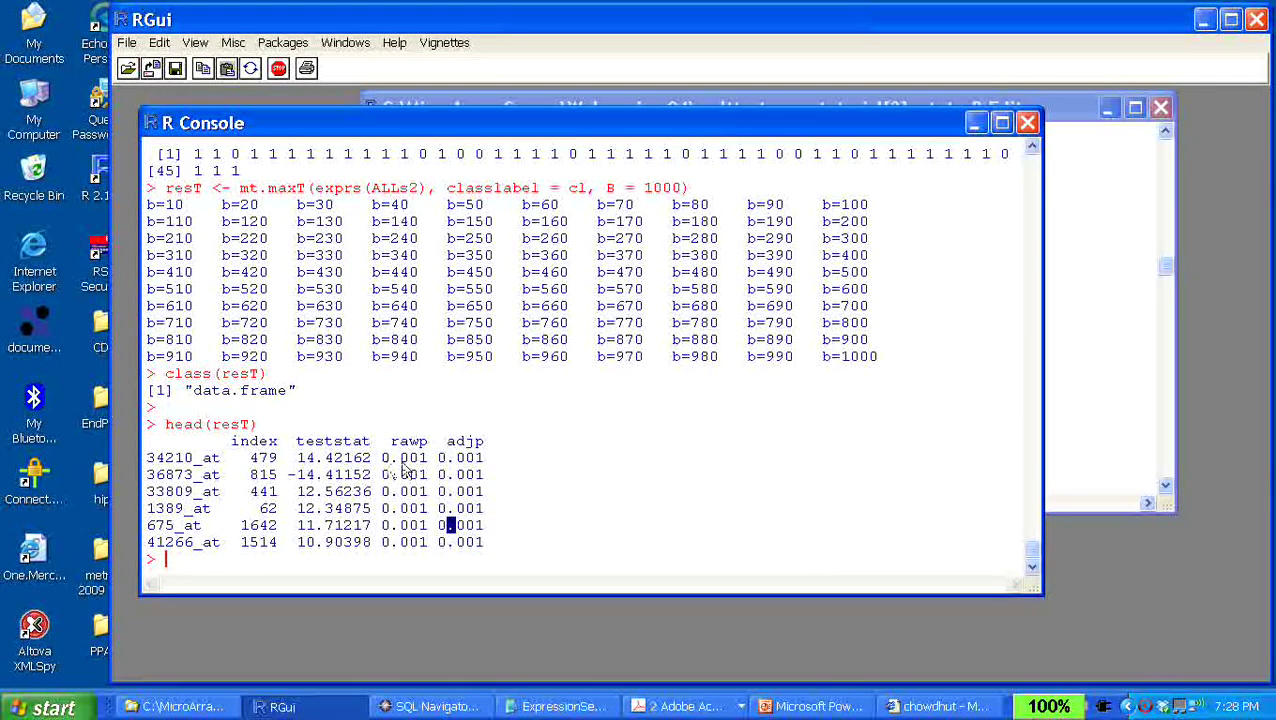
Run tail(resT) from the script and compare its rows with the head(resT) output in the console
click(1056, 436)
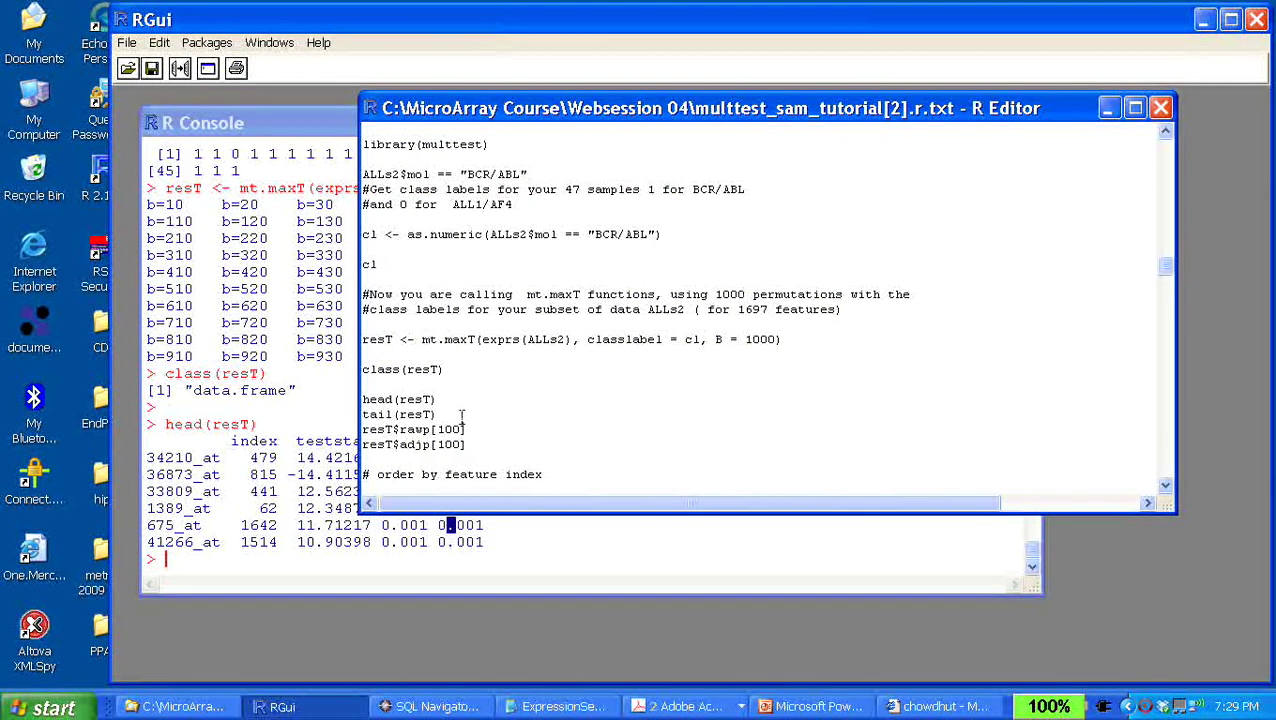
drag(463, 414, 360, 414)
key(ctrl+r)
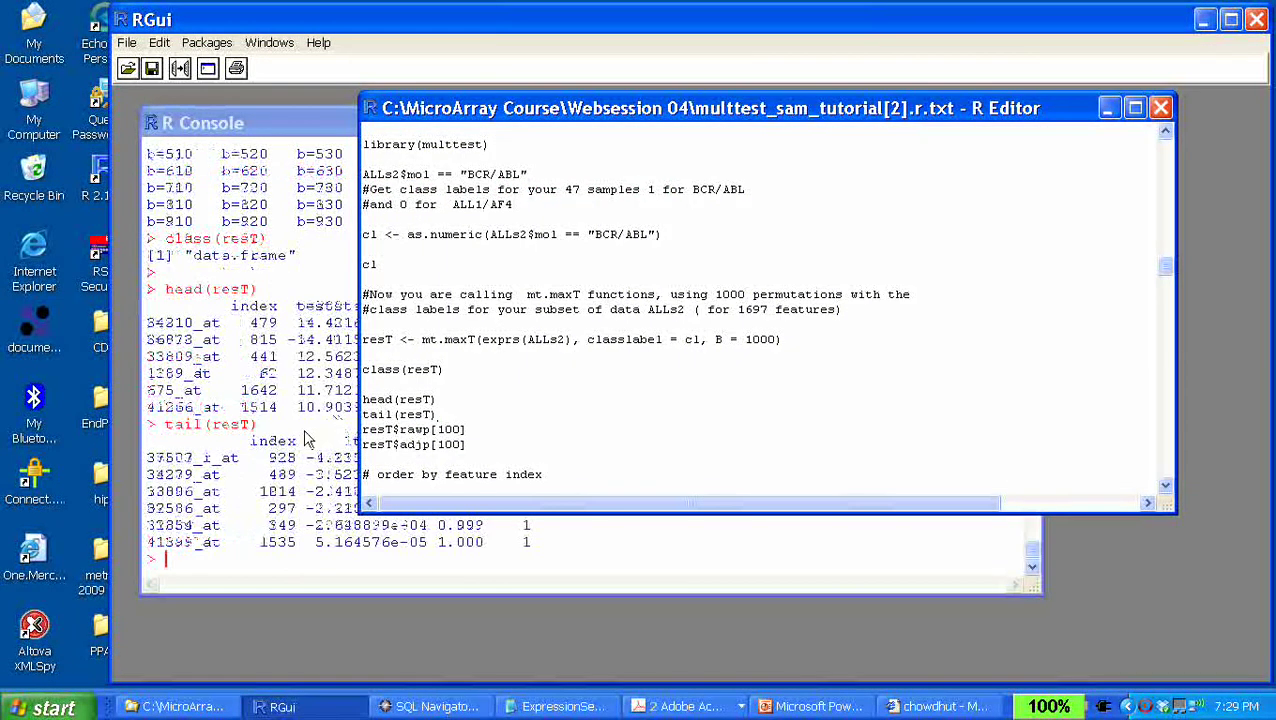
drag(269, 458, 278, 458)
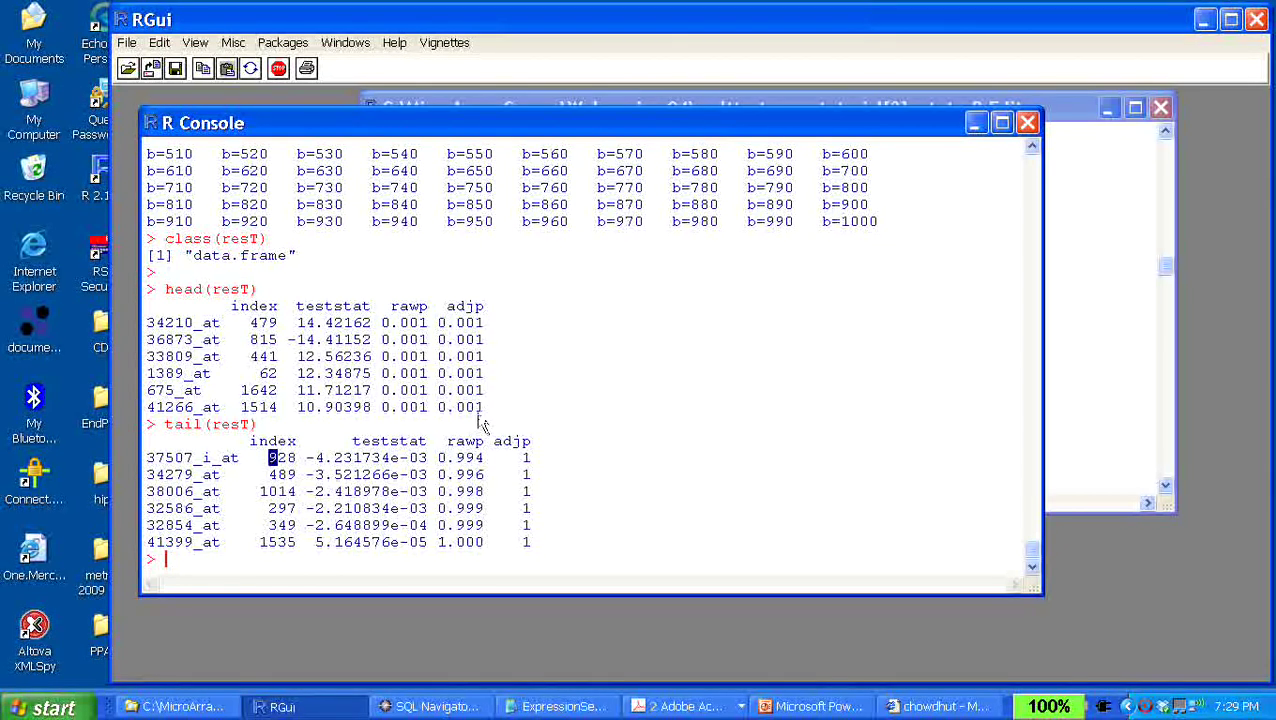
drag(477, 411, 475, 322)
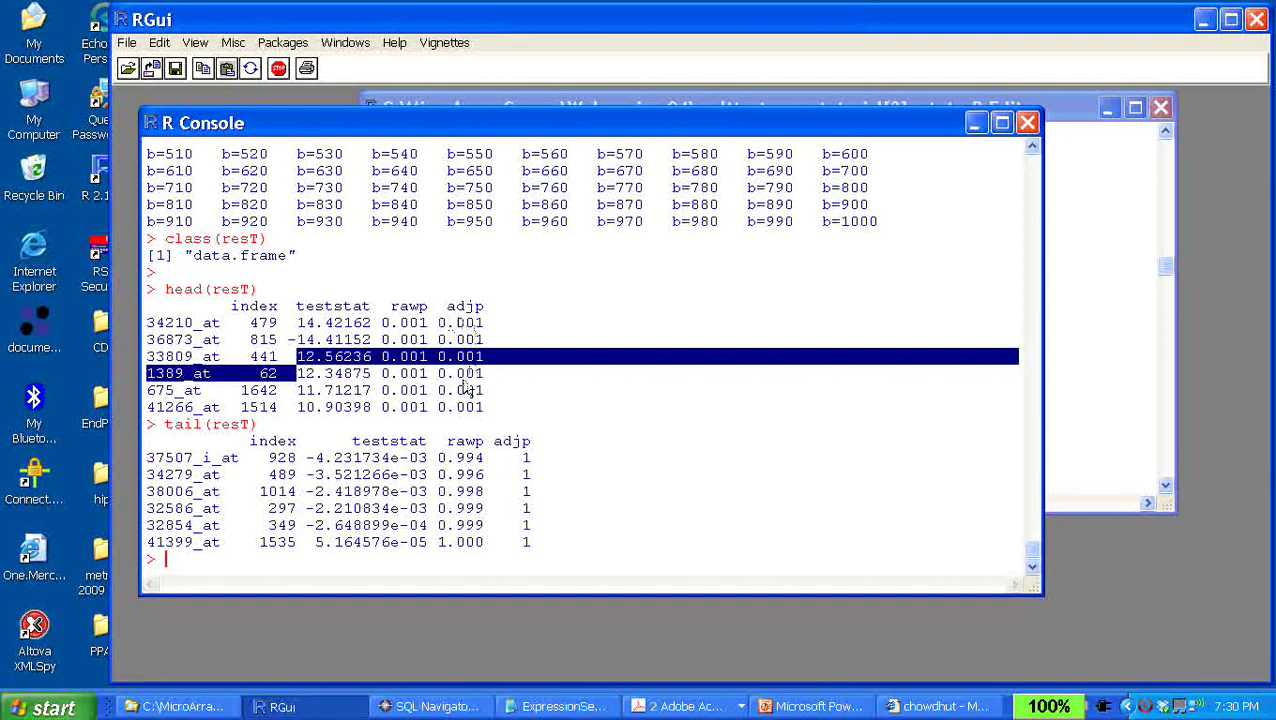
Run resT$rawp[100] from the script and check the raw p-value printed in the console
click(1077, 351)
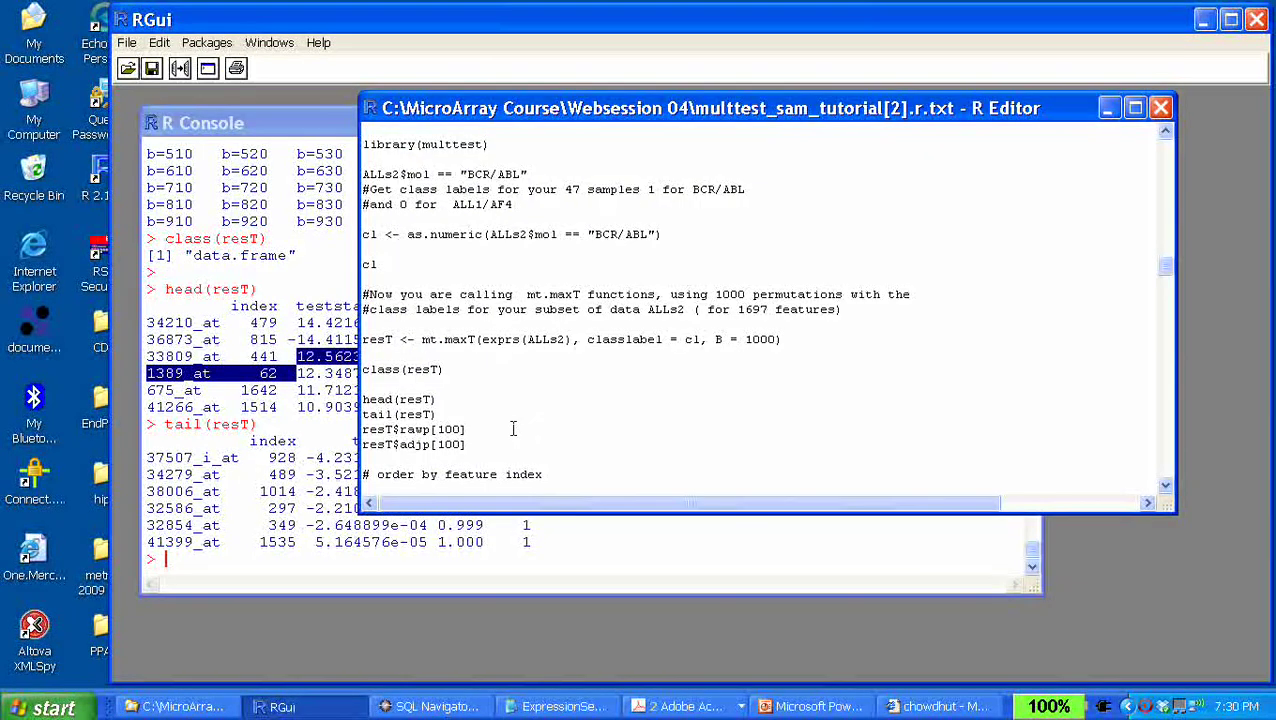
click(499, 431)
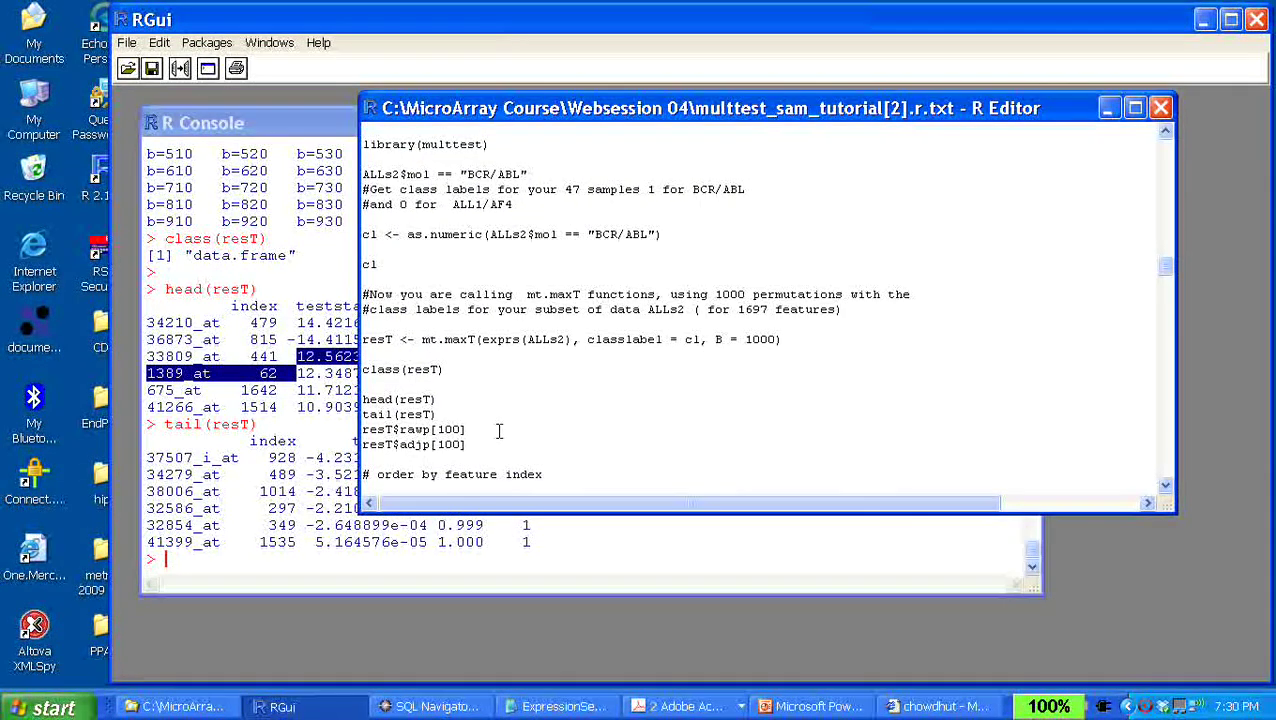
scroll(496, 430, down, 2)
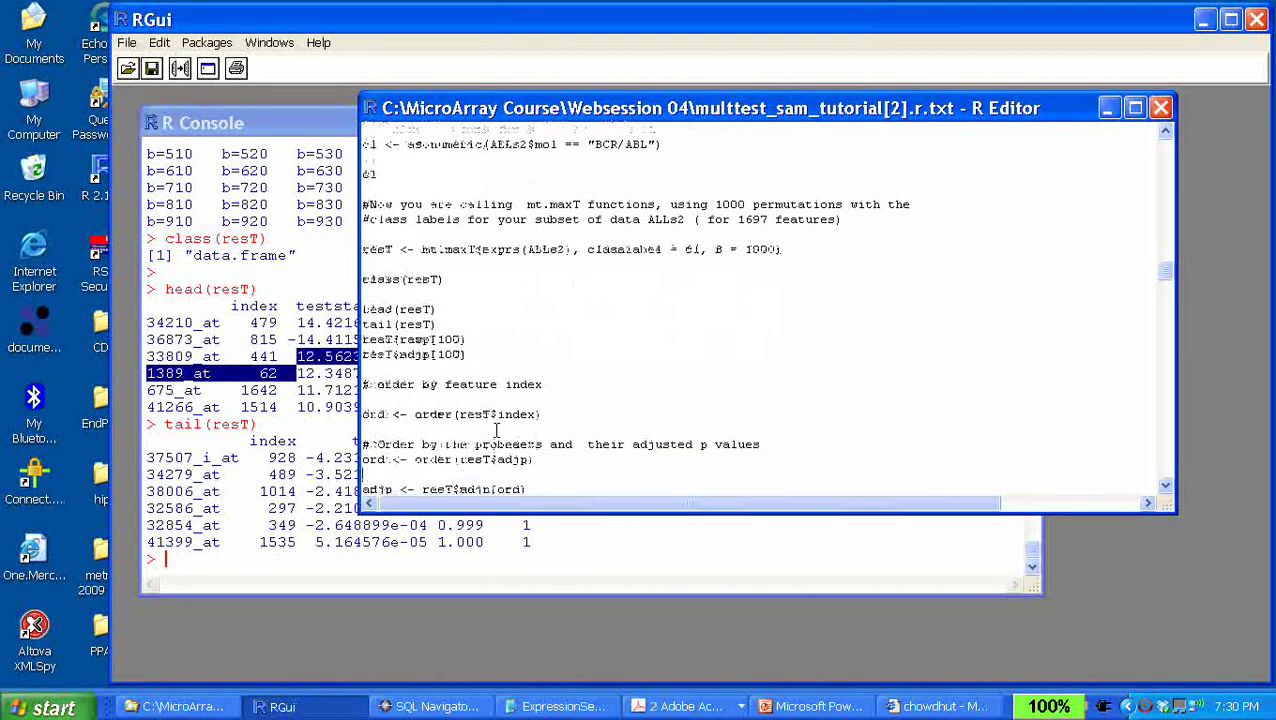
drag(468, 340, 360, 341)
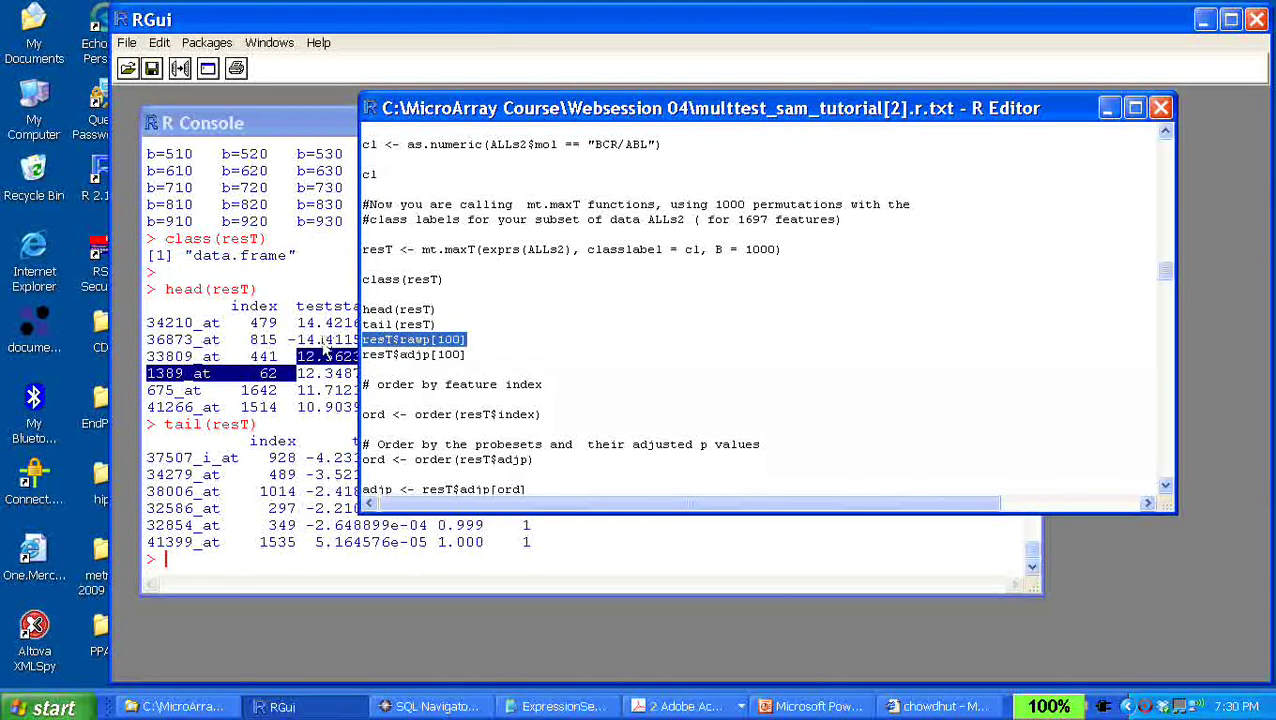
key(ctrl+r)
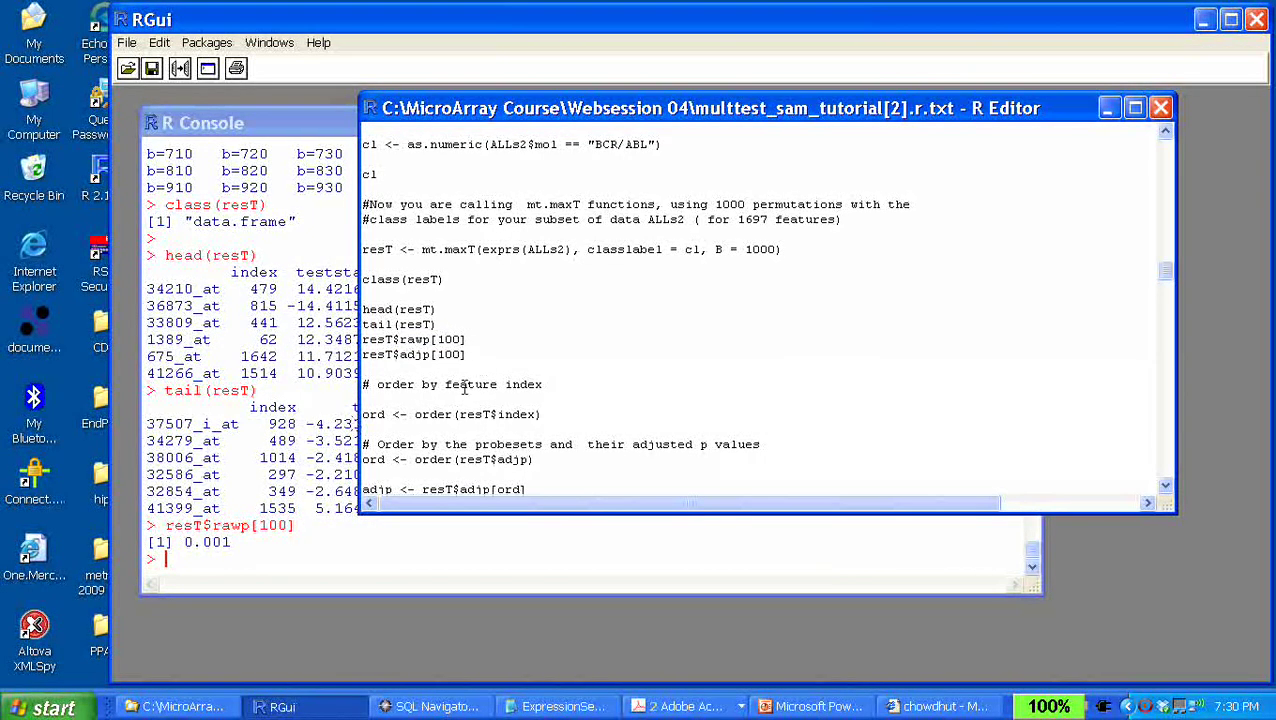
click(322, 460)
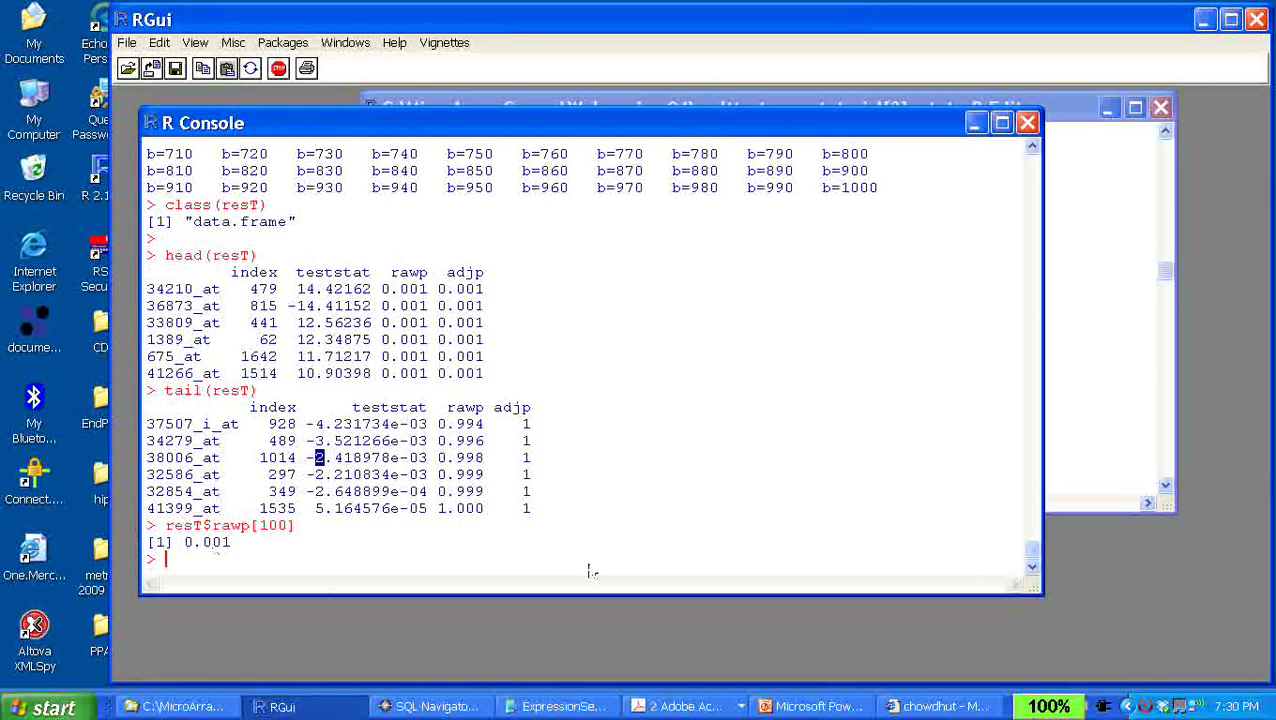
Add the line resT$adjp[500] below resT$adjp[100] in the script, run it and check the console output
click(1092, 352)
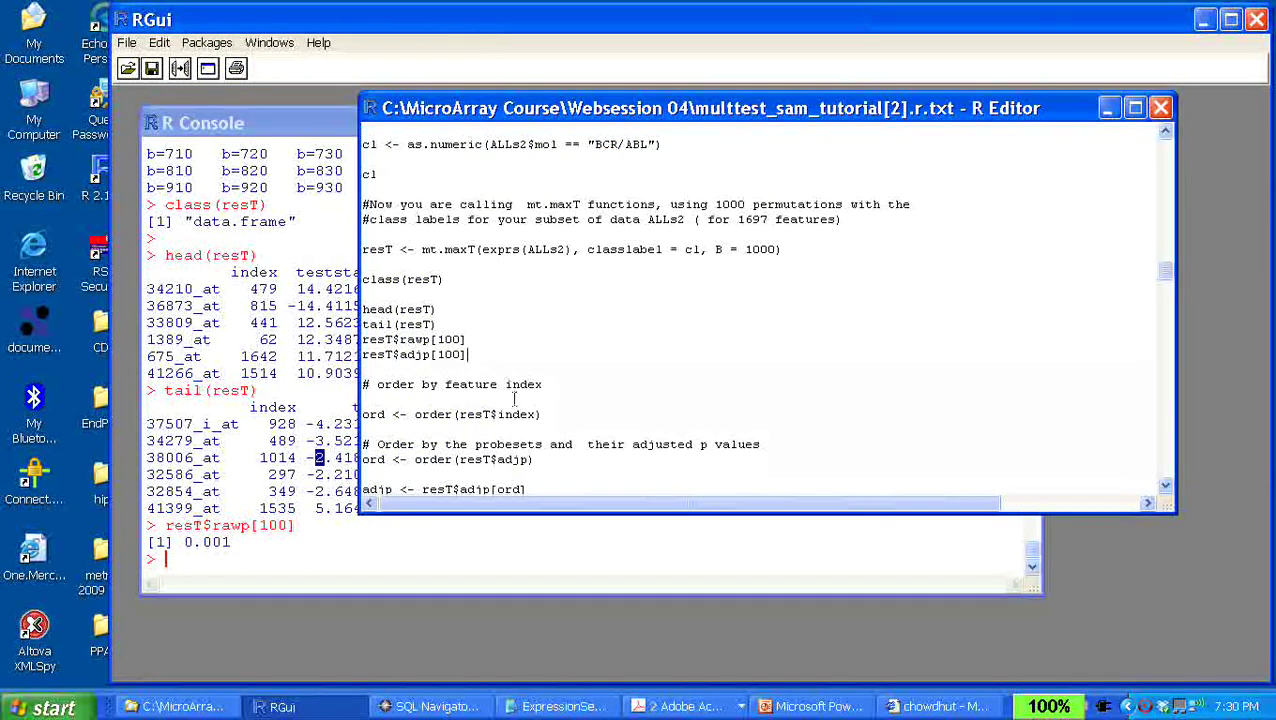
drag(470, 354, 305, 356)
key(ctrl+c)
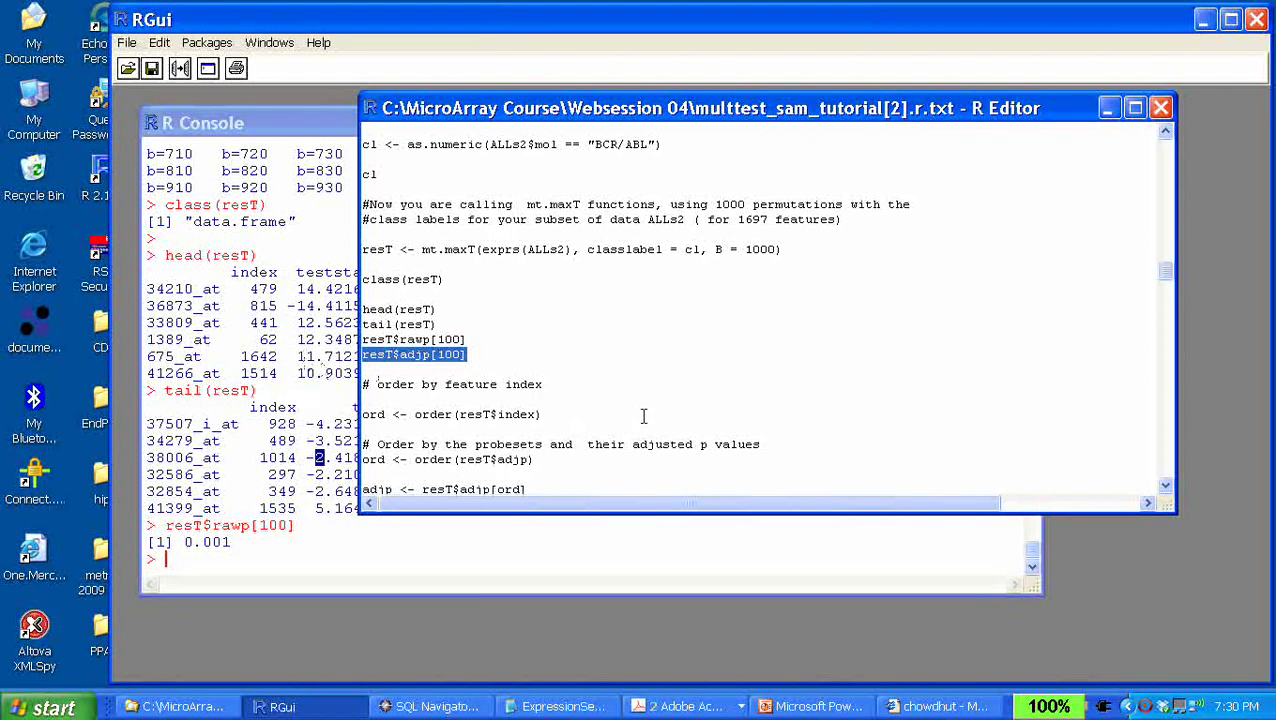
click(484, 352)
key(Return)
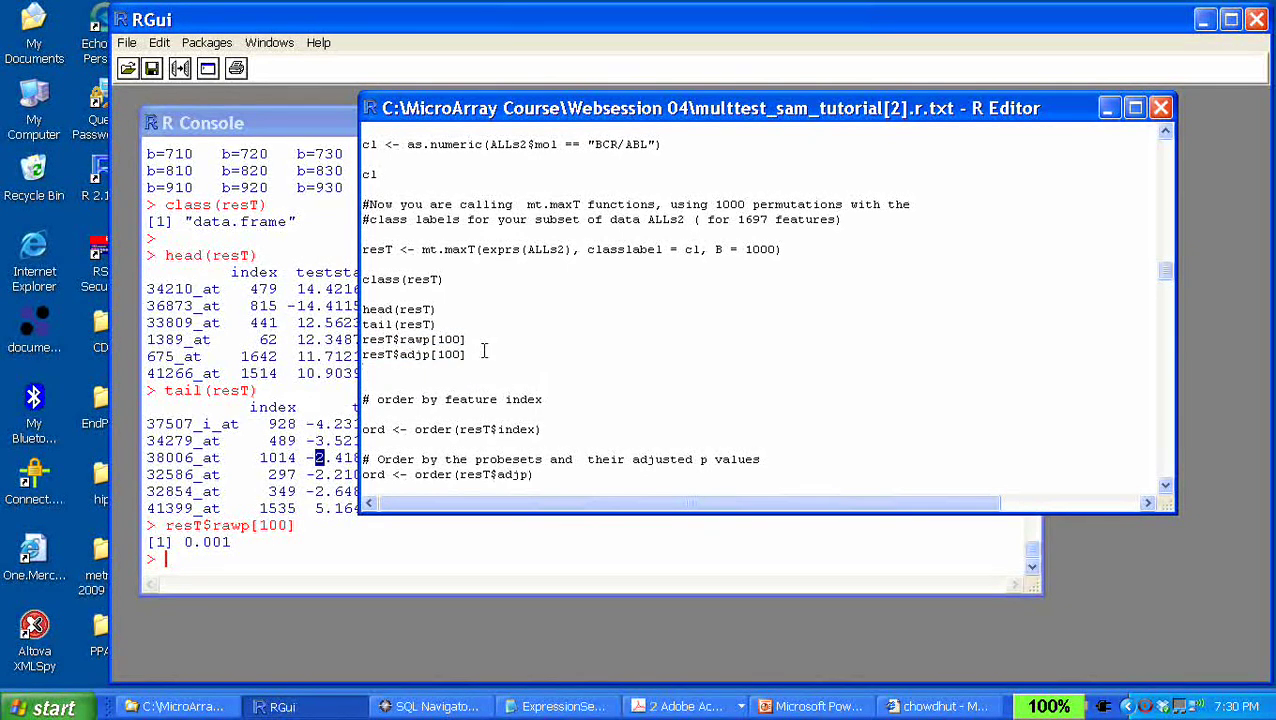
key(ctrl+v)
text(5)
drag(470, 376, 355, 370)
key(ctrl+r)
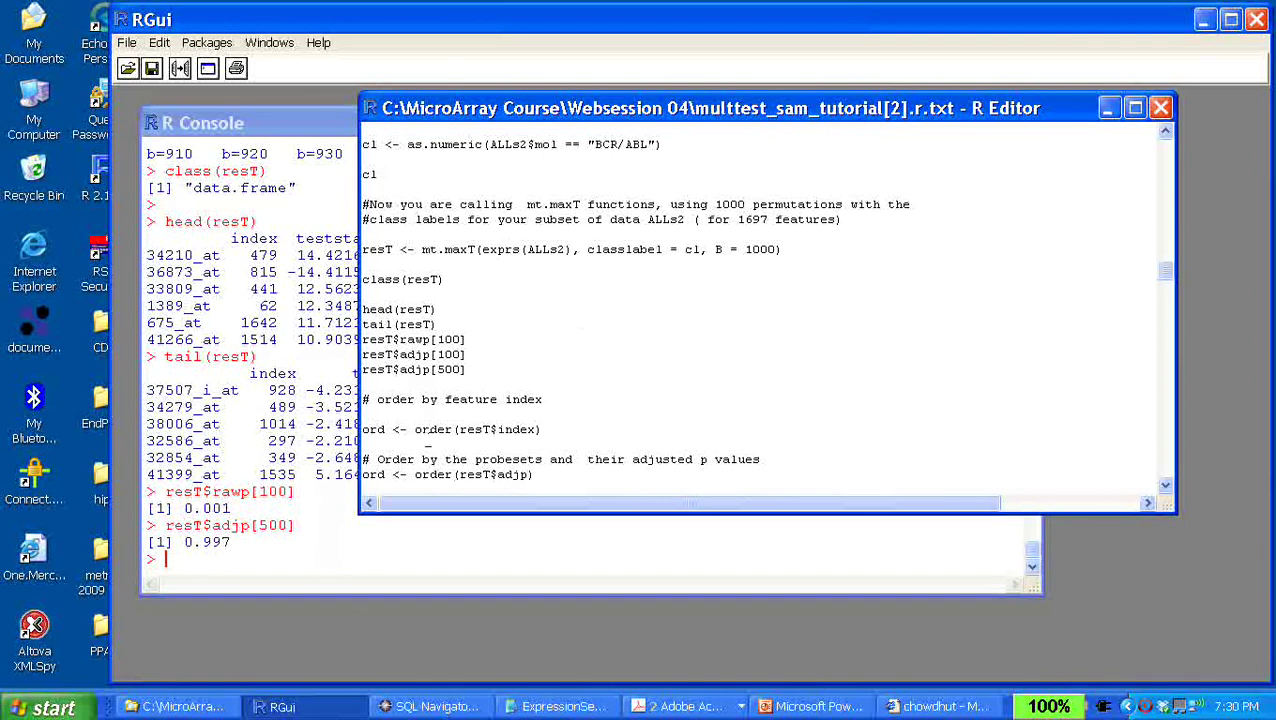
click(300, 425)
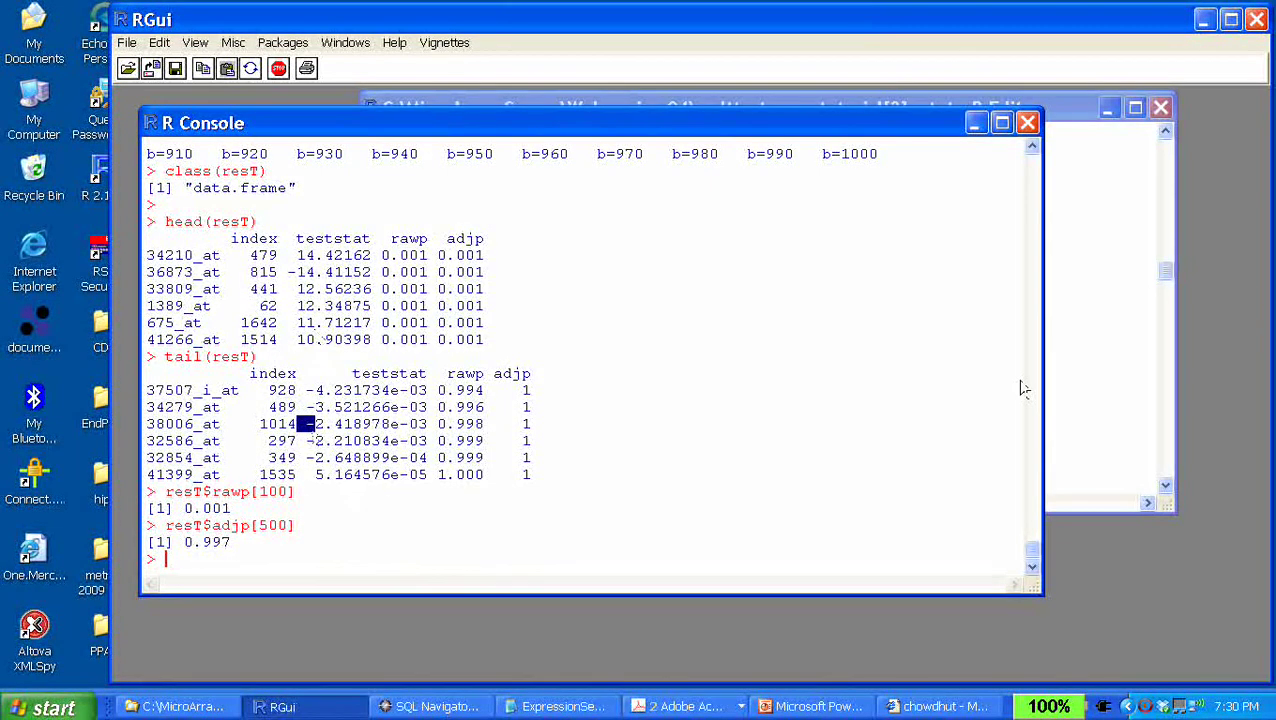
Examine the script's ord <- order(resT$adjp) line alongside the adjp columns of the head and tail output in the console
click(1074, 387)
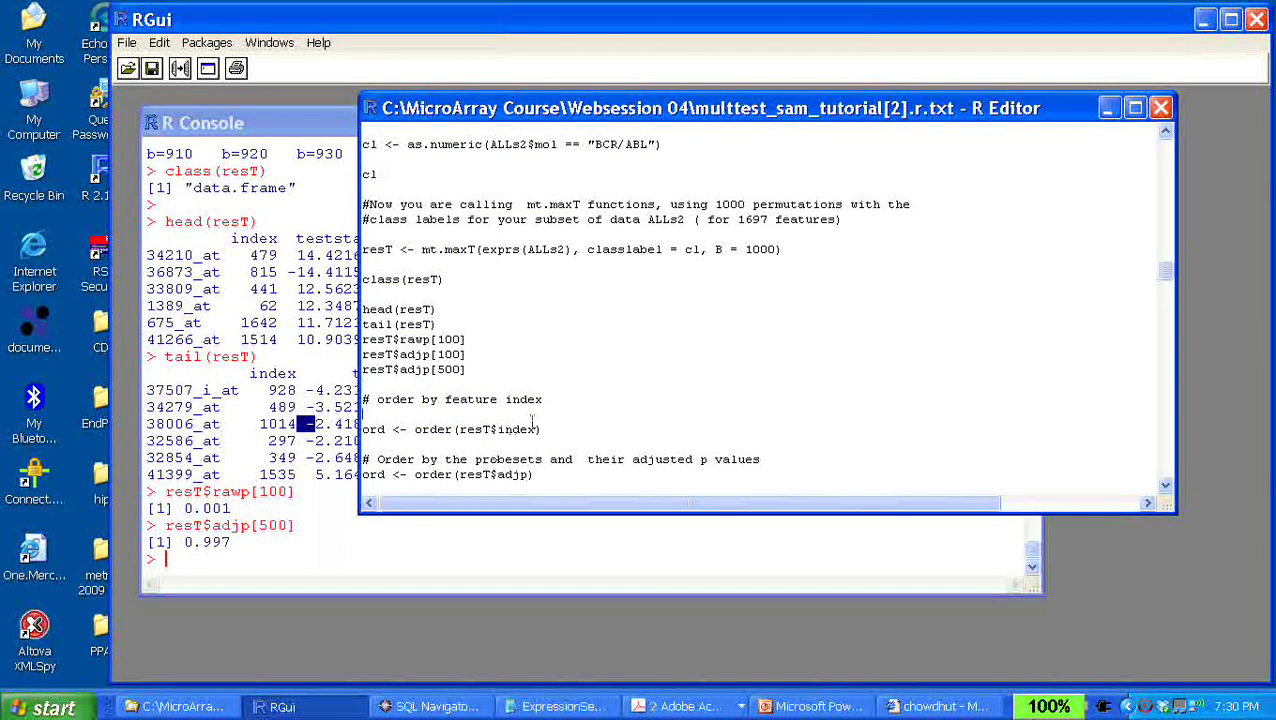
scroll(532, 420, down, 3)
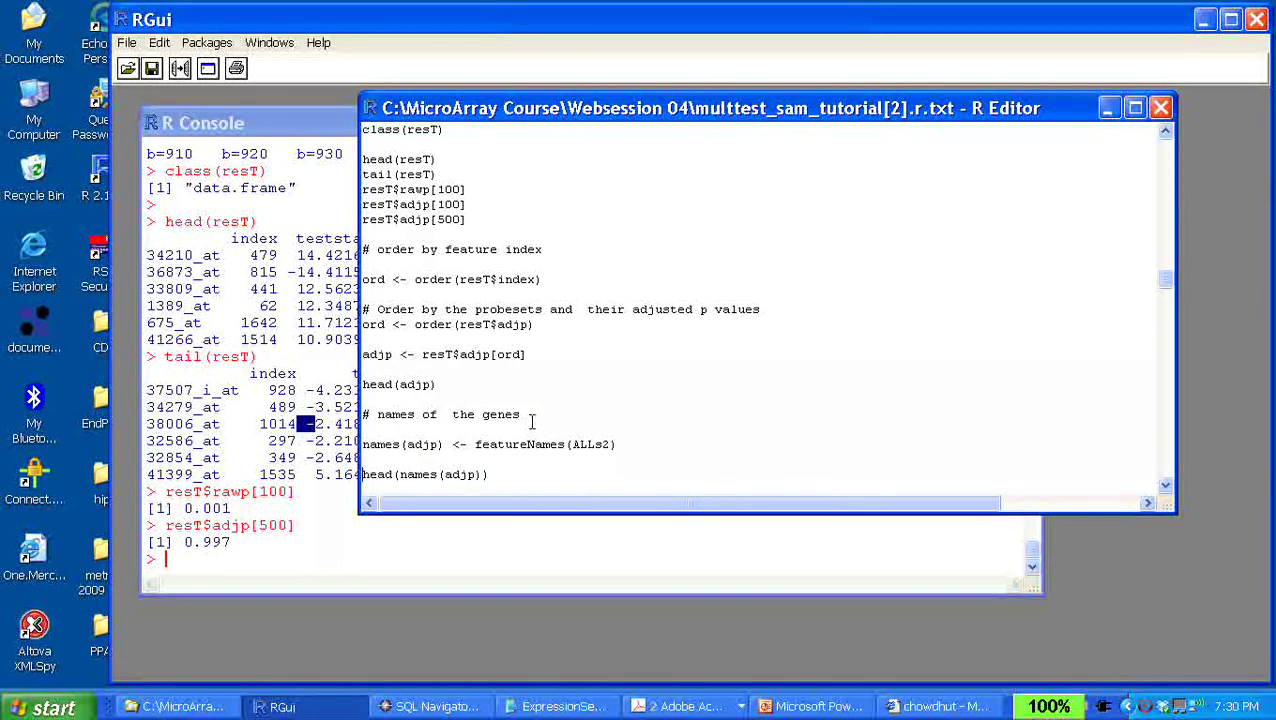
click(272, 449)
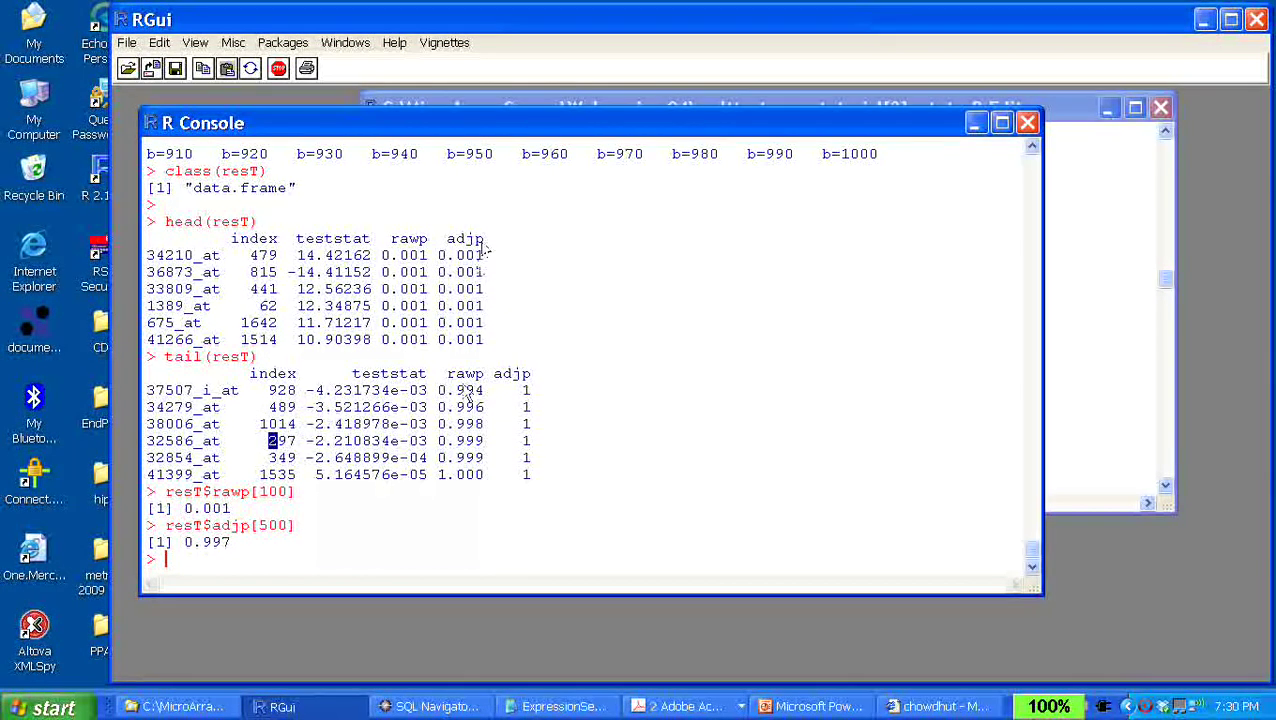
click(1136, 386)
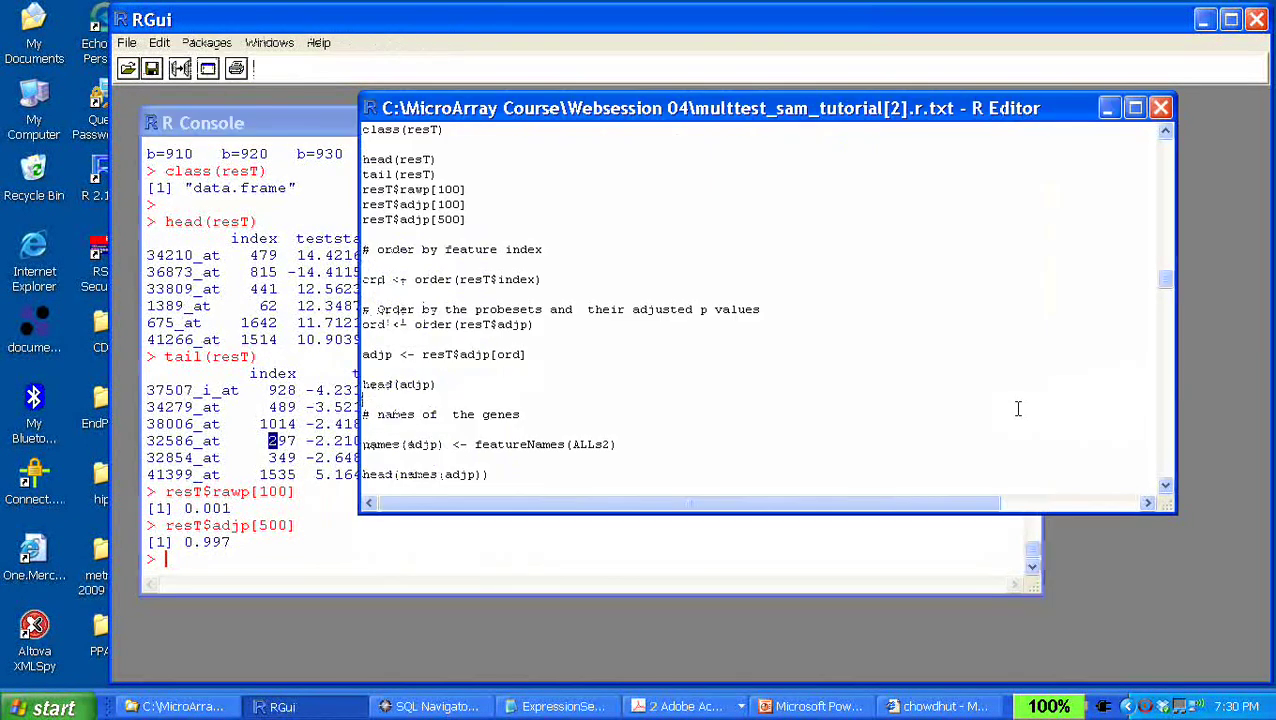
drag(492, 325, 463, 325)
click(496, 323)
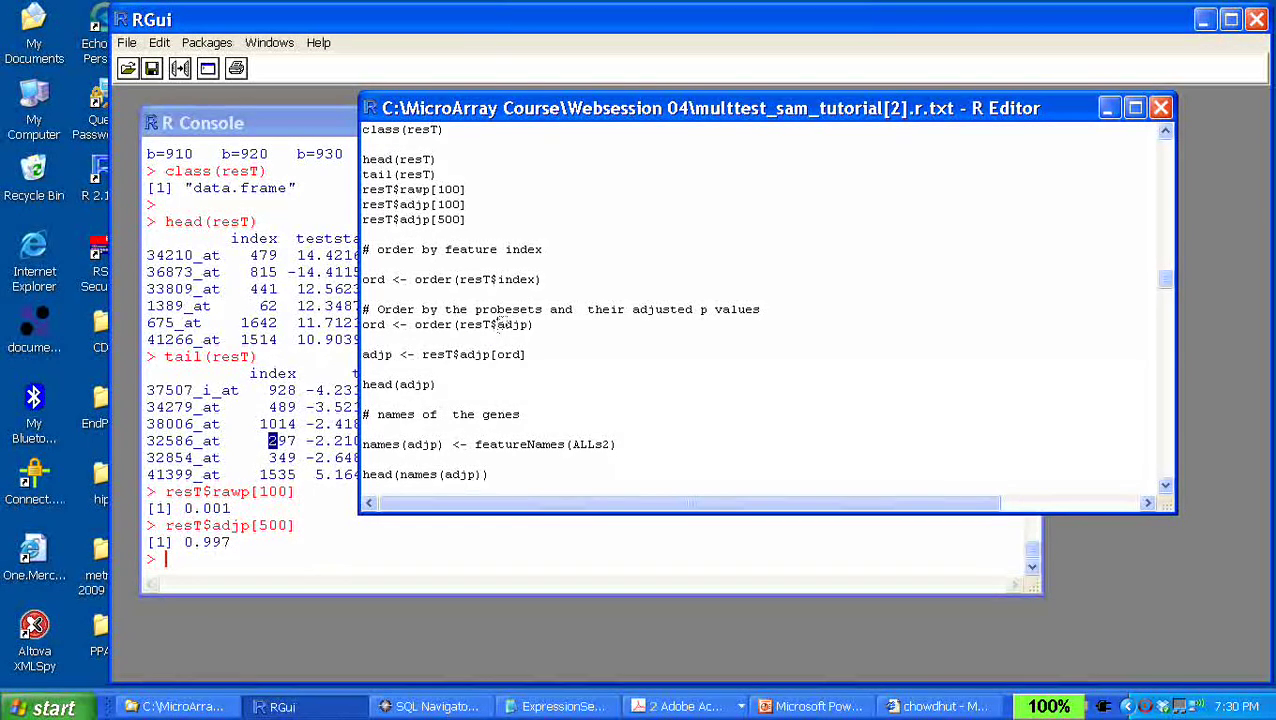
click(228, 300)
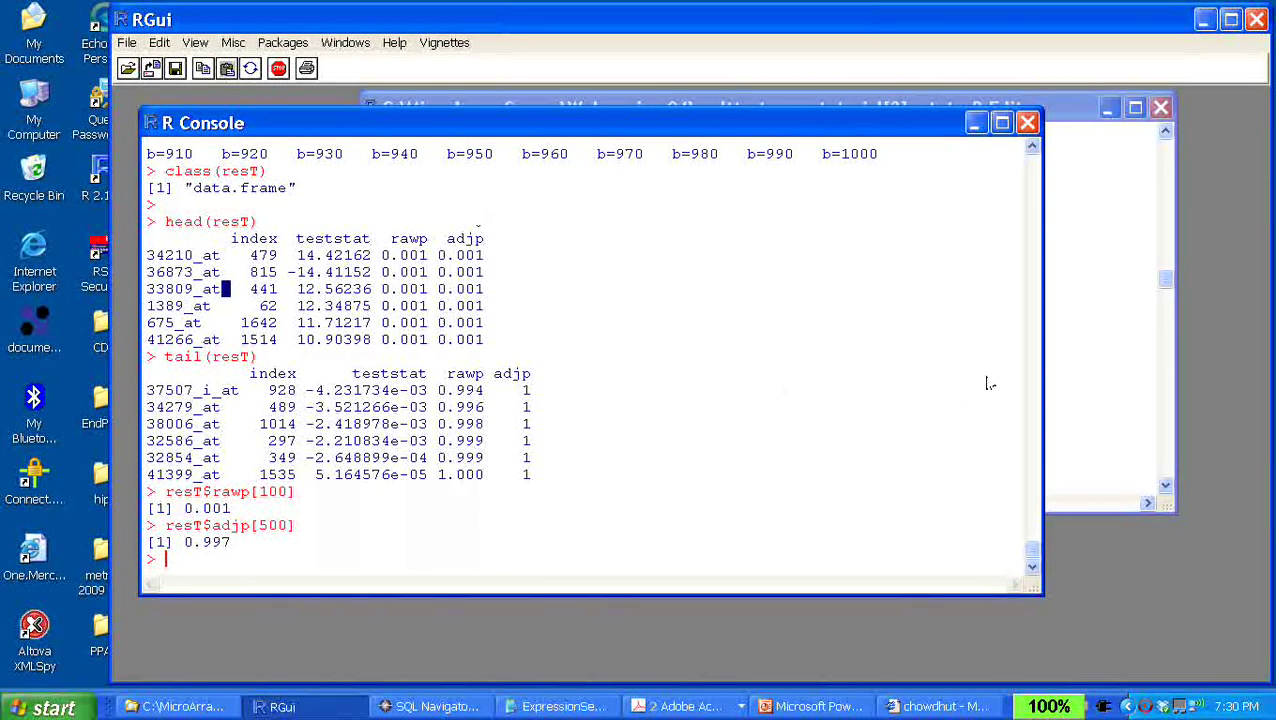
click(1093, 345)
Run ord <- order(resT$adjp) from the script, supplying the missing closing parenthesis in the console
drag(414, 325, 364, 339)
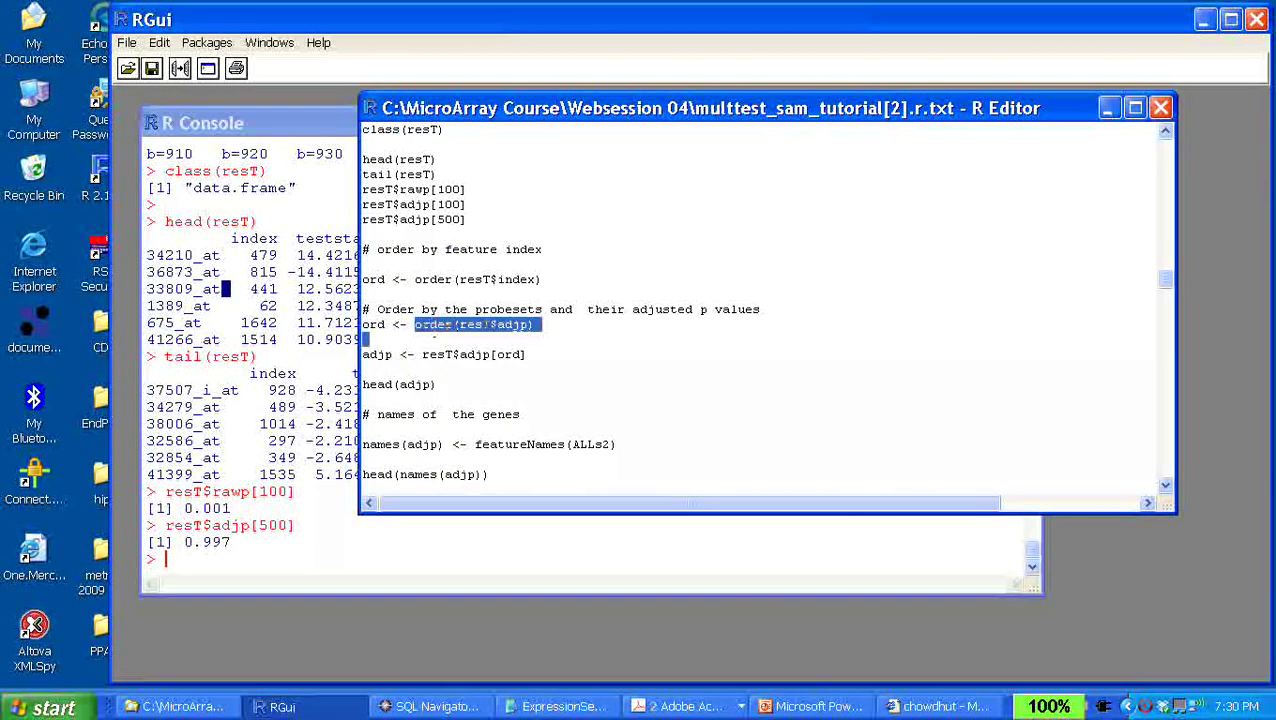
click(586, 346)
drag(563, 338, 530, 325)
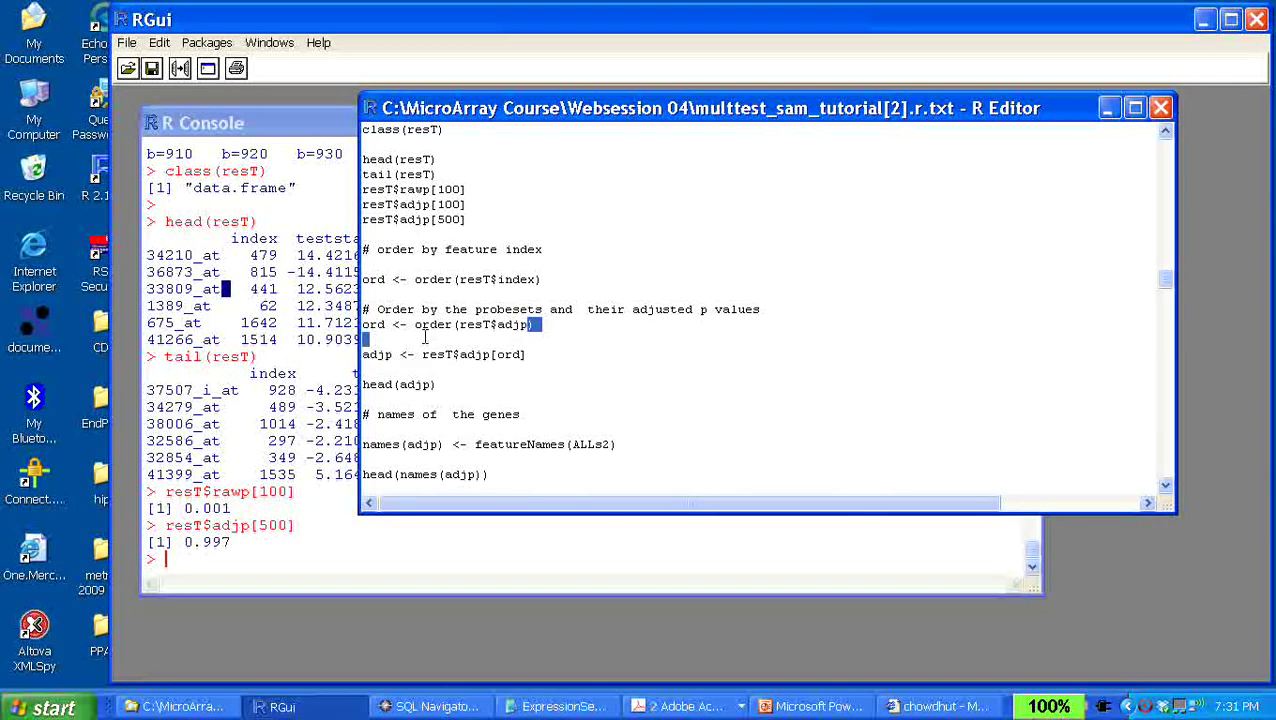
key(shift+Home)
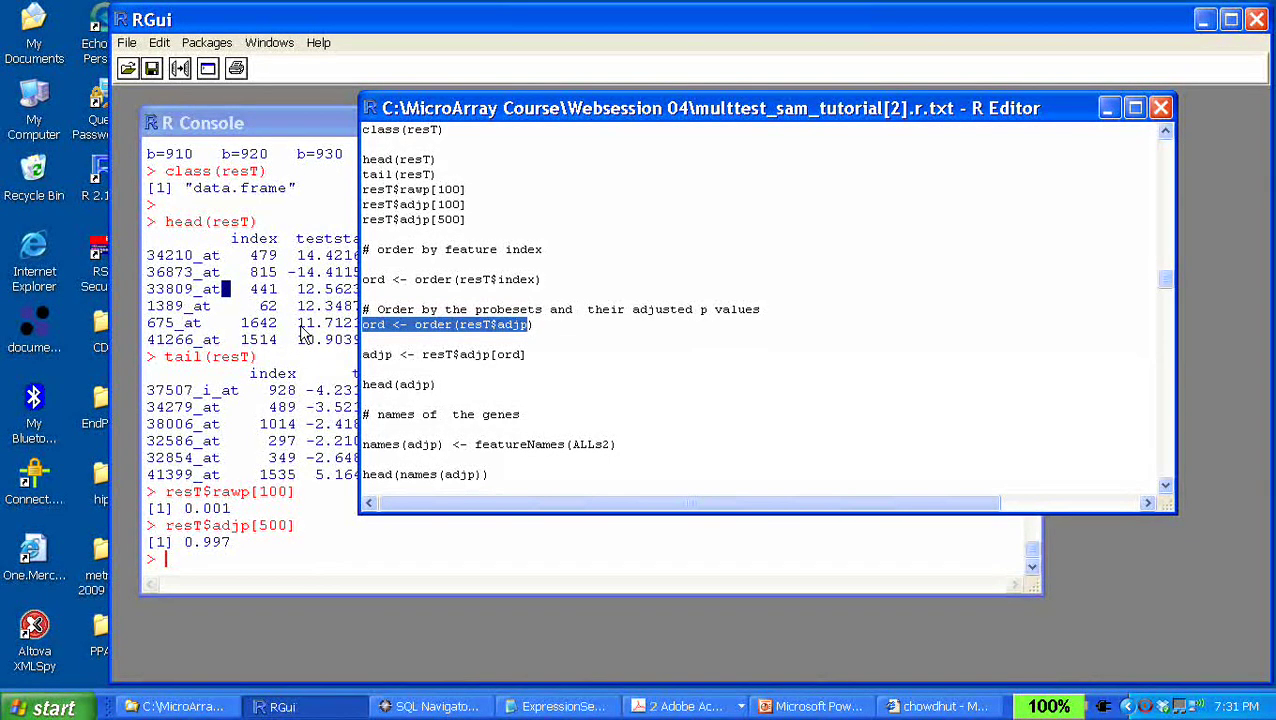
key(ctrl+r)
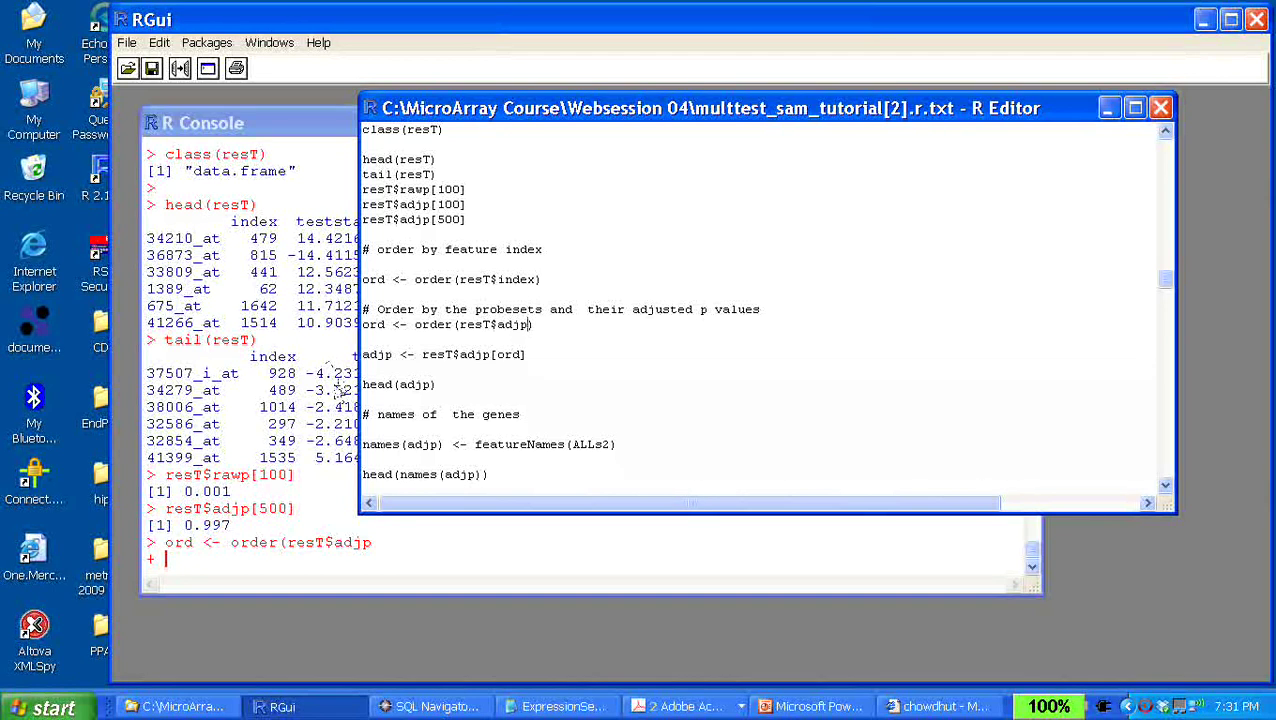
text())
click(256, 543)
text())
key(Return)
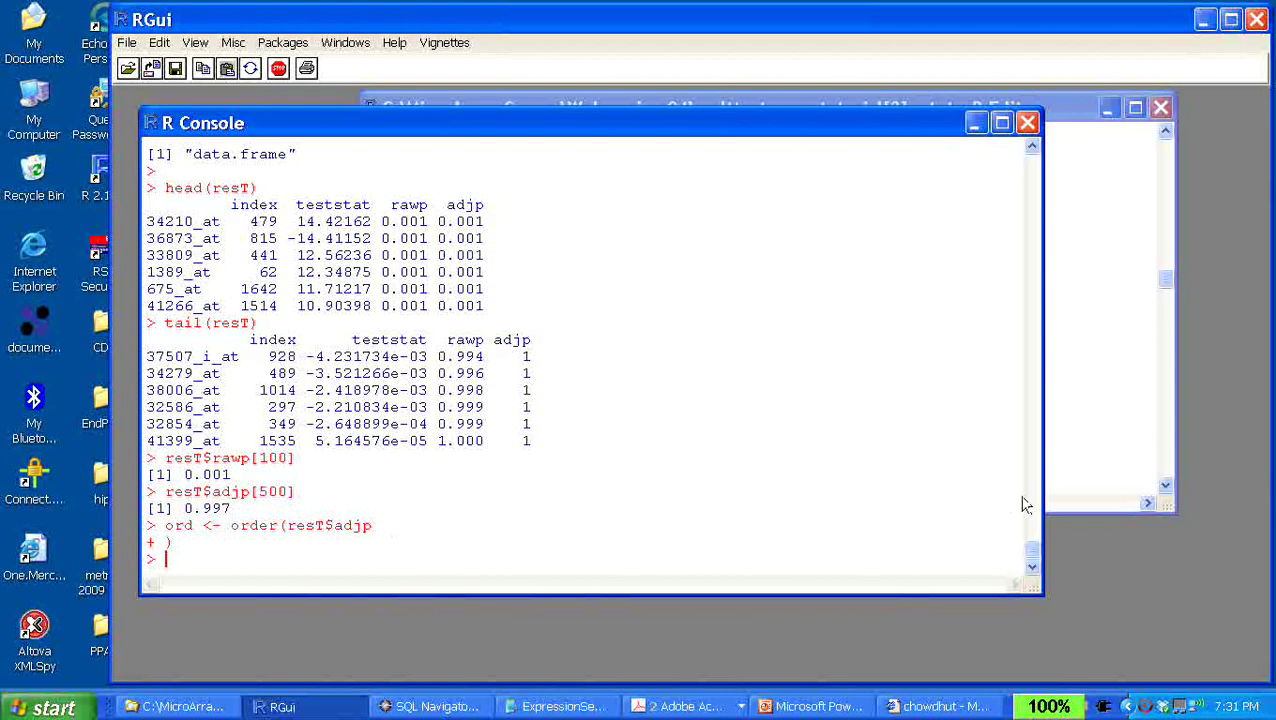
Change the script comment "# names of the genes" to read "# names of the features"
click(1052, 455)
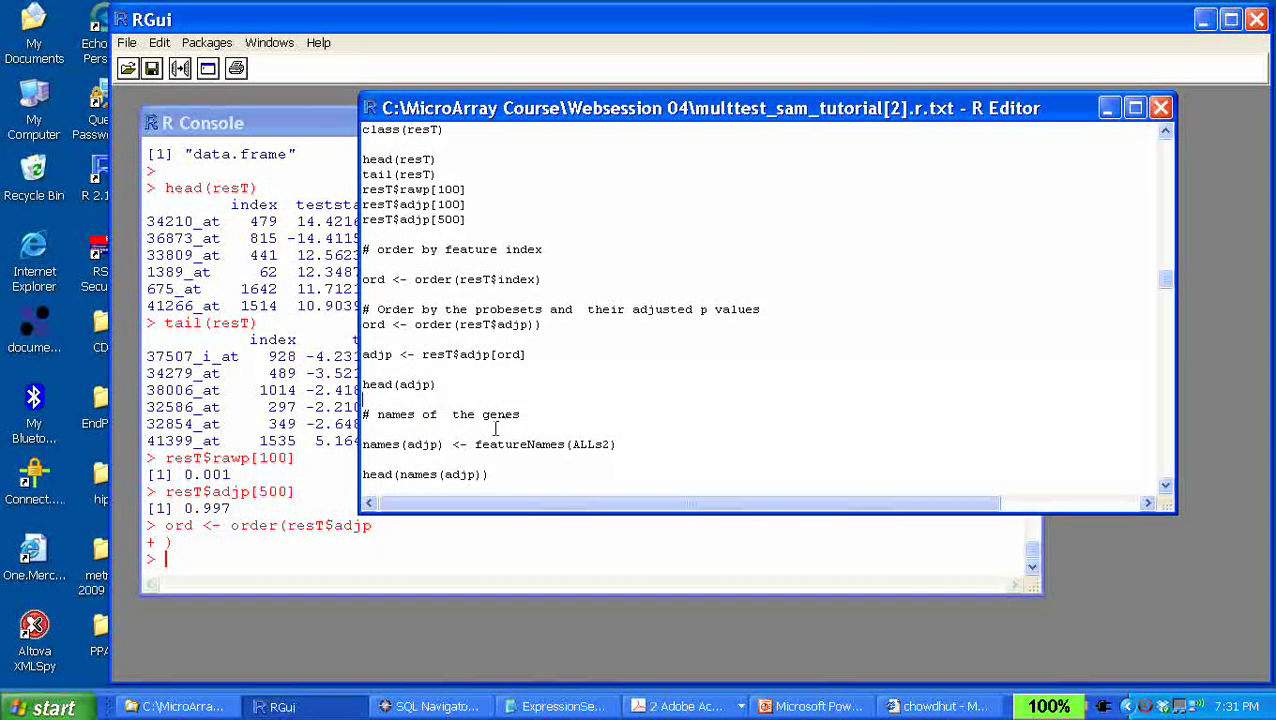
click(536, 414)
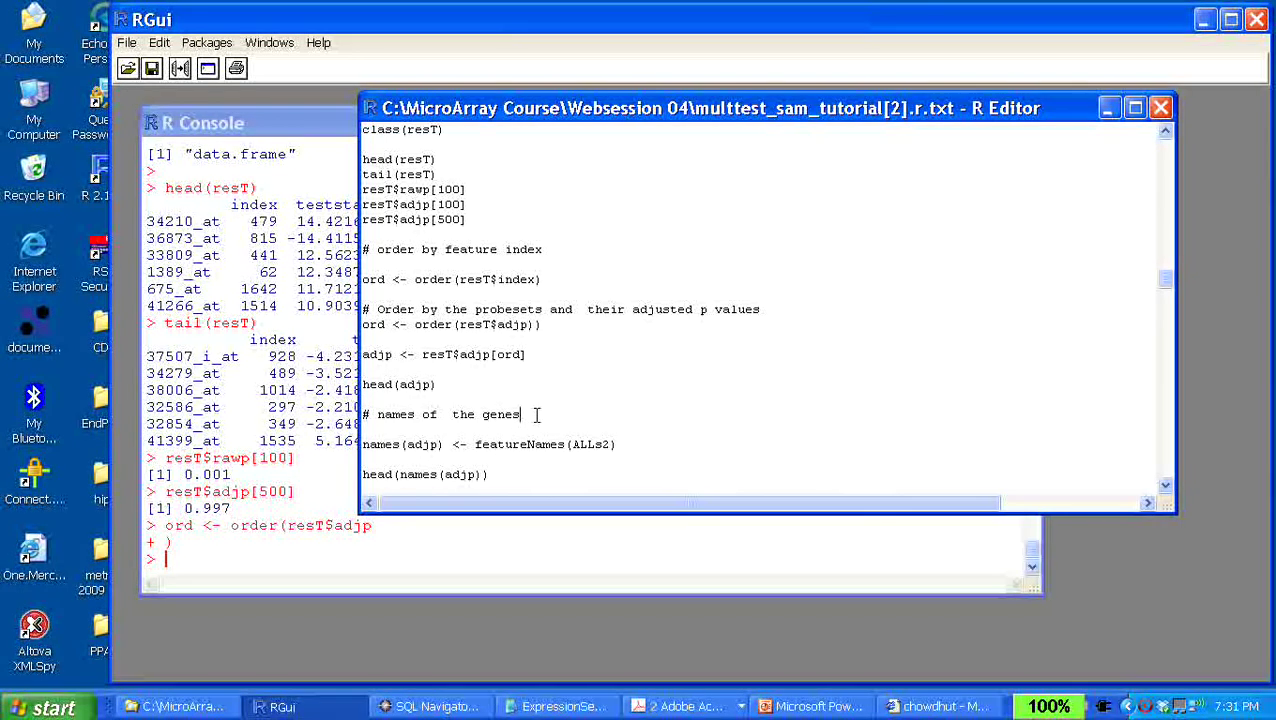
text(featire)
key(BackSpace)
key(BackSpace)
text(ure)
Review the parts of names(adjp) <- featureNames(ALLs2) in the script and run that line
drag(611, 446, 574, 447)
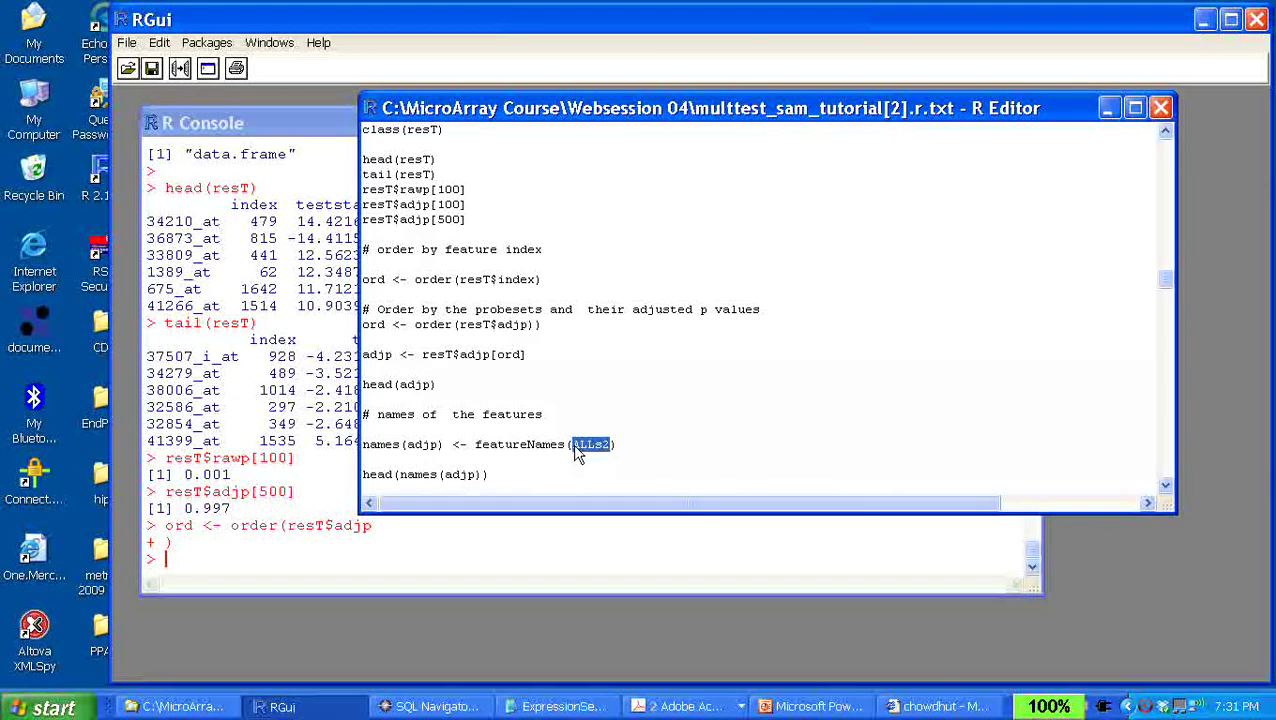
click(592, 417)
click(578, 372)
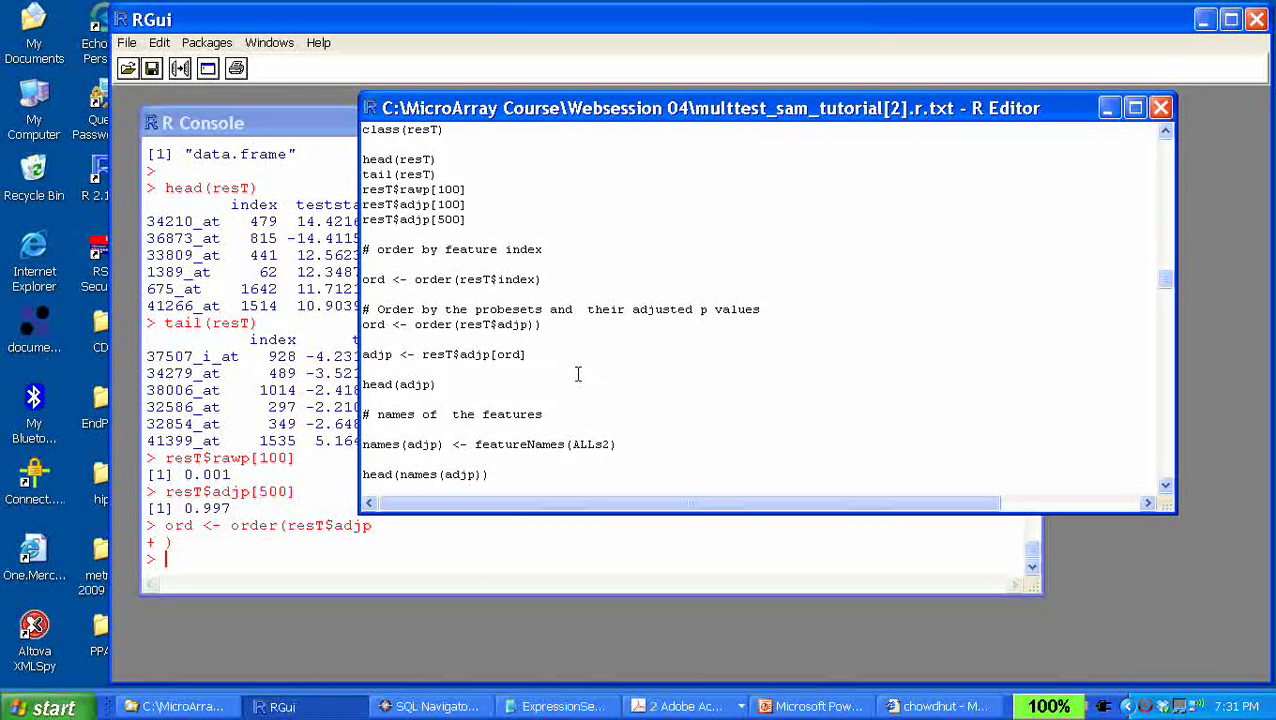
drag(474, 450, 561, 452)
click(565, 455)
drag(656, 446, 368, 440)
click(430, 445)
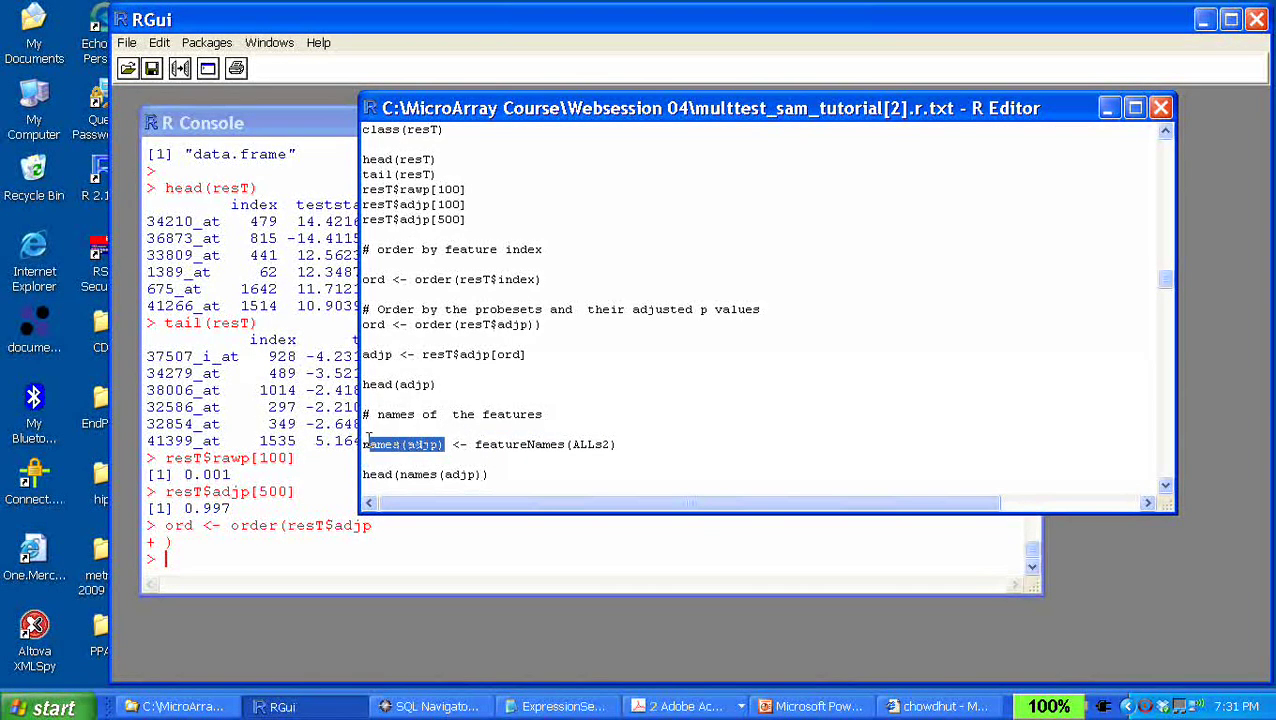
click(474, 444)
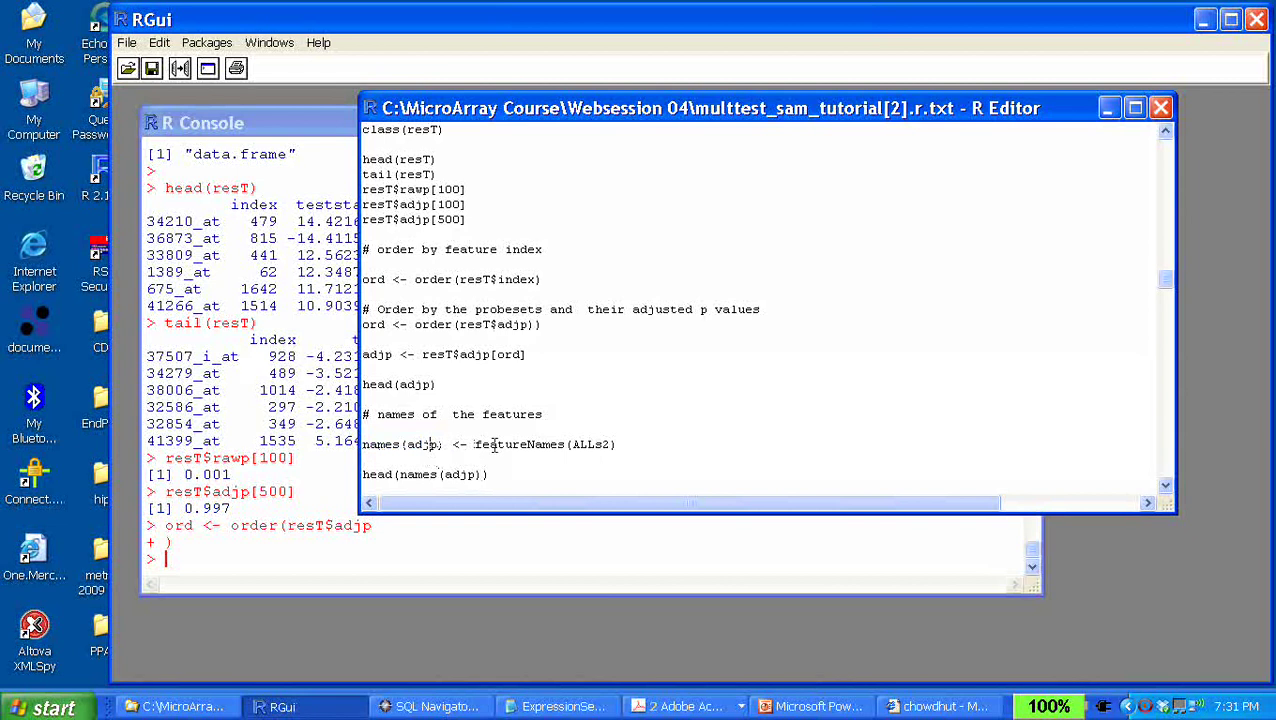
drag(625, 449, 352, 447)
key(ctrl+r)
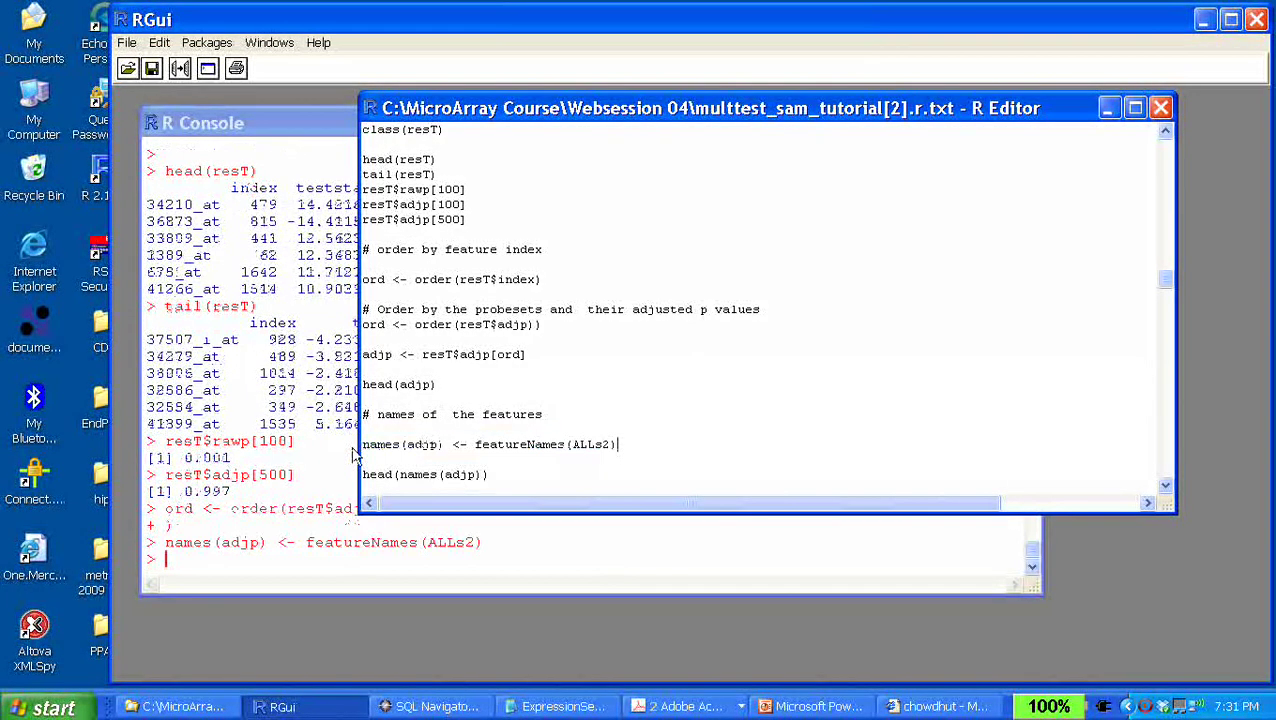
Run head(names(adjp)) from the script and compare the printed feature names with the adjp values in the head(resT) output
drag(400, 358, 345, 355)
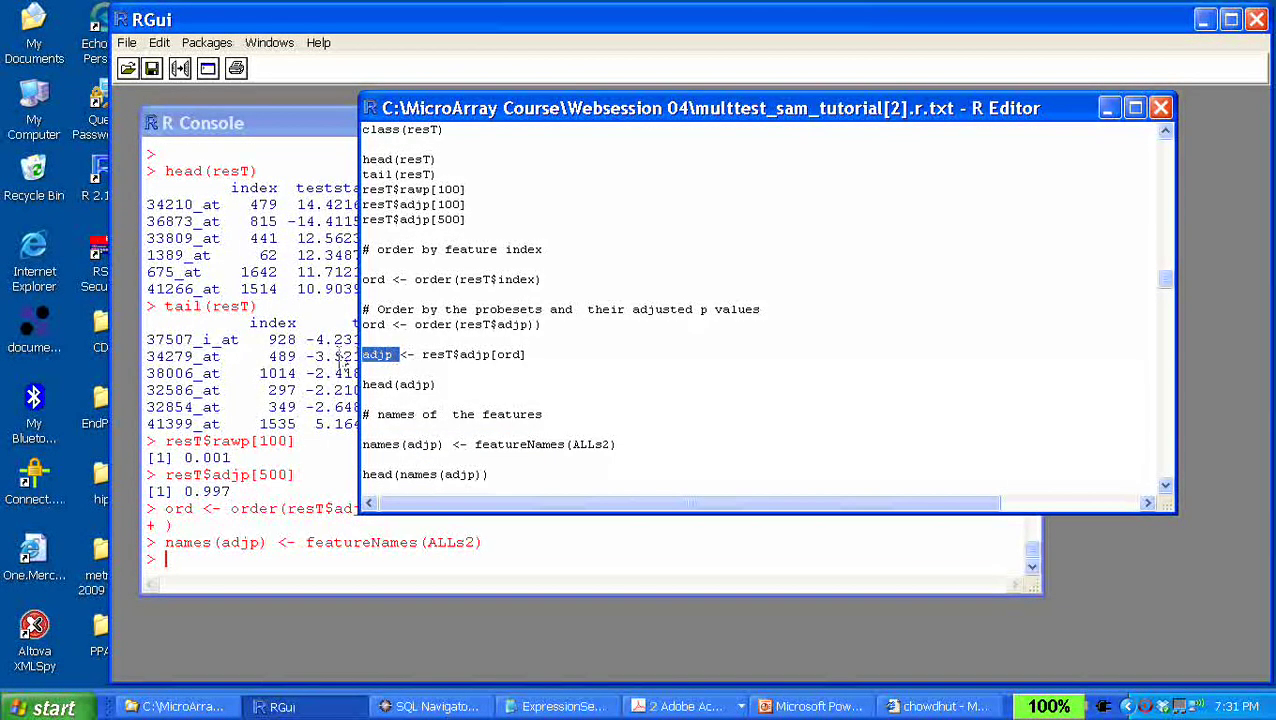
click(281, 465)
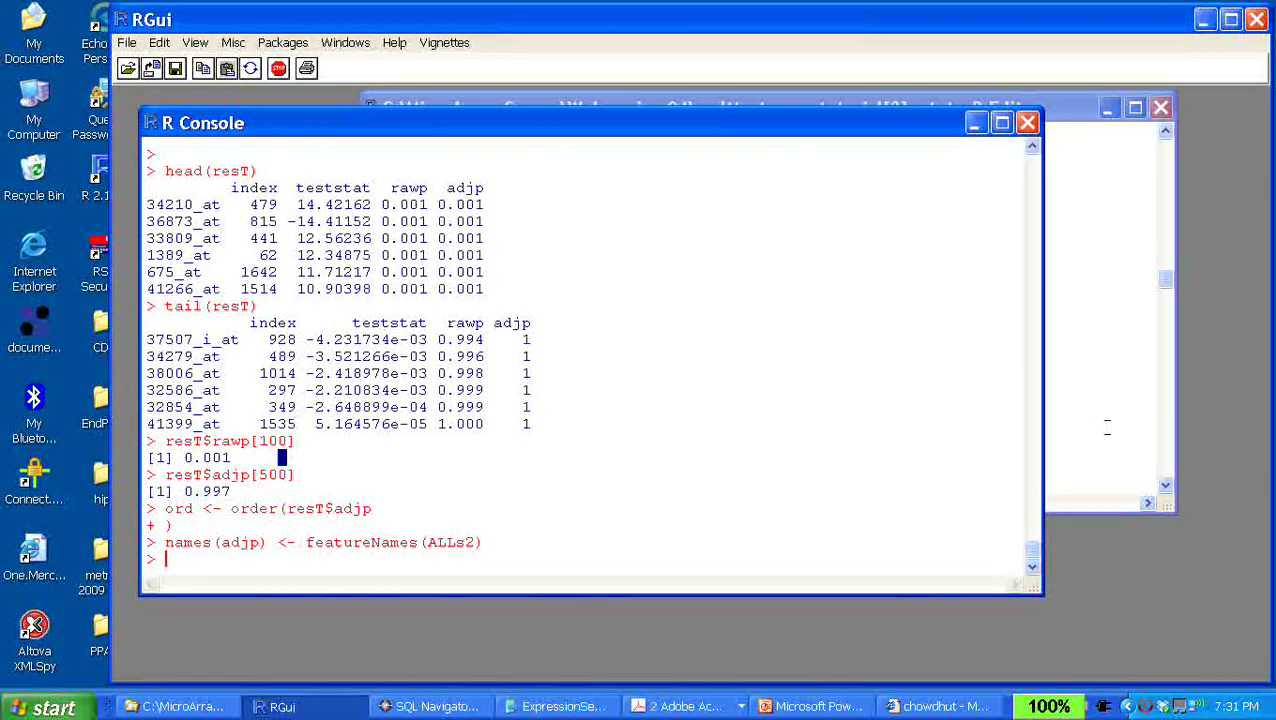
click(1106, 426)
drag(493, 476, 364, 459)
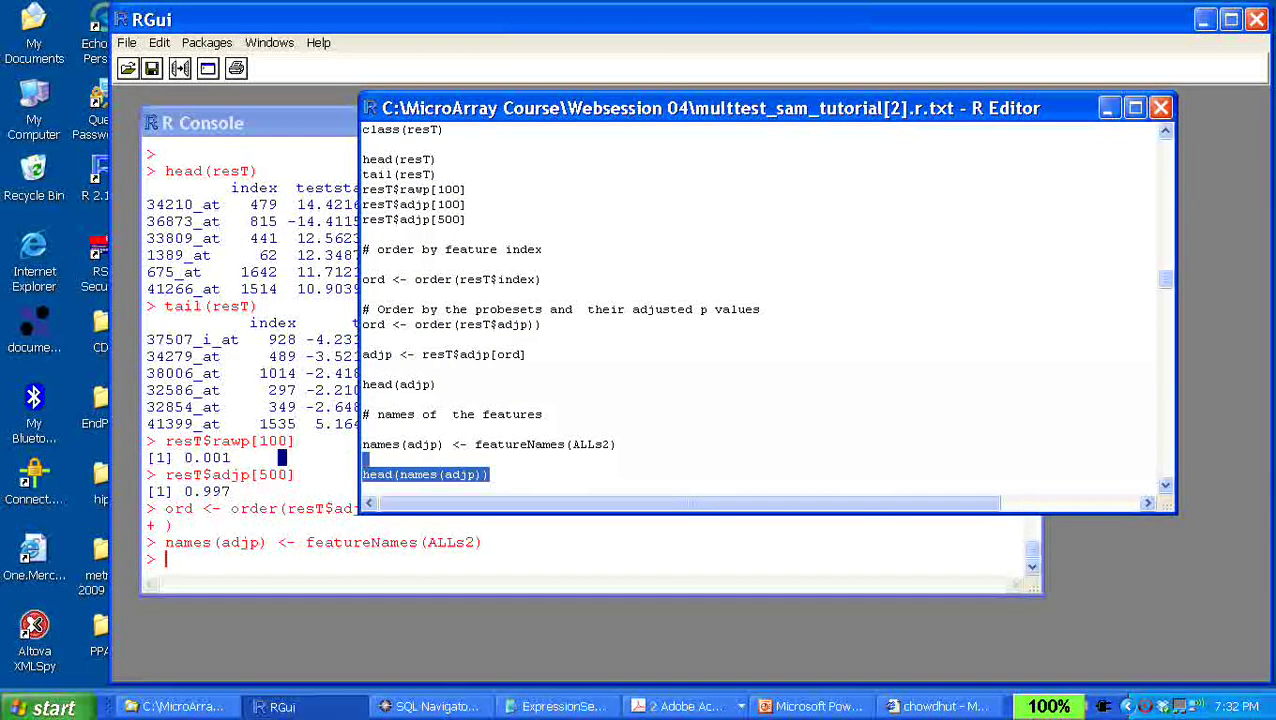
key(ctrl+r)
click(291, 491)
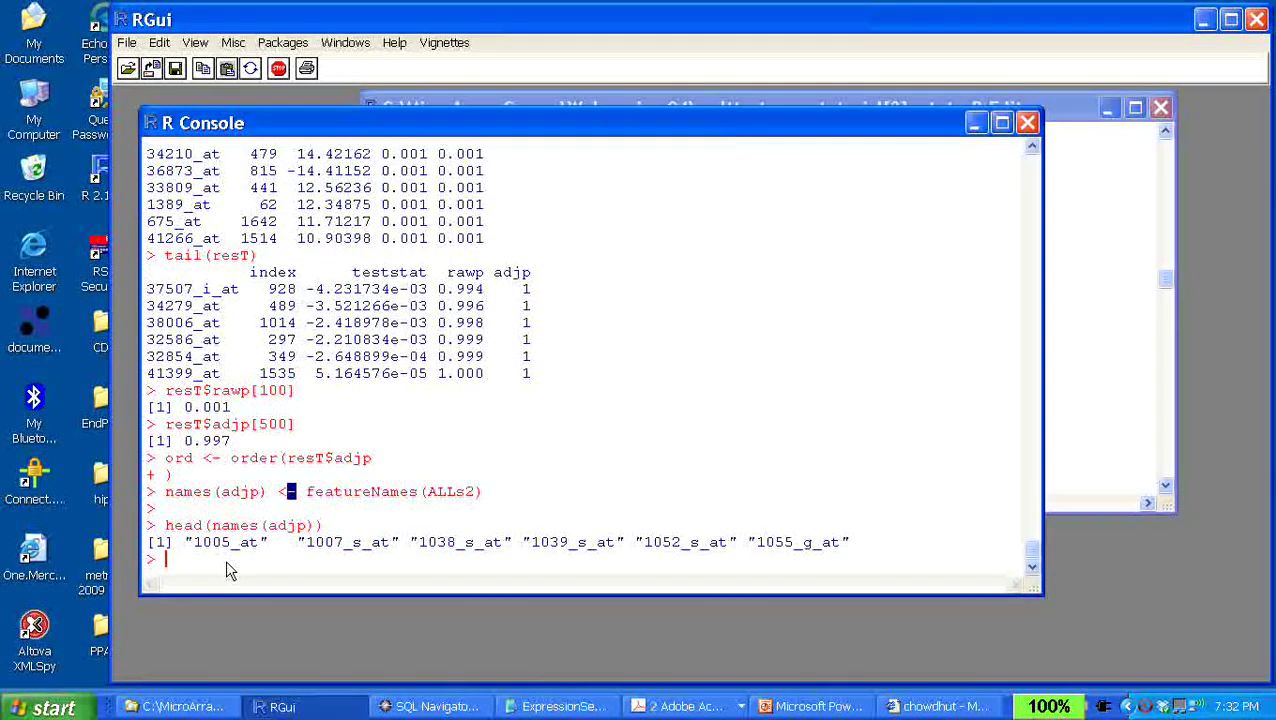
drag(448, 188, 462, 204)
click(497, 221)
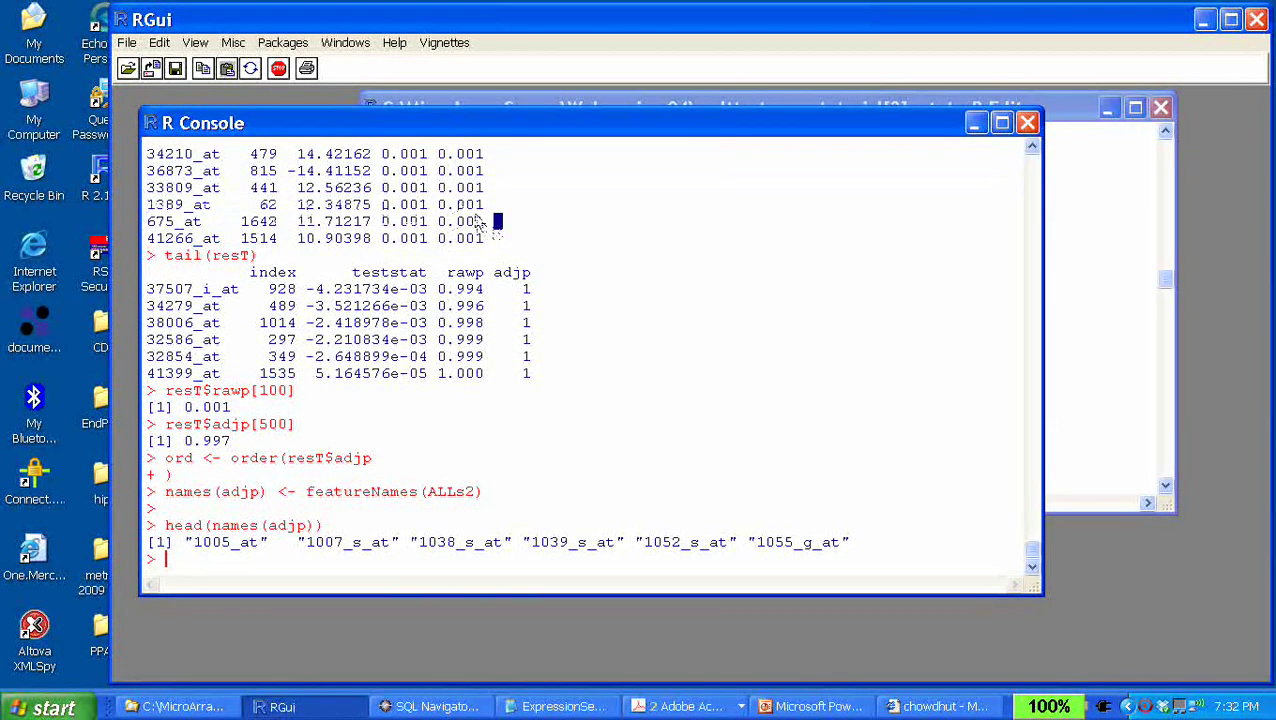
drag(474, 205, 483, 205)
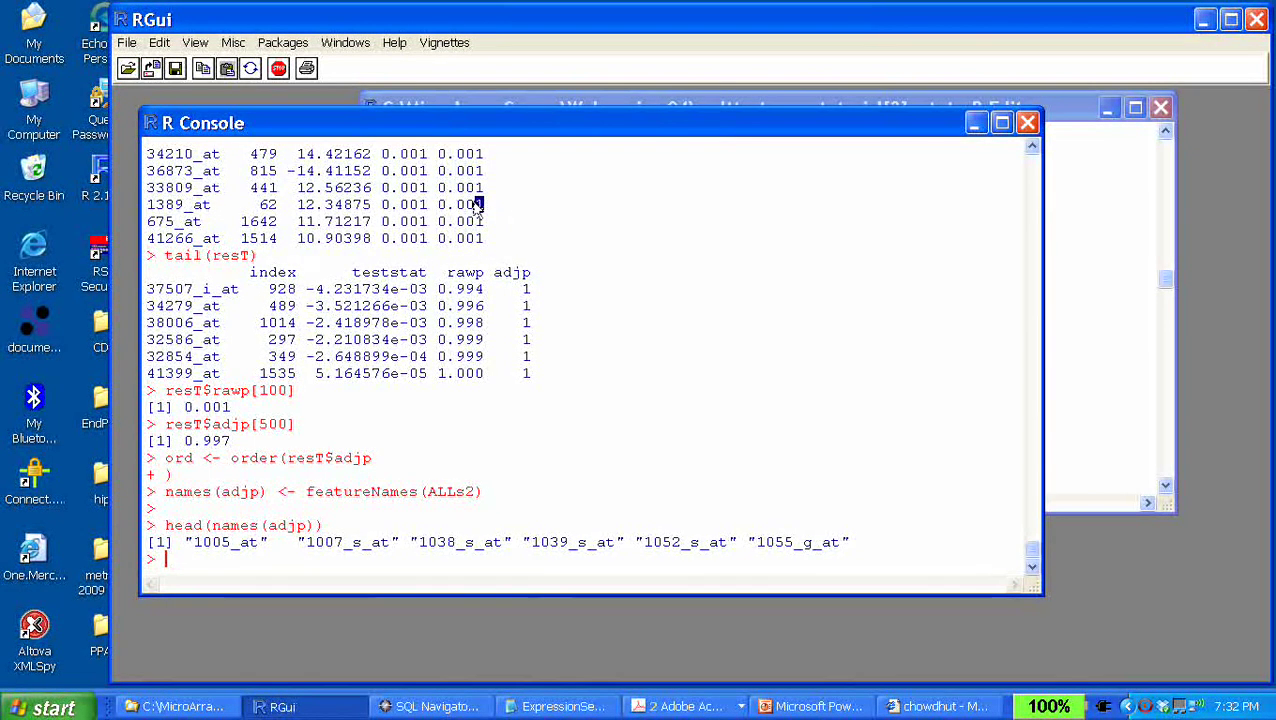
Compare the probe set IDs in the head(resT) output with the script section on features with adjusted p value below 0.05
drag(222, 189, 152, 197)
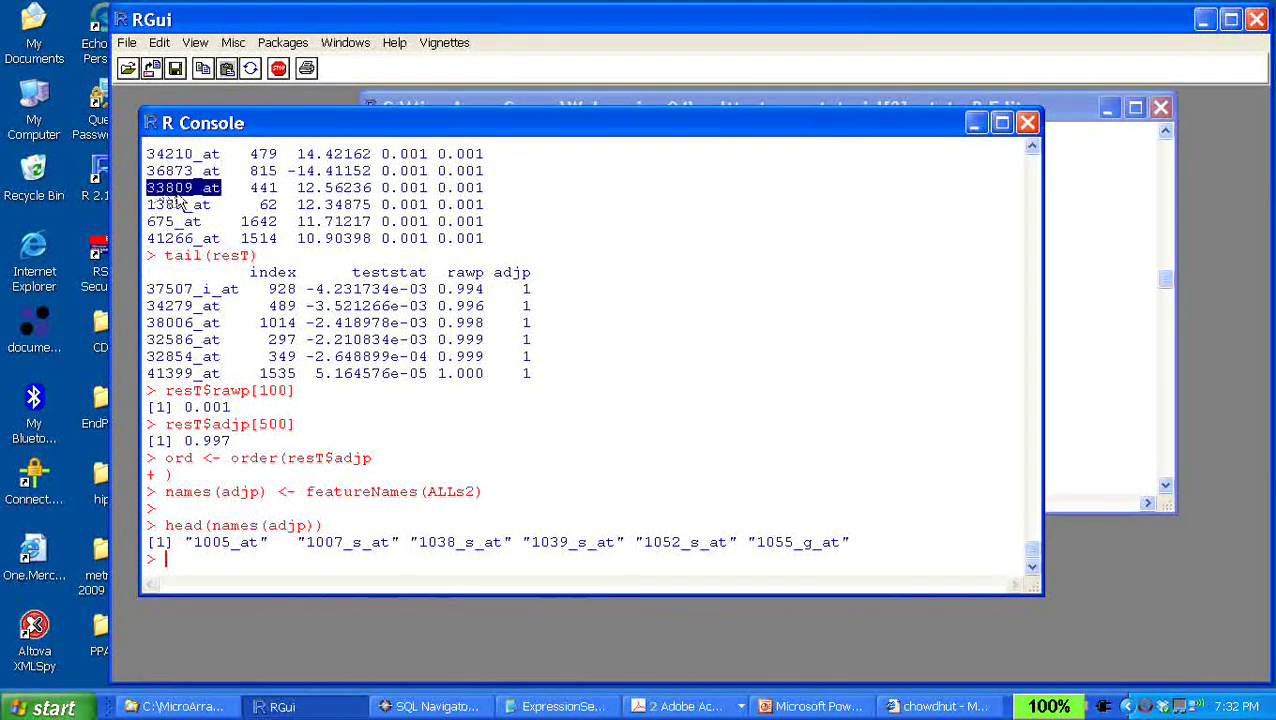
click(1061, 427)
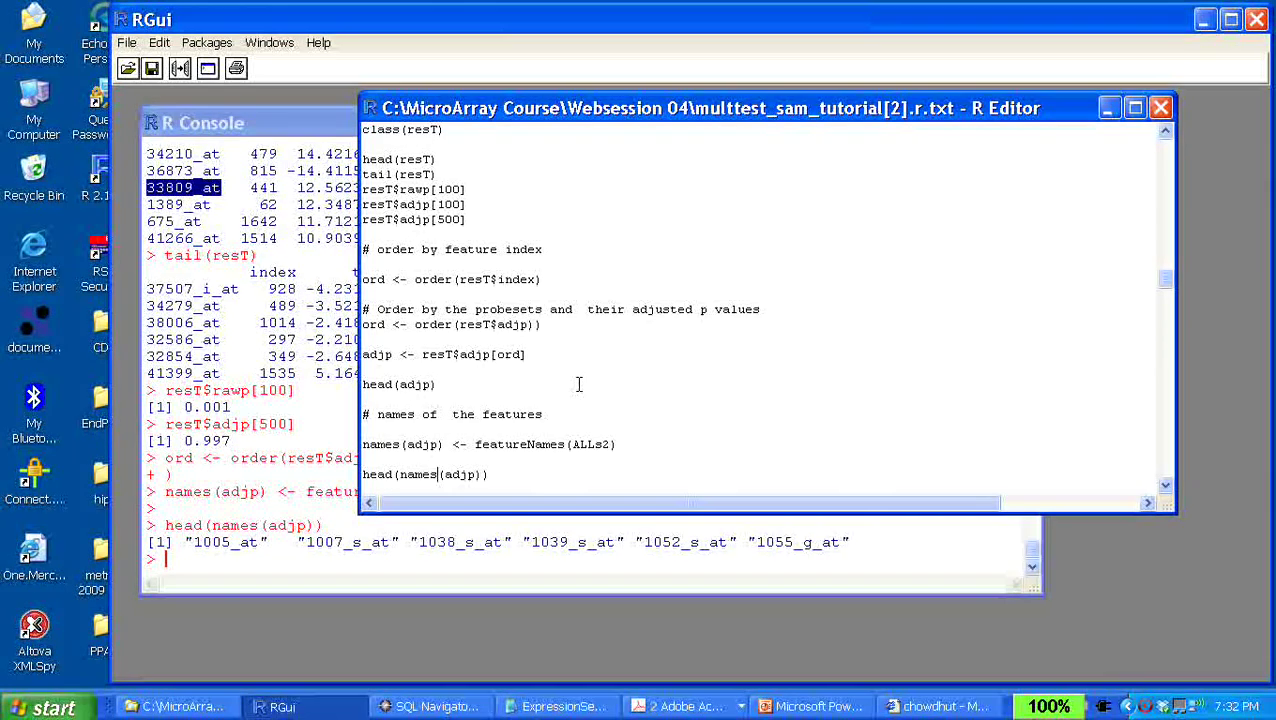
scroll(578, 384, down, 3)
scroll(578, 384, down, 3)
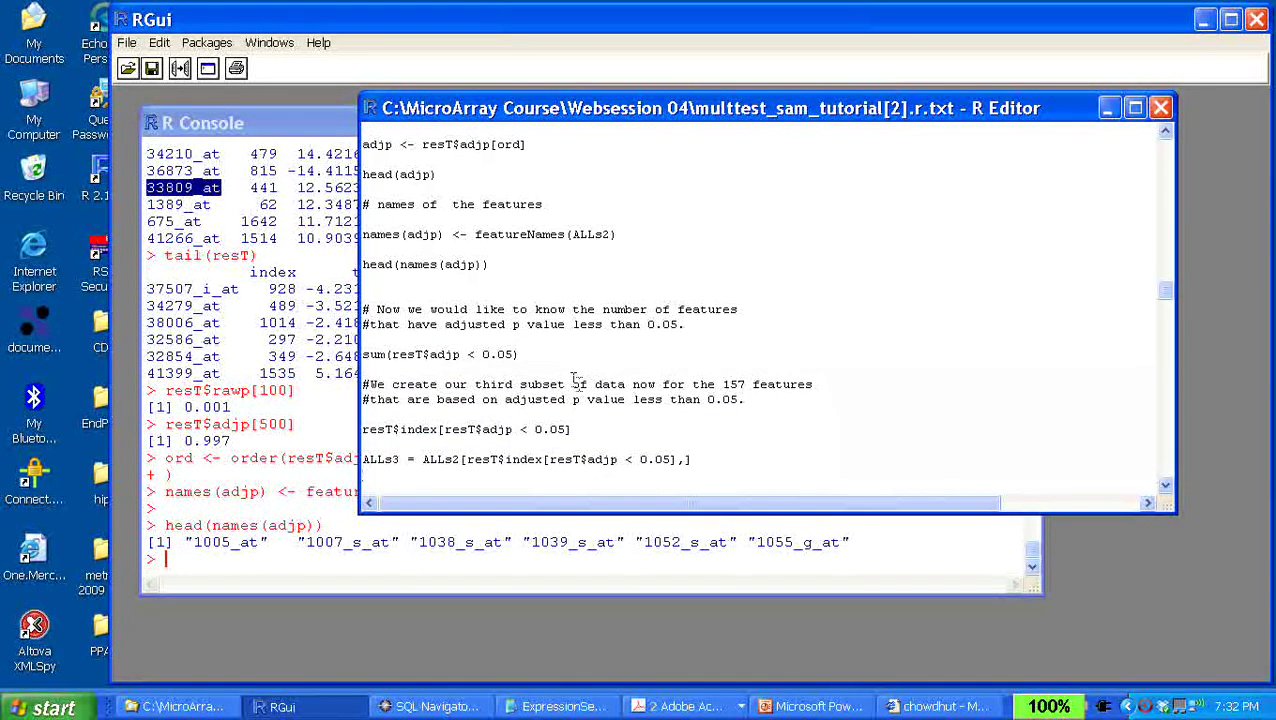
click(328, 221)
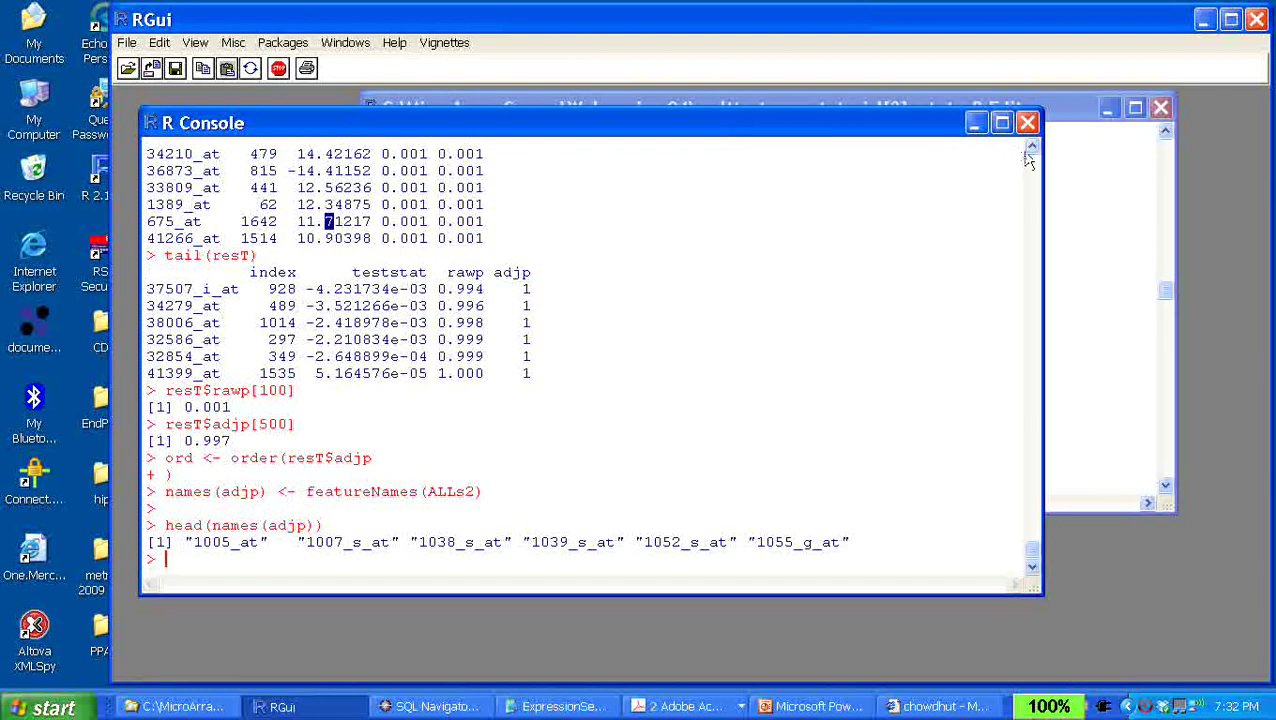
scroll(1028, 160, up, 2)
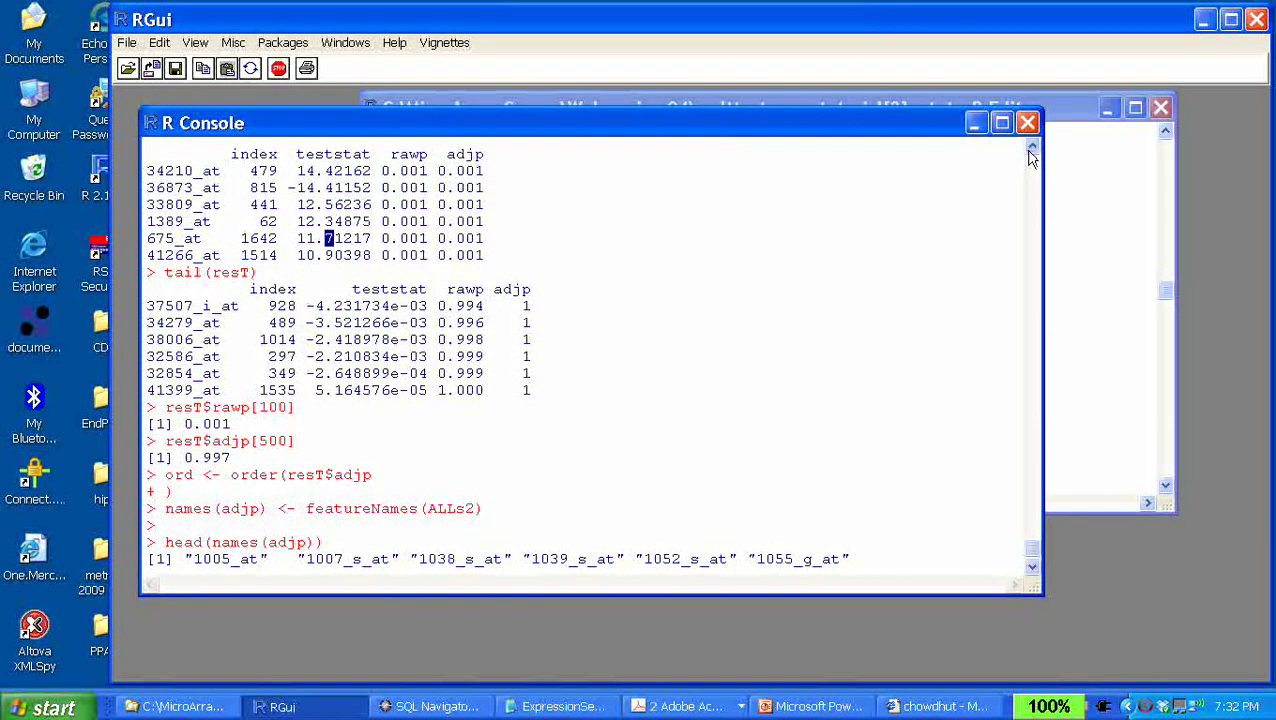
click(1079, 285)
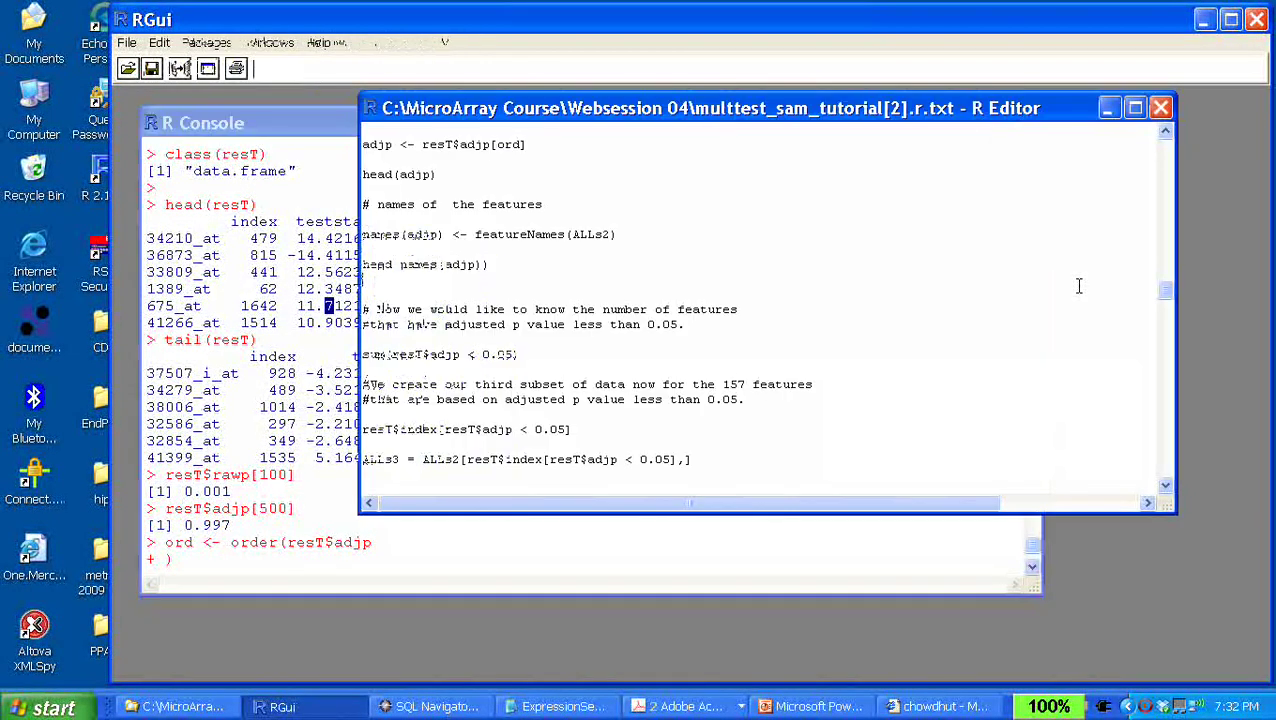
Run resT$index[resT$adjp < 0.05] from the script and compare the listed feature indices with the earlier resT output
drag(595, 429, 360, 437)
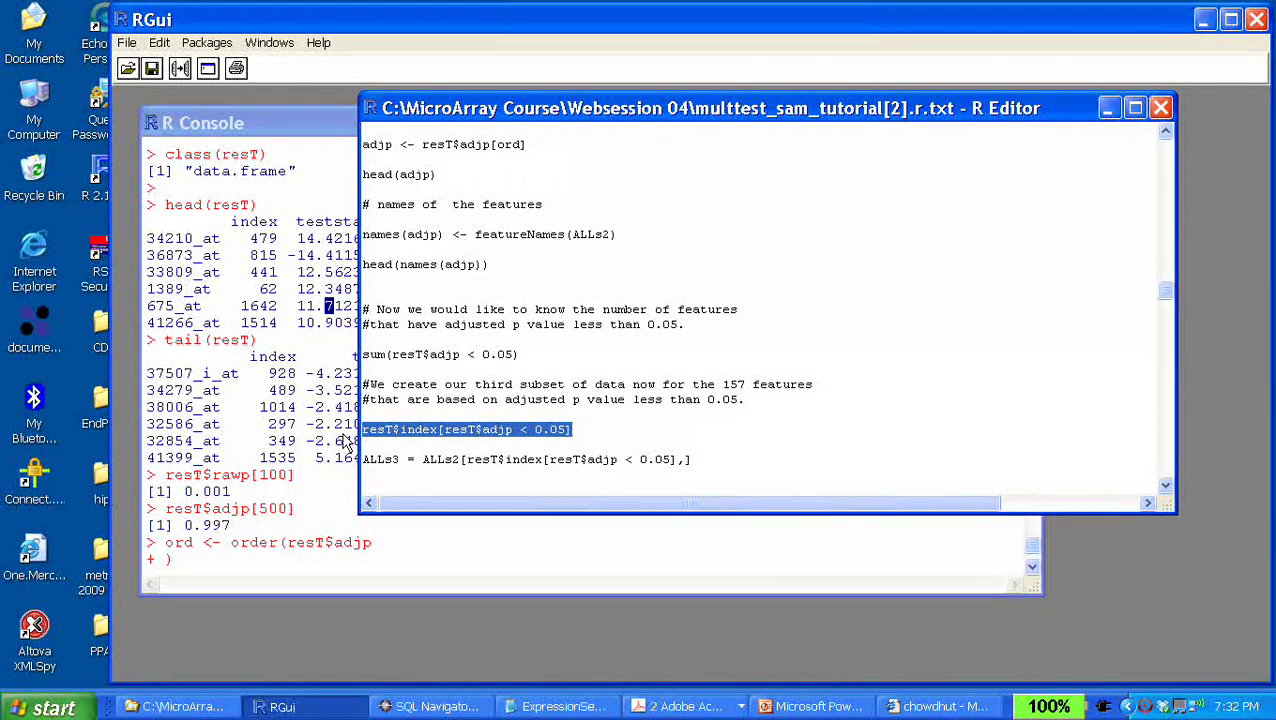
key(ctrl+r)
click(575, 433)
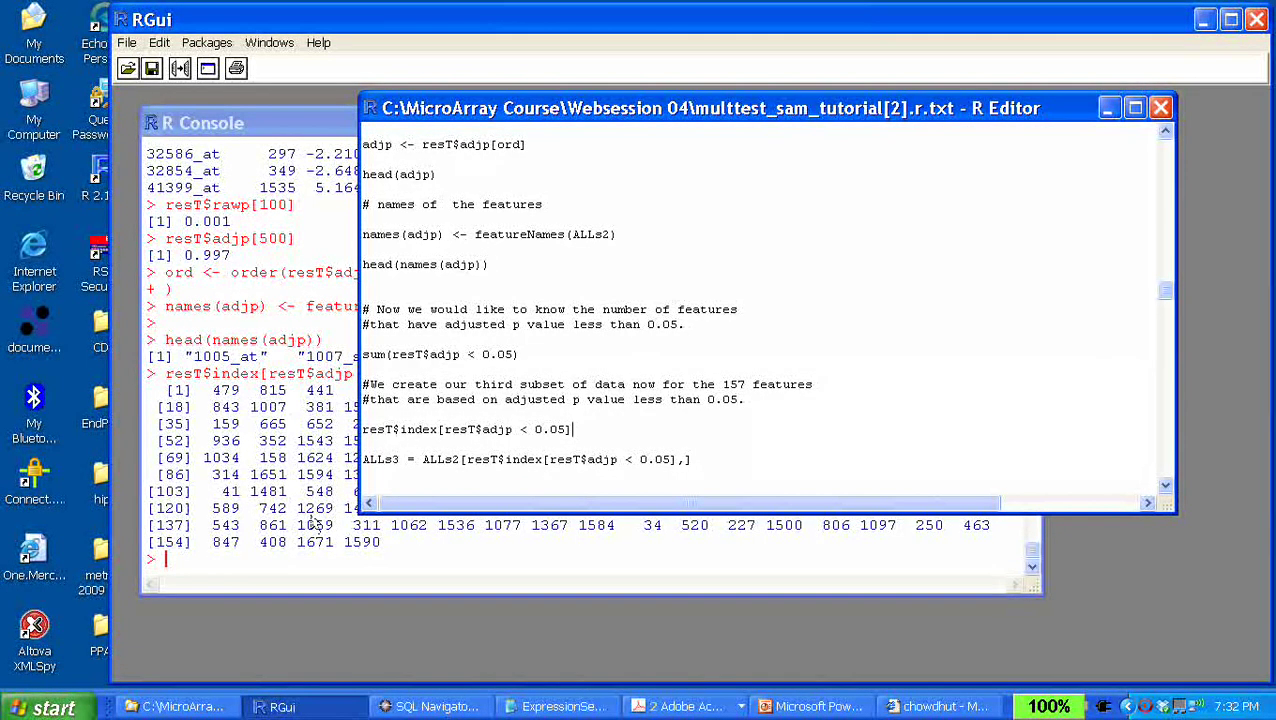
drag(306, 509, 314, 509)
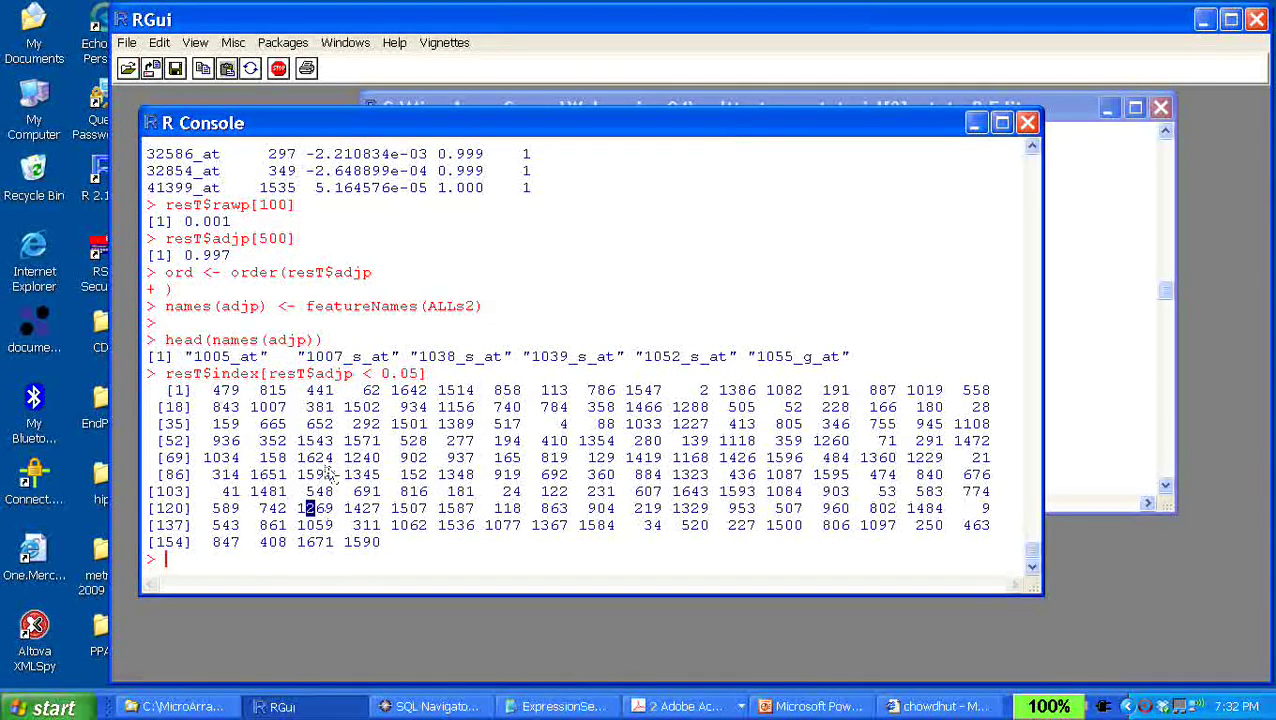
click(1033, 148)
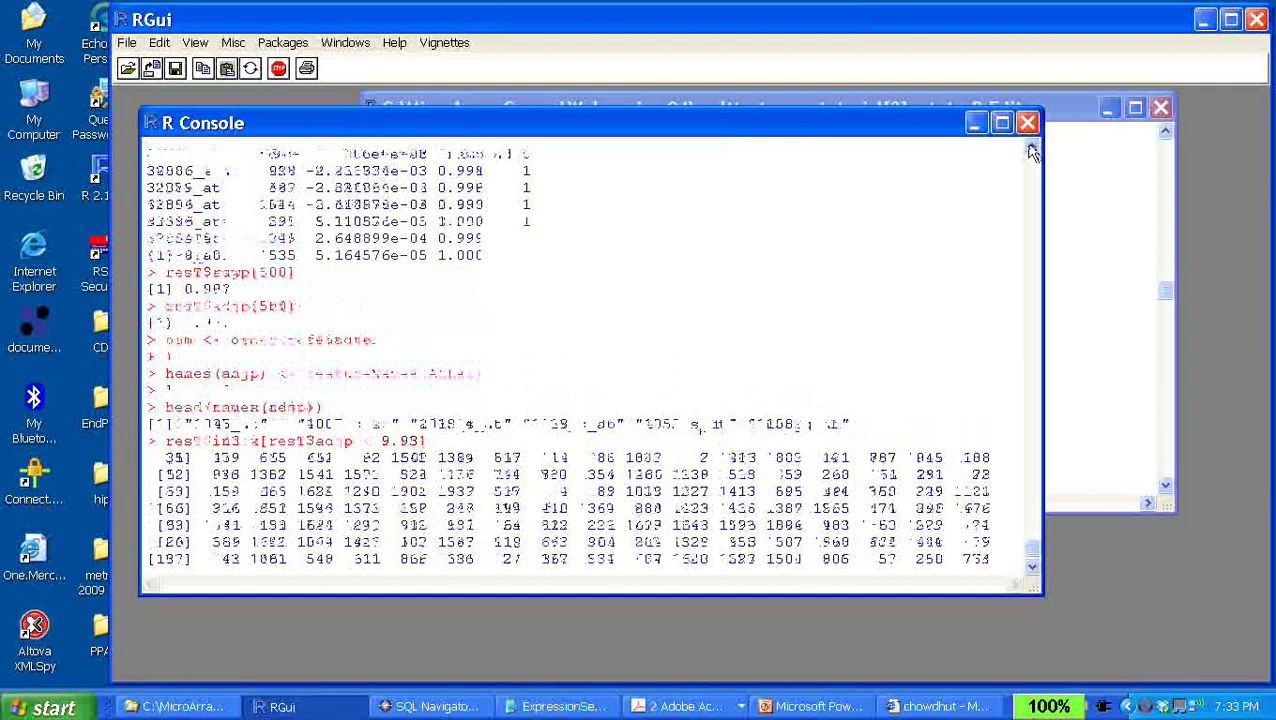
click(1033, 148)
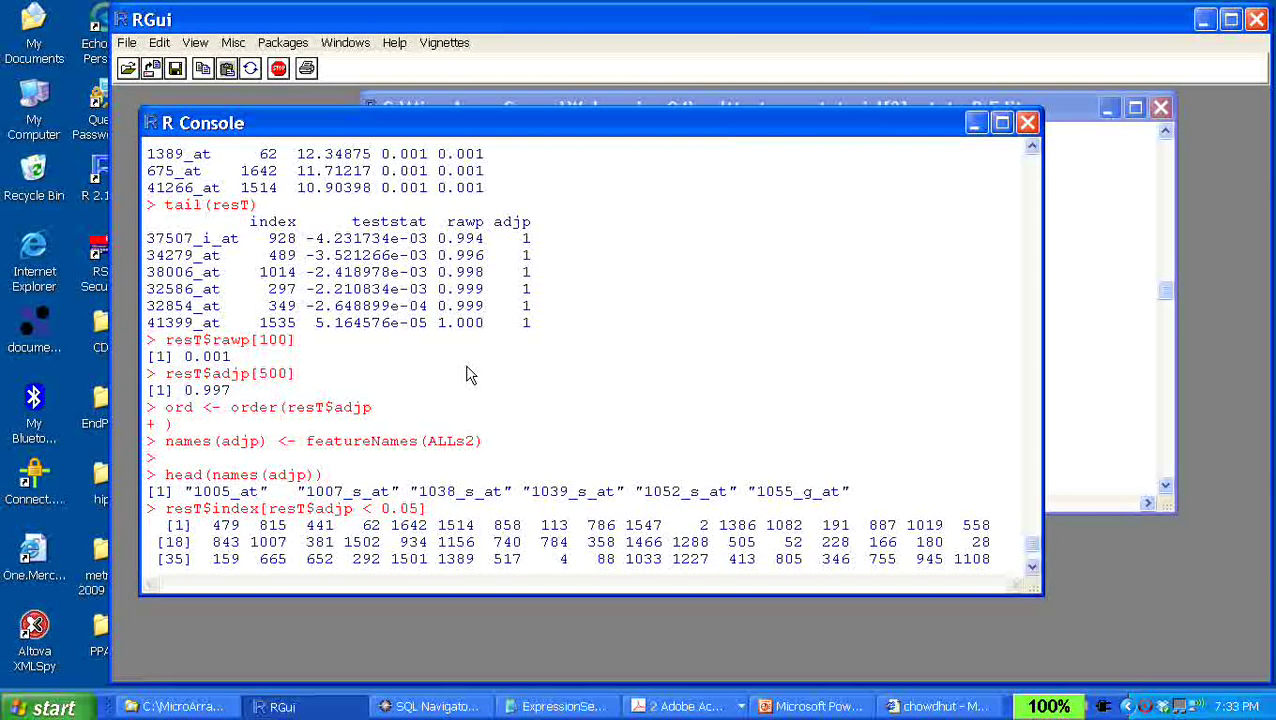
click(1033, 567)
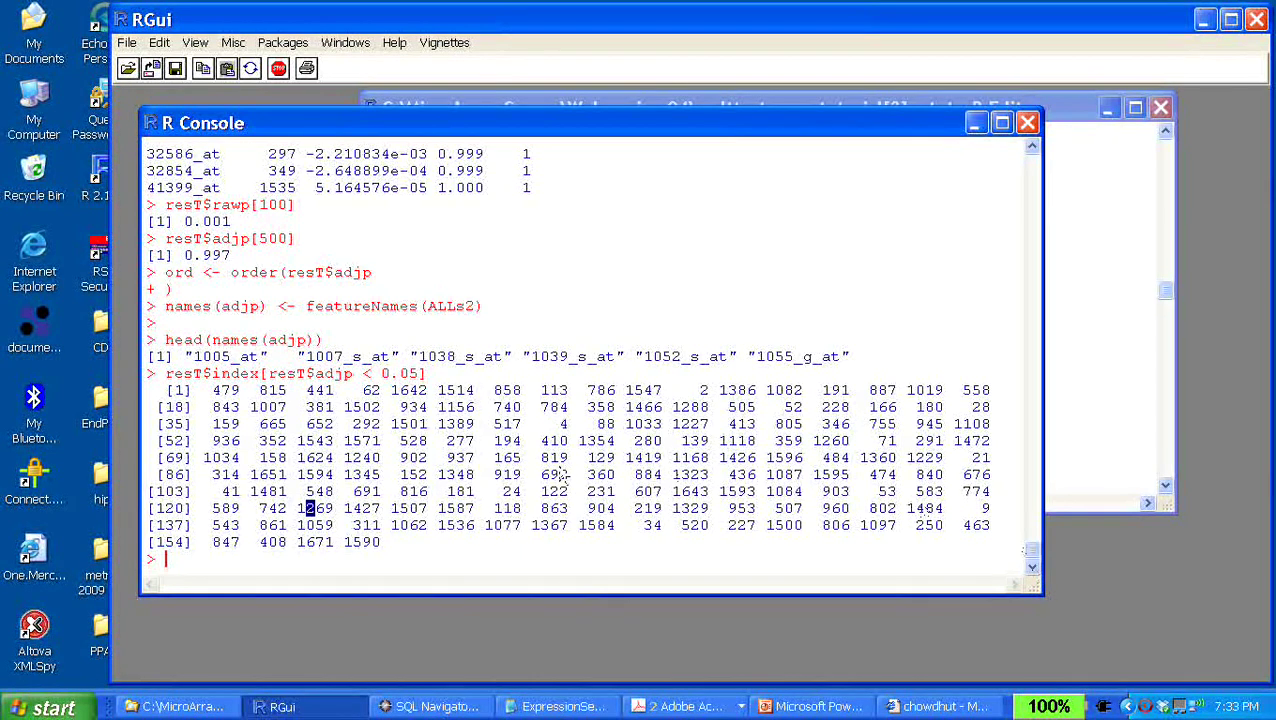
drag(183, 189, 189, 191)
Load the annotation package by running library("hgu95av2.db") from the script's section on linking probe set IDs to annotations
click(1137, 334)
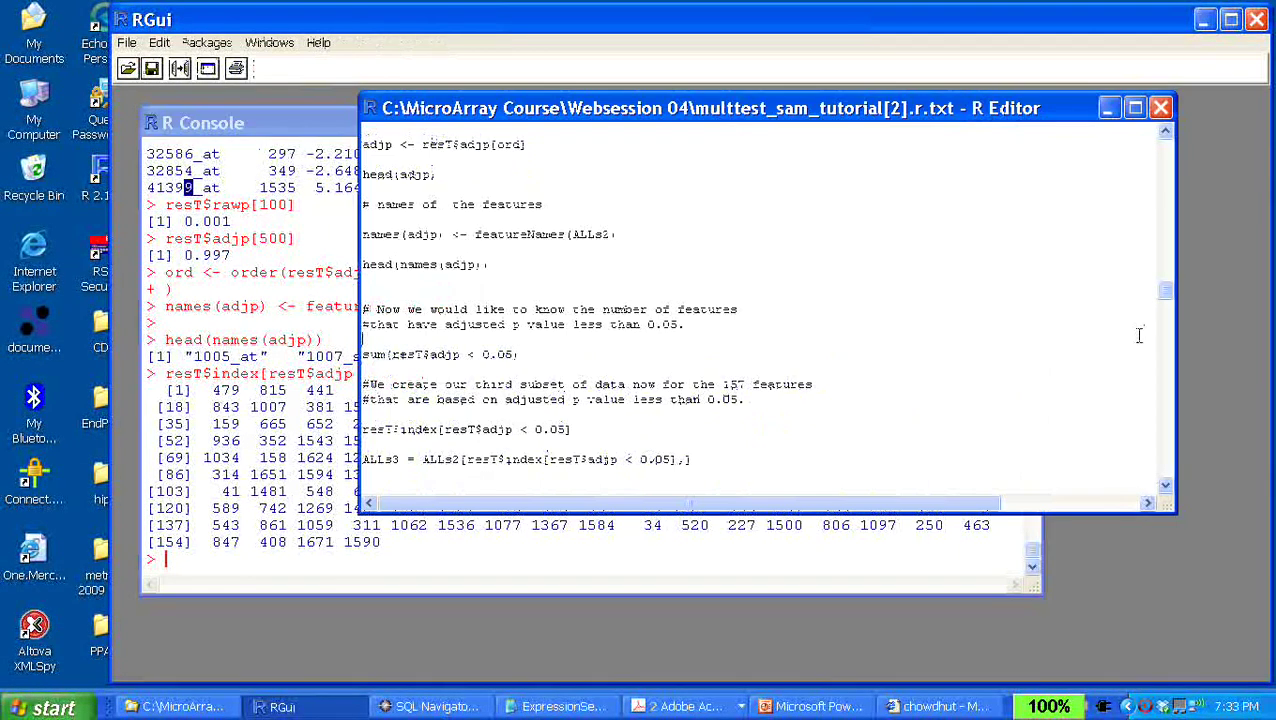
scroll(1138, 335, down, 4)
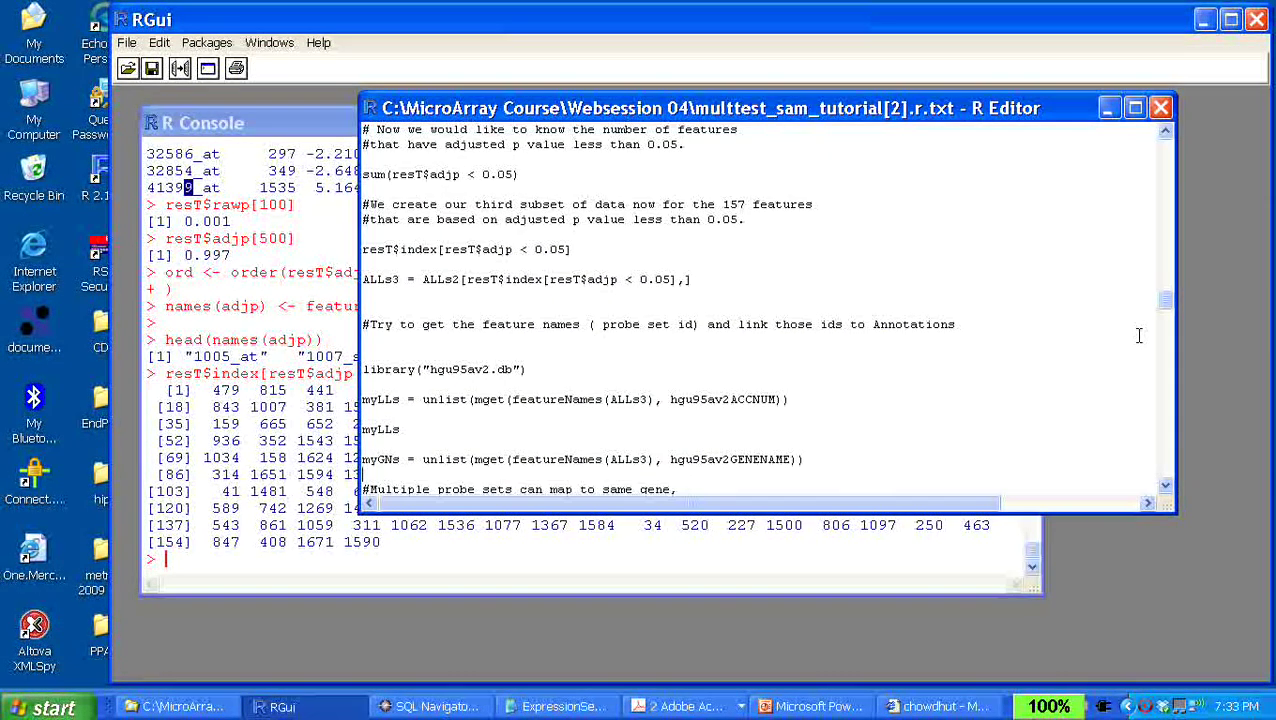
scroll(1138, 335, down, 1)
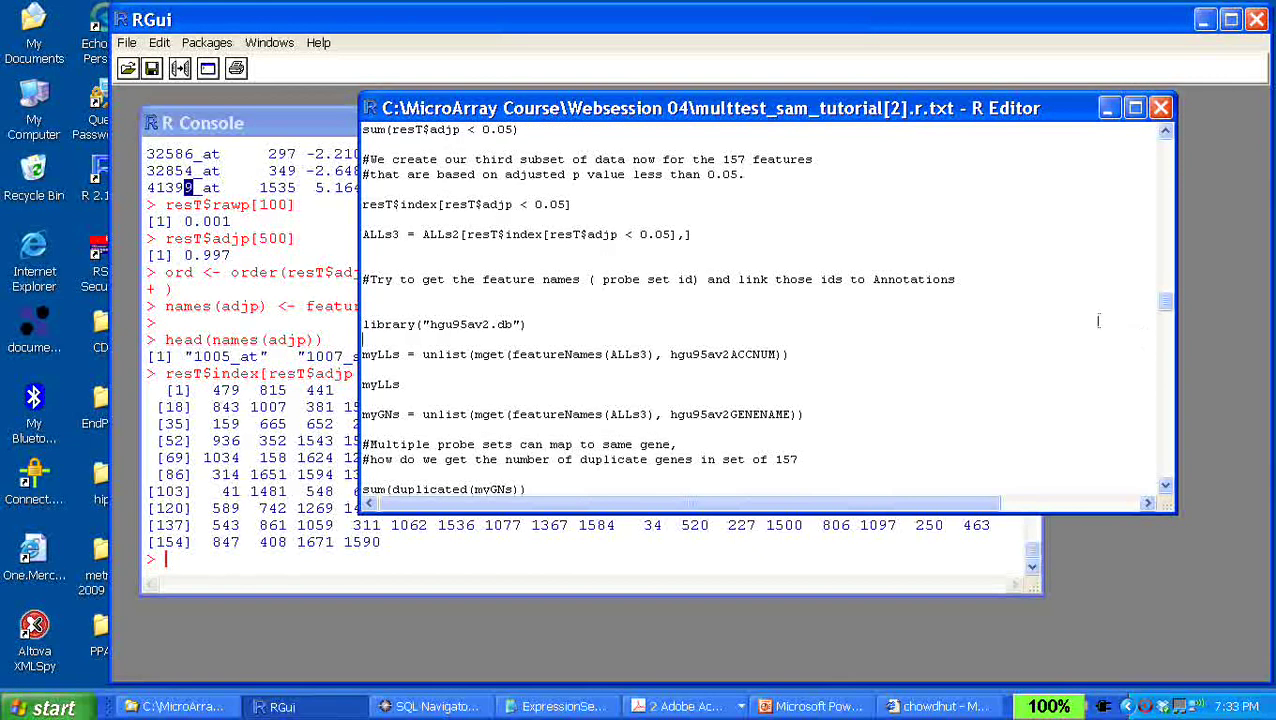
drag(527, 326, 316, 328)
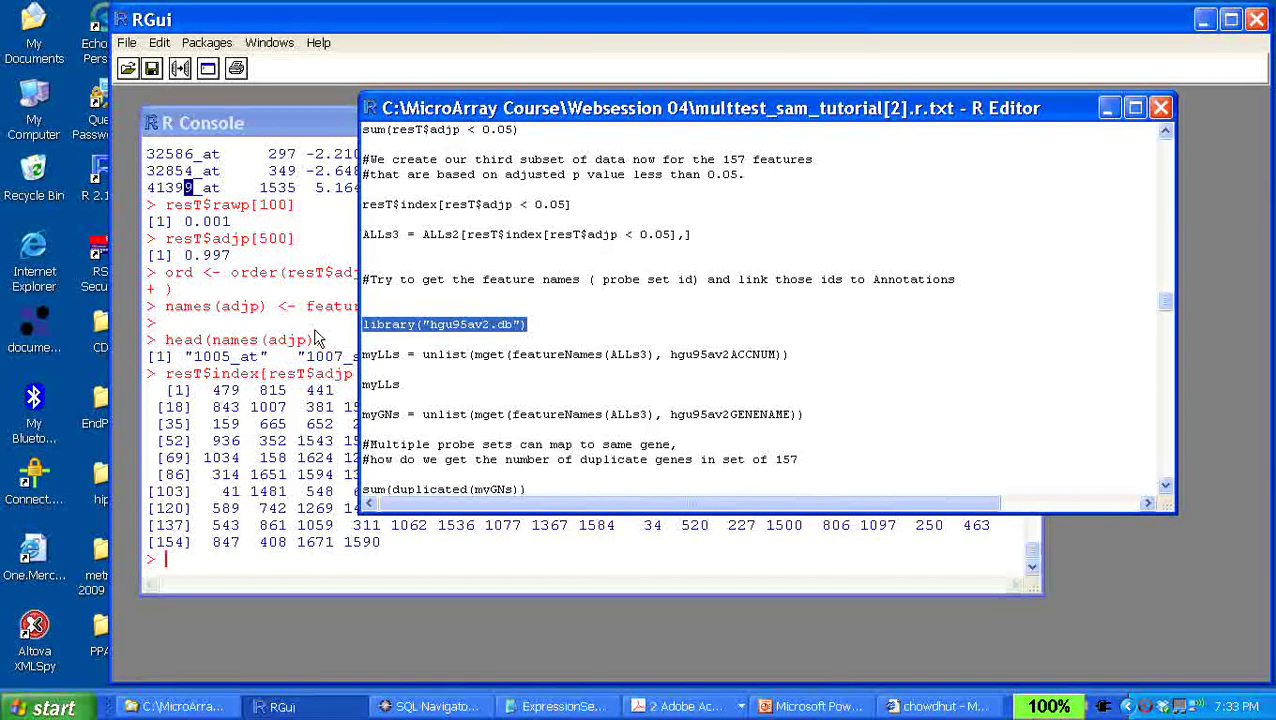
click(224, 197)
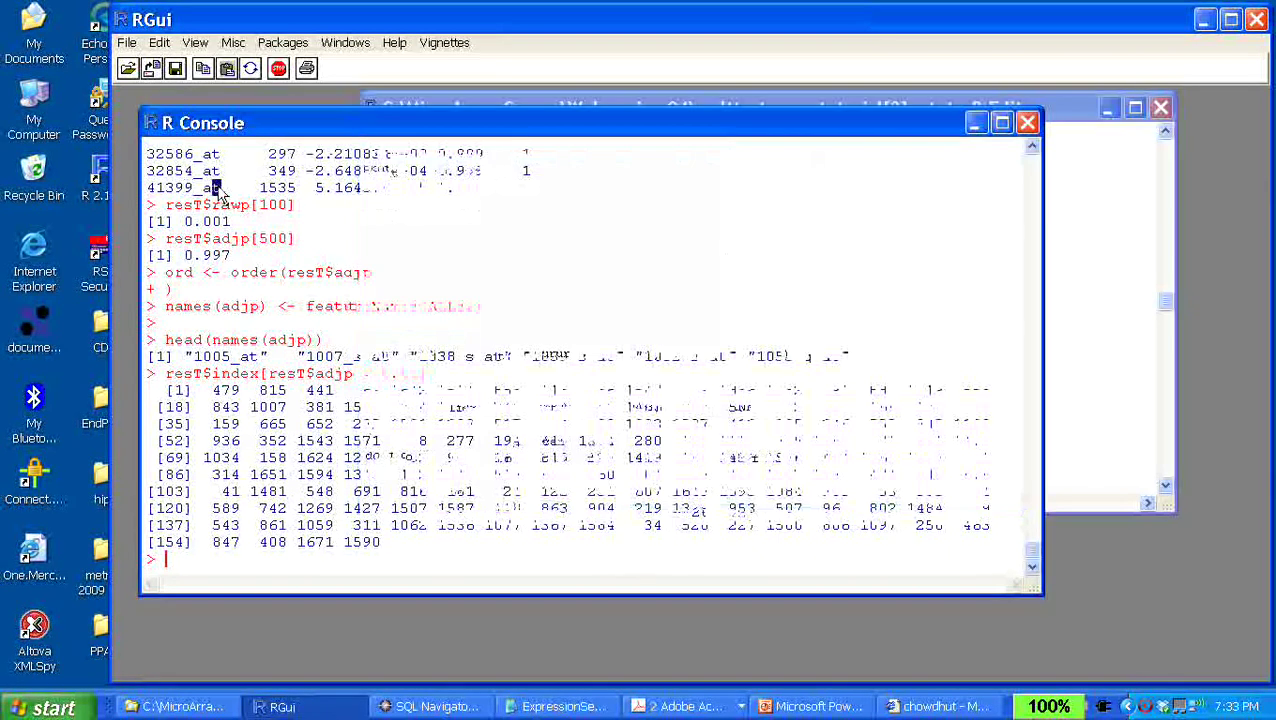
drag(220, 188, 148, 196)
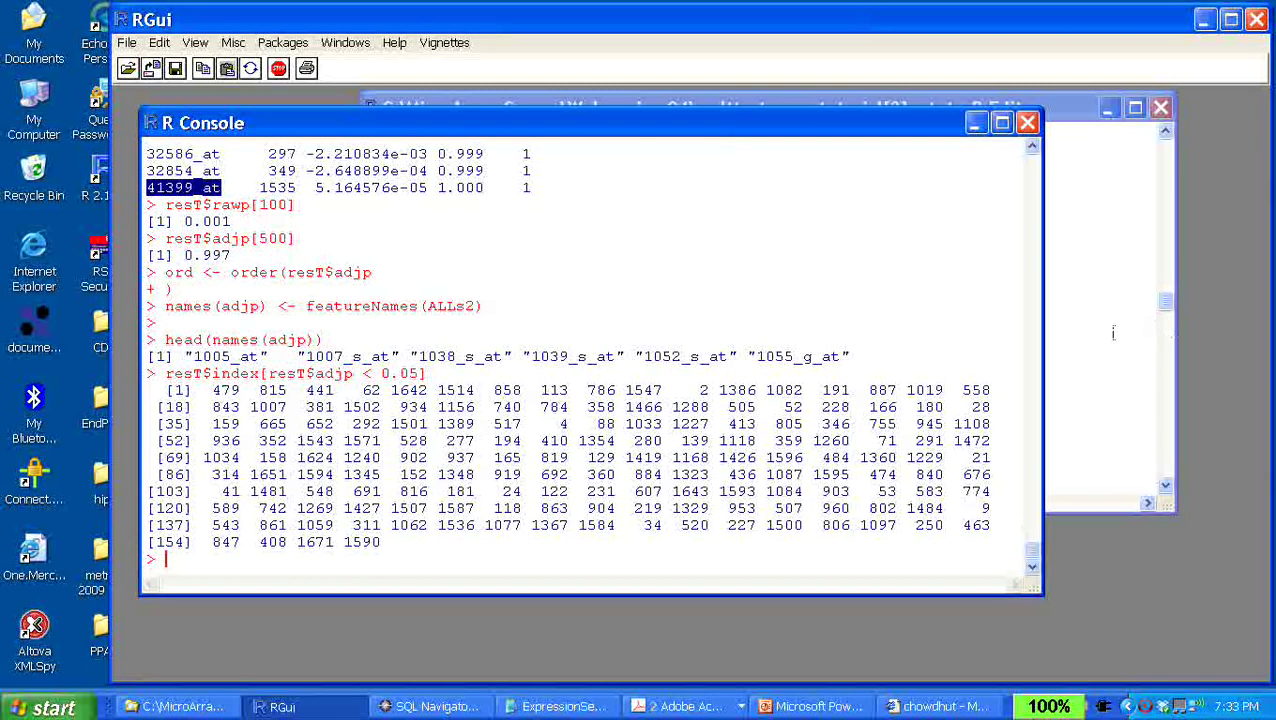
click(1147, 322)
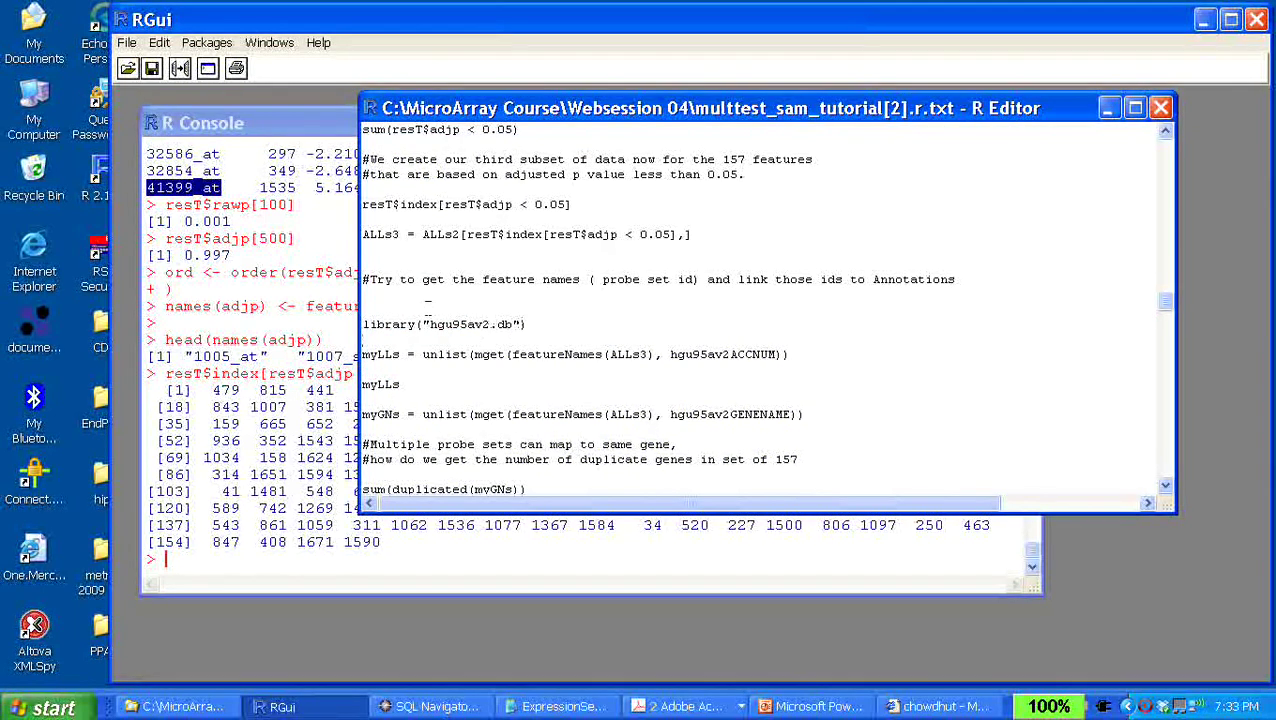
drag(432, 313, 470, 322)
click(505, 335)
click(348, 327)
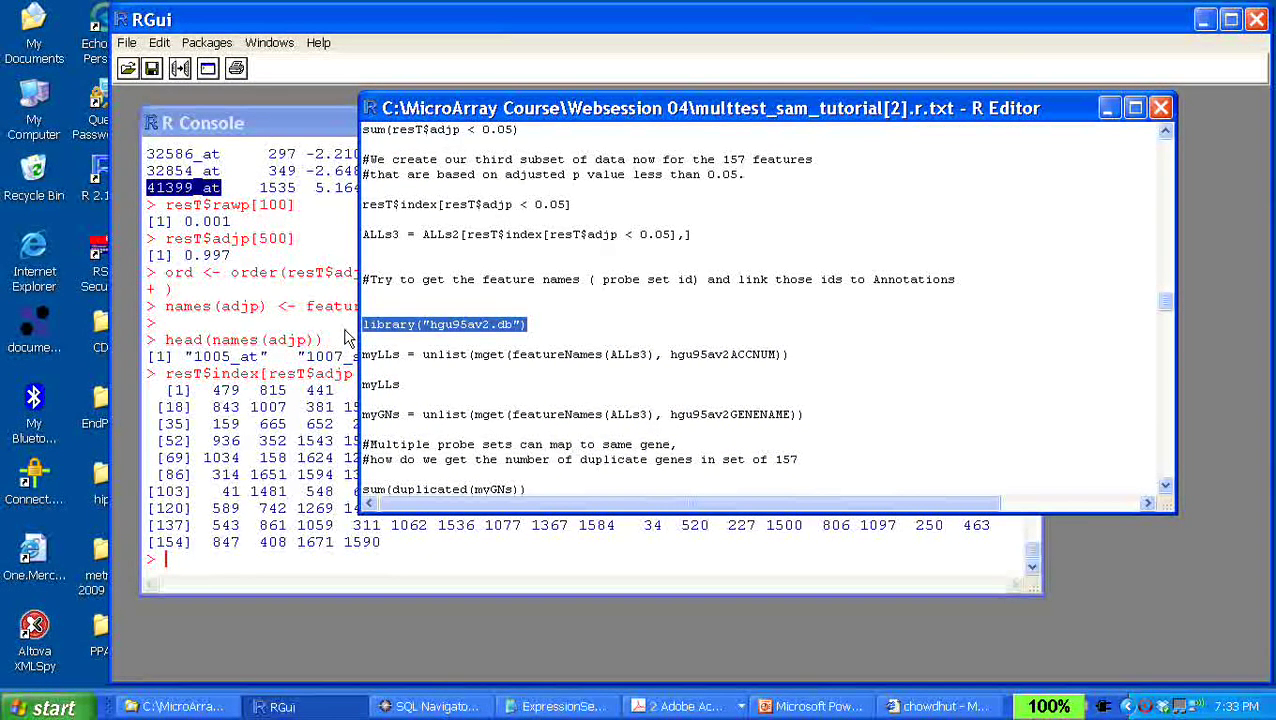
key(ctrl+r)
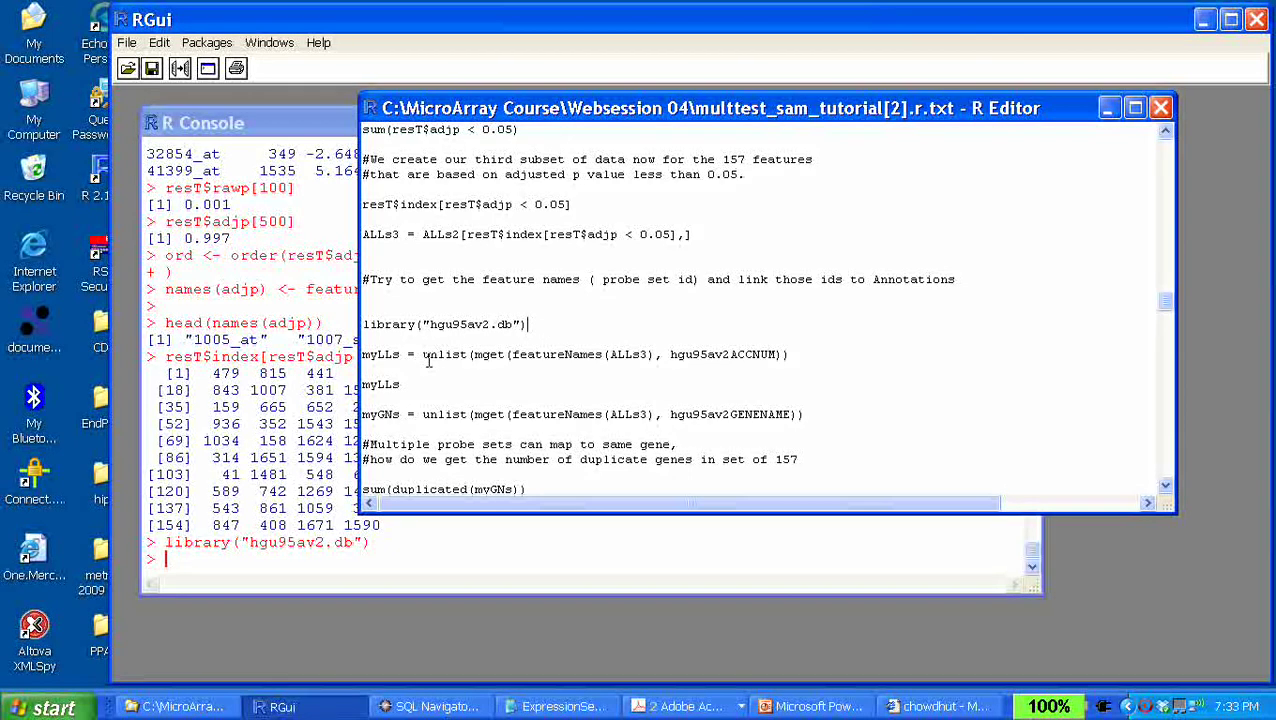
Examine the myLLs and myGNs lines in the script, focusing on the hgu95av2GENENAME argument and the hgu95av2.db library it comes from
triple_click(590, 354)
click(584, 389)
drag(756, 414, 743, 414)
drag(516, 414, 805, 414)
click(732, 414)
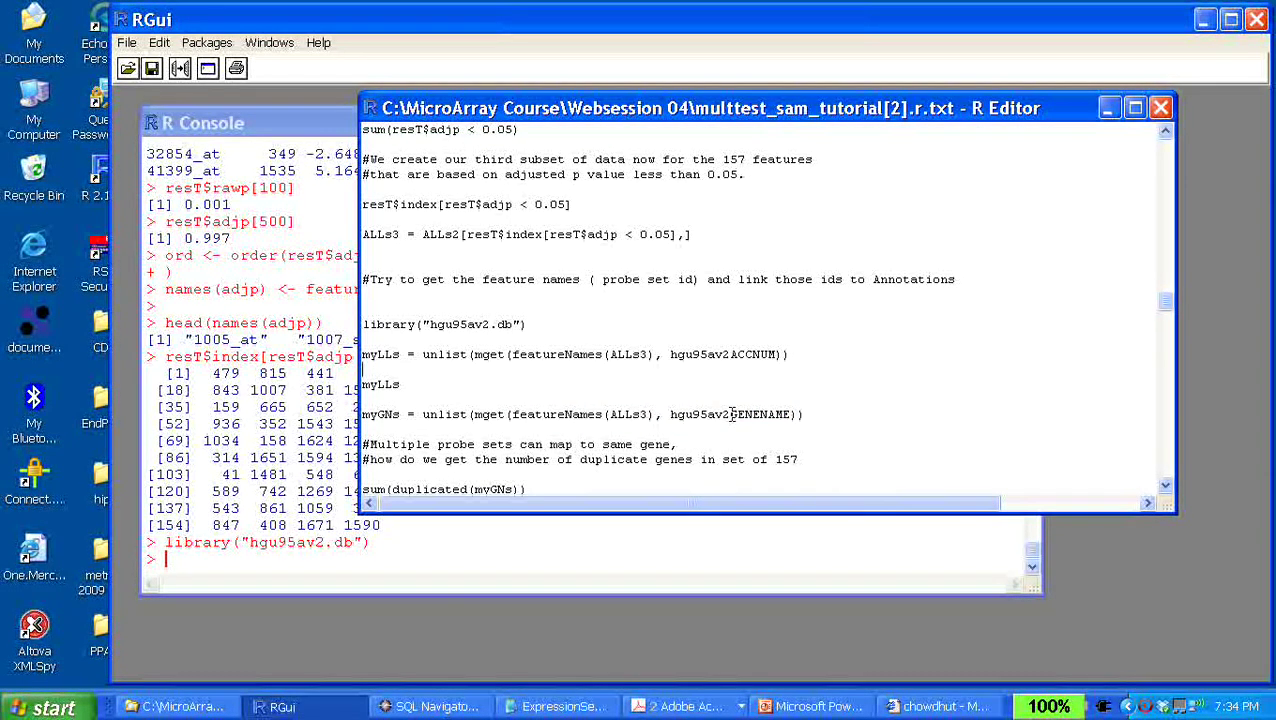
drag(665, 414, 776, 412)
key(shift+Home)
shift+click(790, 418)
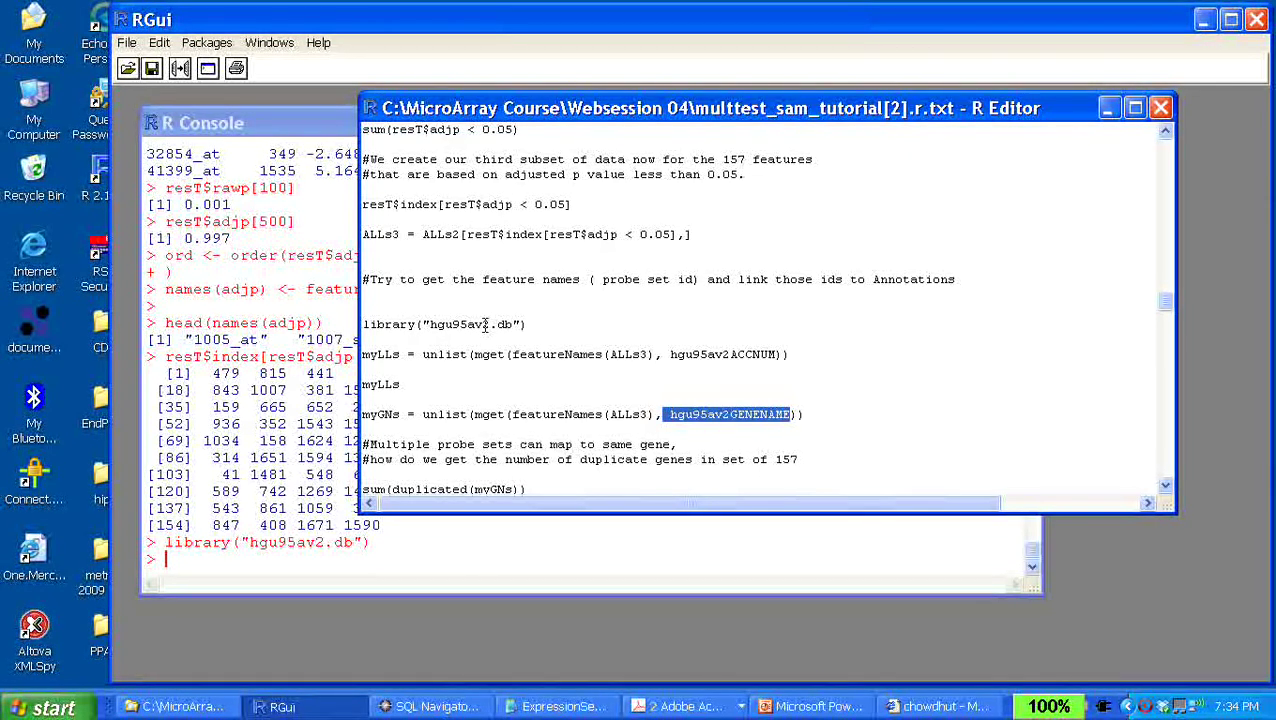
click(522, 332)
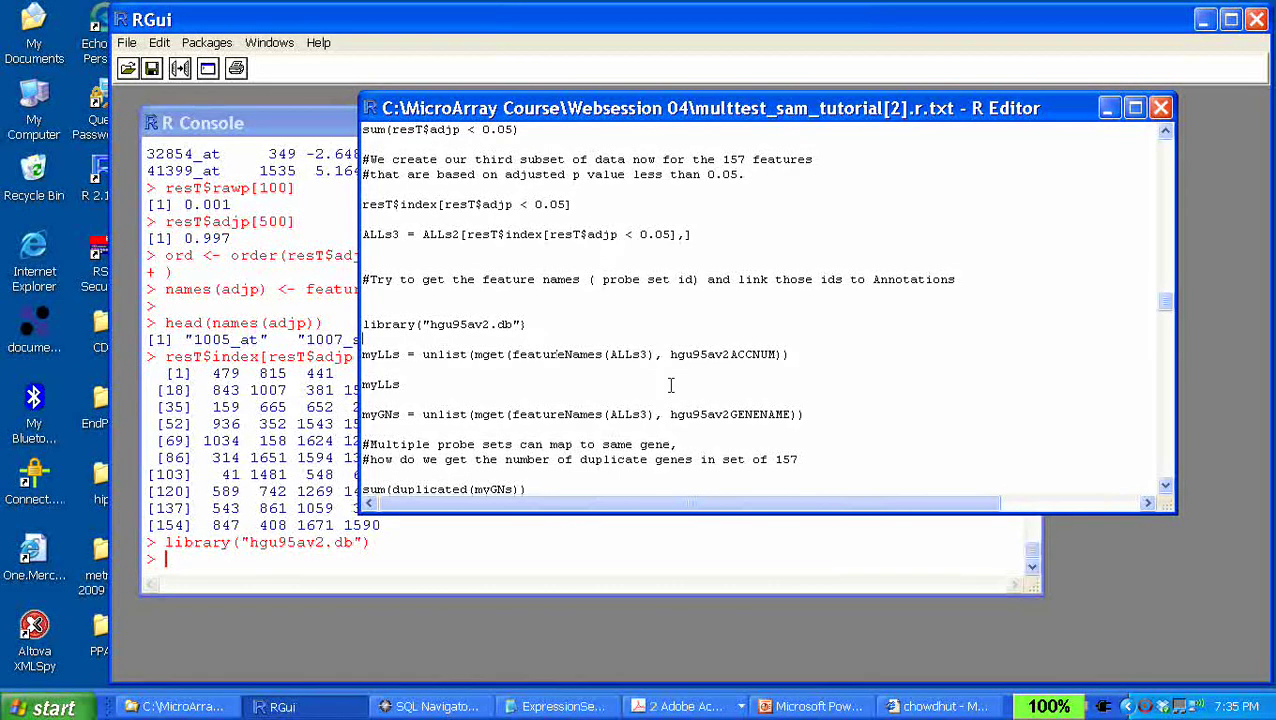
Run myGNs = unlist(mget(featureNames(ALLs3), hgu95av2GENENAME)), print myGNs and review its gene names from the beginning of the list
triple_click(806, 413)
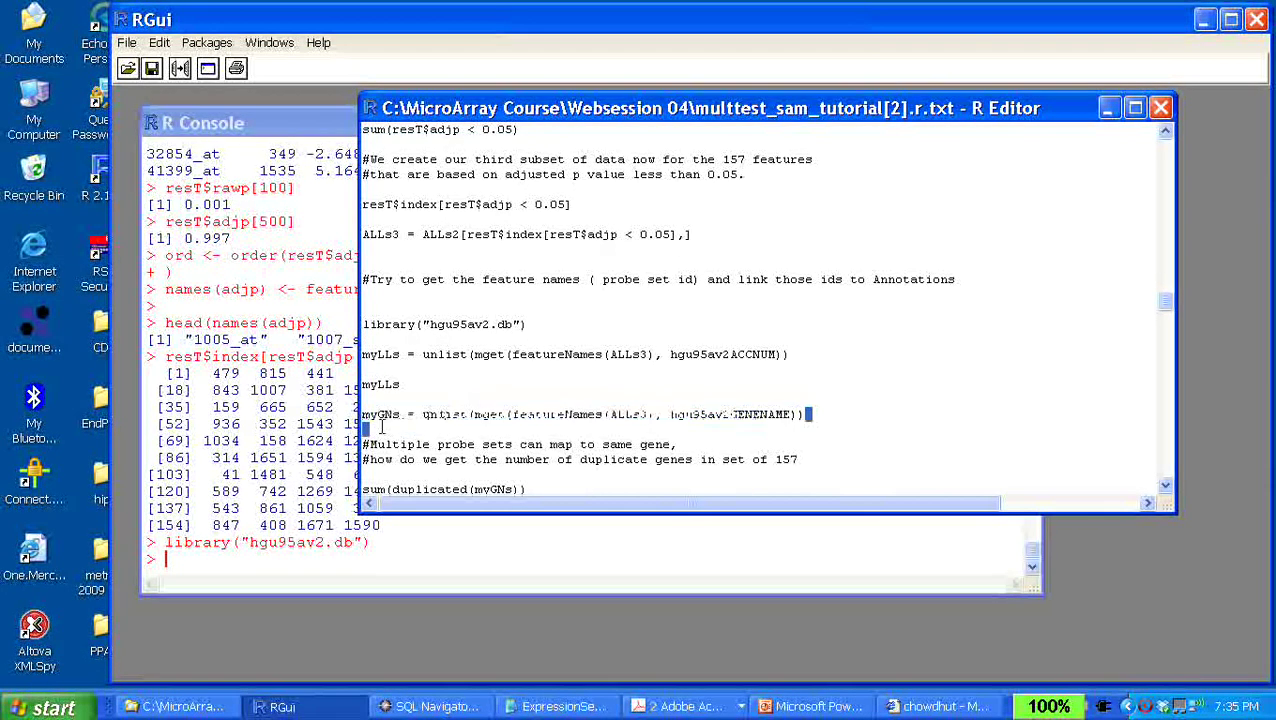
key(ctrl+r)
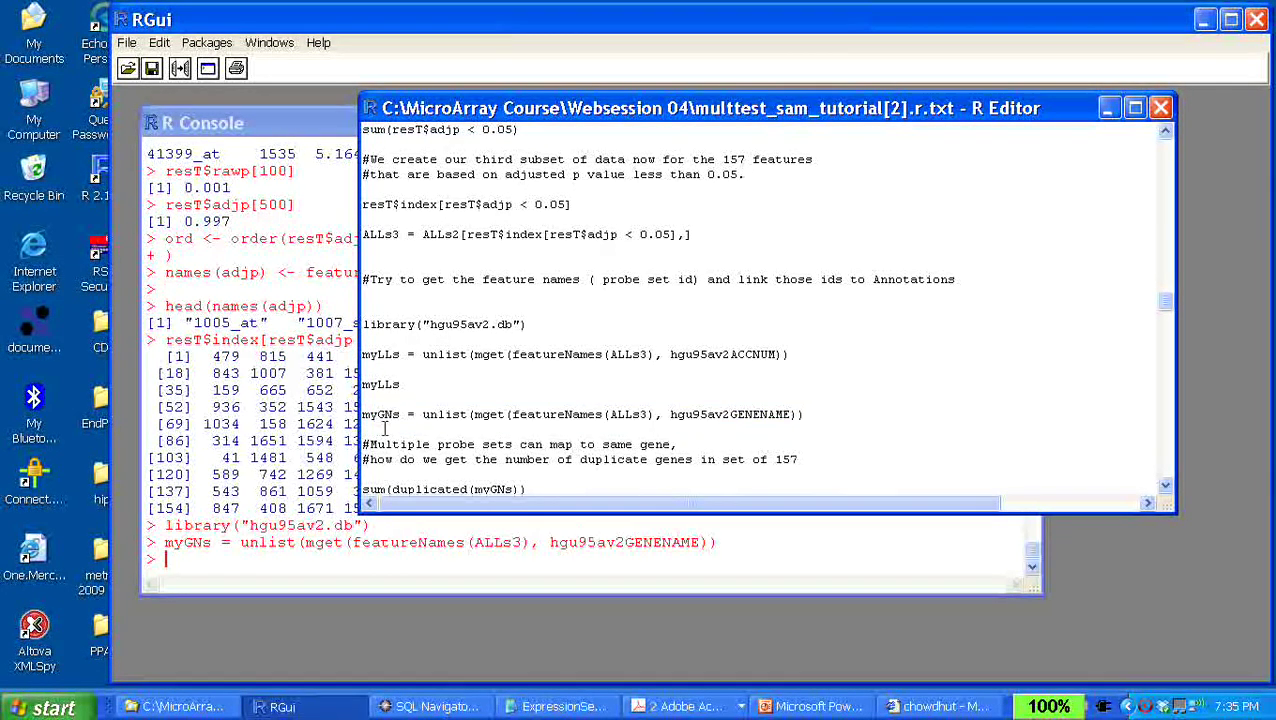
drag(401, 414, 342, 413)
key(ctrl+r)
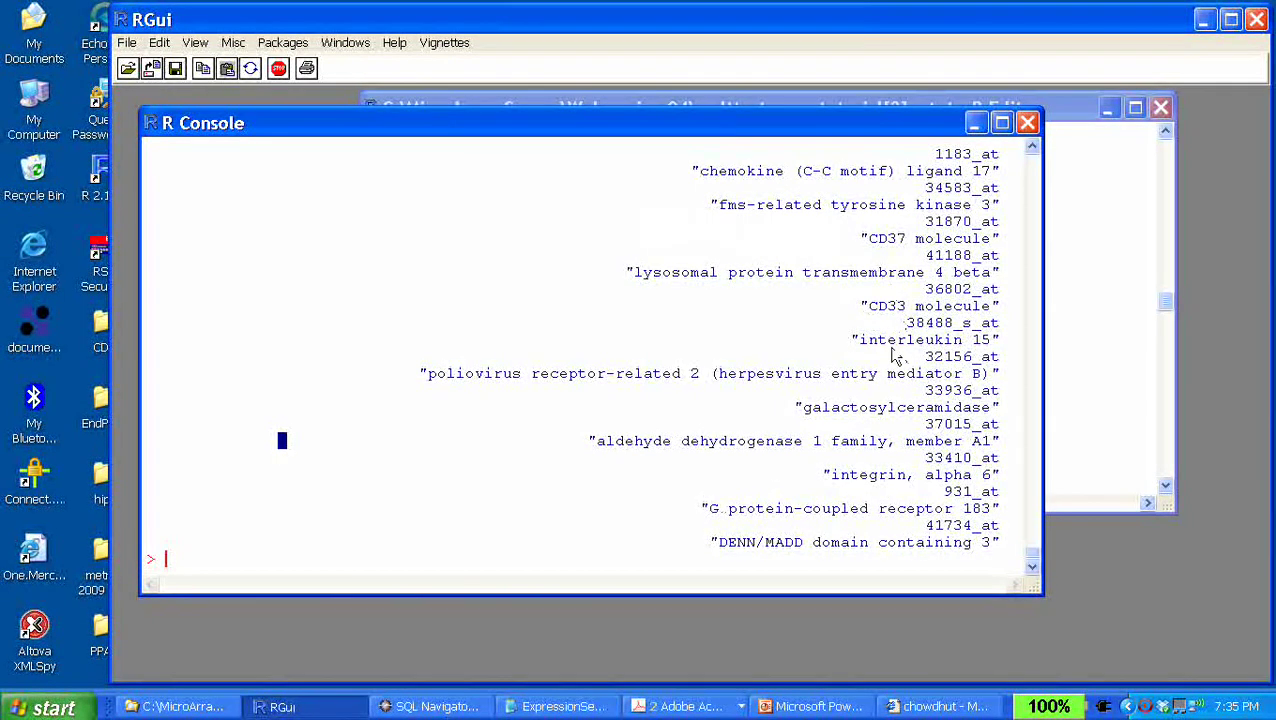
click(1033, 148)
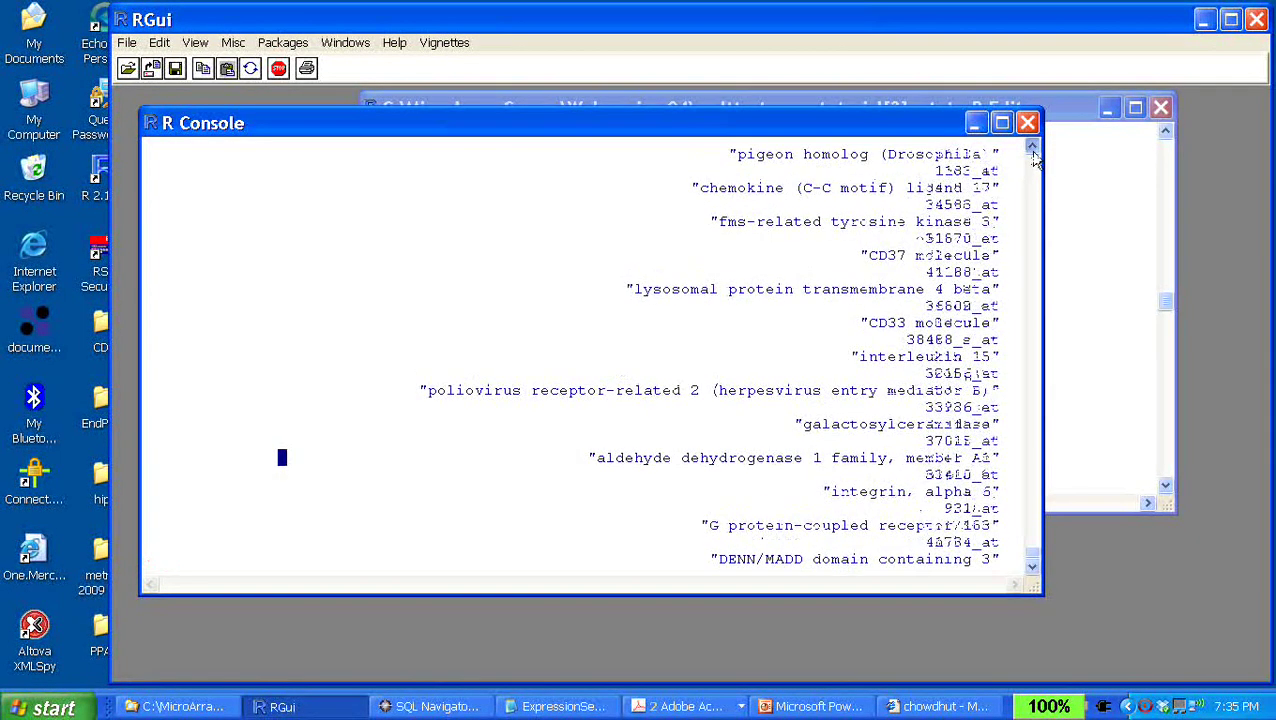
scroll(1033, 152, up, 6)
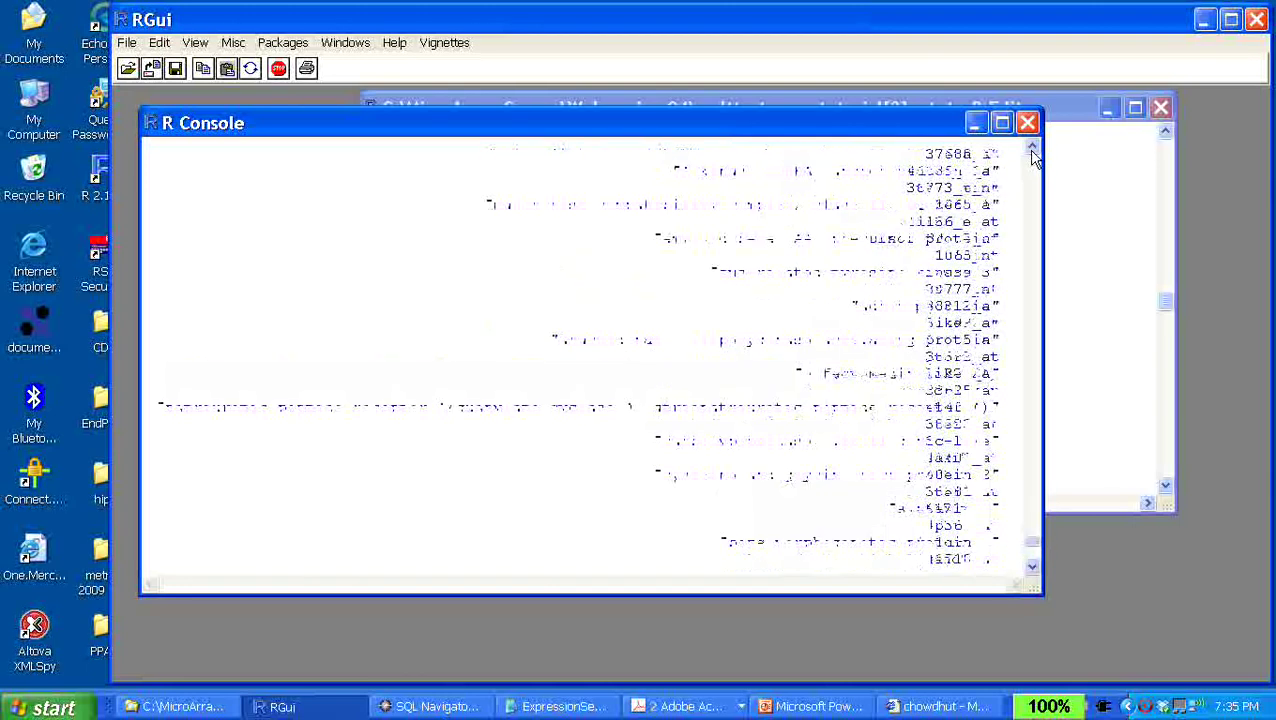
drag(1033, 540, 1033, 421)
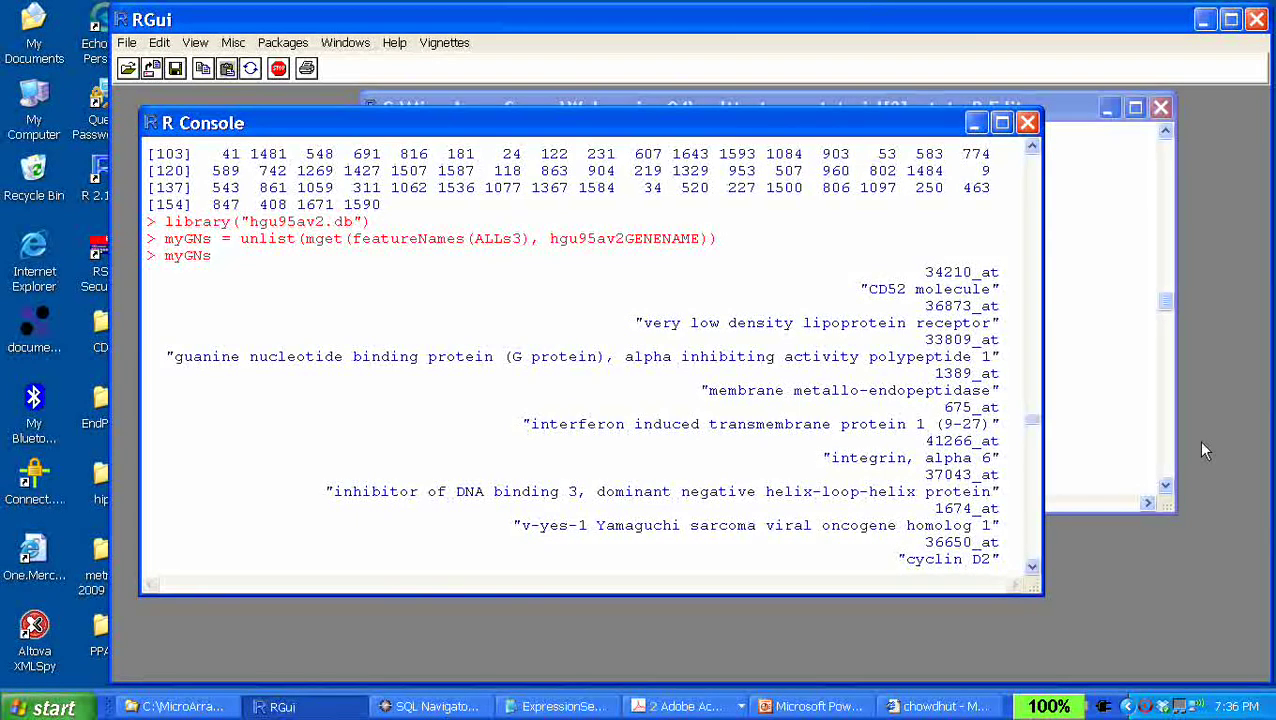
Draw the ALLs3 heat map by running the script's two-line hm1 = heatmap(...) command with red/blue column sides, topo.colors(15) and keep.dendro = TRUE
click(1138, 424)
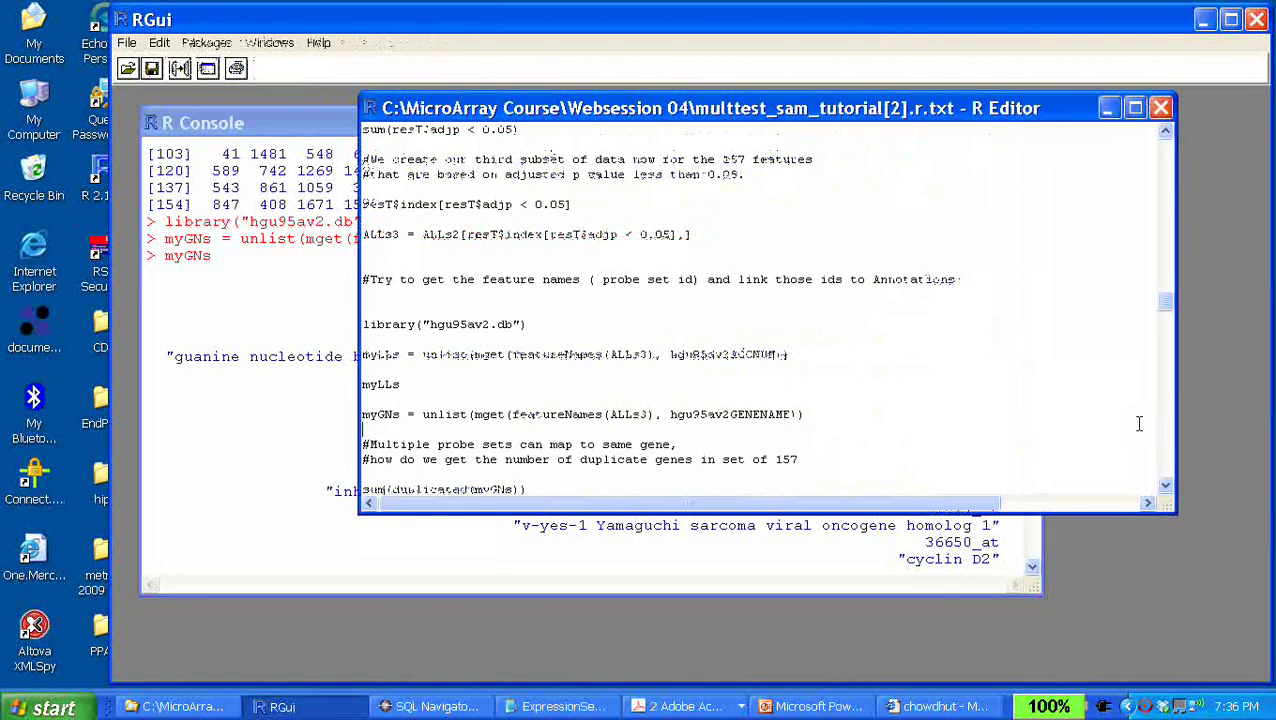
click(1165, 487)
scroll(1165, 487, down, 2)
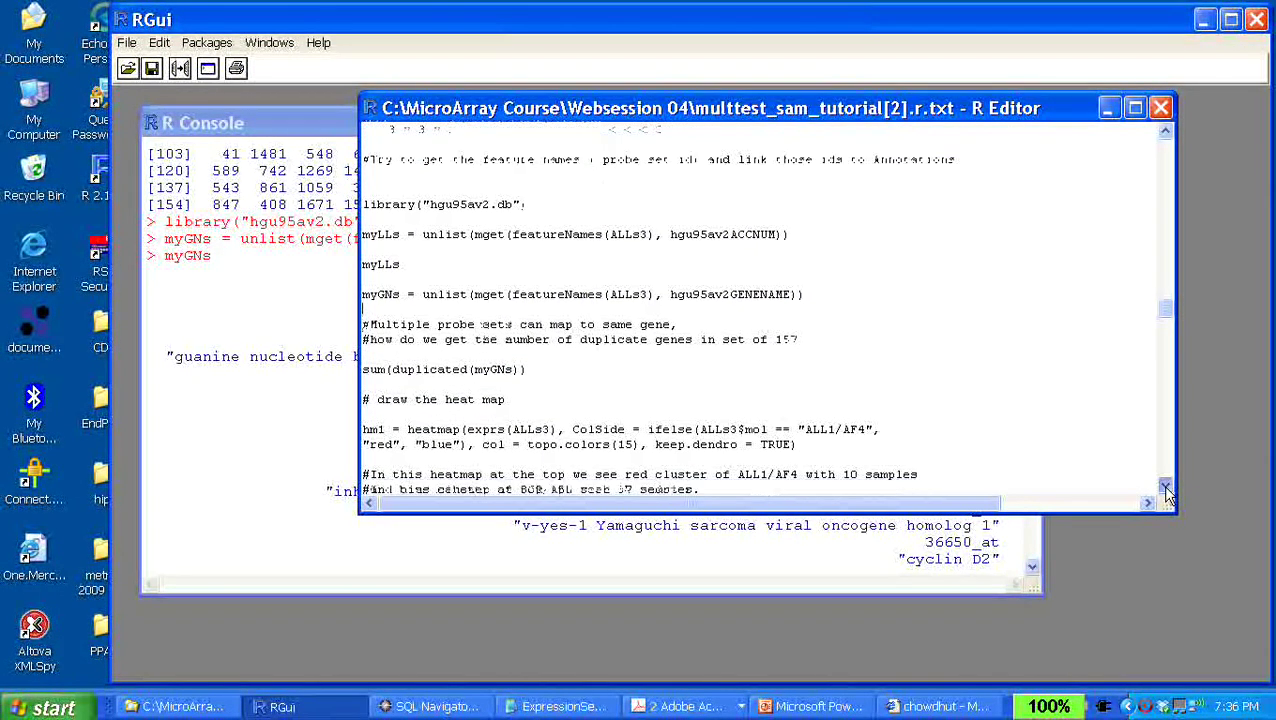
click(551, 402)
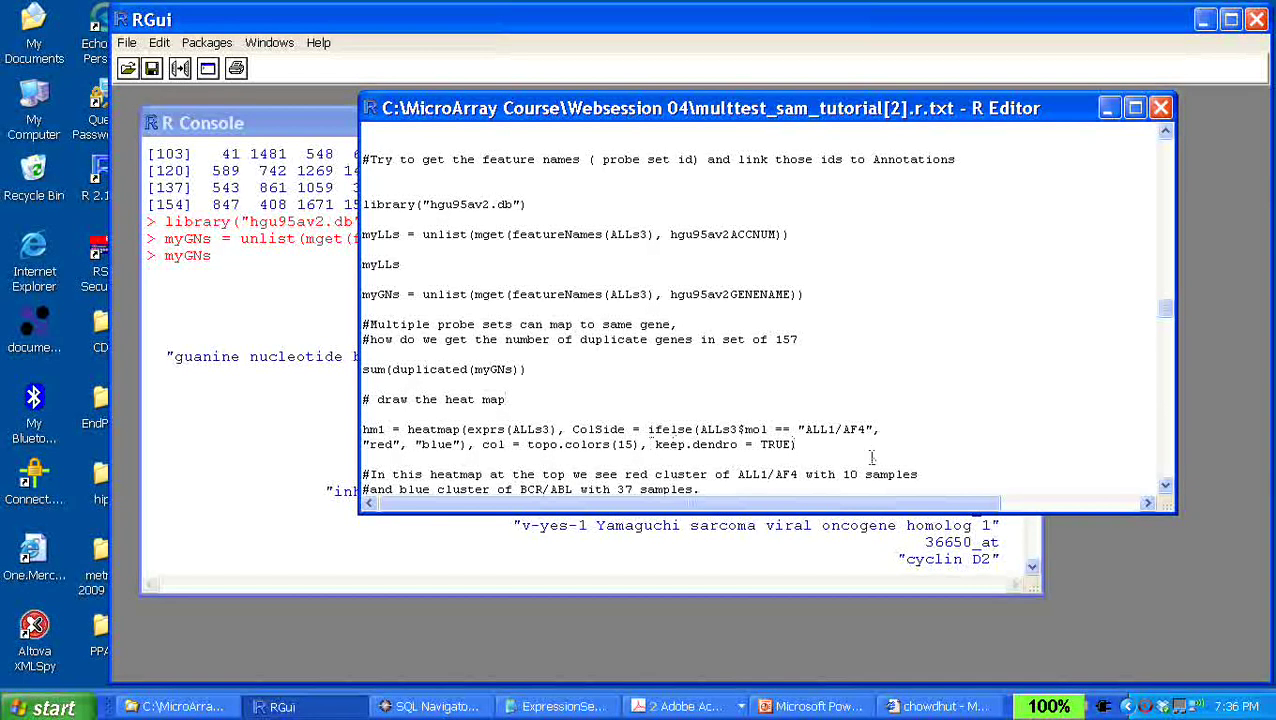
drag(797, 444, 311, 427)
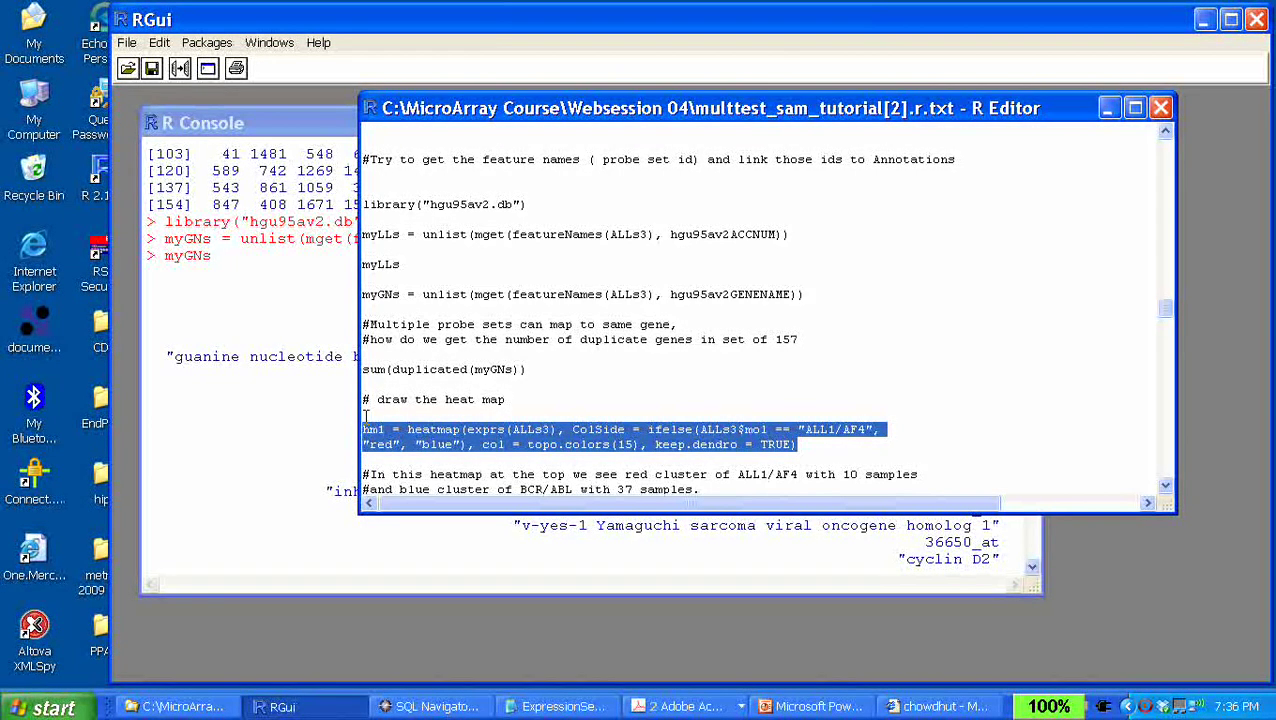
key(ctrl+r)
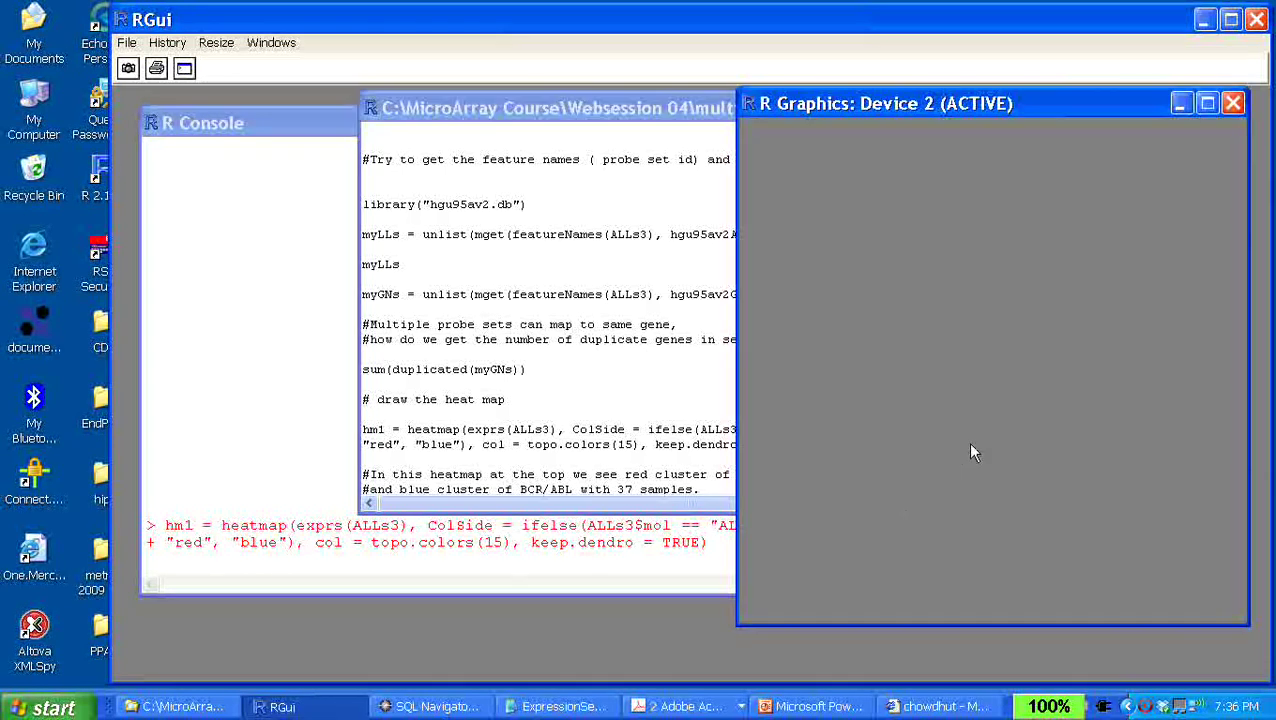
Reposition the heat map and script windows and examine the heat map's red and blue column clusters beside the heatmap code
drag(893, 113, 659, 134)
drag(1013, 395, 1097, 390)
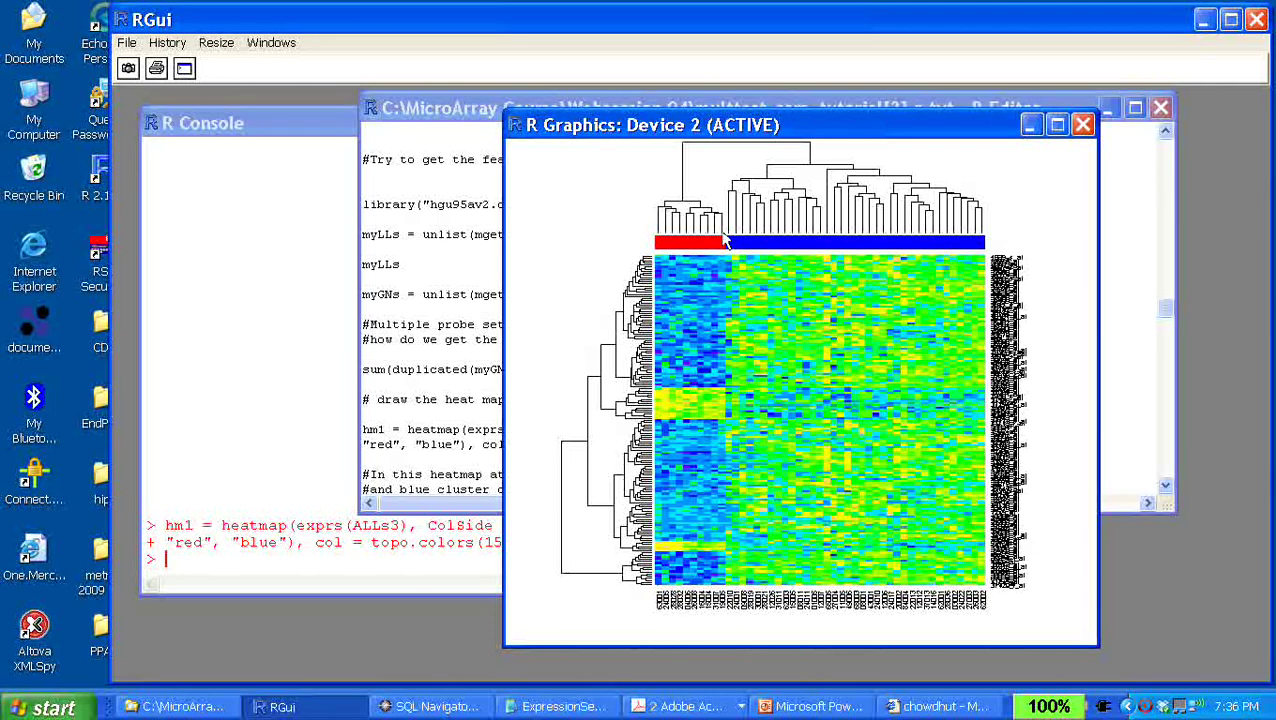
drag(452, 113, 320, 119)
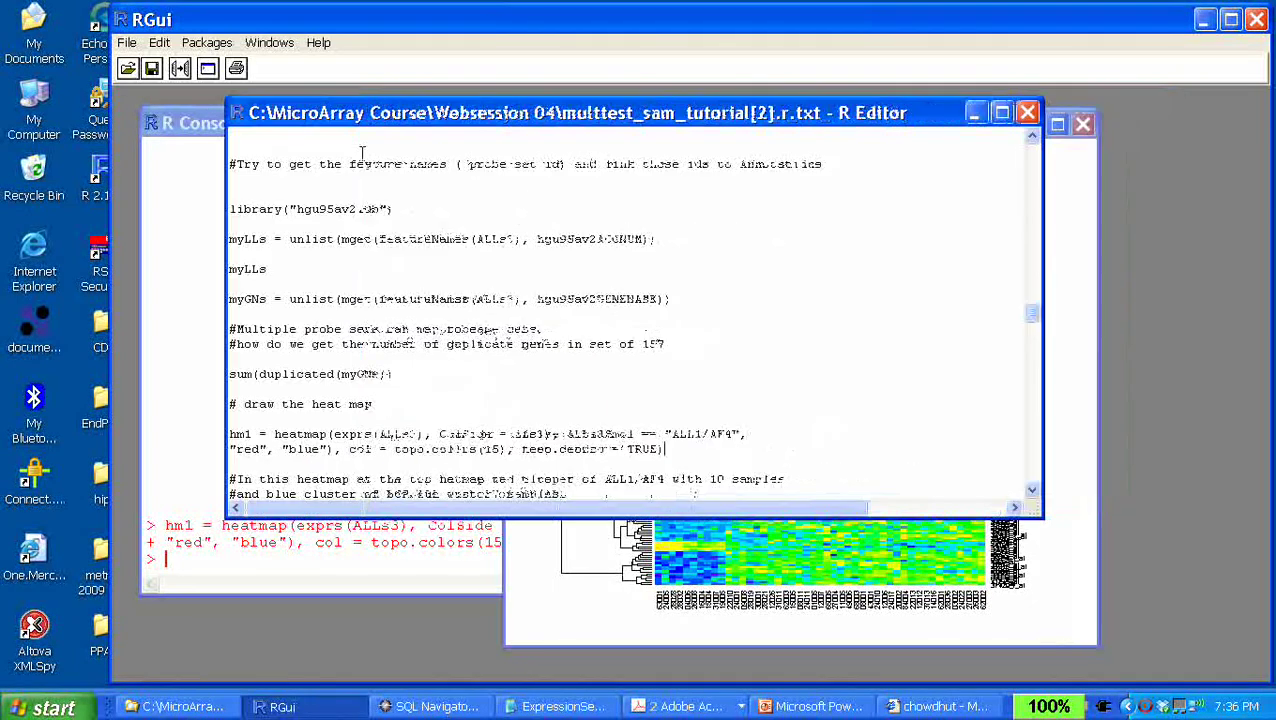
scroll(1033, 497, down, 8)
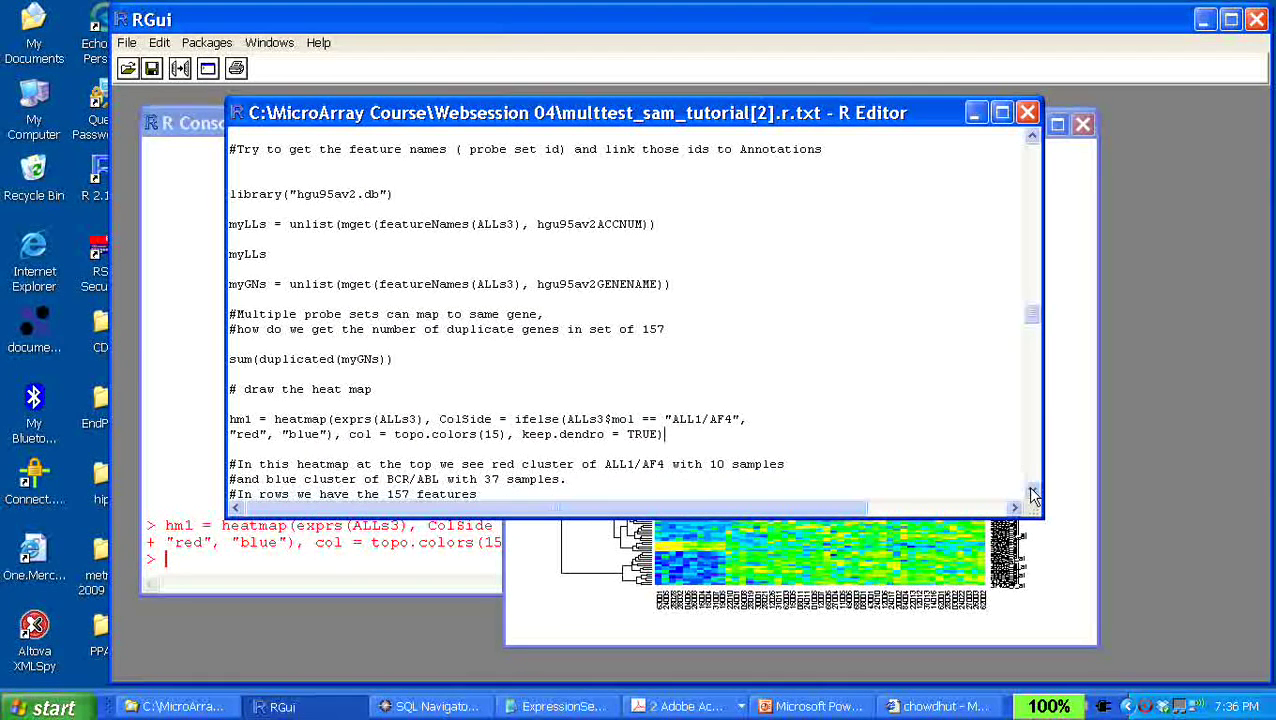
click(1089, 234)
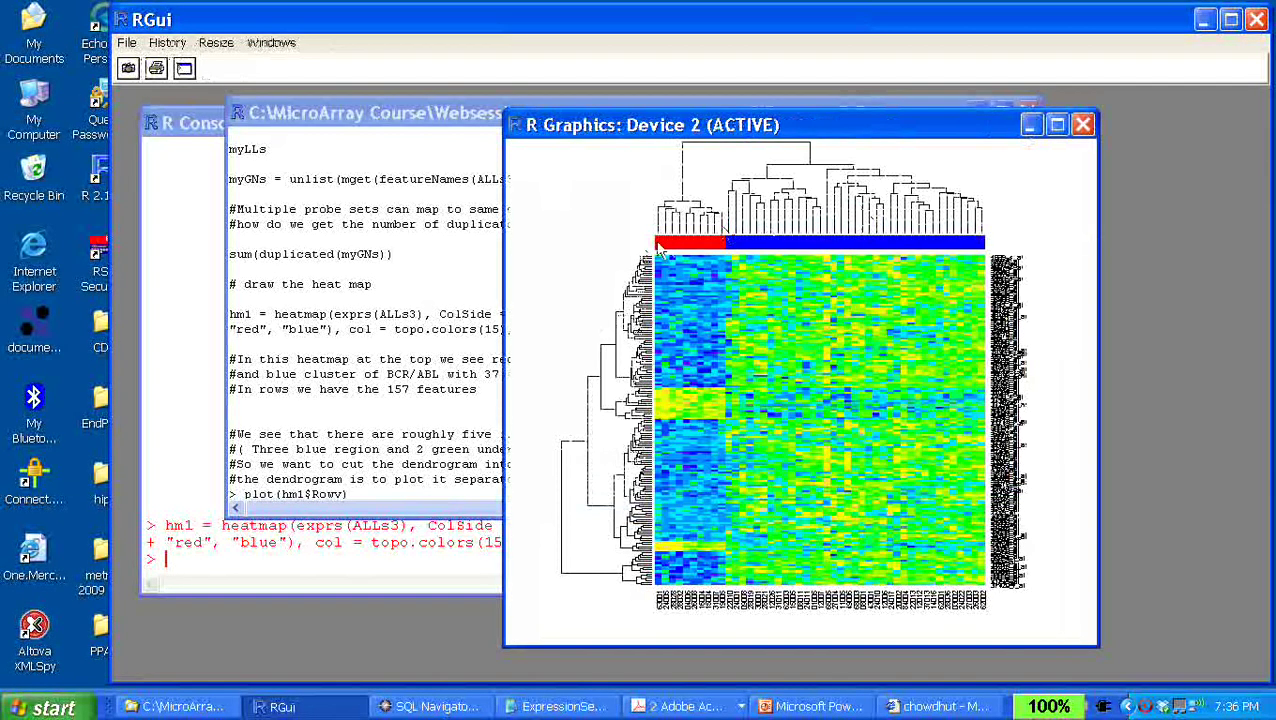
drag(705, 125, 731, 123)
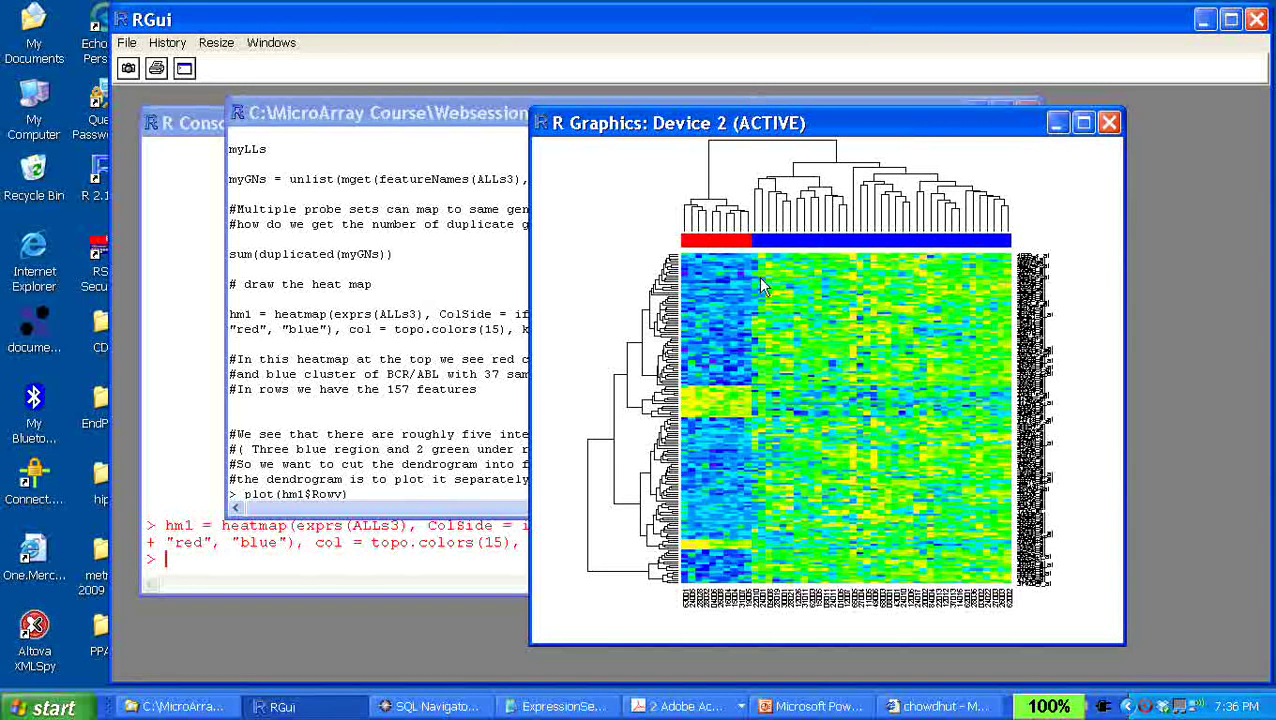
Examine the script comments describing the heat map's ALL1/AF4 and BCR/ABL sample clusters and its feature rows
click(364, 389)
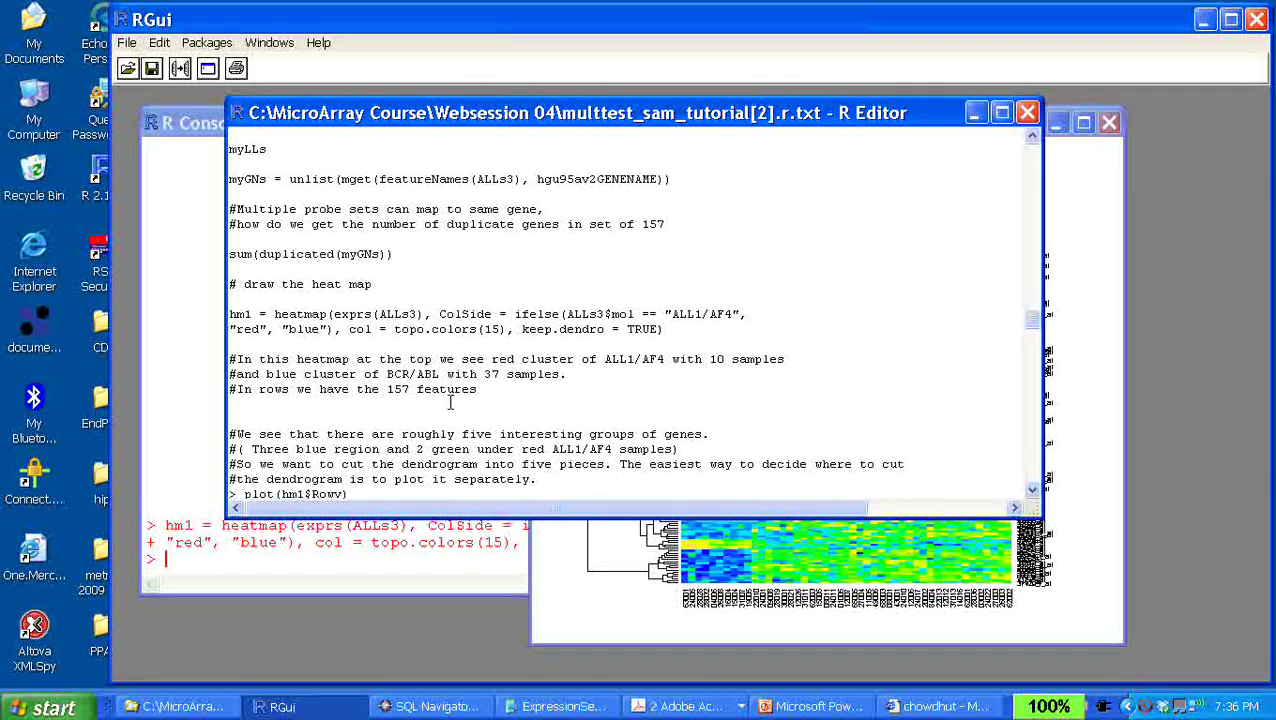
drag(439, 374, 382, 372)
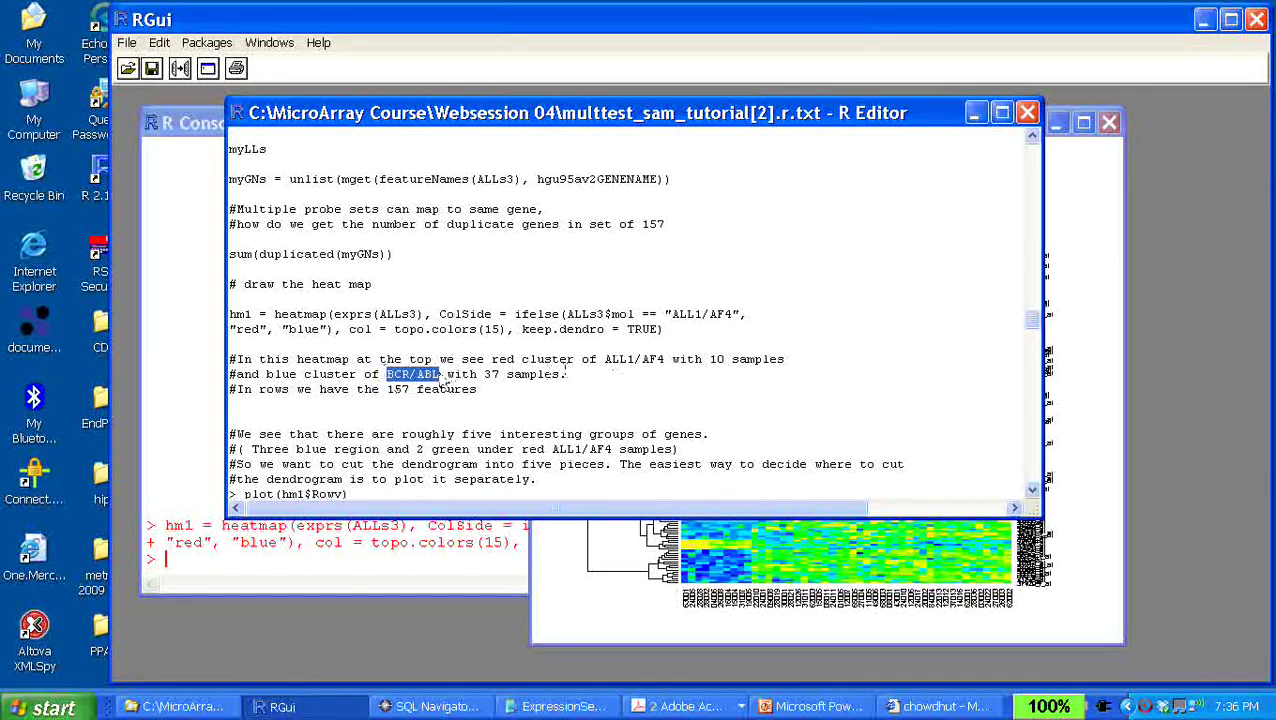
click(411, 378)
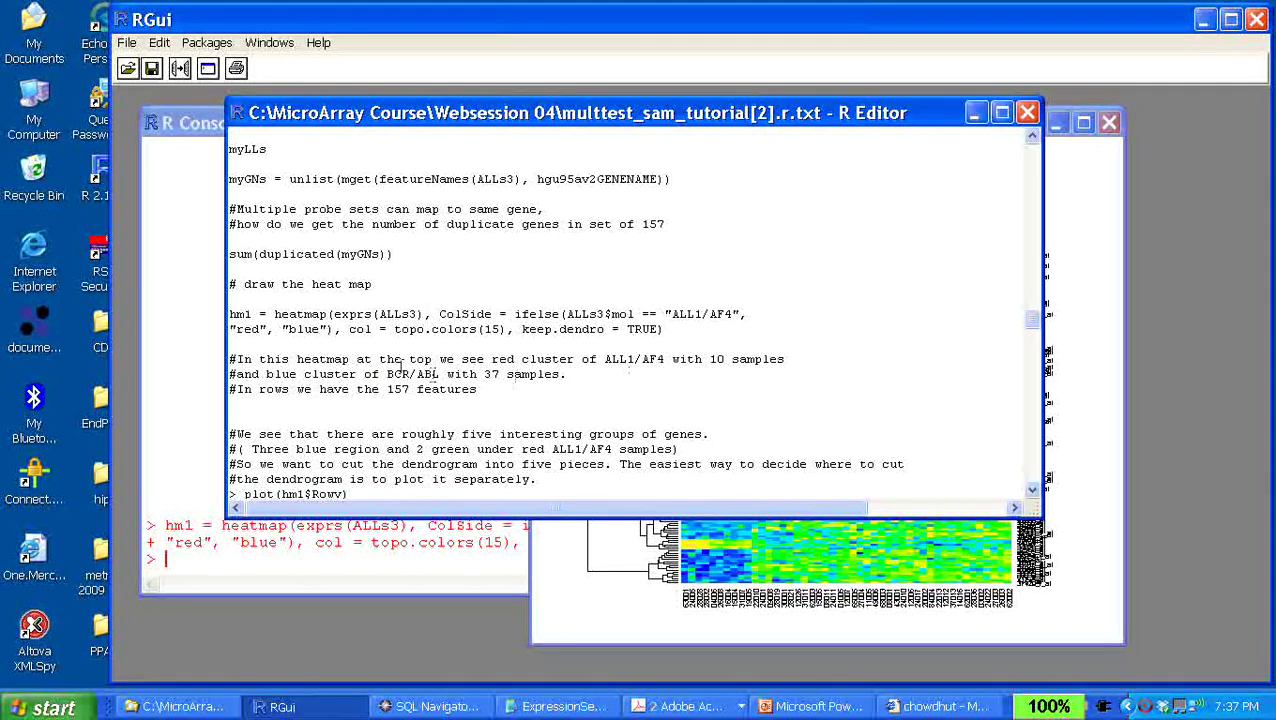
drag(398, 374, 443, 379)
drag(604, 359, 665, 359)
drag(437, 377, 401, 376)
drag(604, 359, 664, 360)
drag(438, 374, 388, 374)
click(565, 392)
Compare the heat map's dendrograms and color regions with the script comments and close the graphics window
click(916, 557)
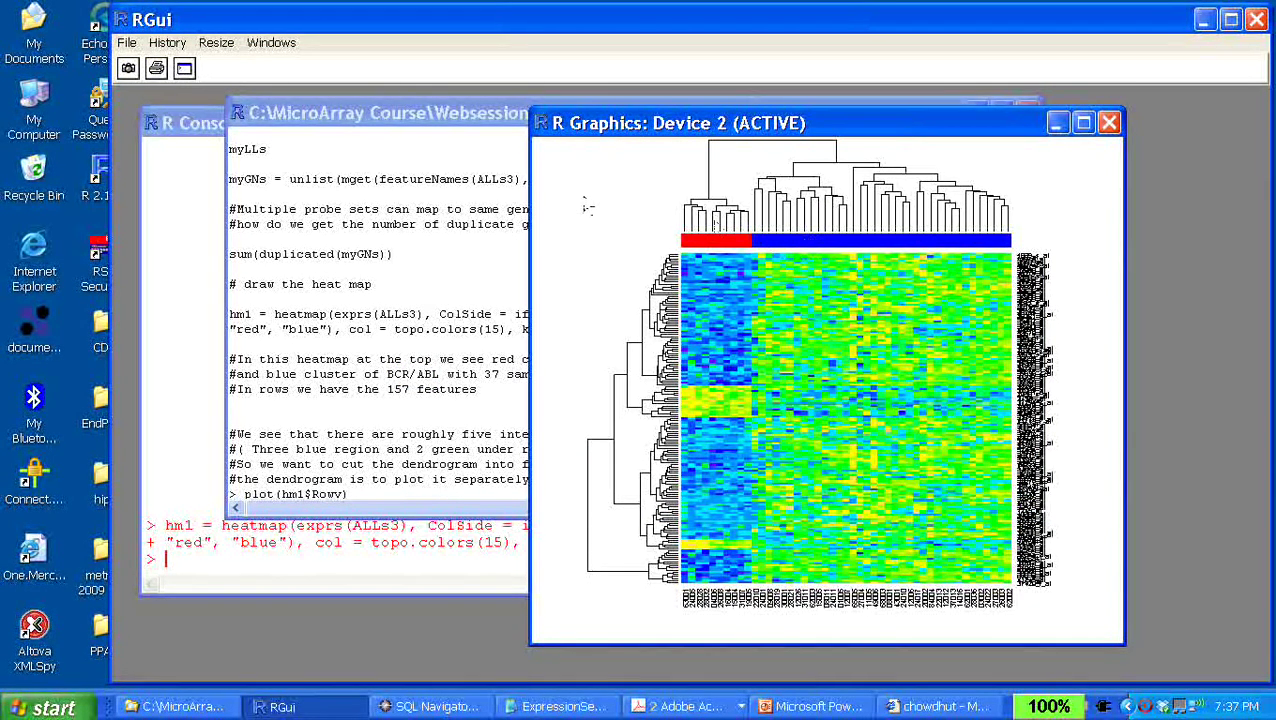
click(450, 128)
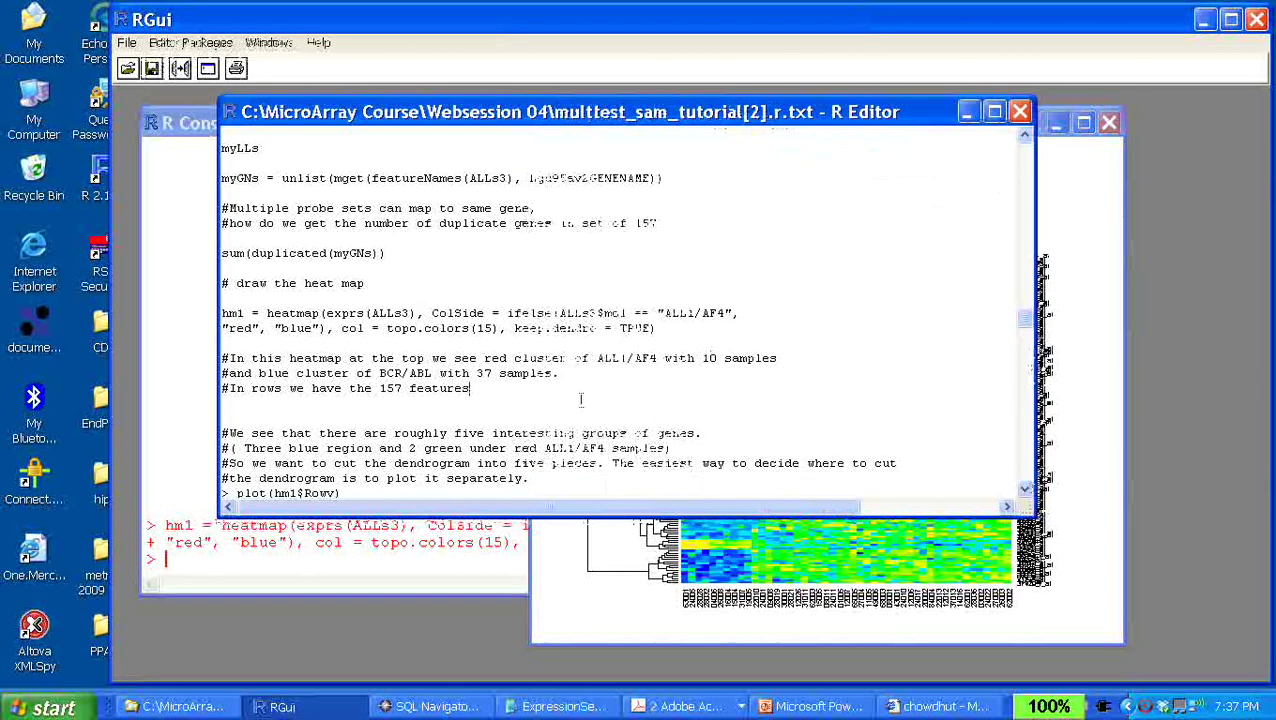
click(1118, 300)
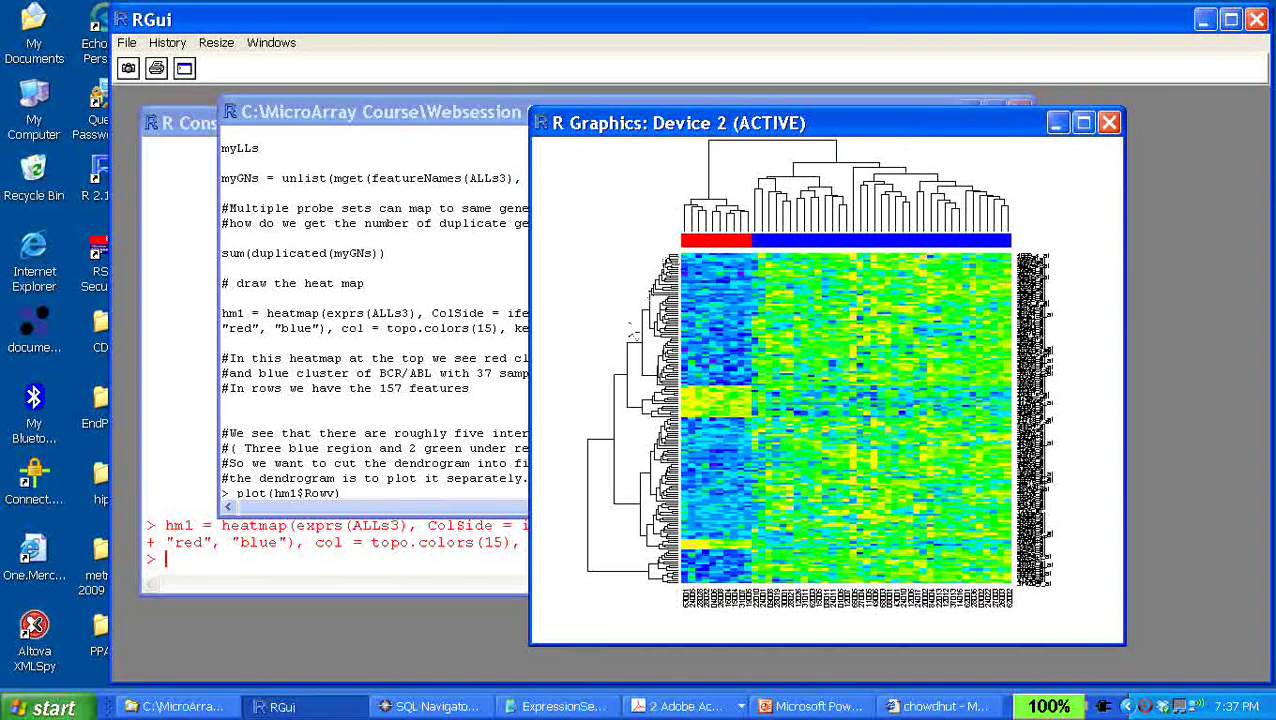
key(ctrl+Tab)
click(1120, 260)
click(1109, 122)
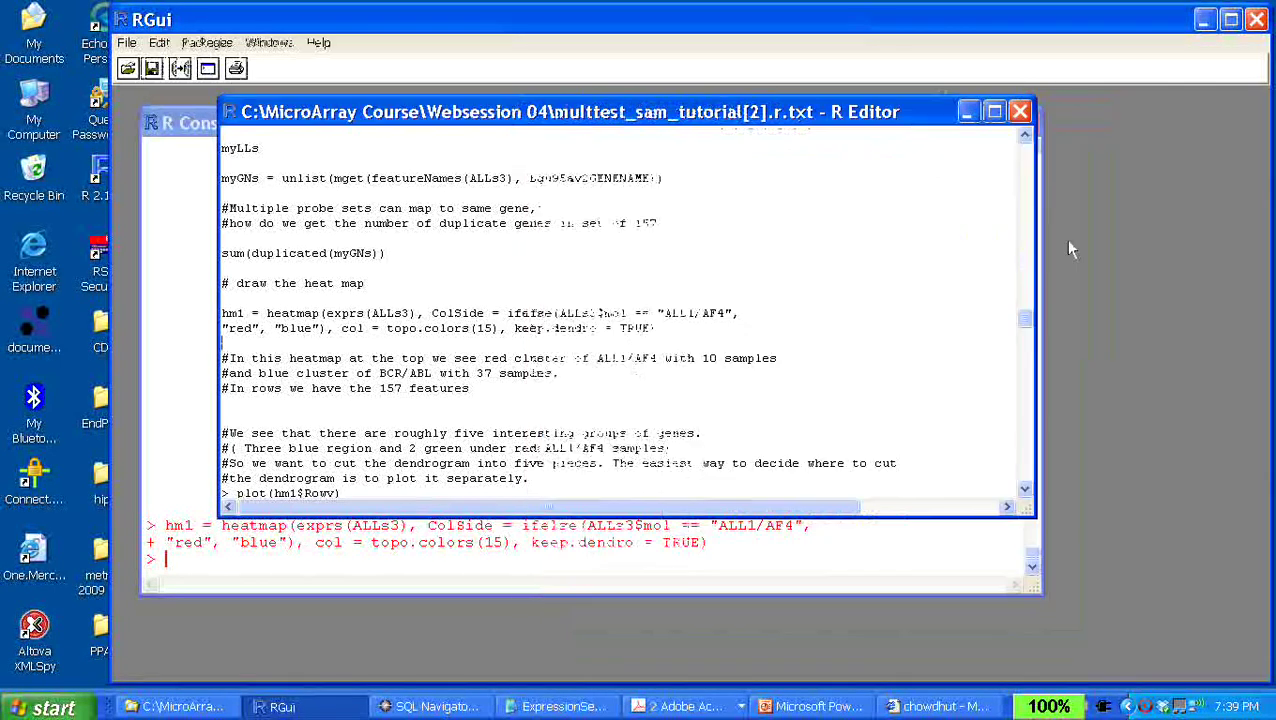
Skim the dendrogram-cutting, cluster label and hypergeometric test sections of the script up to the SAM tutorial's installation section
click(1024, 490)
click(1024, 492)
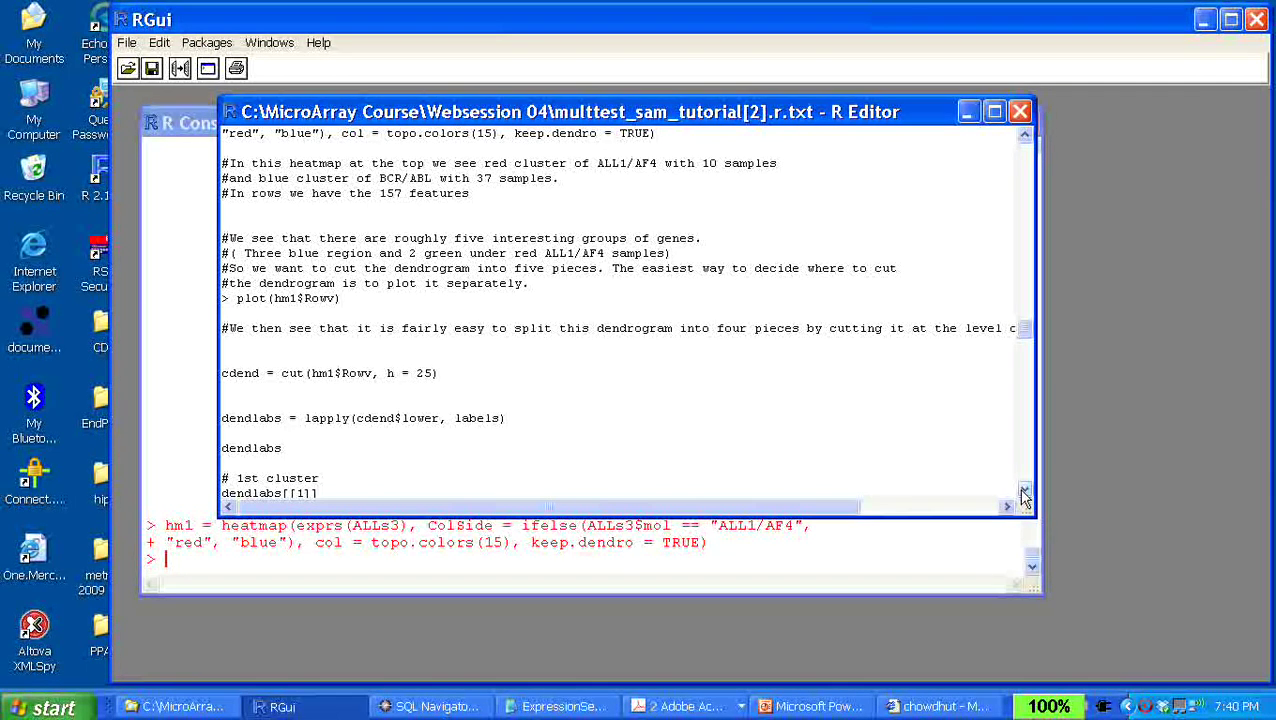
scroll(1023, 495, down, 3)
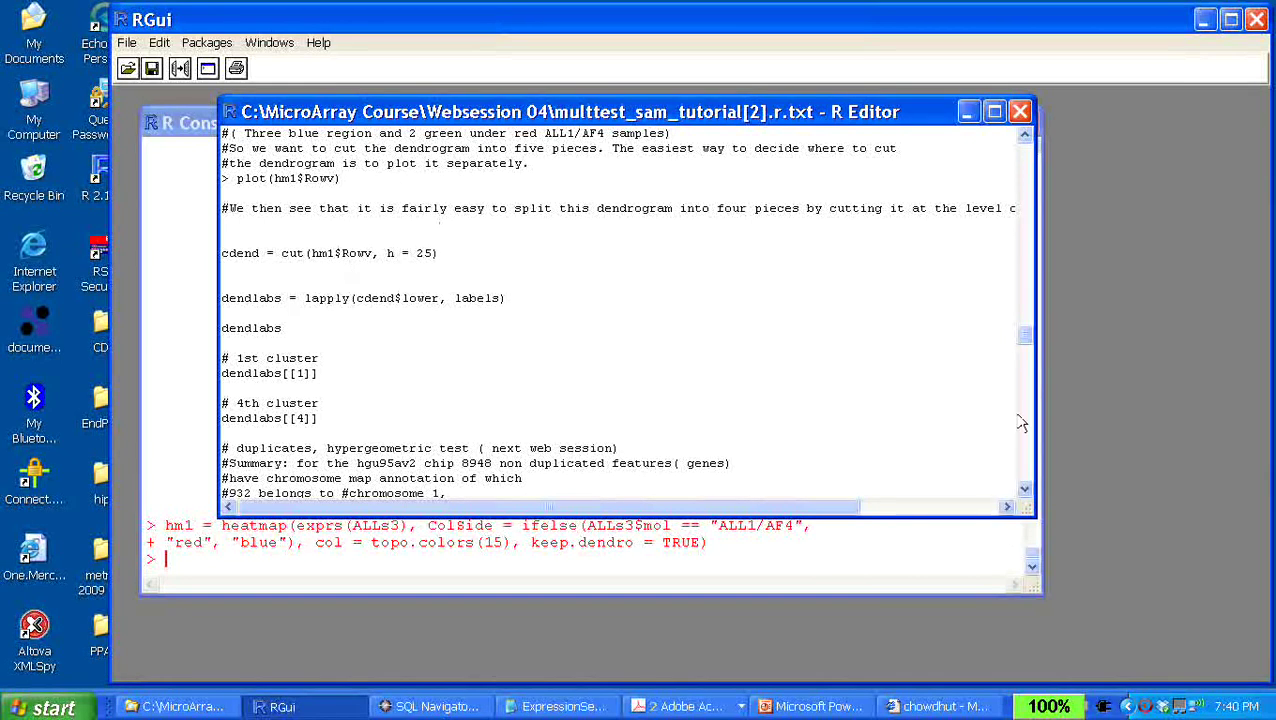
scroll(1024, 492, down, 3)
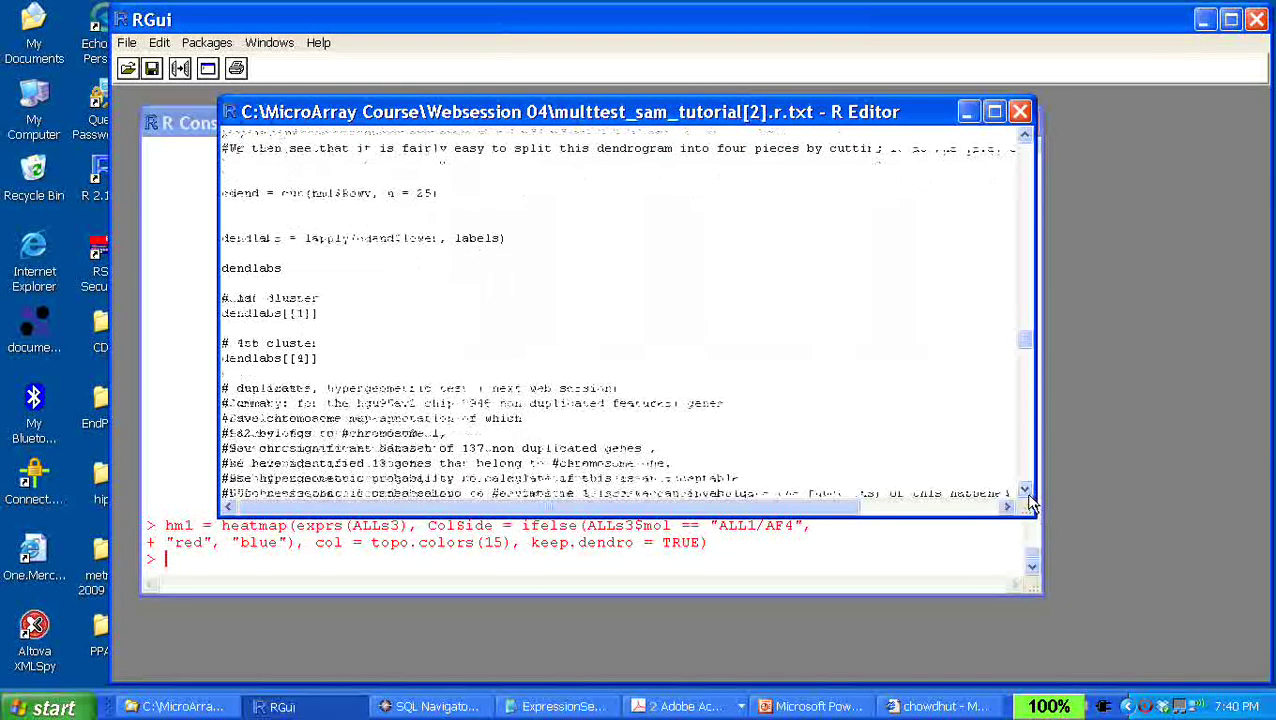
scroll(1024, 492, down, 6)
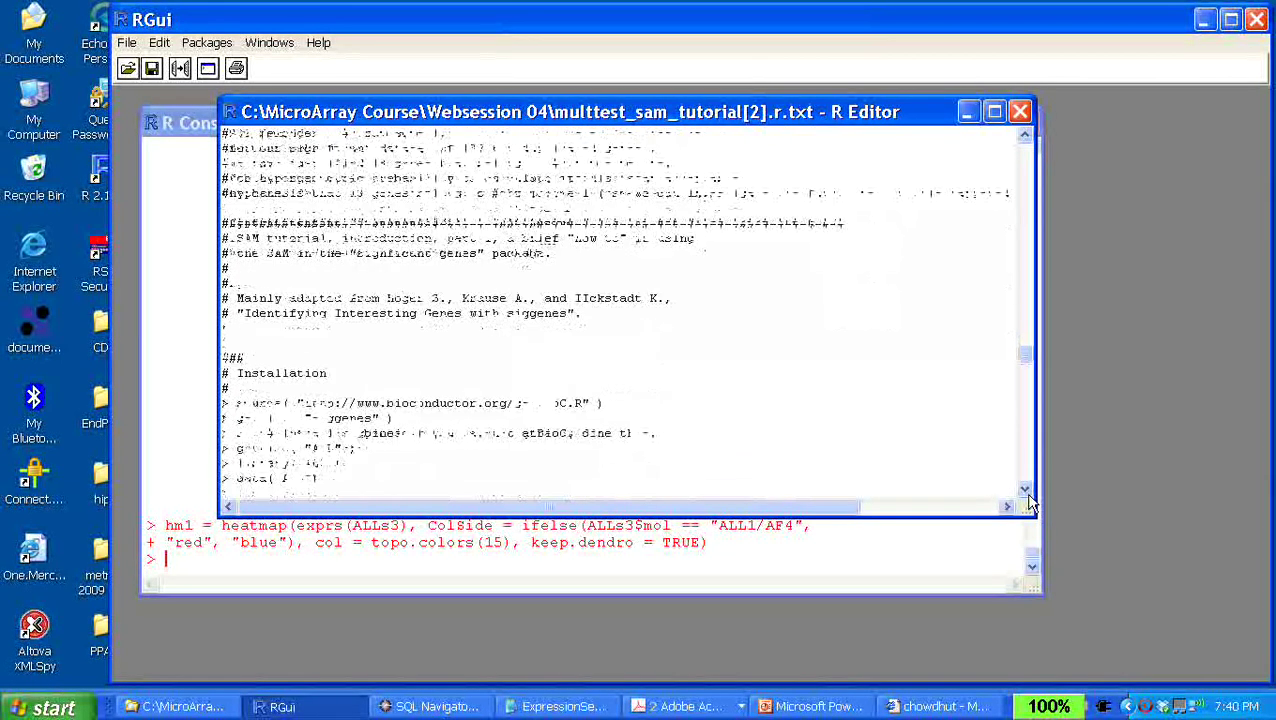
scroll(1030, 500, down, 2)
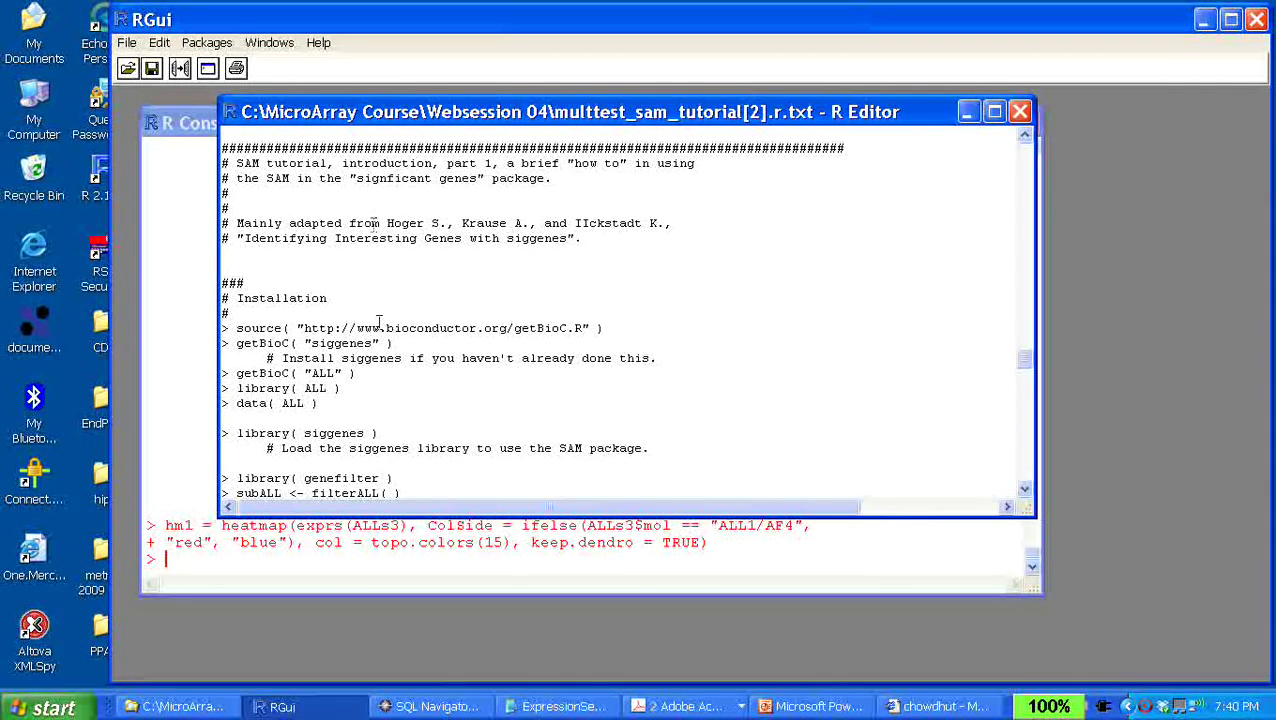
Switch to Acrobat to view the exchangeability factor page of Gene Expression Statistics( explains SAM).pdf and return to the R script
click(678, 706)
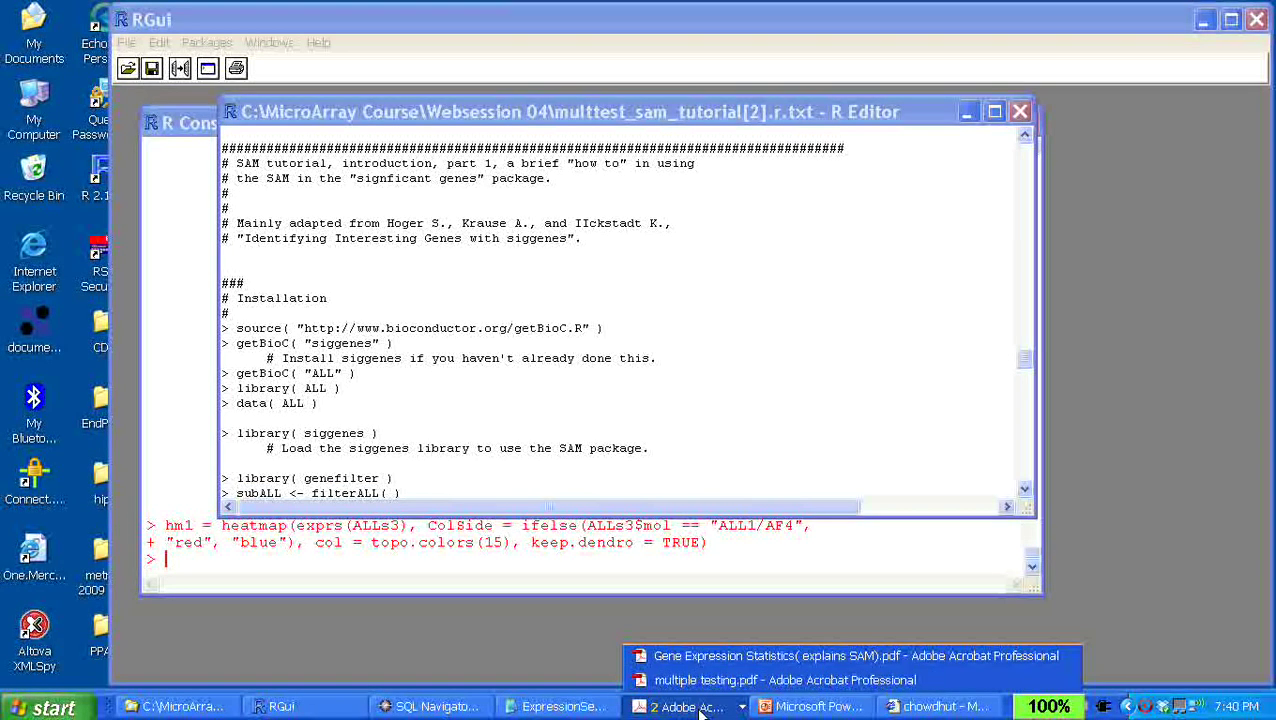
click(697, 660)
click(713, 703)
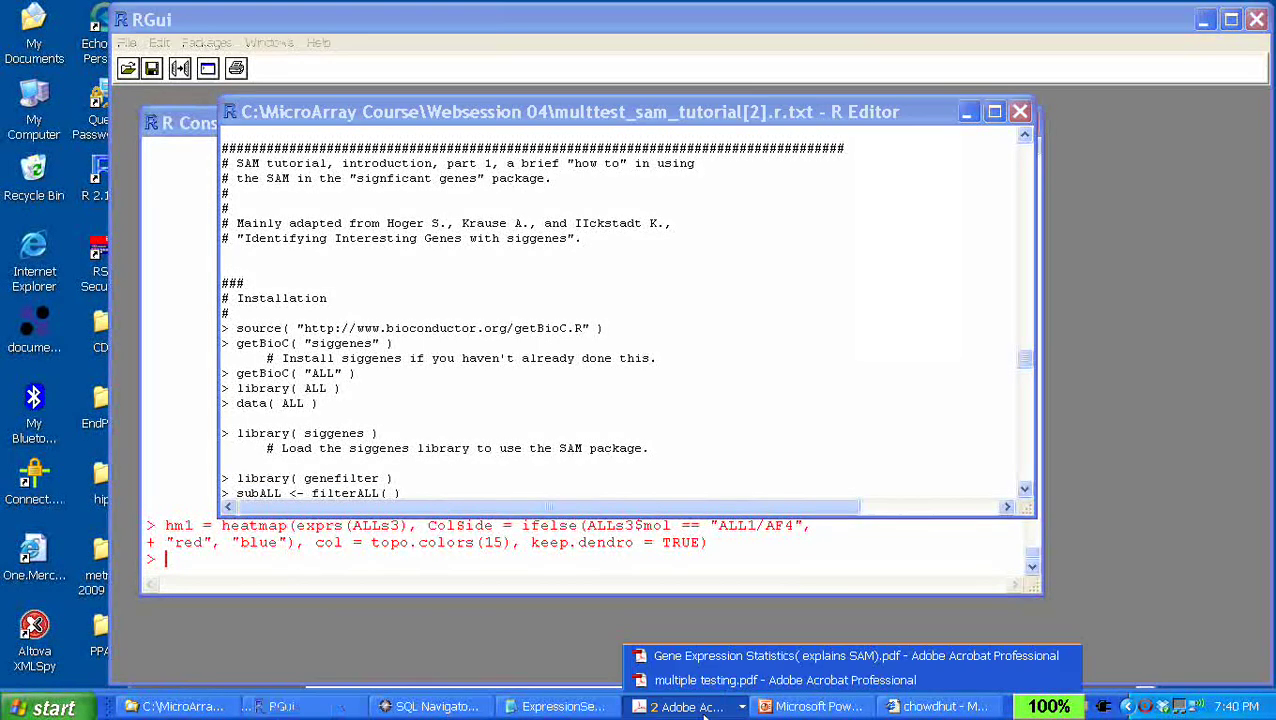
click(714, 650)
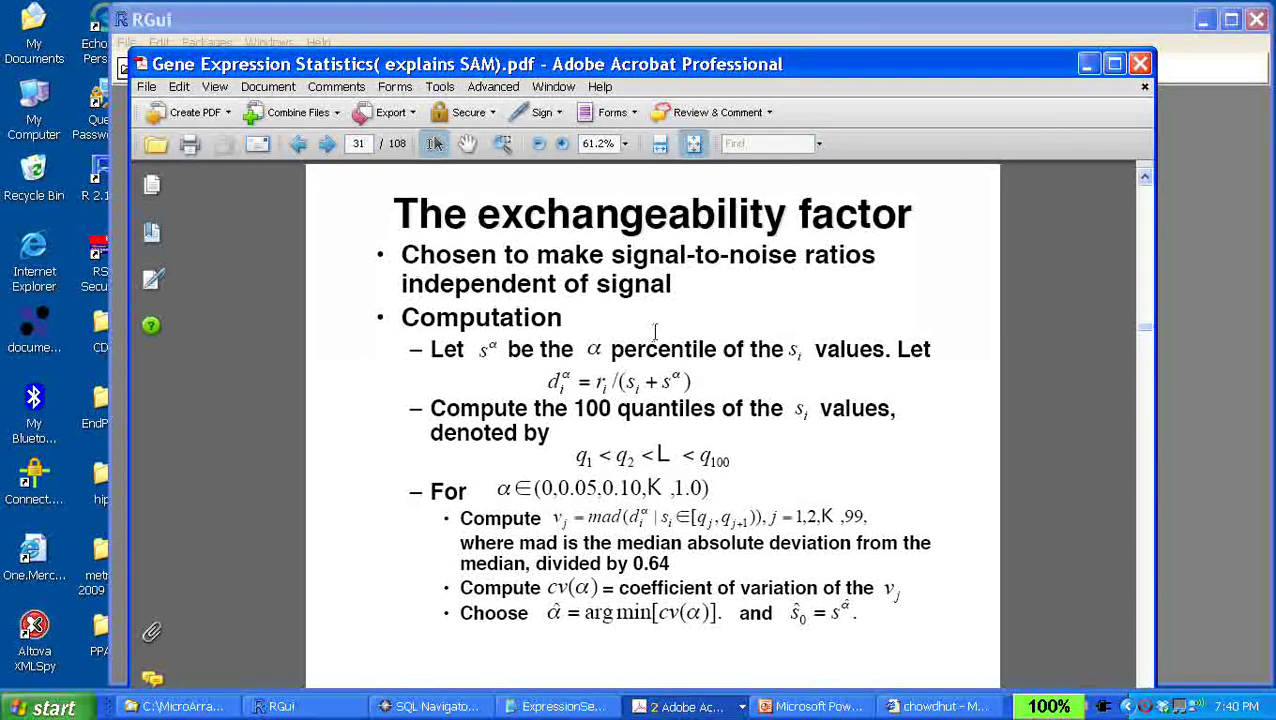
click(1088, 63)
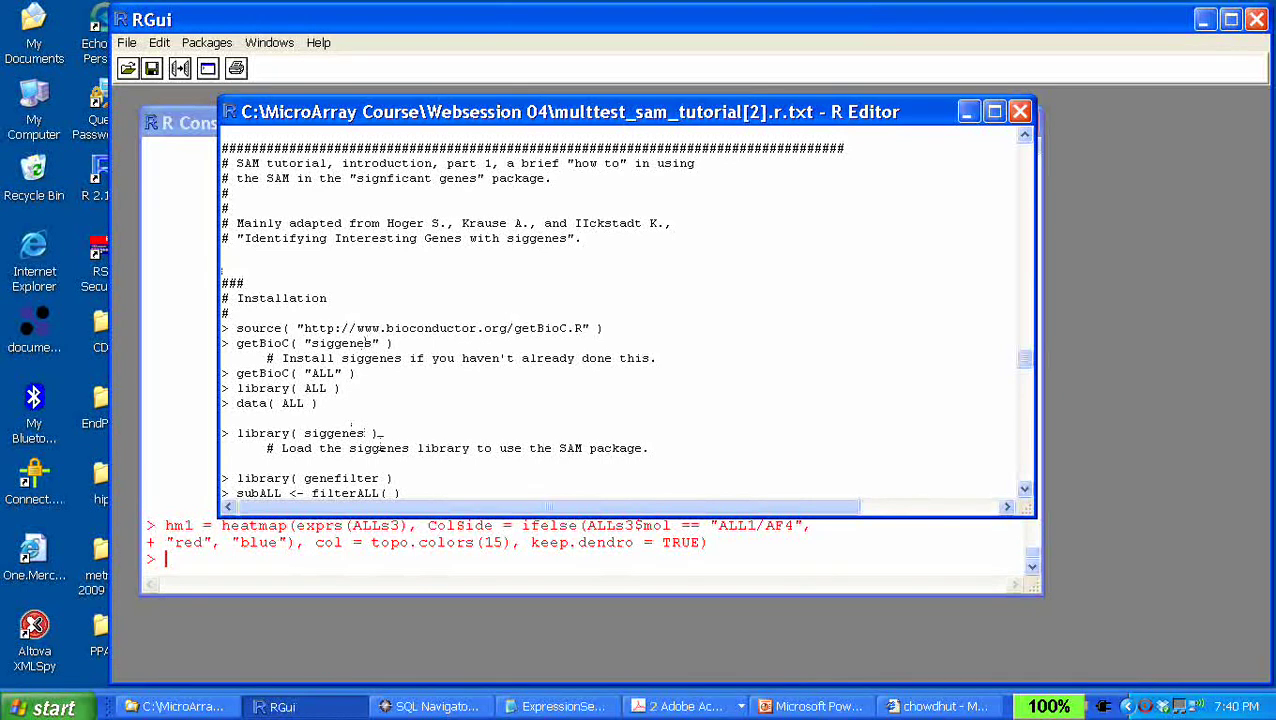
Review the SAM installation lines that source getBioC.R, get siggenes and ALL, and load the ALL data
drag(380, 433, 222, 418)
click(344, 358)
drag(240, 331, 622, 330)
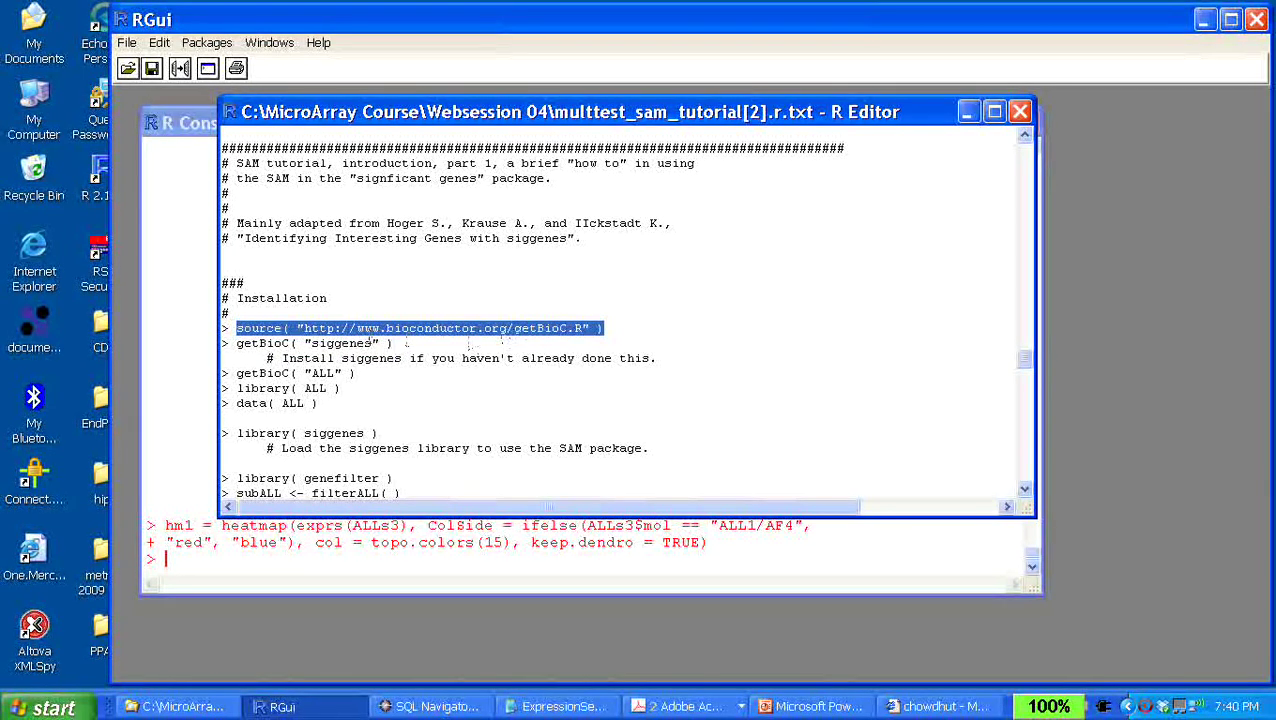
drag(373, 343, 311, 343)
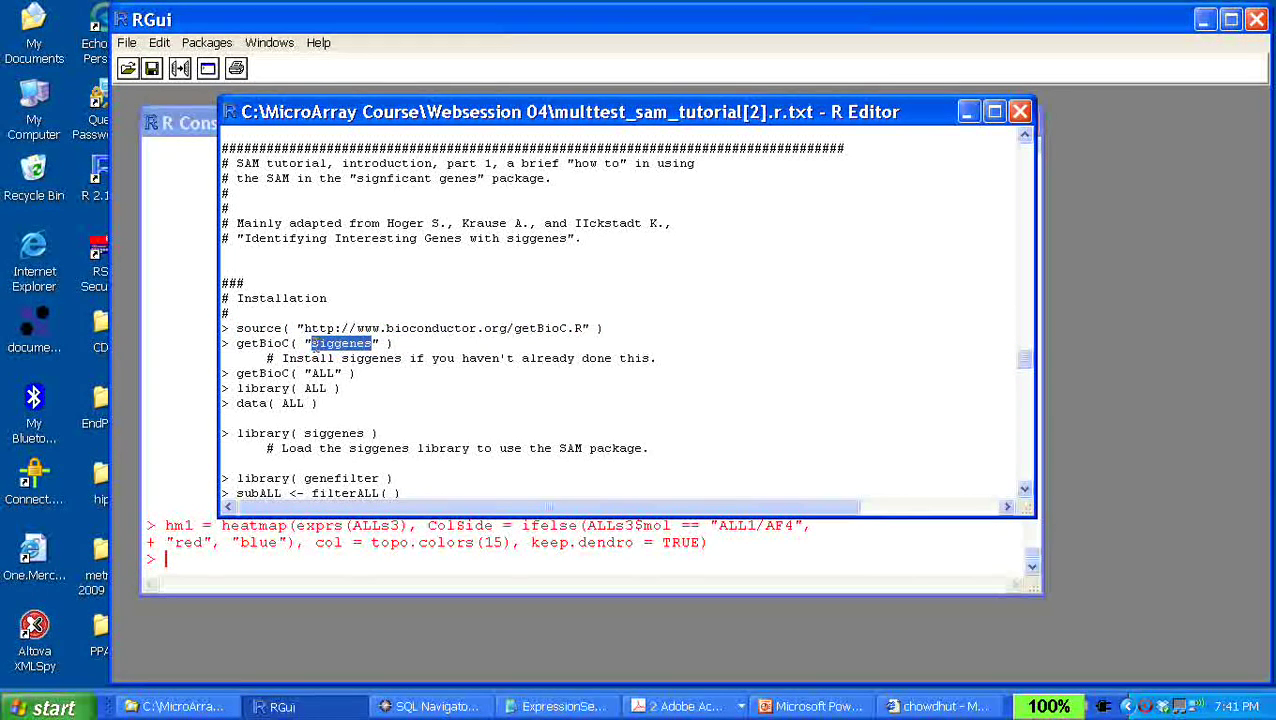
click(299, 403)
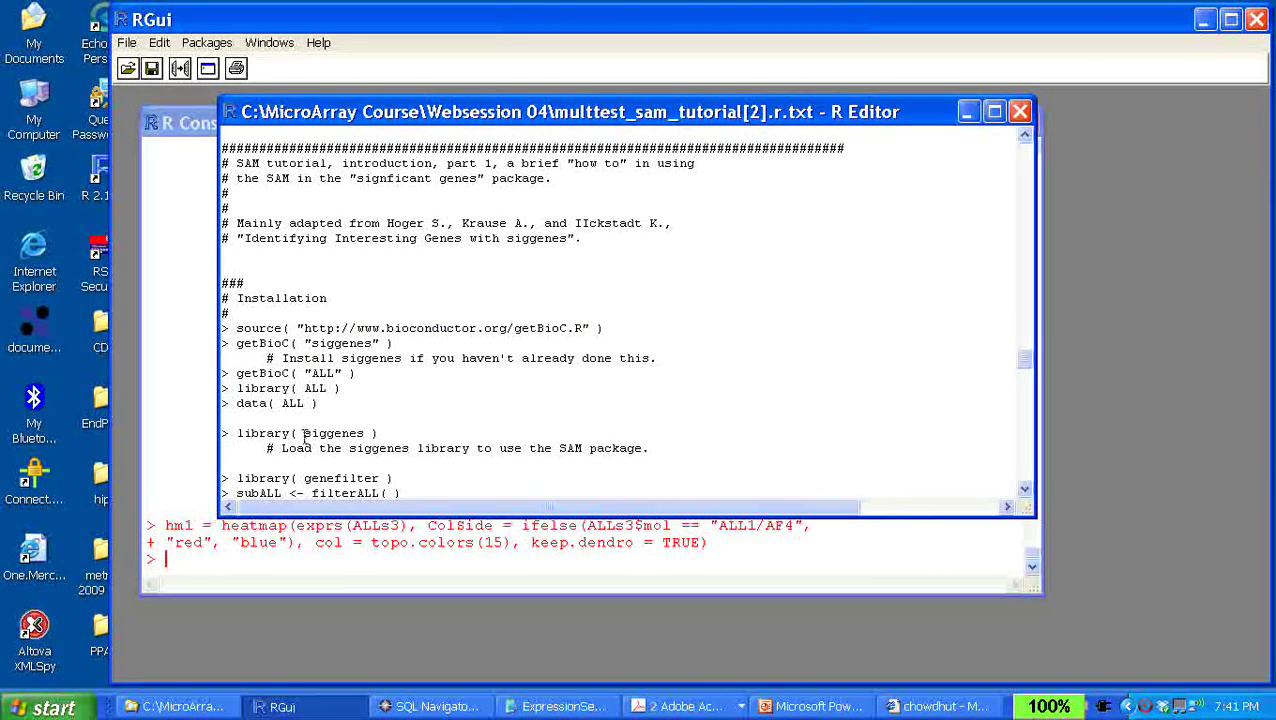
drag(309, 342, 236, 328)
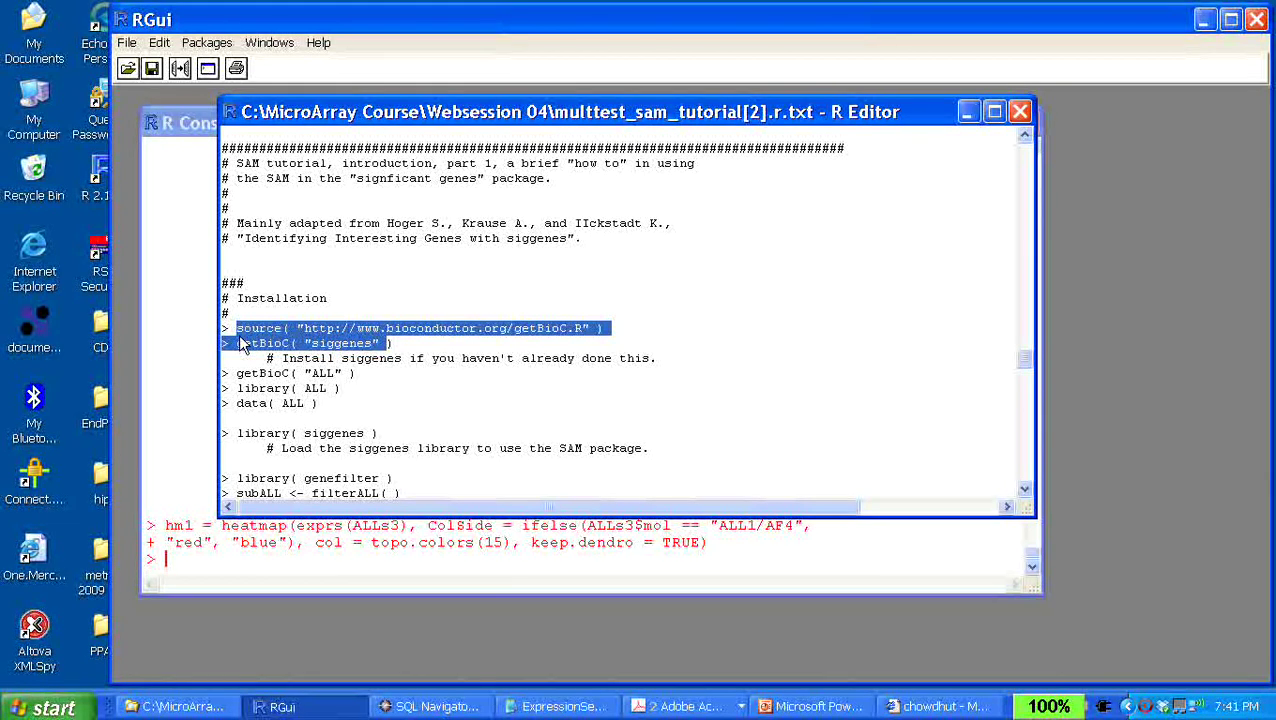
click(380, 413)
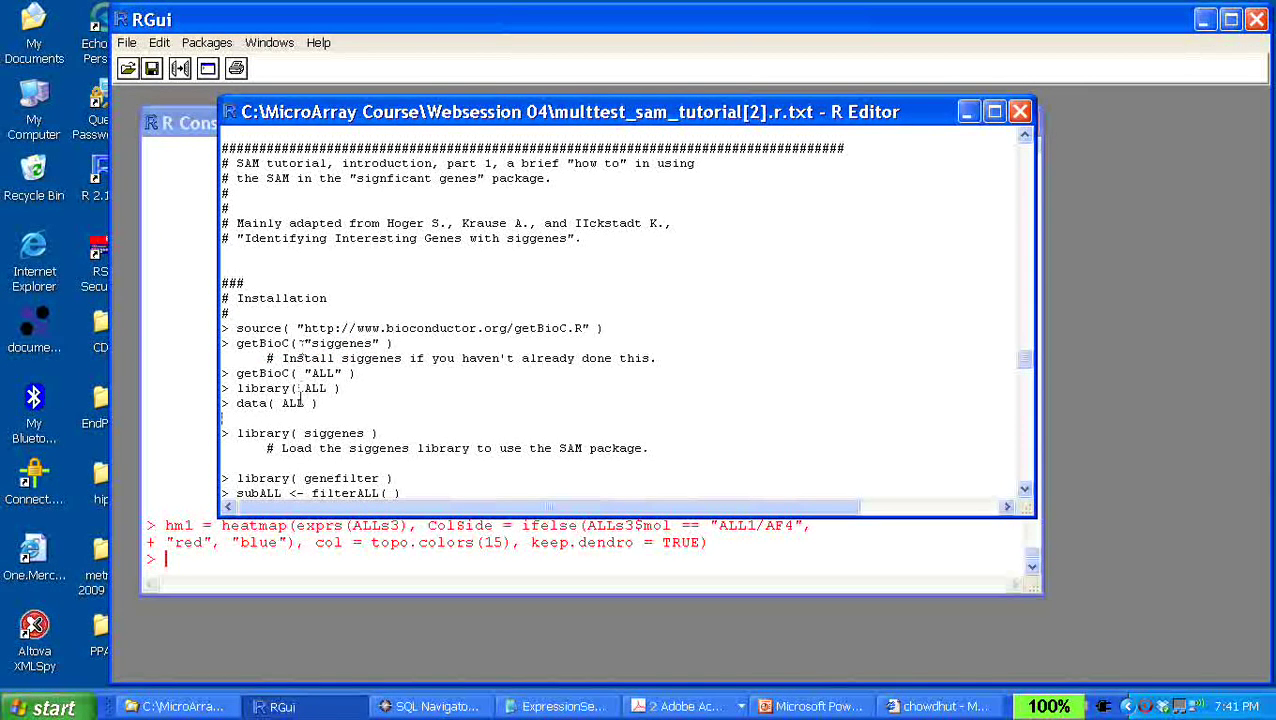
double_click(240, 388)
click(322, 408)
Load the SAM package by running library( siggenes ) from the script
drag(390, 433, 238, 437)
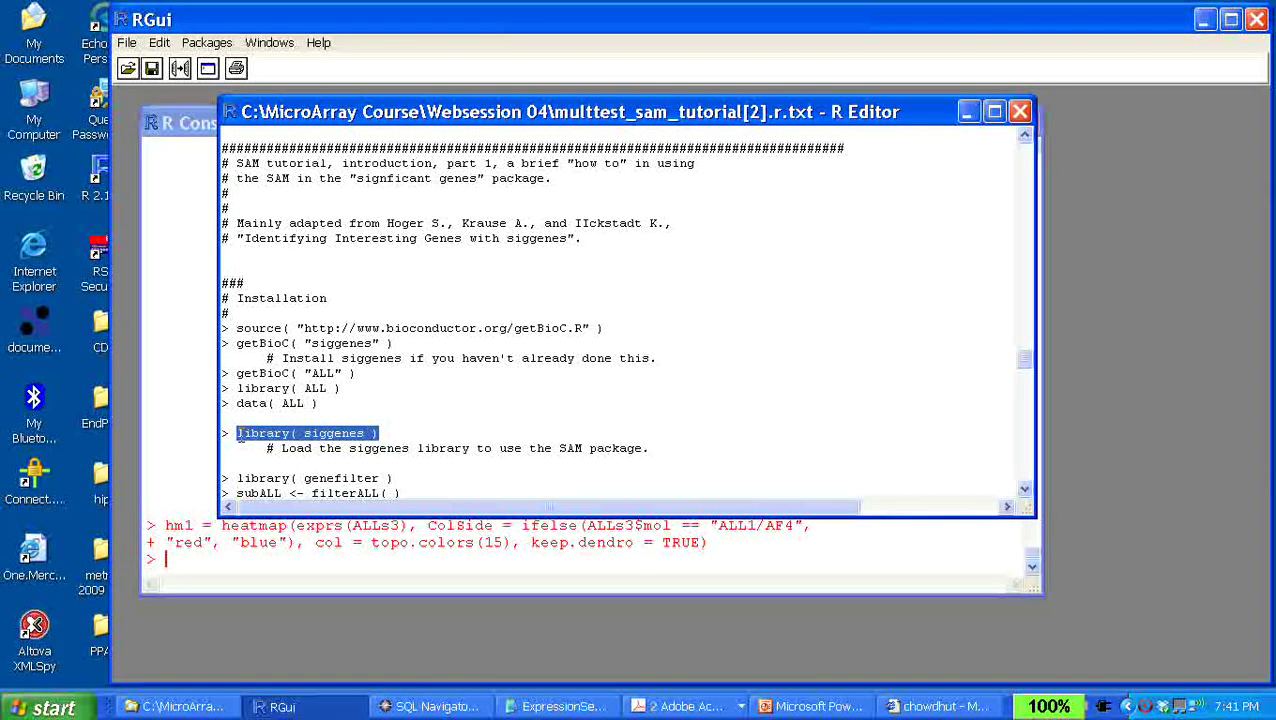
key(ctrl+r)
click(300, 436)
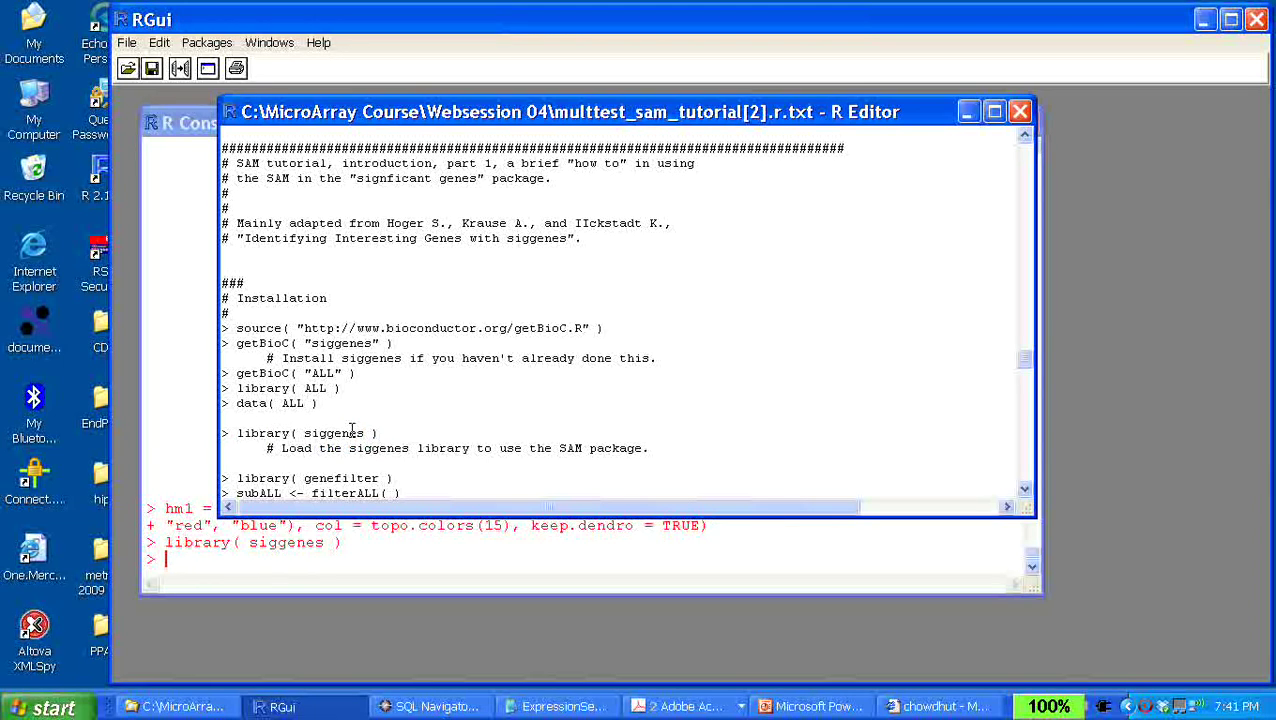
Run library( genefilter ) and subALL <- filterALL( ) from the script to create the filtered ALL subset
click(1022, 490)
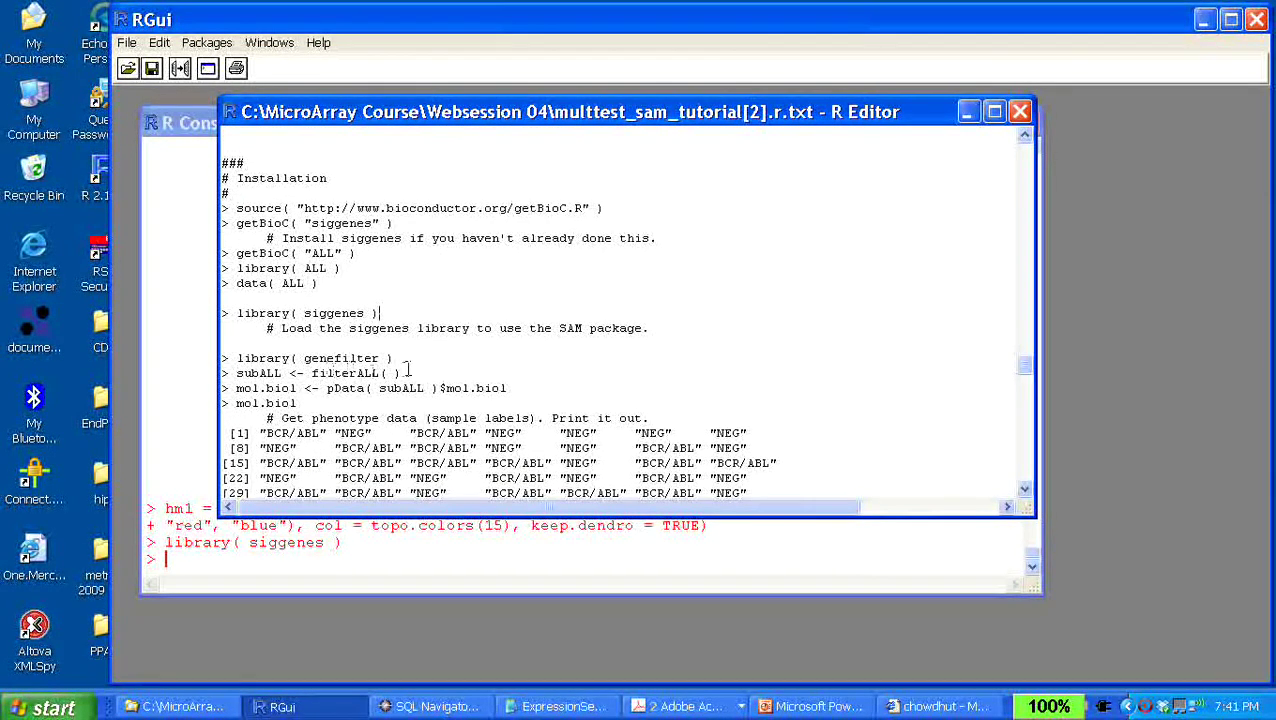
drag(400, 373, 263, 355)
click(380, 373)
drag(393, 357, 426, 351)
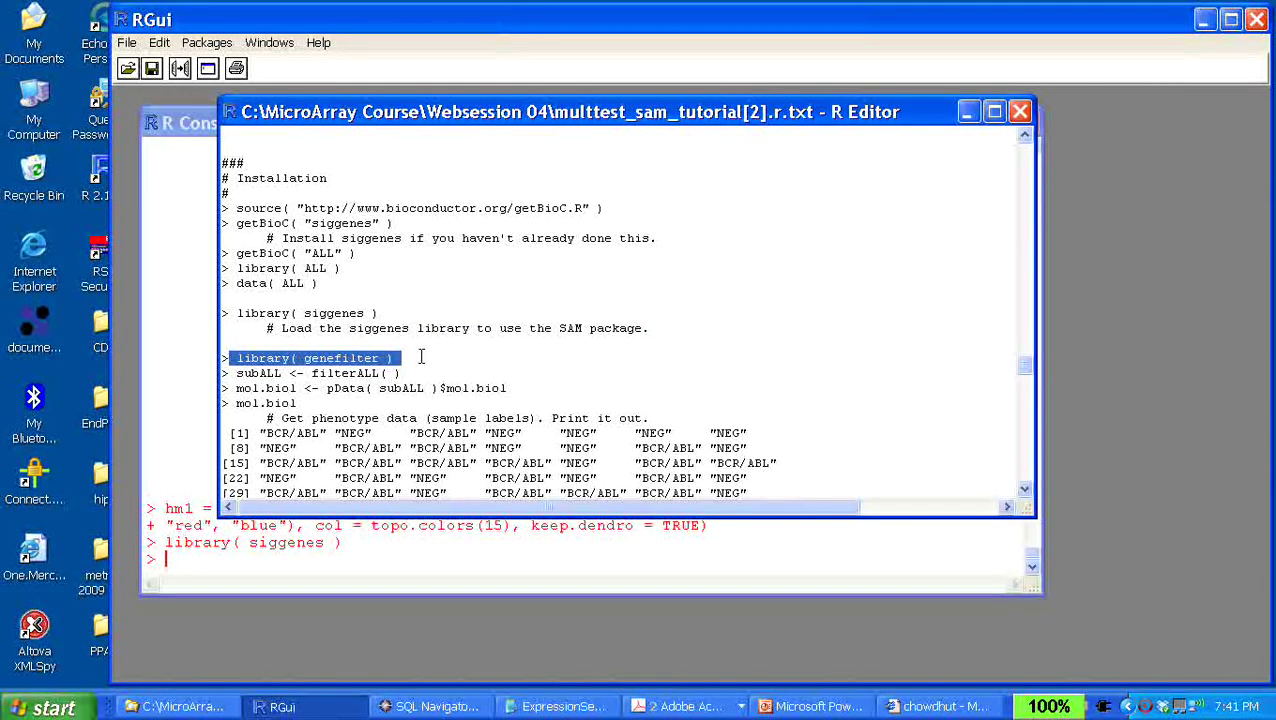
key(ctrl+r)
drag(402, 373, 229, 364)
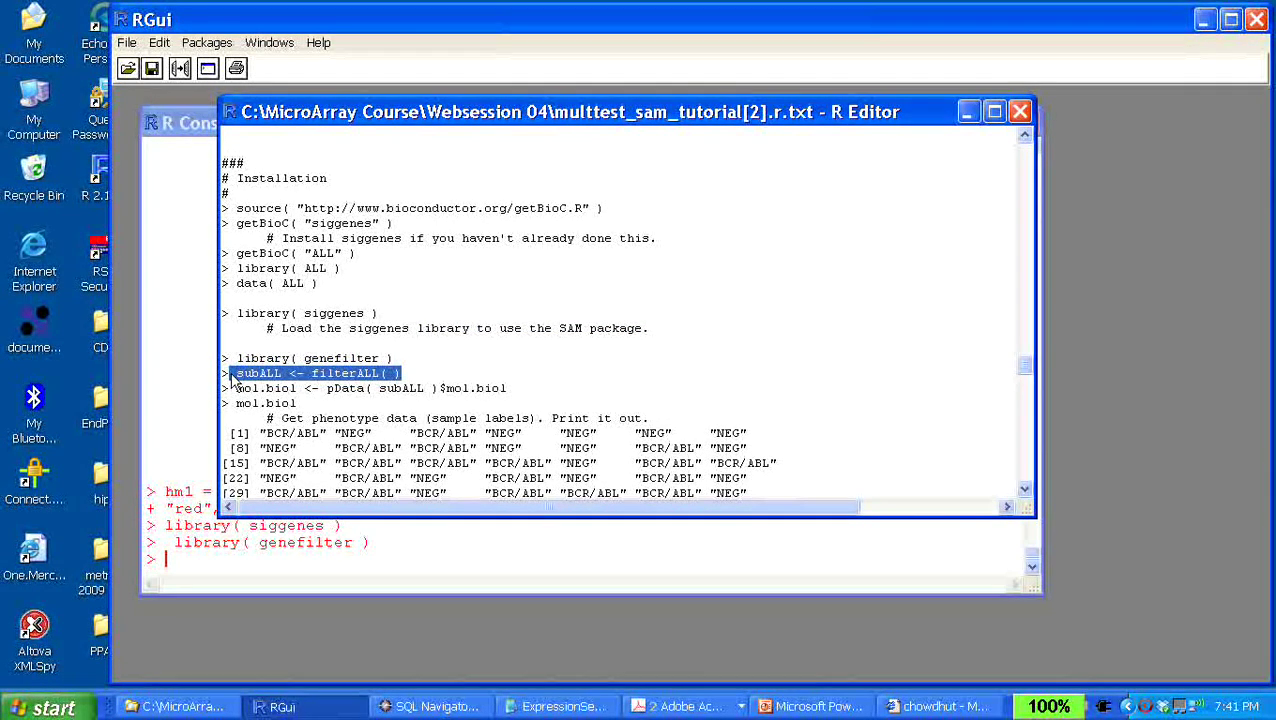
key(ctrl+r)
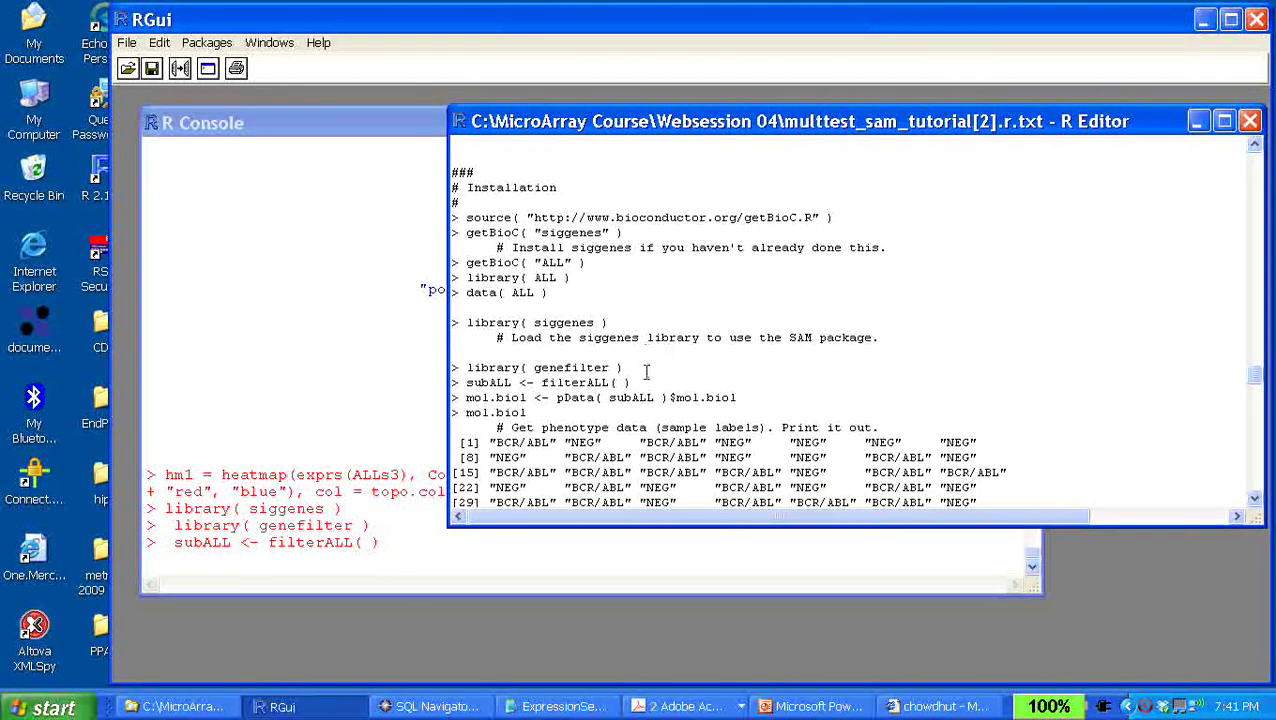
Review the mol.biol sample labels in the script and highlight the openVignette( ) command for siggenes documentation
scroll(646, 374, down, 2)
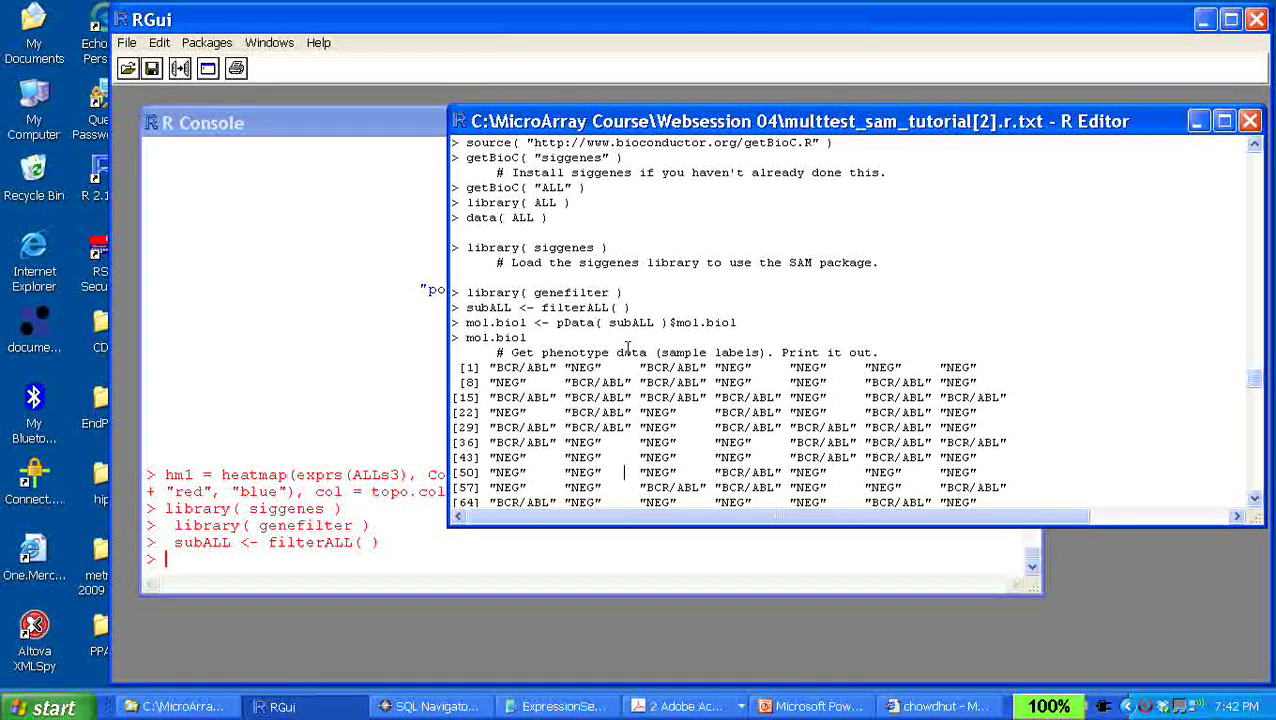
scroll(628, 347, down, 3)
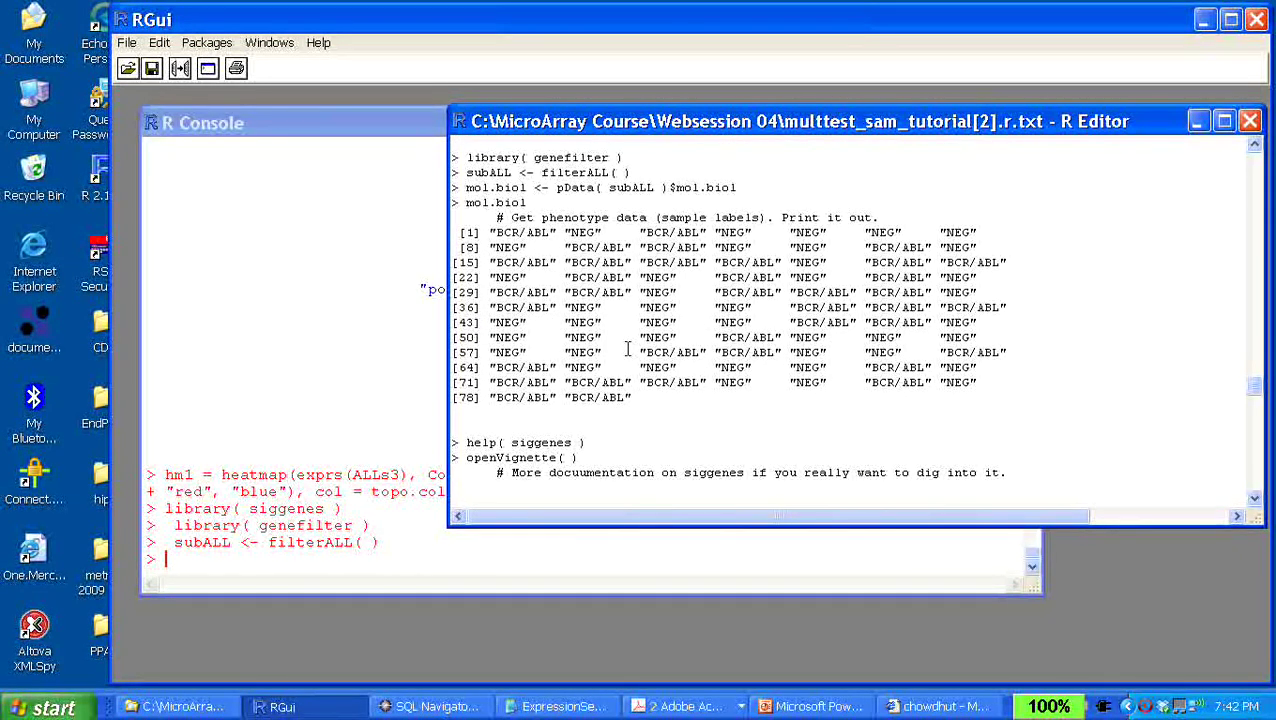
drag(460, 457, 575, 458)
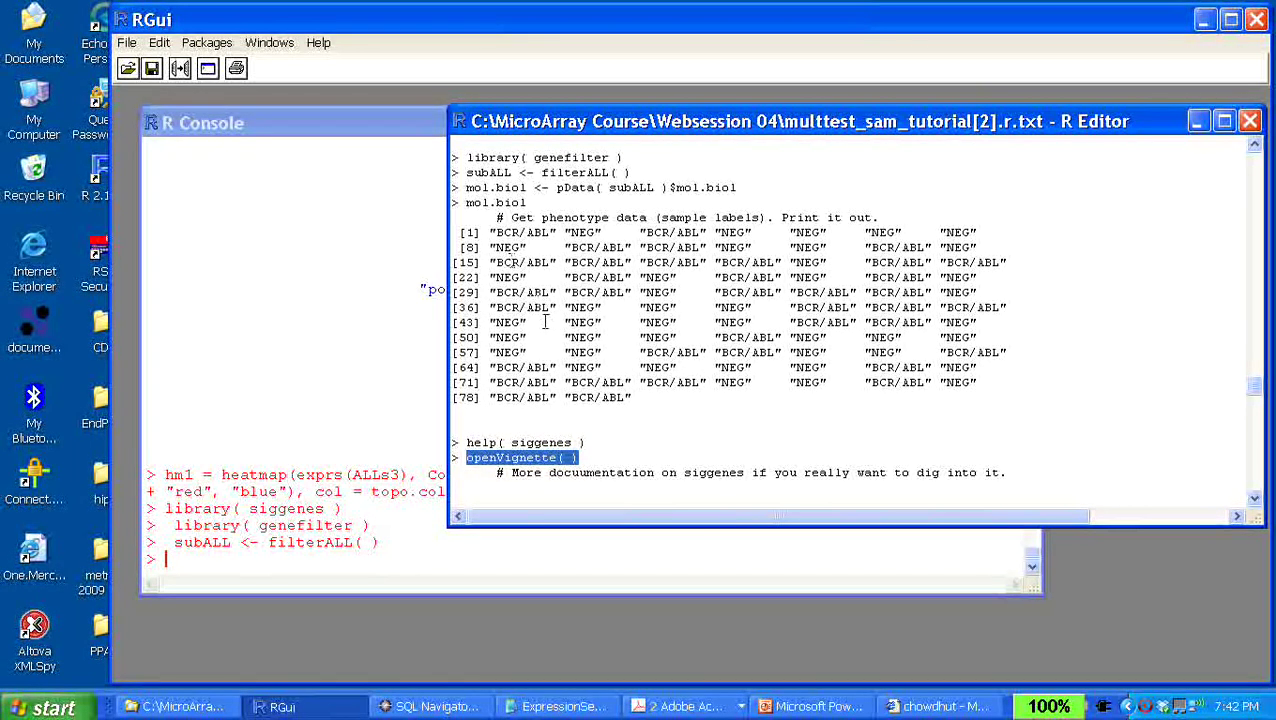
Highlight the openVignette( ) and help( siggenes ) documentation commands in the script
click(547, 462)
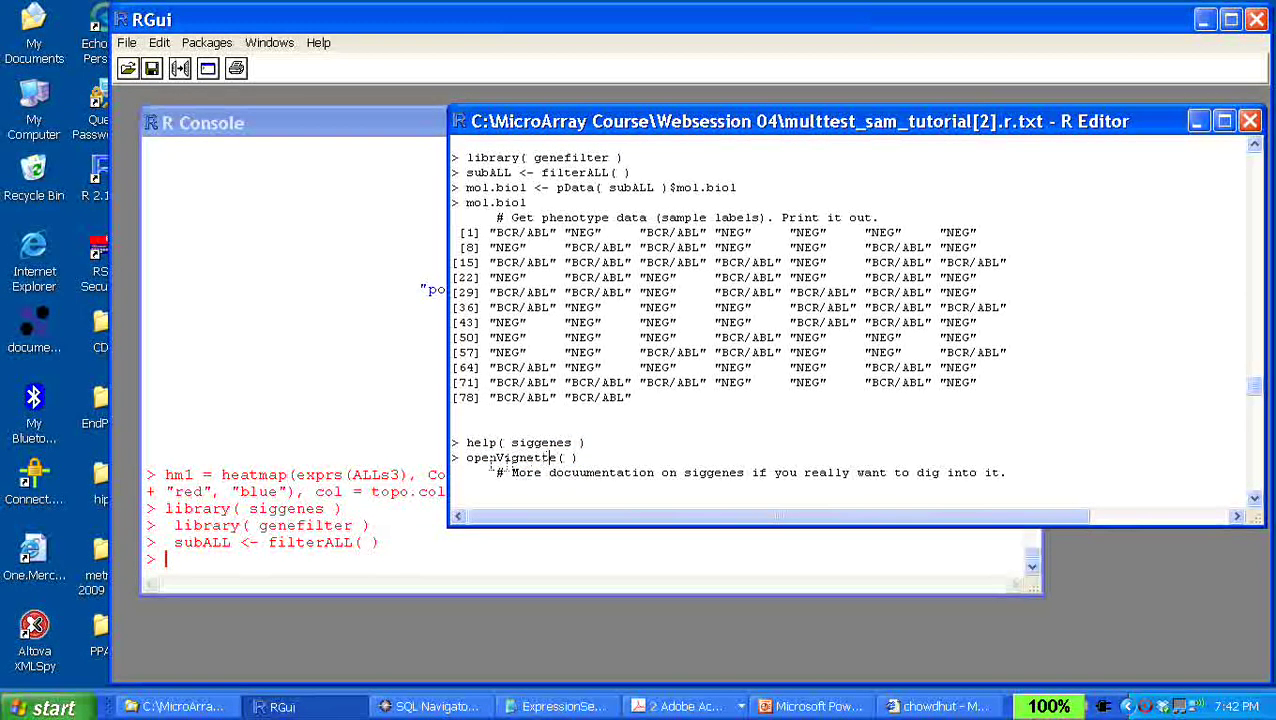
drag(476, 462, 648, 491)
click(676, 445)
drag(466, 442, 590, 442)
click(588, 442)
Run mol.biol <- pData( subALL )$mol.biol from the script to store the sample labels
drag(577, 122, 529, 113)
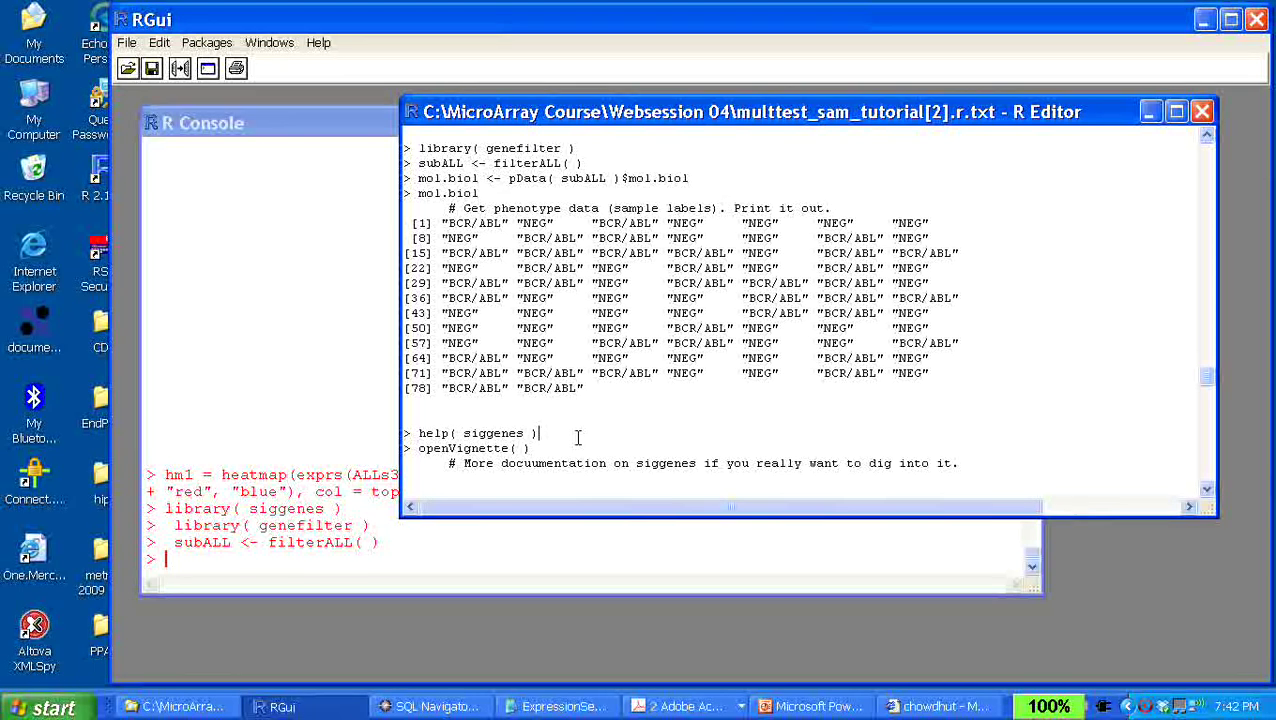
key(Down)
drag(689, 178, 411, 178)
key(ctrl+r)
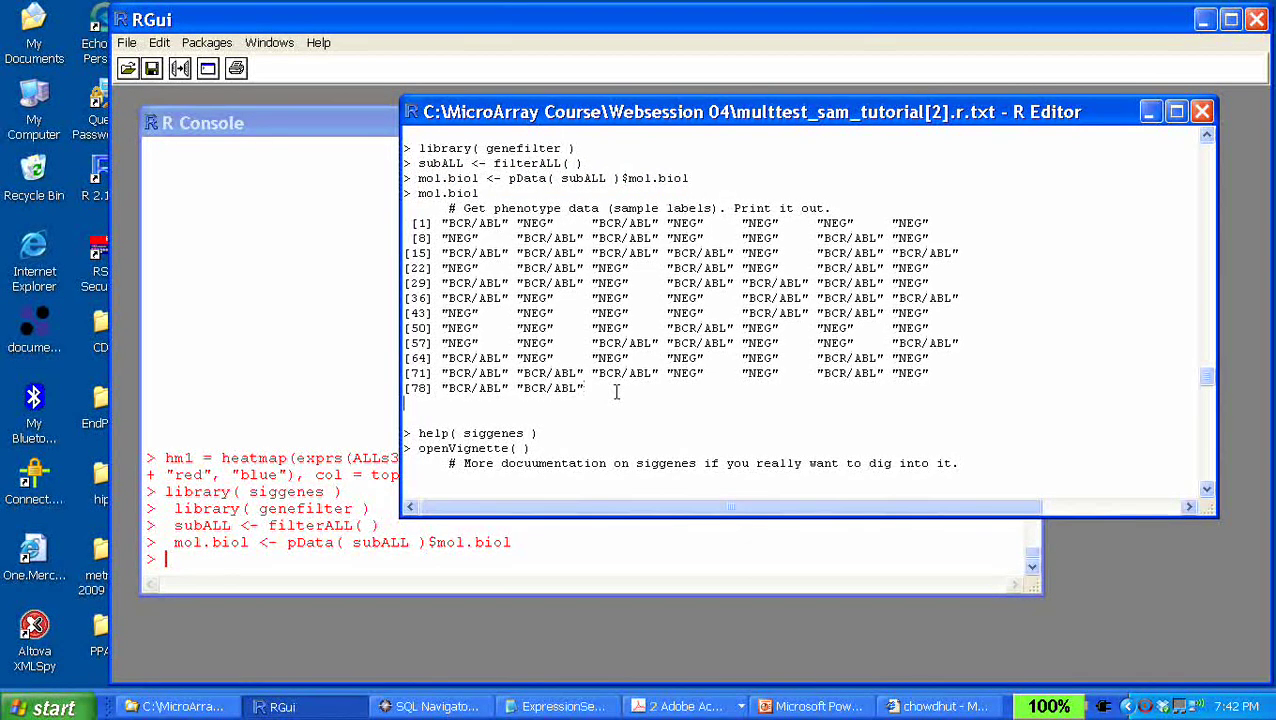
Look back at the earlier mt.maxT call in the script and highlight its exprs(ALLs2) and classlabel = cl arguments
scroll(616, 391, down, 3)
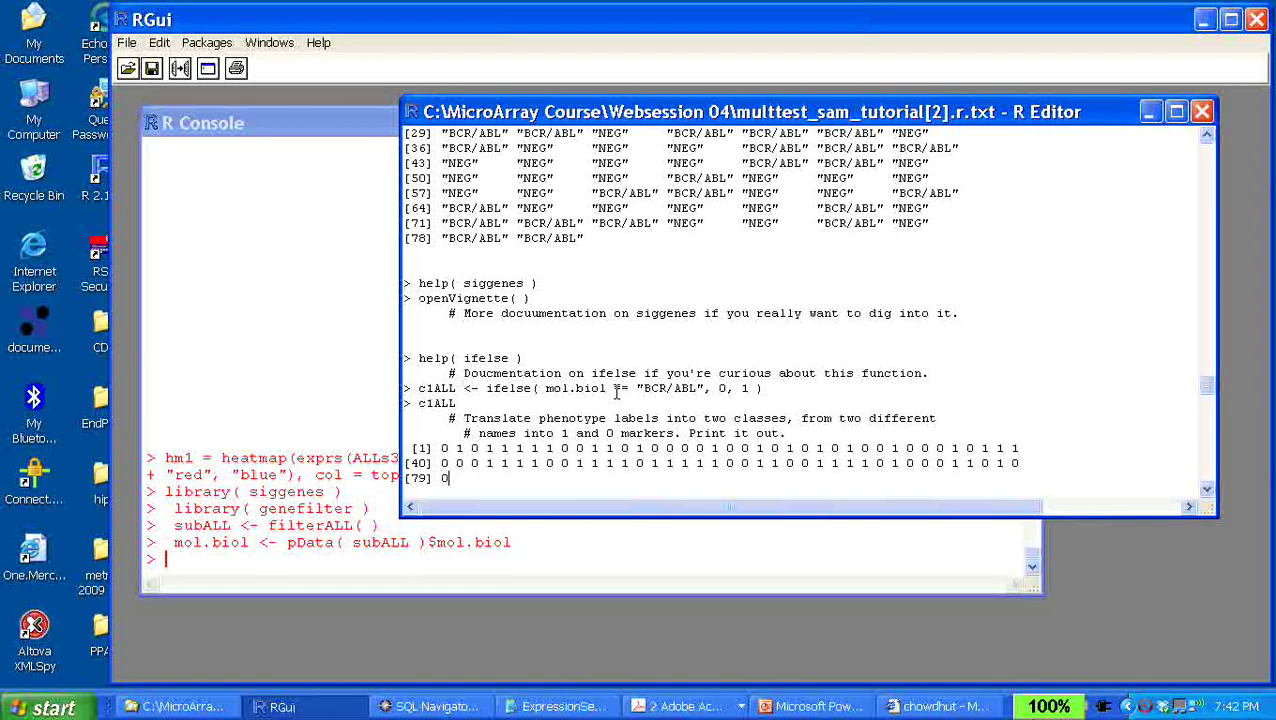
scroll(616, 391, down, 3)
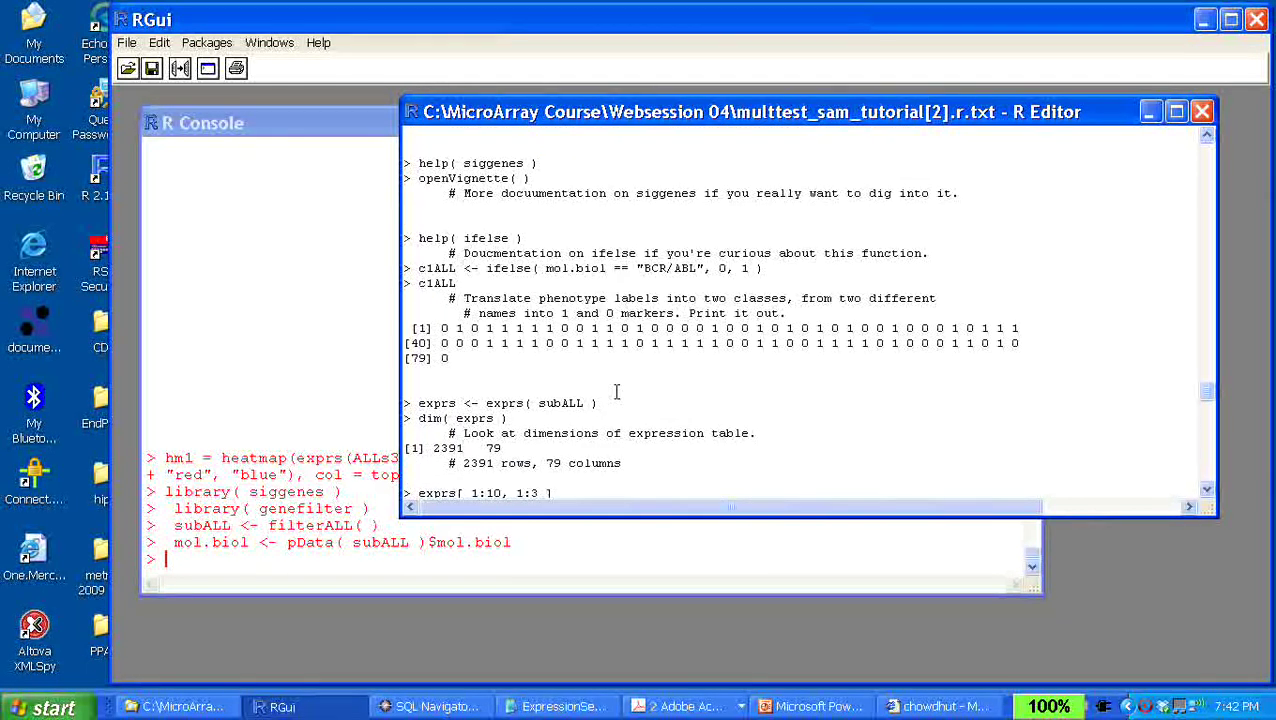
click(1207, 137)
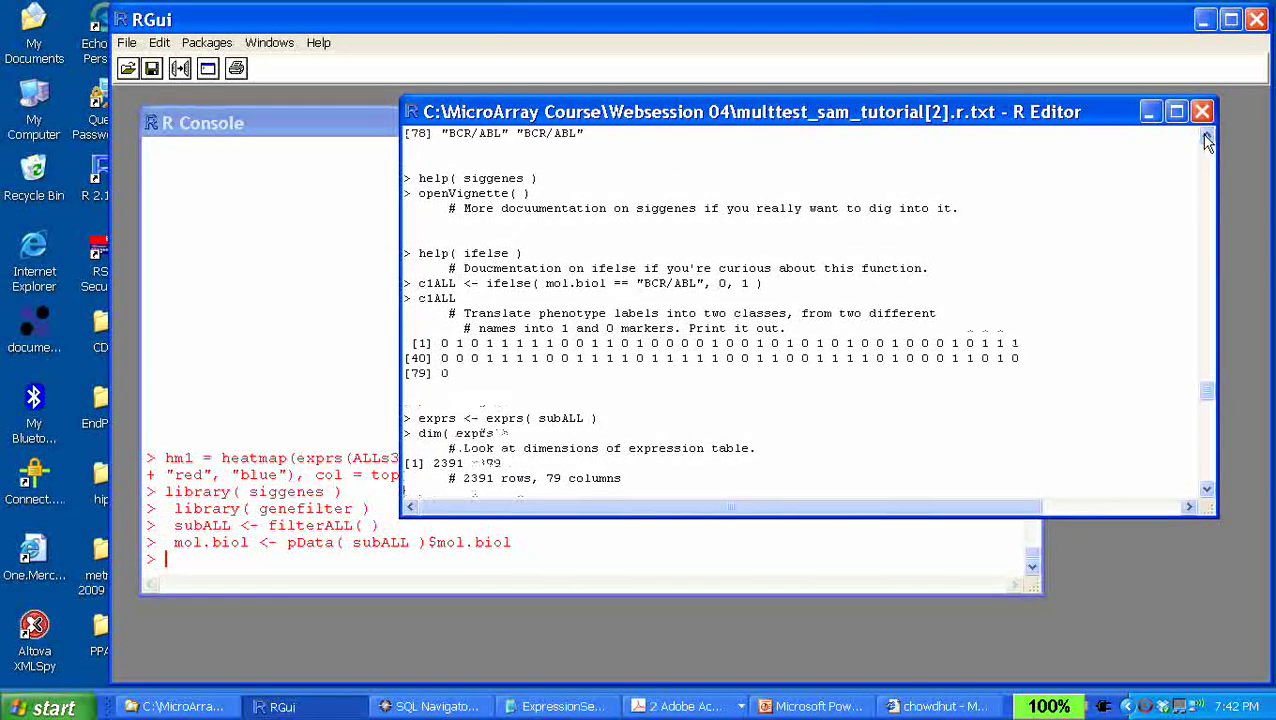
click(1207, 137)
drag(1207, 141, 1203, 150)
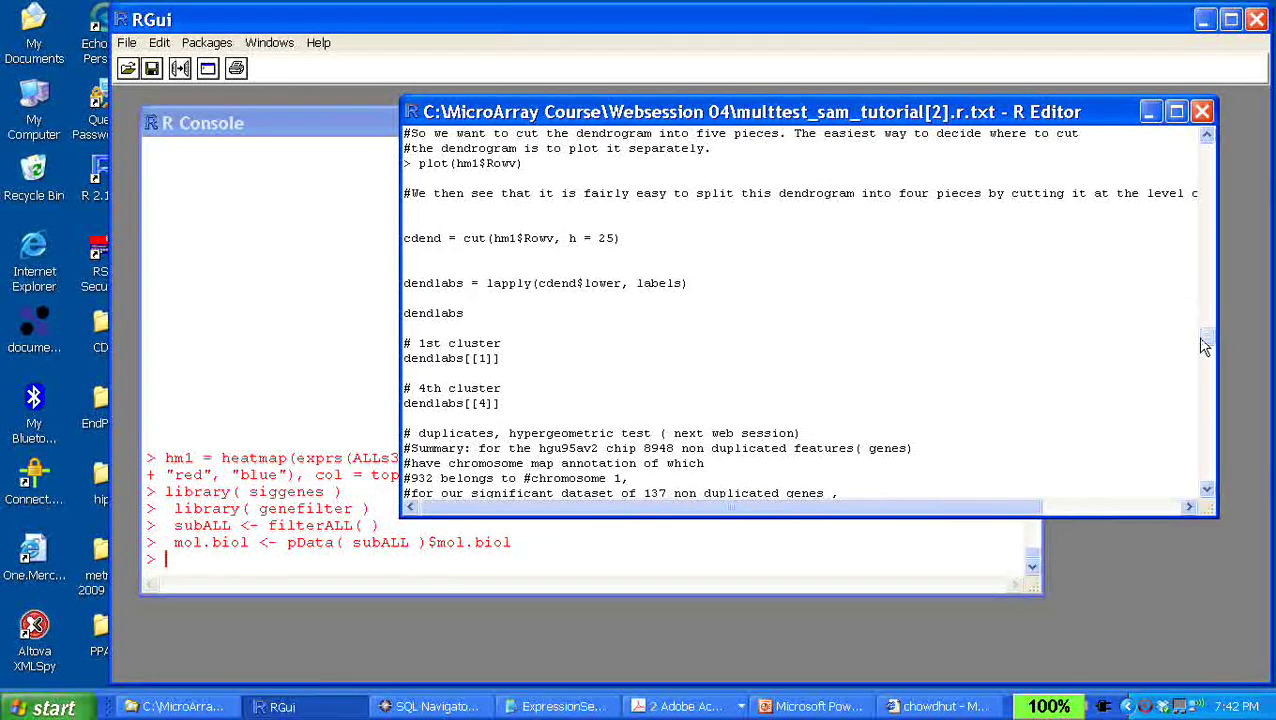
scroll(1205, 342, up, 1)
drag(1205, 342, 1200, 272)
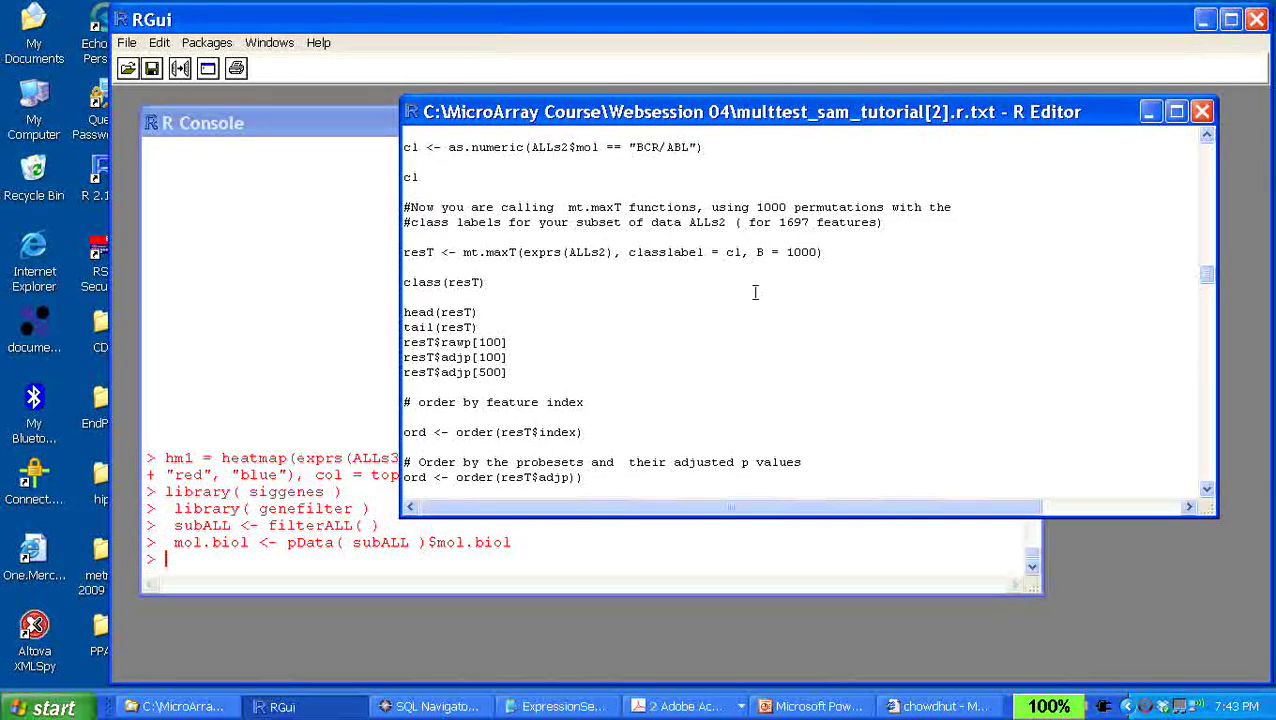
drag(463, 252, 494, 266)
click(491, 266)
drag(522, 252, 612, 250)
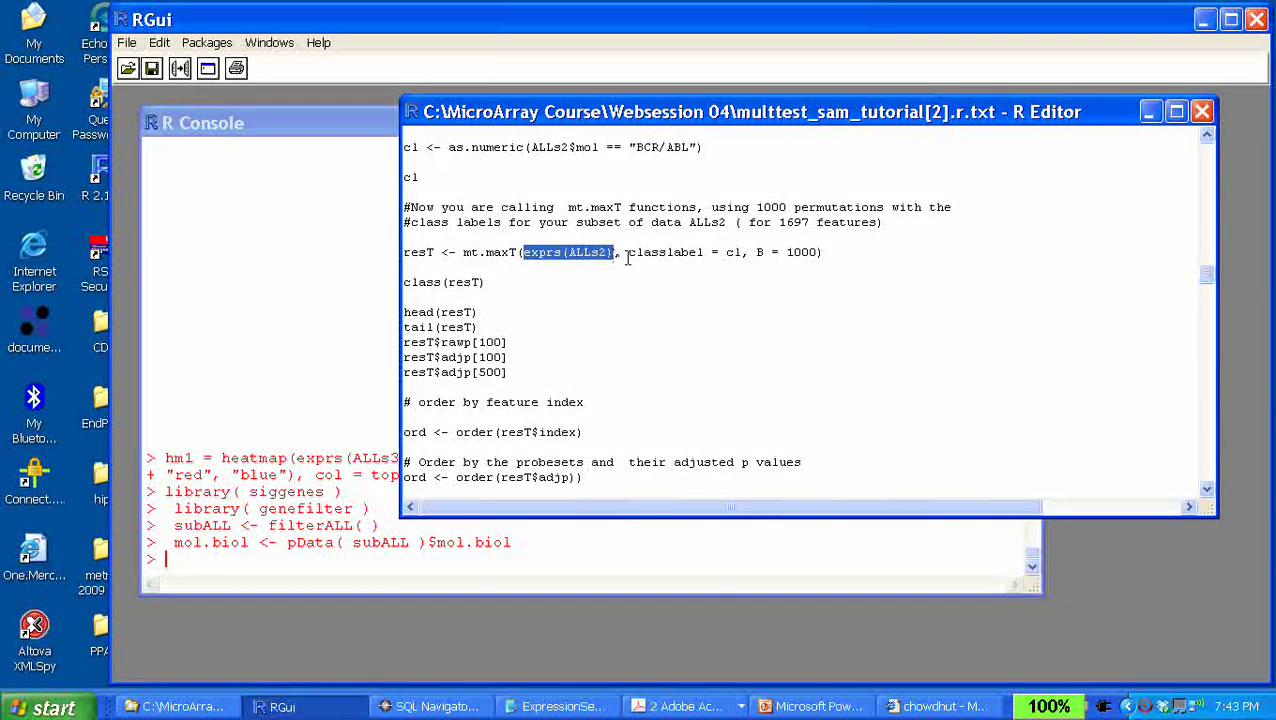
mouse_move(627, 252)
mouse_down()
mouse_move(744, 254)
mouse_move(630, 260)
mouse_up()
click(740, 266)
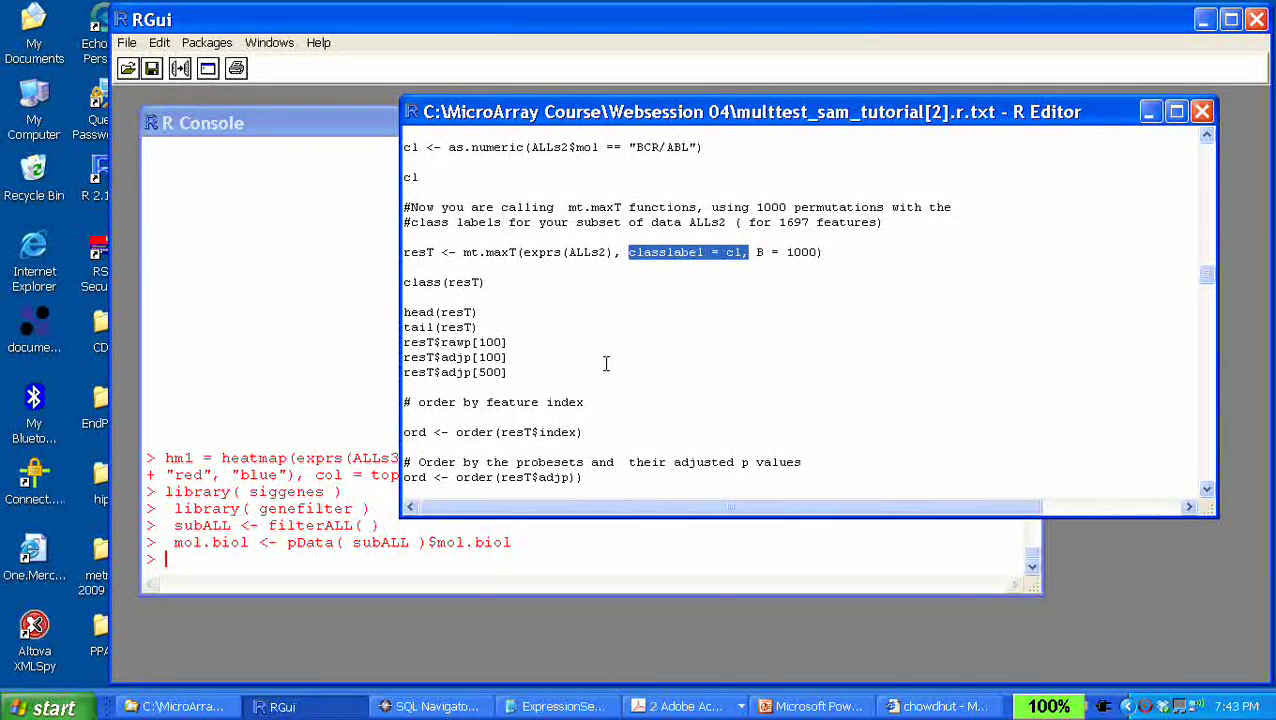
Examine the script line that builds cl with as.numeric(ALLs2$mol == "BCR/ABL")
click(1208, 140)
scroll(1208, 145, up, 3)
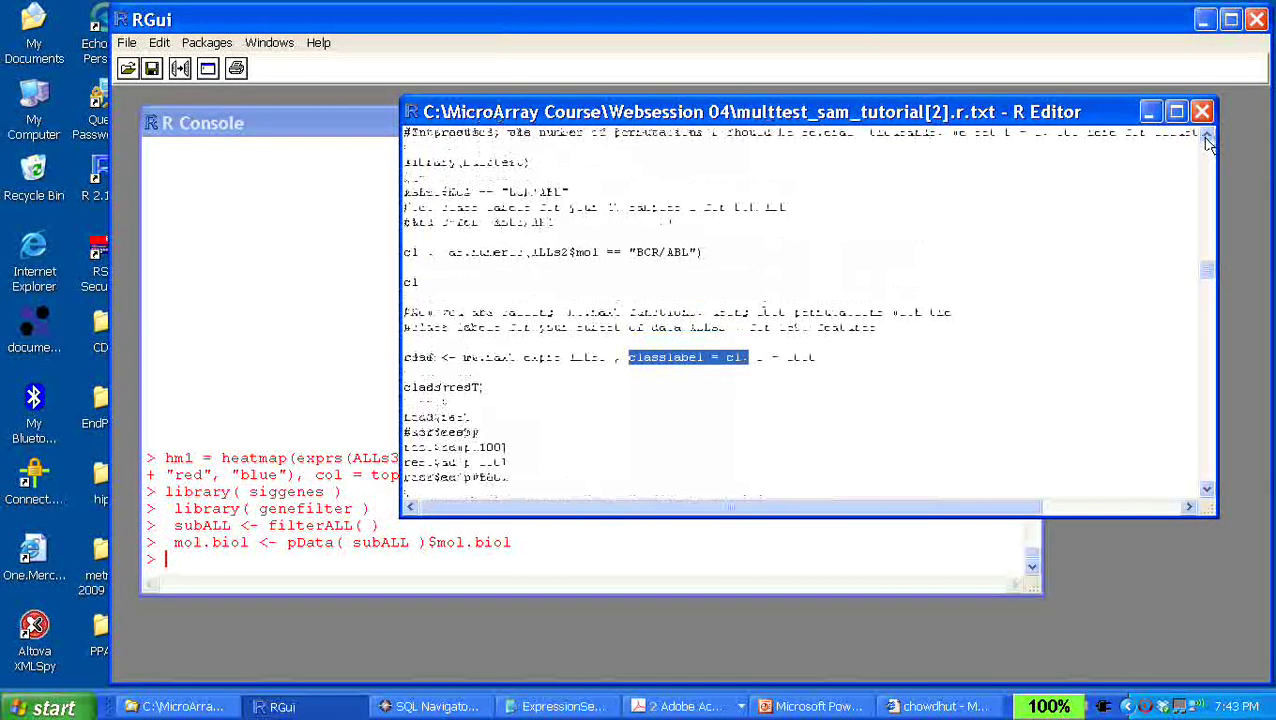
click(692, 267)
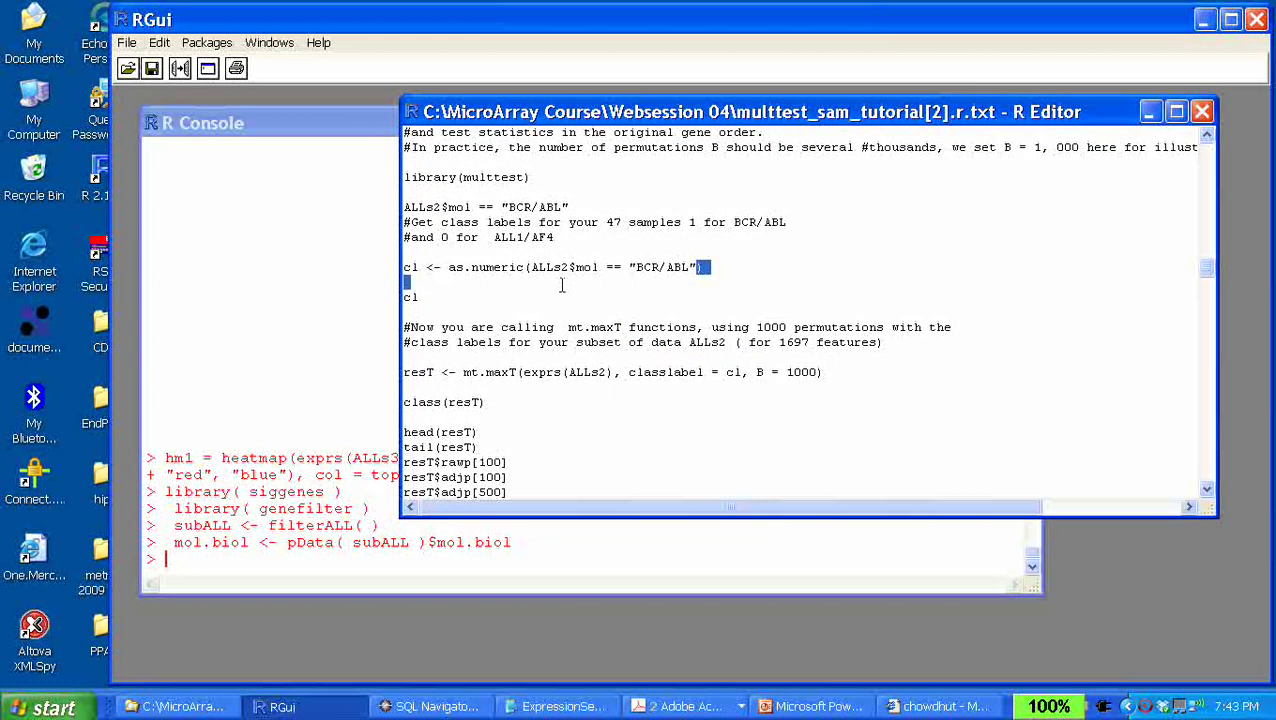
shift+click(516, 268)
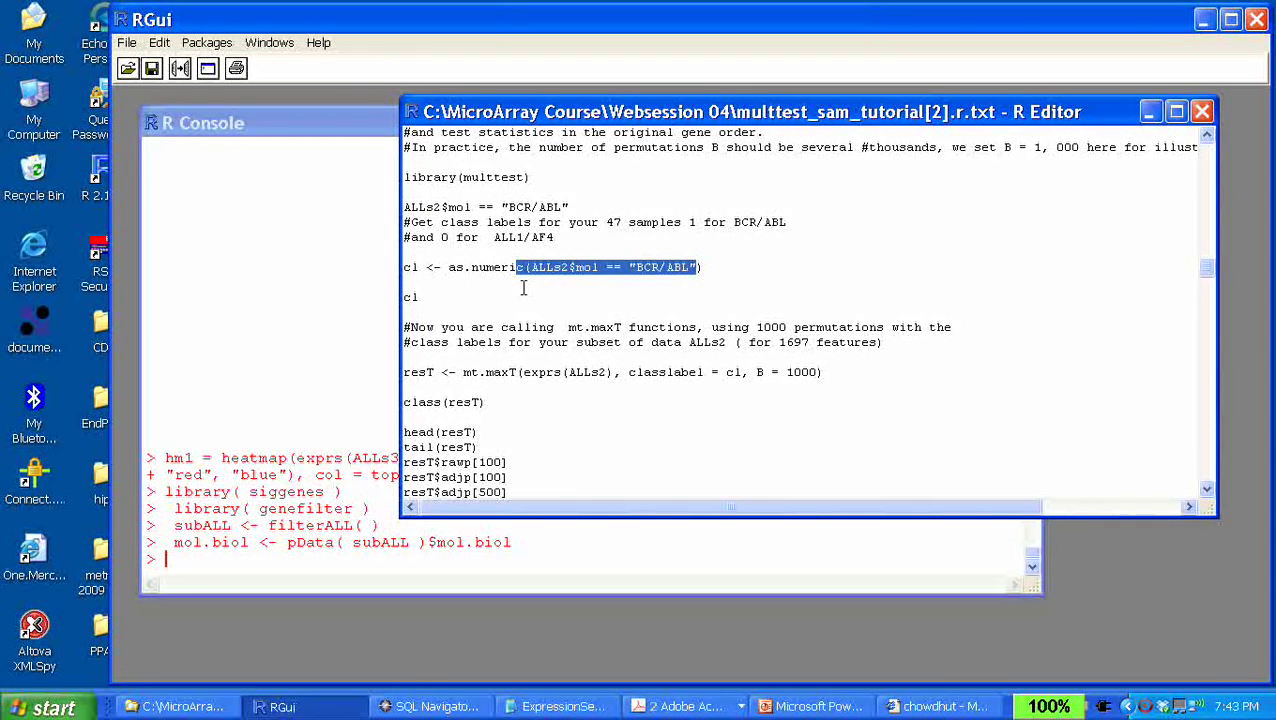
click(522, 295)
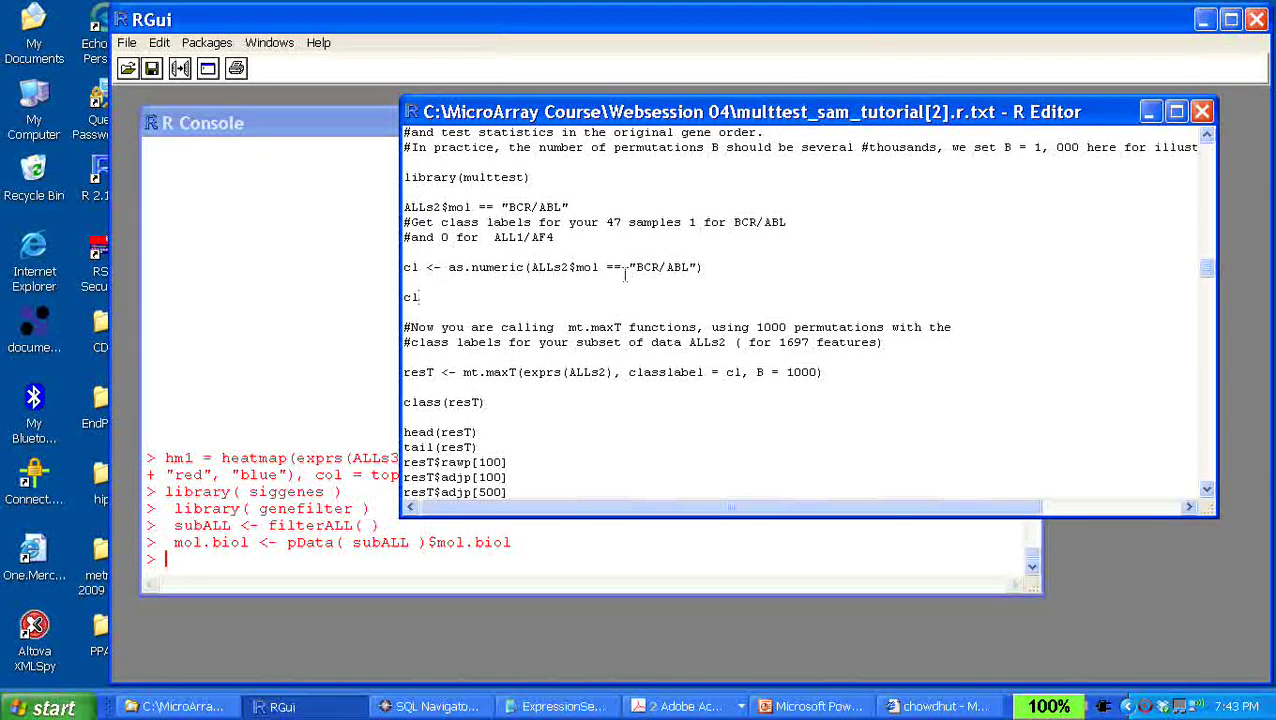
click(569, 306)
Return to the SAM section of the script and find the ifelse line that defines c1ALL
key(Down)
key(Down)
key(Down)
key(Down)
key(Down)
key(Down)
scroll(625, 367, down, 15)
scroll(625, 367, down, 10)
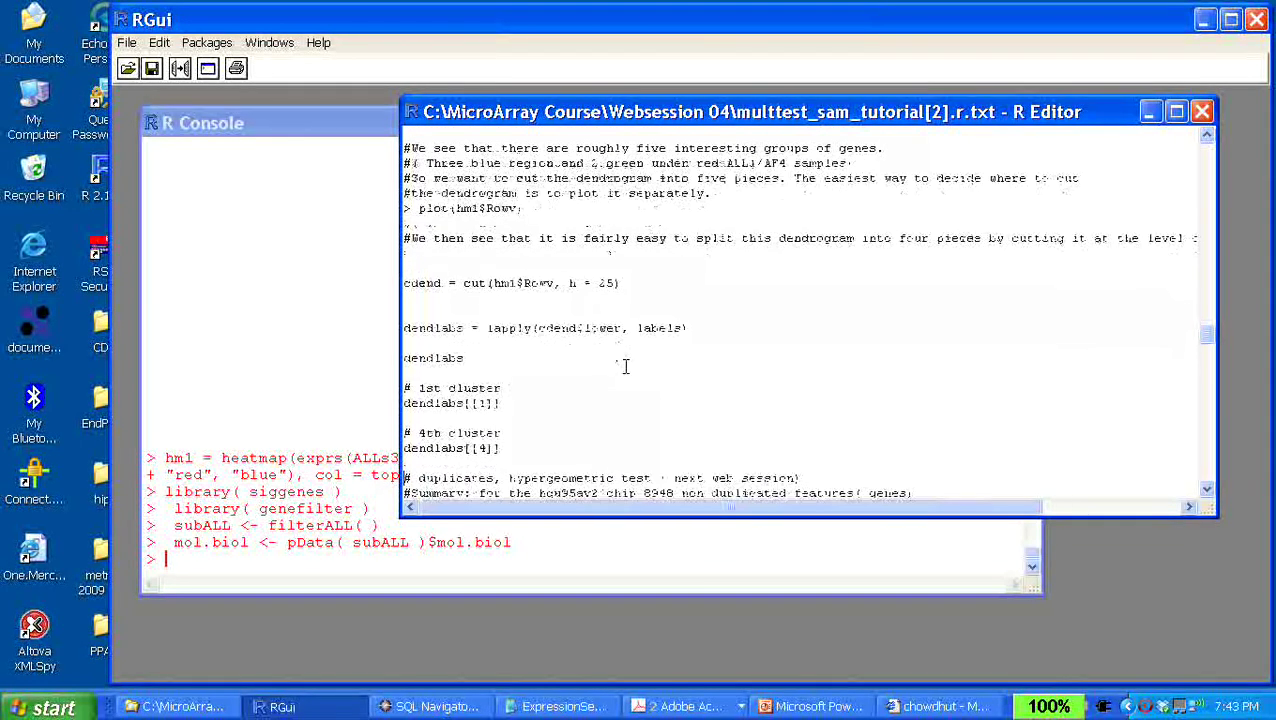
scroll(625, 367, down, 10)
scroll(625, 367, down, 5)
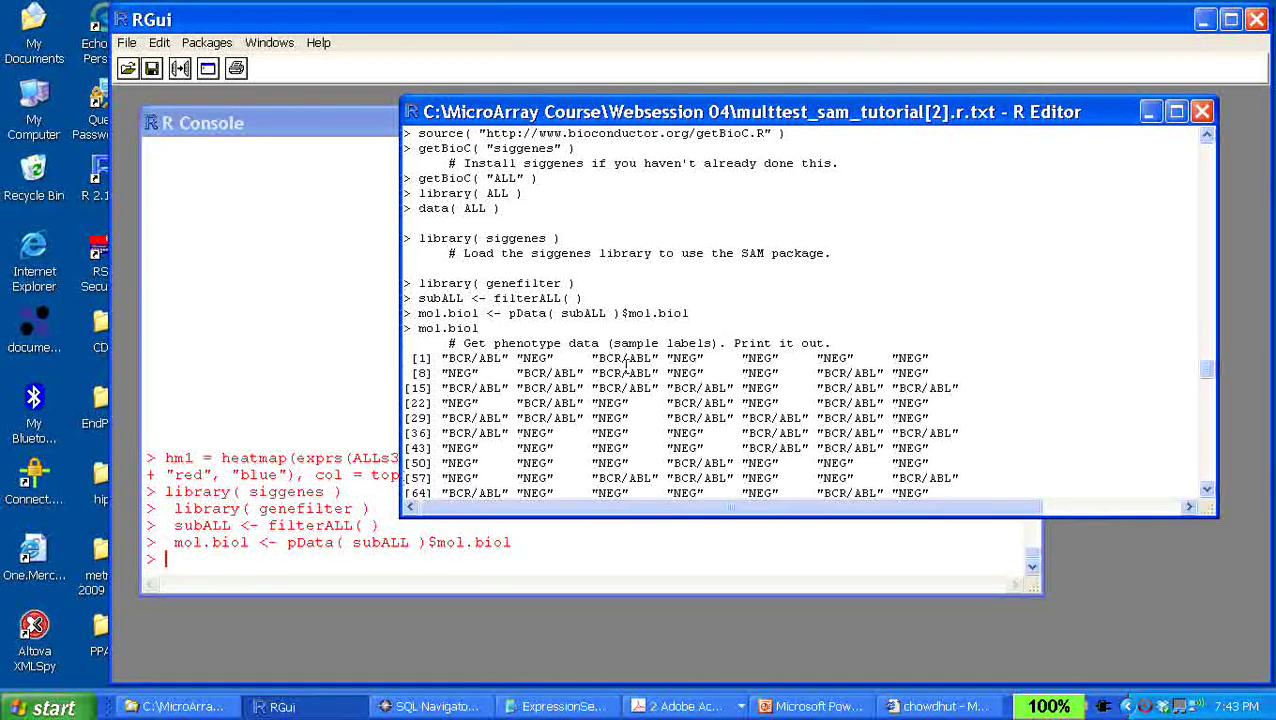
scroll(626, 362, down, 3)
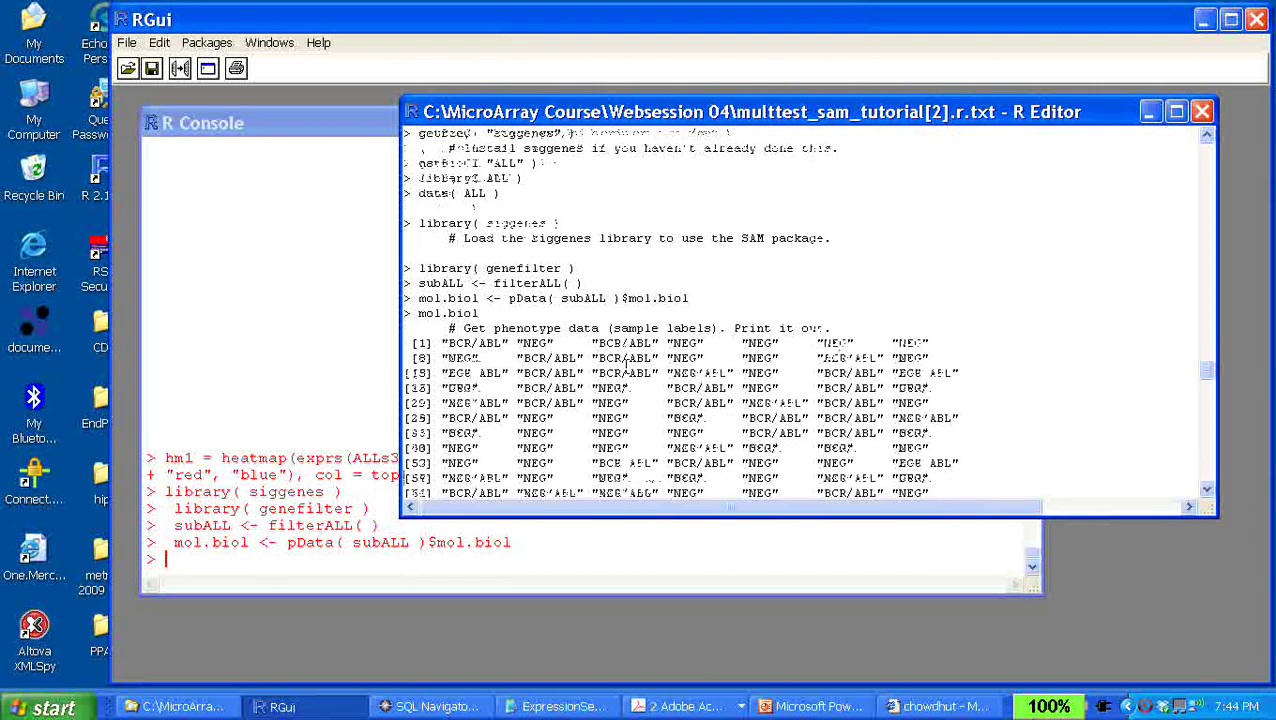
scroll(626, 362, down, 5)
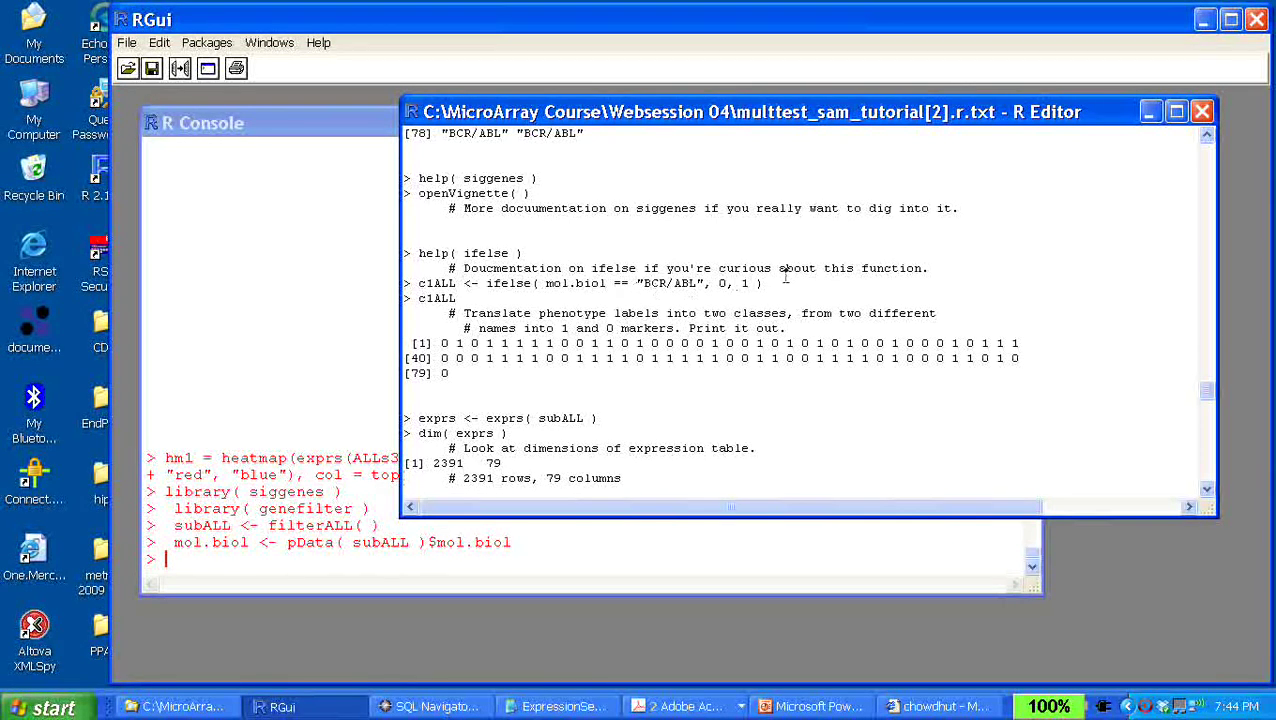
Examine the ifelse call for c1ALL, highlighting the mol.biol == "BCR/ABL" condition and its 0 value
drag(546, 283, 712, 283)
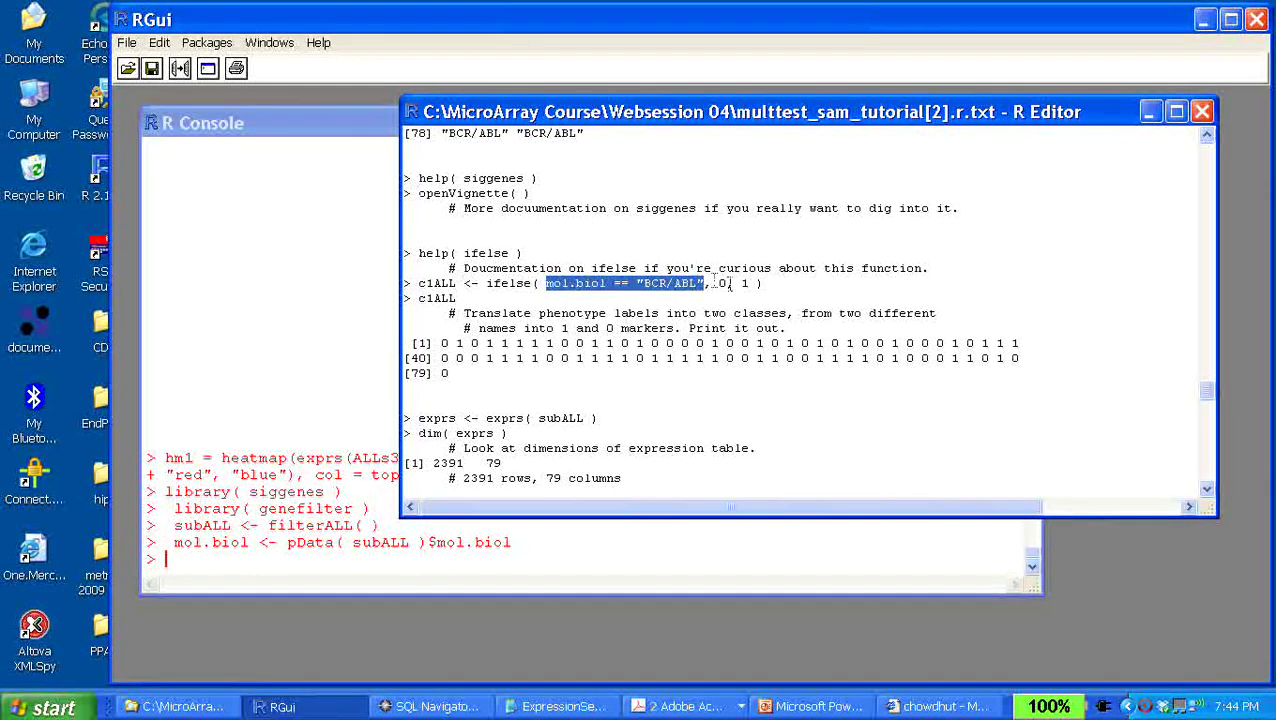
click(718, 283)
double_click(721, 283)
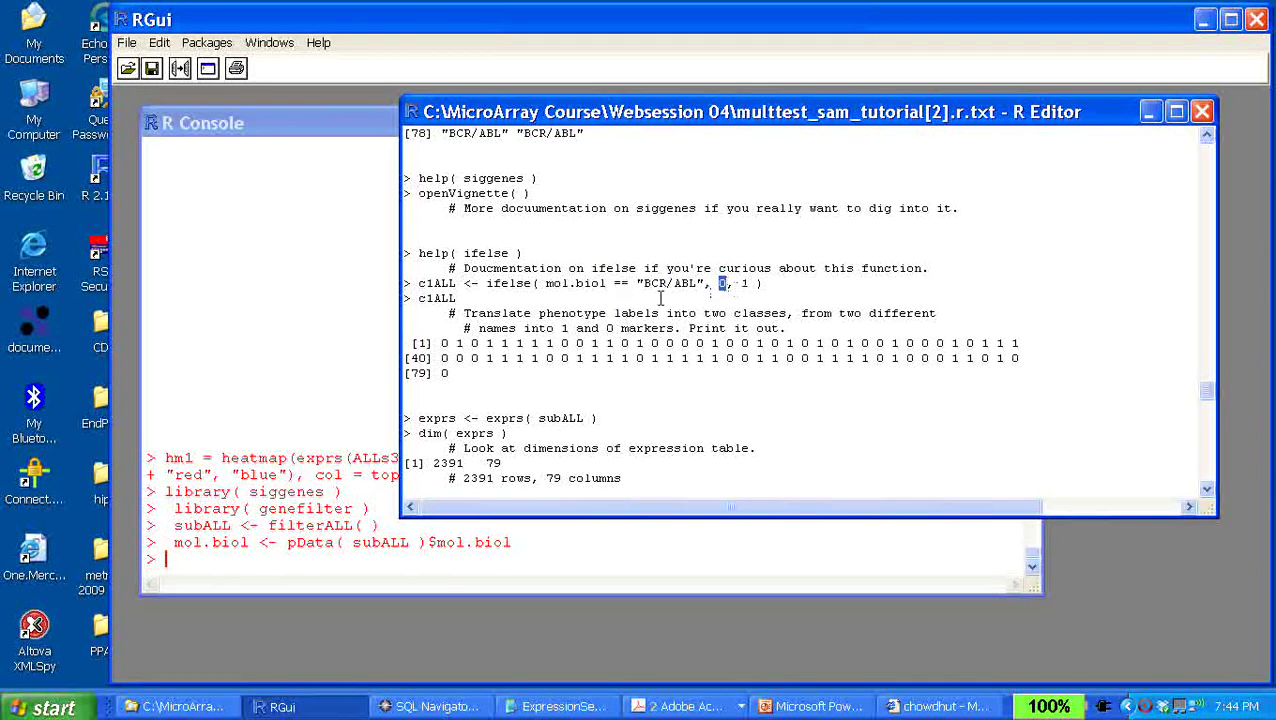
click(550, 279)
double_click(722, 283)
click(742, 285)
drag(478, 285, 527, 285)
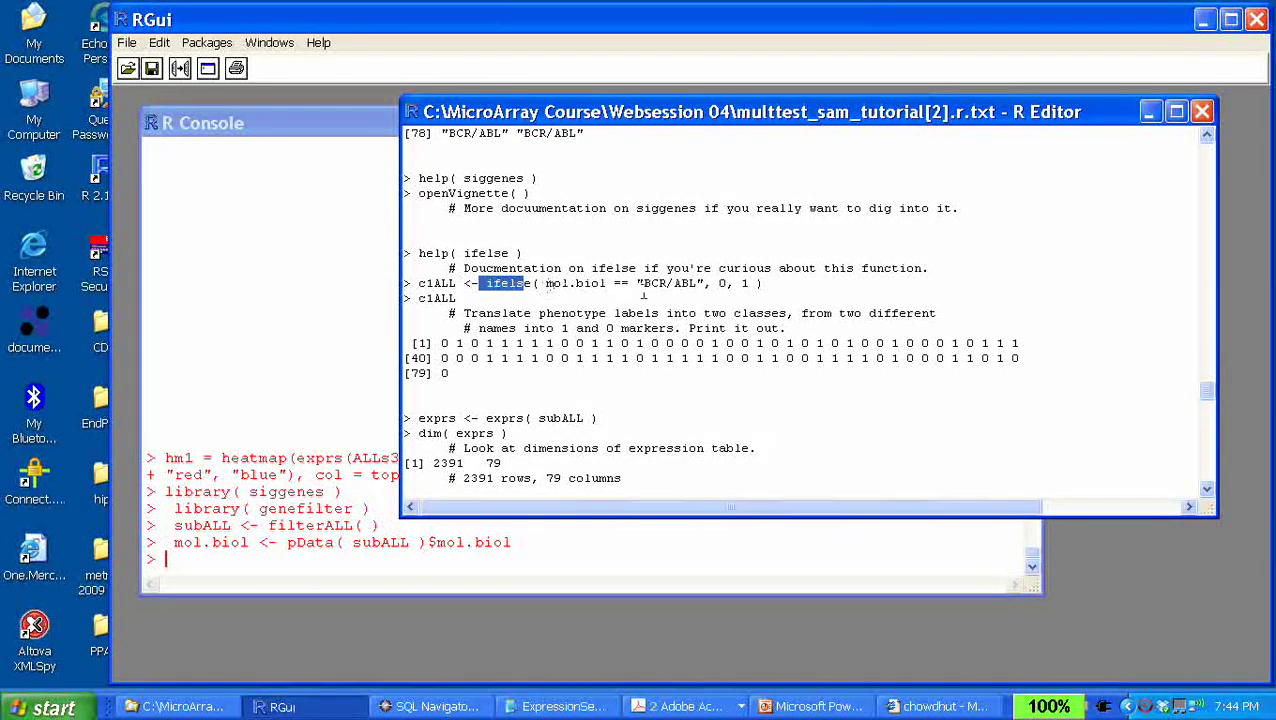
click(645, 294)
Run c1ALL <- ifelse( mol.biol == "BCR/ABL", 0, 1 ) from the script and print c1ALL
drag(770, 283, 415, 285)
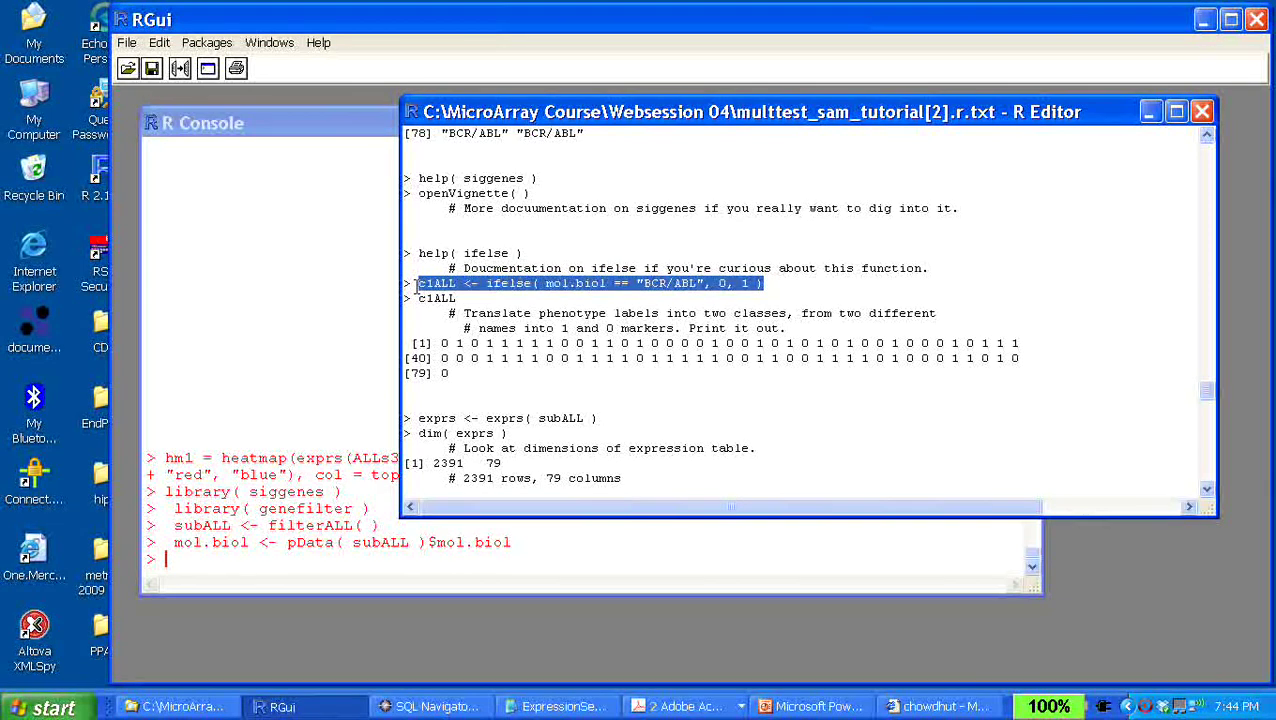
key(ctrl+r)
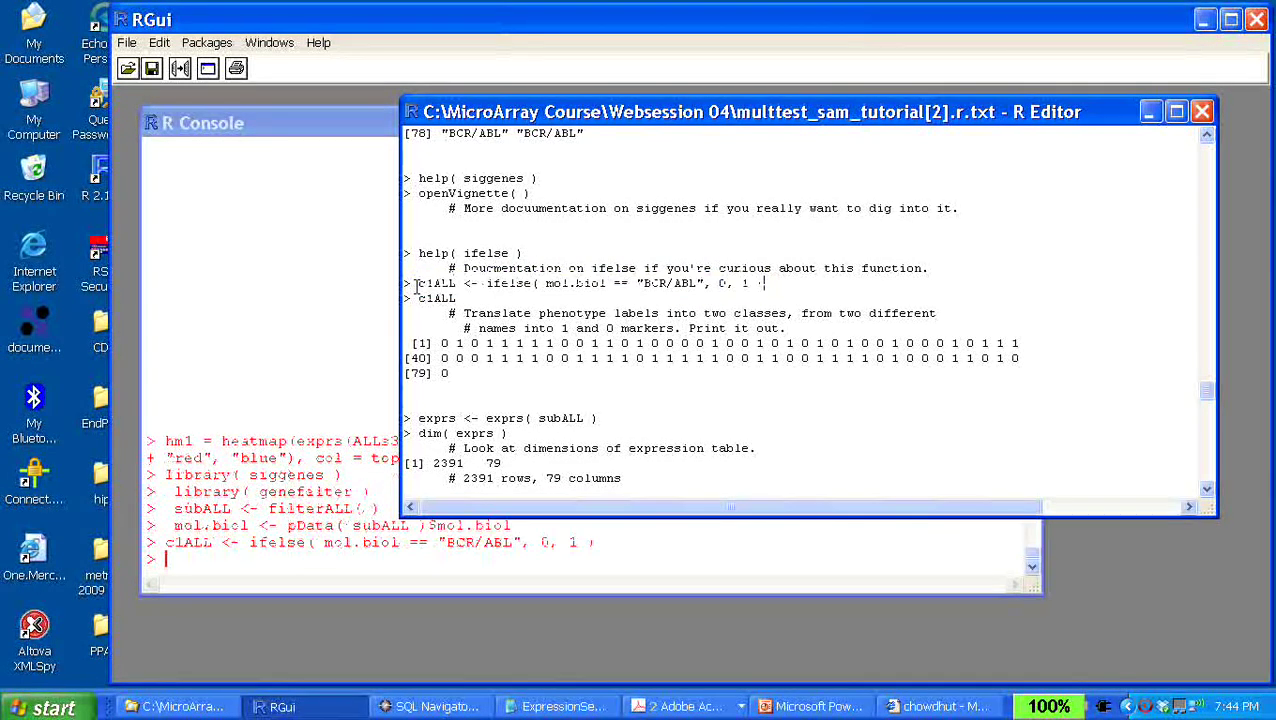
drag(460, 298, 403, 298)
click(405, 298)
double_click(416, 298)
key(ctrl+r)
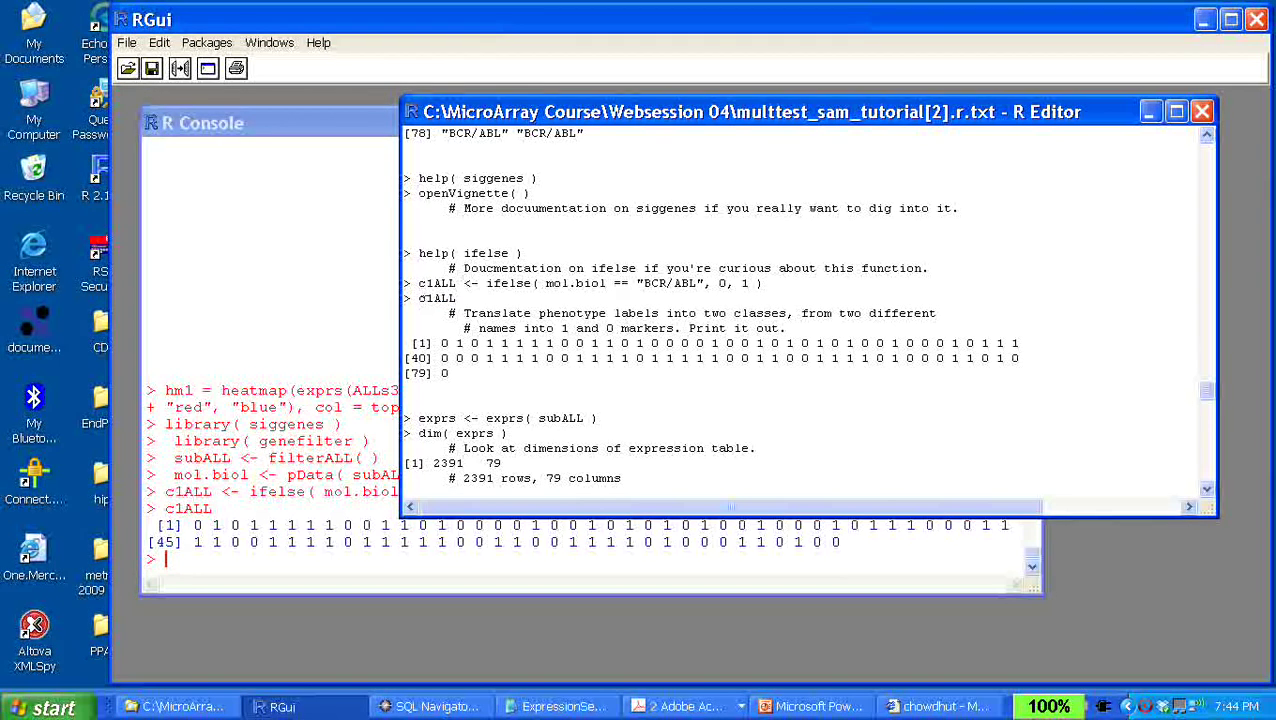
Inspect the printed c1ALL class labels in the console, picking out individual values
drag(344, 542, 353, 542)
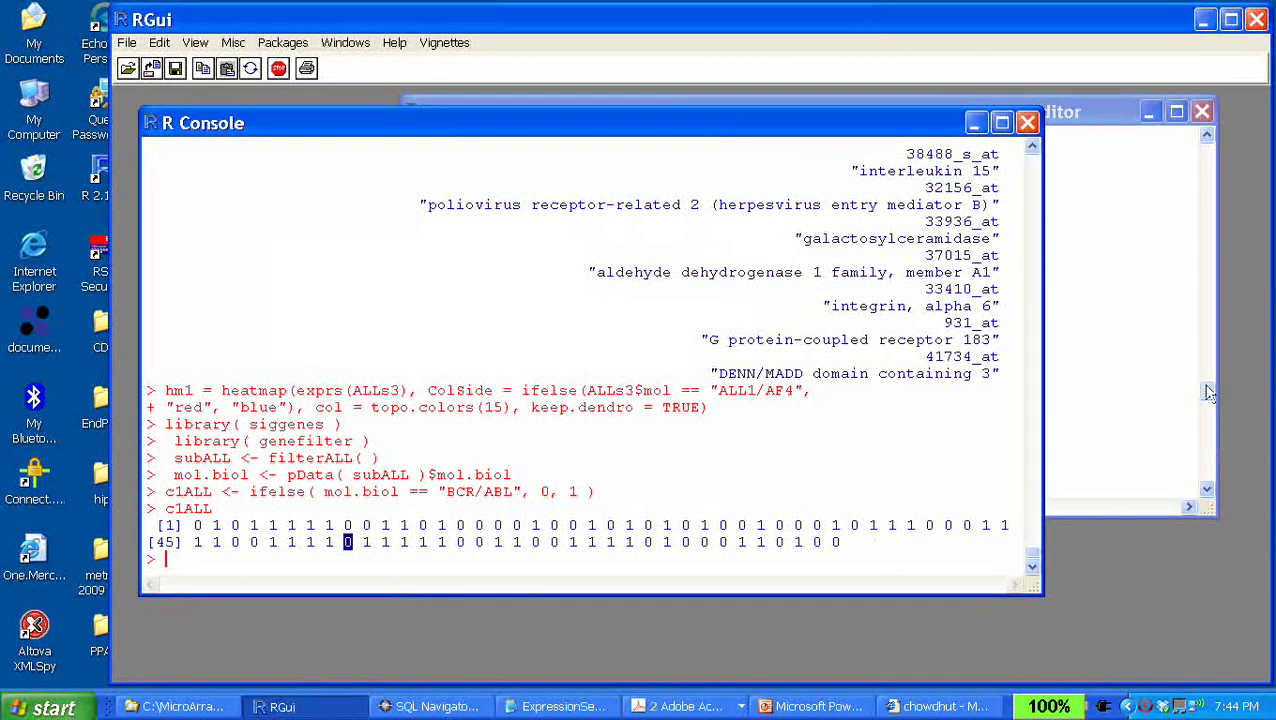
click(1128, 377)
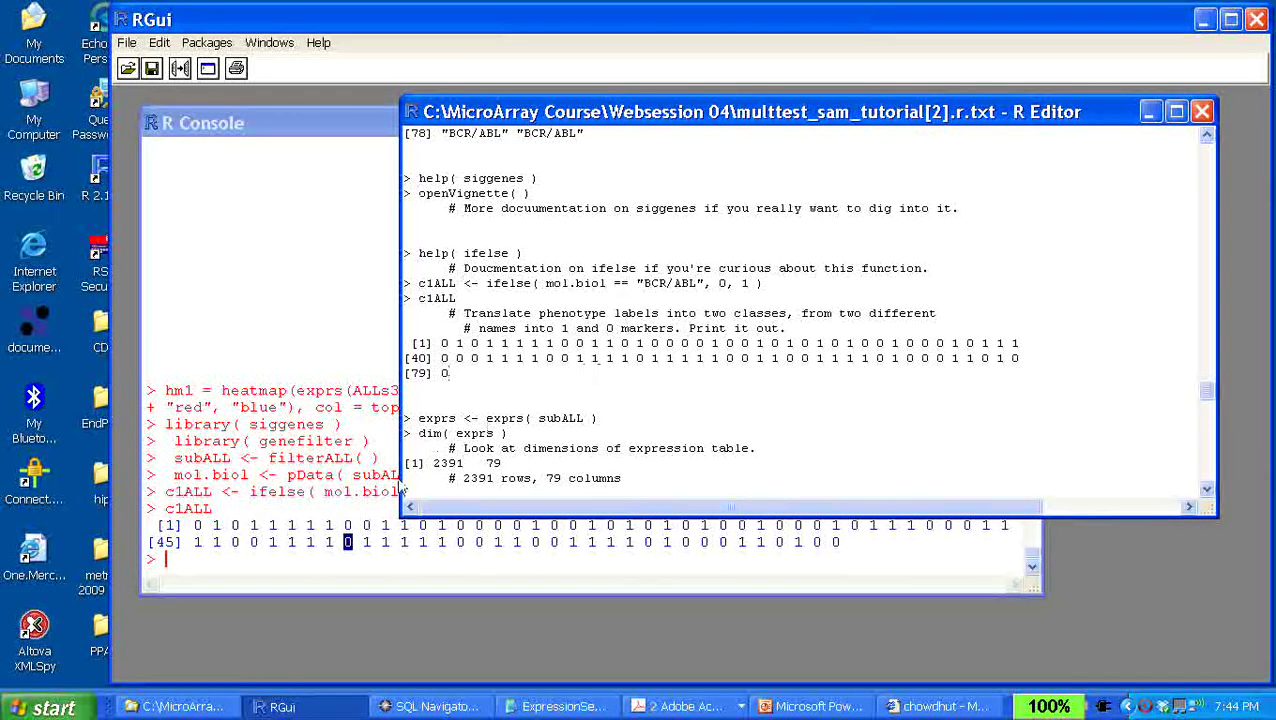
click(290, 544)
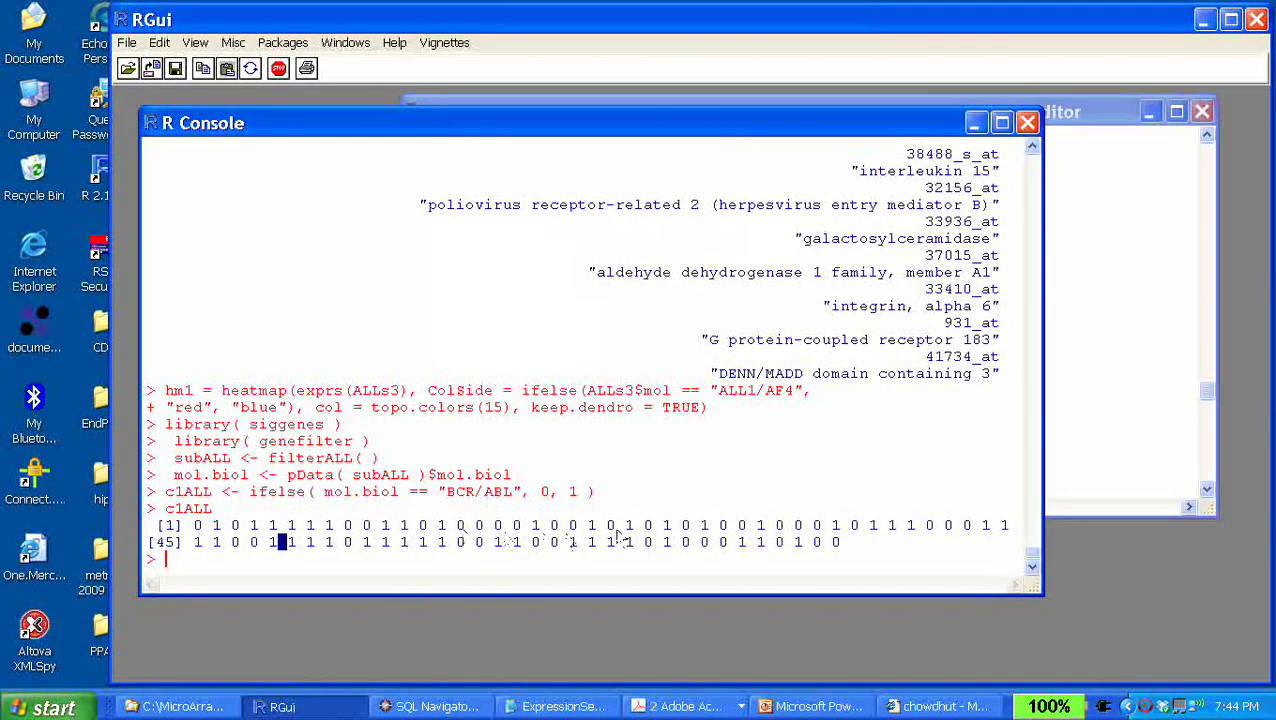
click(1054, 389)
Try to run the exprs <- exprs( subALL ) line from the script including its leading prompt sign
scroll(690, 392, up, 2)
scroll(712, 393, down, 1)
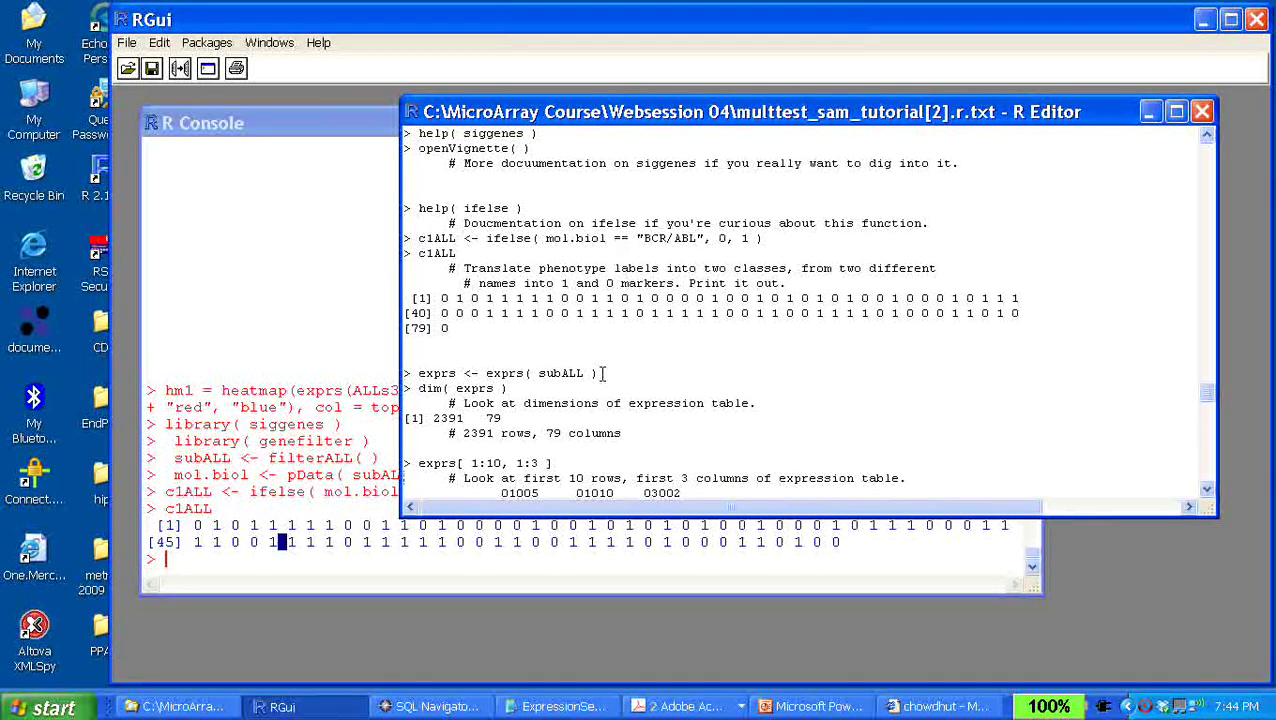
drag(482, 373, 413, 385)
double_click(509, 373)
click(532, 380)
key(ctrl+r)
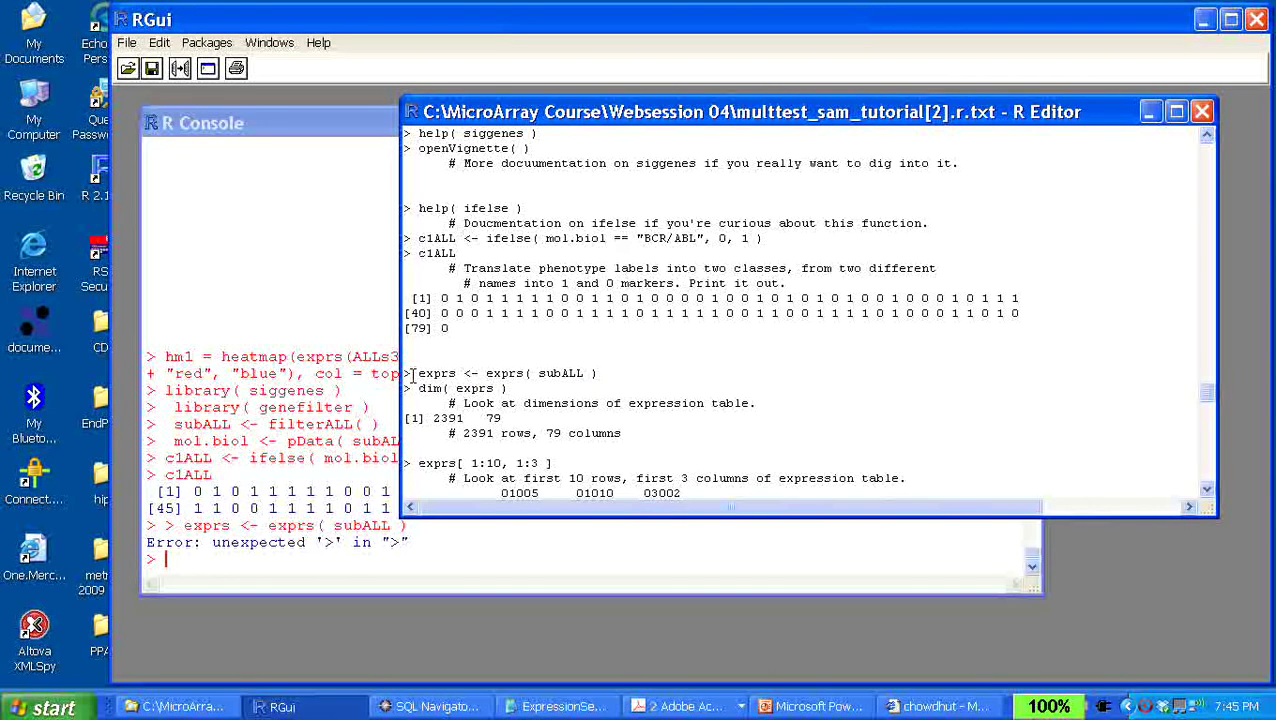
Run exprs <- exprs( subALL ) without the leading prompt sign, and check the table's dimensions with dim( exprs )
mouse_move(590, 373)
mouse_down()
mouse_move(404, 376)
mouse_move(596, 374)
mouse_up()
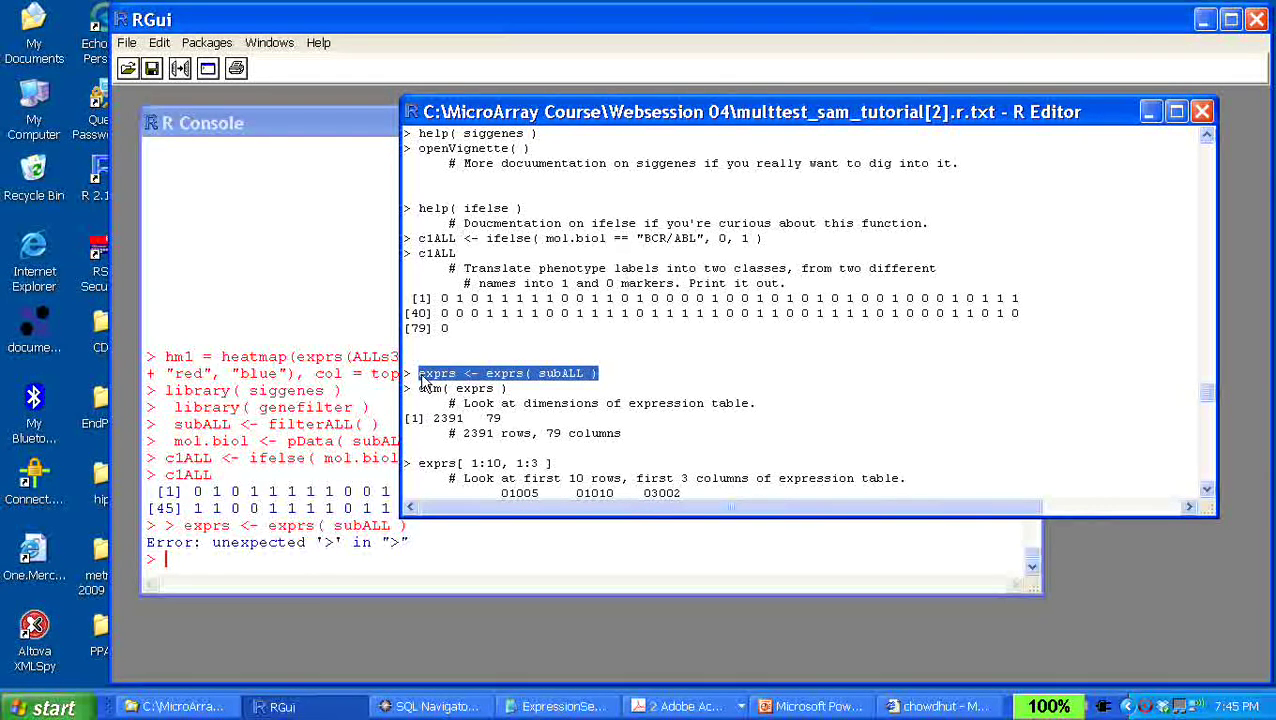
key(ctrl+r)
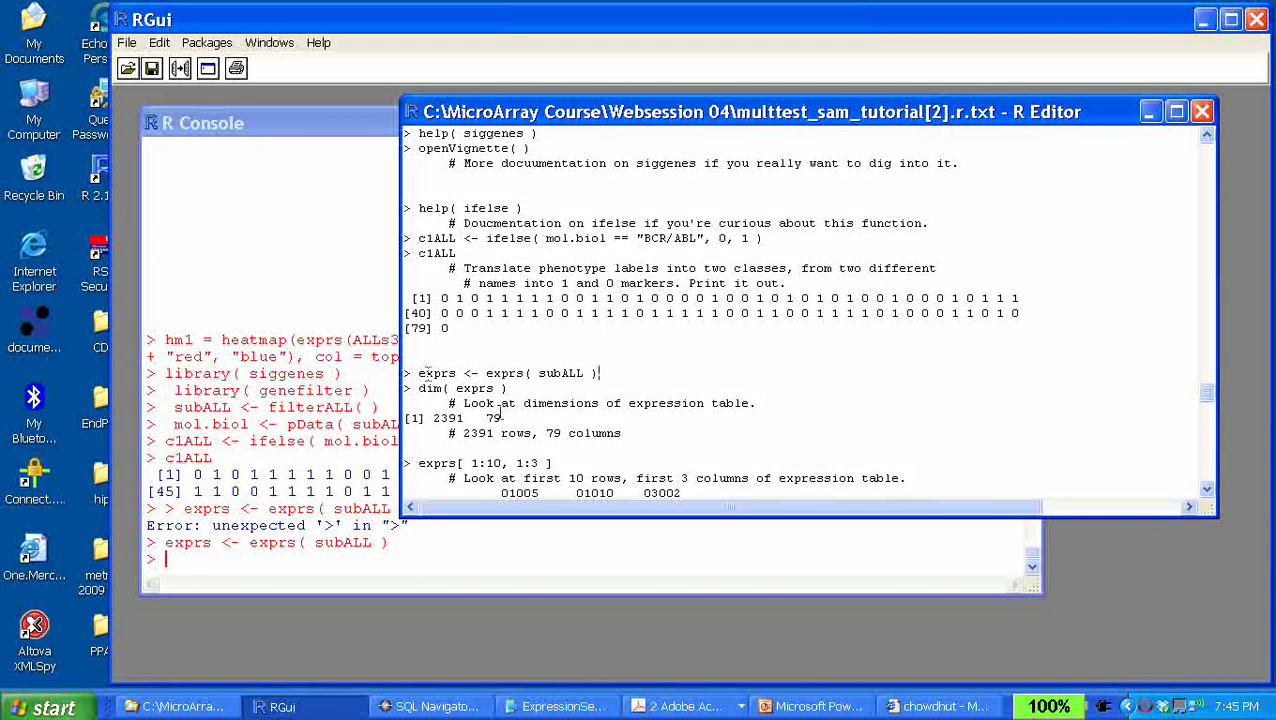
drag(517, 386, 418, 390)
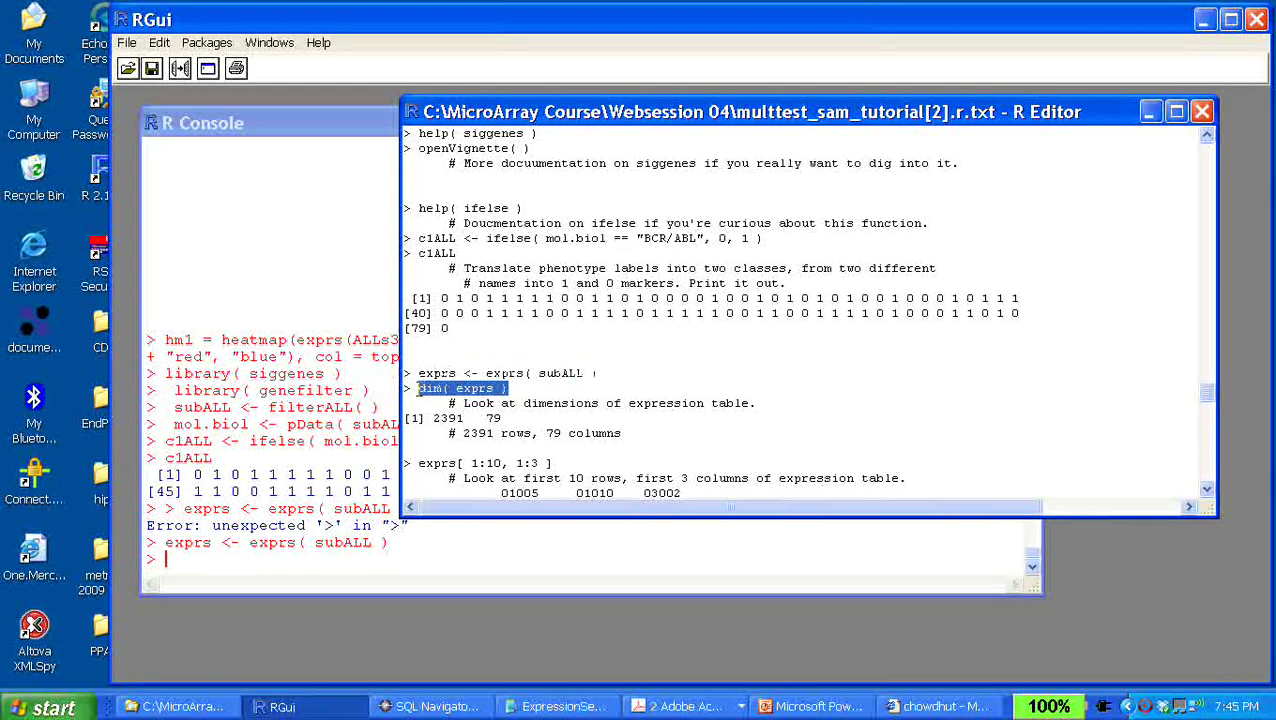
key(ctrl+r)
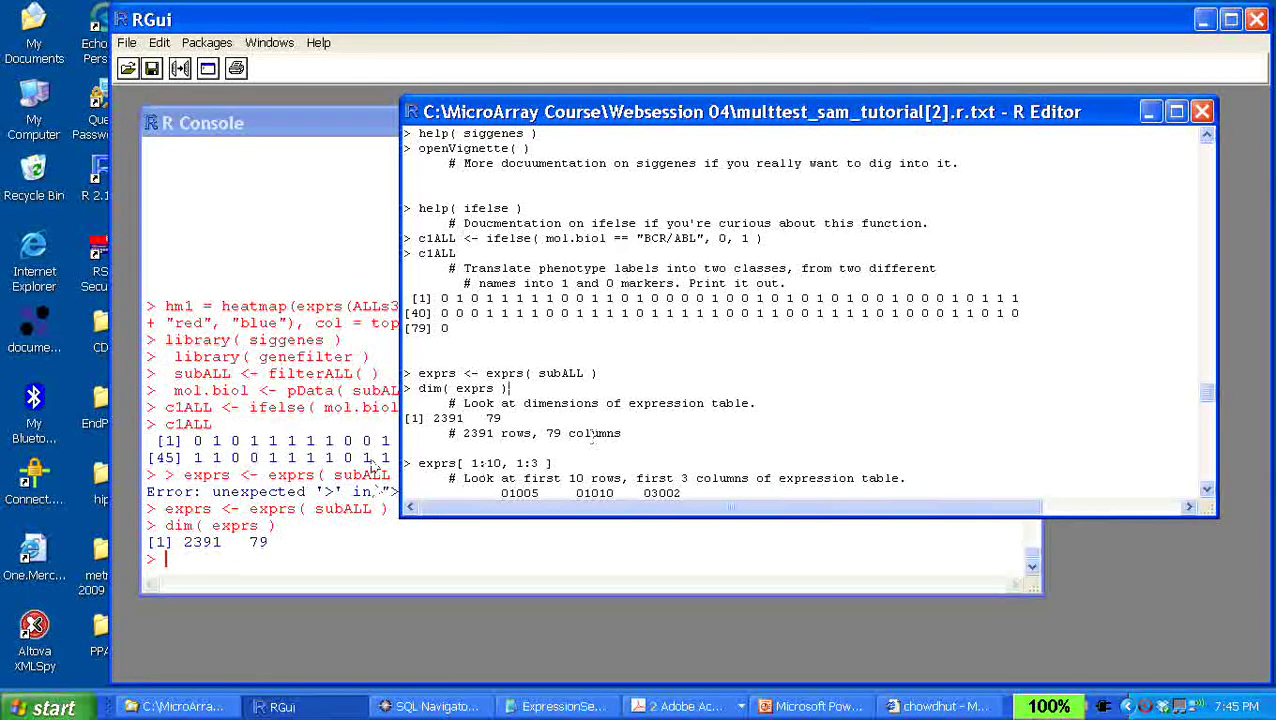
Review the exprs[ 1:10, 1:3 ] expression table and the following sam( ) call in the script
click(547, 346)
key(Down)
scroll(547, 346, down, 3)
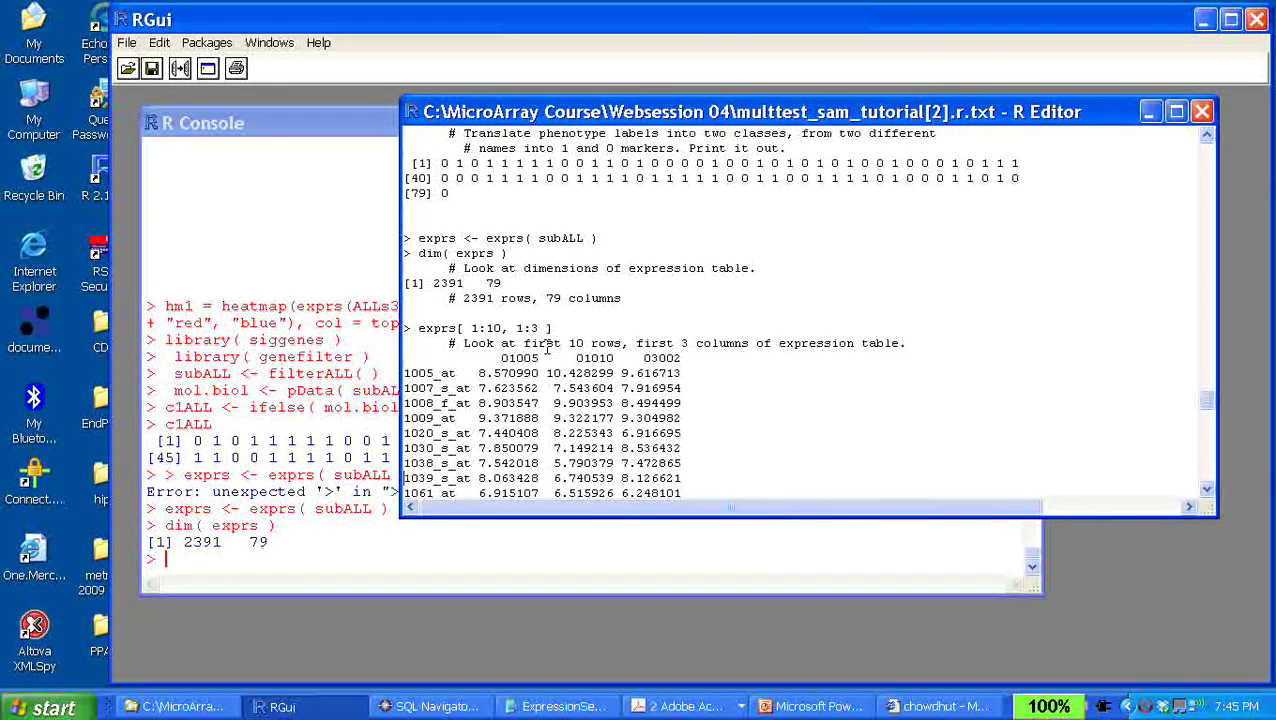
scroll(547, 346, down, 3)
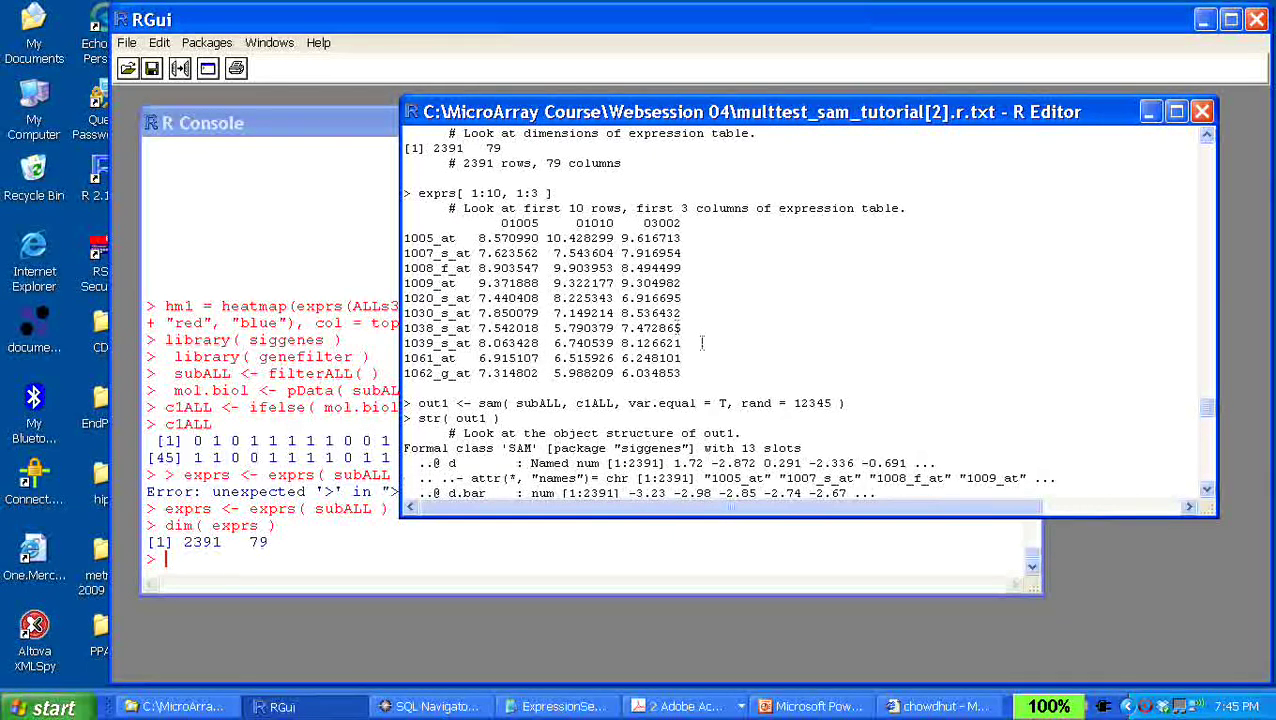
Examine the rand = 12345, c1ALL and subALL arguments of the sam( ) call in the script
scroll(697, 350, down, 1)
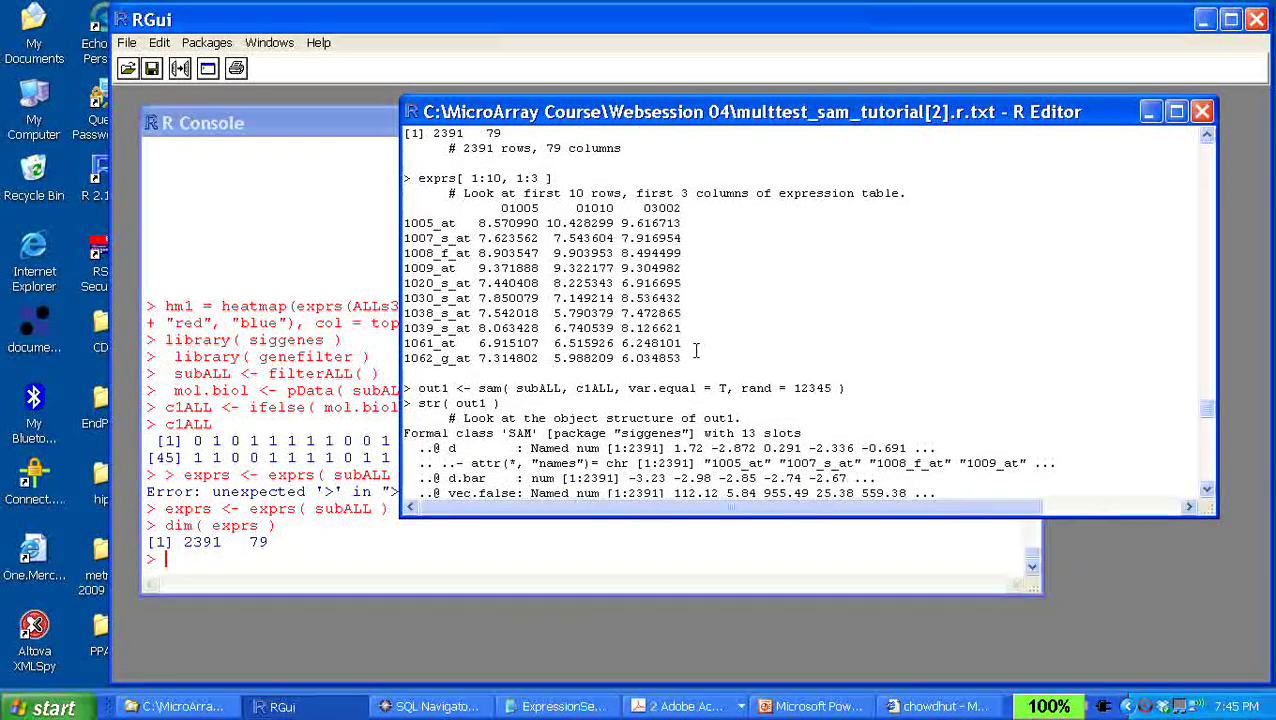
mouse_move(522, 388)
mouse_down()
mouse_move(851, 391)
mouse_move(510, 378)
mouse_up()
click(630, 418)
drag(742, 390, 840, 390)
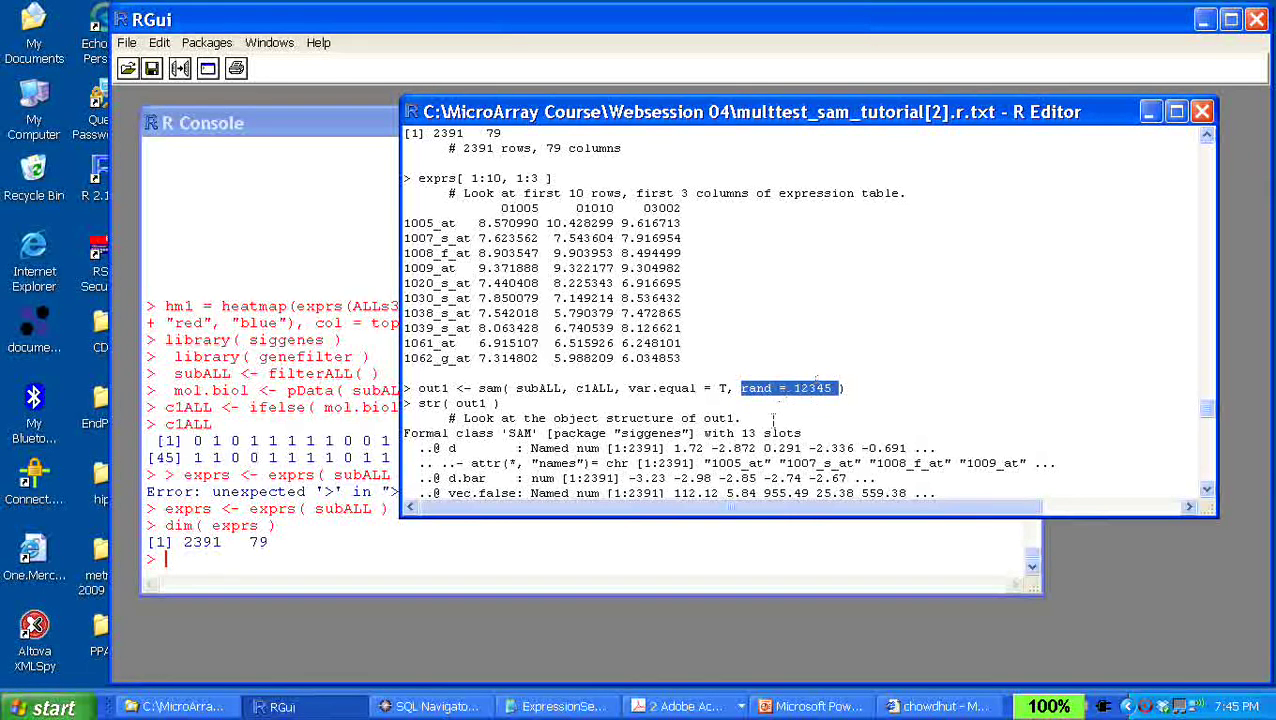
drag(831, 390, 641, 395)
click(641, 394)
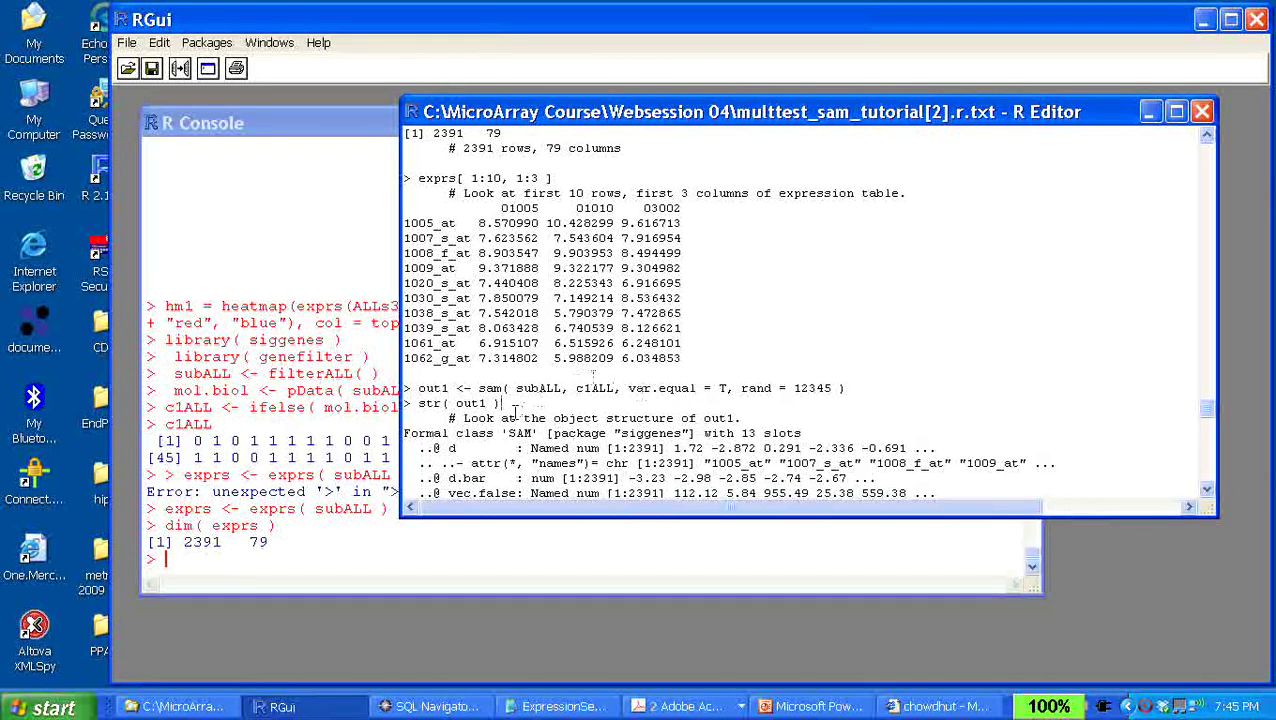
shift+click(633, 393)
click(633, 393)
double_click(614, 388)
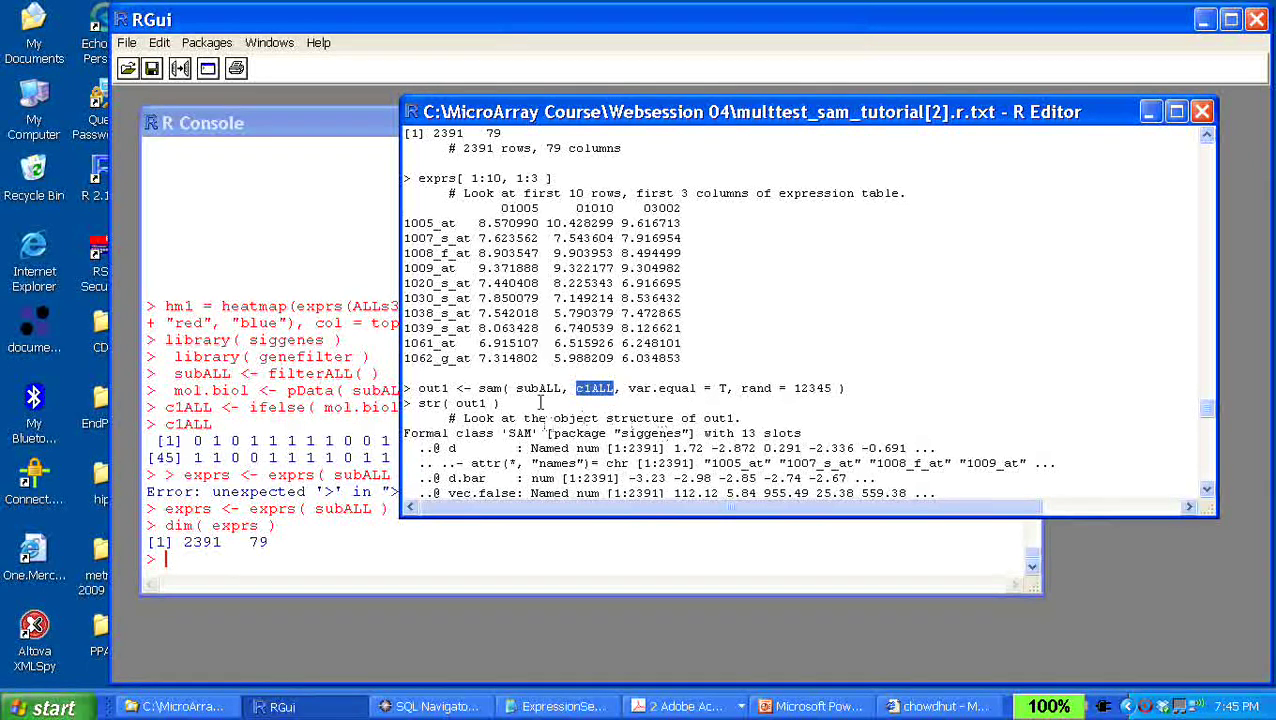
drag(566, 388, 516, 389)
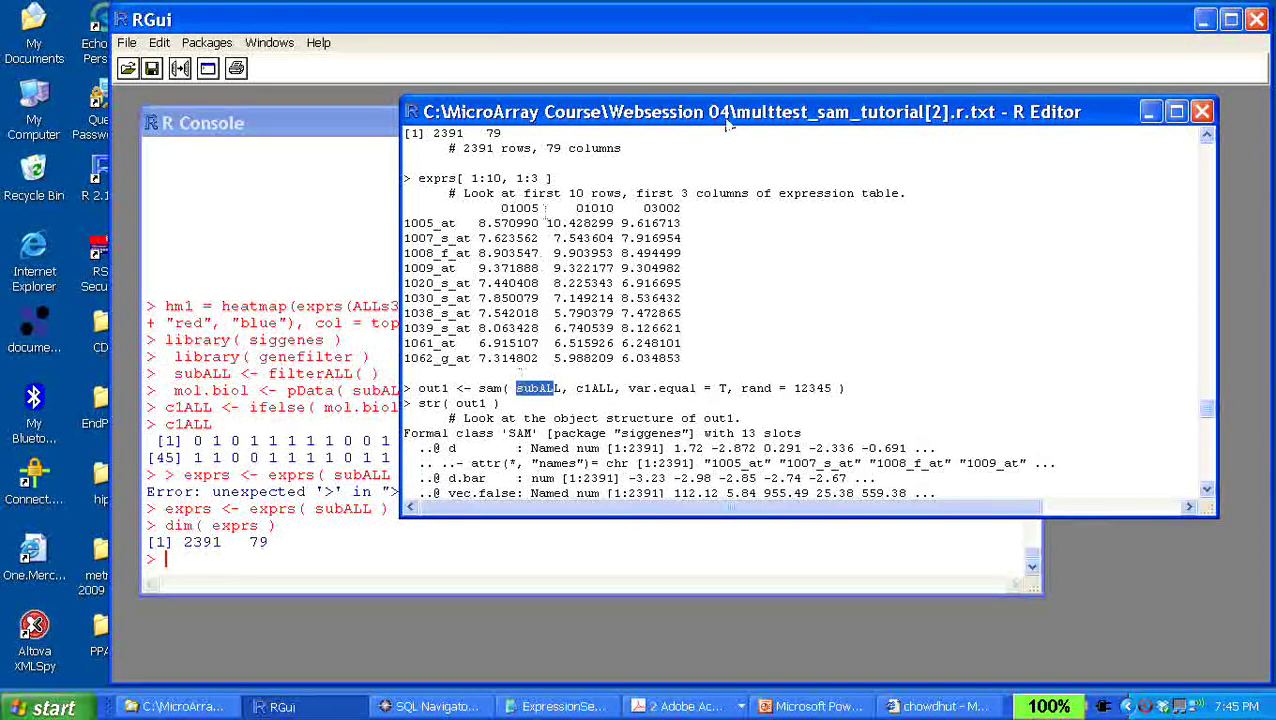
Look back at how subALL is used in the script's exprs <- exprs( subALL ) line
click(1207, 137)
click(1207, 137)
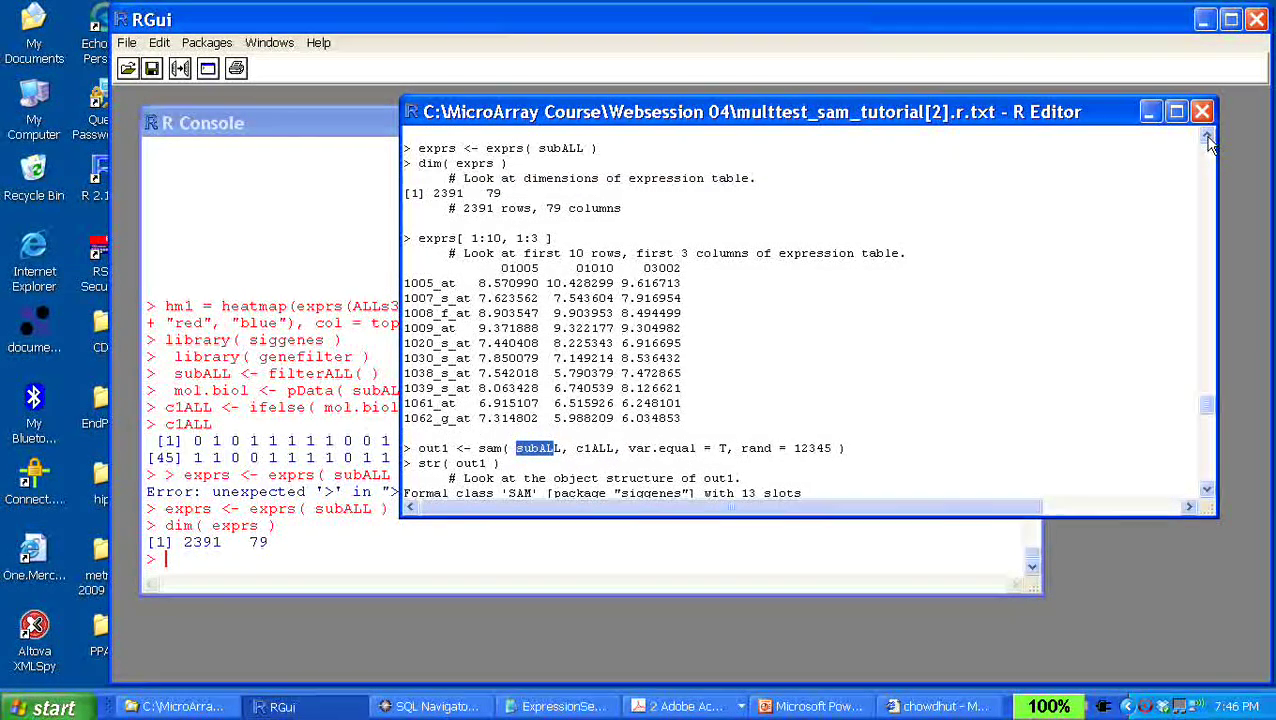
scroll(650, 240, up, 2)
drag(585, 238, 541, 238)
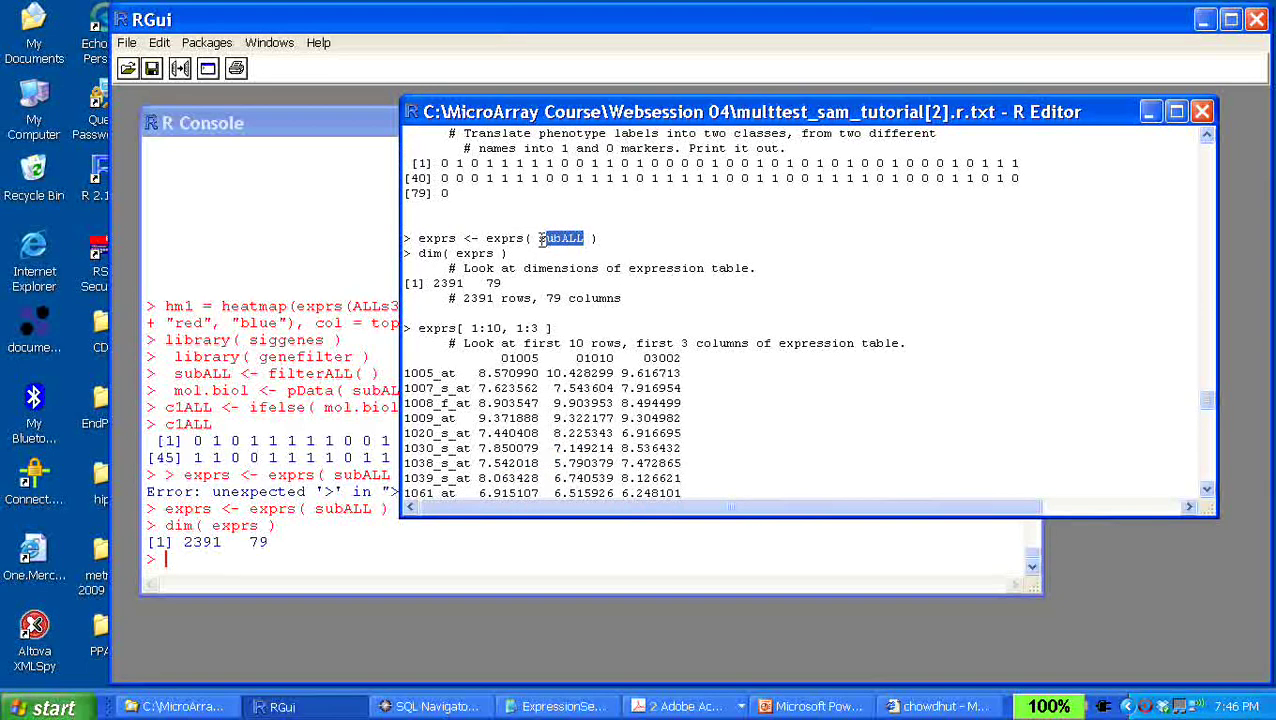
Return to the sam( ) call and review its subALL, c1ALL and var.equal = T arguments
click(1207, 492)
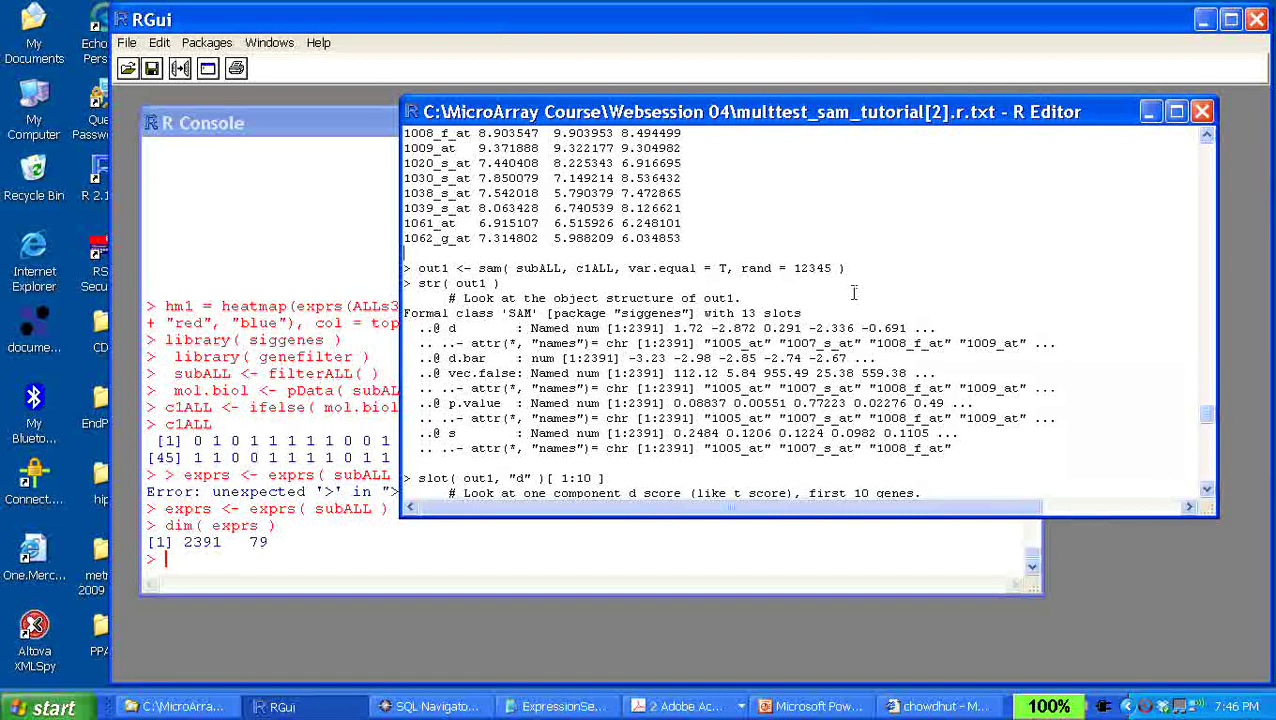
drag(831, 271, 568, 278)
click(517, 270)
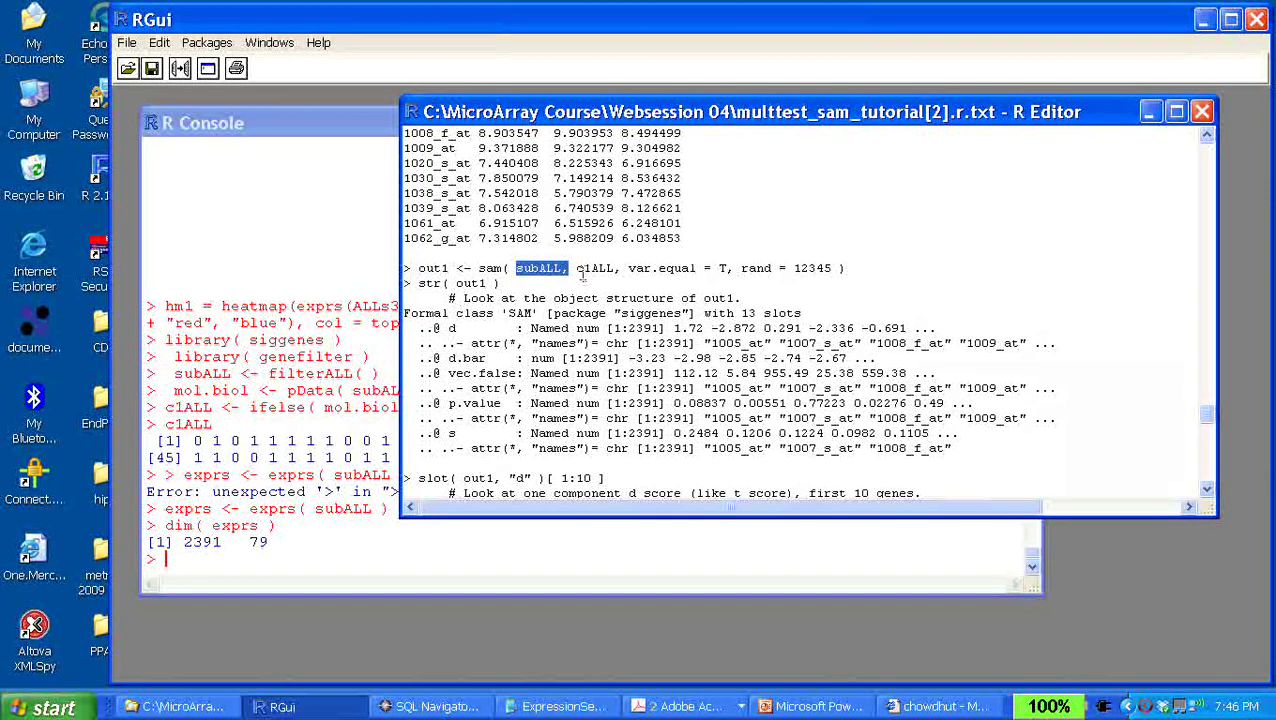
drag(576, 268, 611, 277)
click(611, 279)
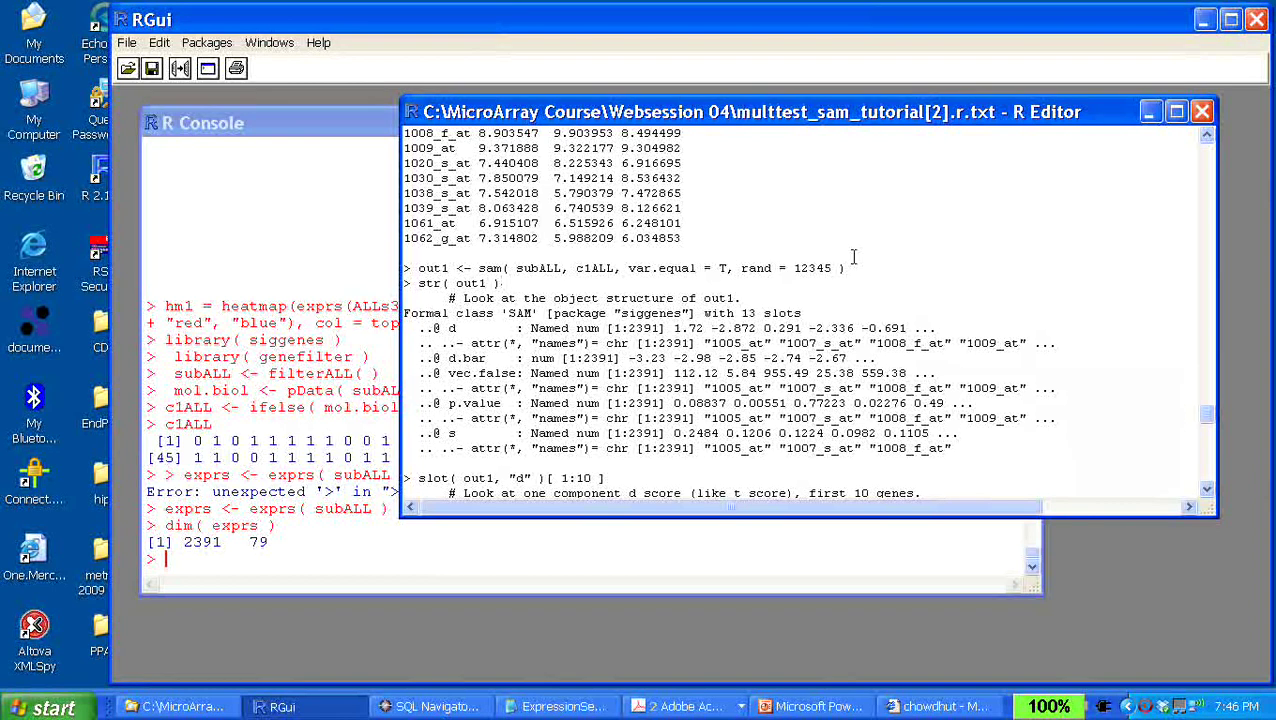
click(817, 268)
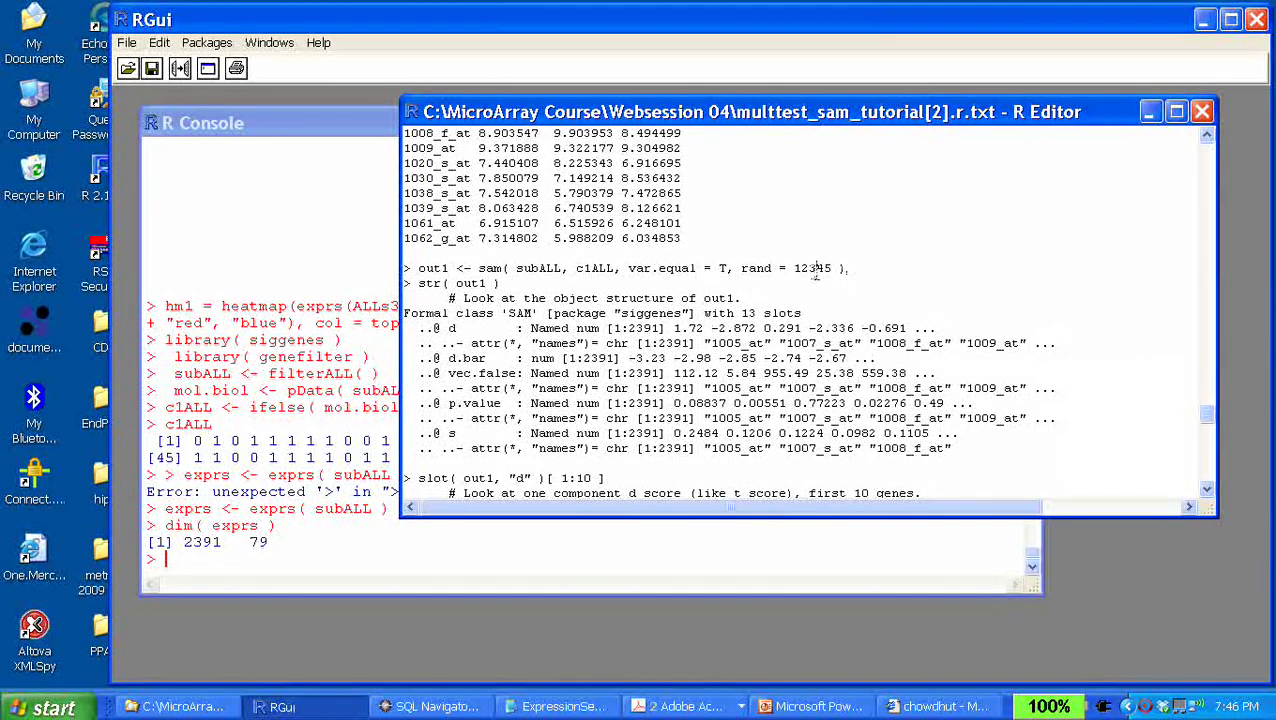
drag(724, 268, 612, 268)
click(719, 243)
Run out1 <- sam( subALL, c1ALL, var.equal = T, rand = 12345 ) from the script, without the leading prompt sign
drag(411, 268, 845, 268)
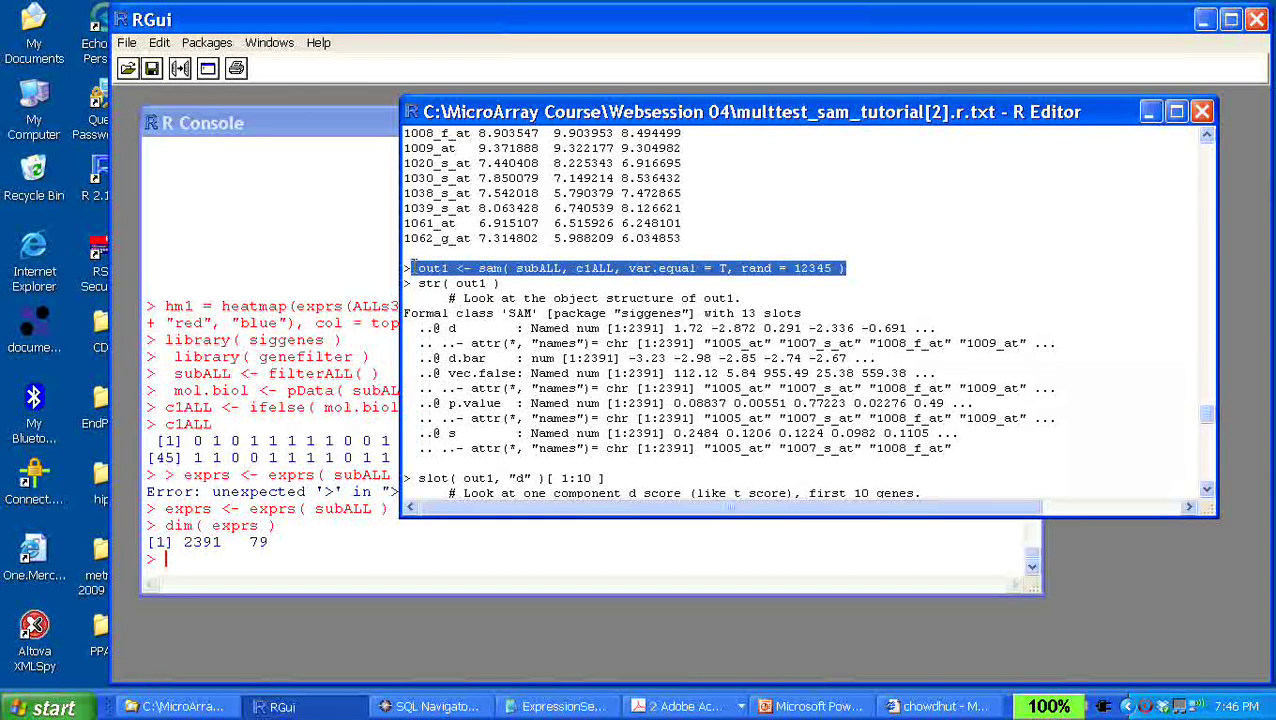
drag(412, 268, 424, 273)
key(ctrl+r)
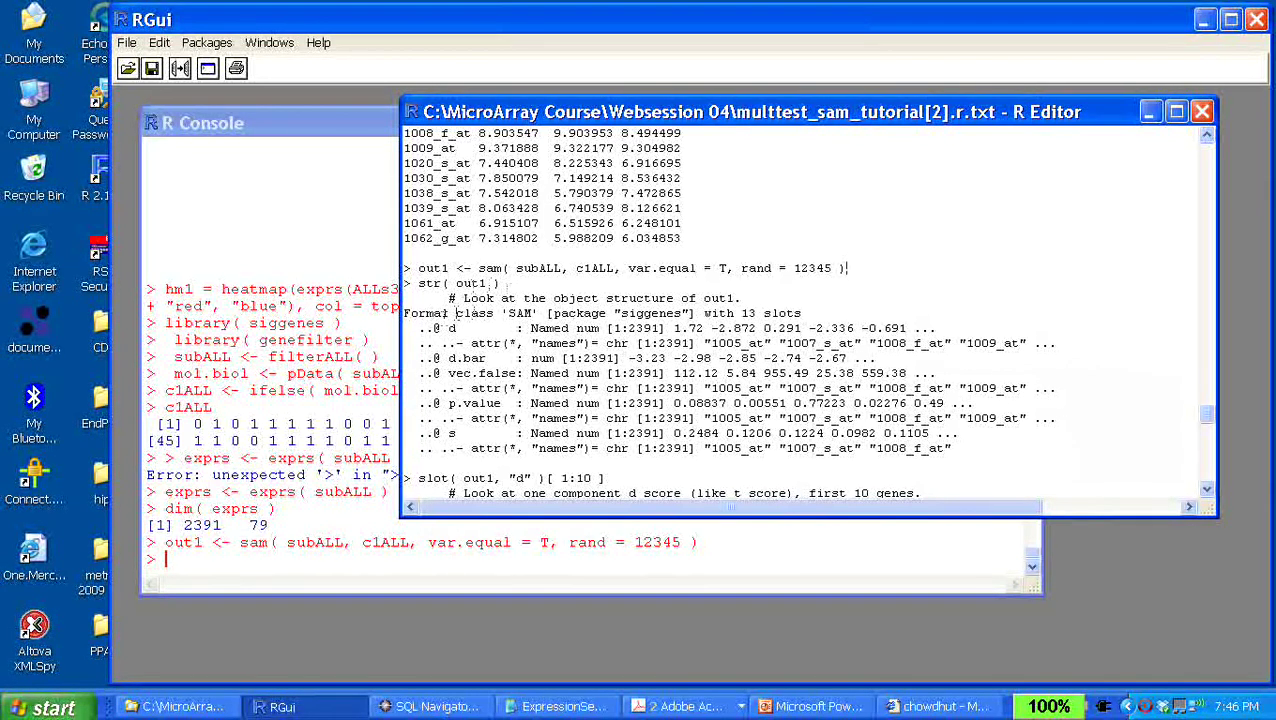
Read through the script's d, d.bar and p.value slot commands and the out1 FDR section
click(1207, 493)
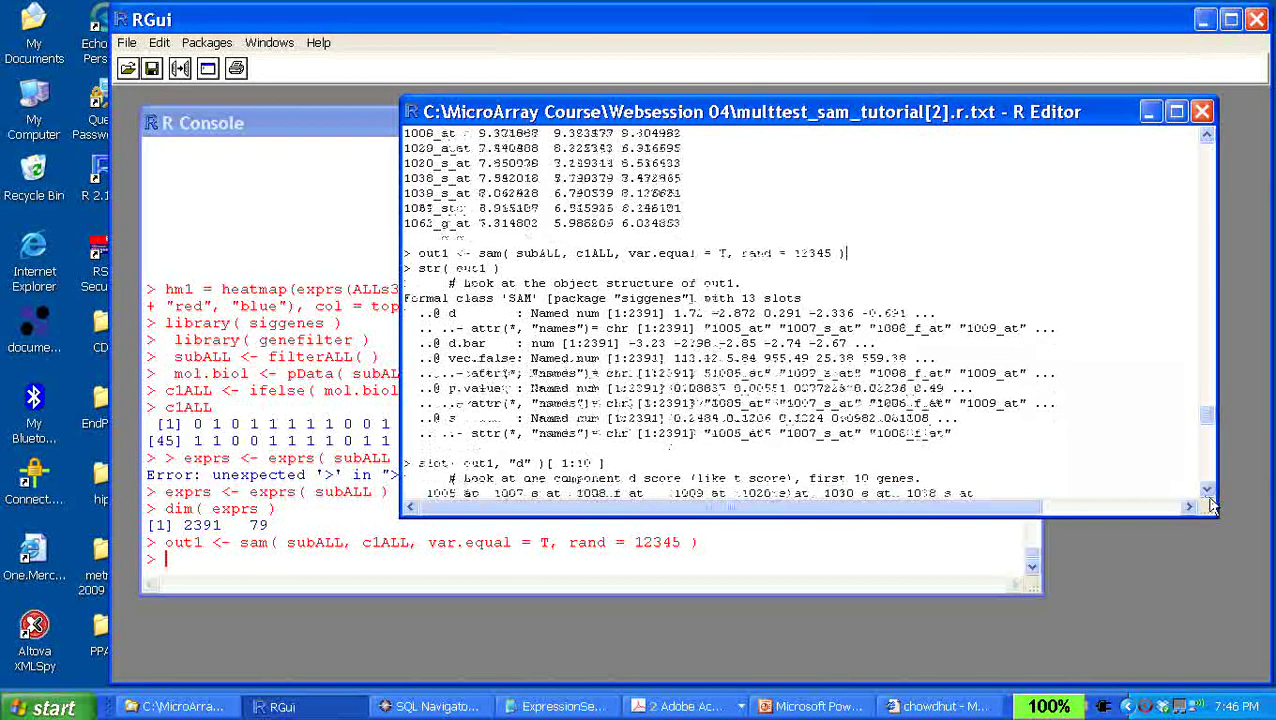
click(1208, 495)
scroll(1210, 505, down, 6)
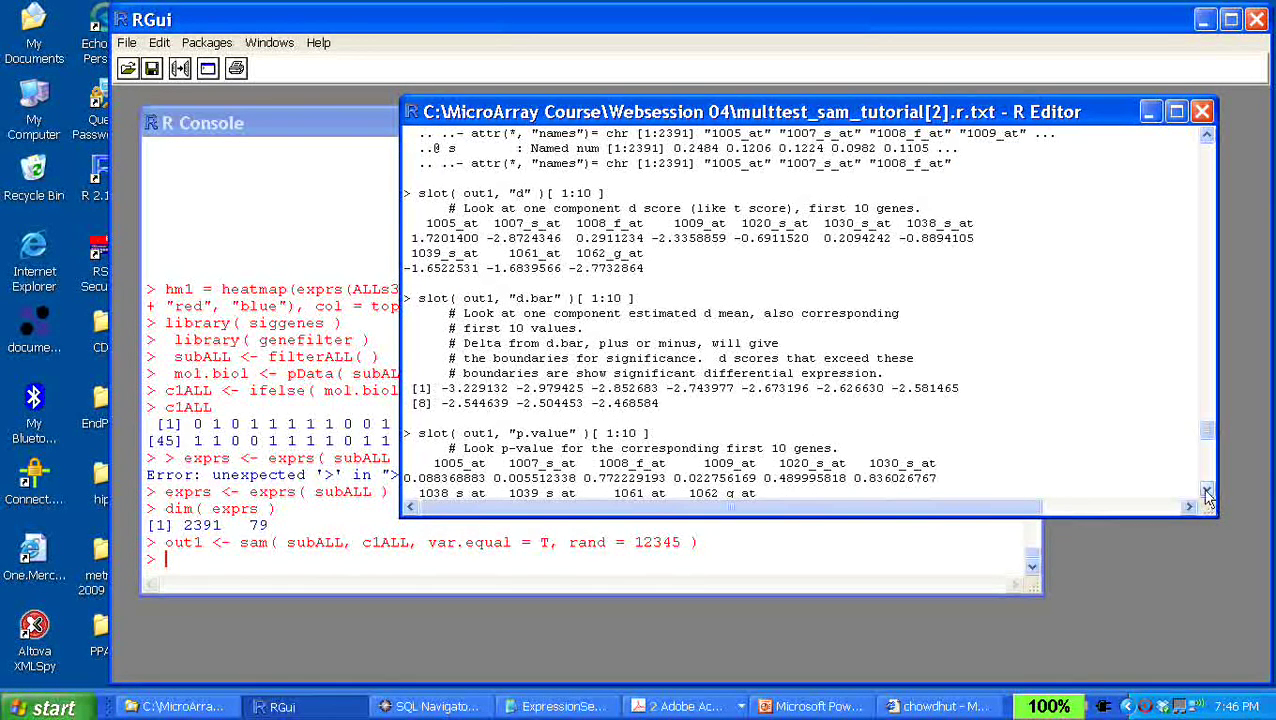
scroll(1207, 495, down, 7)
scroll(1207, 495, down, 2)
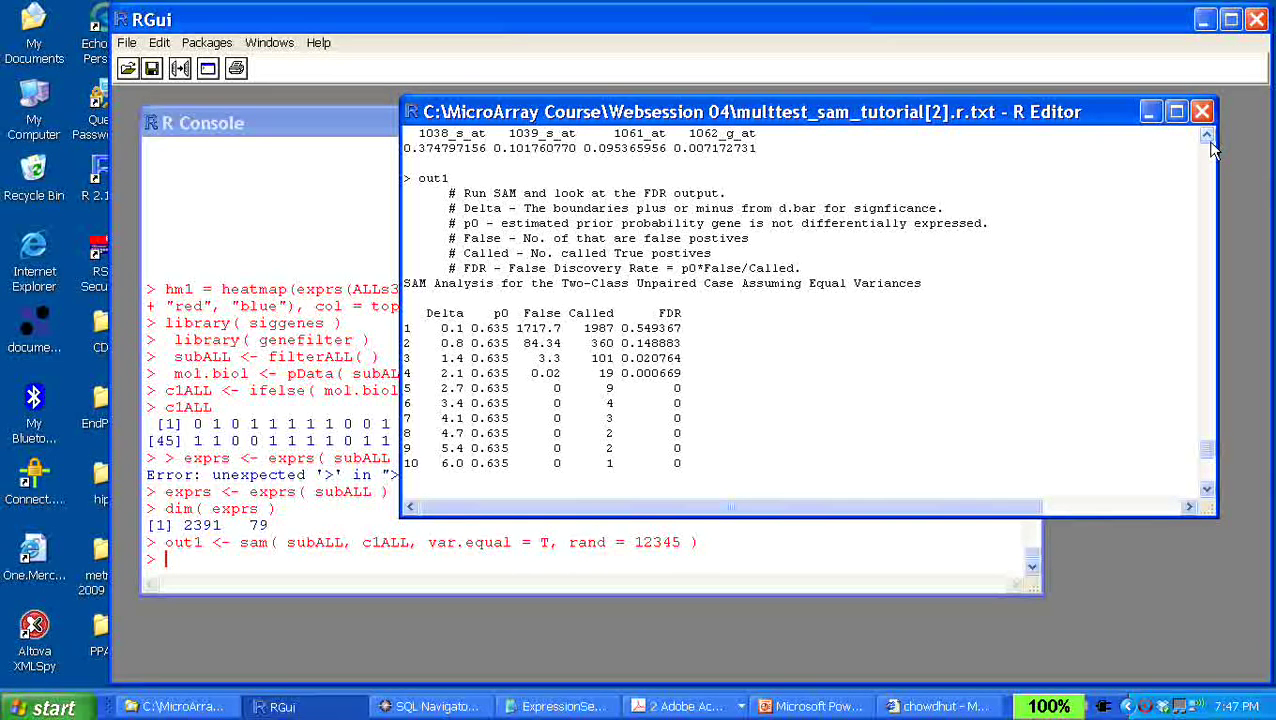
scroll(1210, 146, up, 3)
scroll(1210, 146, up, 10)
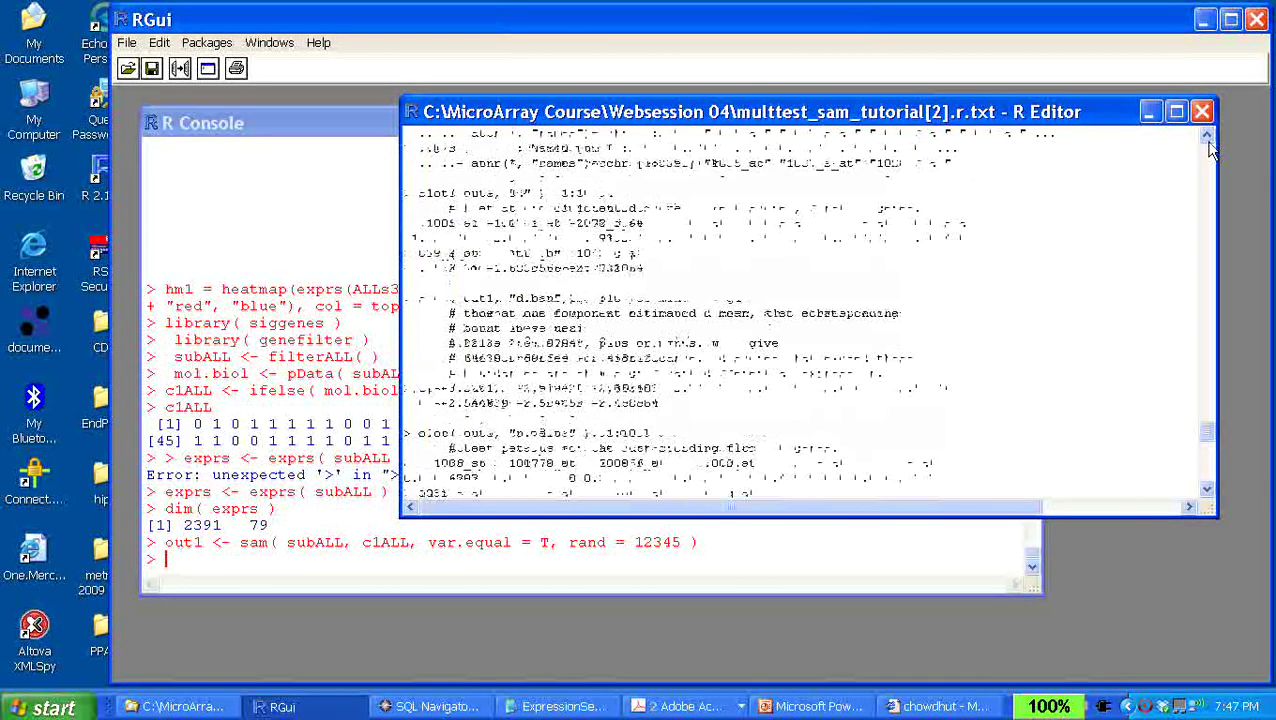
scroll(1210, 146, up, 2)
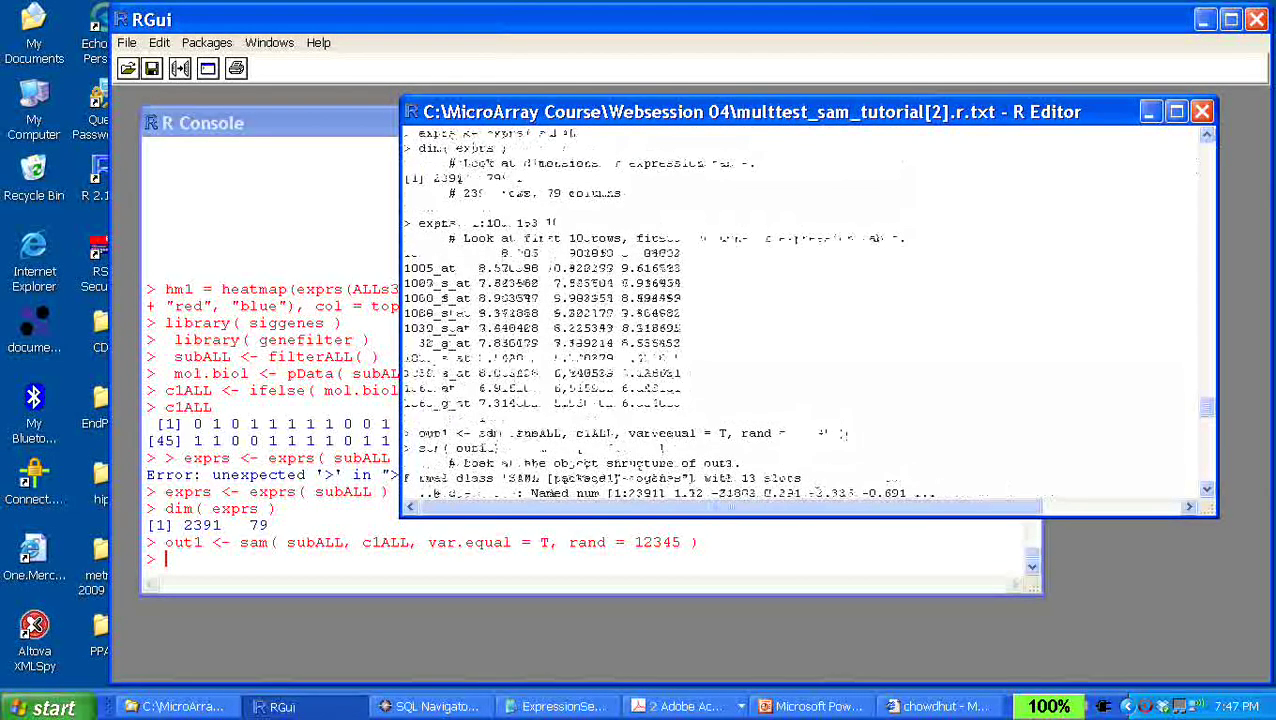
Recheck the data, class label, variance and random seed arguments passed to sam( ) in the script
drag(518, 436, 562, 434)
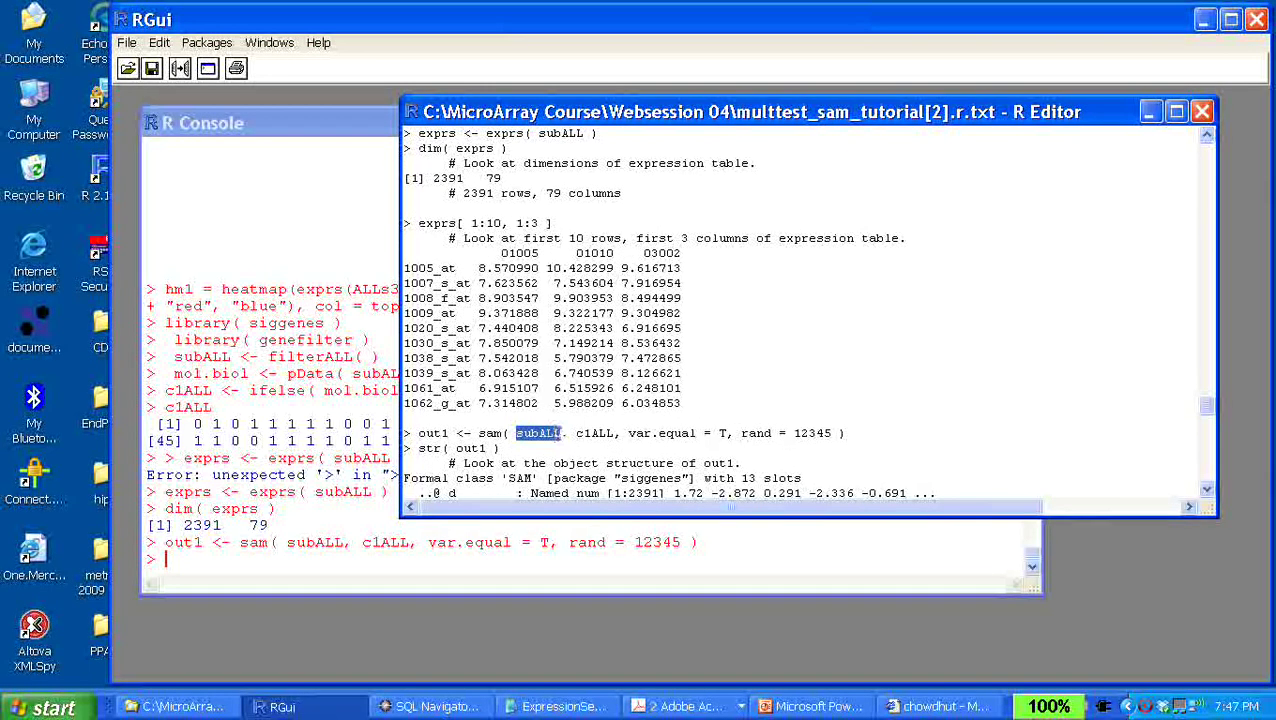
click(576, 433)
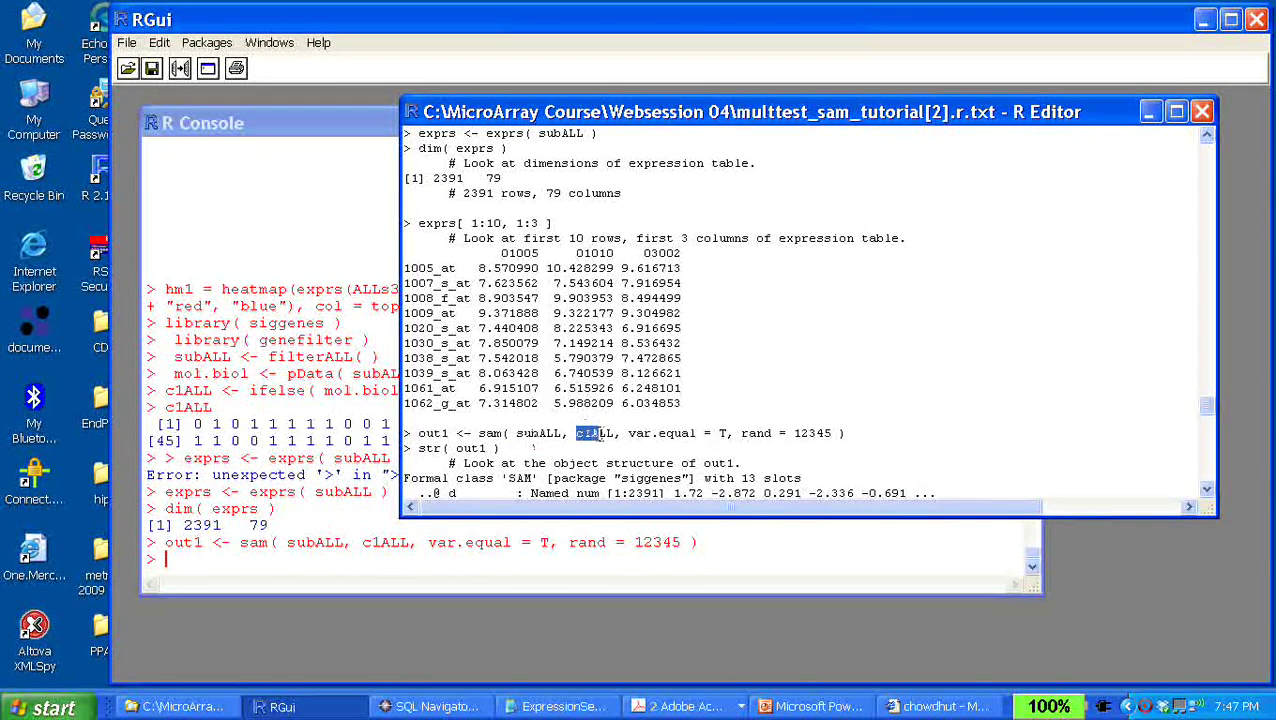
drag(628, 433, 830, 434)
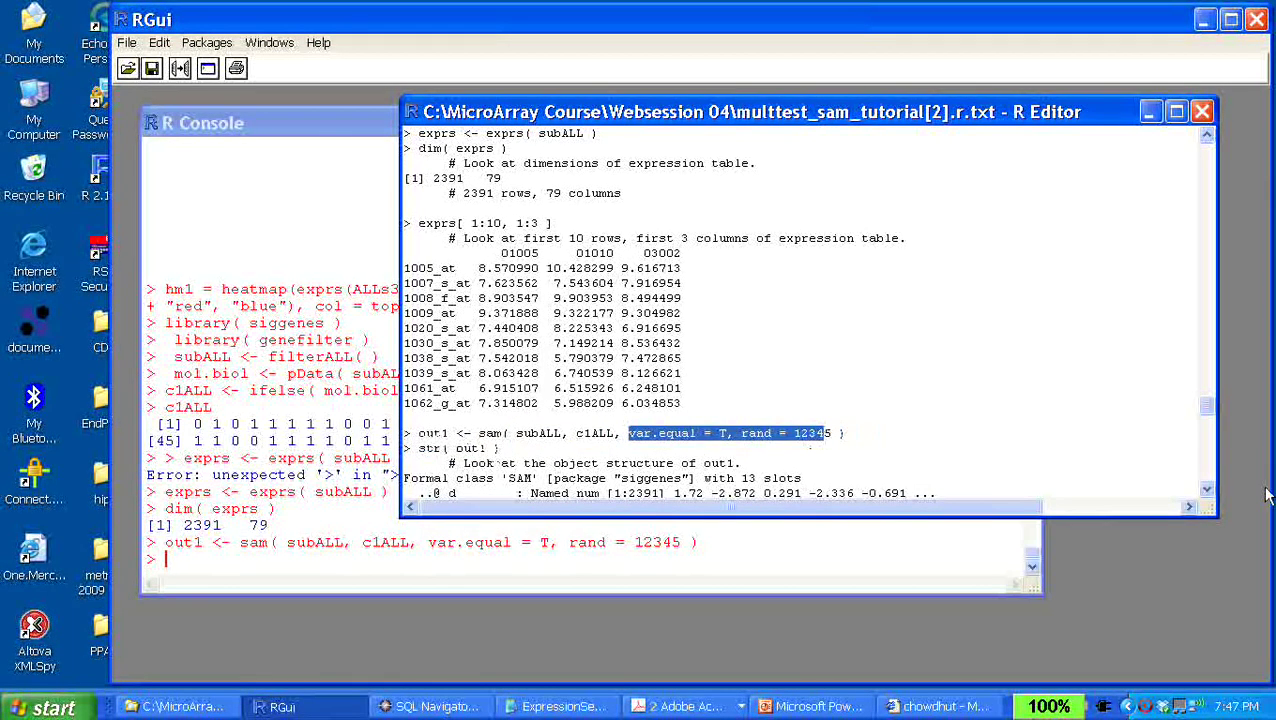
Run the script's out1 line to print the SAM analysis result
click(1207, 492)
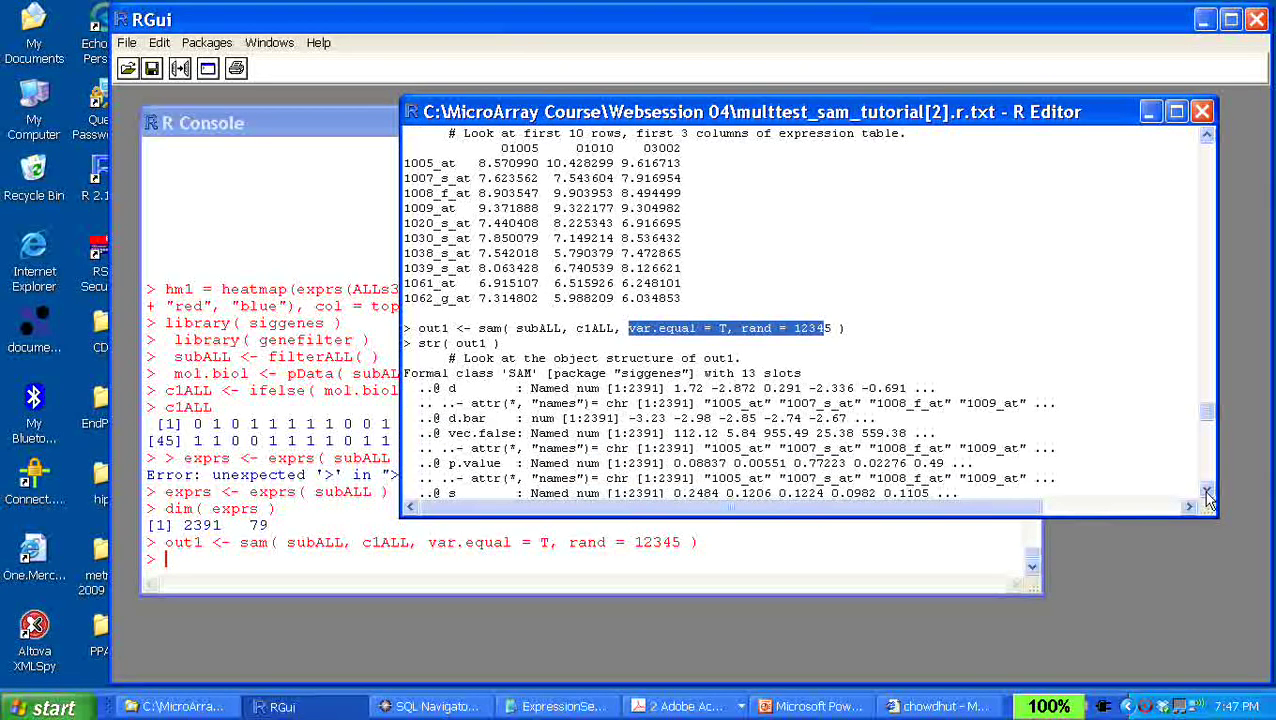
click(1207, 492)
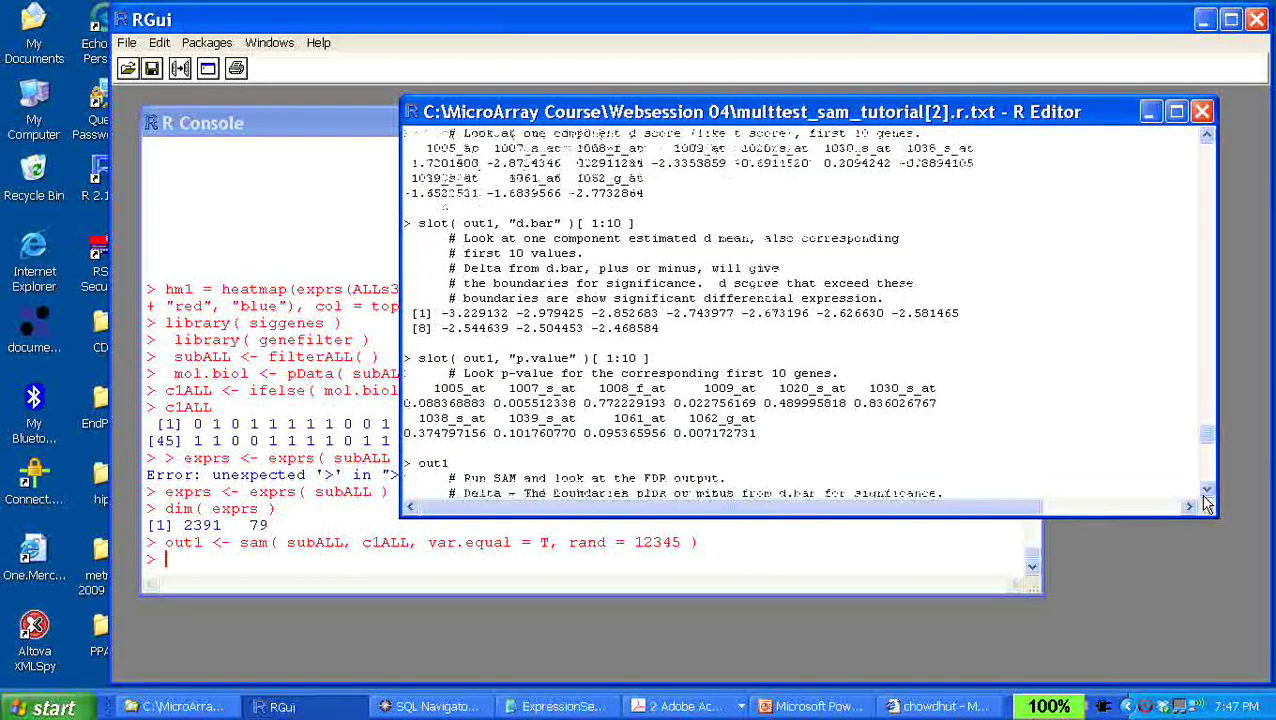
click(1207, 492)
click(1207, 492)
drag(450, 373, 414, 375)
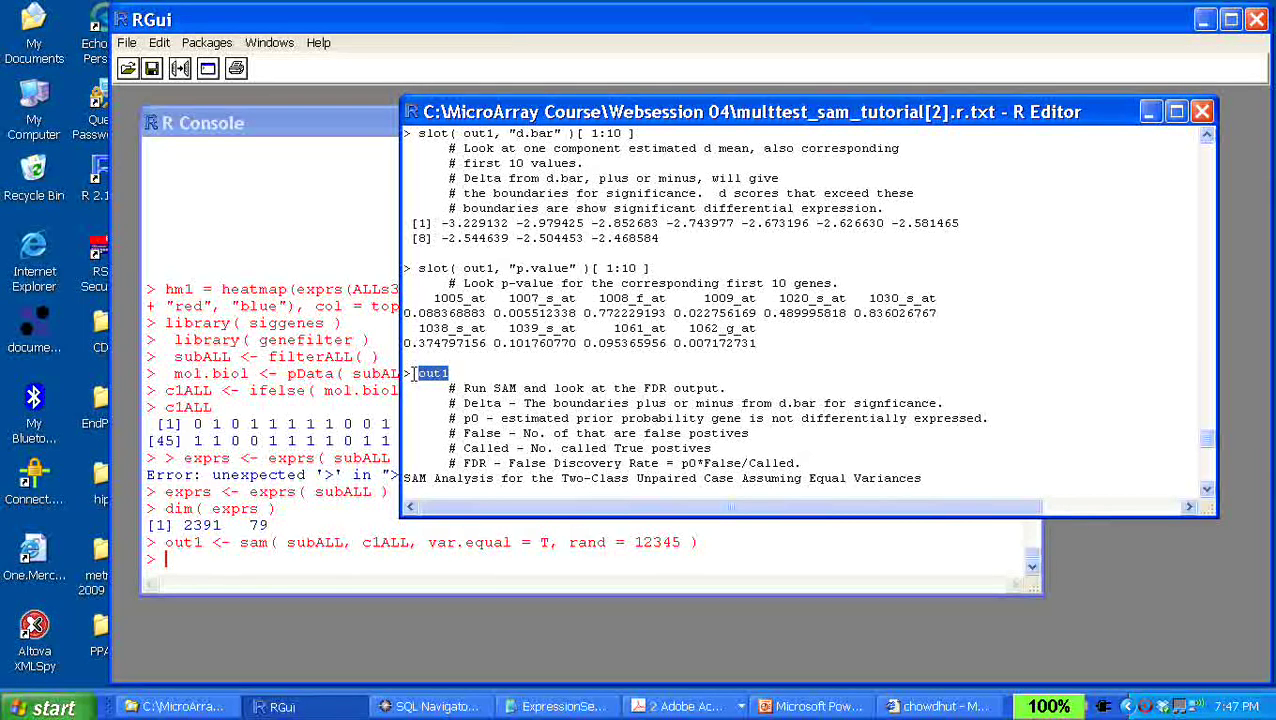
key(ctrl+r)
Examine the SAM table in the console, comparing Delta, False, Called and FDR values across rows 2 to 5
click(205, 405)
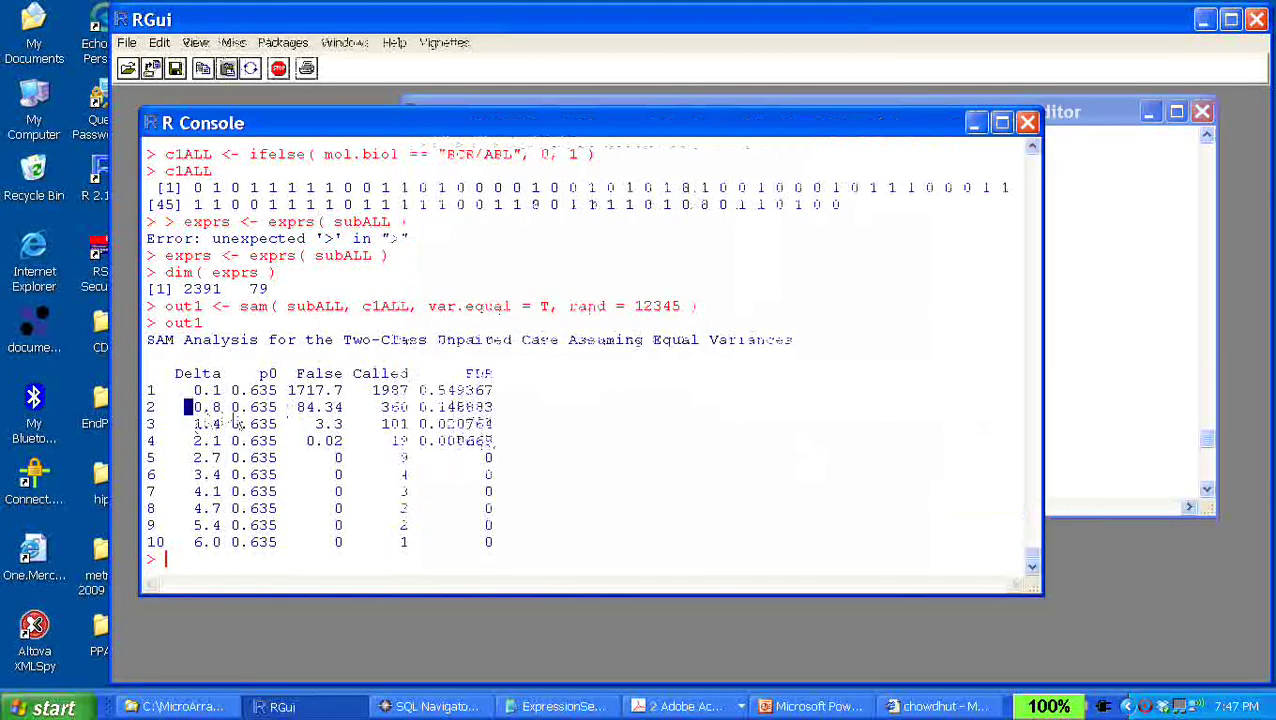
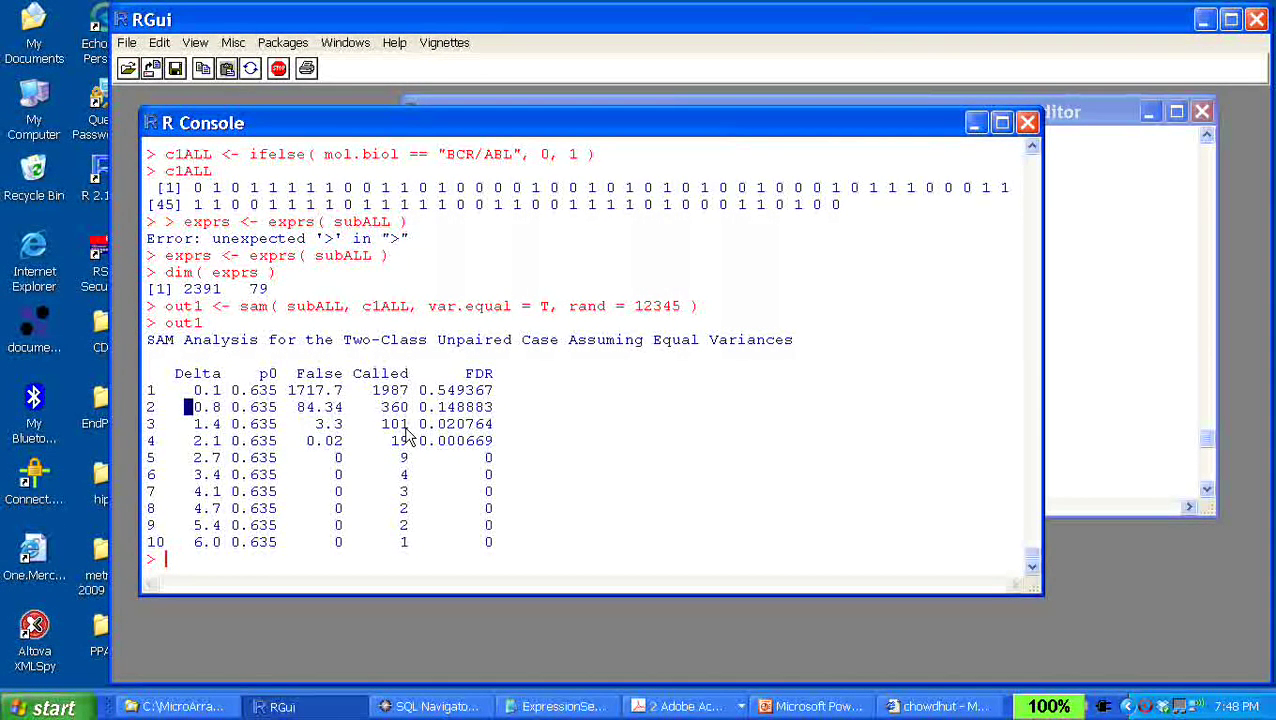
double_click(393, 424)
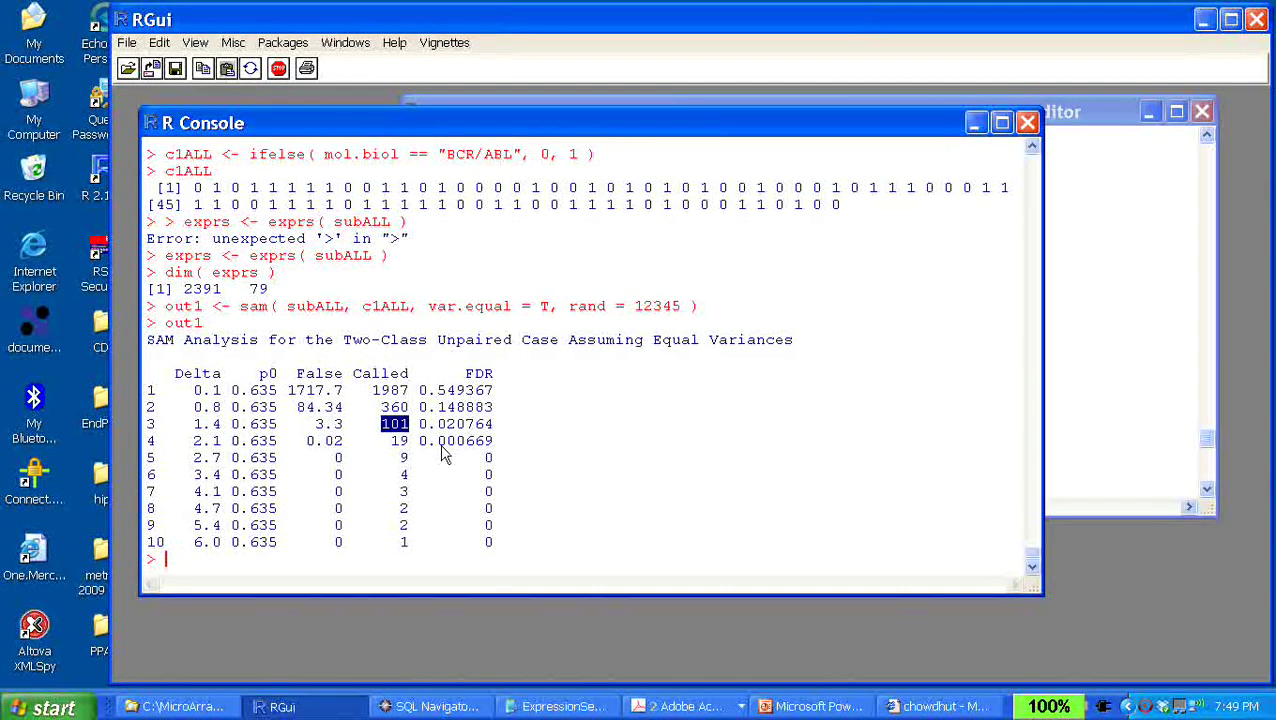
drag(399, 440, 395, 441)
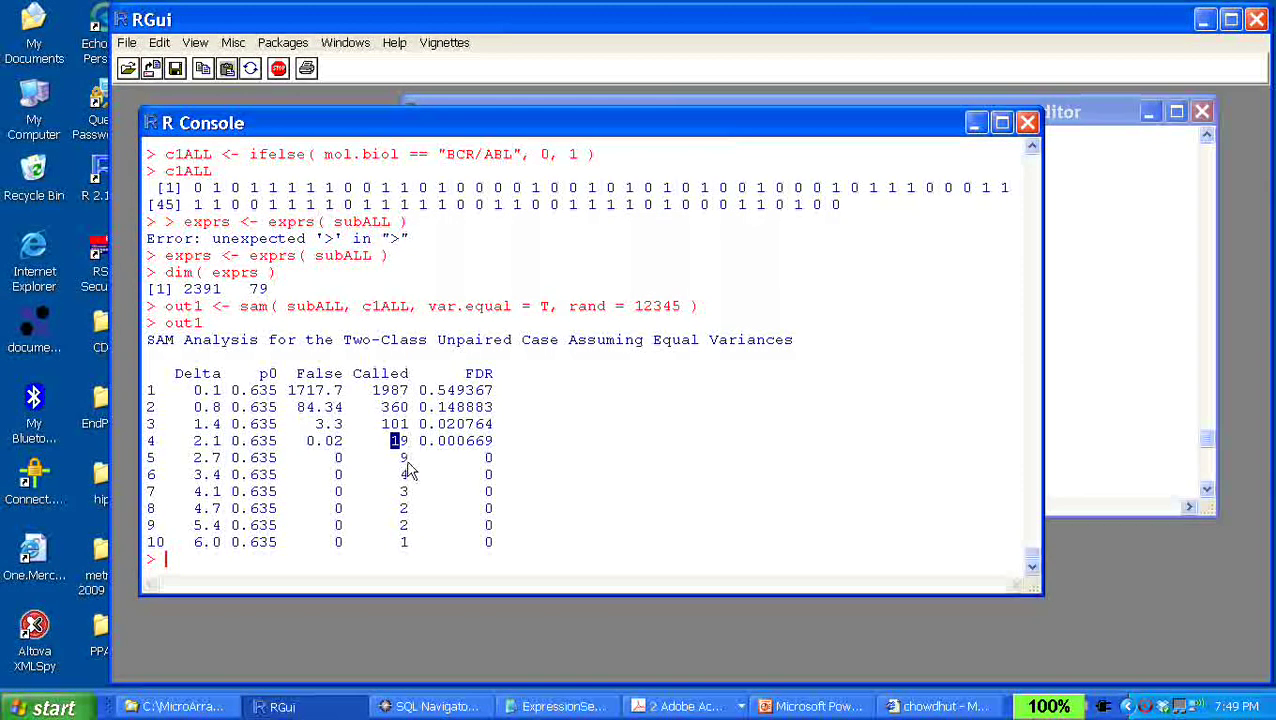
drag(399, 458, 407, 464)
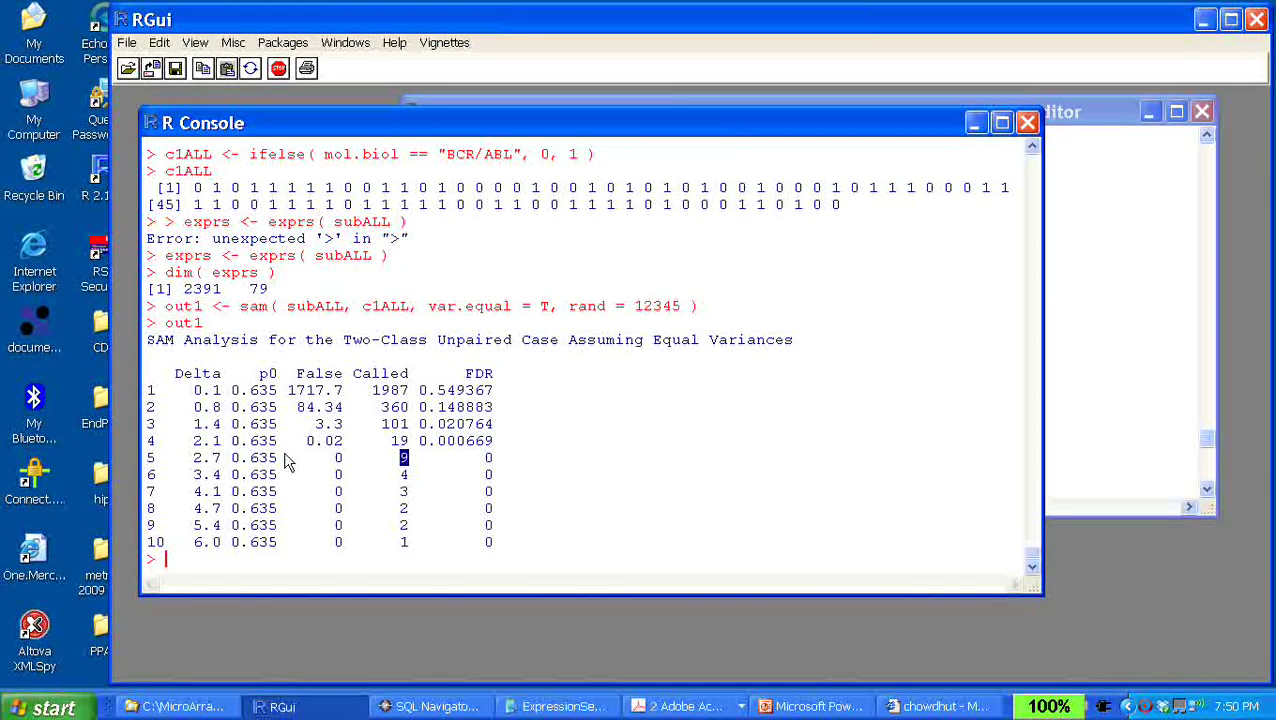
drag(393, 457, 397, 467)
drag(397, 458, 405, 460)
drag(308, 440, 312, 428)
Switch to the Websession 04 folder and open the SAM Two-Class Unpaired presentation in PowerPoint
click(175, 706)
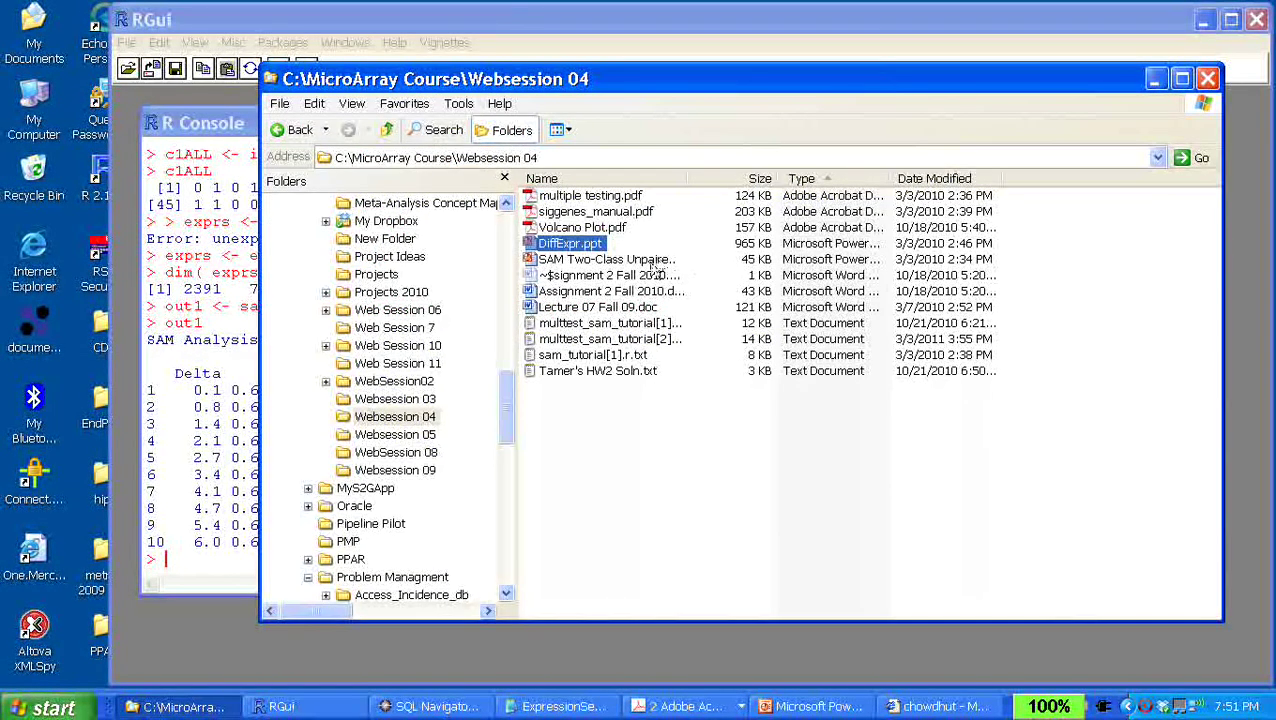
click(651, 267)
double_click(565, 262)
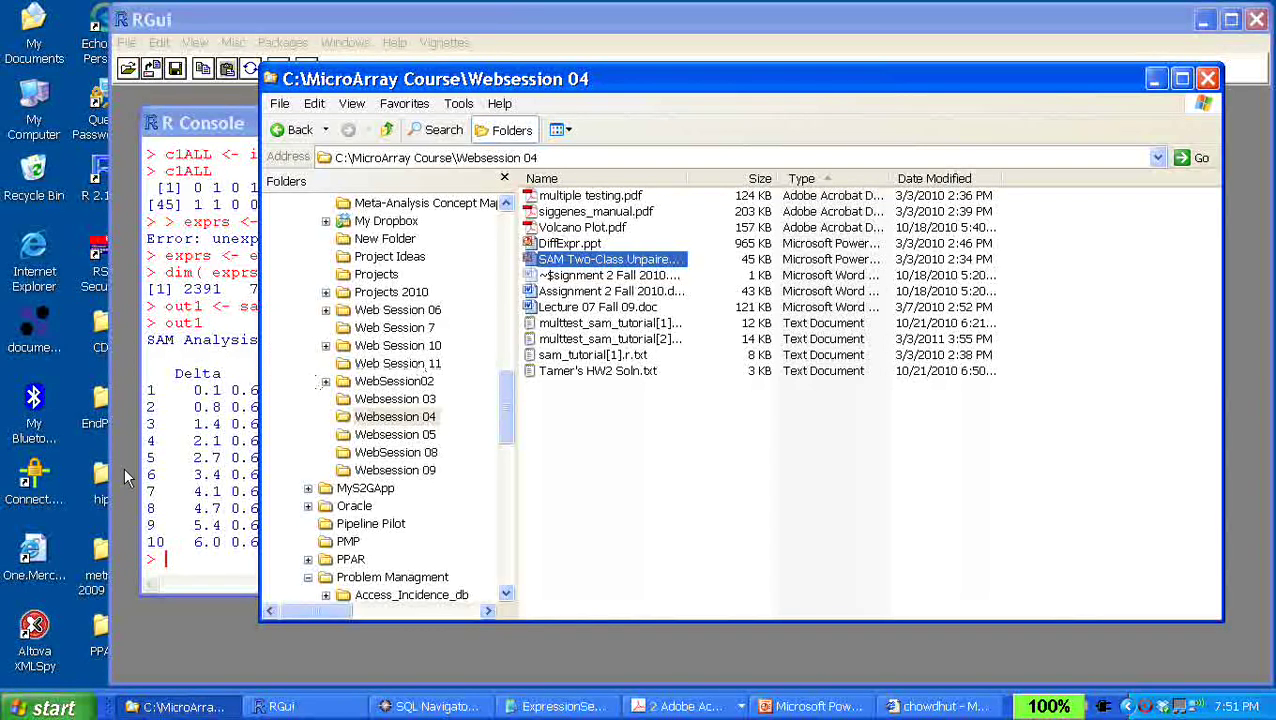
click(243, 445)
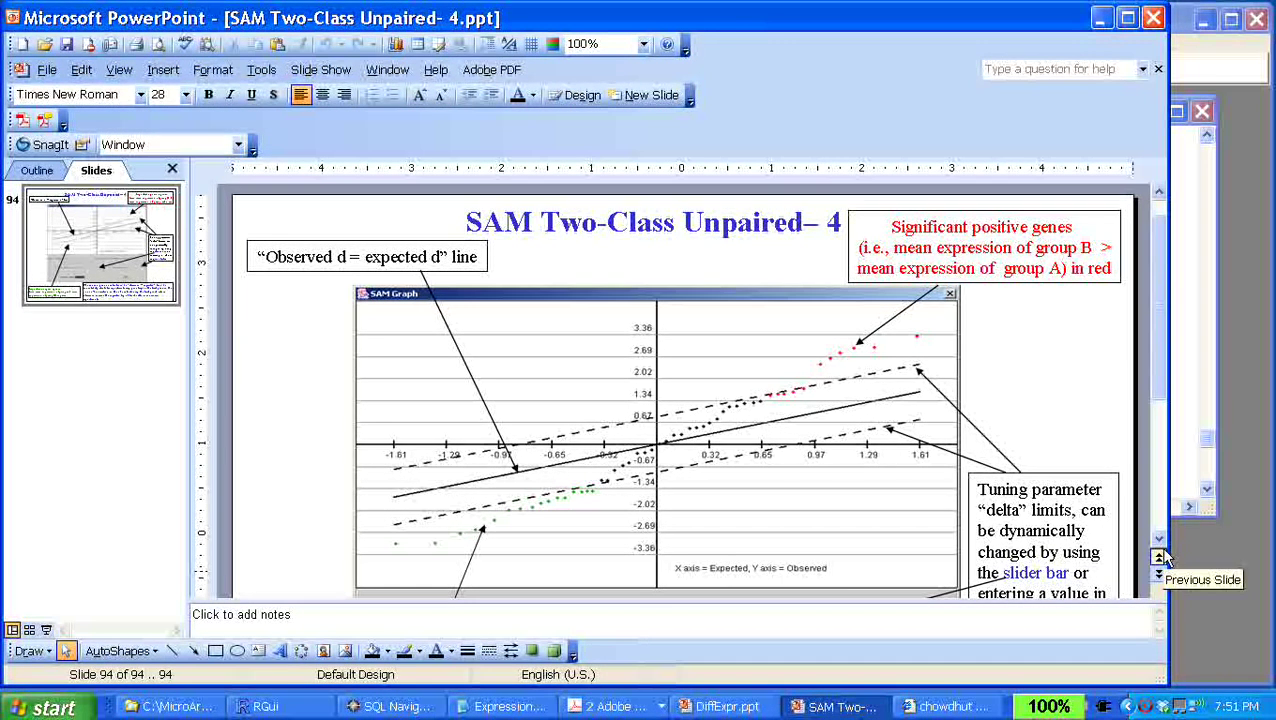
Study the SAM graph slide, including the delta limits, the observed versus expected line and the significant gene notes
scroll(1161, 553, down, 1)
scroll(1161, 553, down, 10)
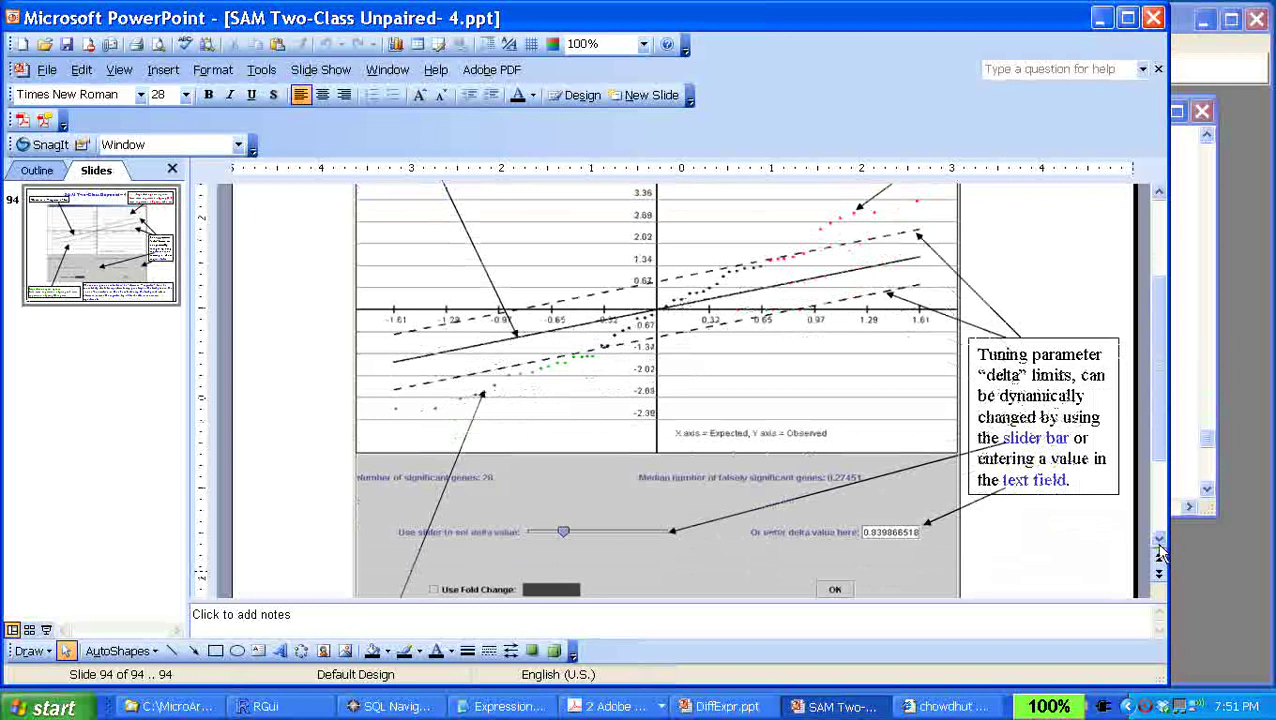
scroll(1158, 548, down, 2)
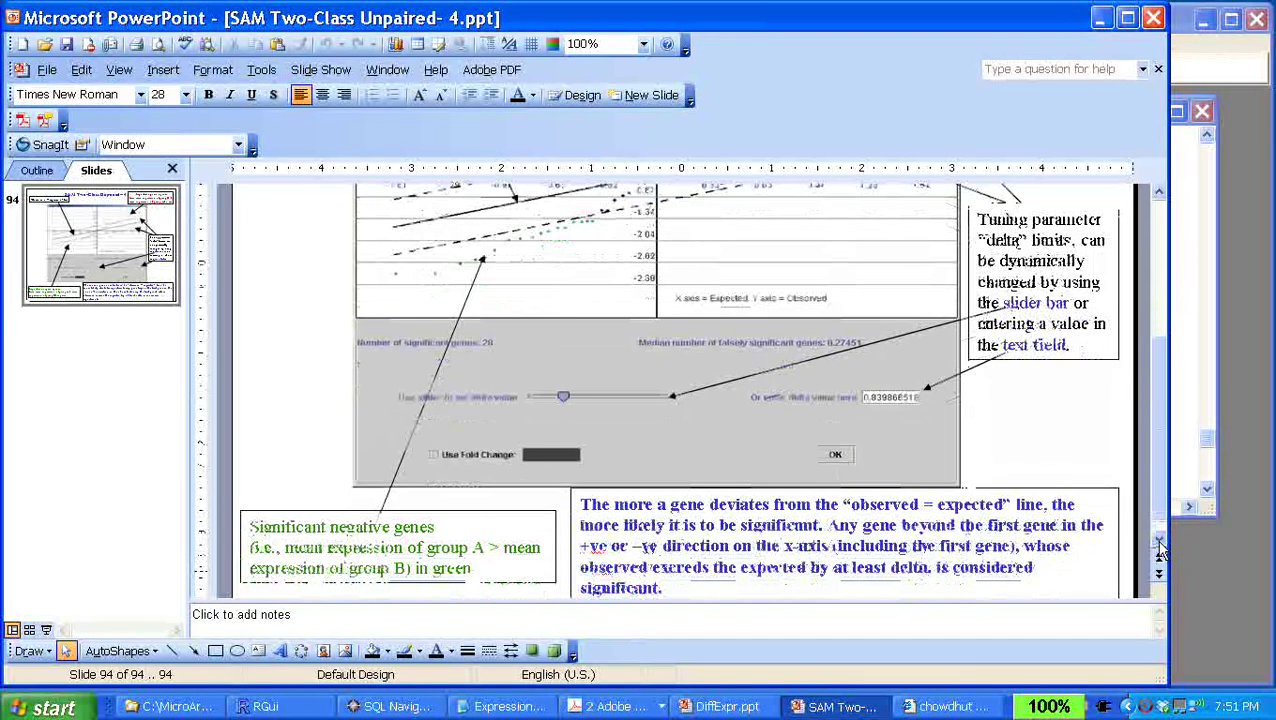
scroll(1160, 205, up, 8)
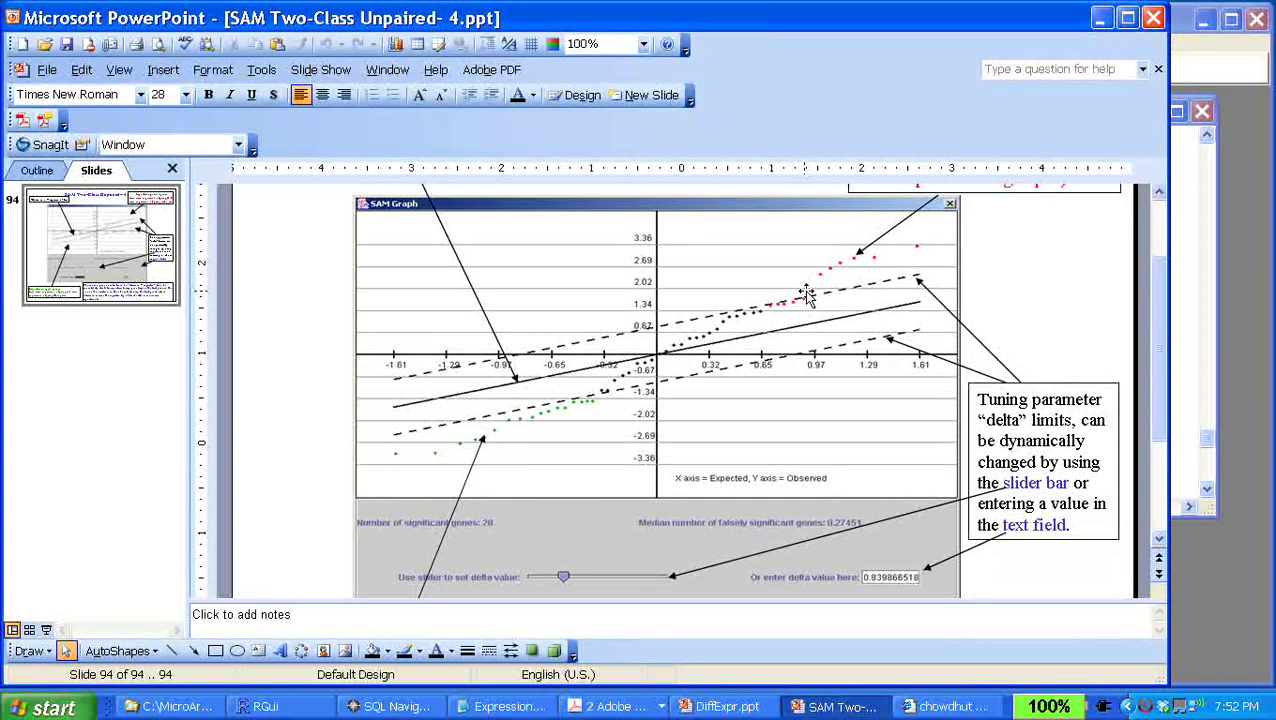
Switch back to the R console and inspect the p0, False and Called values in the SAM table
drag(323, 18, 876, 396)
click(397, 457)
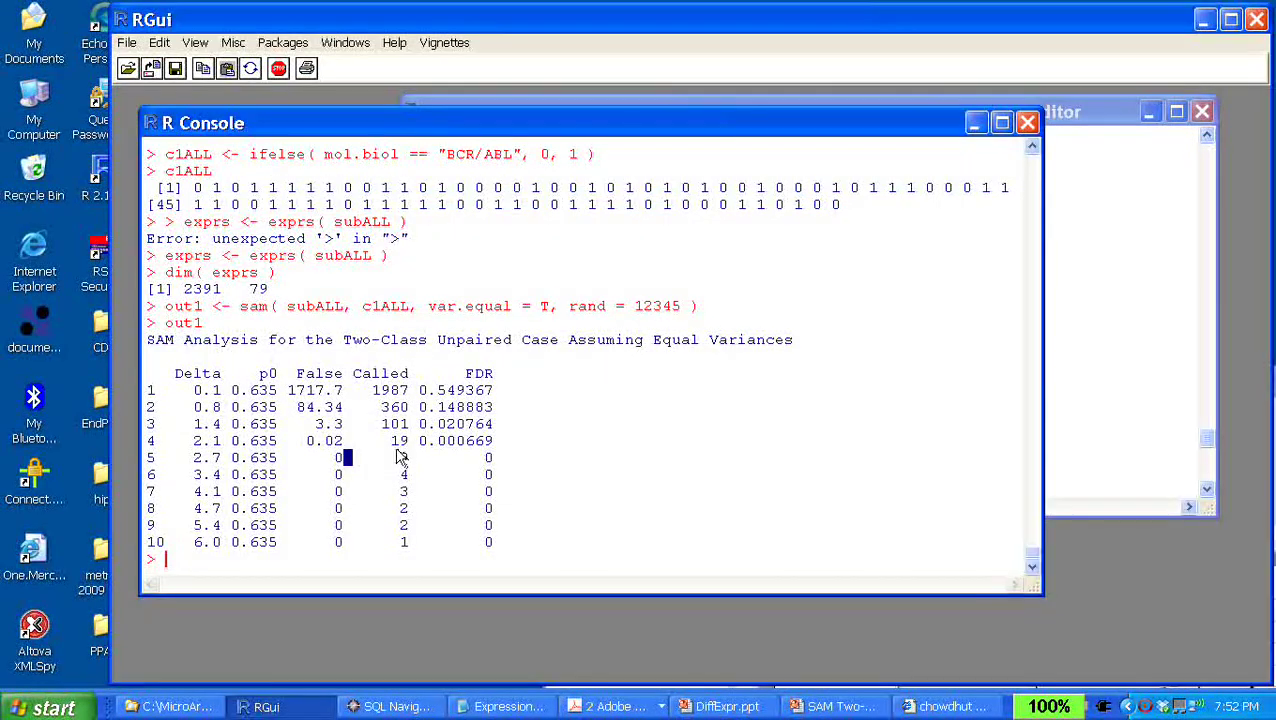
drag(258, 447, 250, 443)
right_click(1145, 707)
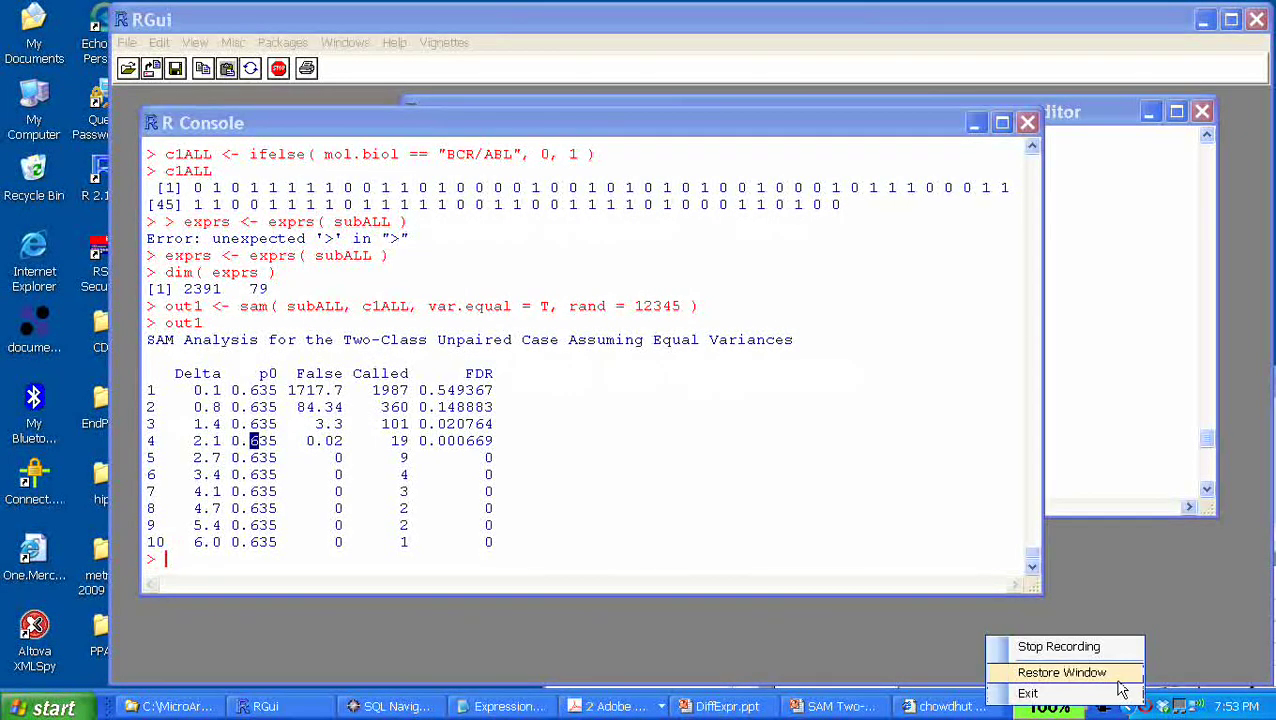
click(1100, 655)
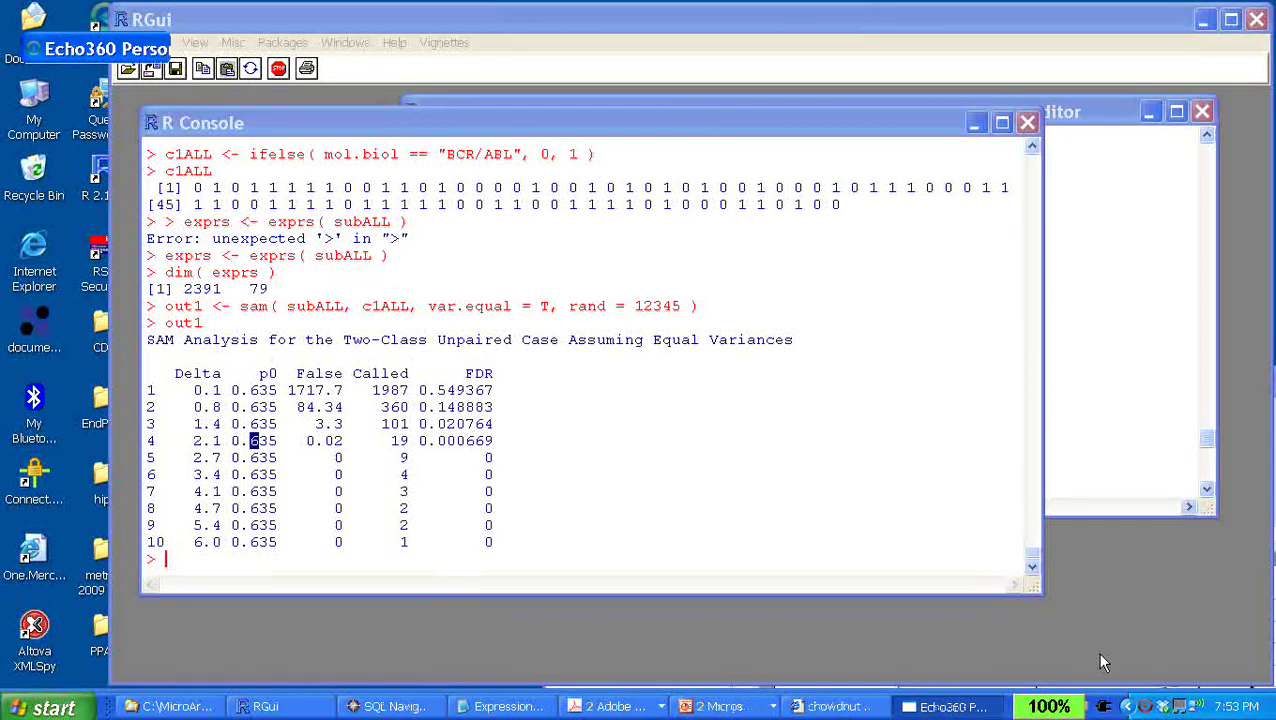